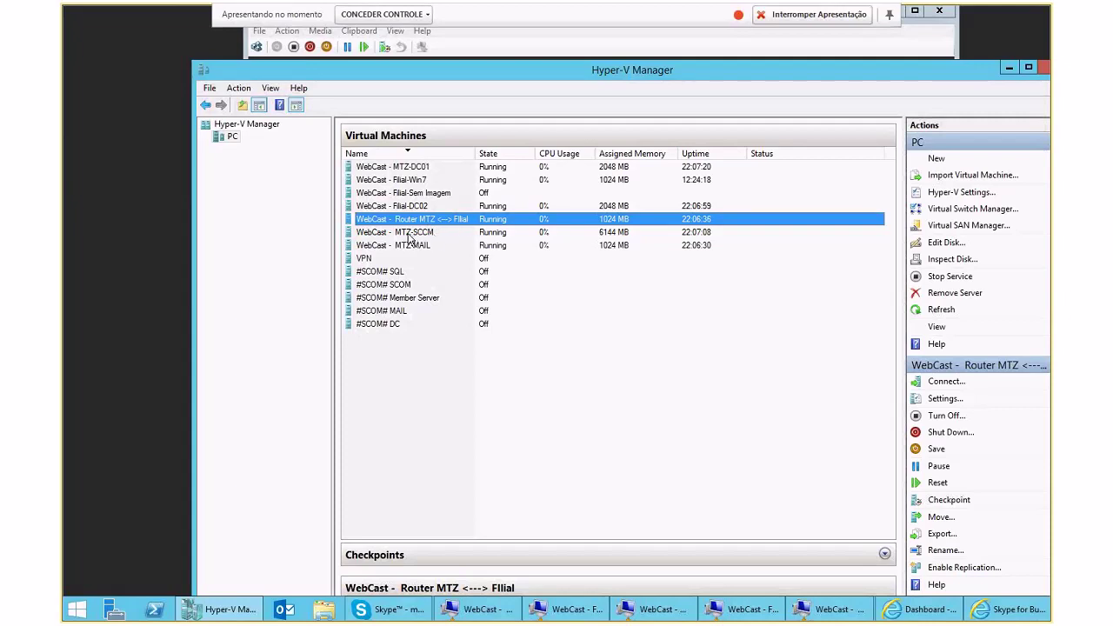
Examine the WebCast lab's virtual machines in the list, covering domain controllers, SCCM, mail and Windows 7 client
{"action": "left_click", "coordinate": [408, 235]}
{"action": "left_click", "coordinate": [412, 167]}
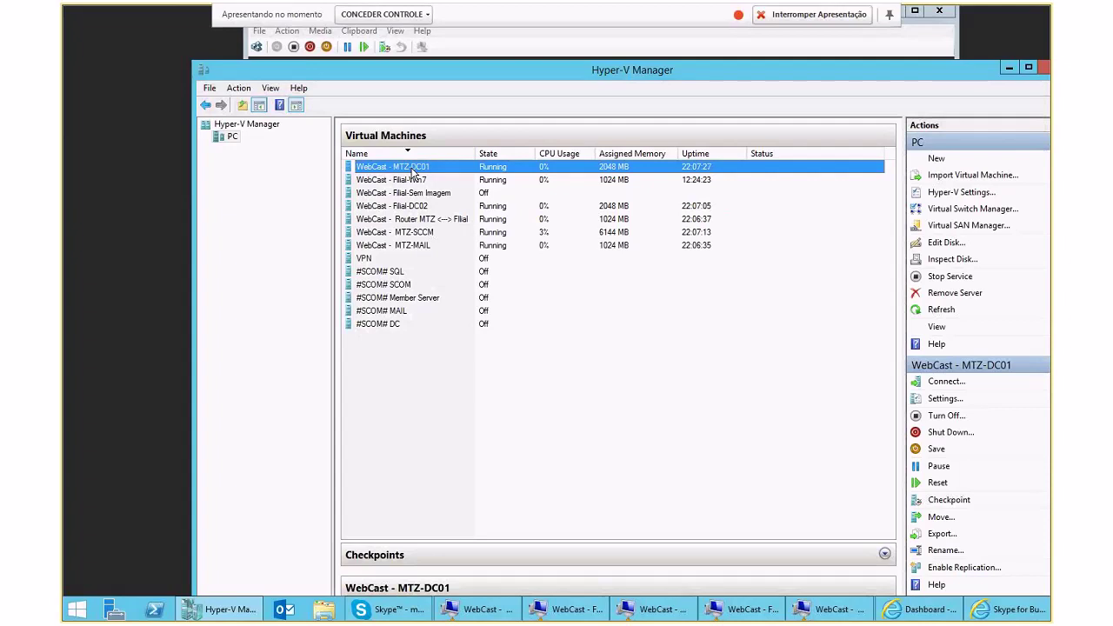
{"action": "left_click", "coordinate": [414, 235]}
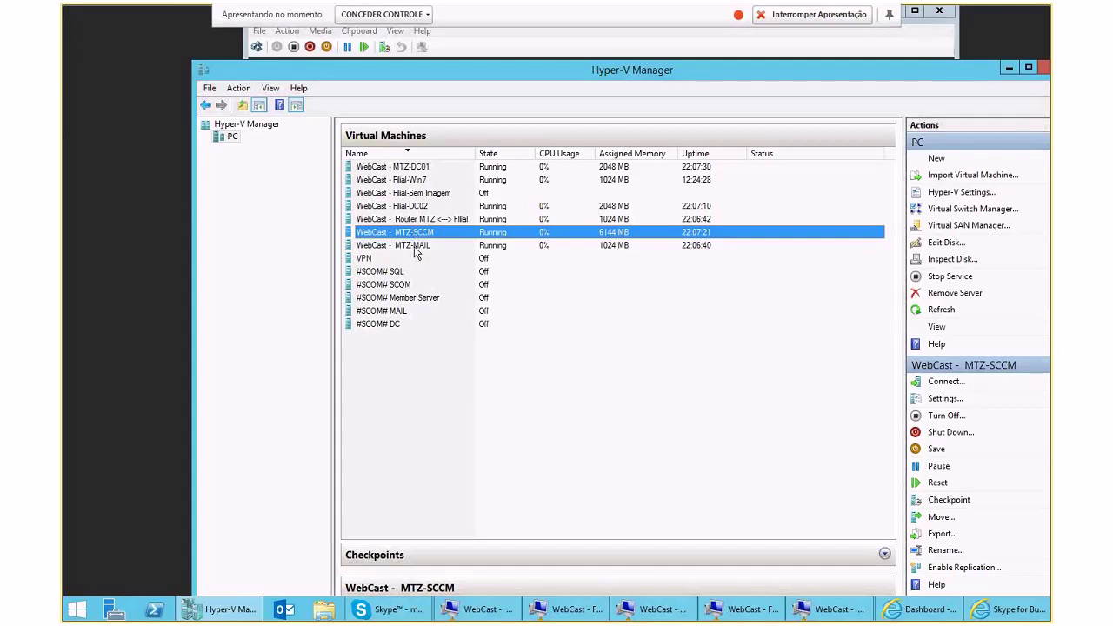
{"action": "left_click", "coordinate": [415, 247]}
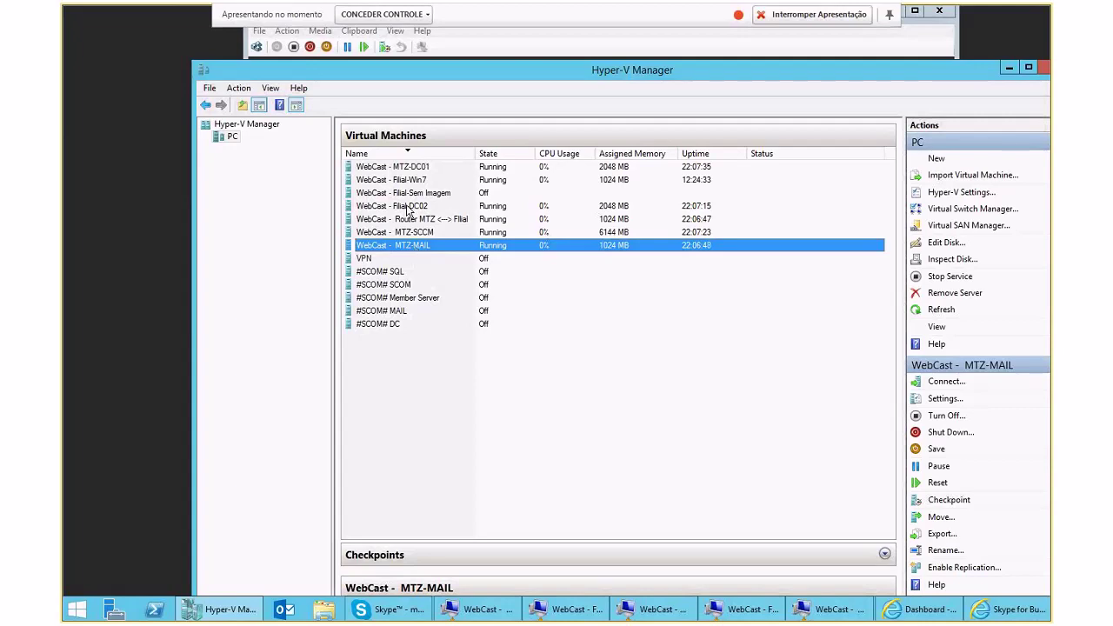
{"action": "left_click", "coordinate": [410, 209]}
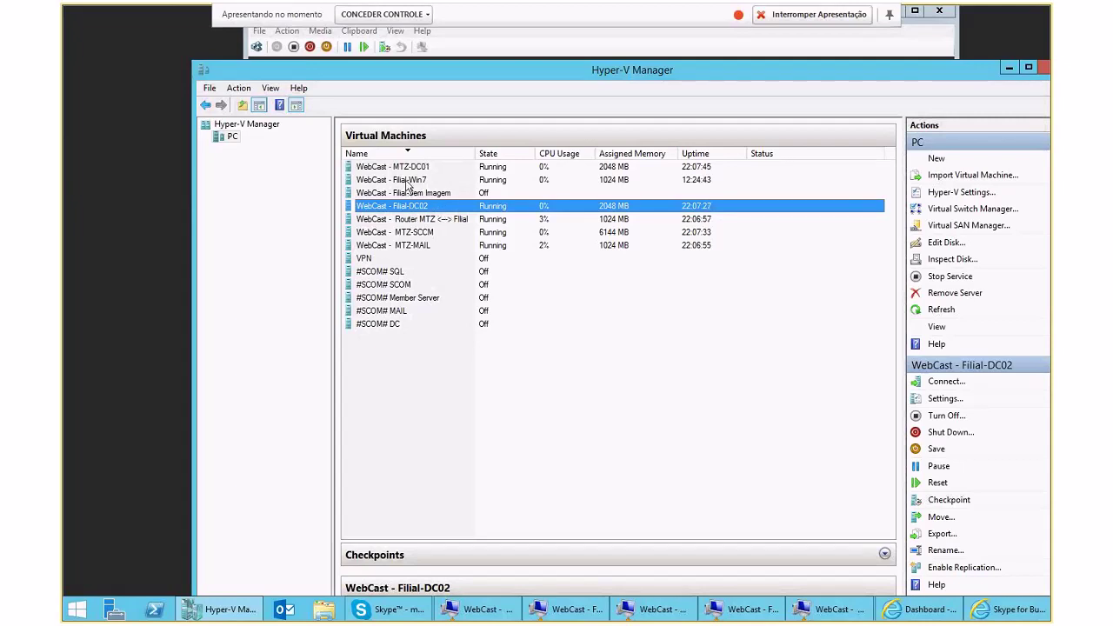
{"action": "left_click", "coordinate": [410, 181]}
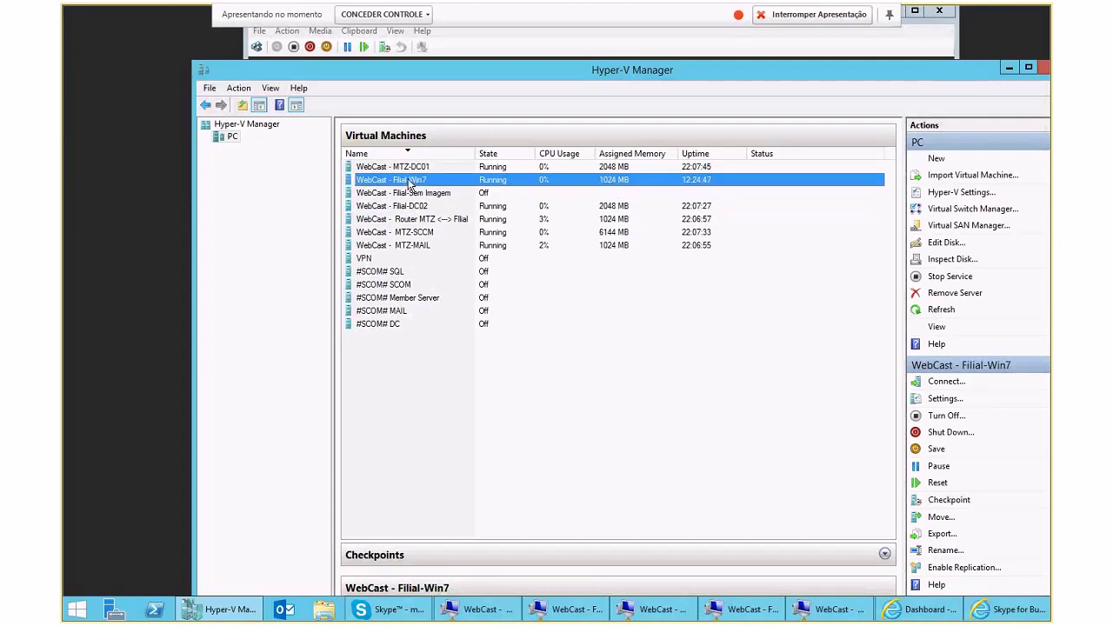
{"action": "left_click", "coordinate": [413, 233]}
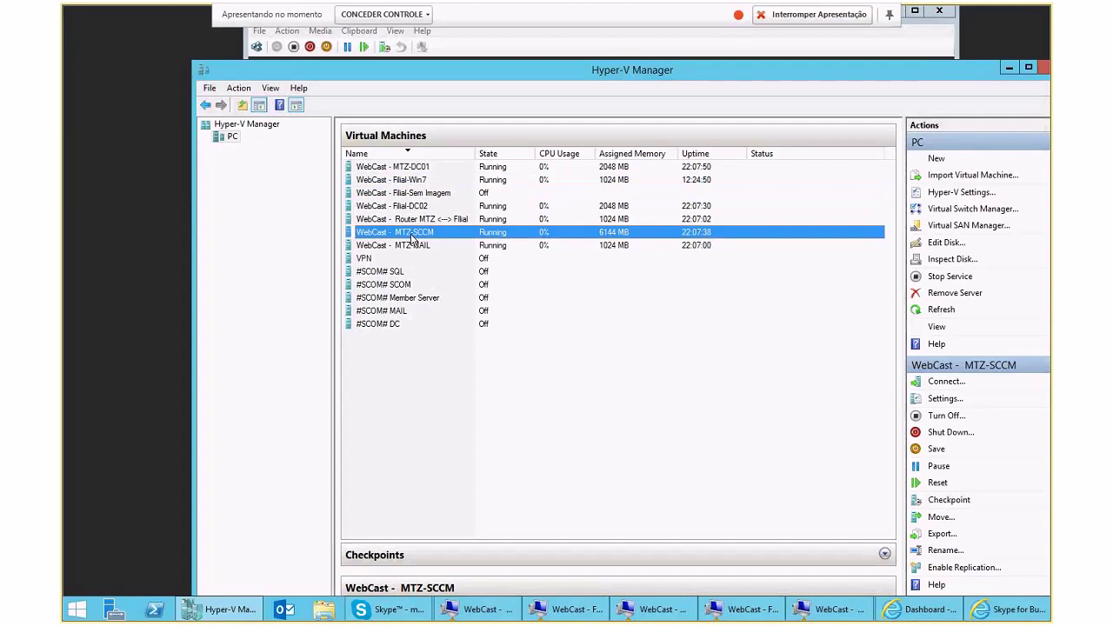
{"action": "left_click", "coordinate": [405, 182]}
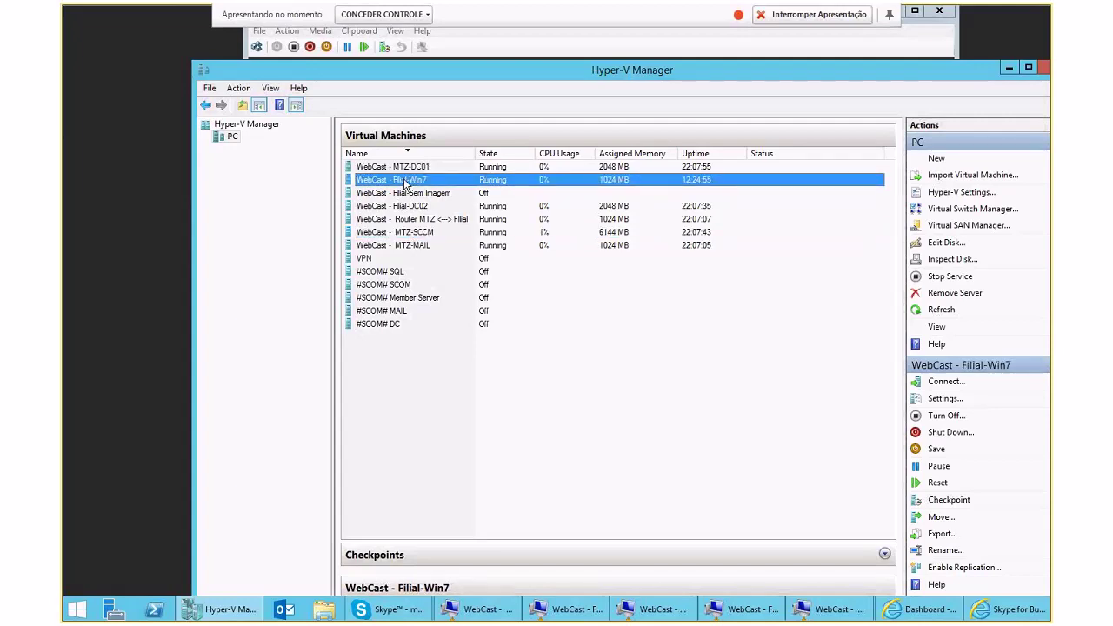
Minimize Hyper-V Manager and unlock the SCCM virtual machine's administrator session by entering the account password
{"action": "left_click", "coordinate": [1009, 68]}
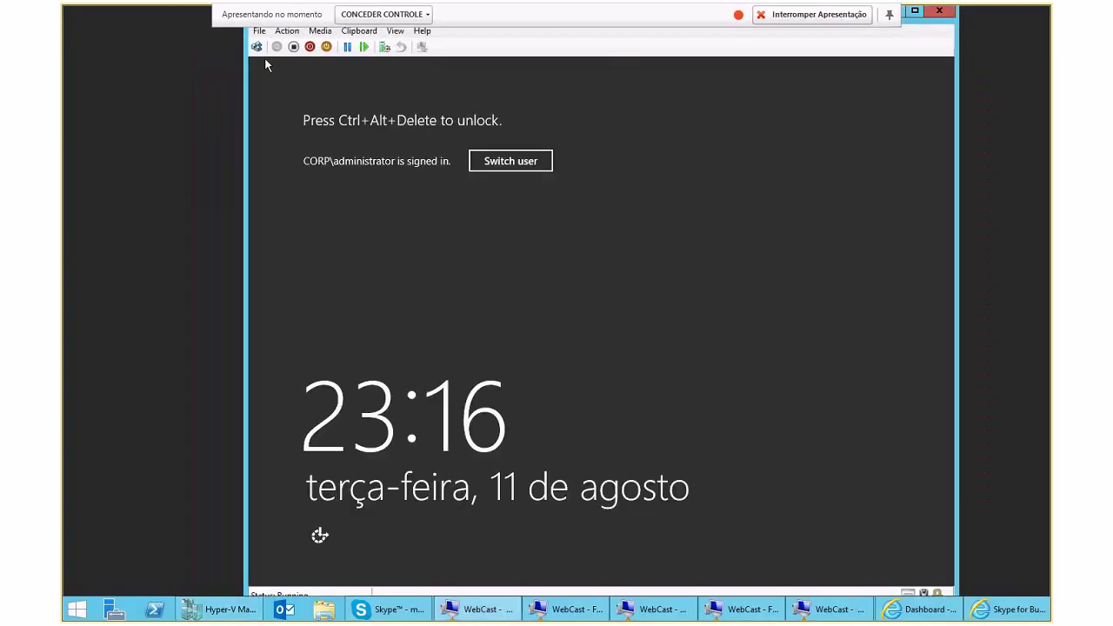
{"action": "left_click", "coordinate": [257, 47]}
{"action": "type", "text": "***"}
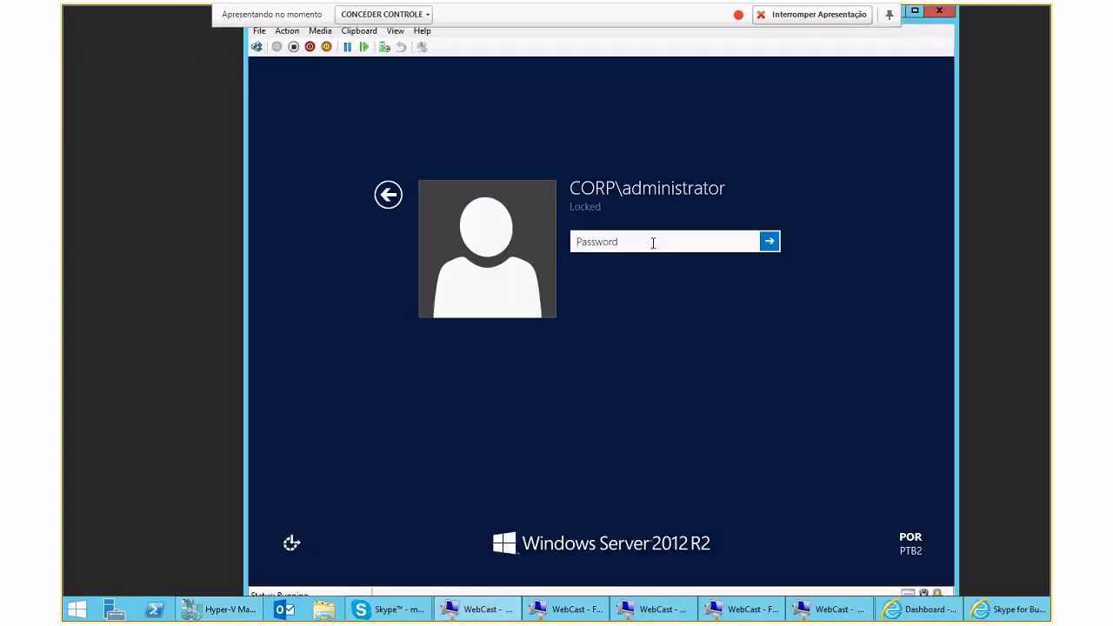
{"action": "type", "text": "****"}
{"action": "key", "text": "Return"}
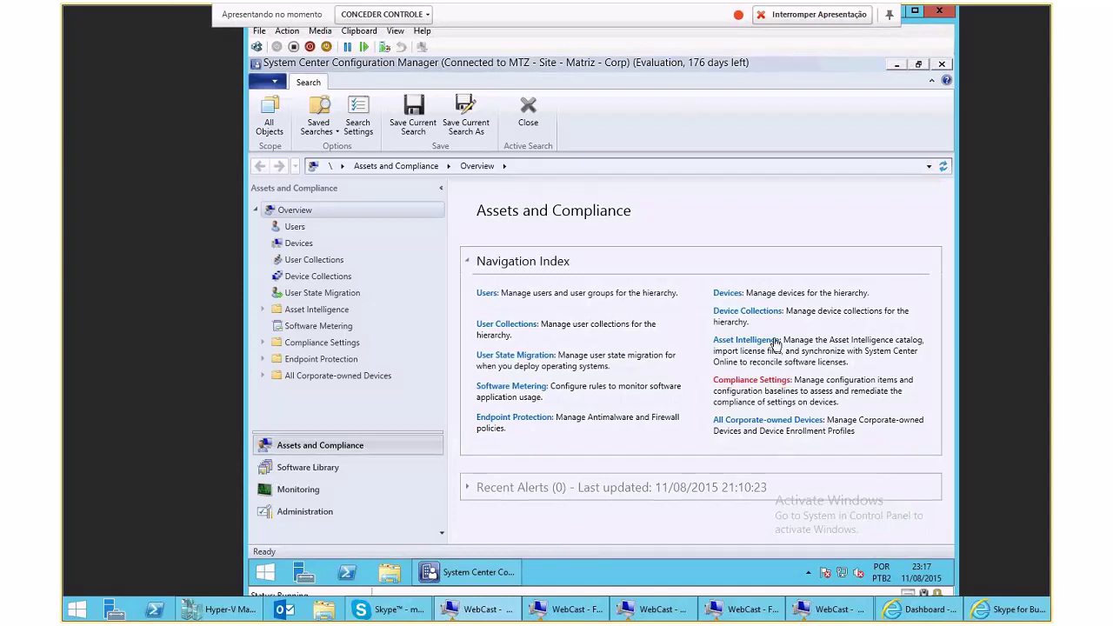
Close the Configuration Manager console and relaunch it from the server's desktop
{"action": "left_click", "coordinate": [941, 64]}
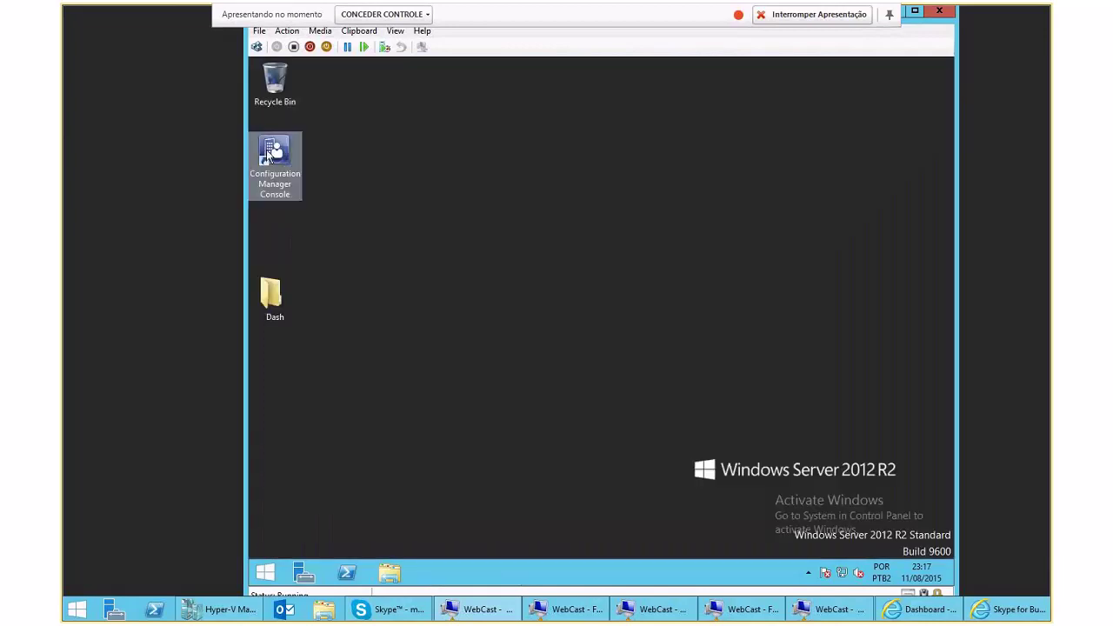
{"action": "double_click", "coordinate": [270, 155]}
{"action": "mouse_move", "coordinate": [470, 572]}
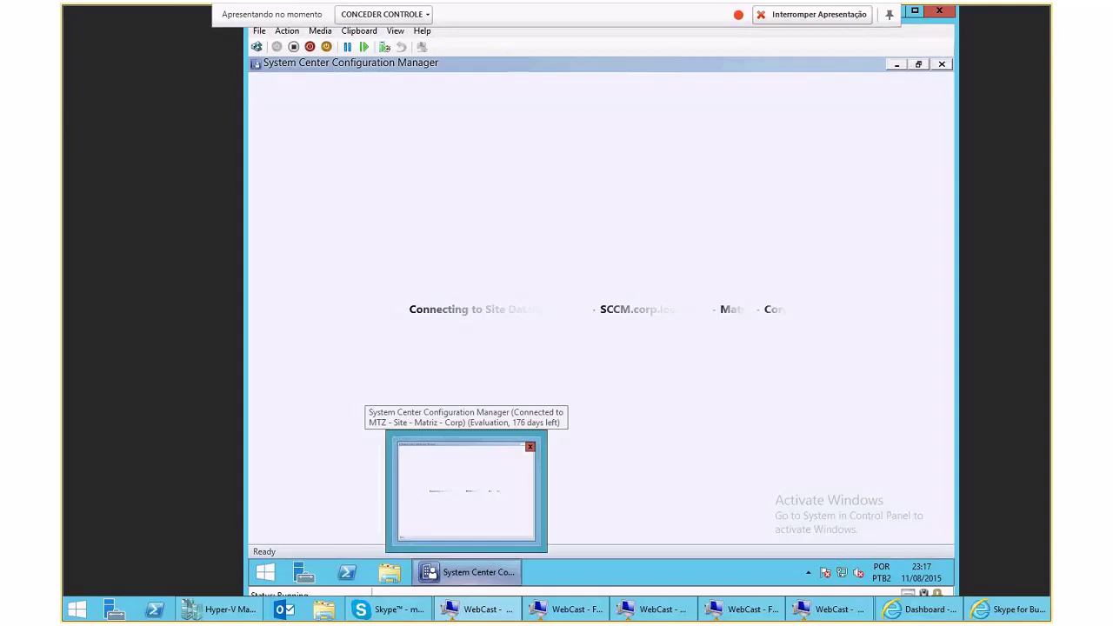
{"action": "key", "text": "alt+Tab"}
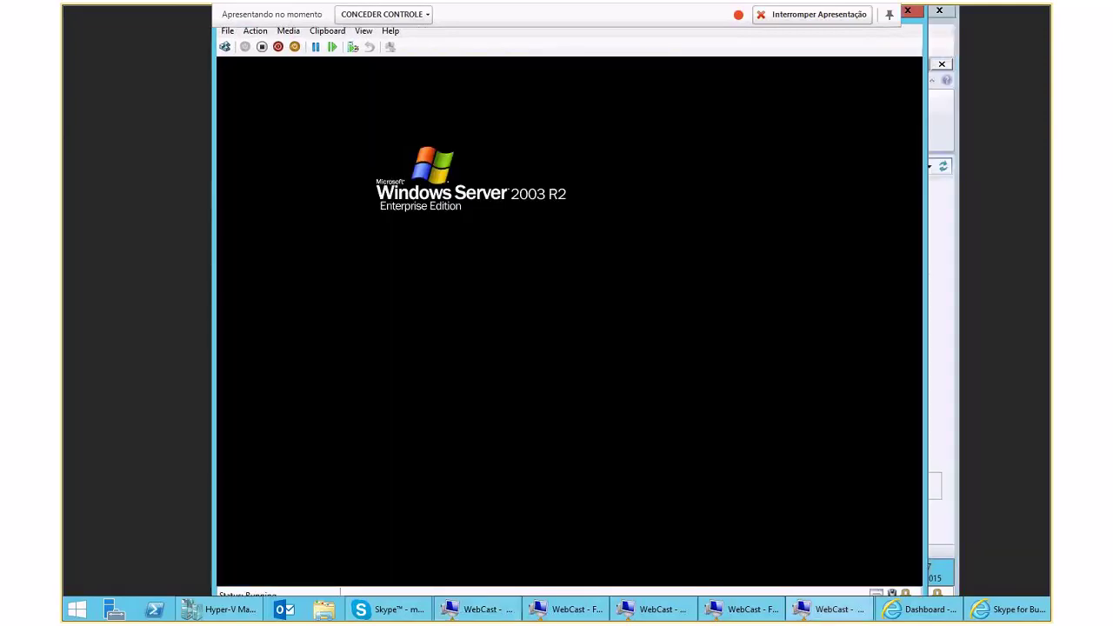
{"action": "key", "text": "alt+Tab"}
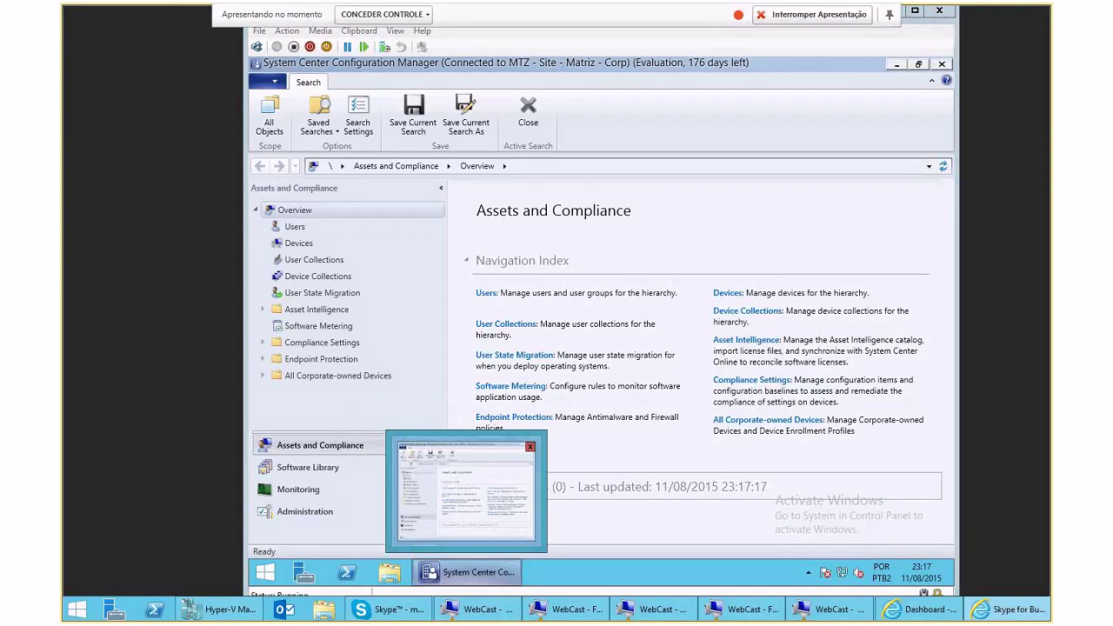
{"action": "left_click", "coordinate": [592, 205]}
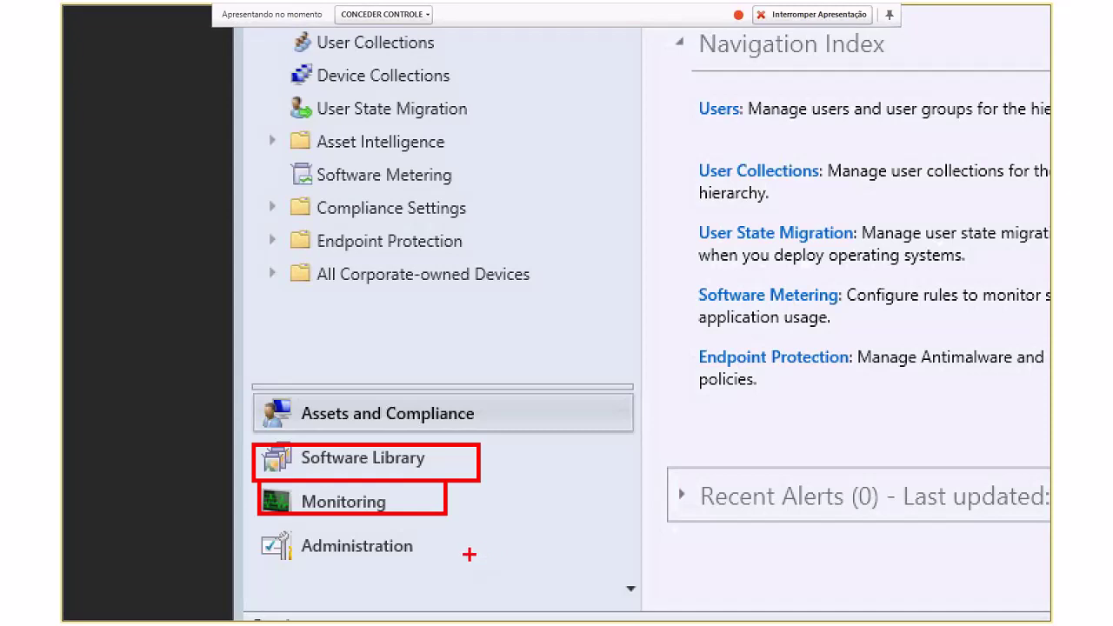
{"action": "left_click_drag", "start_coordinate": [424, 570], "coordinate": [252, 524]}
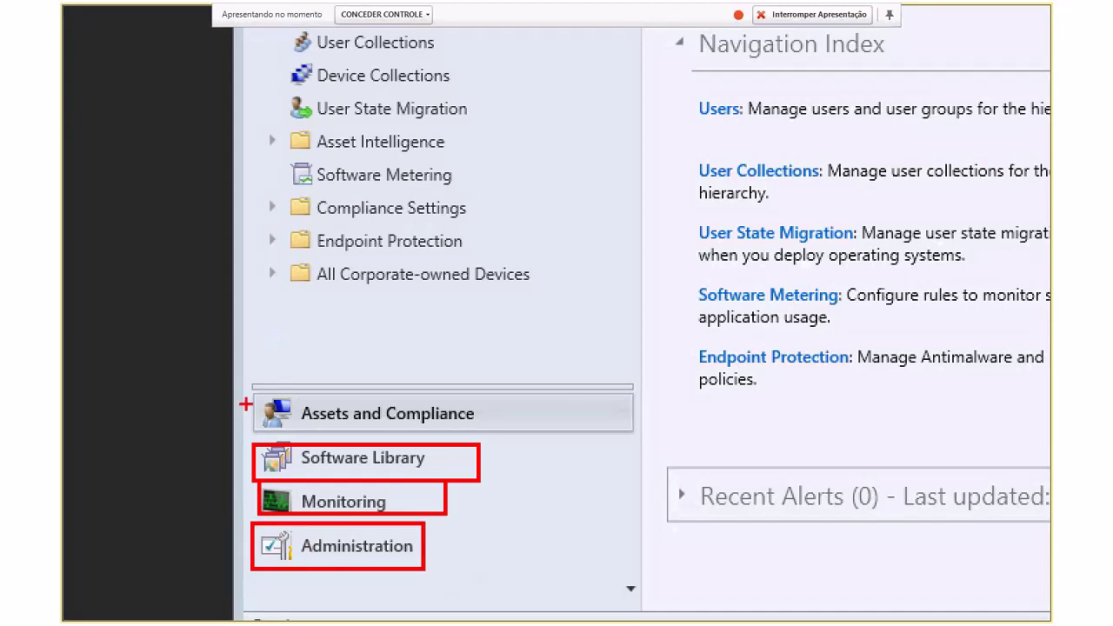
{"action": "mouse_move", "coordinate": [238, 378]}
{"action": "left_mouse_down"}
{"action": "mouse_move", "coordinate": [455, 607]}
{"action": "mouse_move", "coordinate": [566, 589]}
{"action": "mouse_move", "coordinate": [558, 581]}
{"action": "left_mouse_up"}
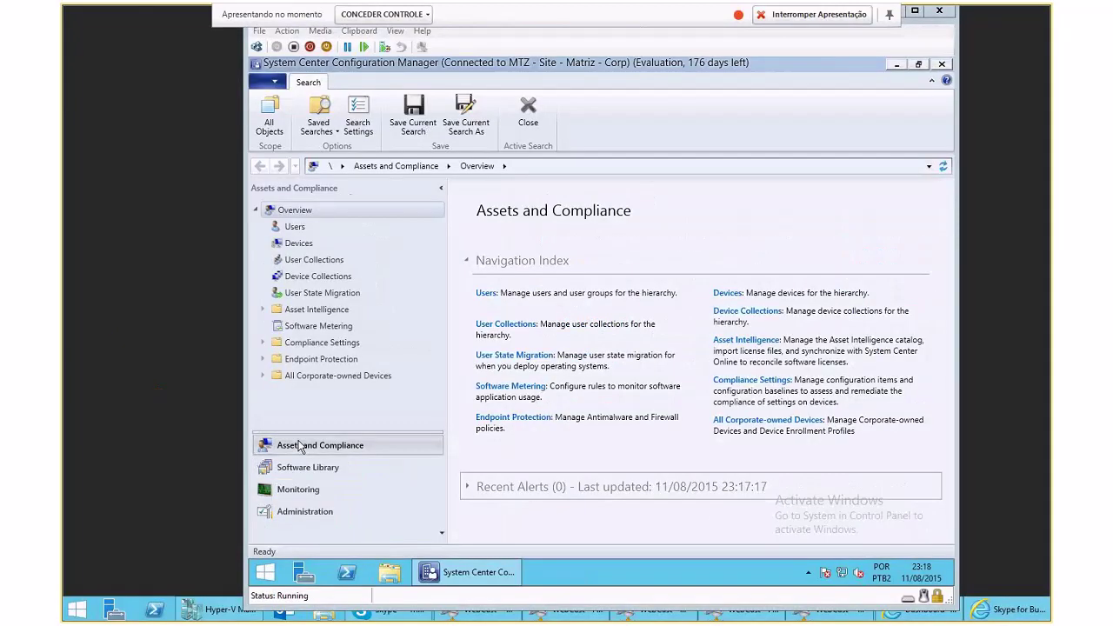
Open the Boundaries list under Hierarchy Configuration in the Administration workspace
{"action": "left_click", "coordinate": [301, 514]}
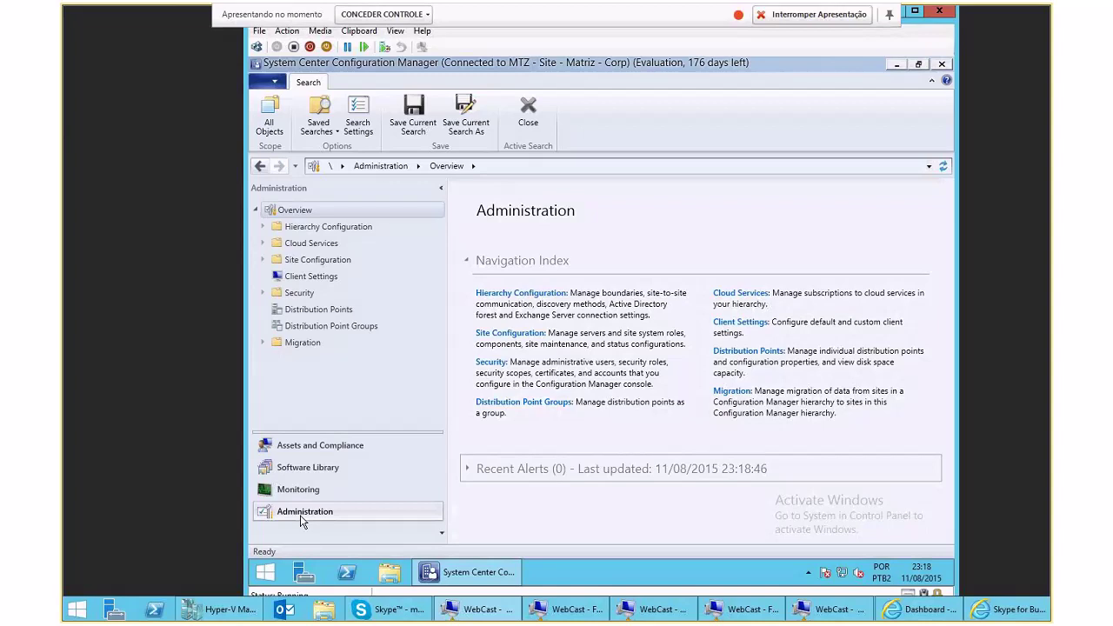
{"action": "left_click", "coordinate": [319, 228]}
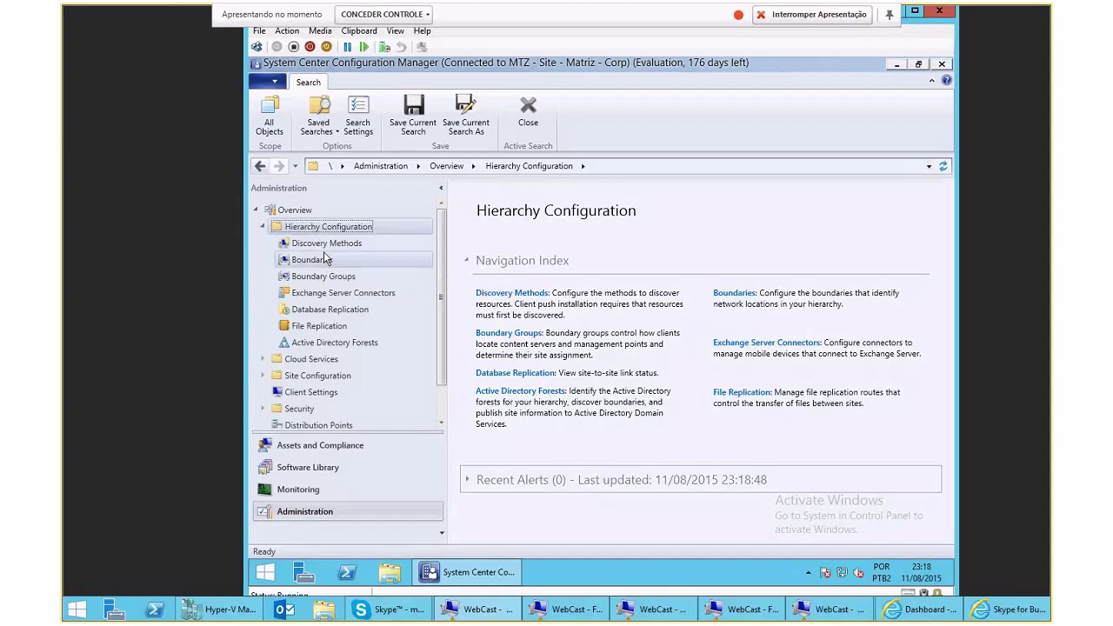
{"action": "left_click", "coordinate": [326, 263]}
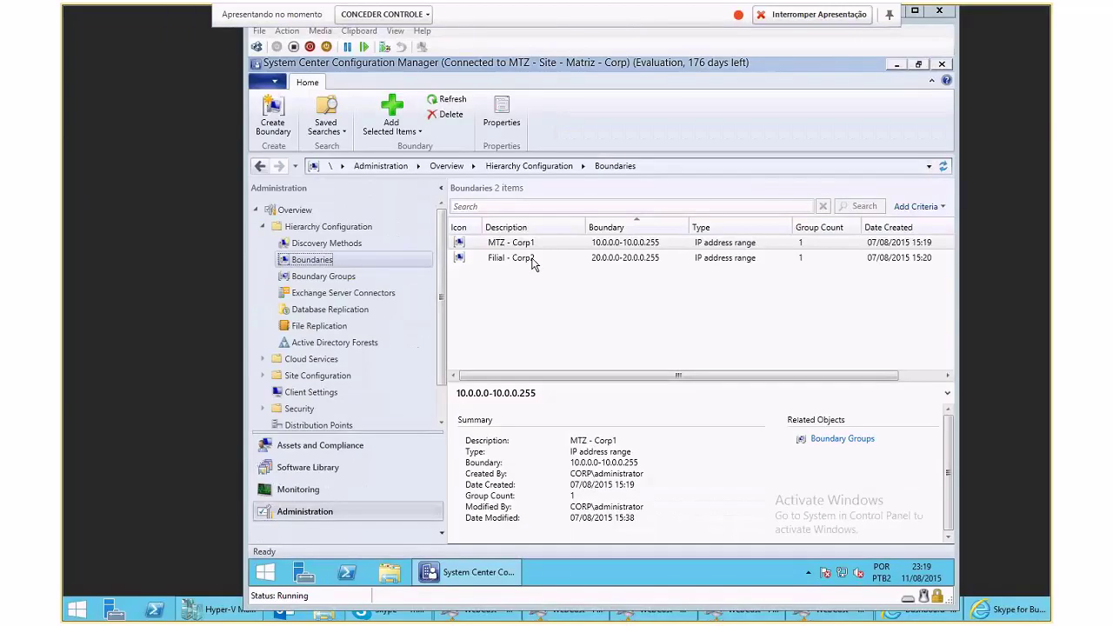
{"action": "right_click", "coordinate": [491, 286]}
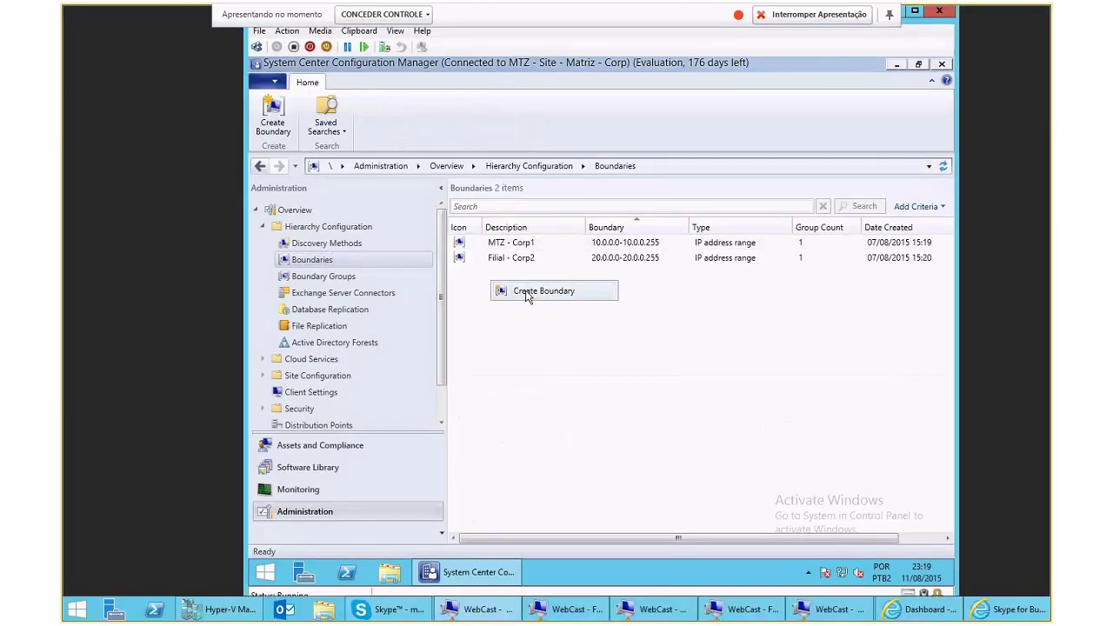
{"action": "left_click", "coordinate": [530, 293]}
{"action": "left_click", "coordinate": [609, 237]}
{"action": "left_click", "coordinate": [574, 277]}
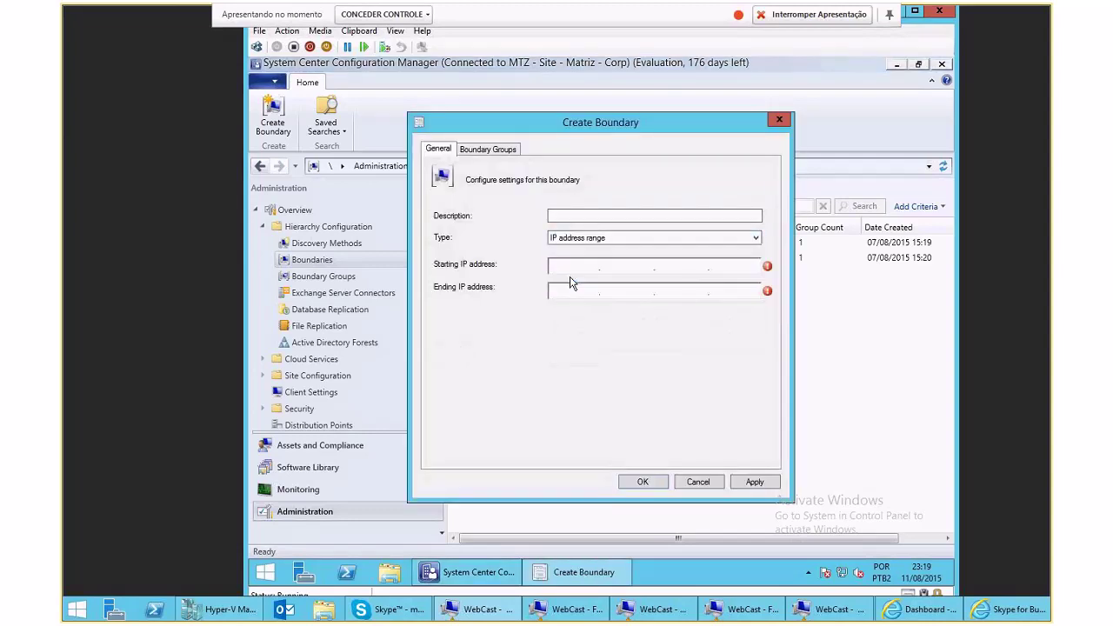
{"action": "left_click", "coordinate": [559, 216]}
{"action": "type", "text": "RJ"}
{"action": "left_click", "coordinate": [574, 270]}
{"action": "type", "text": "30. . ."}
{"action": "key", "text": "Escape"}
Review the summary details of the MTZ - Corp1 and Filial - Corp2 boundaries
{"action": "left_click", "coordinate": [493, 257]}
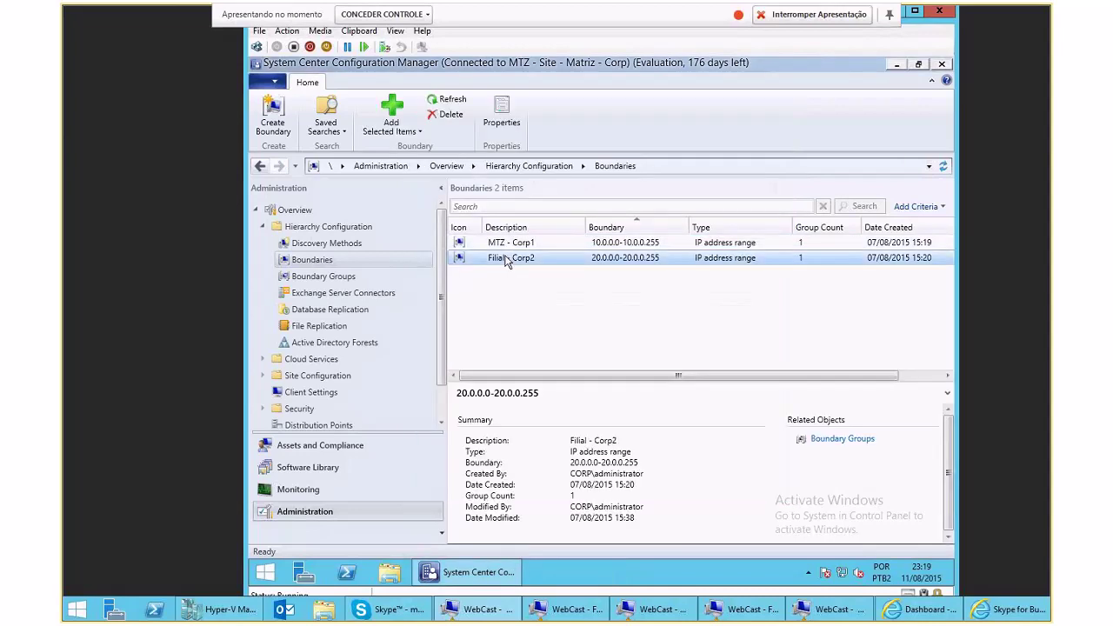
{"action": "left_click", "coordinate": [506, 247]}
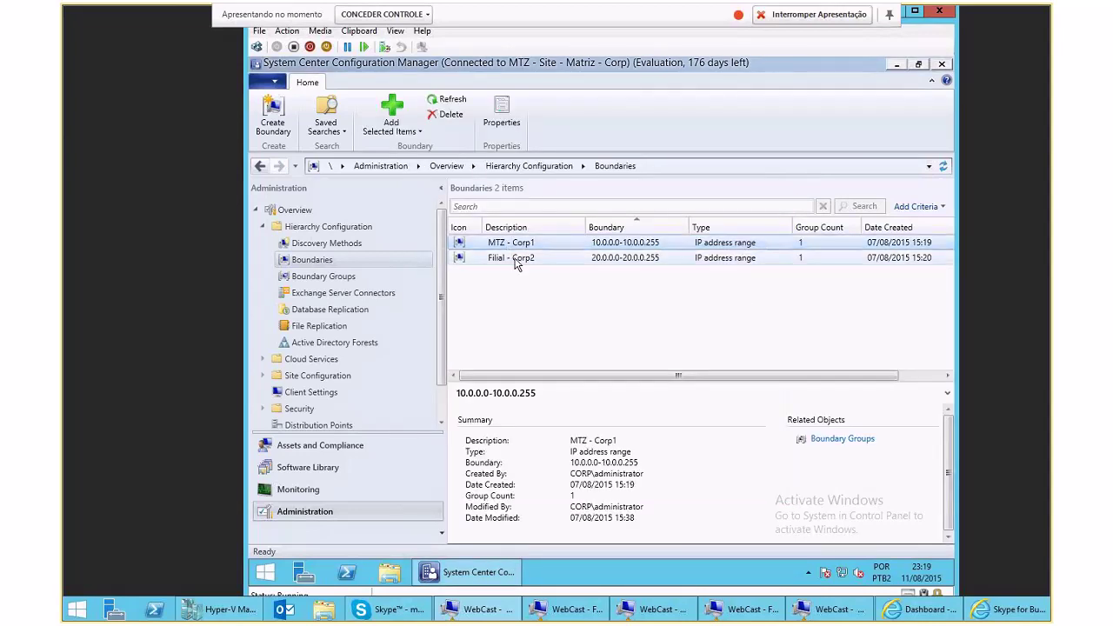
{"action": "left_click", "coordinate": [513, 260]}
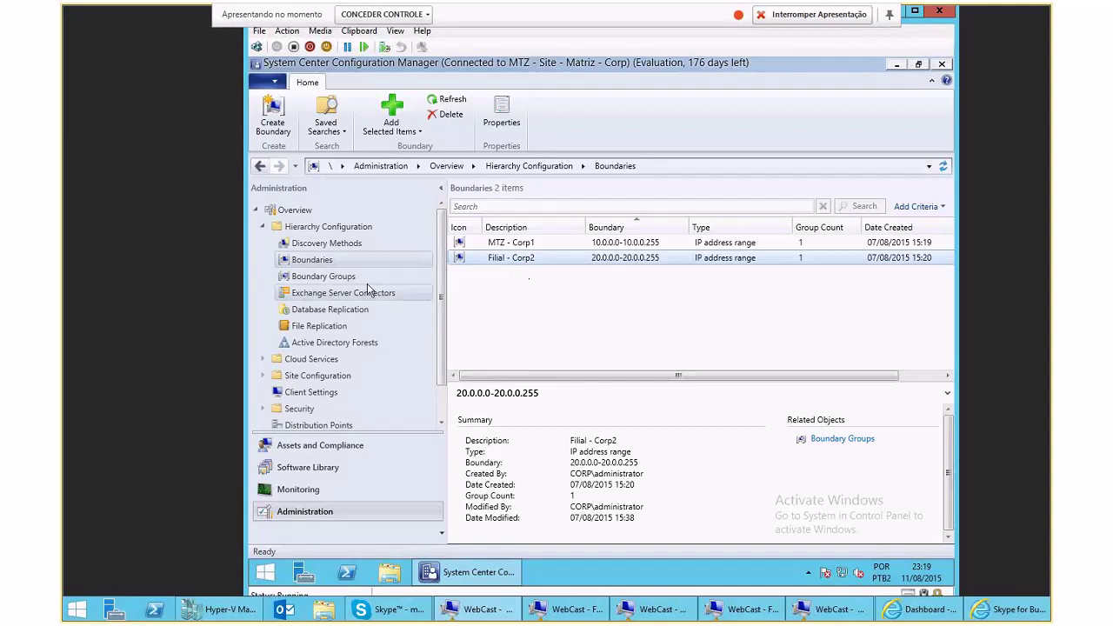
Inspect the MTZ - Corp1 boundary group's member boundary and reference settings, then close its properties
{"action": "left_click", "coordinate": [339, 276]}
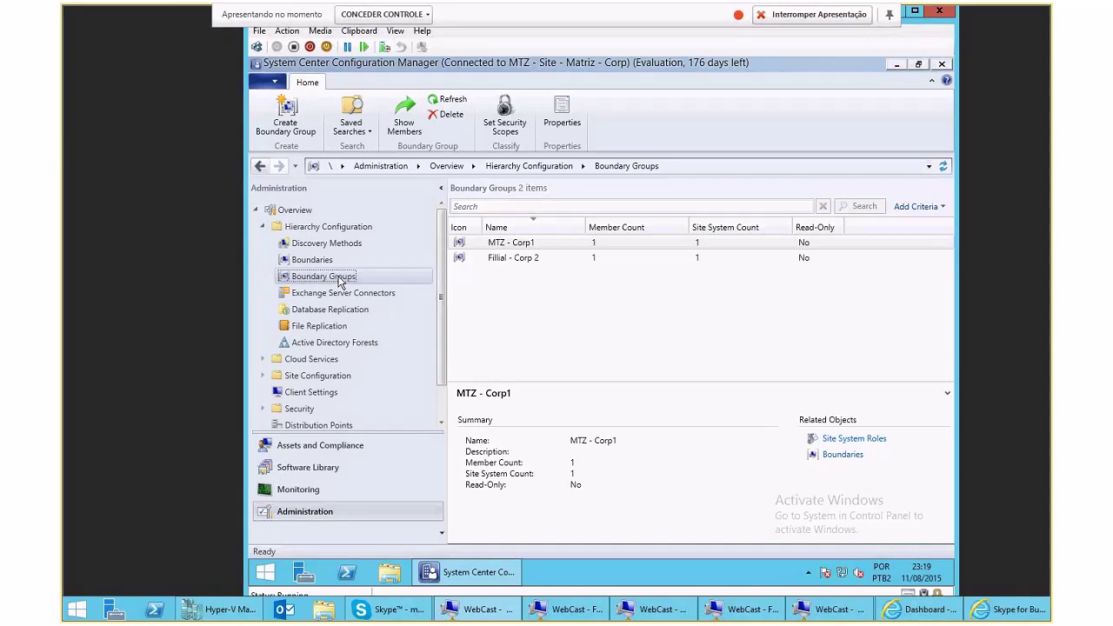
{"action": "left_click", "coordinate": [515, 247]}
{"action": "right_click", "coordinate": [515, 247]}
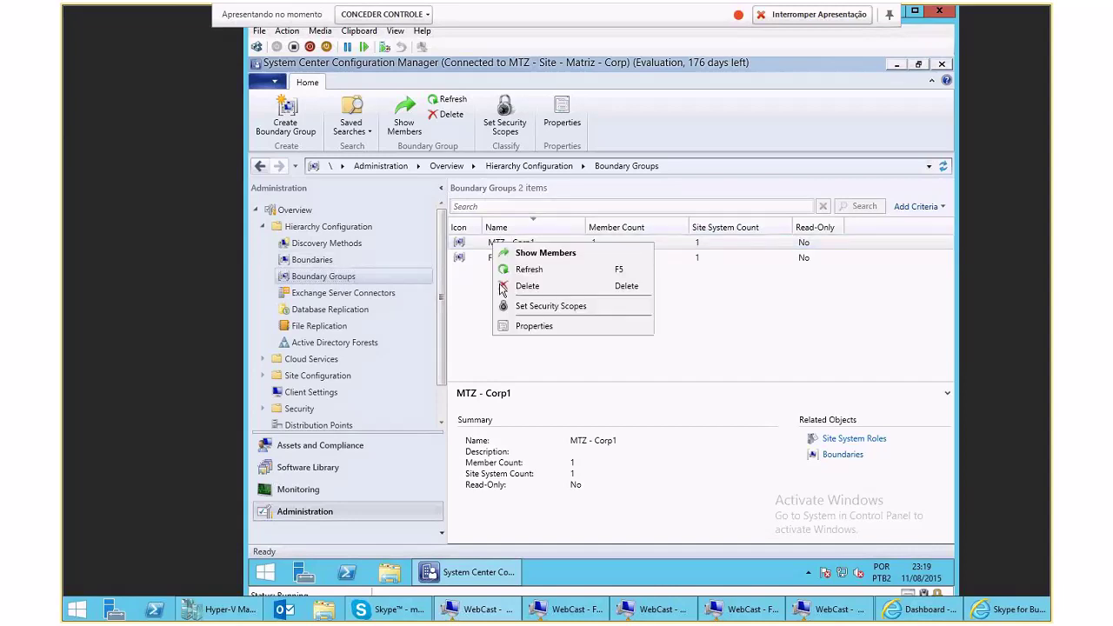
{"action": "left_click", "coordinate": [523, 325]}
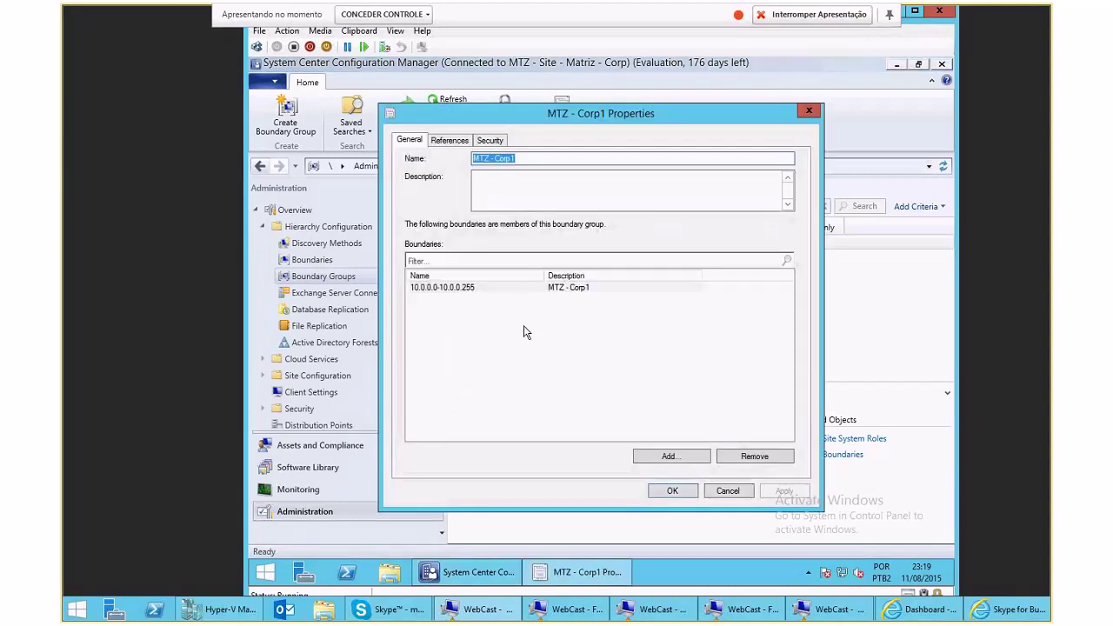
{"action": "left_click", "coordinate": [522, 157]}
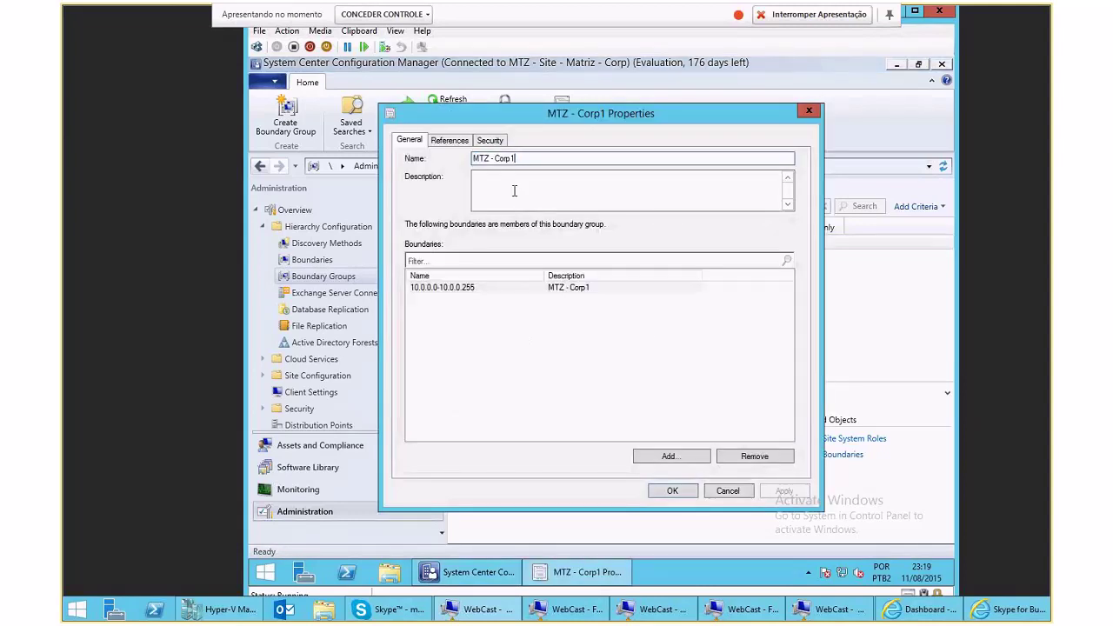
{"action": "left_click", "coordinate": [462, 289]}
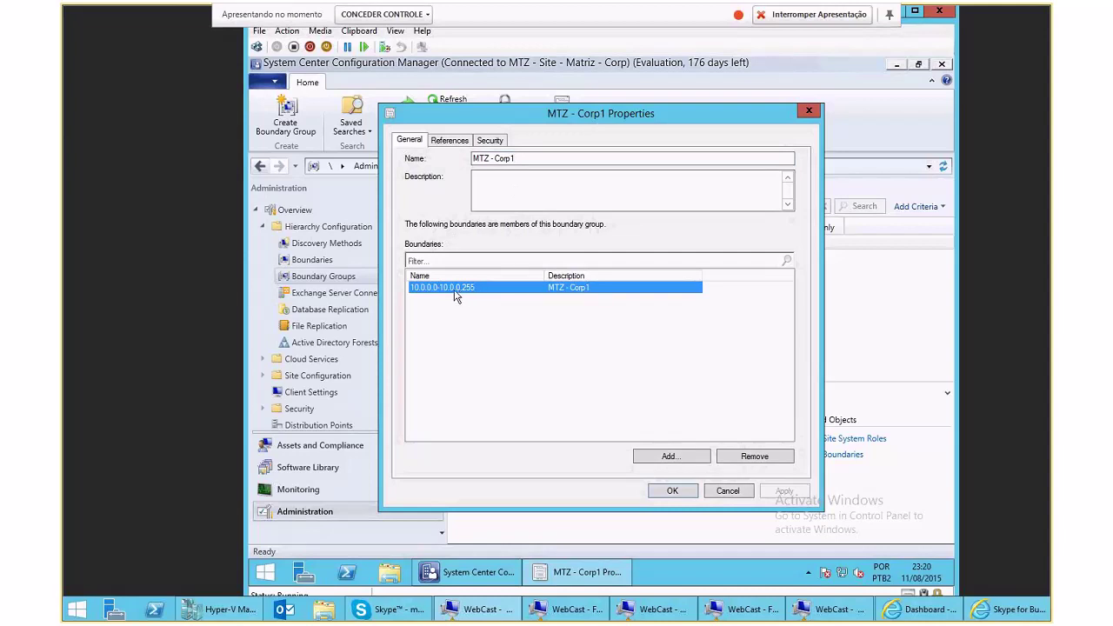
{"action": "left_click", "coordinate": [445, 142]}
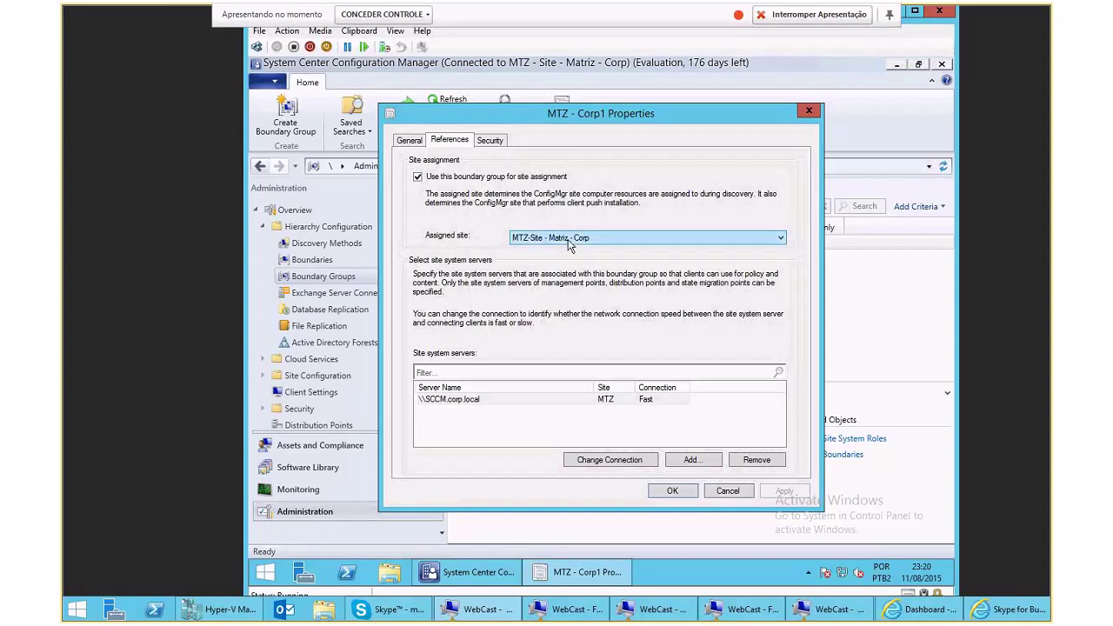
{"action": "left_click", "coordinate": [809, 111]}
Recheck the boundaries and the MTZ - Corp1 boundary group's references, examining its assigned site and site system server
{"action": "left_click", "coordinate": [342, 262]}
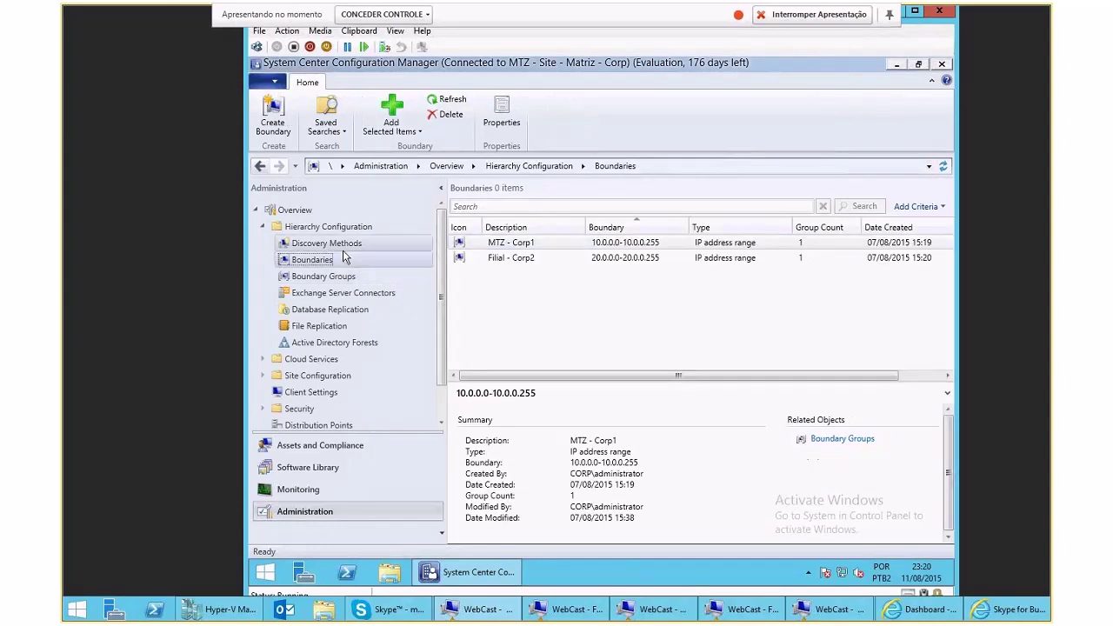
{"action": "left_click", "coordinate": [335, 277]}
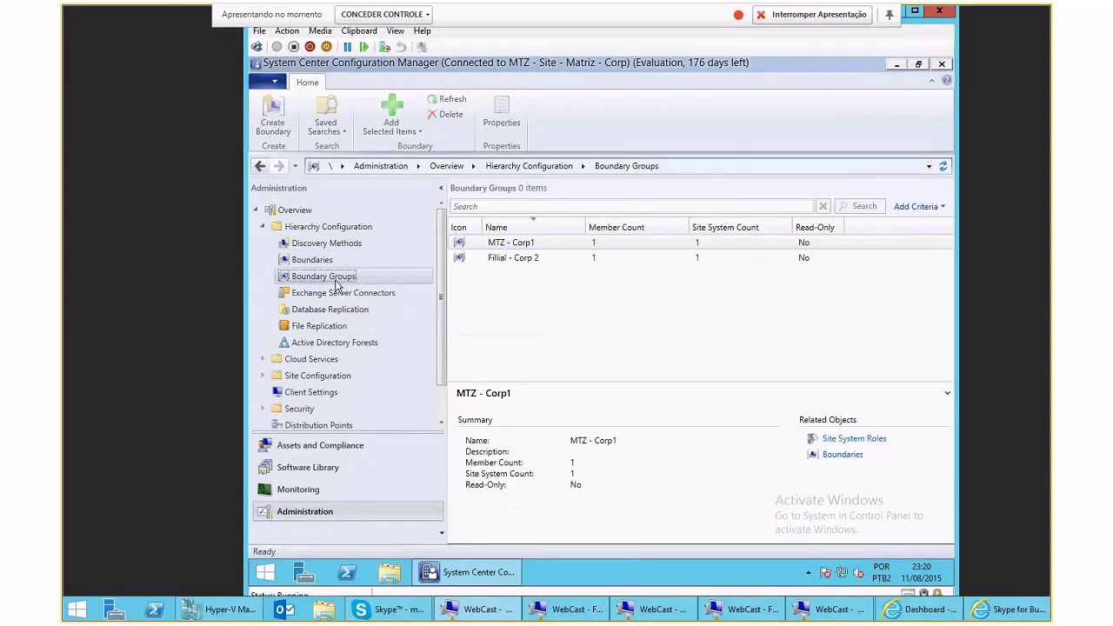
{"action": "double_click", "coordinate": [507, 249]}
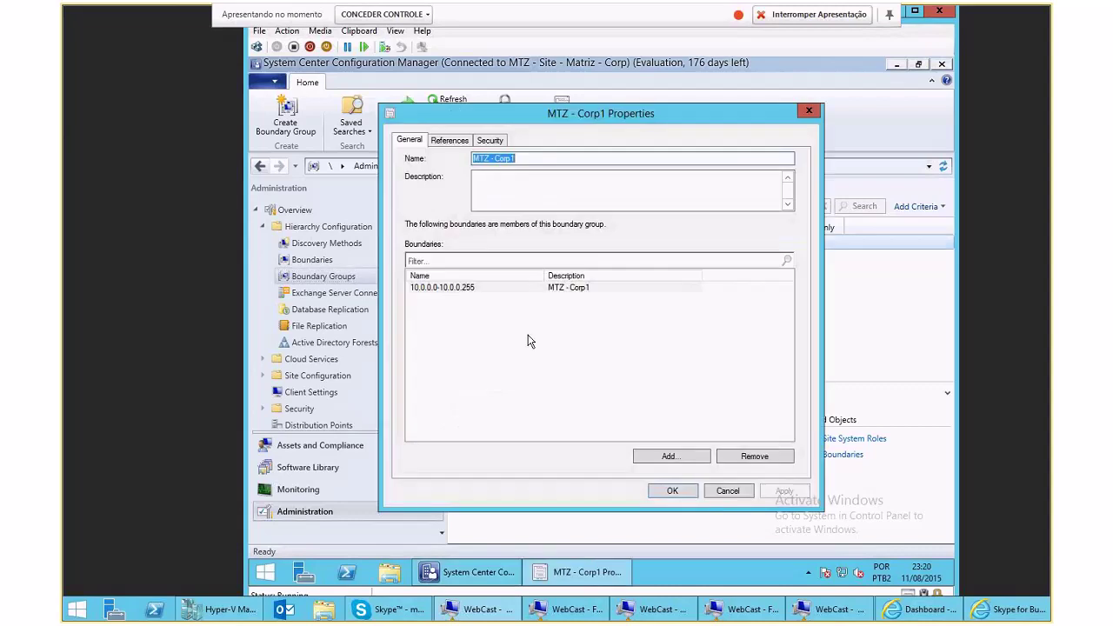
{"action": "left_click", "coordinate": [450, 143]}
{"action": "left_click", "coordinate": [539, 237]}
{"action": "left_click", "coordinate": [539, 250]}
{"action": "left_click", "coordinate": [464, 399]}
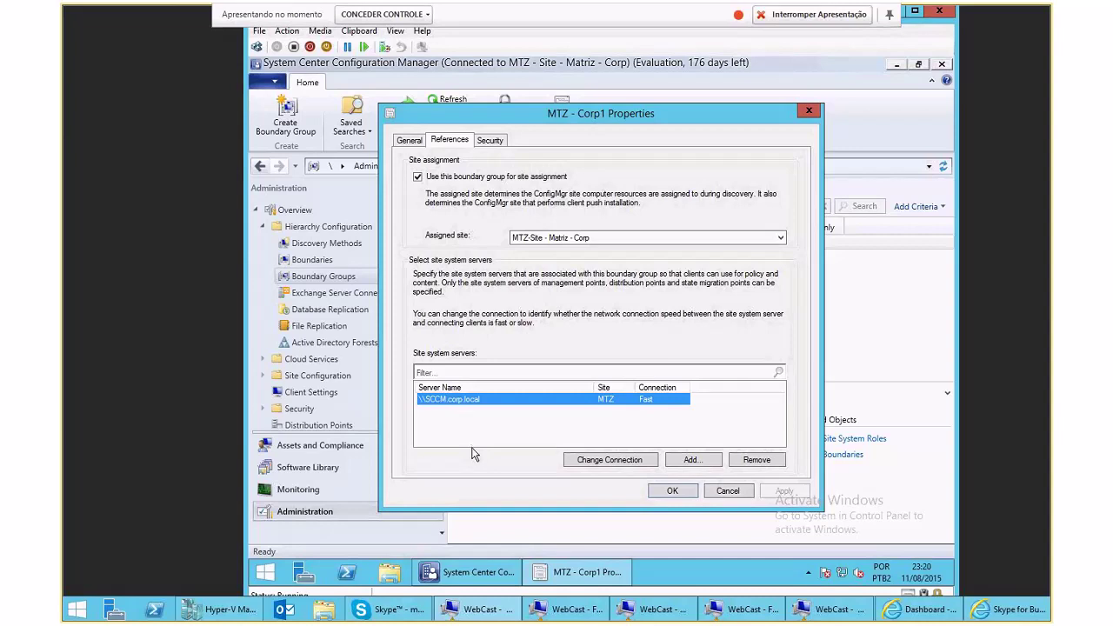
Start a new boundary from the Boundaries list, choose the Active Directory site type, and browse the selectable sites without assigning one
{"action": "left_click", "coordinate": [810, 111]}
{"action": "left_click", "coordinate": [304, 259]}
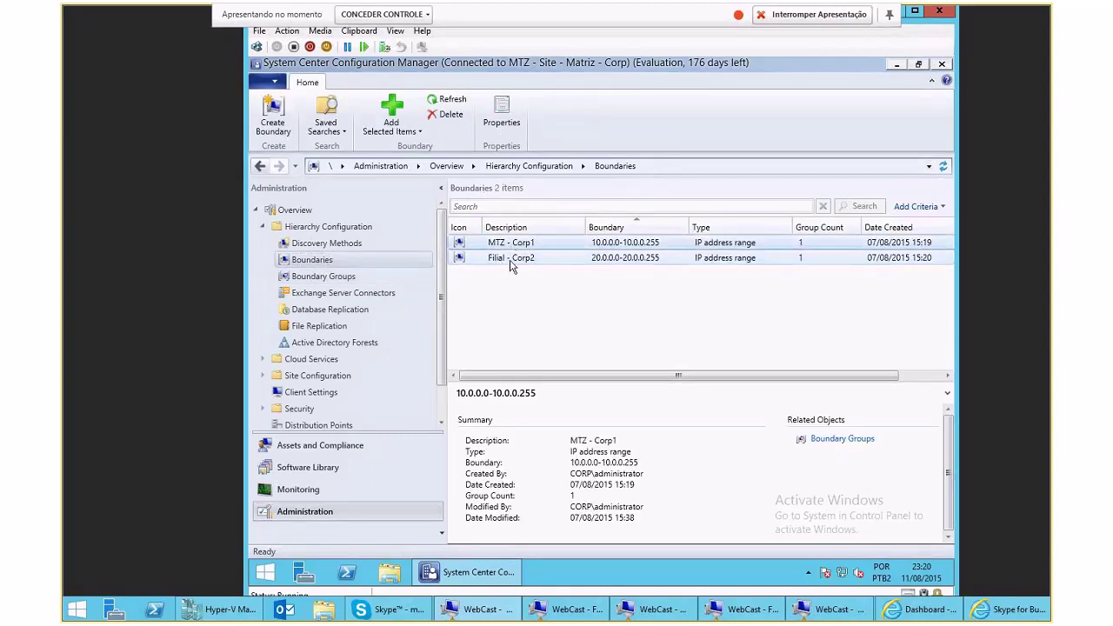
{"action": "right_click", "coordinate": [528, 304]}
{"action": "left_click", "coordinate": [528, 322]}
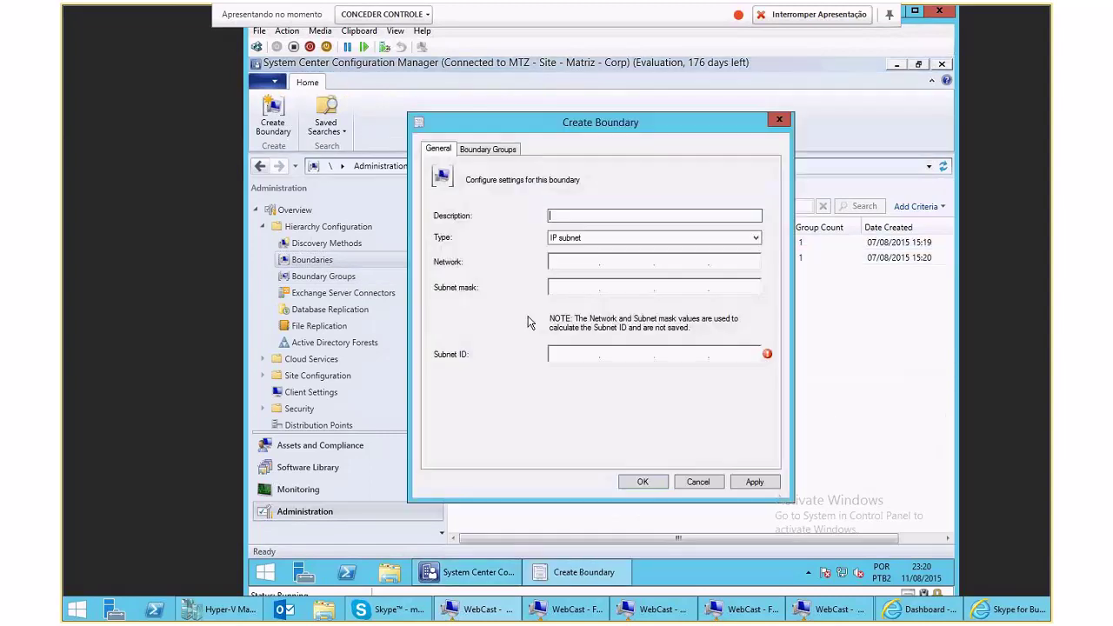
{"action": "left_click", "coordinate": [600, 237]}
{"action": "left_click", "coordinate": [603, 260]}
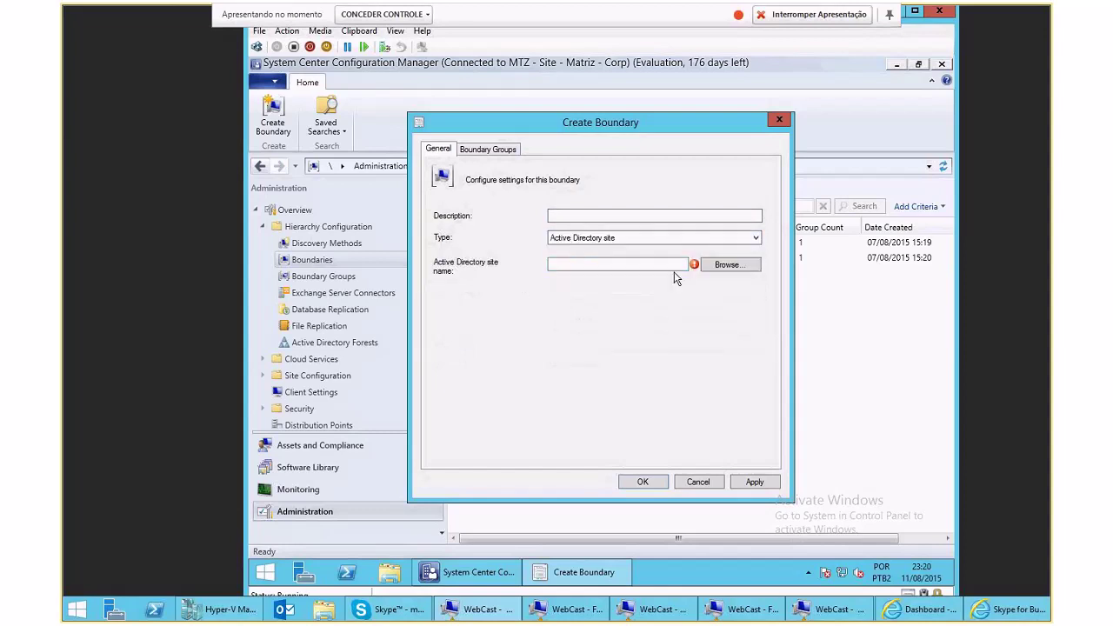
{"action": "left_click", "coordinate": [716, 265]}
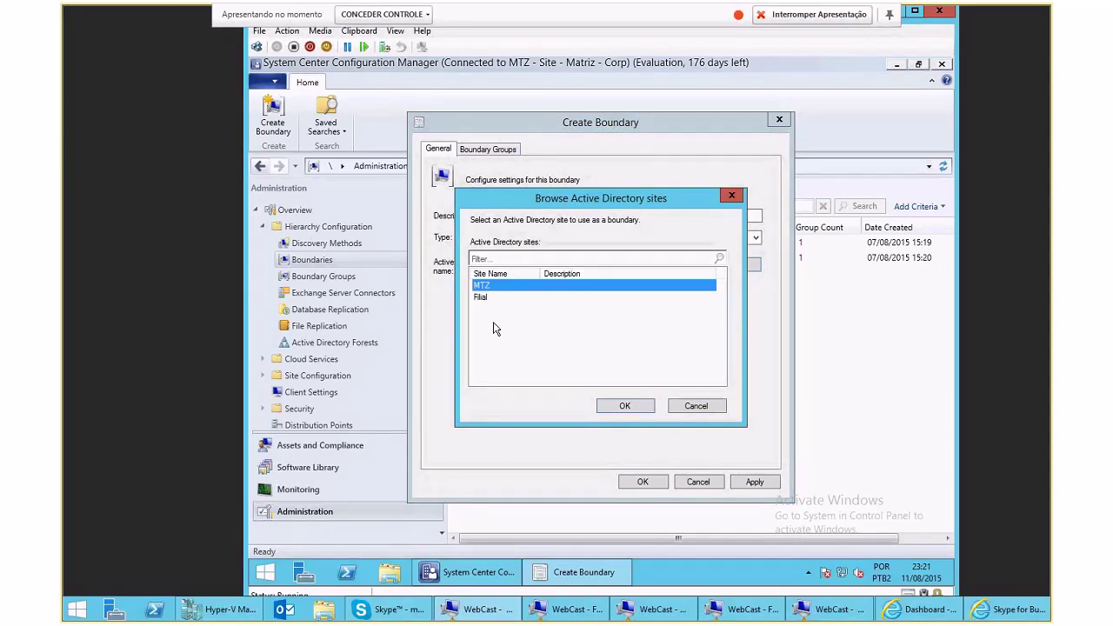
{"action": "left_click", "coordinate": [483, 299]}
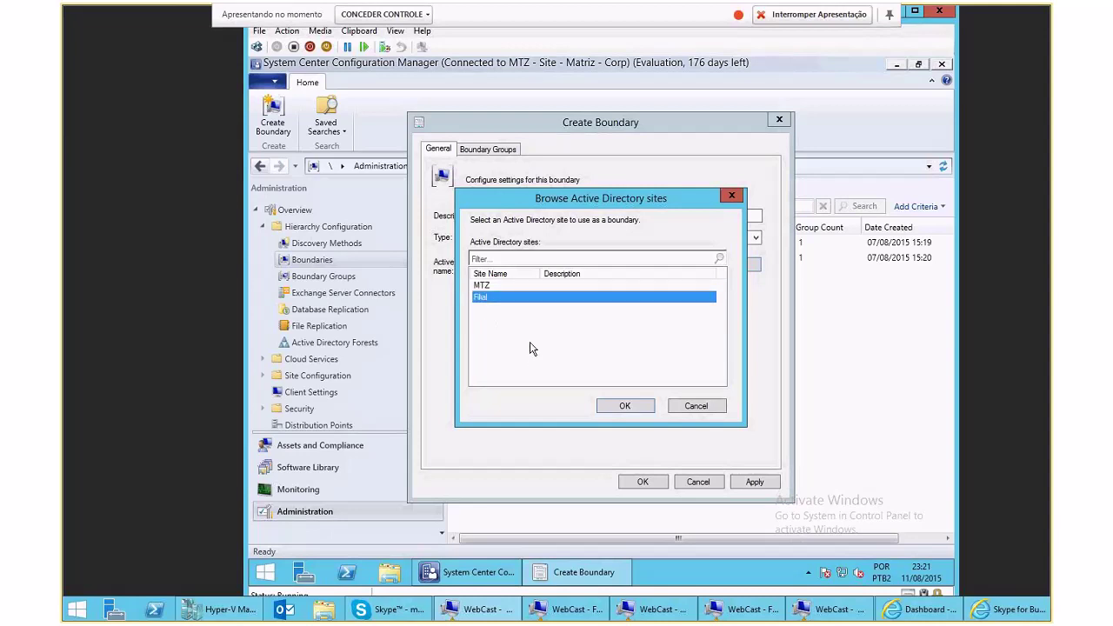
{"action": "left_click", "coordinate": [679, 405]}
Compare the fields required for the IP address range and IP subnet types in the new boundary form
{"action": "left_click", "coordinate": [609, 237]}
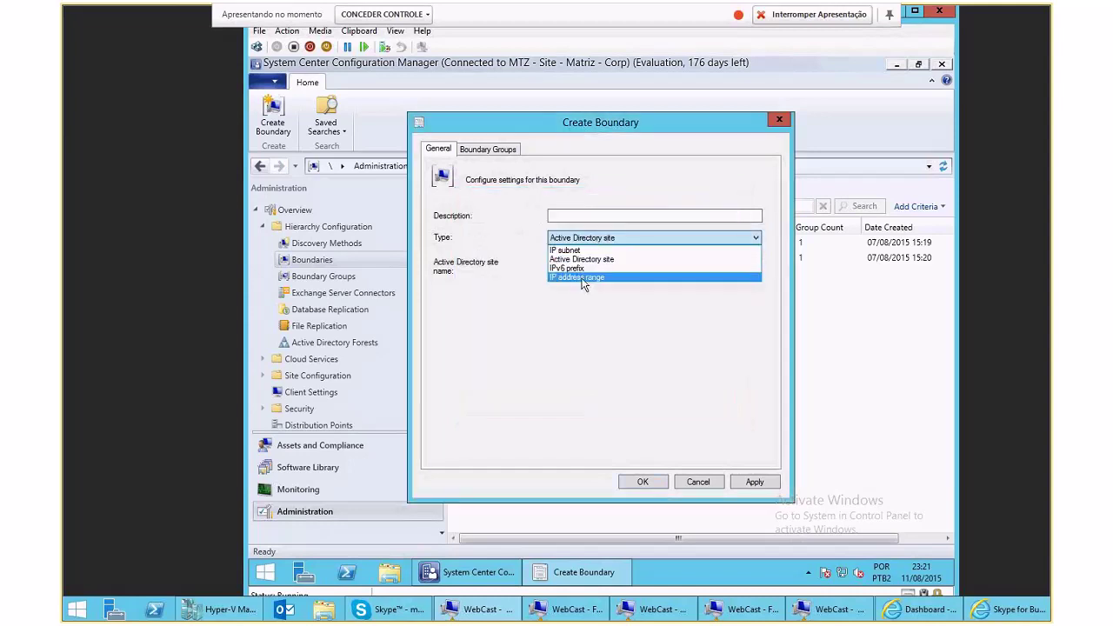
{"action": "left_click", "coordinate": [582, 278]}
{"action": "left_click", "coordinate": [570, 275]}
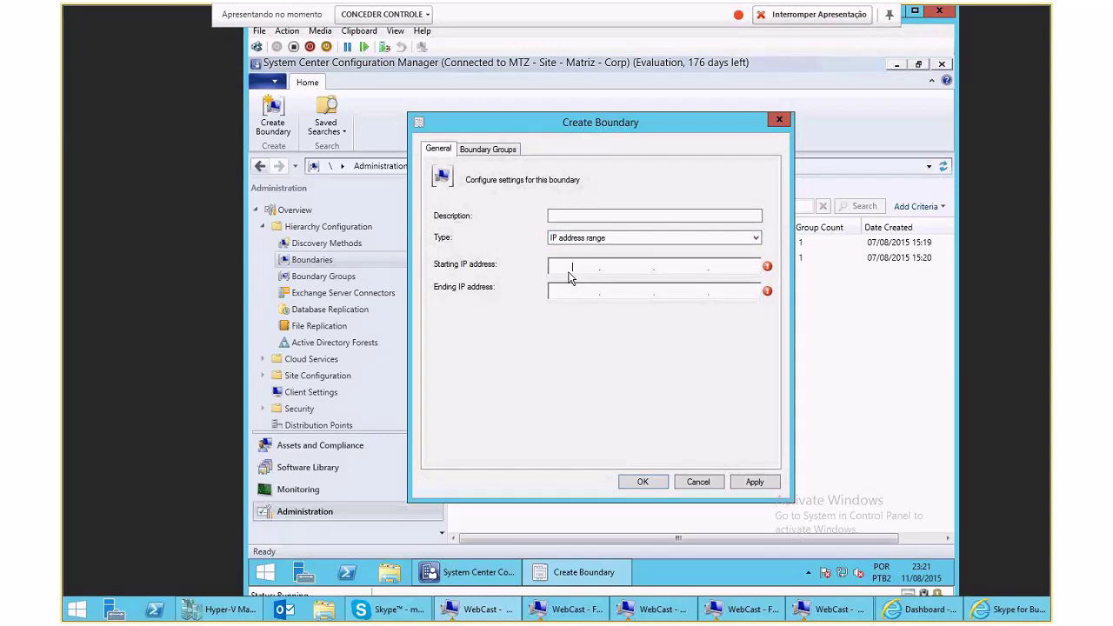
{"action": "left_click", "coordinate": [612, 235]}
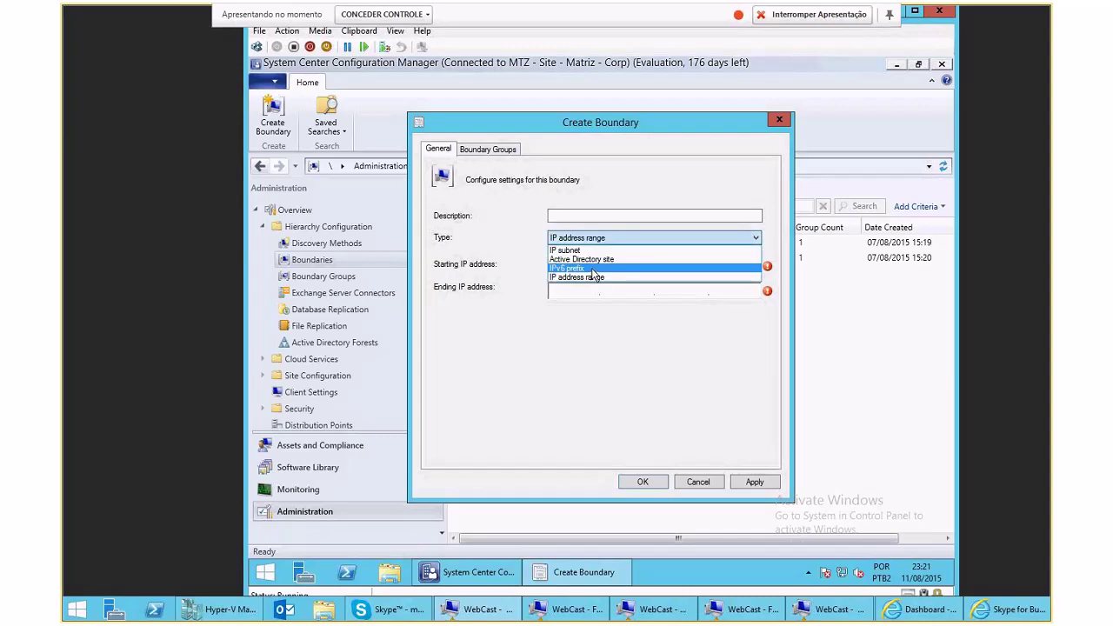
{"action": "left_click", "coordinate": [568, 250]}
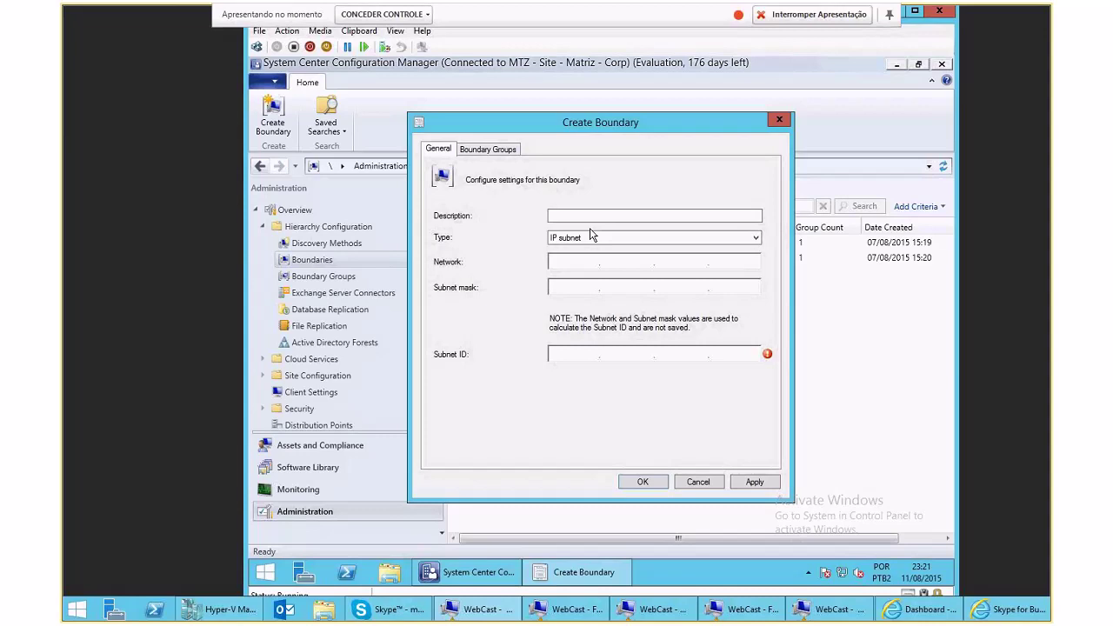
{"action": "left_click", "coordinate": [580, 238]}
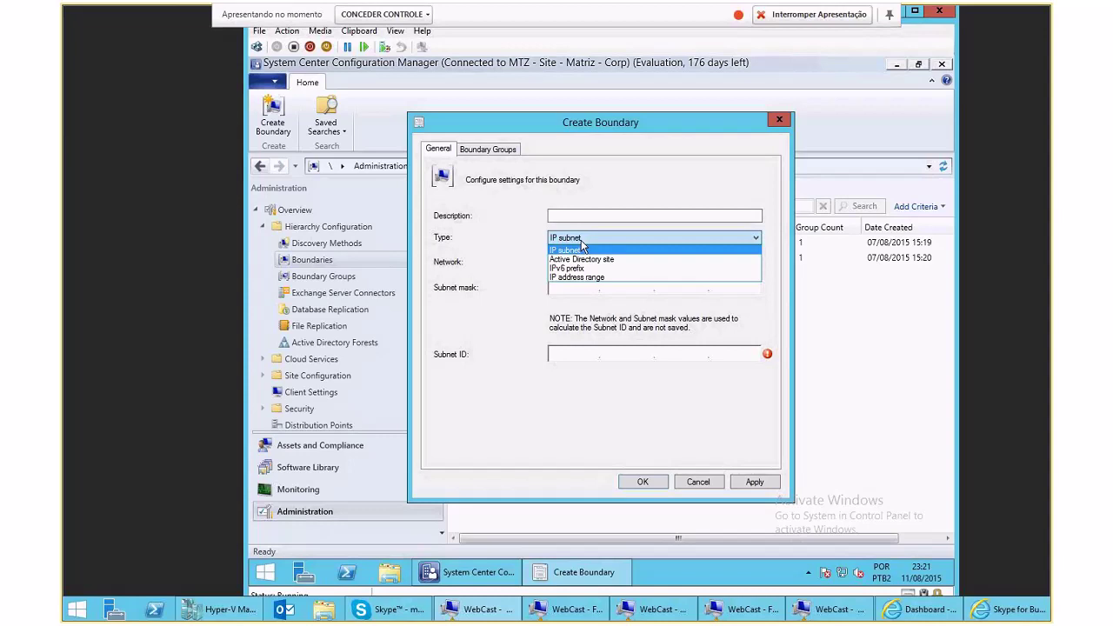
{"action": "left_click", "coordinate": [583, 244]}
{"action": "left_click", "coordinate": [584, 239]}
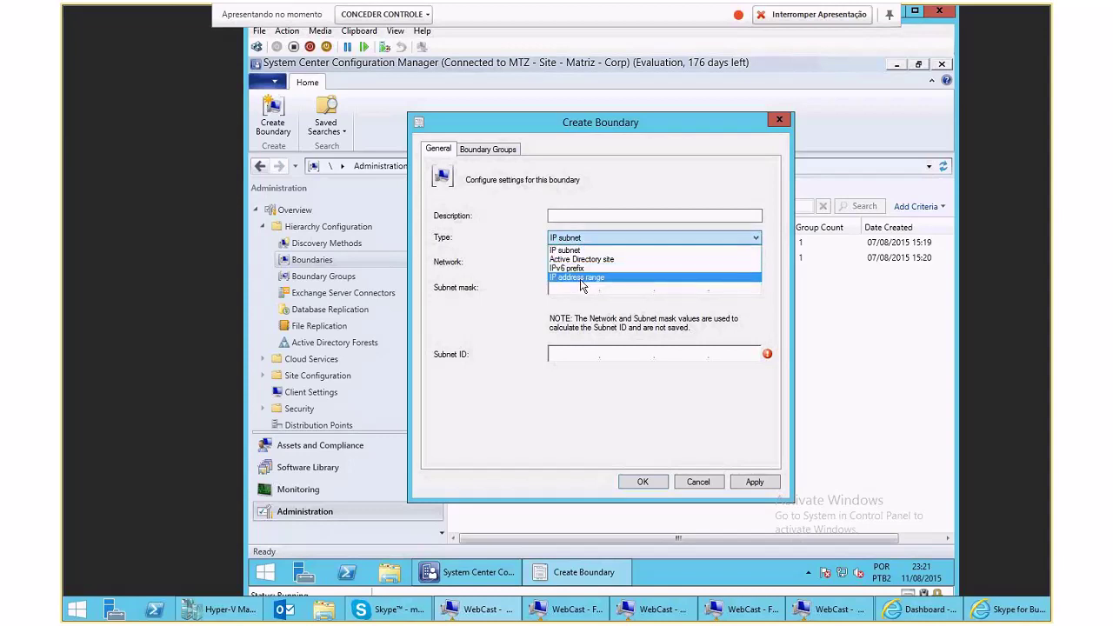
{"action": "left_click", "coordinate": [582, 278]}
{"action": "left_click", "coordinate": [584, 241]}
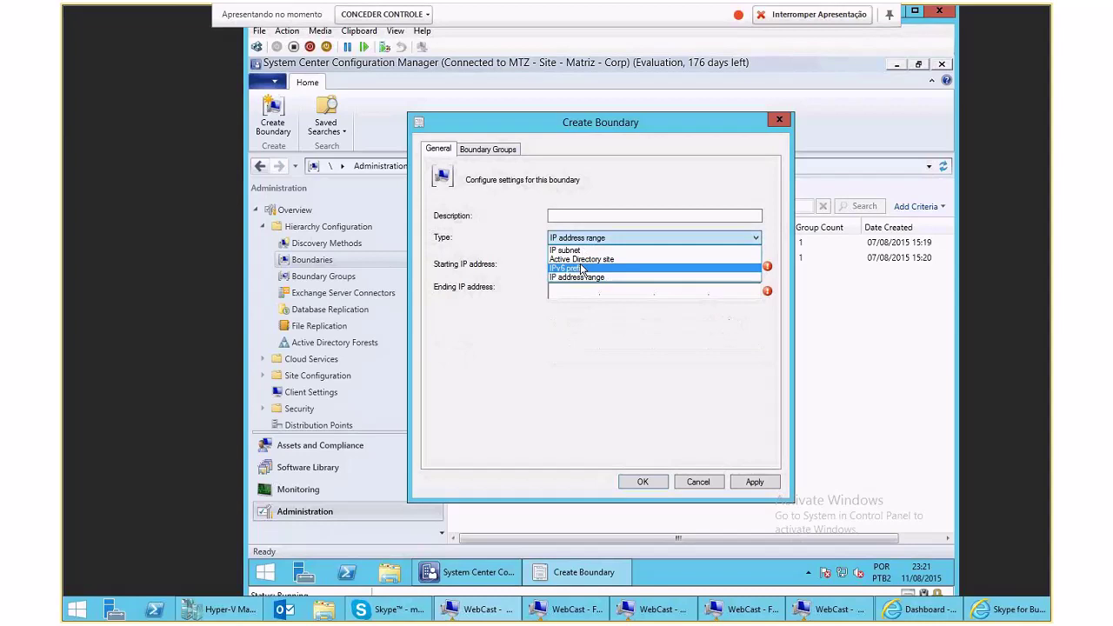
Recheck the sites offered for the Active Directory site type, then cancel the new boundary
{"action": "left_click", "coordinate": [581, 260]}
{"action": "left_click", "coordinate": [721, 265]}
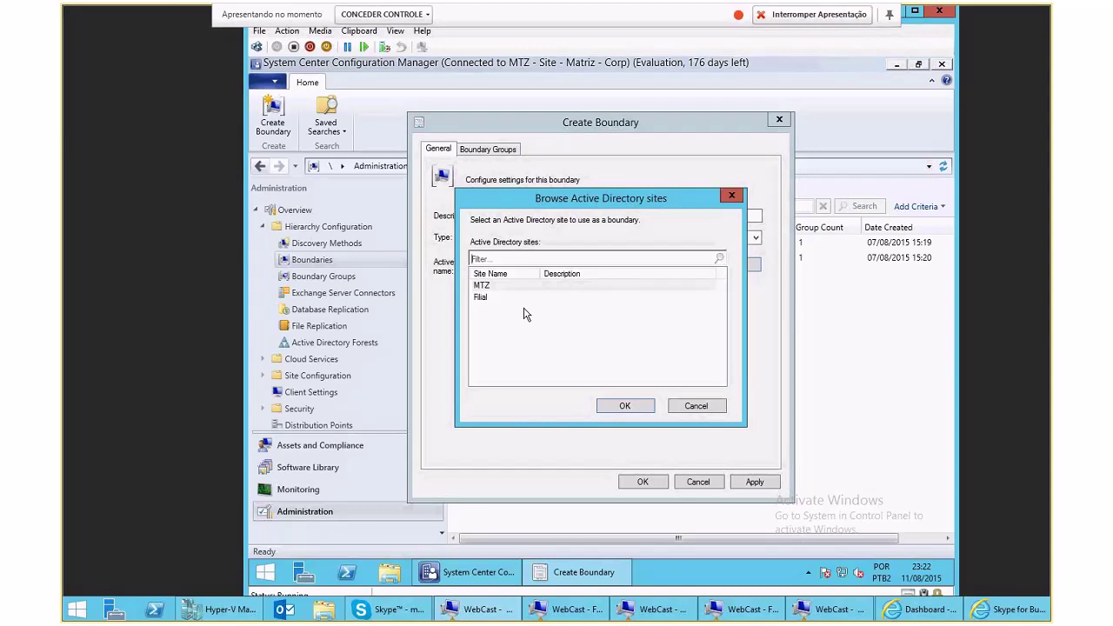
{"action": "left_click", "coordinate": [696, 406]}
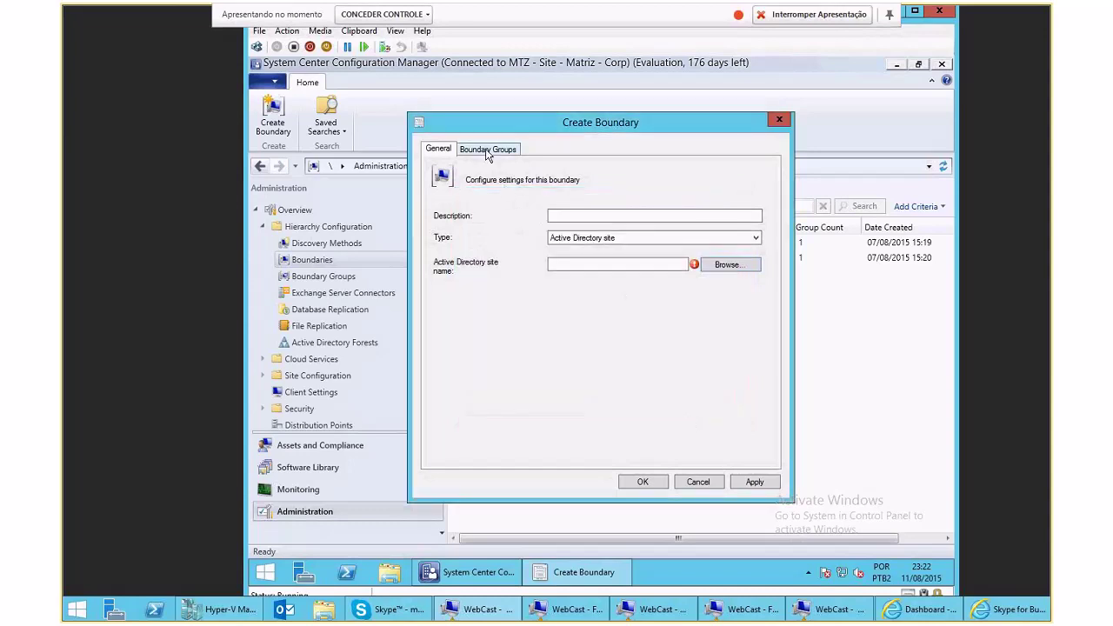
{"action": "left_click", "coordinate": [719, 483]}
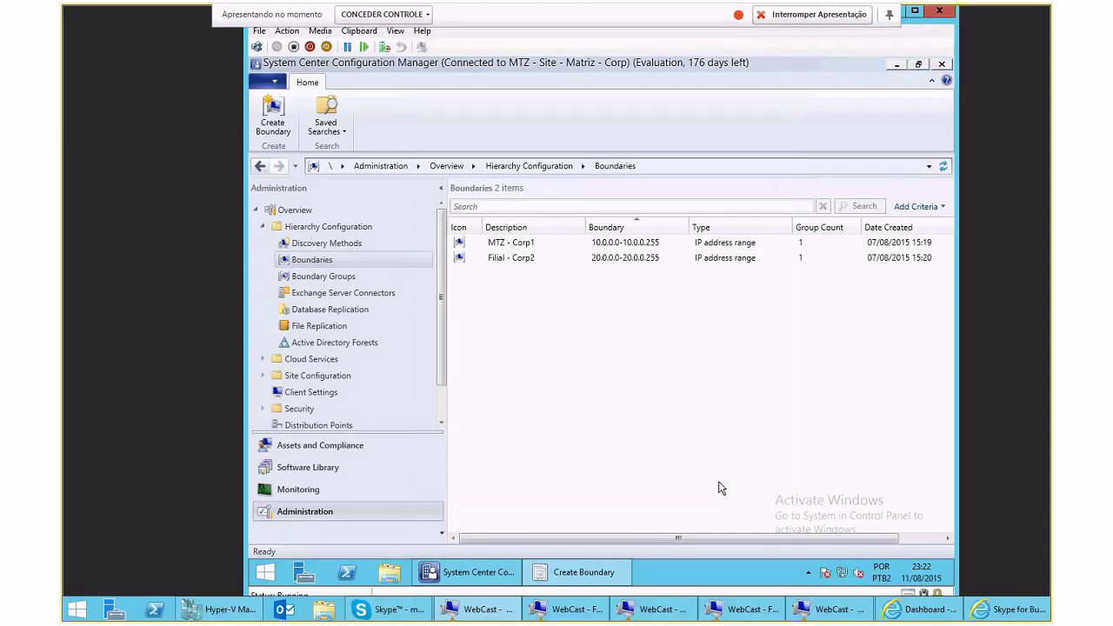
Inspect the MTZ - Corp1 boundary group's member boundary, assigned site and site system server, then close its properties without changes
{"action": "left_click", "coordinate": [323, 277]}
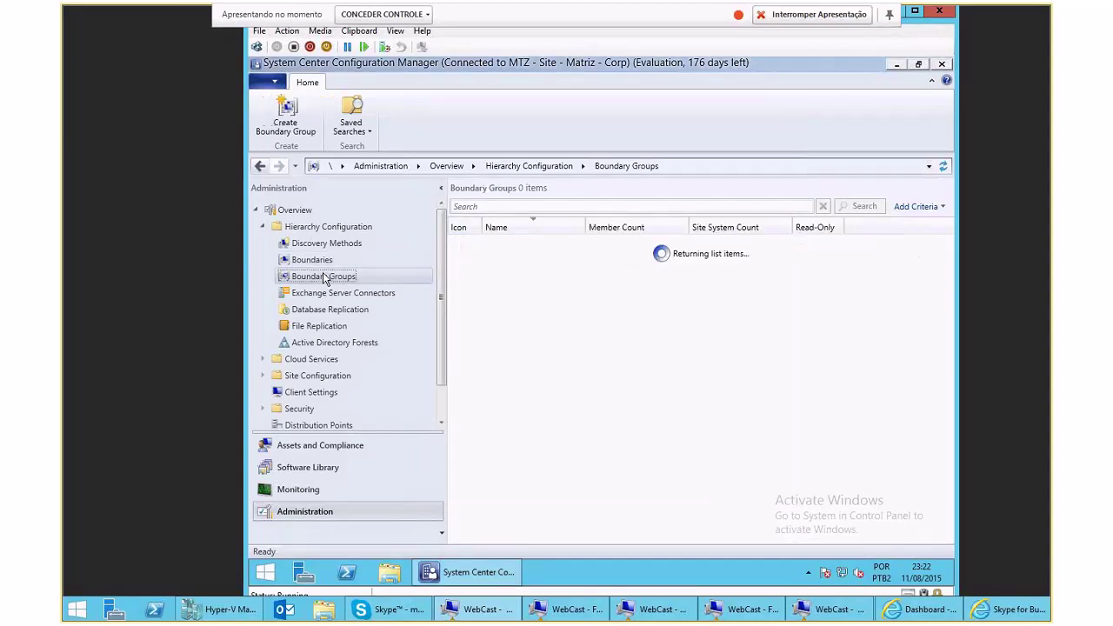
{"action": "right_click", "coordinate": [515, 245]}
{"action": "left_click", "coordinate": [555, 328]}
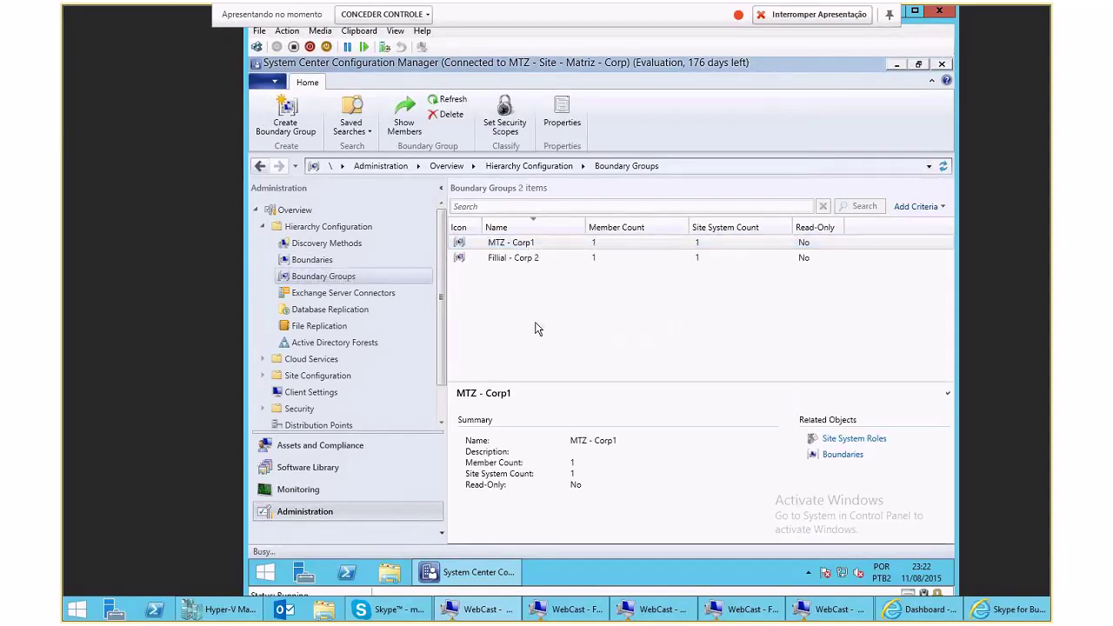
{"action": "left_click", "coordinate": [455, 288]}
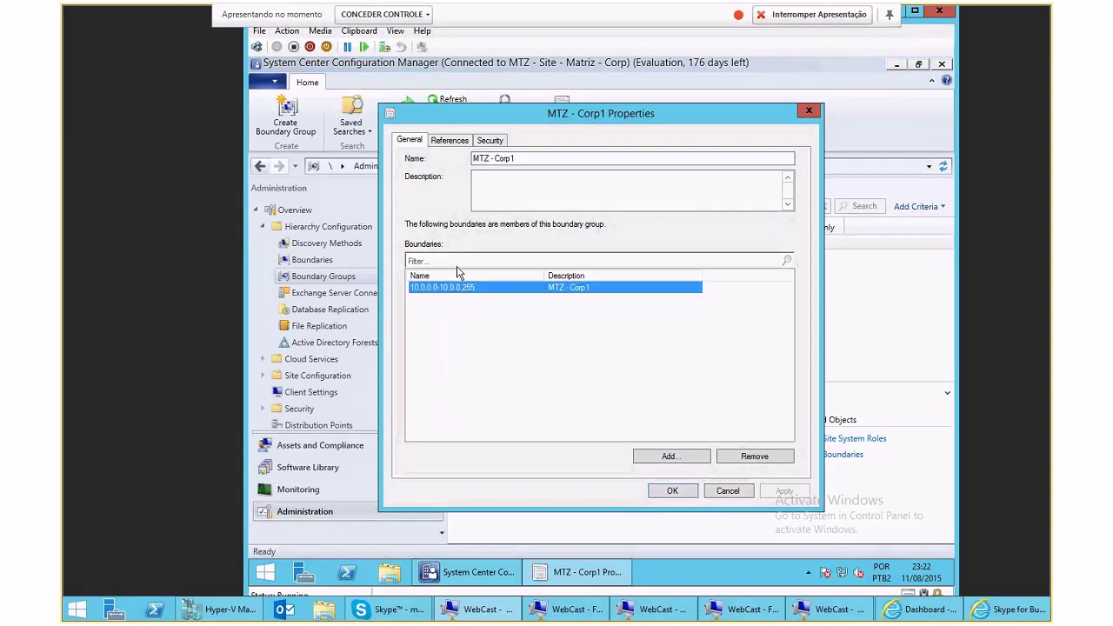
{"action": "left_click", "coordinate": [450, 140]}
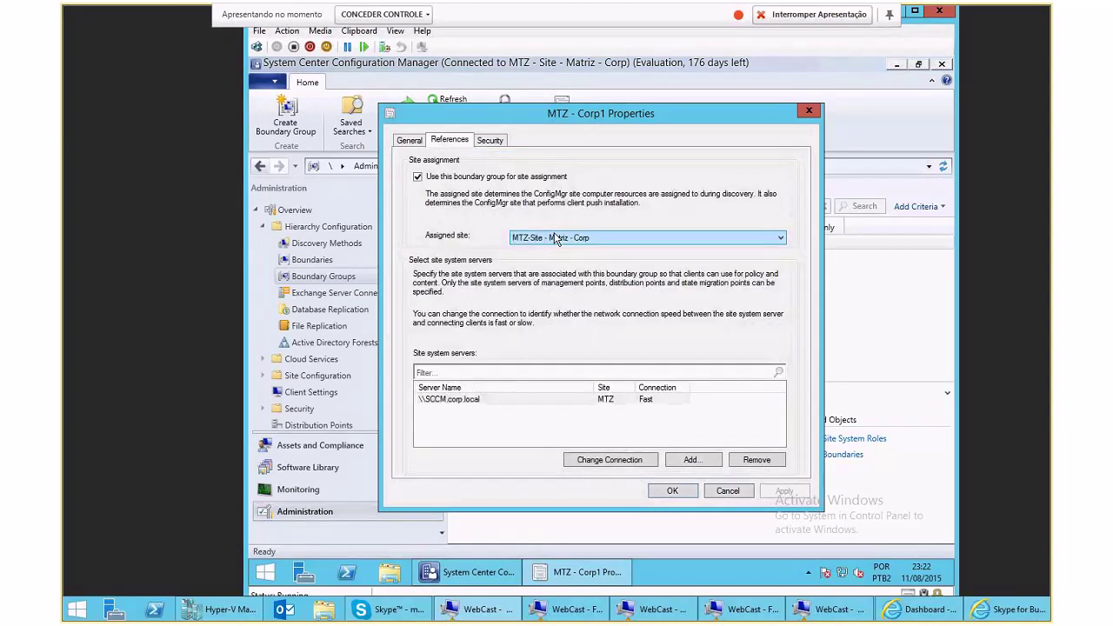
{"action": "left_click", "coordinate": [466, 402]}
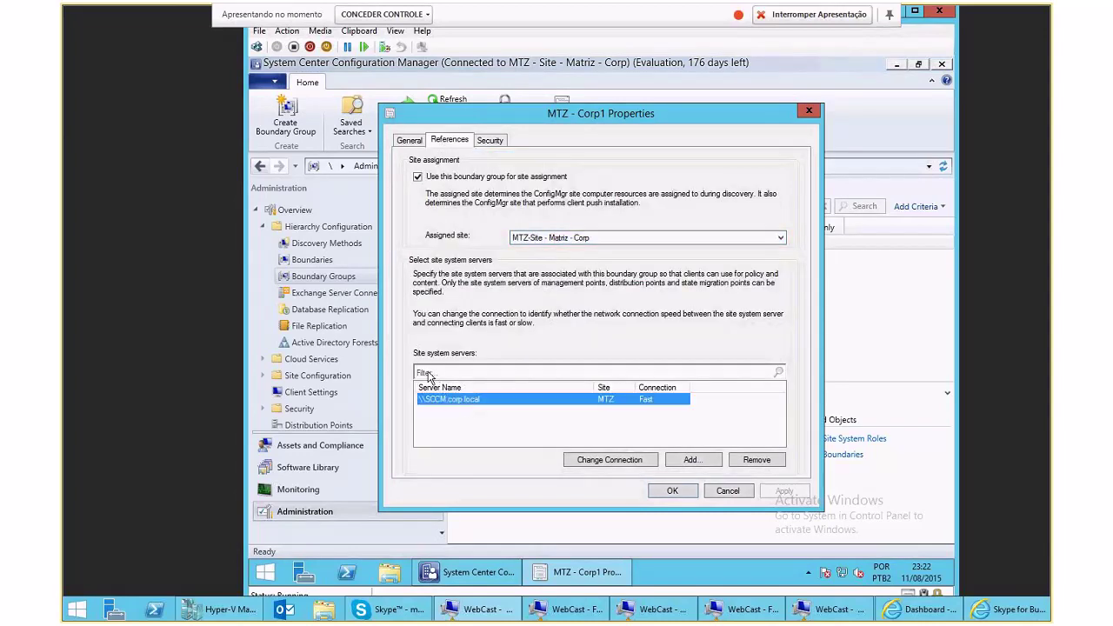
{"action": "left_click", "coordinate": [723, 495]}
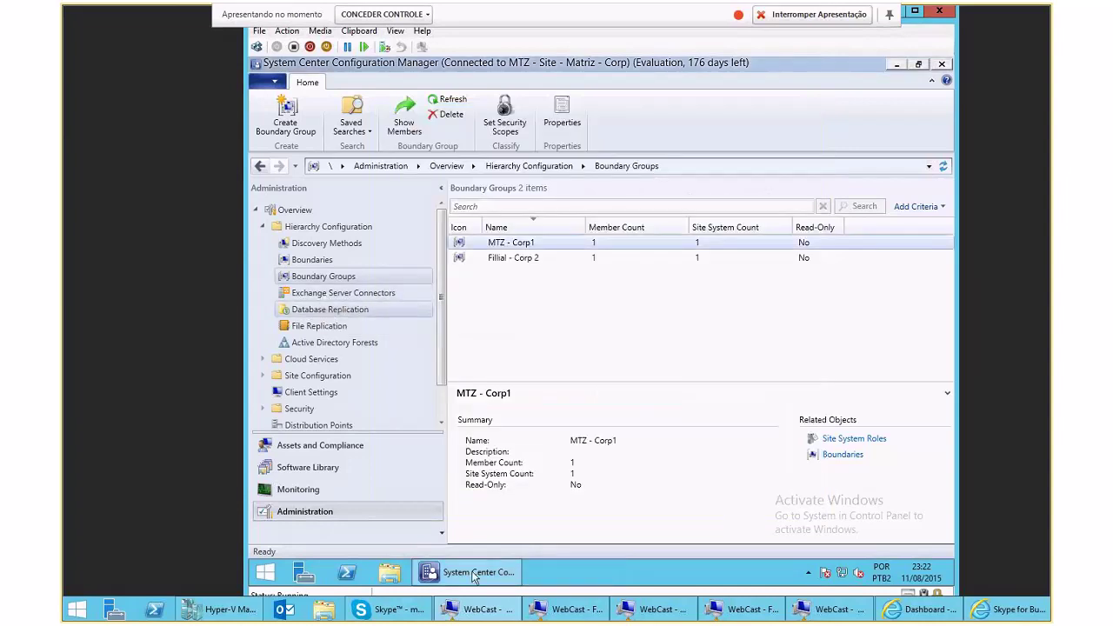
Review the Fillial - Corp 2 group's summary, revisit the Boundaries list, and return to the MTZ - Corp1 boundary group
{"action": "mouse_move", "coordinate": [474, 577]}
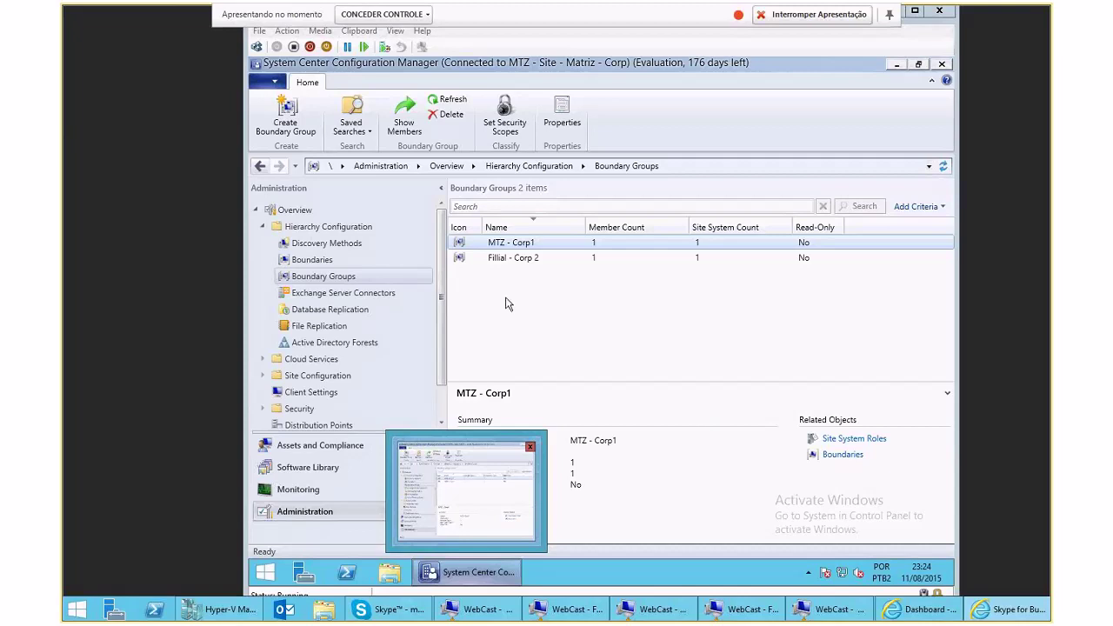
{"action": "left_click", "coordinate": [491, 258]}
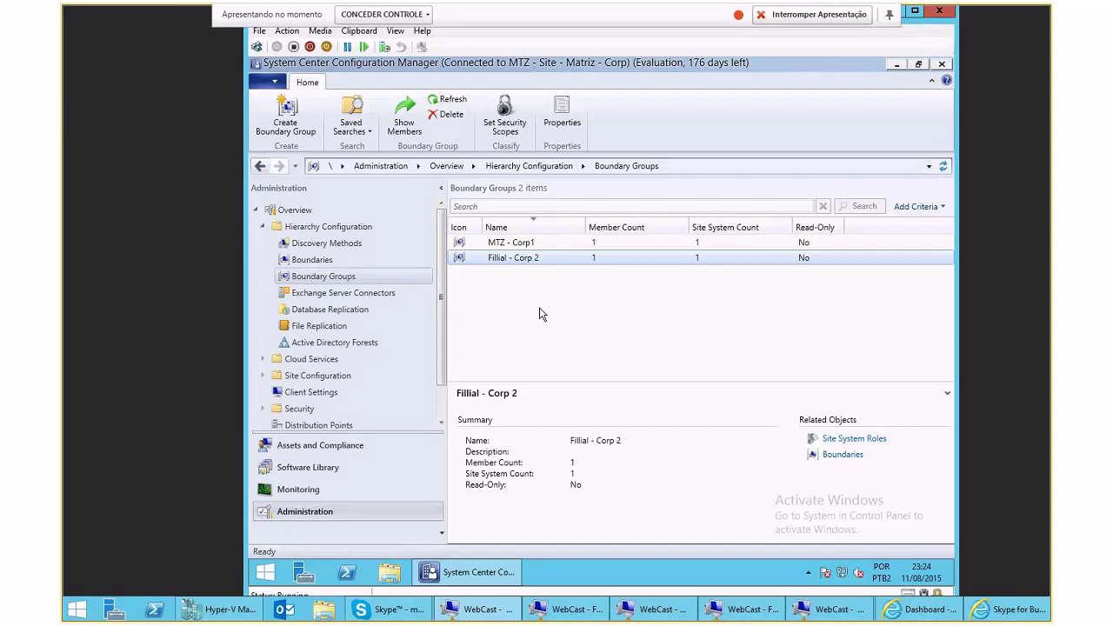
{"action": "scroll", "coordinate": [442, 270], "scroll_direction": "down", "scroll_amount": 1}
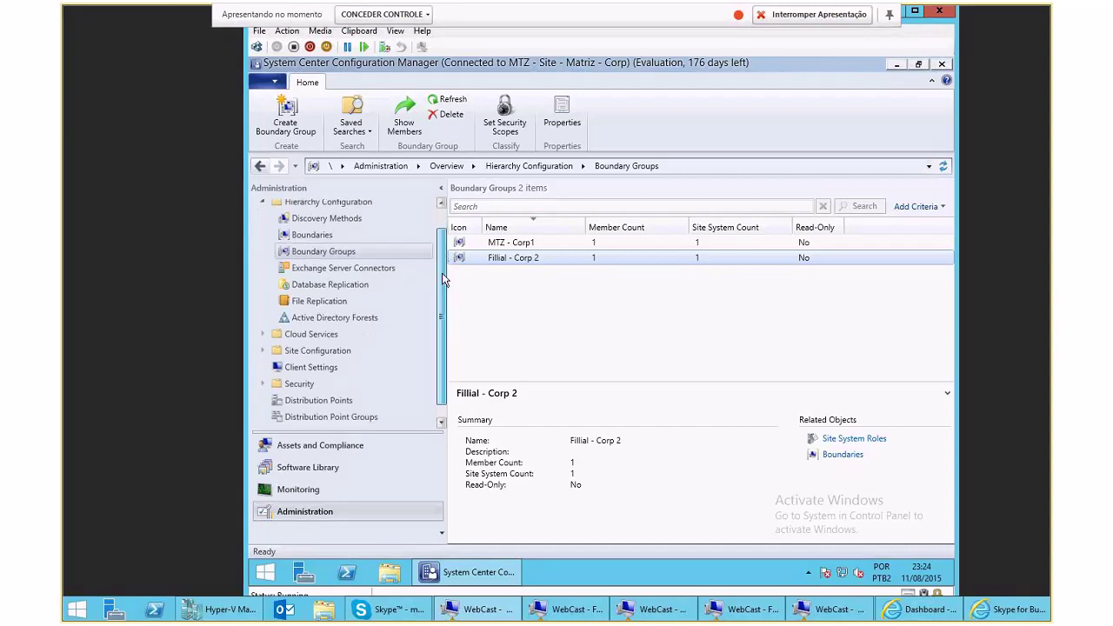
{"action": "scroll", "coordinate": [442, 271], "scroll_direction": "up", "scroll_amount": 1}
{"action": "left_click", "coordinate": [319, 261]}
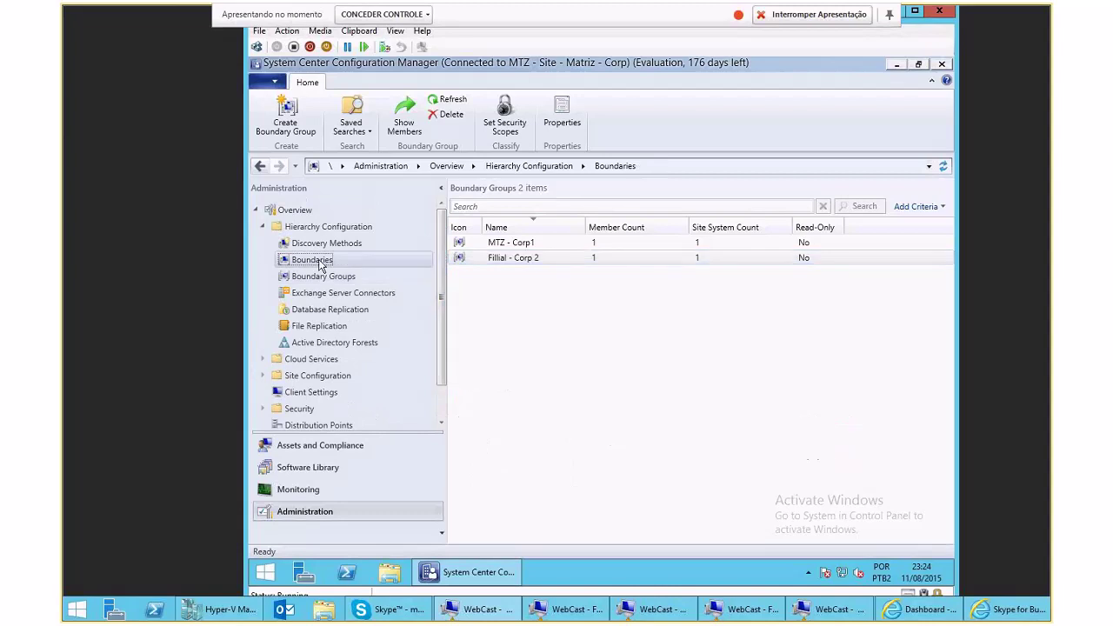
{"action": "left_click", "coordinate": [326, 277]}
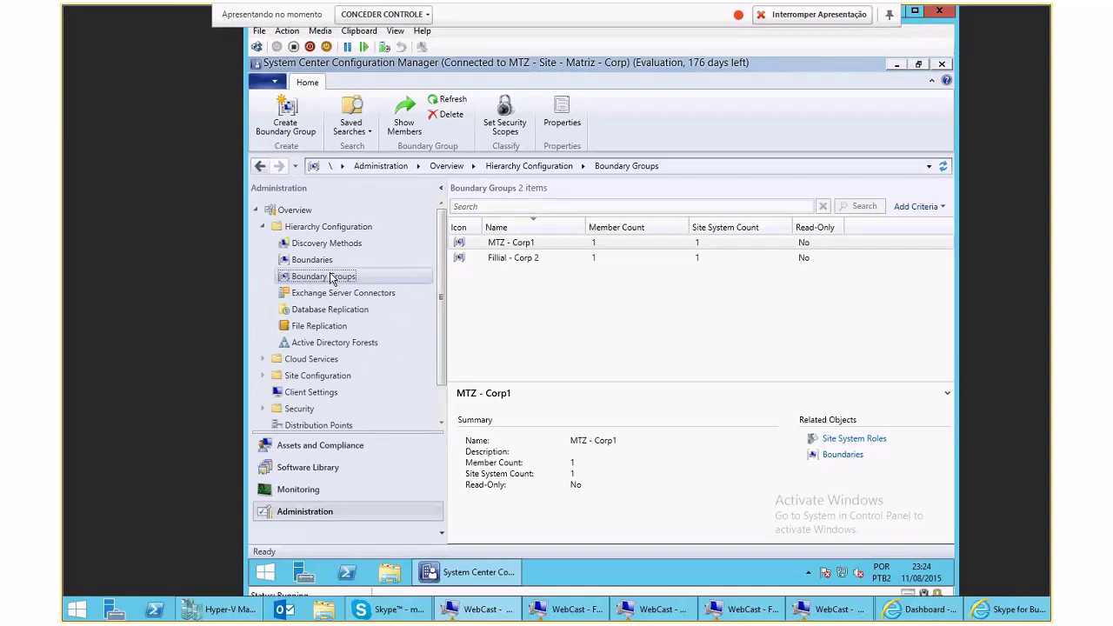
{"action": "left_click", "coordinate": [504, 244]}
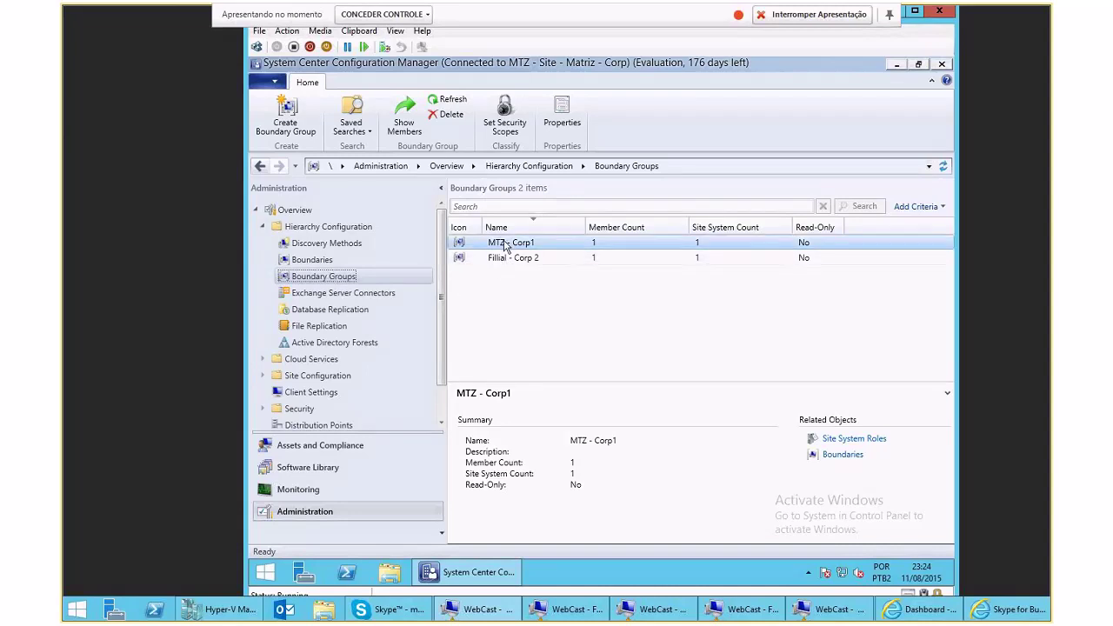
Start a new boundary group named MTZ and add the MTZ - Corp1 and Filial - Corp2 boundaries as members
{"action": "right_click", "coordinate": [504, 244]}
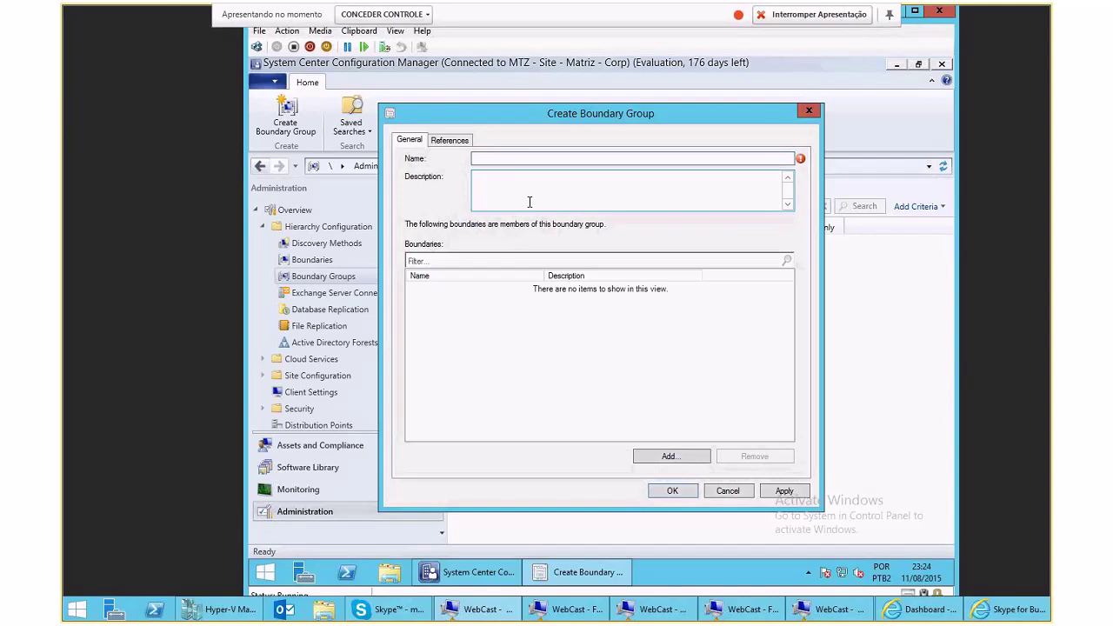
{"action": "type", "text": "MTZ"}
{"action": "left_click", "coordinate": [672, 457]}
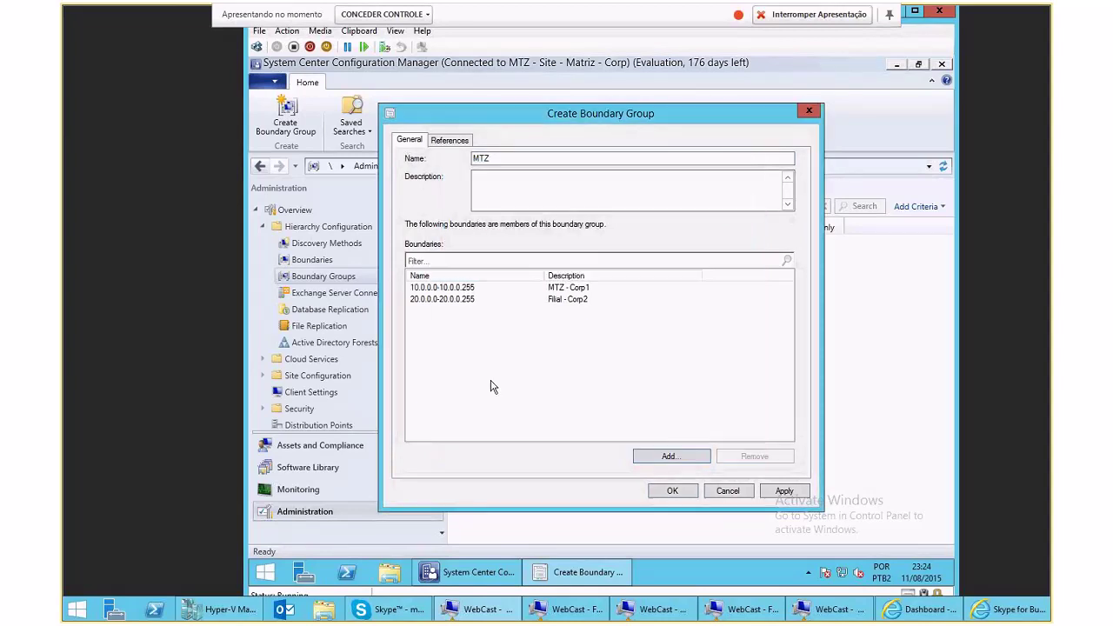
{"action": "left_click_drag", "start_coordinate": [493, 158], "coordinate": [467, 158]}
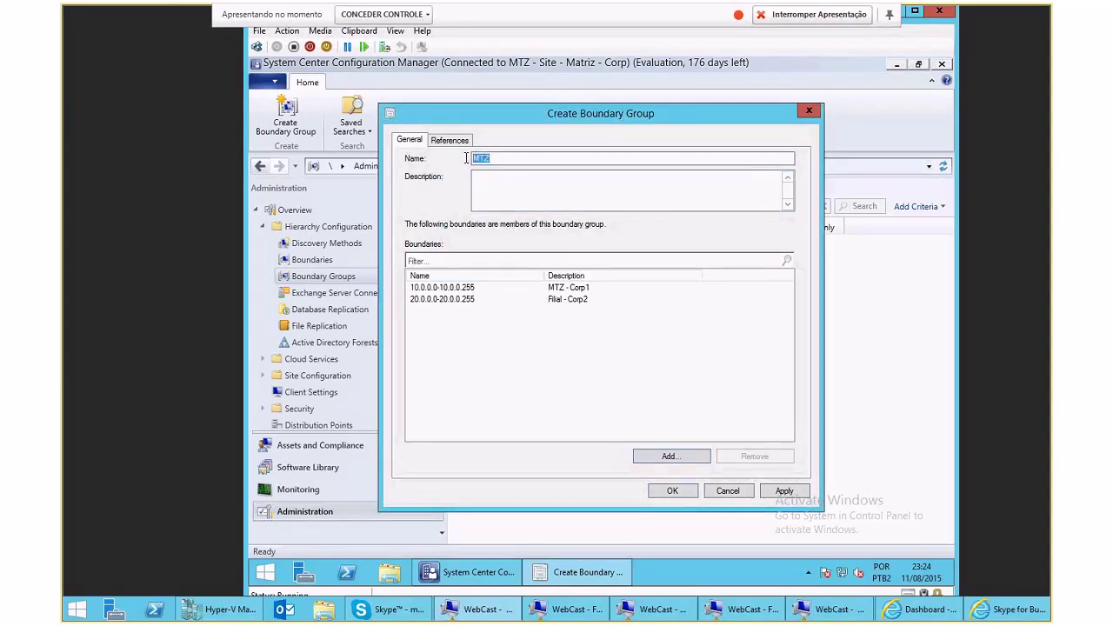
{"action": "left_click", "coordinate": [461, 287]}
{"action": "left_click", "coordinate": [453, 298], "text": "shift"}
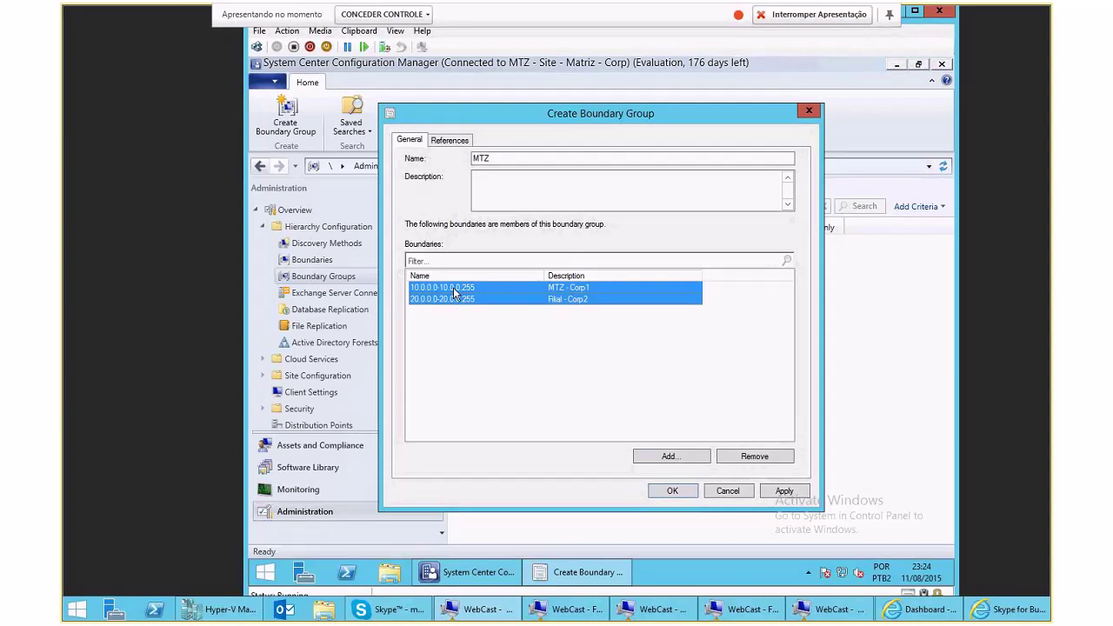
Examine the new group's site assignment and the site systems available to add, then return to its general settings without adding one
{"action": "left_click", "coordinate": [443, 140]}
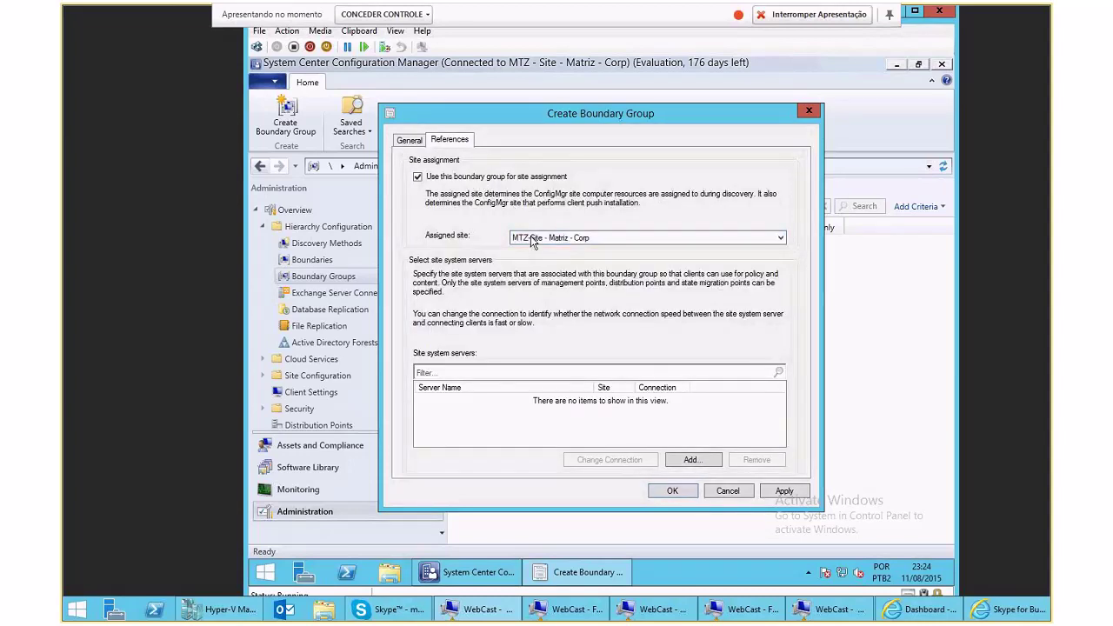
{"action": "left_click", "coordinate": [705, 461]}
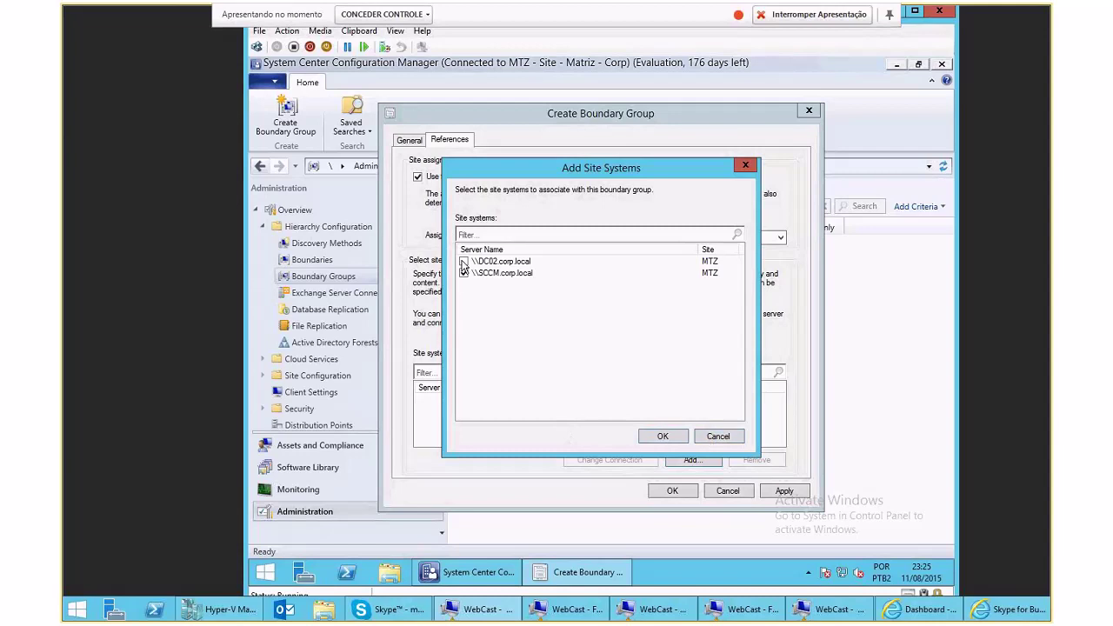
{"action": "left_click", "coordinate": [735, 441]}
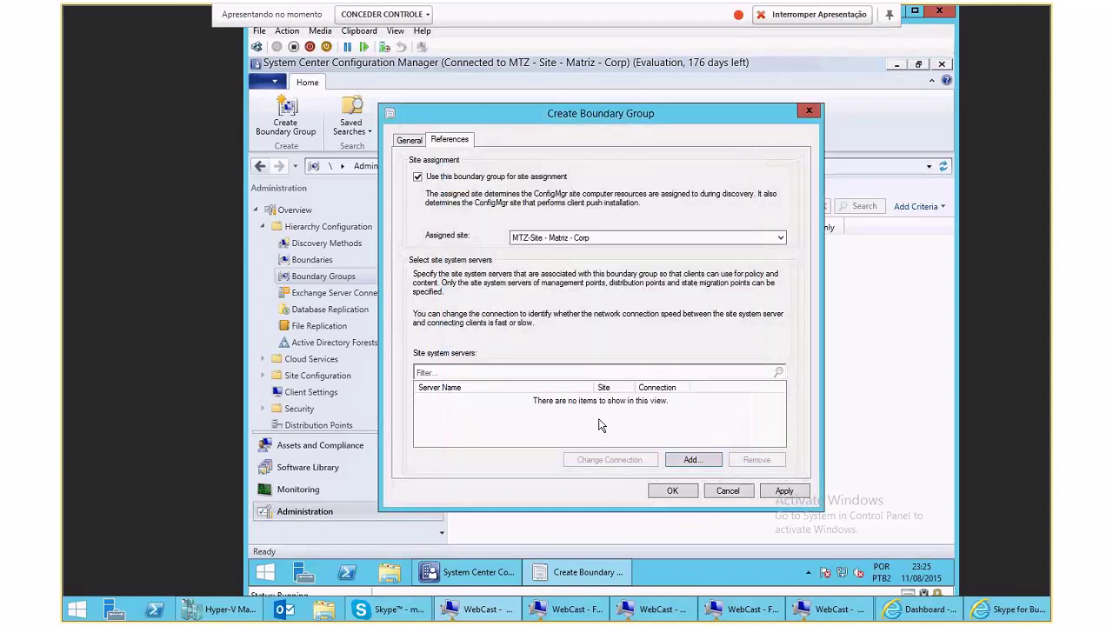
{"action": "left_click", "coordinate": [404, 141]}
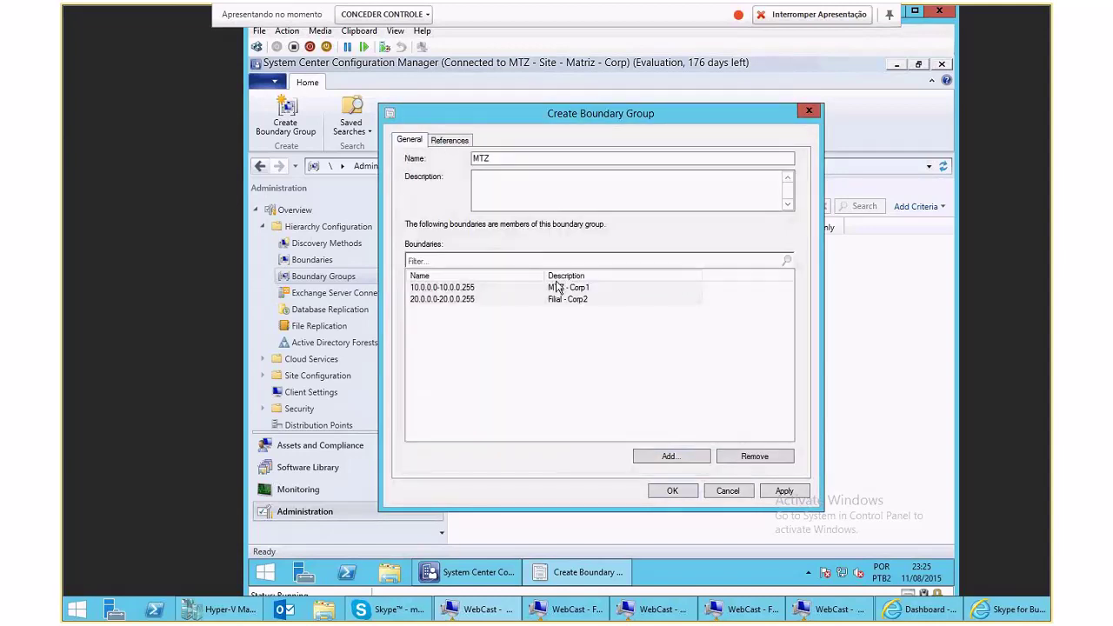
Discard the new MTZ boundary group and display the list of discovery methods
{"action": "left_click", "coordinate": [727, 492]}
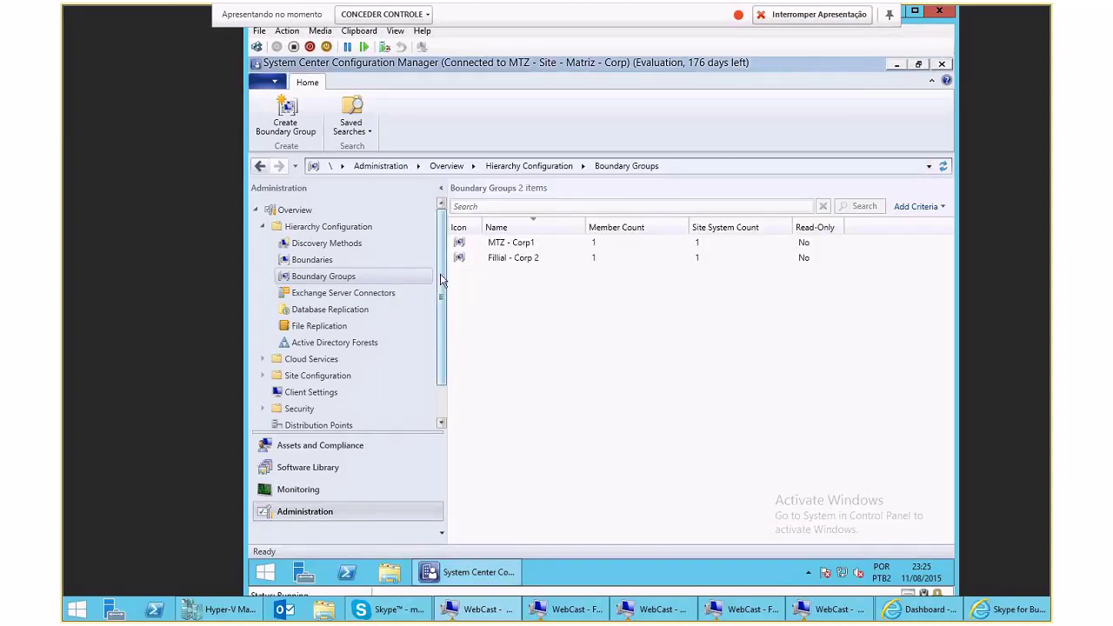
{"action": "scroll", "coordinate": [430, 336], "scroll_direction": "down", "scroll_amount": 1}
{"action": "scroll", "coordinate": [383, 252], "scroll_direction": "up", "scroll_amount": 1}
{"action": "left_click", "coordinate": [327, 238]}
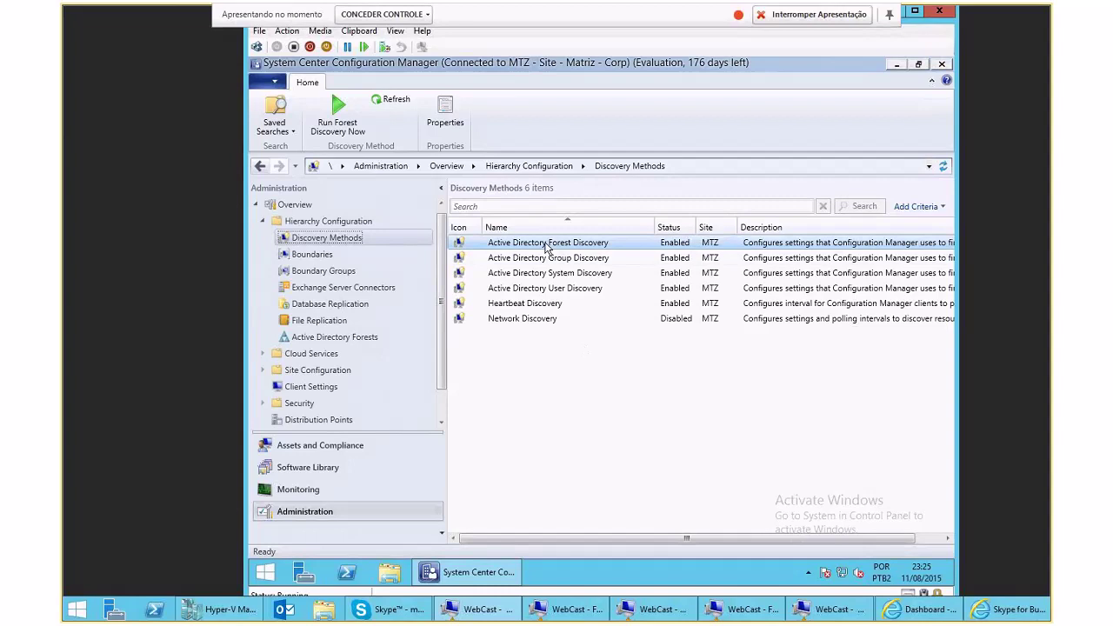
Review the Active Directory Forest Discovery settings for automatic boundary creation and run schedule, and close the properties without changes
{"action": "right_click", "coordinate": [547, 248]}
{"action": "left_click", "coordinate": [558, 353]}
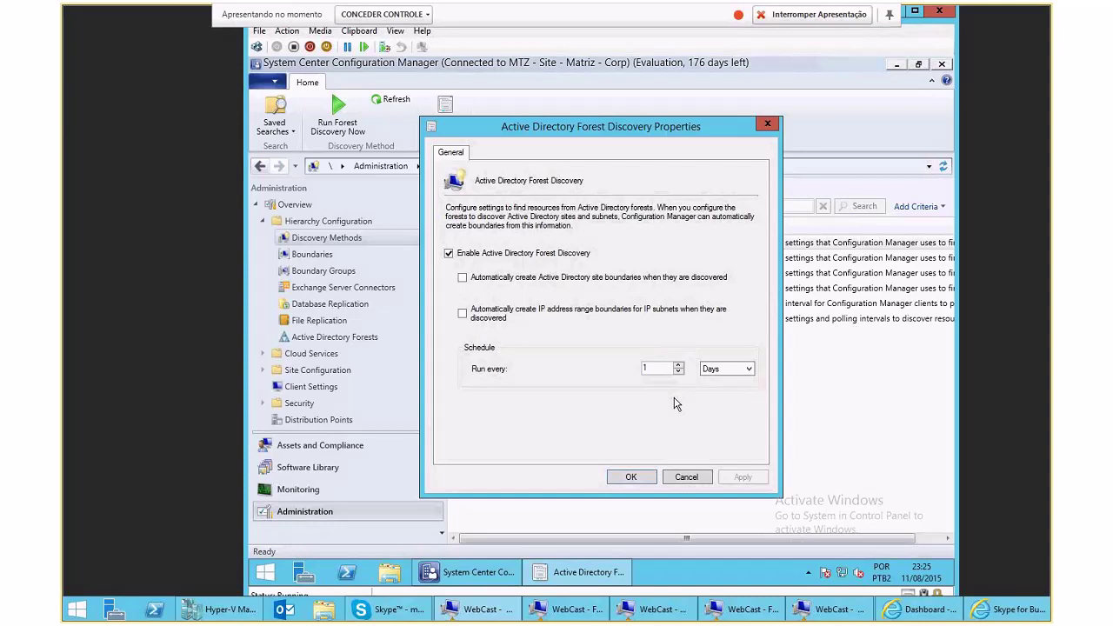
{"action": "key", "text": "Escape"}
Open the Active Directory Group Discovery properties and look at the form for adding groups as a discovery scope, then cancel it
{"action": "right_click", "coordinate": [556, 263]}
{"action": "left_click", "coordinate": [577, 305]}
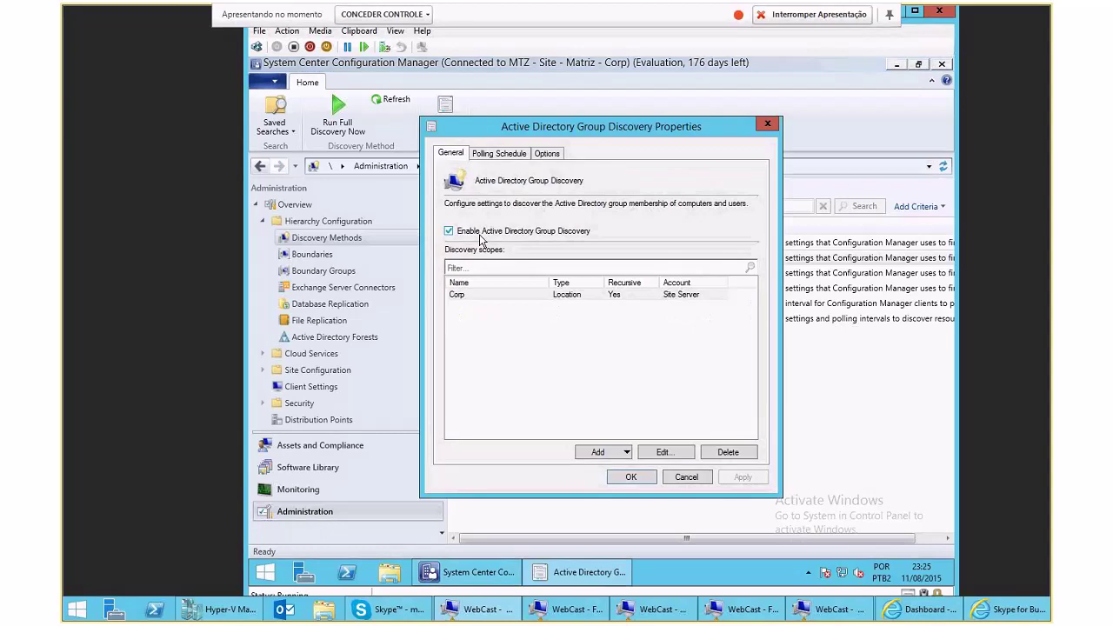
{"action": "left_click", "coordinate": [625, 453]}
{"action": "left_click", "coordinate": [591, 467]}
{"action": "left_click", "coordinate": [684, 492]}
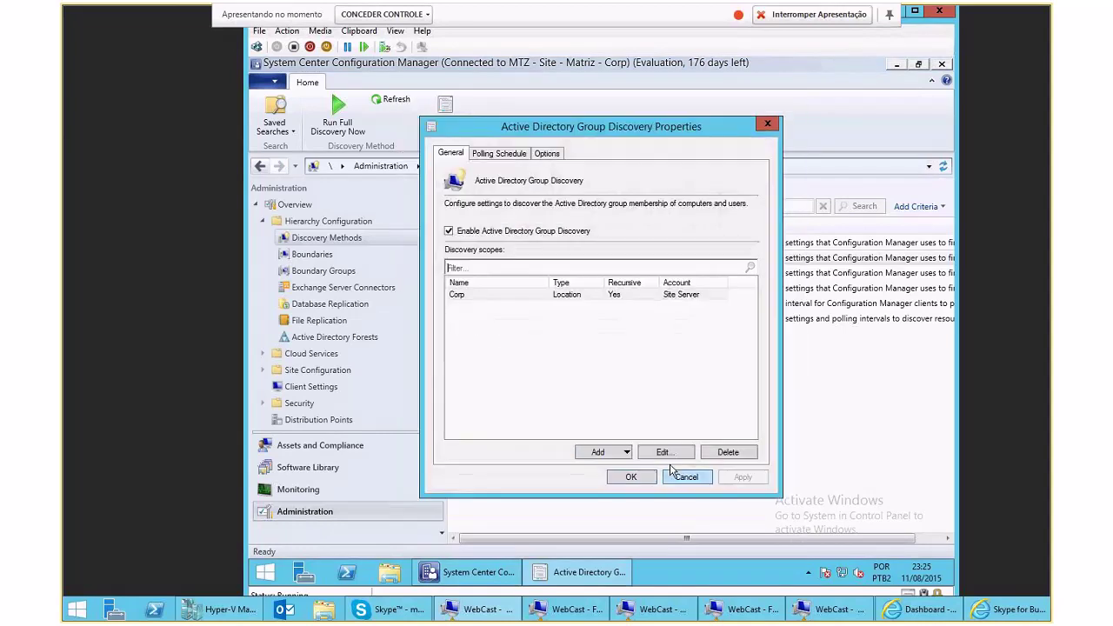
Start adding a location as a group discovery scope, browse the corp domain's containers, and cancel without adding it
{"action": "left_click", "coordinate": [625, 453]}
{"action": "left_click", "coordinate": [600, 485]}
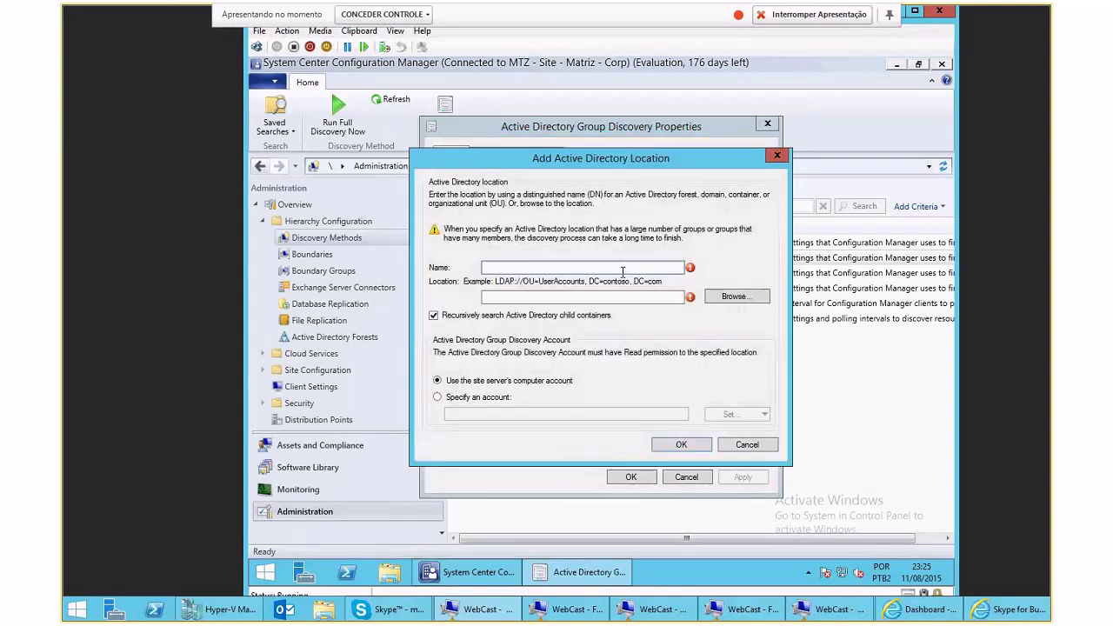
{"action": "left_click", "coordinate": [621, 272]}
{"action": "type", "text": "Corpt"}
{"action": "left_click", "coordinate": [753, 299]}
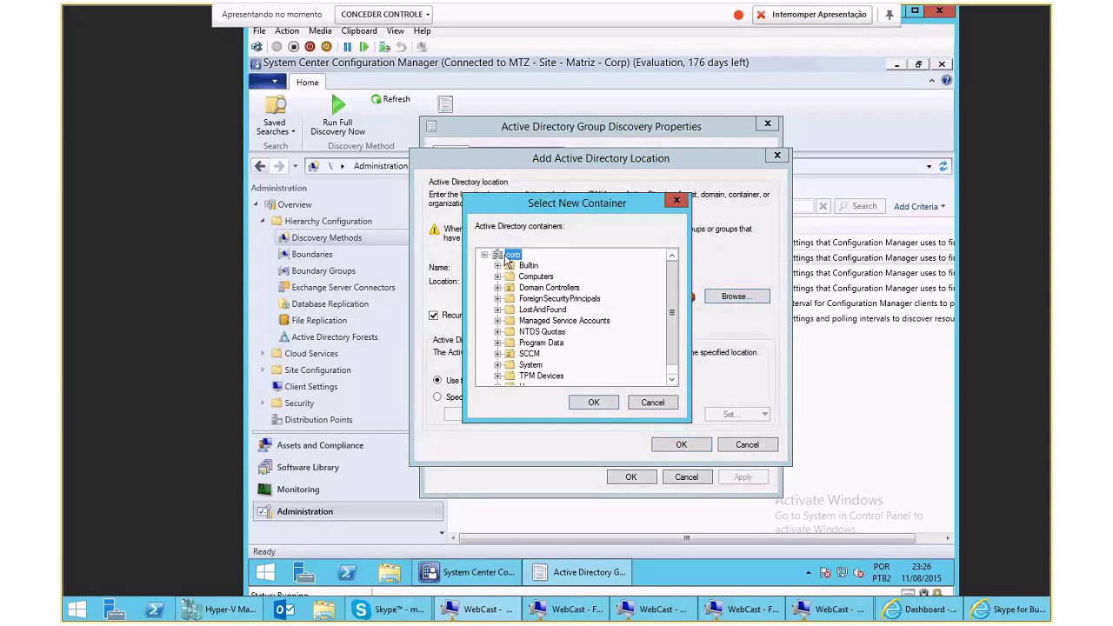
{"action": "scroll", "coordinate": [670, 287], "scroll_direction": "down", "scroll_amount": 1}
{"action": "left_click", "coordinate": [670, 256]}
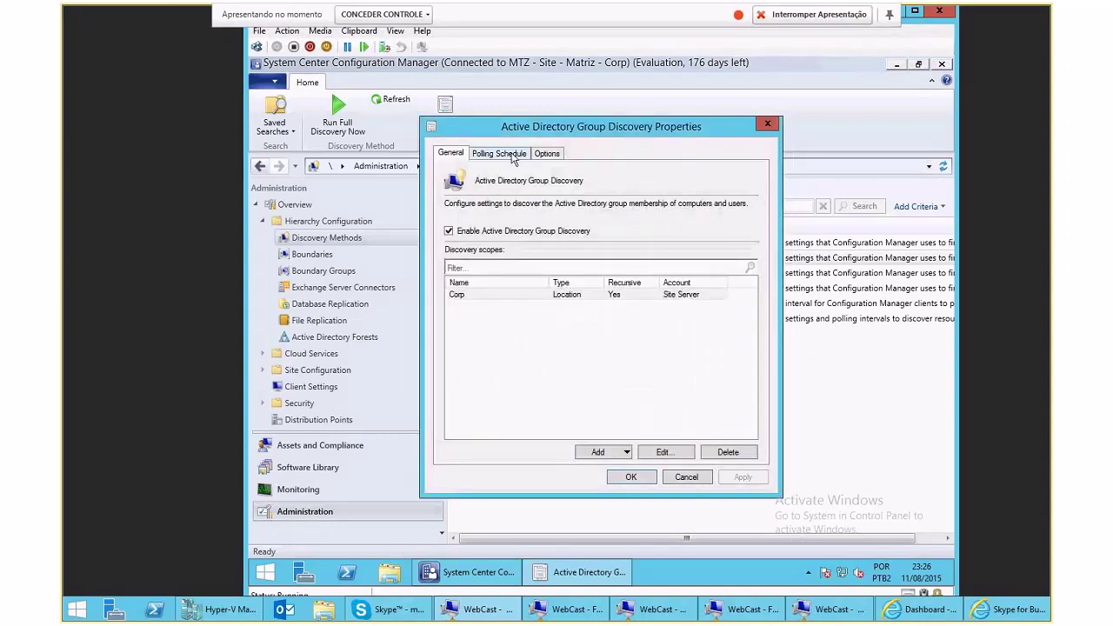
Examine the group discovery polling schedule and its recurrence units, keeping the full discovery interval as it is
{"action": "left_click", "coordinate": [511, 155]}
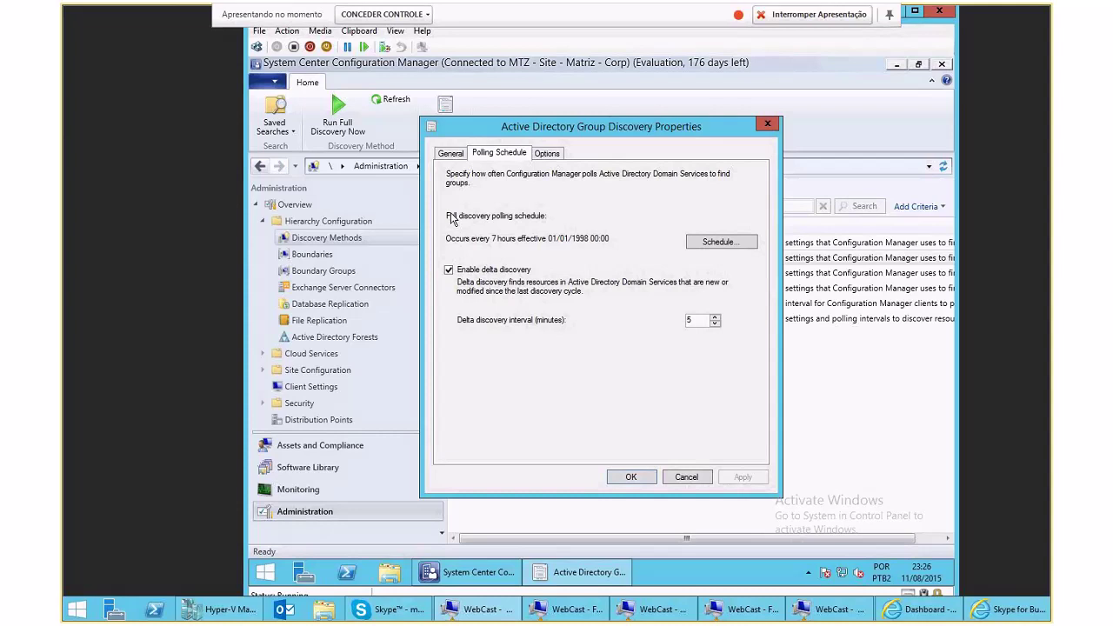
{"action": "left_click", "coordinate": [707, 250]}
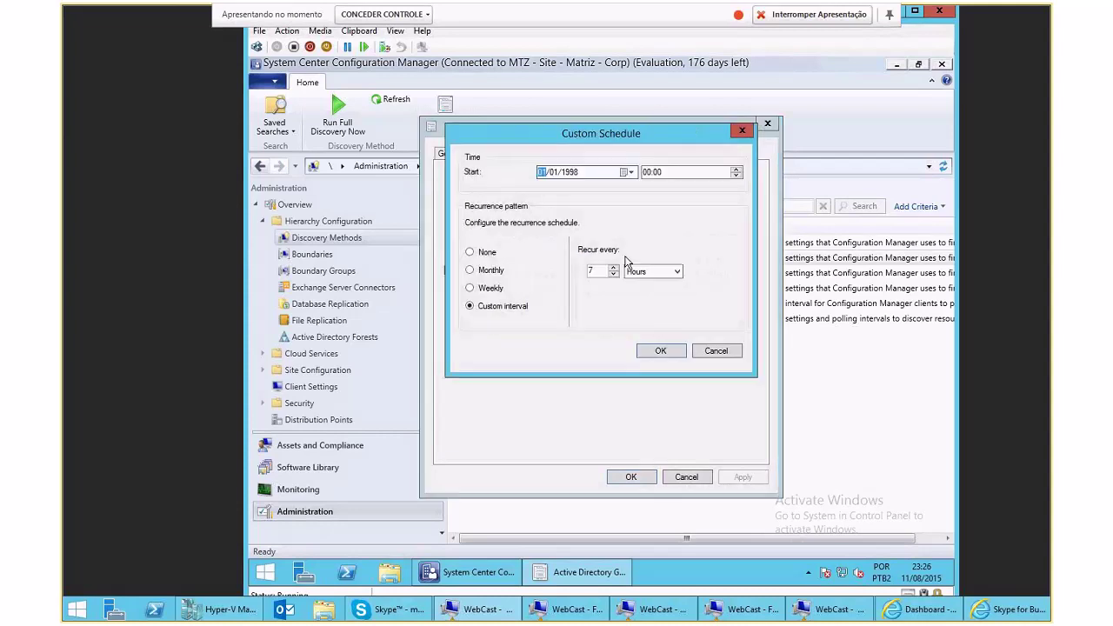
{"action": "left_click", "coordinate": [653, 274]}
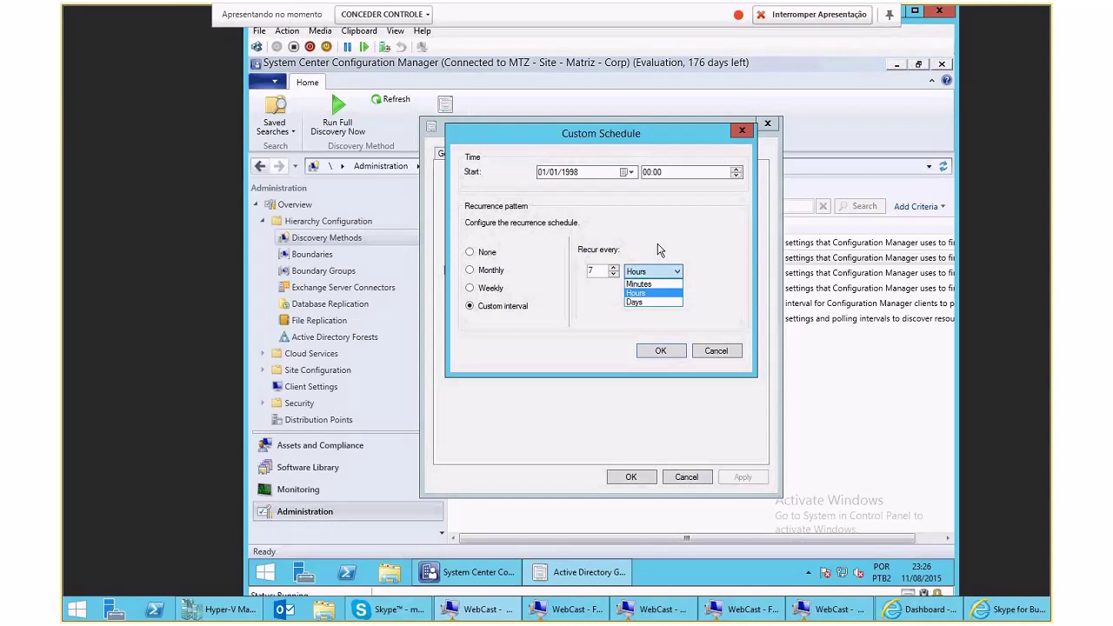
{"action": "left_click", "coordinate": [660, 351]}
{"action": "left_click_drag", "start_coordinate": [487, 238], "coordinate": [530, 236]}
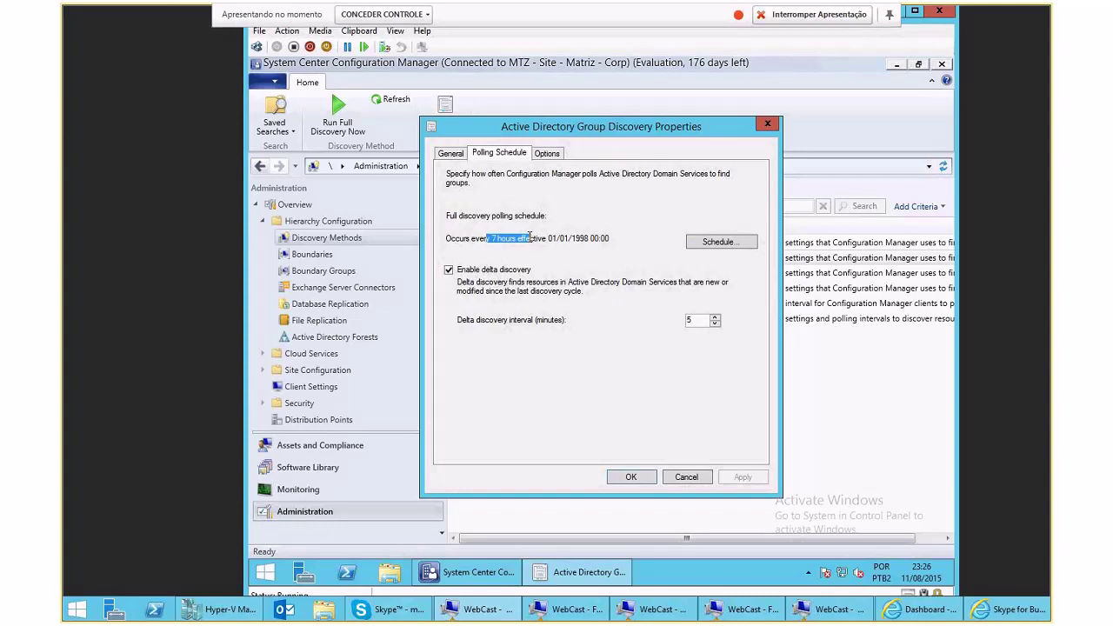
Try limiting group discovery to computers with a recent domain logon and a recent account password update, then cancel the properties
{"action": "left_click", "coordinate": [553, 155]}
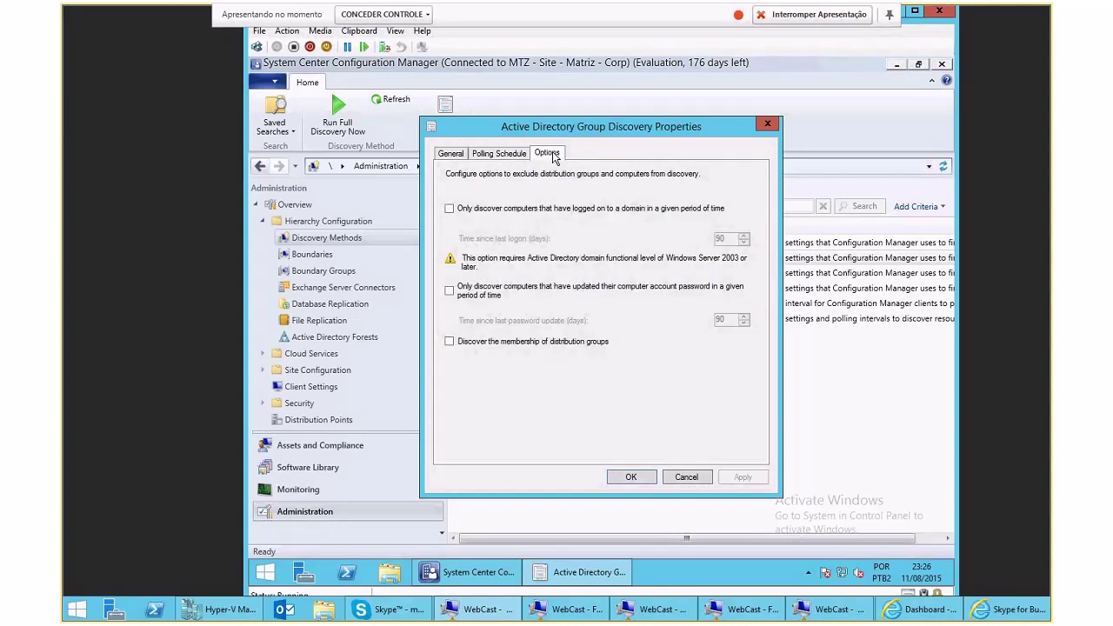
{"action": "left_click", "coordinate": [449, 209]}
{"action": "left_click", "coordinate": [449, 291]}
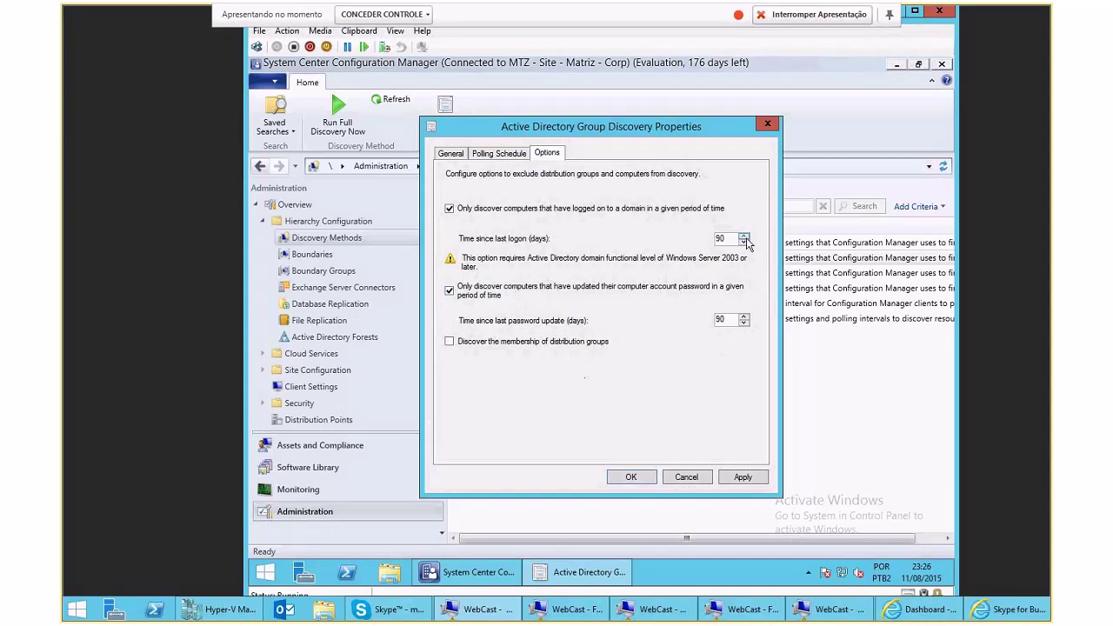
{"action": "left_click", "coordinate": [686, 476]}
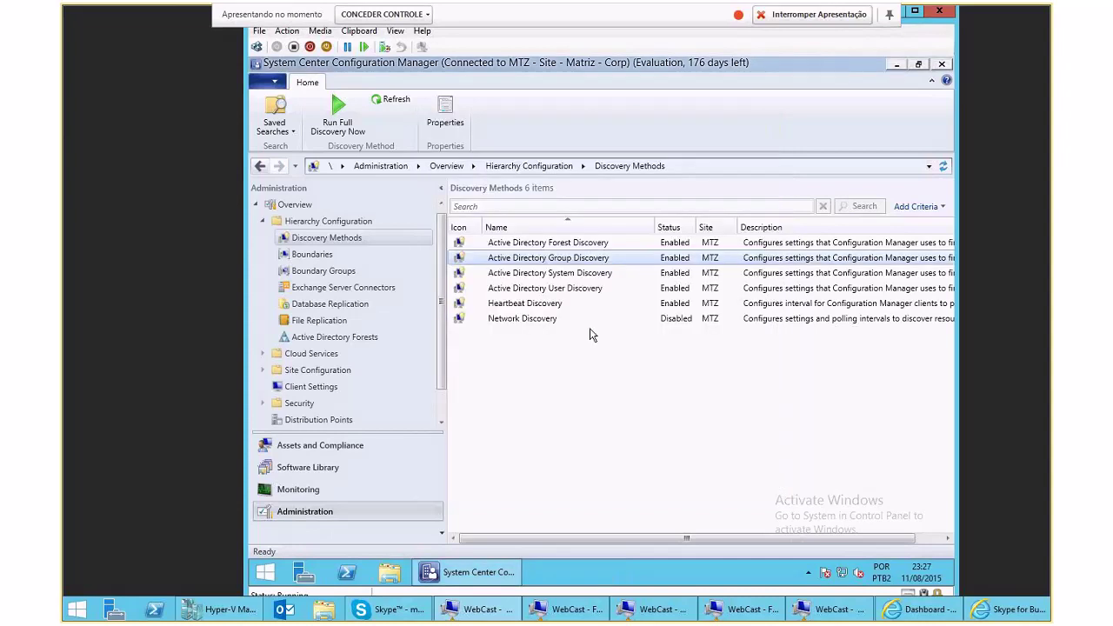
Inspect the Active Directory System Discovery container settings, both for a new container and for the existing corp.local entry, without changes
{"action": "right_click", "coordinate": [550, 274]}
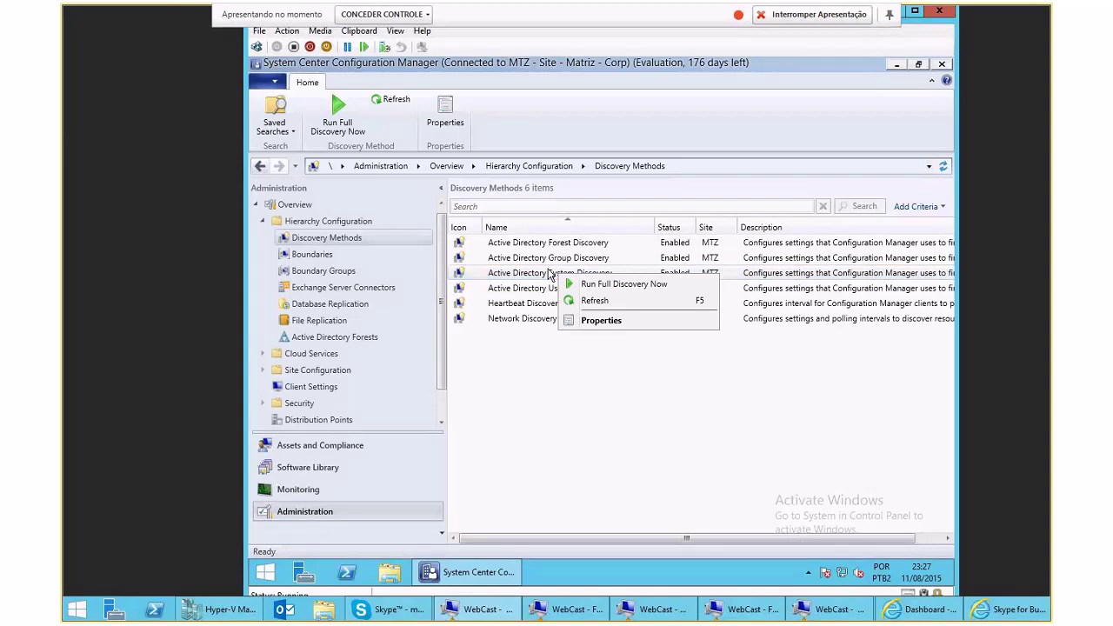
{"action": "left_click", "coordinate": [600, 321]}
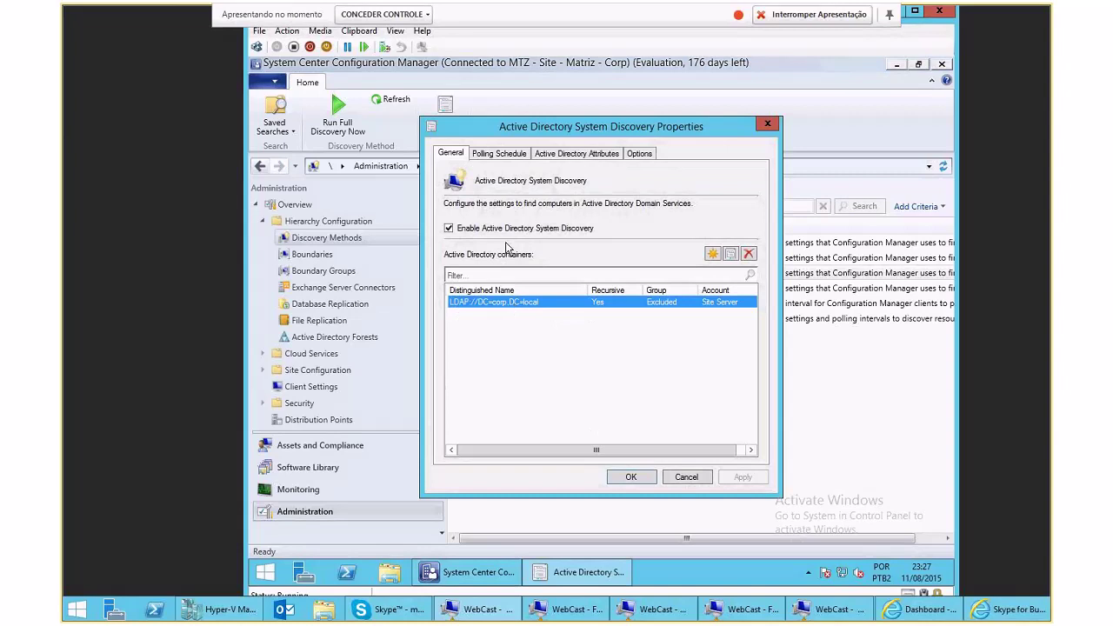
{"action": "left_click", "coordinate": [711, 256]}
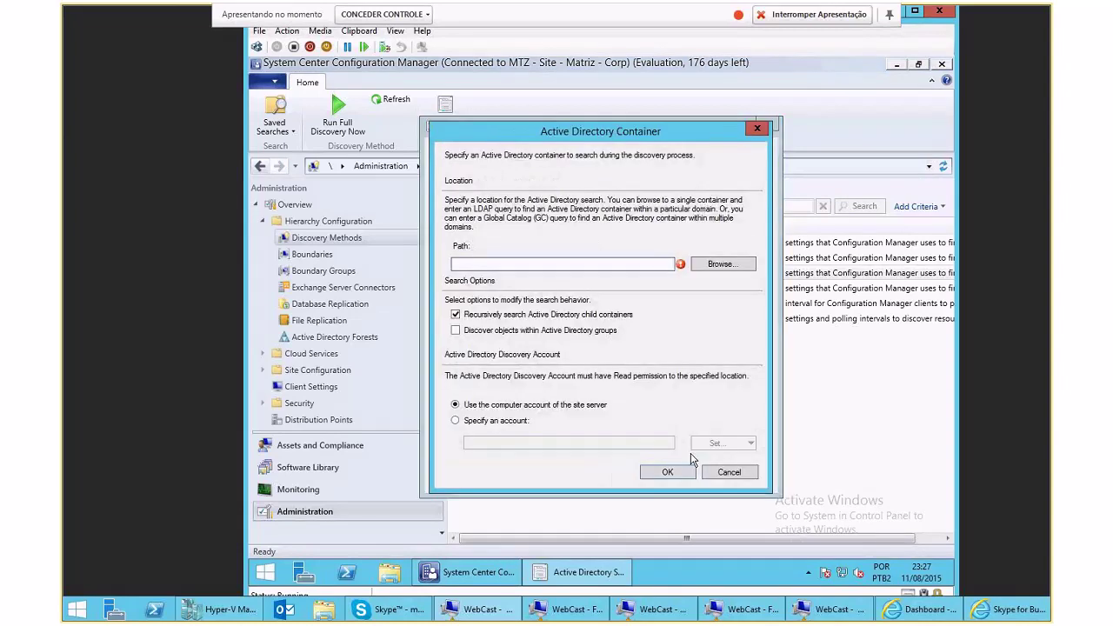
{"action": "key", "text": "Escape"}
{"action": "double_click", "coordinate": [663, 302]}
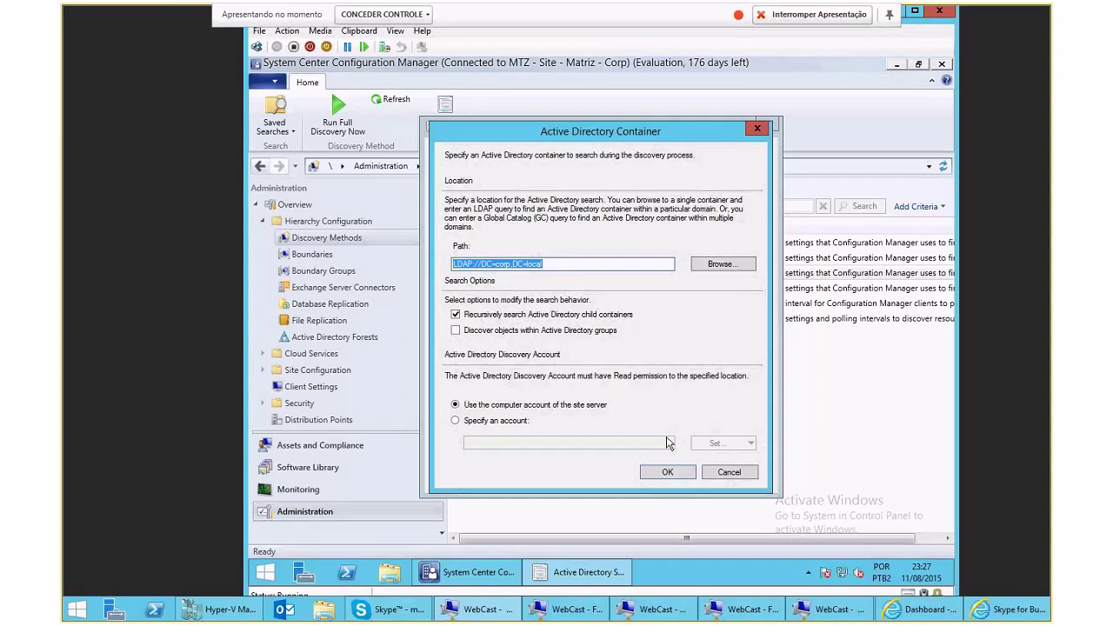
{"action": "left_click", "coordinate": [729, 472]}
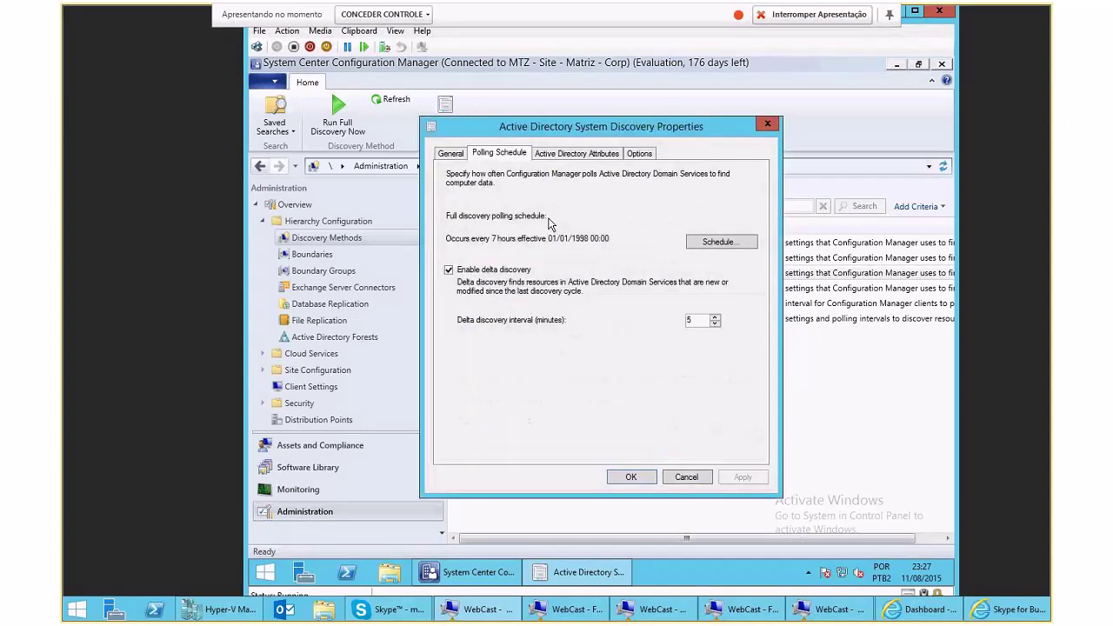
Examine the default and additional Active Directory attributes available for system discovery, then close the properties without adding any
{"action": "left_click", "coordinate": [583, 154]}
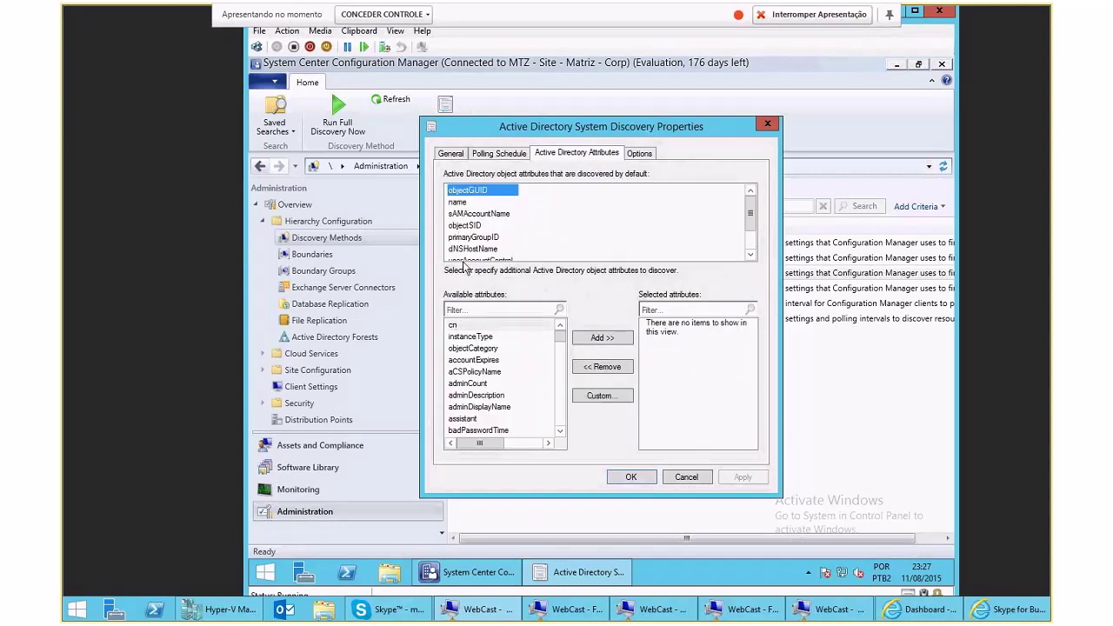
{"action": "left_click_drag", "start_coordinate": [474, 348], "coordinate": [477, 371]}
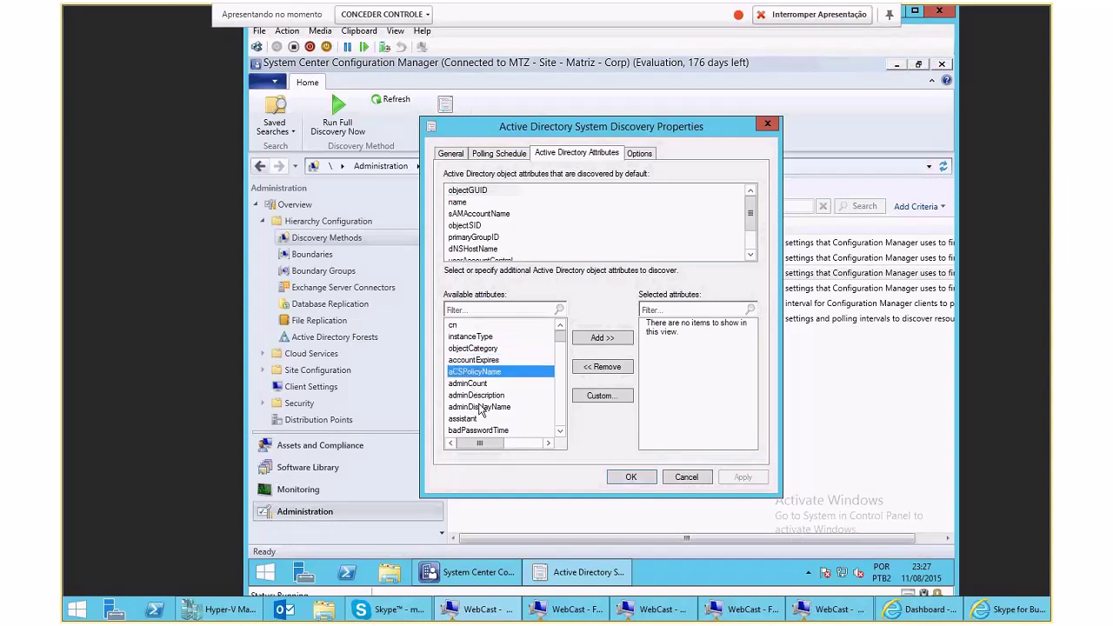
{"action": "left_click", "coordinate": [476, 195]}
{"action": "left_click", "coordinate": [482, 236]}
{"action": "left_click", "coordinate": [470, 327]}
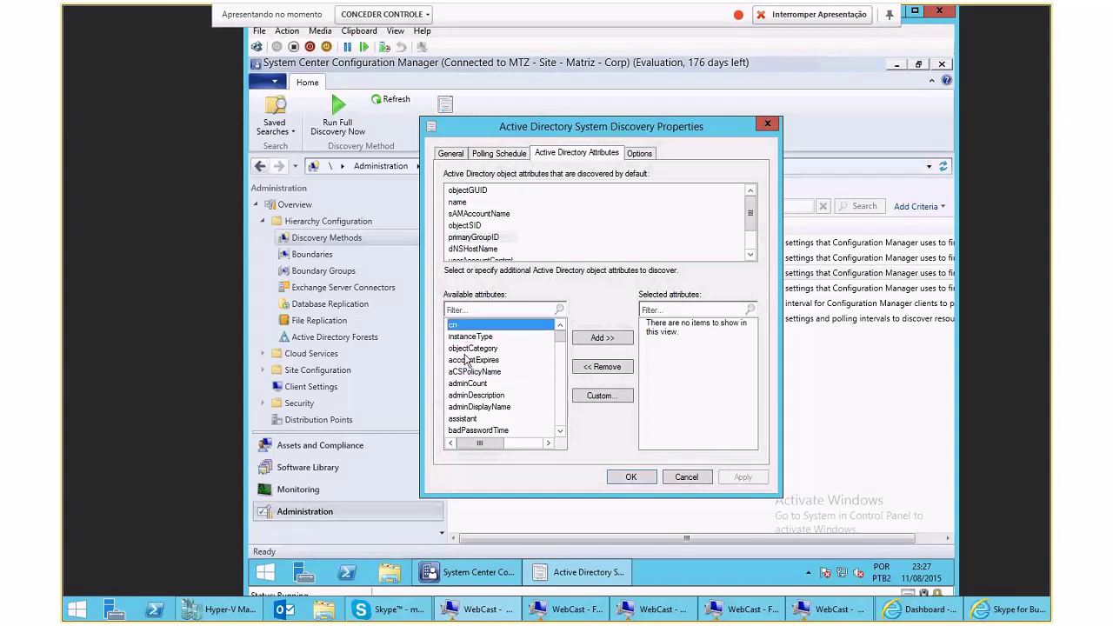
{"action": "left_click", "coordinate": [475, 395]}
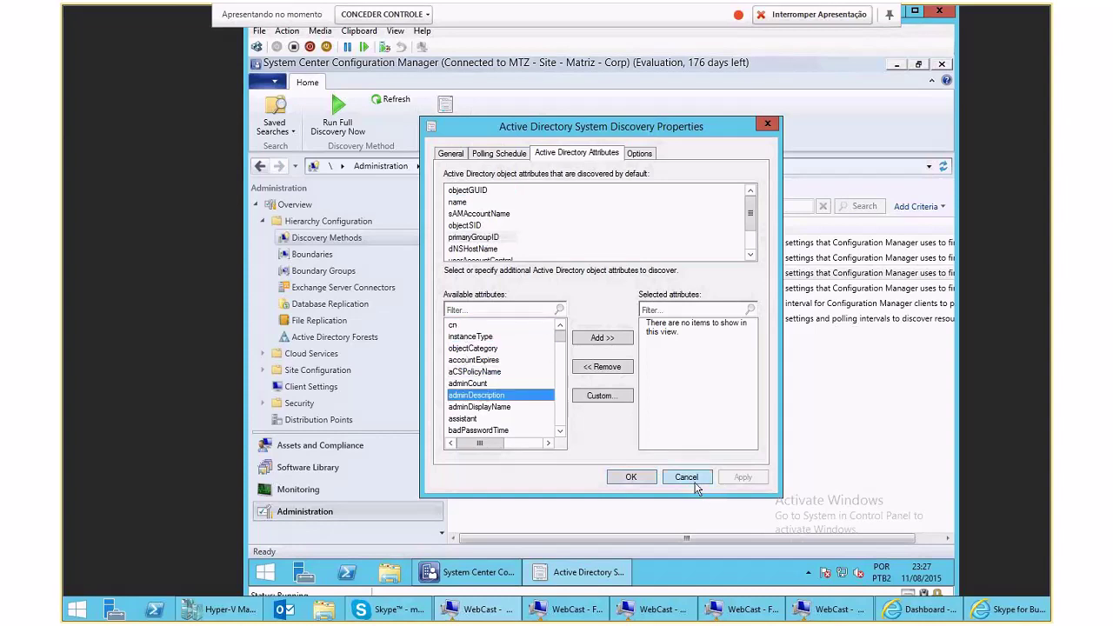
{"action": "left_click", "coordinate": [687, 477]}
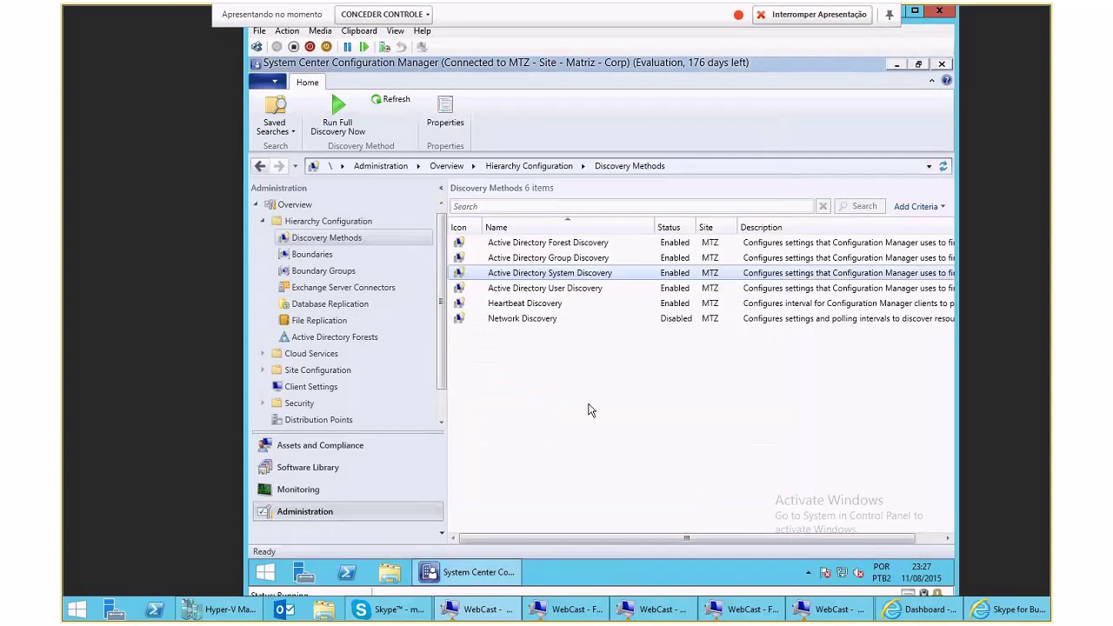
Point out the user and heartbeat discovery methods, then inspect Network Discovery's general and SNMP settings and close its properties without changes
{"action": "left_click", "coordinate": [561, 292]}
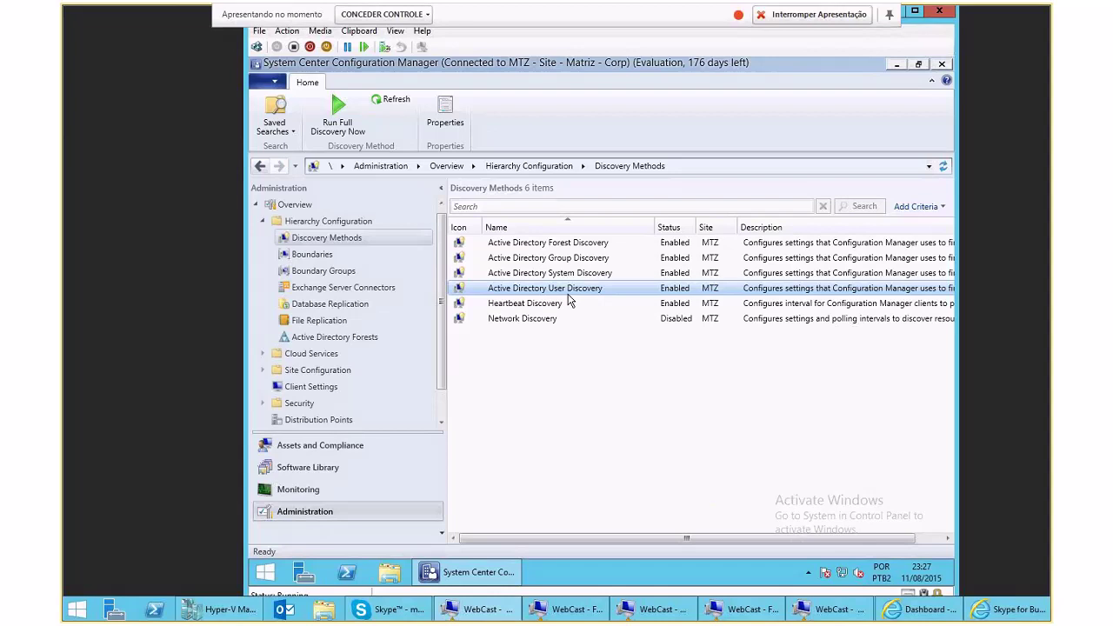
{"action": "left_click", "coordinate": [556, 304]}
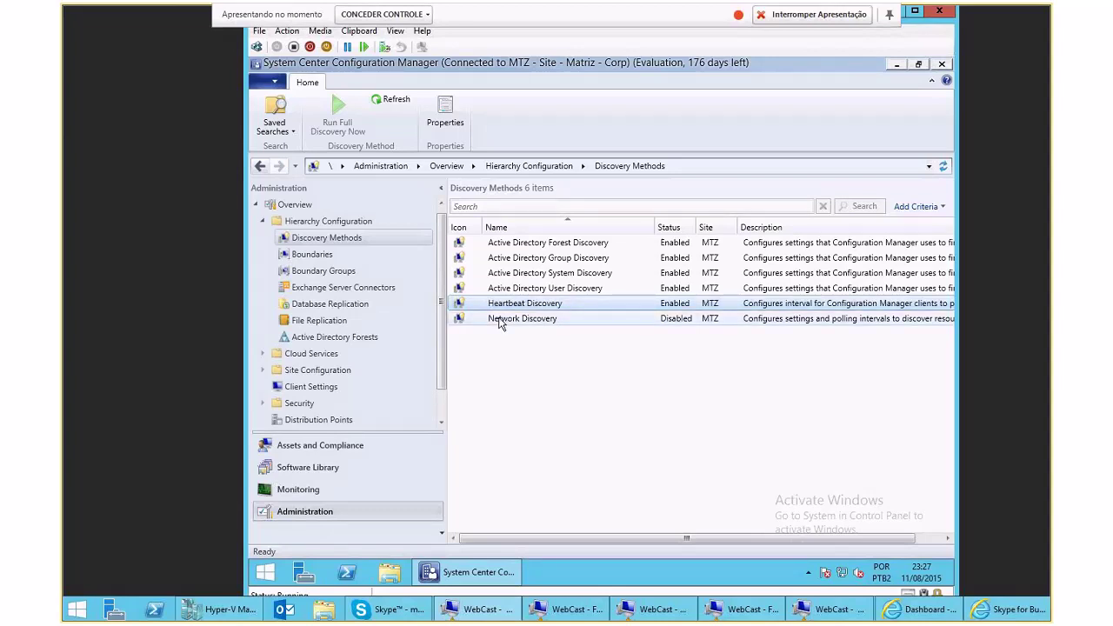
{"action": "right_click", "coordinate": [500, 324]}
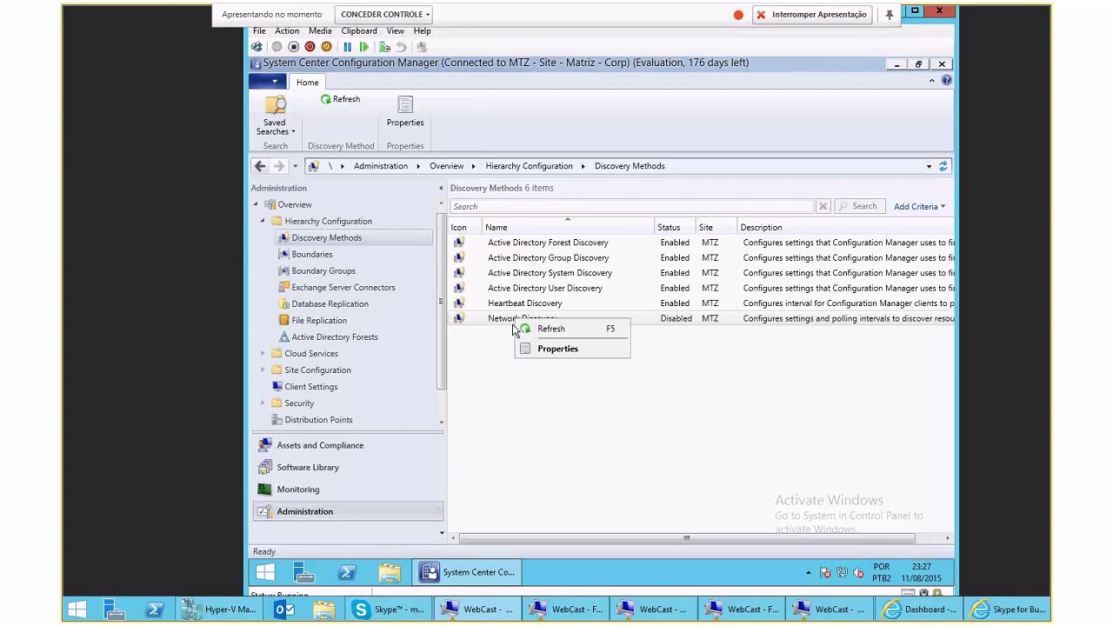
{"action": "left_click", "coordinate": [556, 350]}
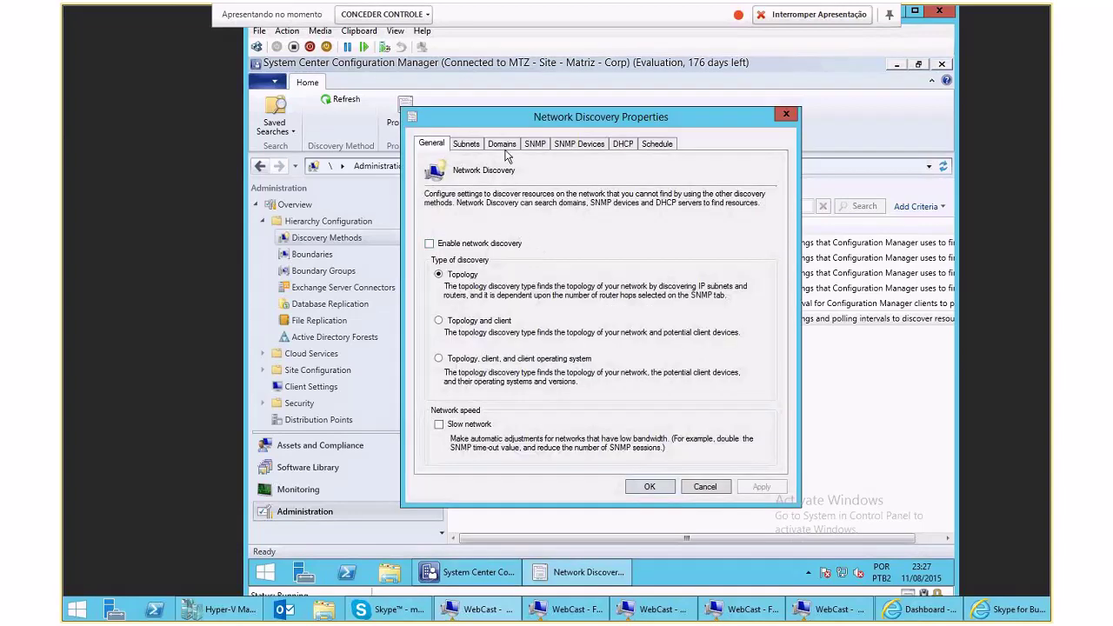
{"action": "left_click", "coordinate": [535, 144]}
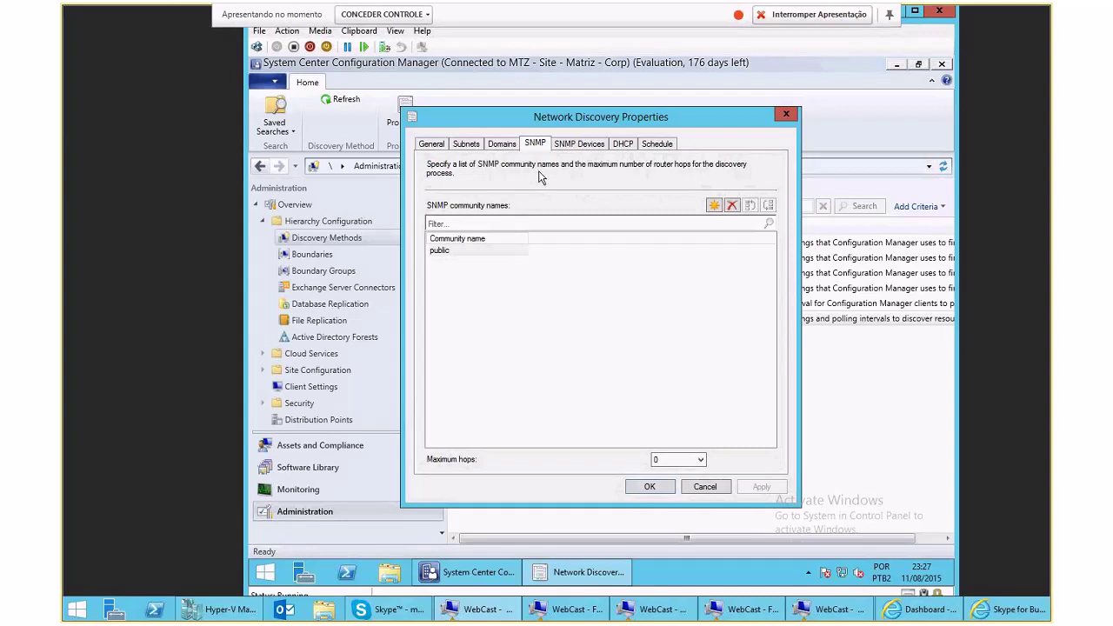
{"action": "left_click", "coordinate": [433, 146]}
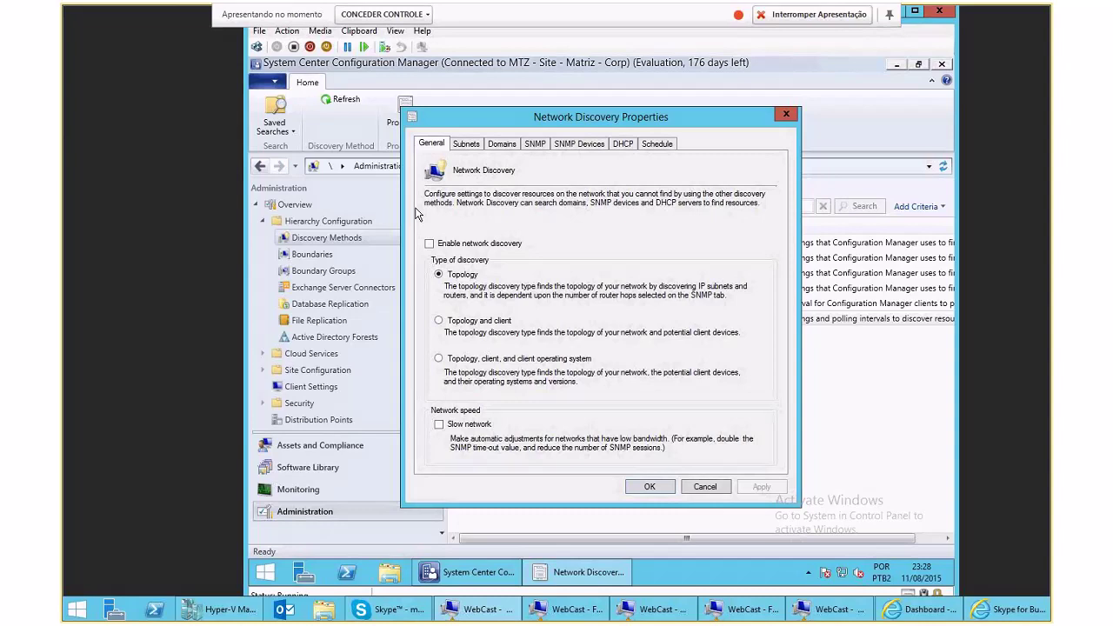
{"action": "left_click", "coordinate": [536, 145]}
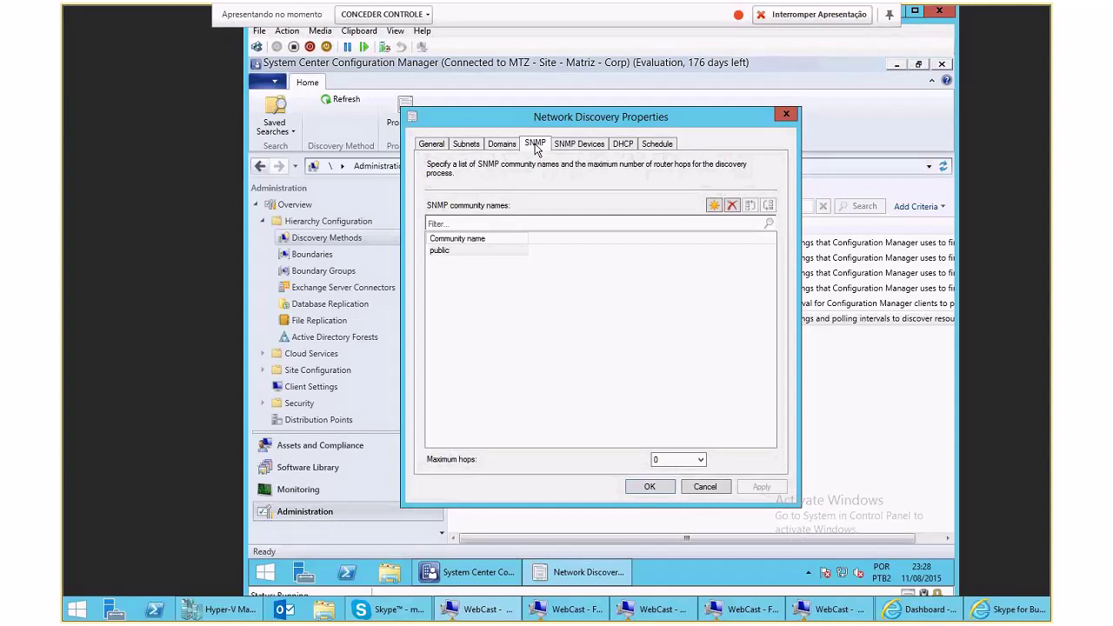
{"action": "left_click", "coordinate": [483, 251]}
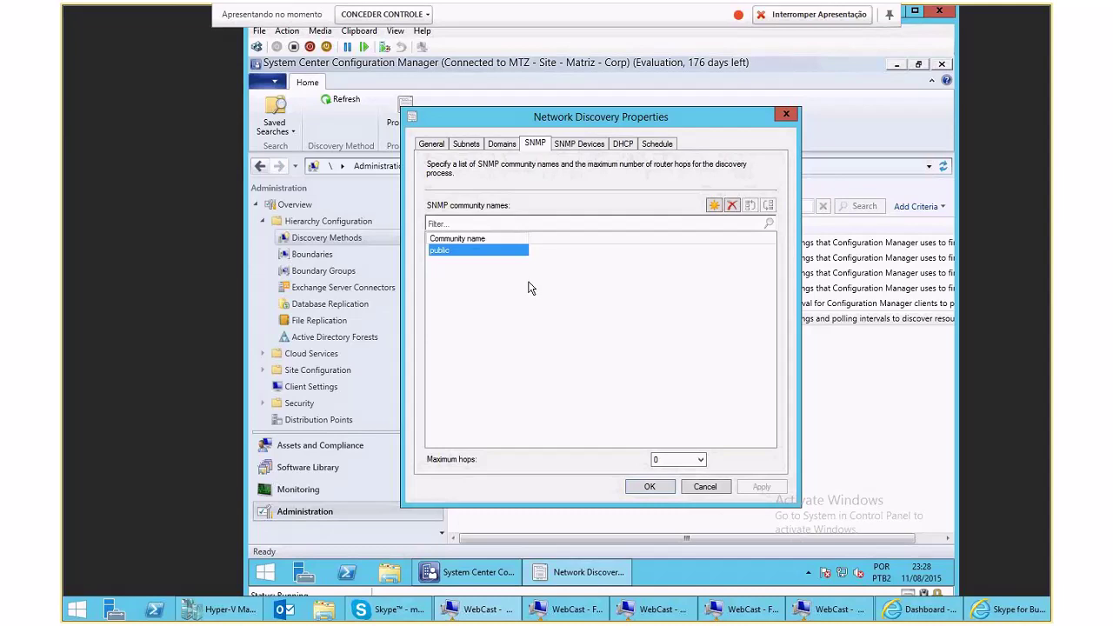
{"action": "left_click", "coordinate": [703, 488]}
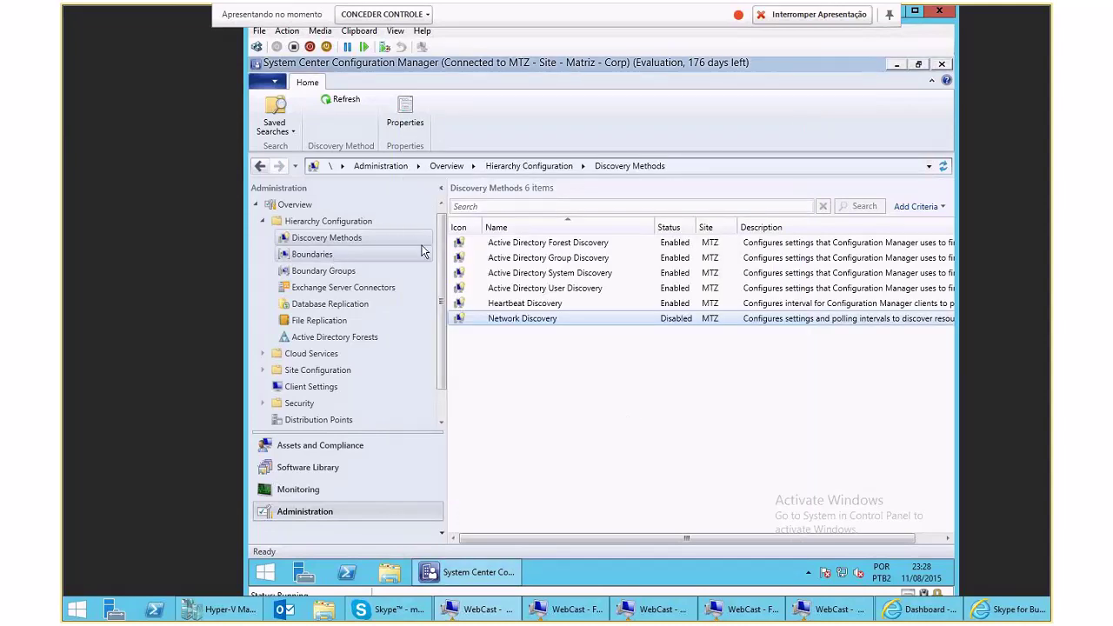
Open the Sites list under Site Configuration and select the MTZ - Site - Matriz - Corp primary site
{"action": "left_click_drag", "start_coordinate": [441, 272], "coordinate": [440, 304]}
{"action": "left_click", "coordinate": [279, 339]}
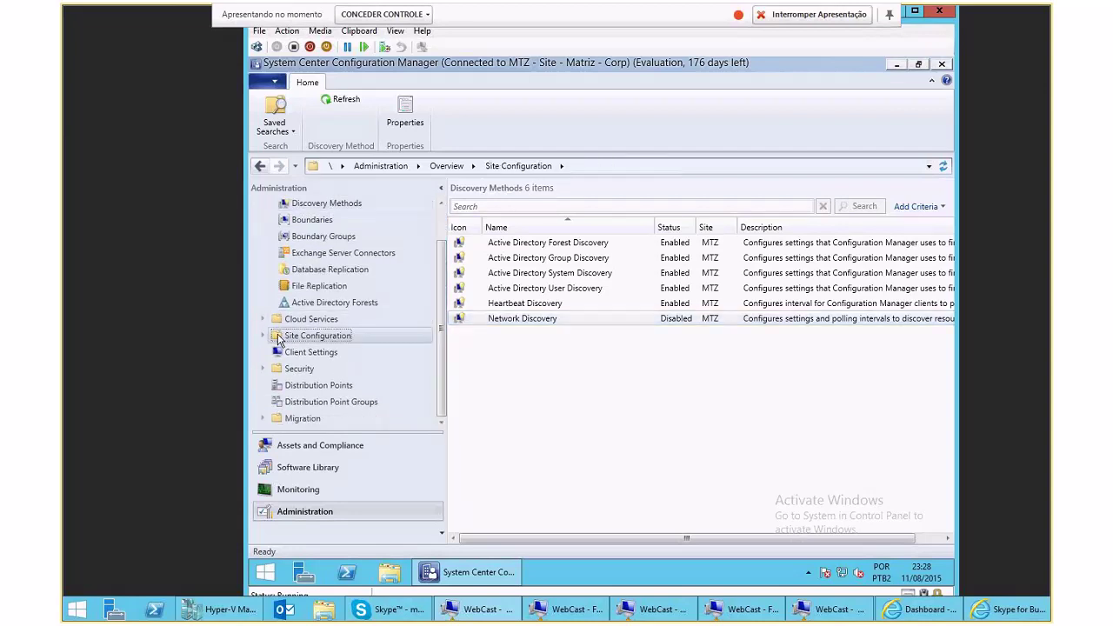
{"action": "left_click", "coordinate": [294, 351]}
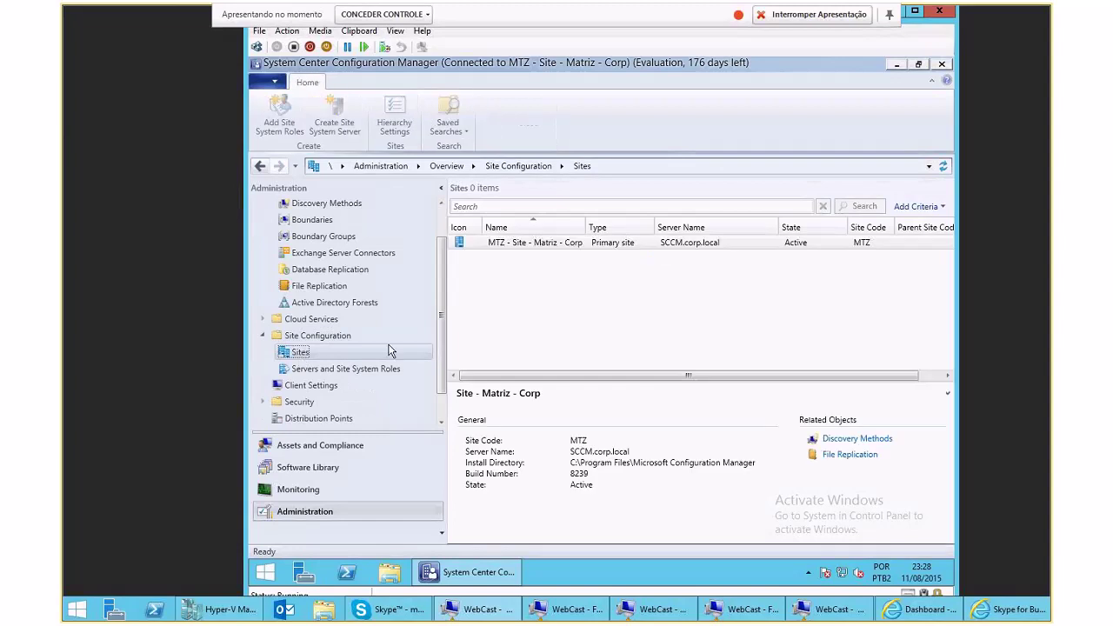
{"action": "left_click", "coordinate": [527, 242]}
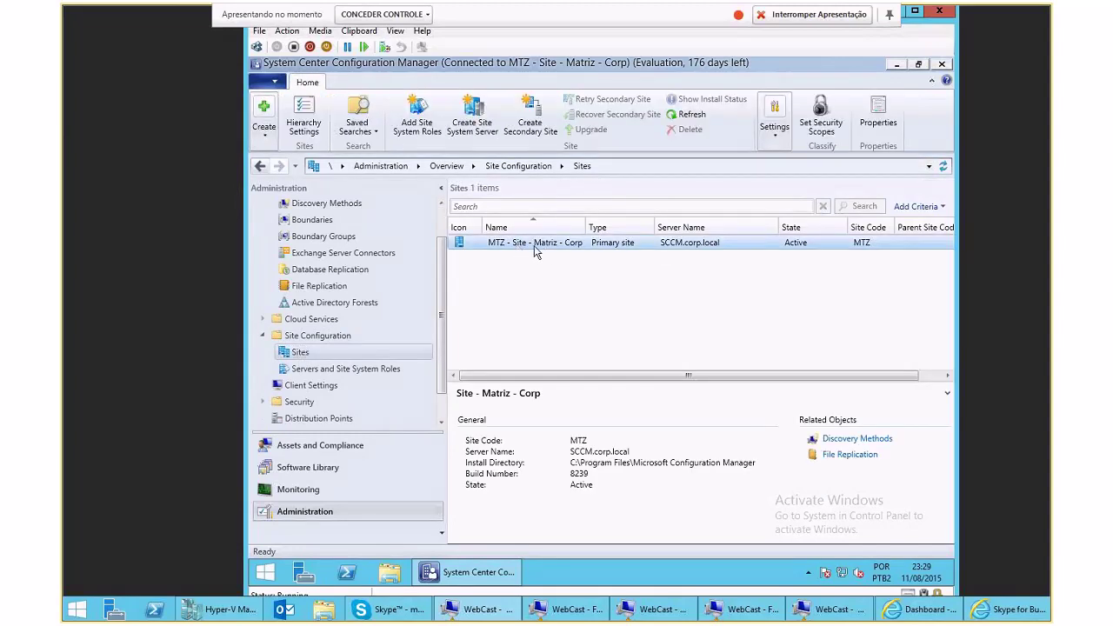
Show Servers and Site System Roles and look through the full list of roles installed on SCCM.corp.local
{"action": "left_click", "coordinate": [334, 368]}
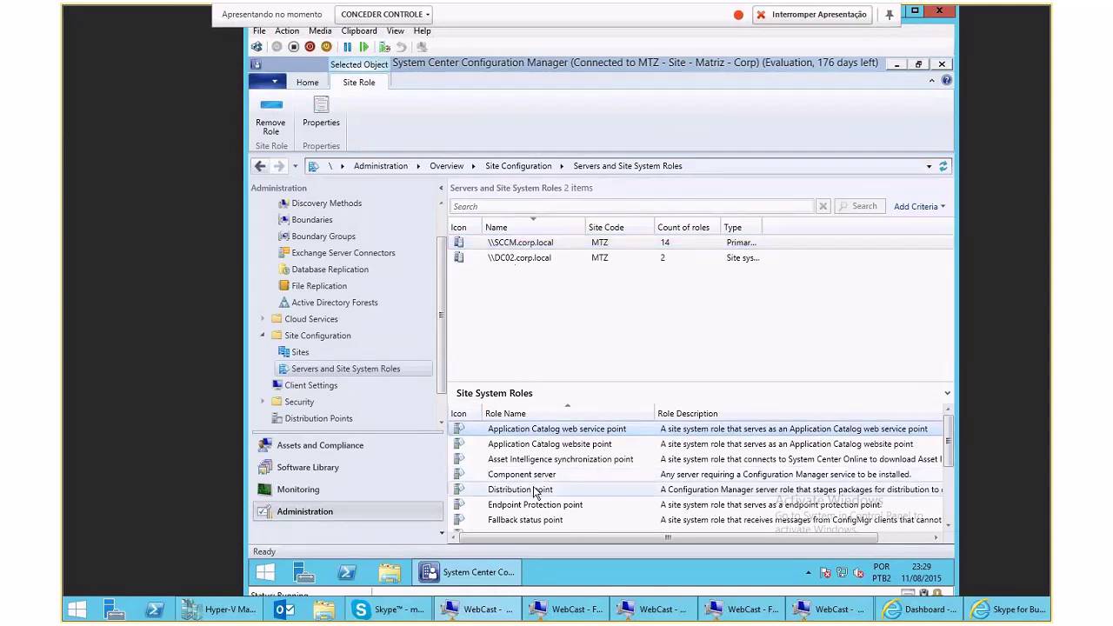
{"action": "scroll", "coordinate": [535, 493], "scroll_direction": "down", "scroll_amount": 5}
{"action": "key", "text": "ctrl+a"}
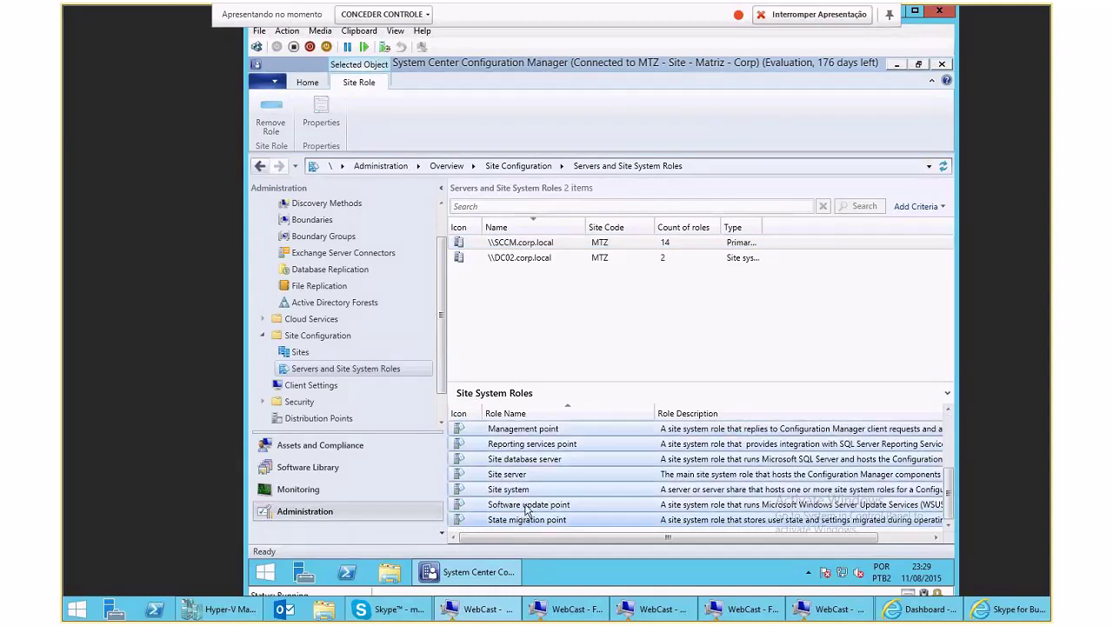
{"action": "scroll", "coordinate": [526, 506], "scroll_direction": "up", "scroll_amount": 5}
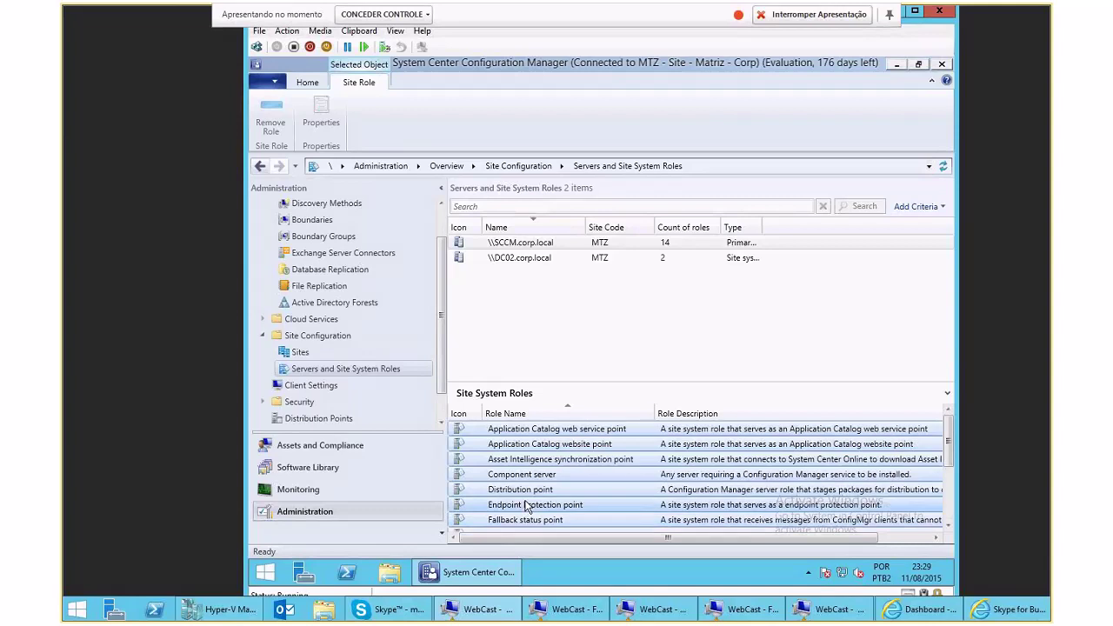
Point out the two Application Catalog roles, the Asset Intelligence synchronization point and the distribution point, including the distribution point's available actions
{"action": "left_click", "coordinate": [509, 435]}
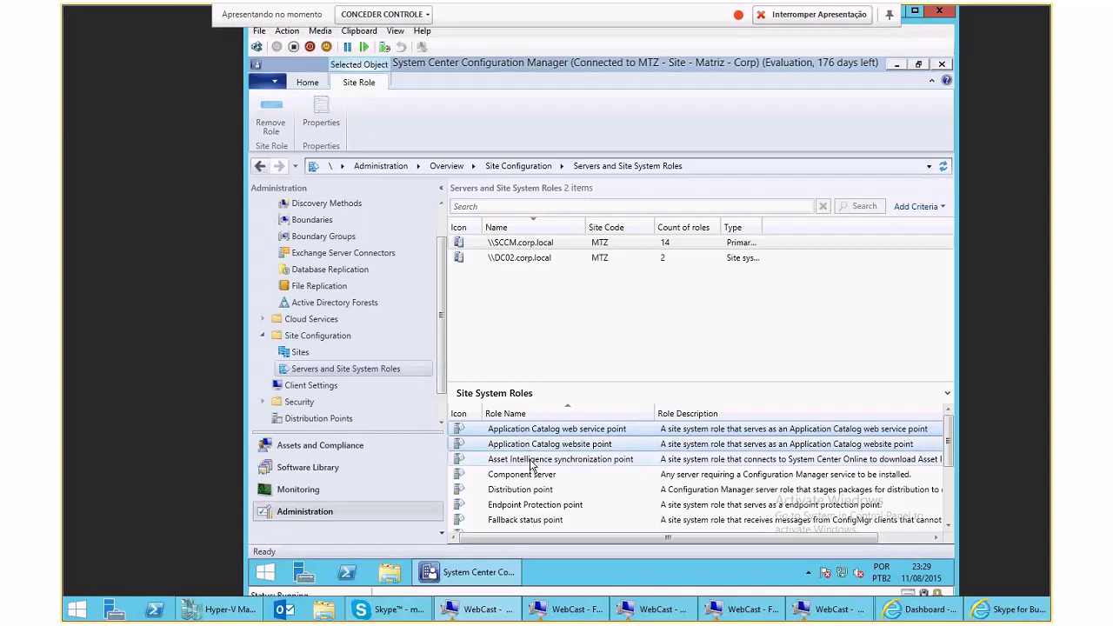
{"action": "left_click", "coordinate": [538, 442], "text": "ctrl"}
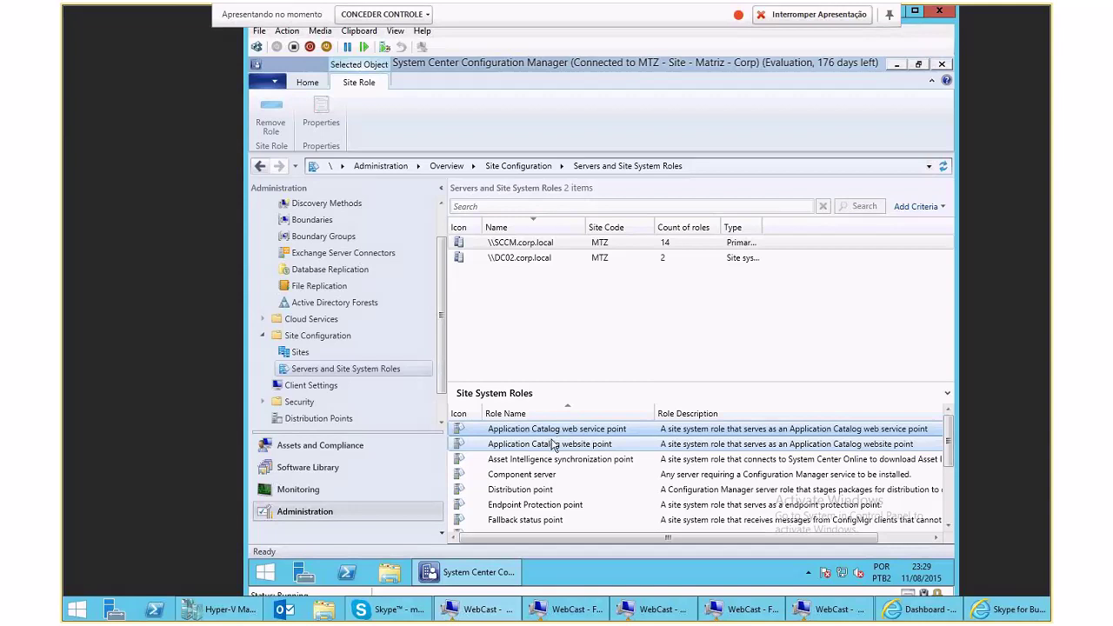
{"action": "left_click", "coordinate": [550, 461]}
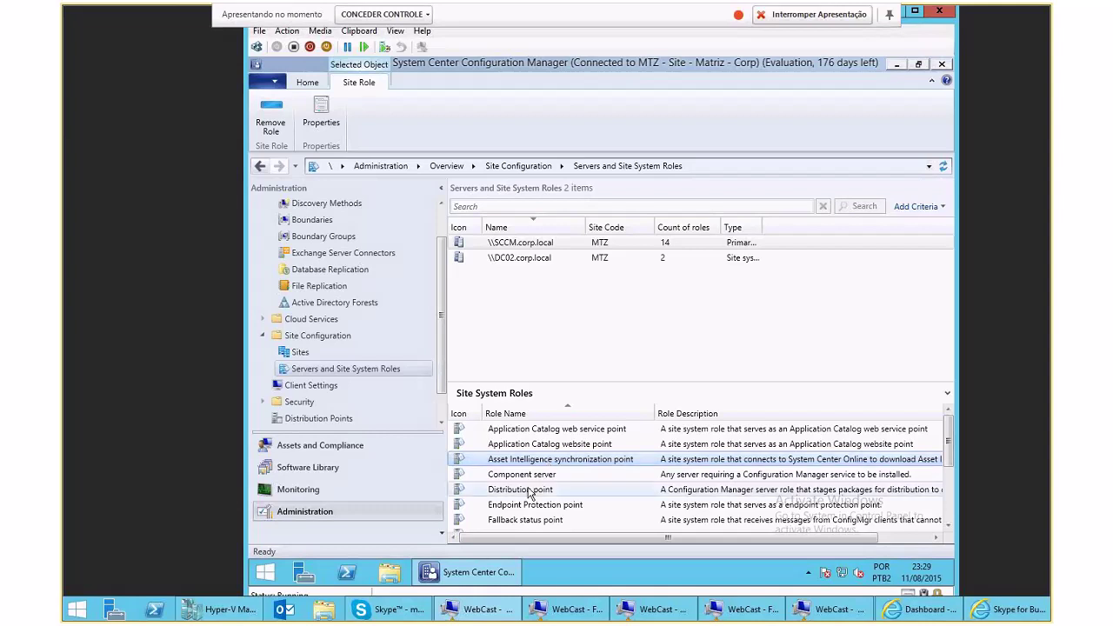
{"action": "left_click", "coordinate": [524, 491]}
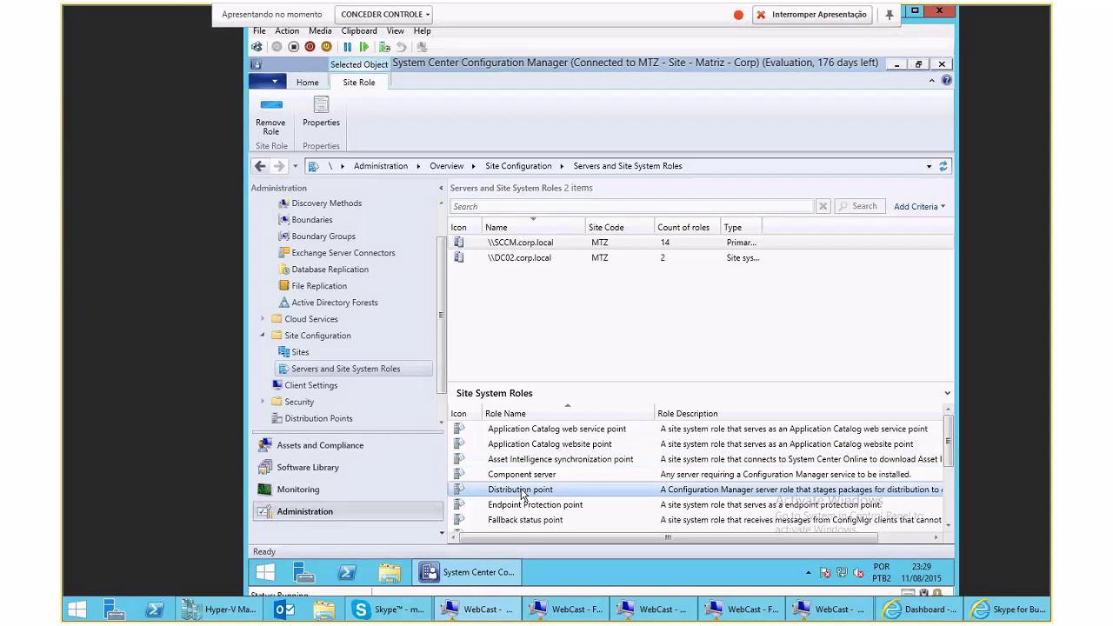
{"action": "right_click", "coordinate": [524, 493]}
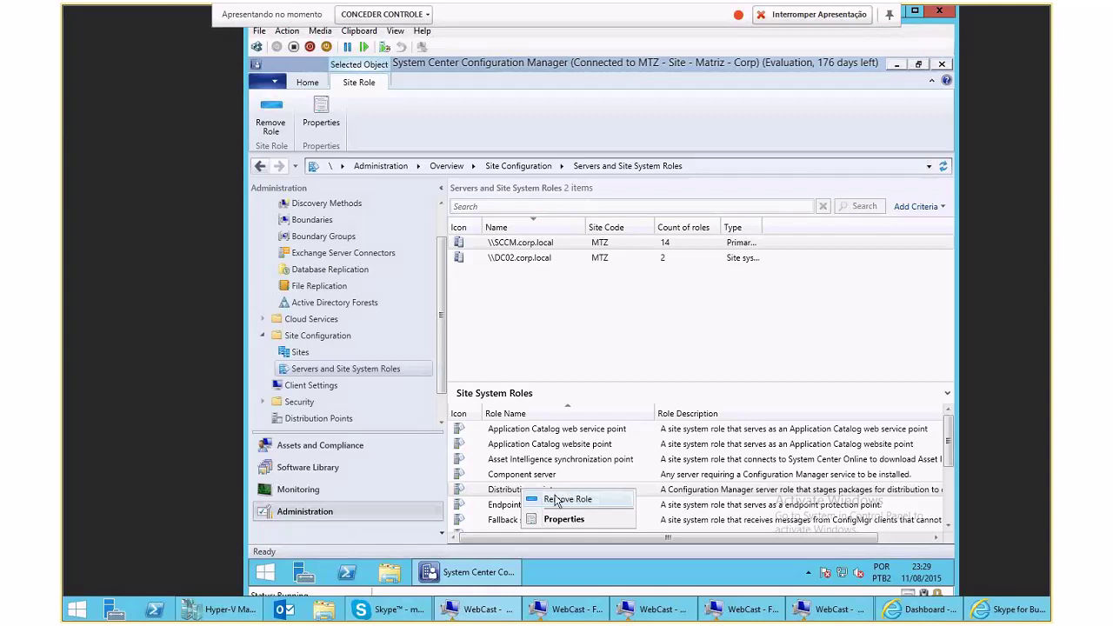
Point out the Endpoint Protection point and its available actions, then review the remaining site system roles without changes
{"action": "scroll", "coordinate": [526, 467], "scroll_direction": "down", "scroll_amount": 1}
{"action": "left_click", "coordinate": [526, 462]}
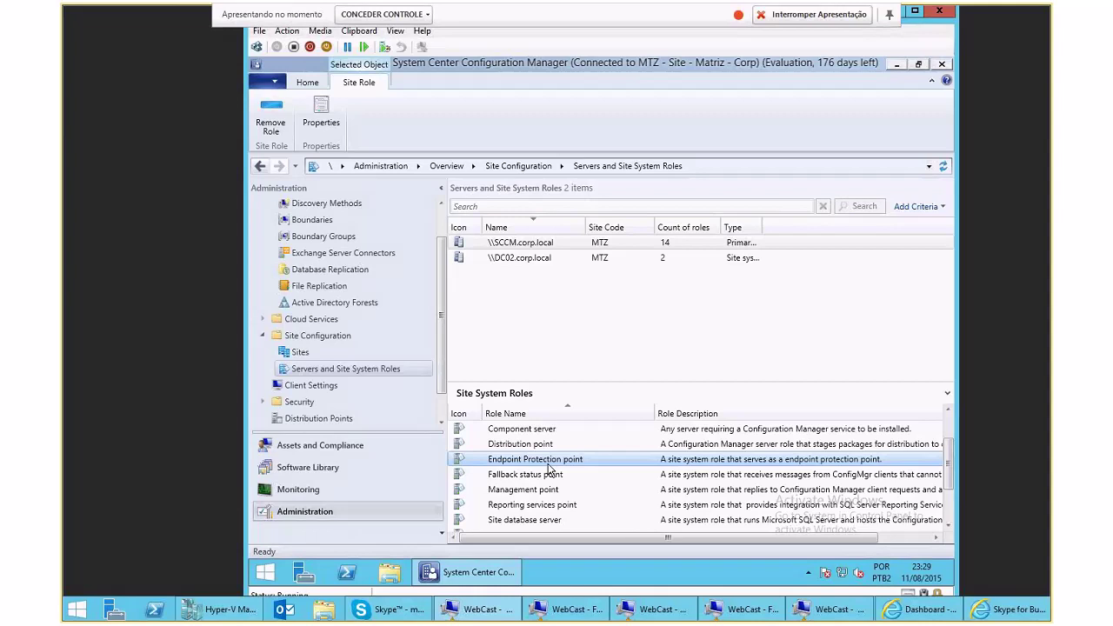
{"action": "right_click", "coordinate": [539, 468]}
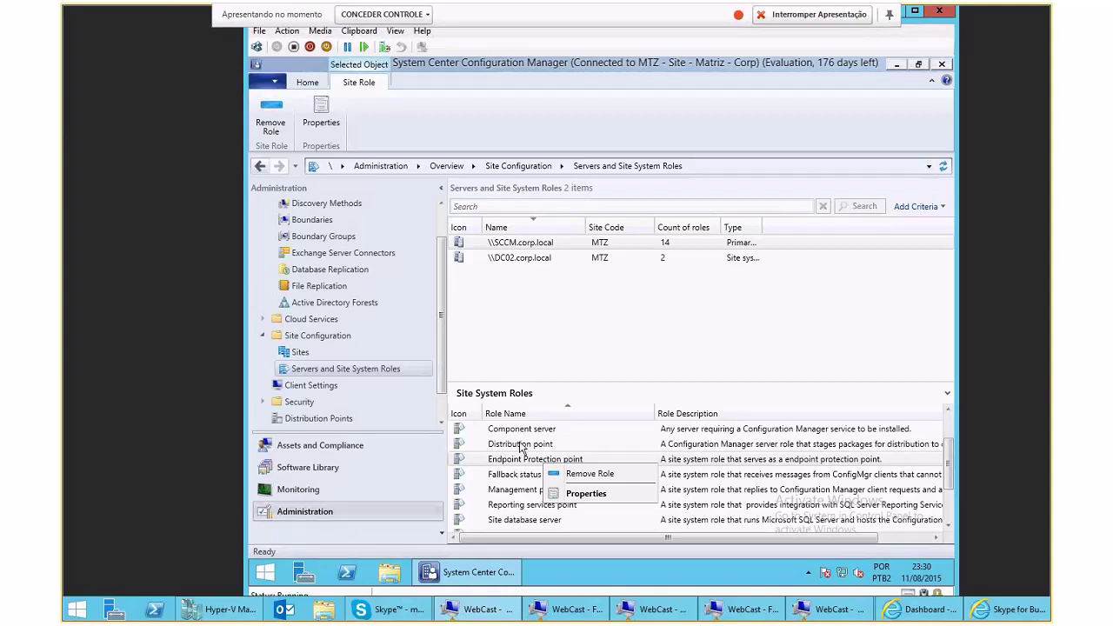
{"action": "left_click", "coordinate": [511, 461]}
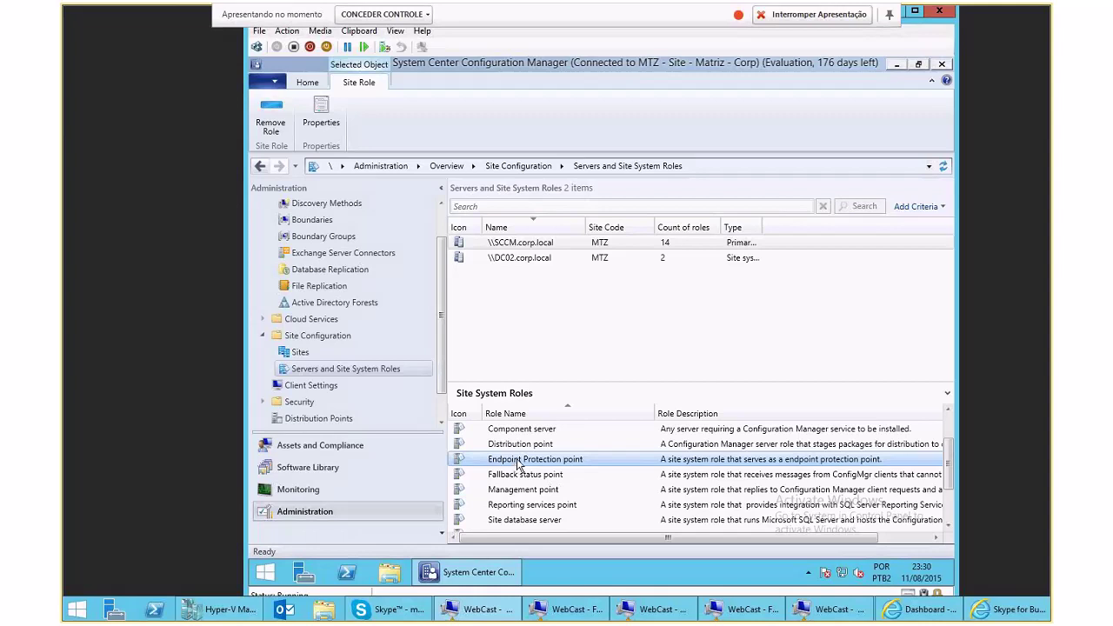
{"action": "right_click", "coordinate": [518, 465]}
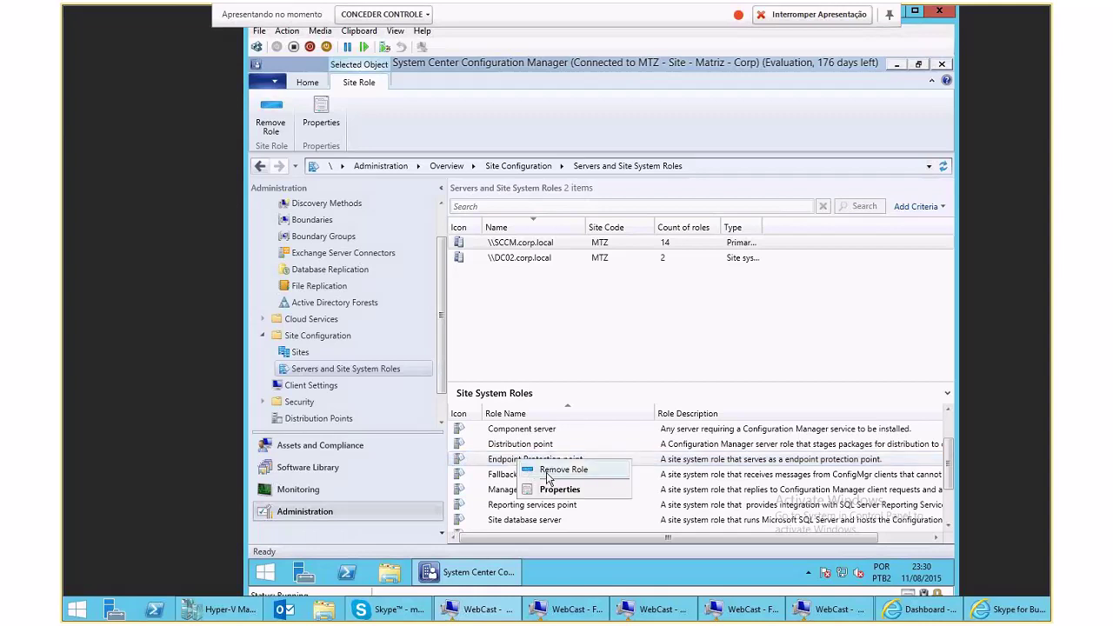
{"action": "key", "text": "Escape"}
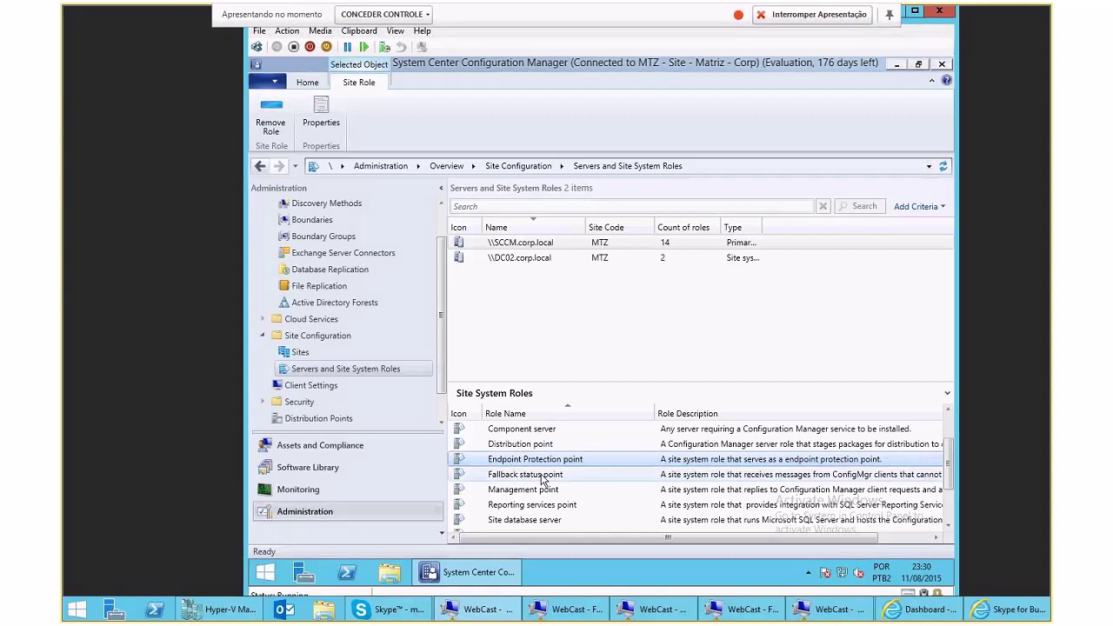
{"action": "scroll", "coordinate": [542, 480], "scroll_direction": "down", "scroll_amount": 2}
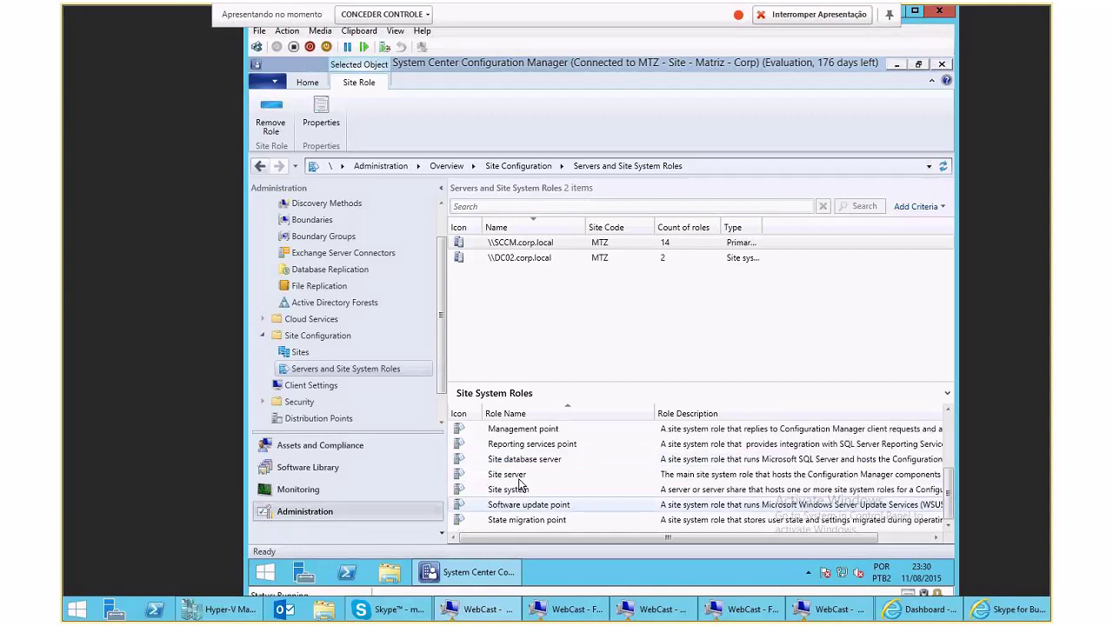
Inspect the distribution point's general and PXE properties, then close them without changes
{"action": "scroll", "coordinate": [527, 487], "scroll_direction": "up", "scroll_amount": 3}
{"action": "left_click", "coordinate": [527, 487]}
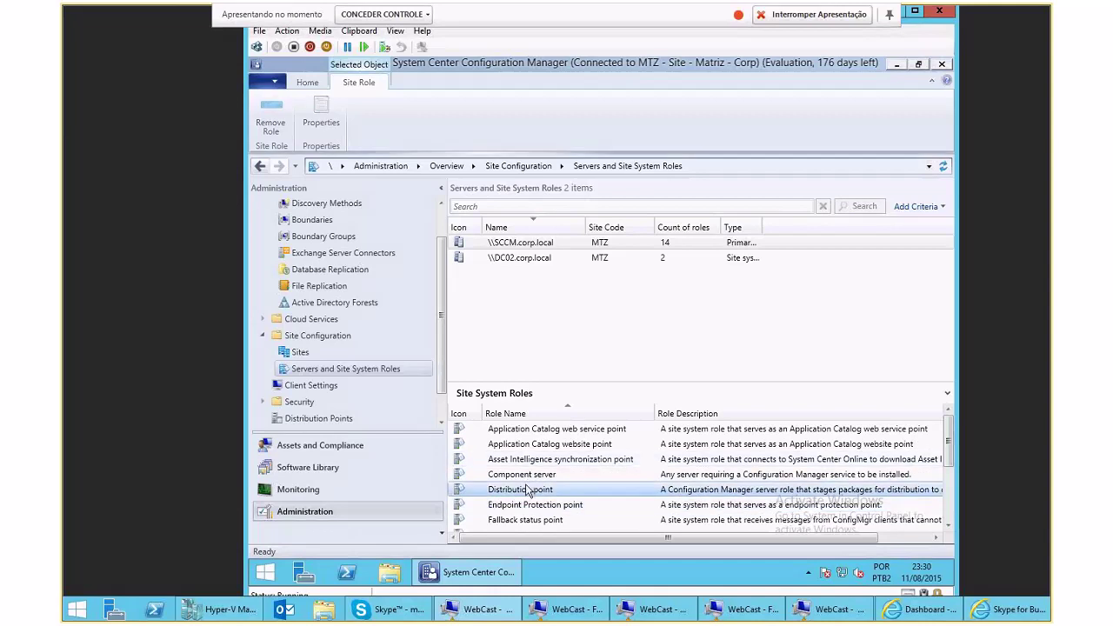
{"action": "right_click", "coordinate": [527, 488]}
{"action": "left_click", "coordinate": [513, 519]}
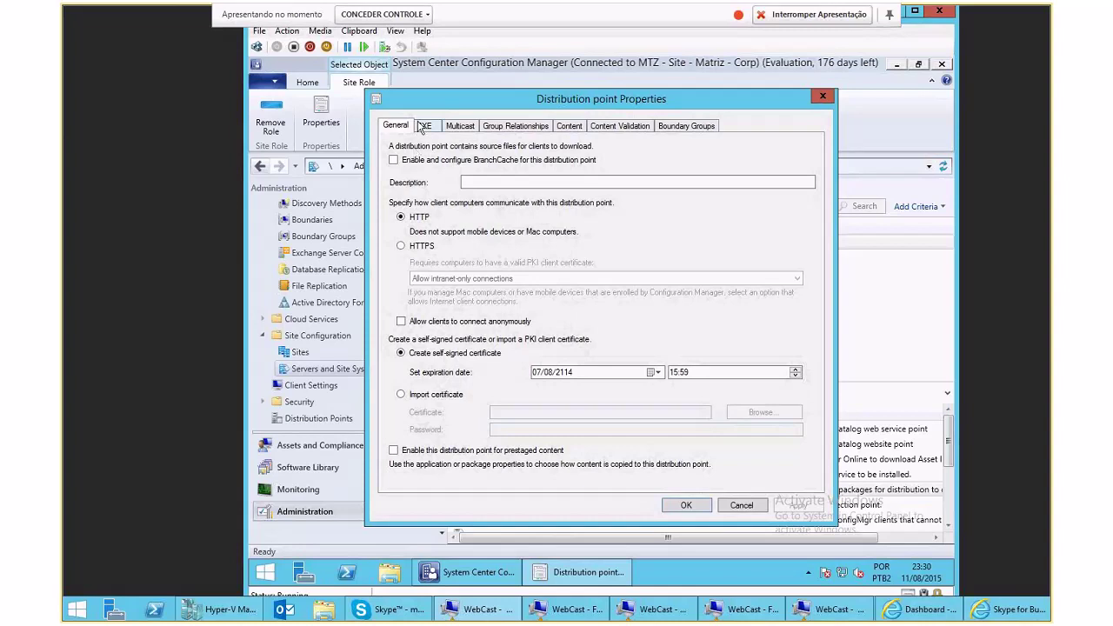
{"action": "left_click", "coordinate": [423, 126]}
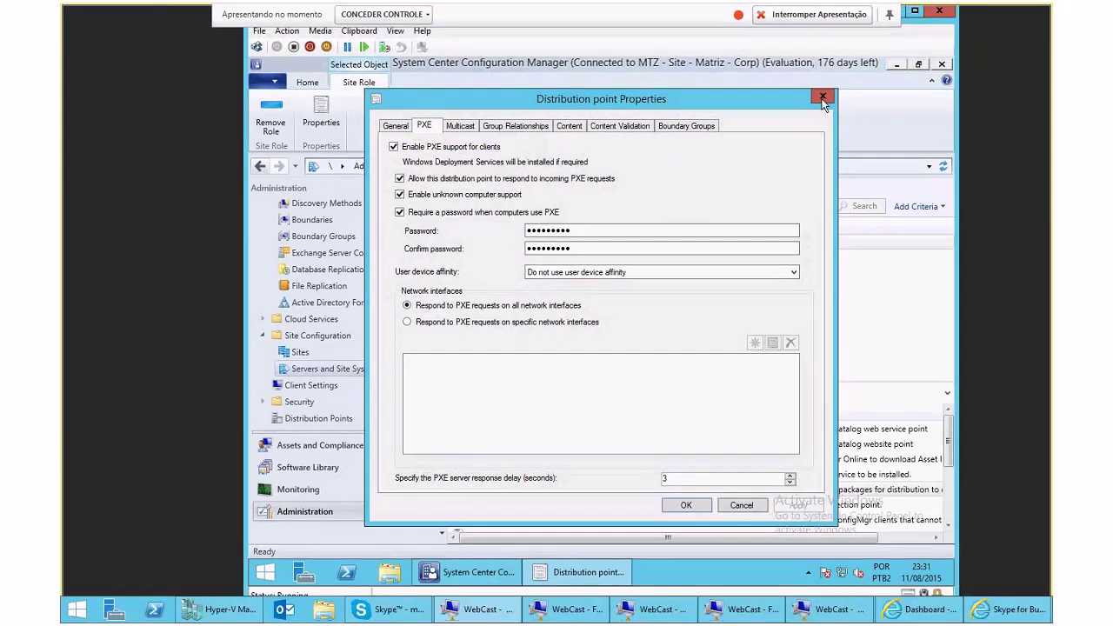
{"action": "left_click", "coordinate": [823, 98]}
Show the Client Settings list, compare Default Client Settings with Política Padrão, and open the properties of Política Padrão
{"action": "scroll", "coordinate": [310, 359], "scroll_direction": "down", "scroll_amount": 1}
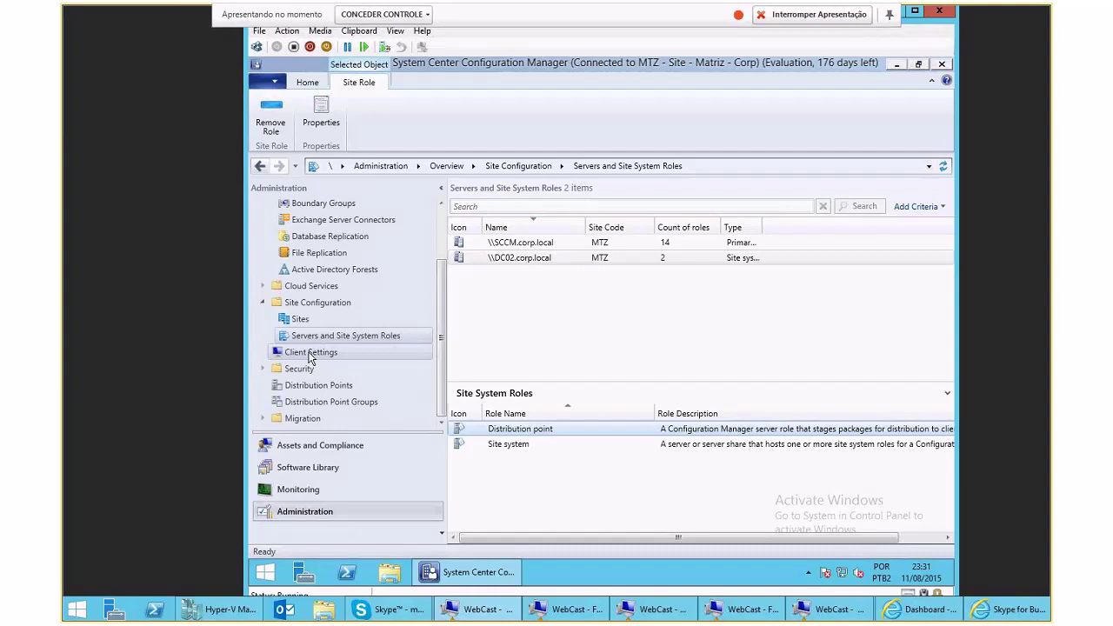
{"action": "left_click", "coordinate": [309, 354]}
{"action": "left_click", "coordinate": [534, 260]}
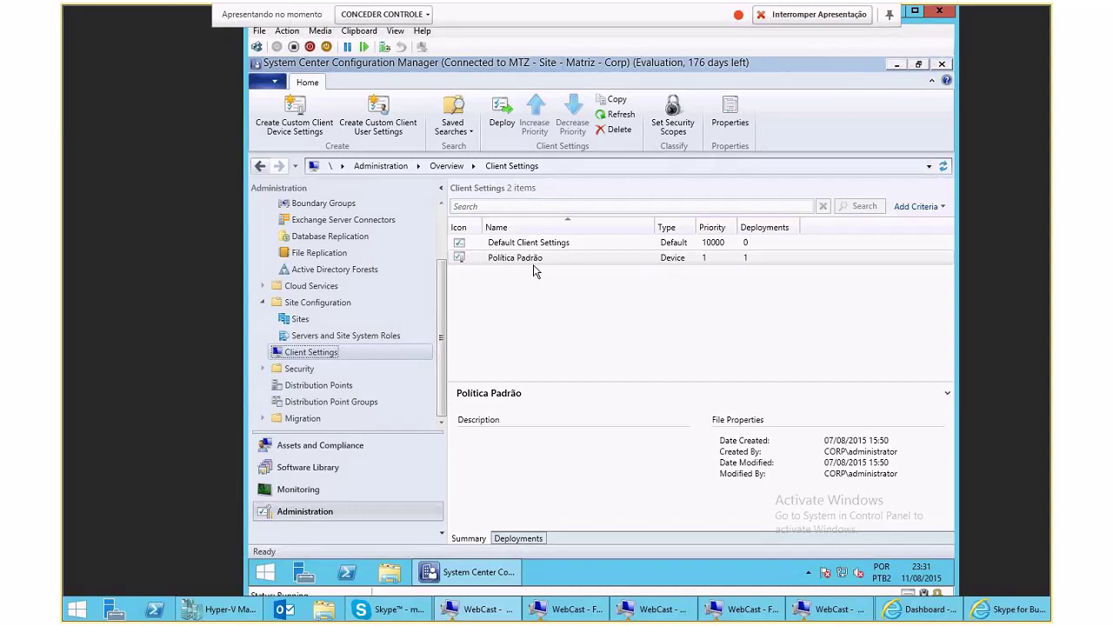
{"action": "left_click", "coordinate": [523, 262]}
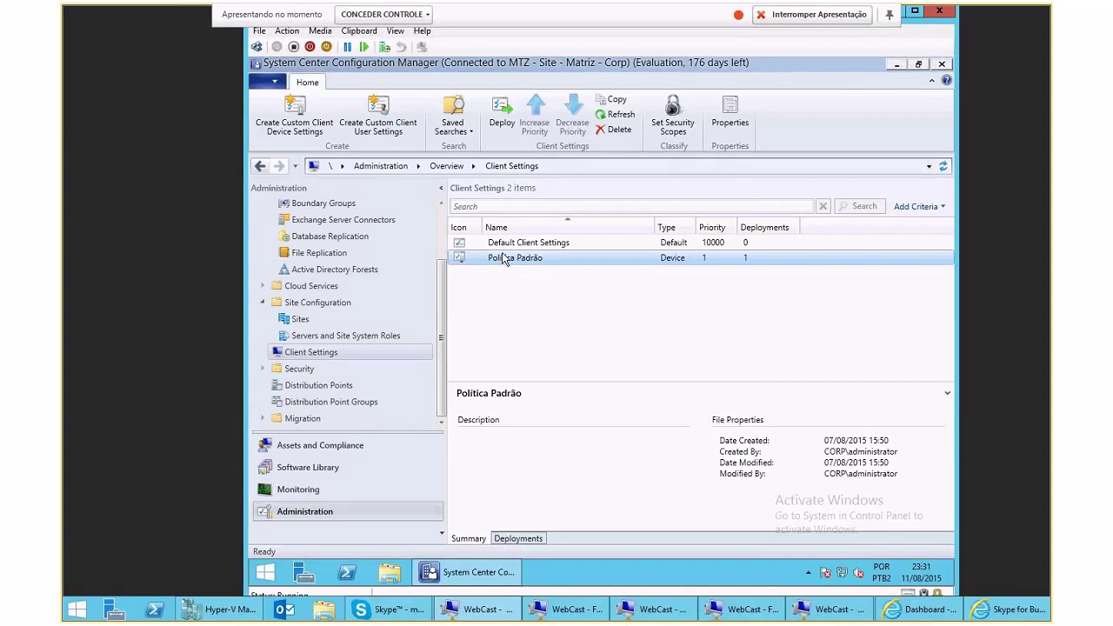
{"action": "left_click", "coordinate": [503, 247]}
{"action": "left_click", "coordinate": [510, 261]}
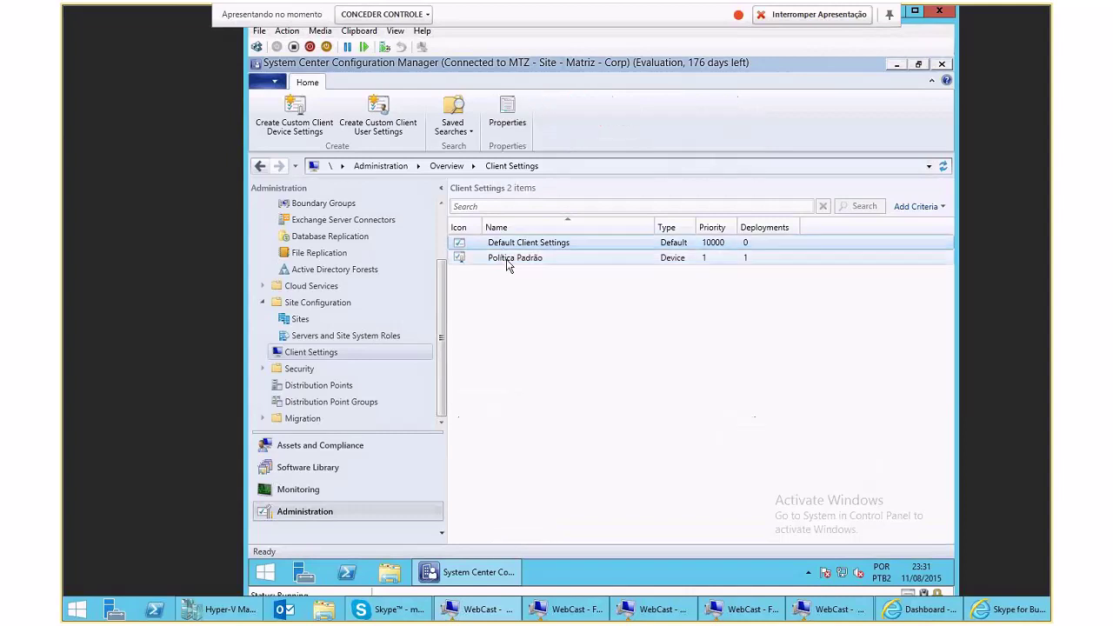
{"action": "right_click", "coordinate": [508, 261]}
{"action": "left_click", "coordinate": [544, 393]}
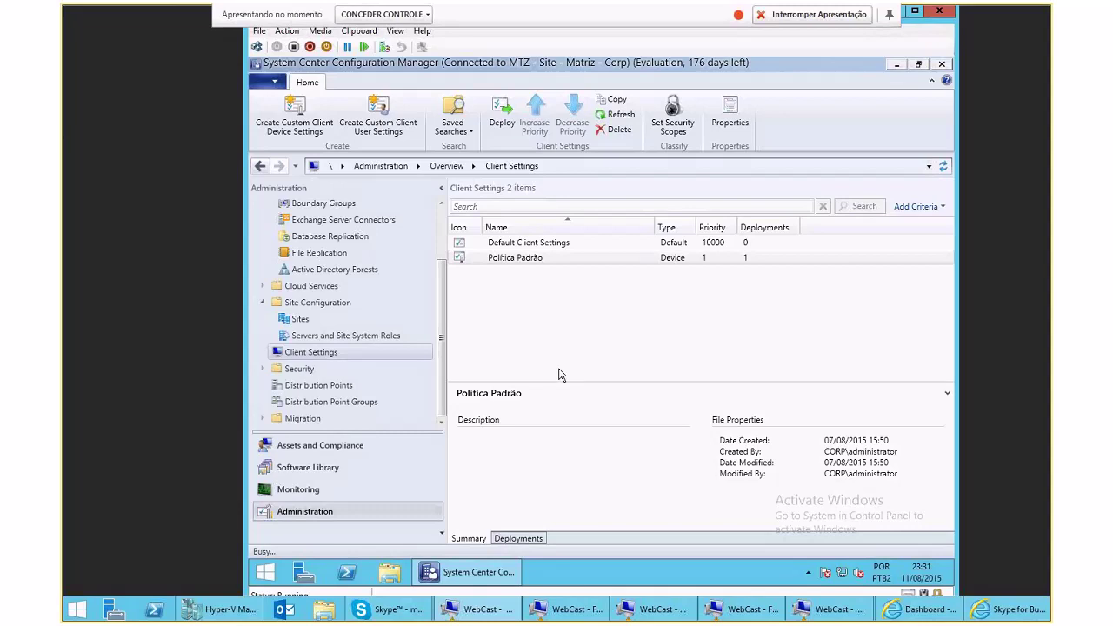
Review Política Padrão's settings sections from Background Intelligent Transfer through Computer Restart without changes
{"action": "left_click", "coordinate": [410, 167]}
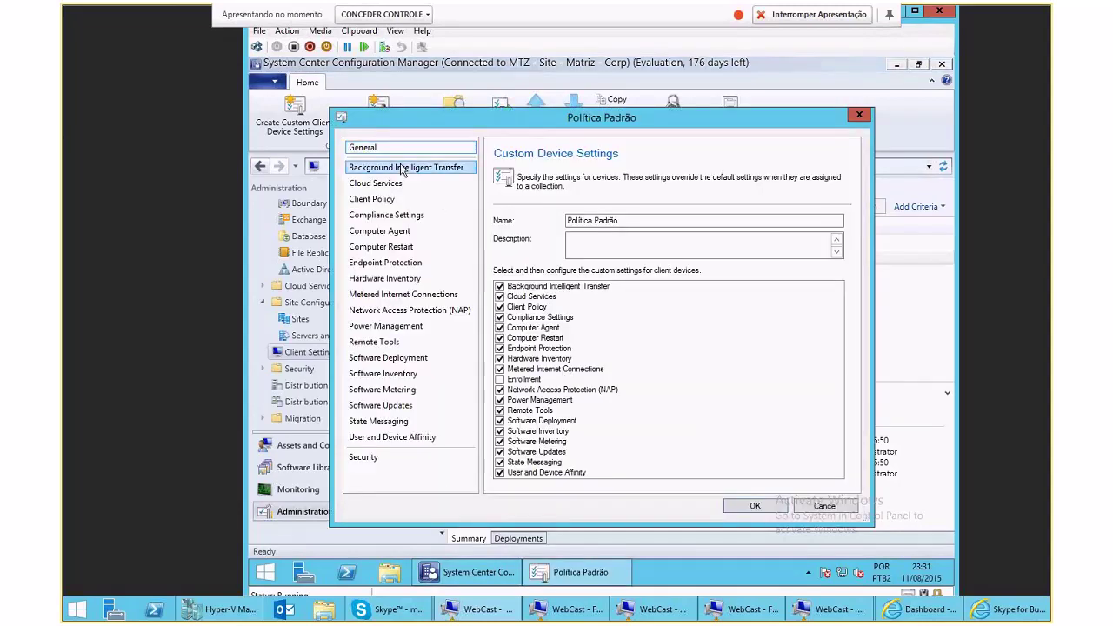
{"action": "left_click", "coordinate": [393, 183]}
{"action": "left_click", "coordinate": [391, 200]}
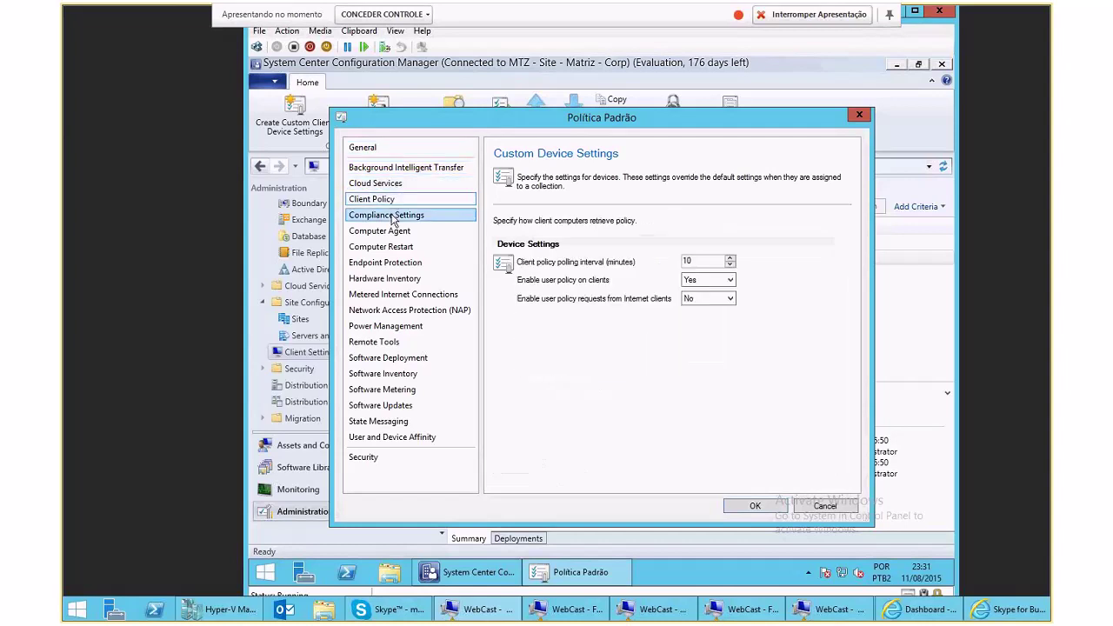
{"action": "left_click", "coordinate": [392, 216]}
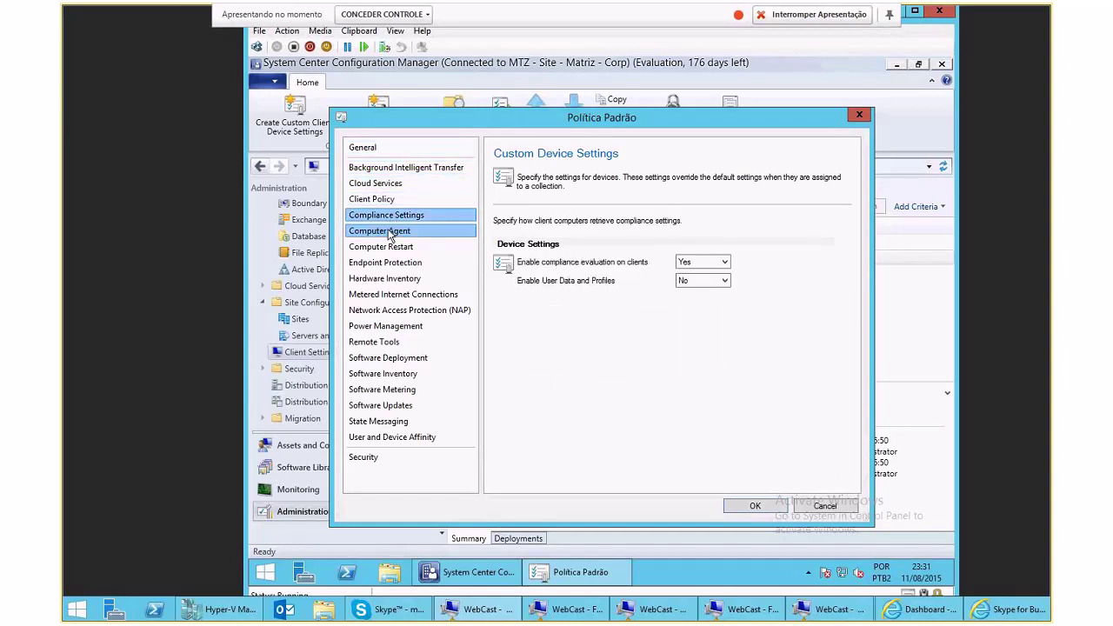
{"action": "left_click", "coordinate": [389, 232]}
{"action": "left_click", "coordinate": [388, 247]}
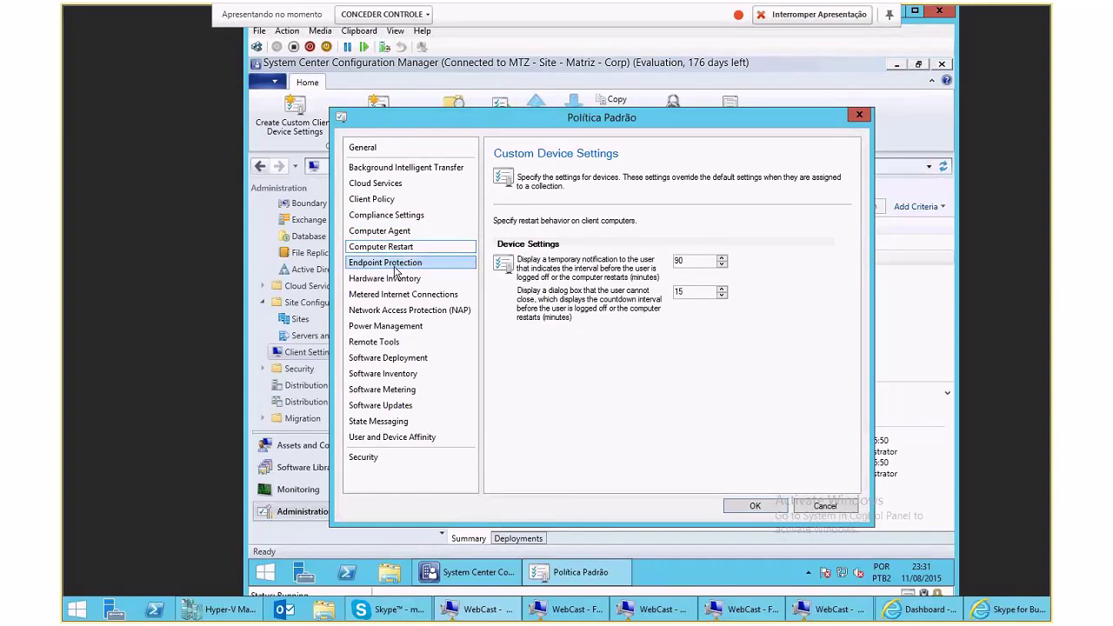
Examine the Hardware Inventory settings of Política Padrão, including the choices for enabling inventory on clients, leaving it enabled
{"action": "left_click", "coordinate": [400, 281]}
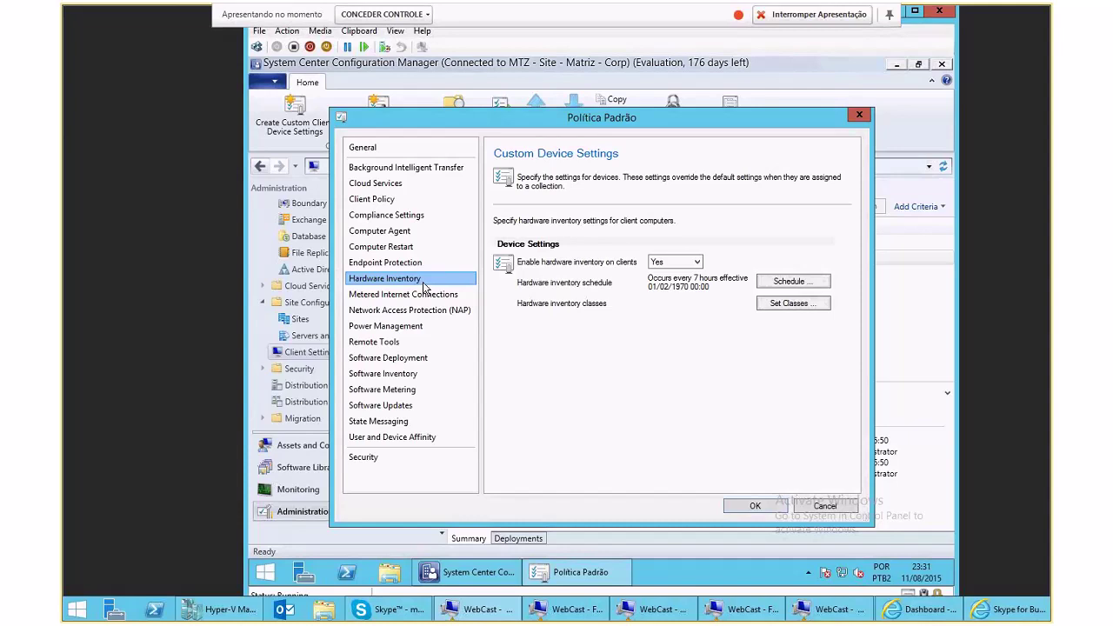
{"action": "left_click", "coordinate": [425, 293]}
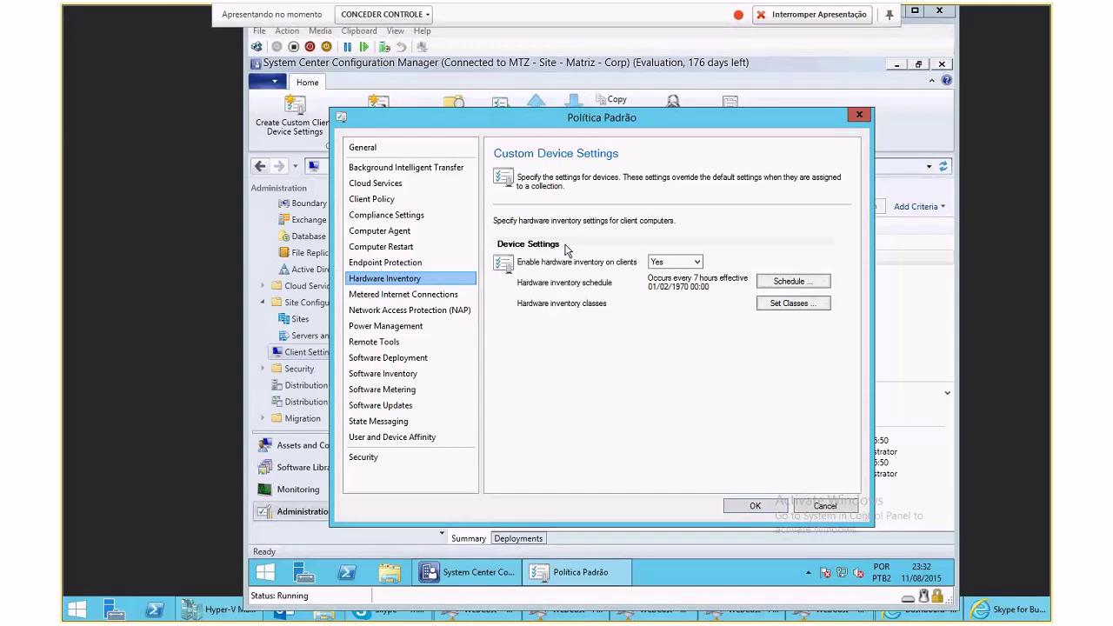
{"action": "left_click", "coordinate": [689, 265]}
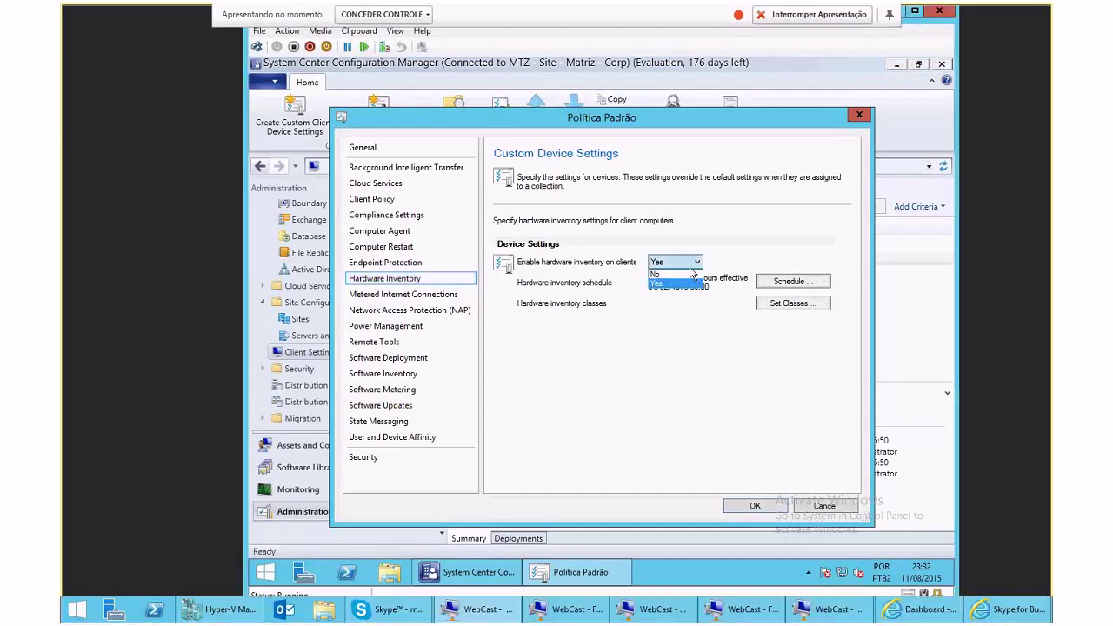
{"action": "left_click", "coordinate": [673, 270]}
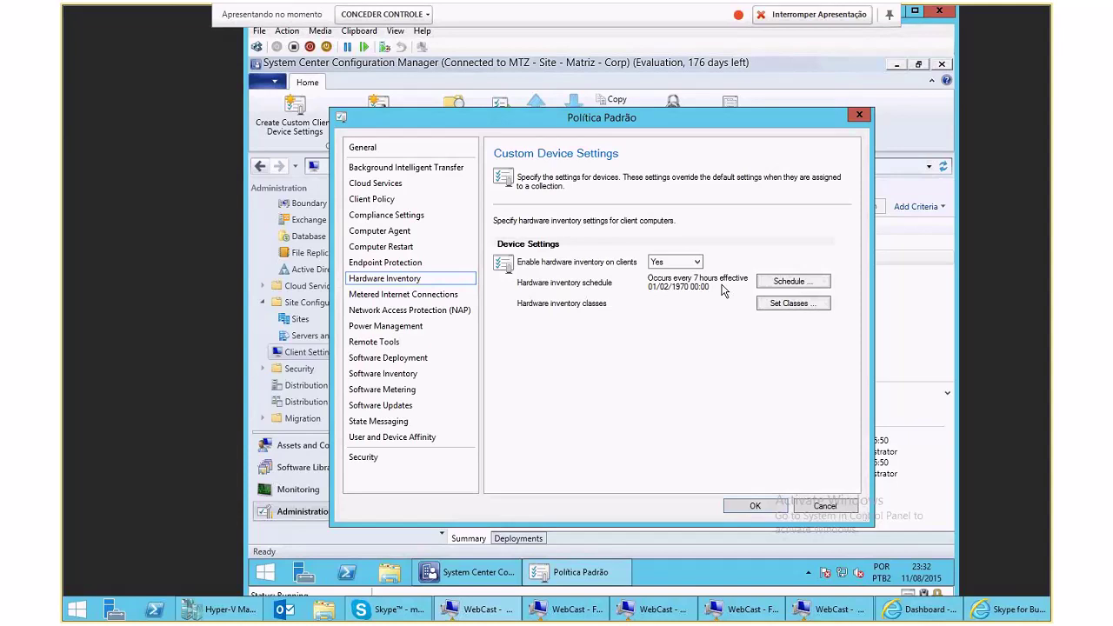
Show the Software Inventory settings enlarged and draw red arrows pointing at the enable option and the inventory schedule
{"action": "left_click", "coordinate": [392, 375]}
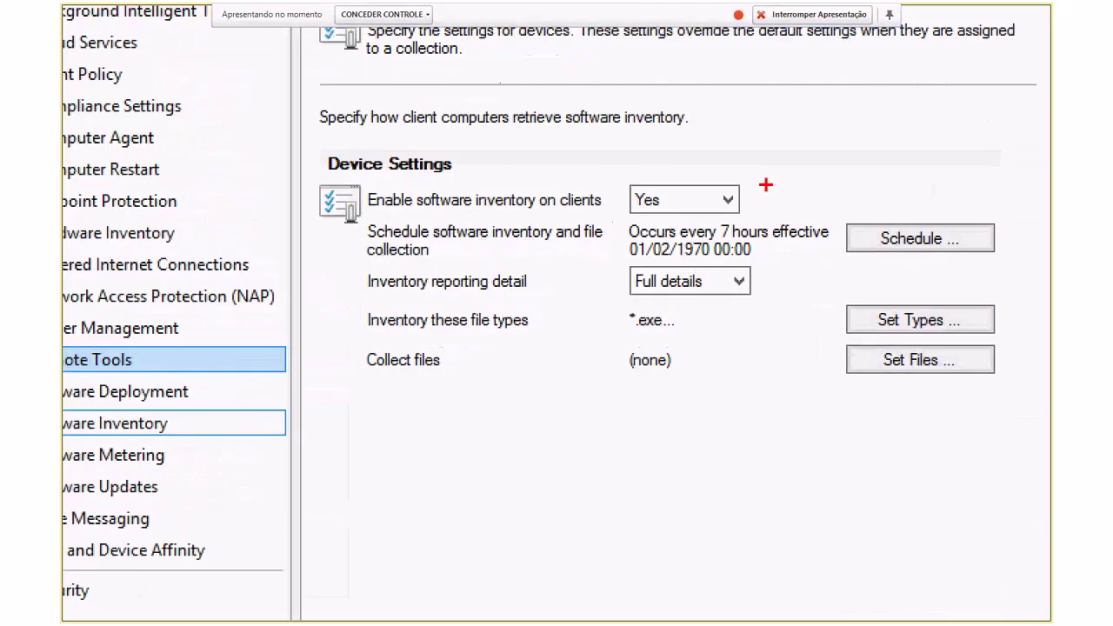
{"action": "left_click_drag", "start_coordinate": [755, 181], "coordinate": [818, 159]}
{"action": "left_click_drag", "start_coordinate": [767, 248], "coordinate": [833, 294]}
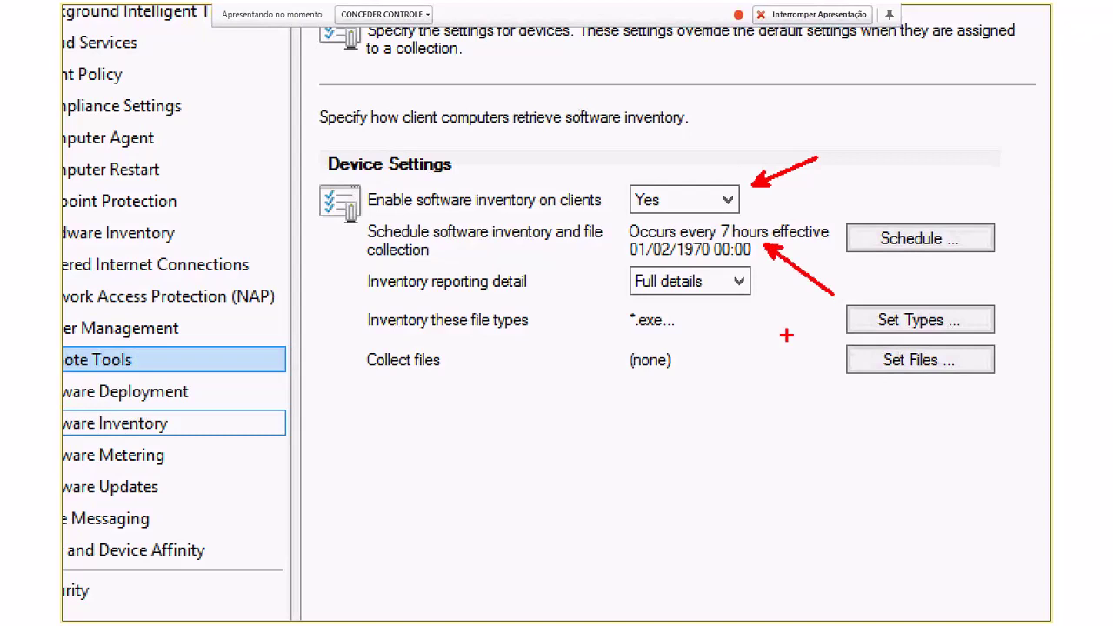
Mark the Software Inventory reporting detail with an arrow and box the *.exe file type, closing Política Padrão's properties without changes
{"action": "mouse_move", "coordinate": [734, 314]}
{"action": "left_mouse_down"}
{"action": "mouse_move", "coordinate": [741, 372]}
{"action": "mouse_move", "coordinate": [771, 376]}
{"action": "left_mouse_up"}
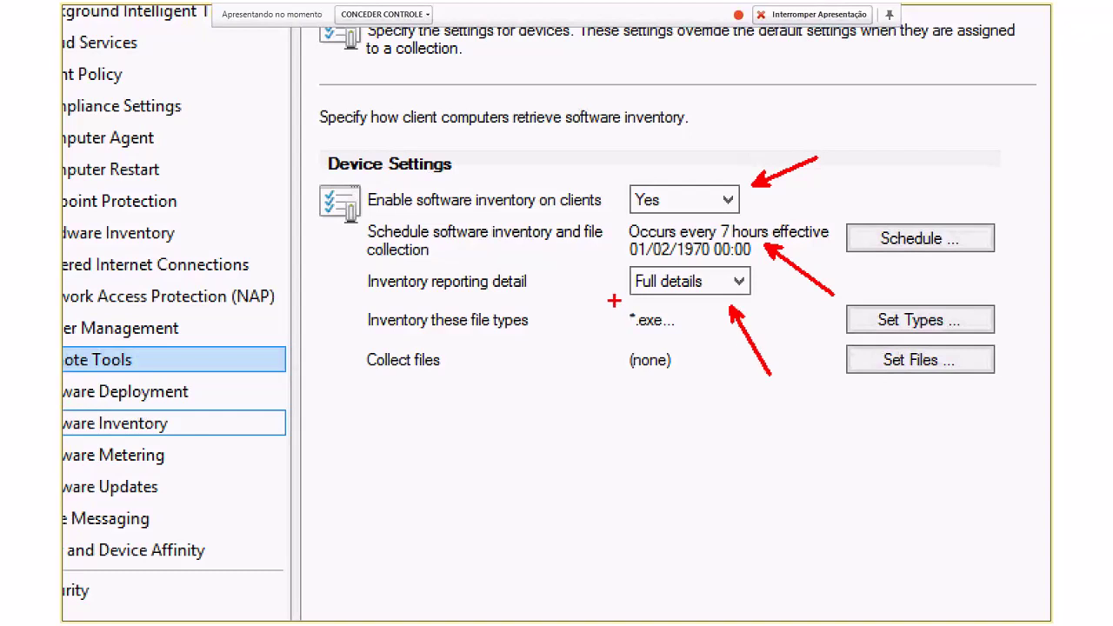
{"action": "left_click_drag", "start_coordinate": [614, 300], "coordinate": [704, 340]}
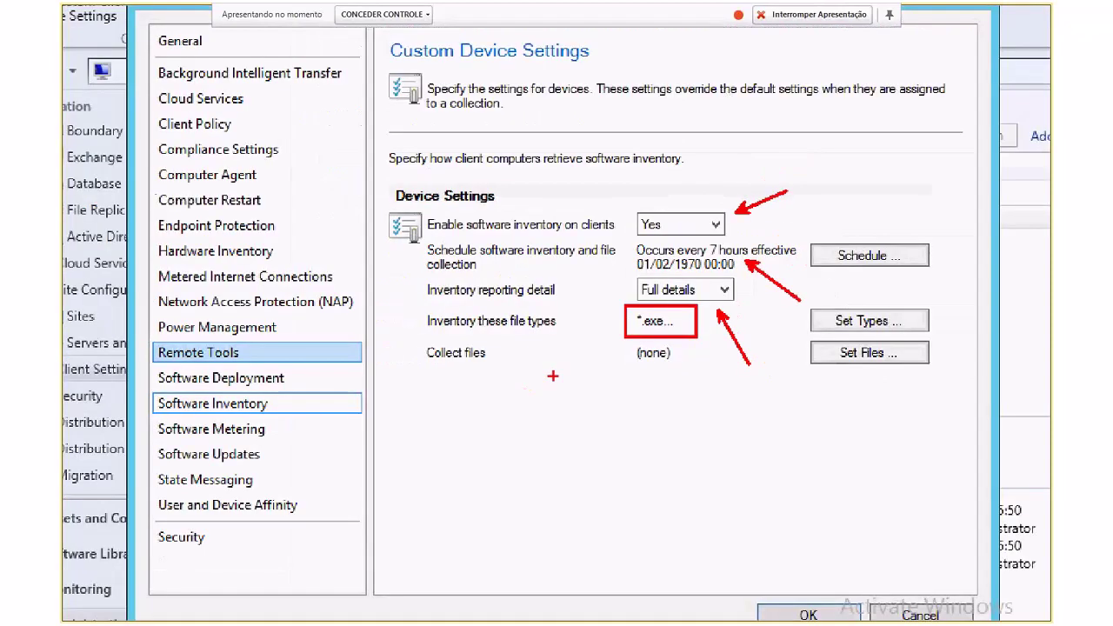
{"action": "key", "text": "Escape"}
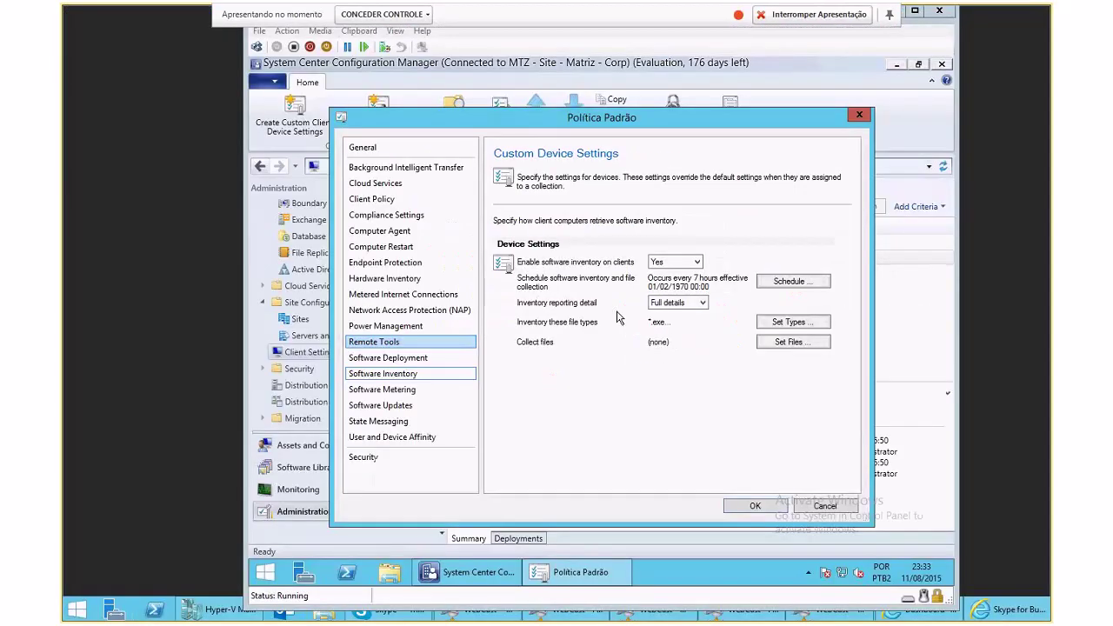
{"action": "left_click", "coordinate": [821, 504]}
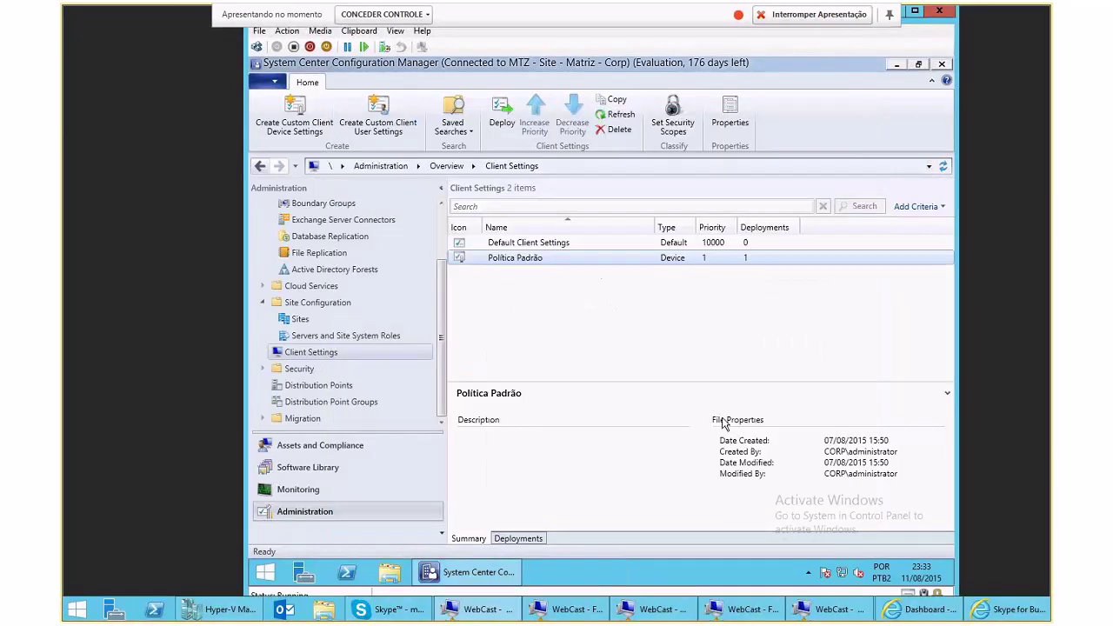
Show the deployments of Política Padrão and the Devices list in Assets and Compliance
{"action": "left_click", "coordinate": [525, 539]}
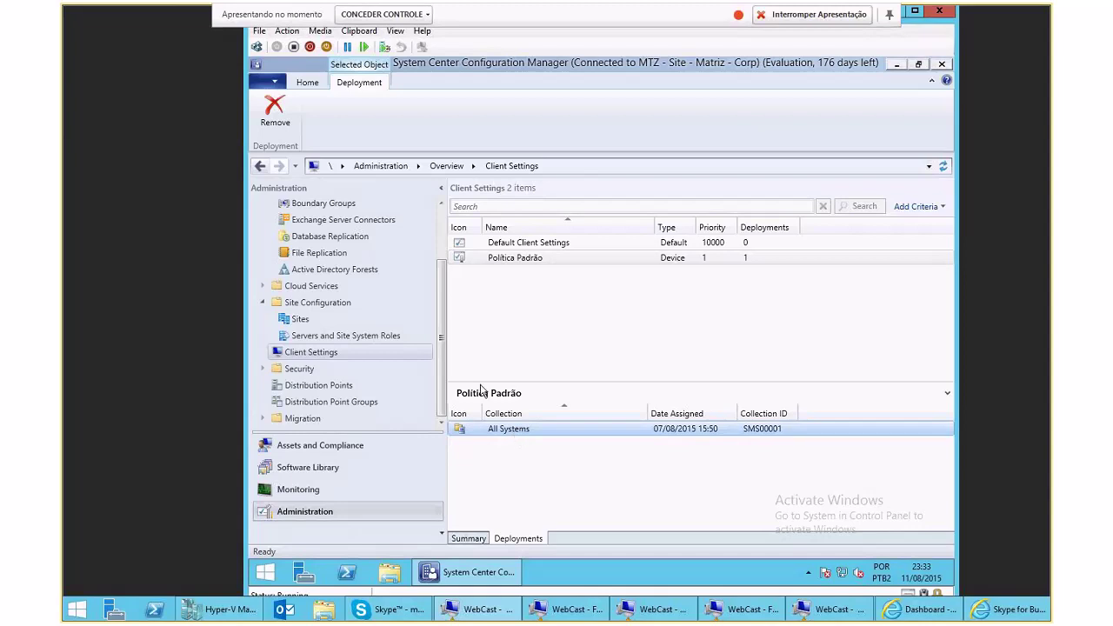
{"action": "left_click", "coordinate": [331, 447]}
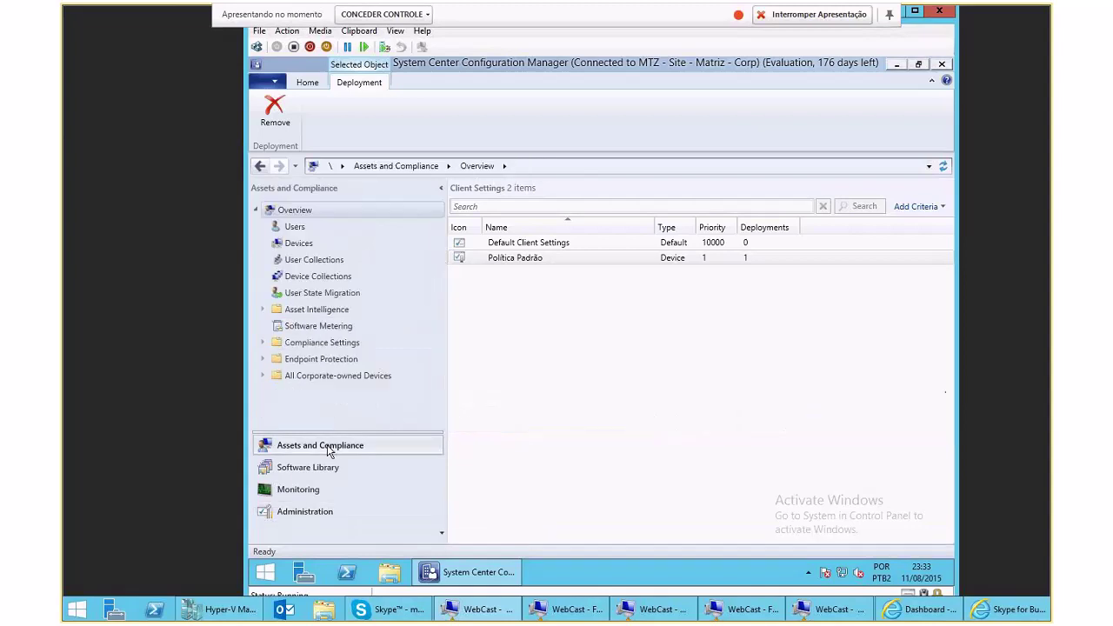
{"action": "left_click", "coordinate": [297, 245]}
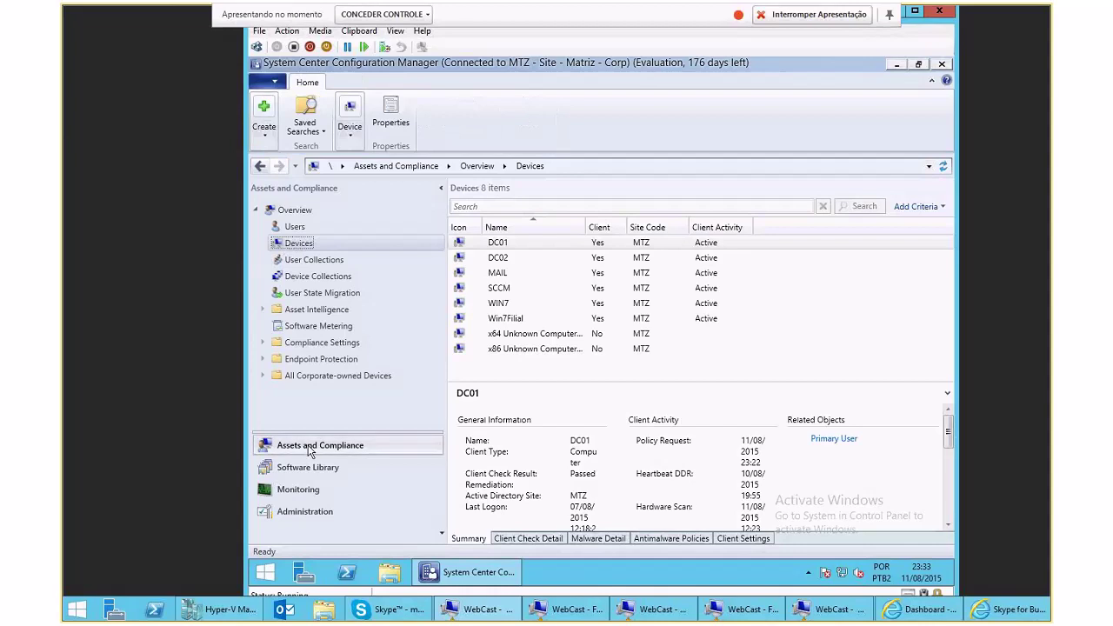
{"action": "left_click", "coordinate": [306, 514]}
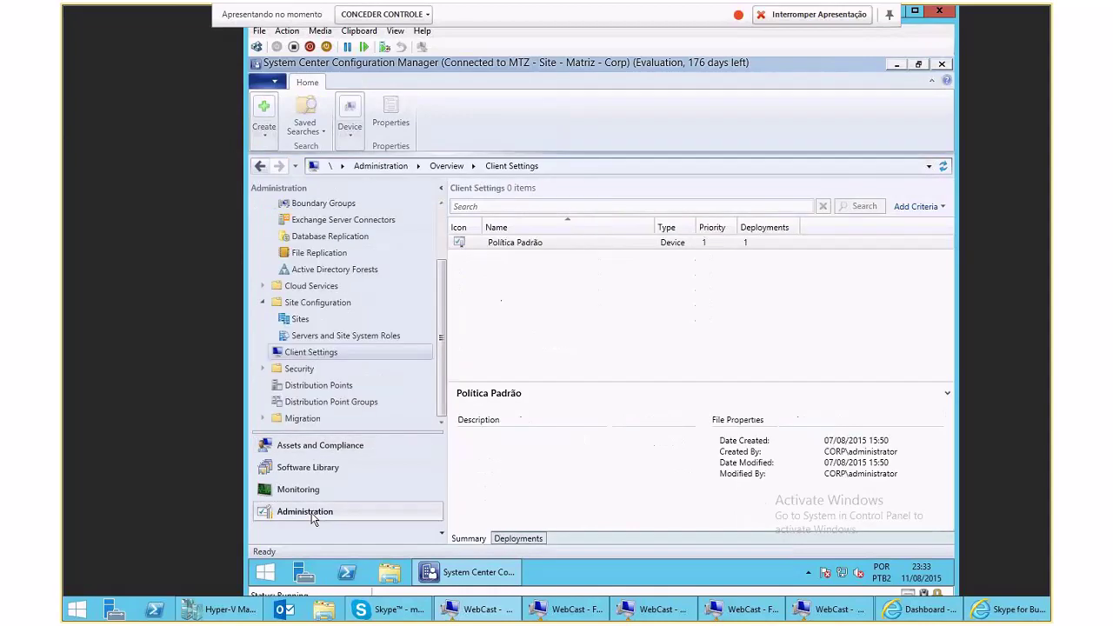
{"action": "left_click", "coordinate": [317, 447]}
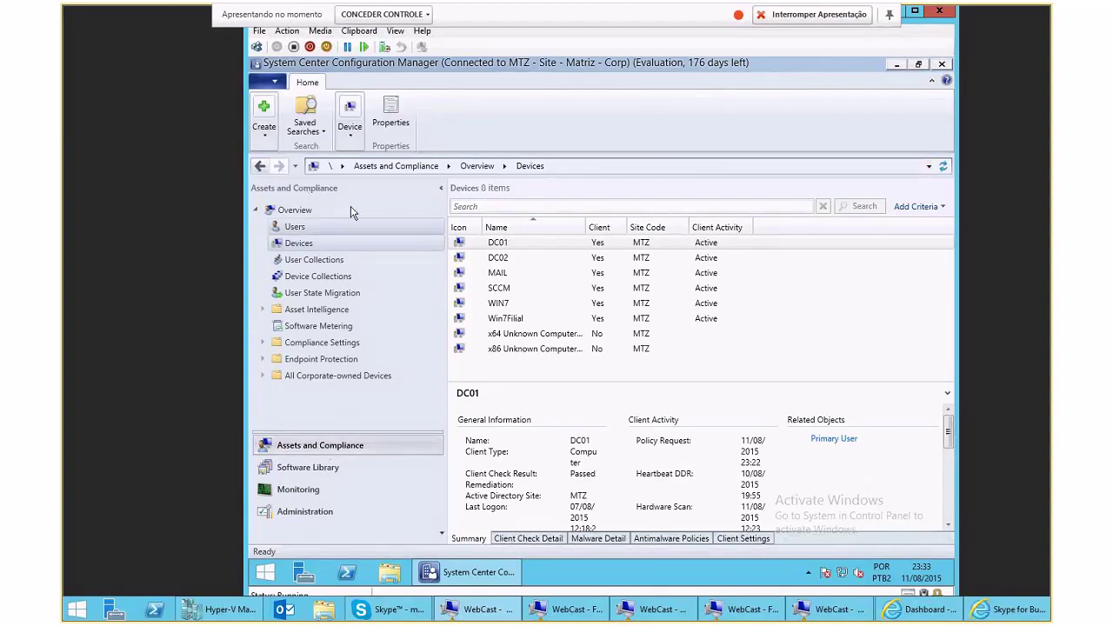
Search Users for "adm", widen the Name column, and list CORP\Administrator's primary devices, selecting all of them
{"action": "left_click", "coordinate": [305, 229]}
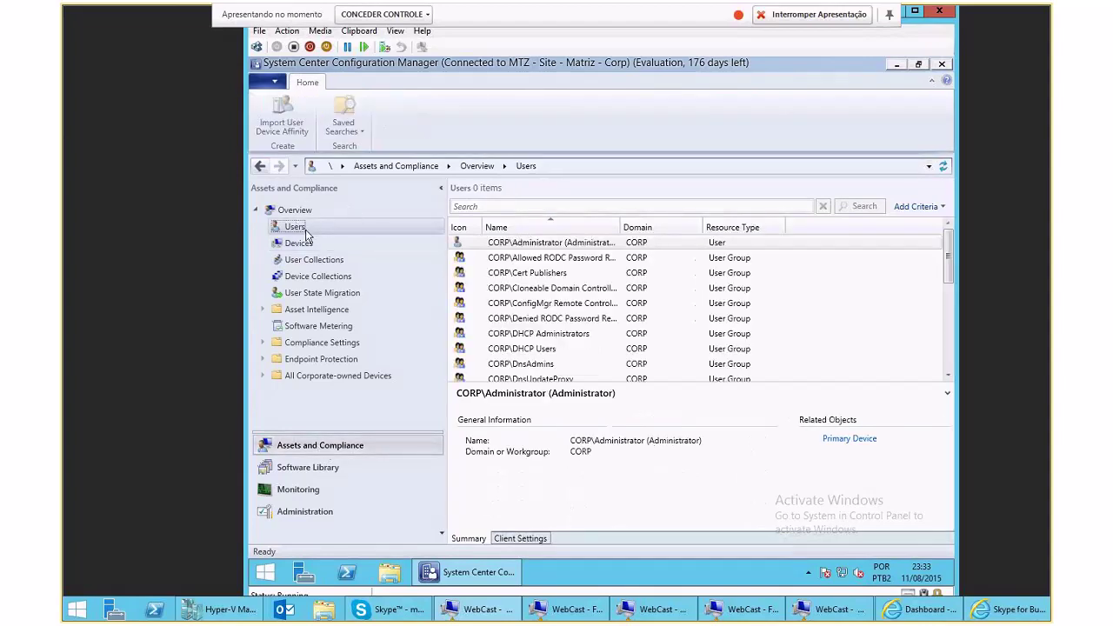
{"action": "left_click", "coordinate": [480, 207]}
{"action": "type", "text": "adm"}
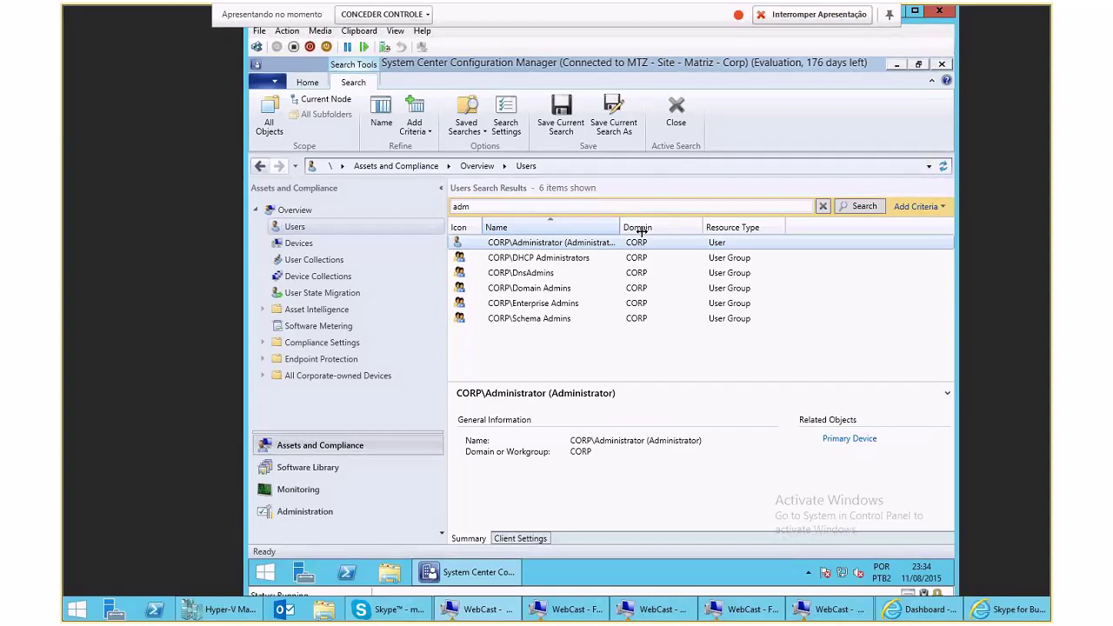
{"action": "left_click_drag", "start_coordinate": [640, 230], "coordinate": [679, 228]}
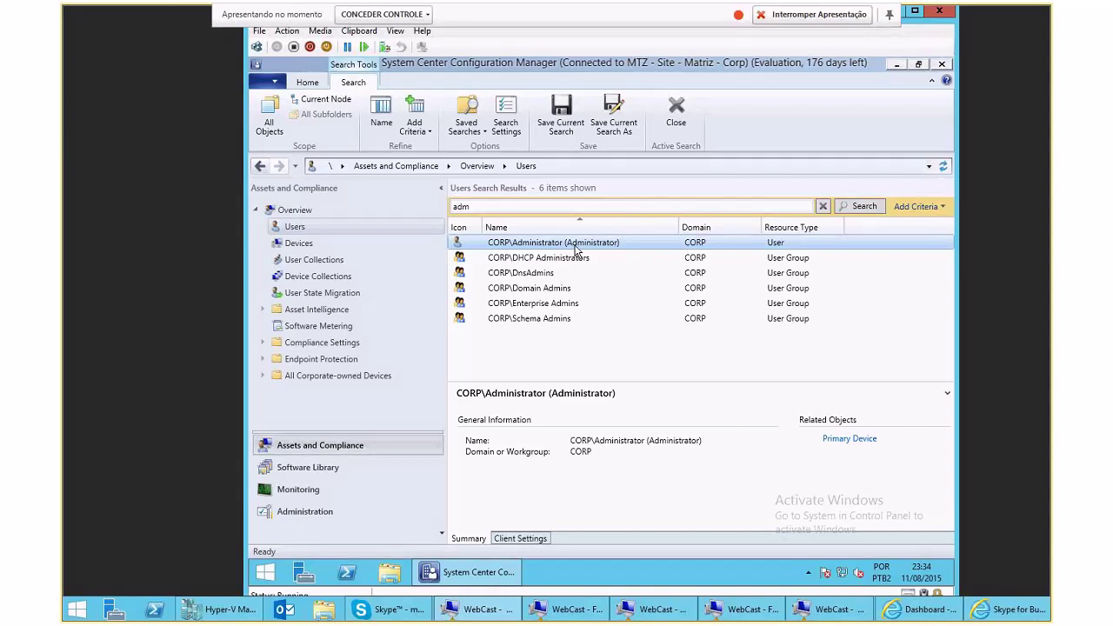
{"action": "left_click", "coordinate": [851, 440]}
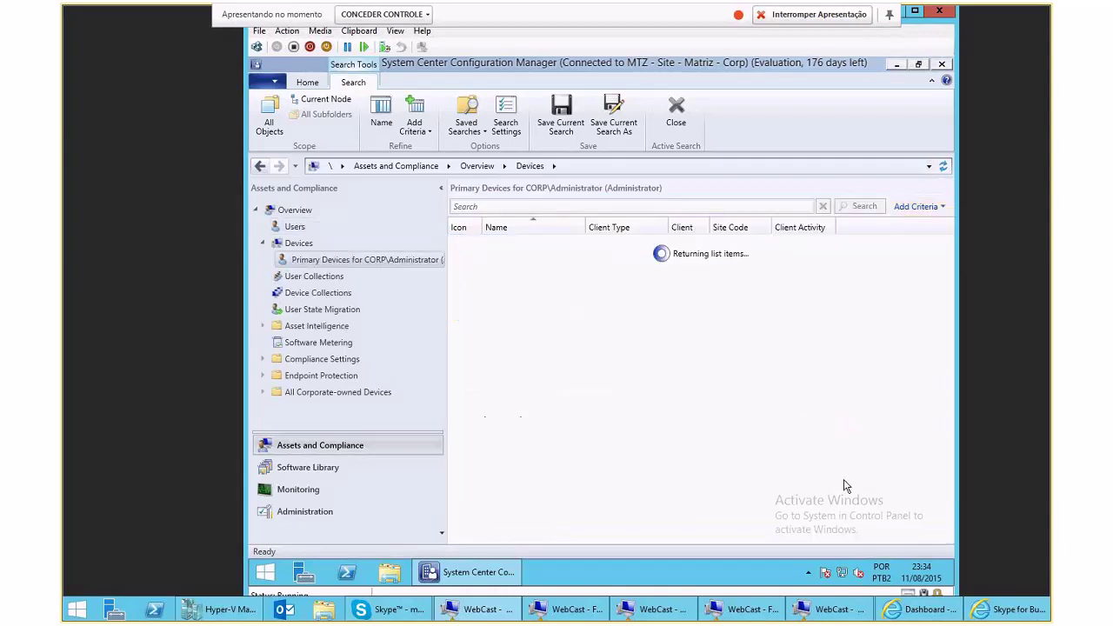
{"action": "left_click", "coordinate": [498, 287], "text": "shift"}
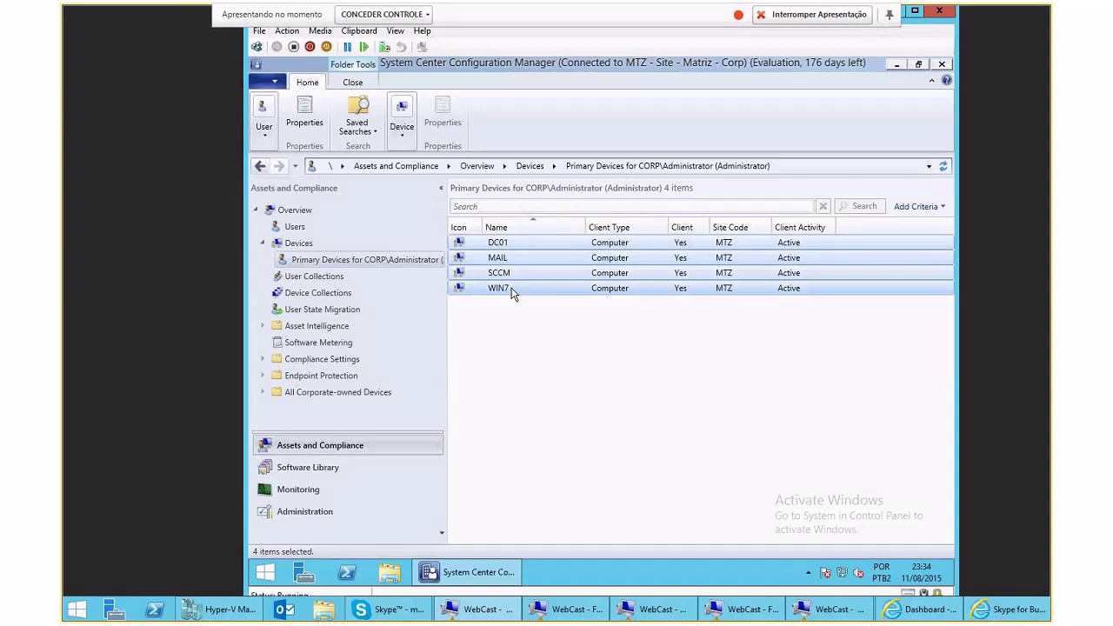
Search Users for "admi" and reopen the list of primary devices for CORP\Administrator
{"action": "left_click", "coordinate": [359, 224]}
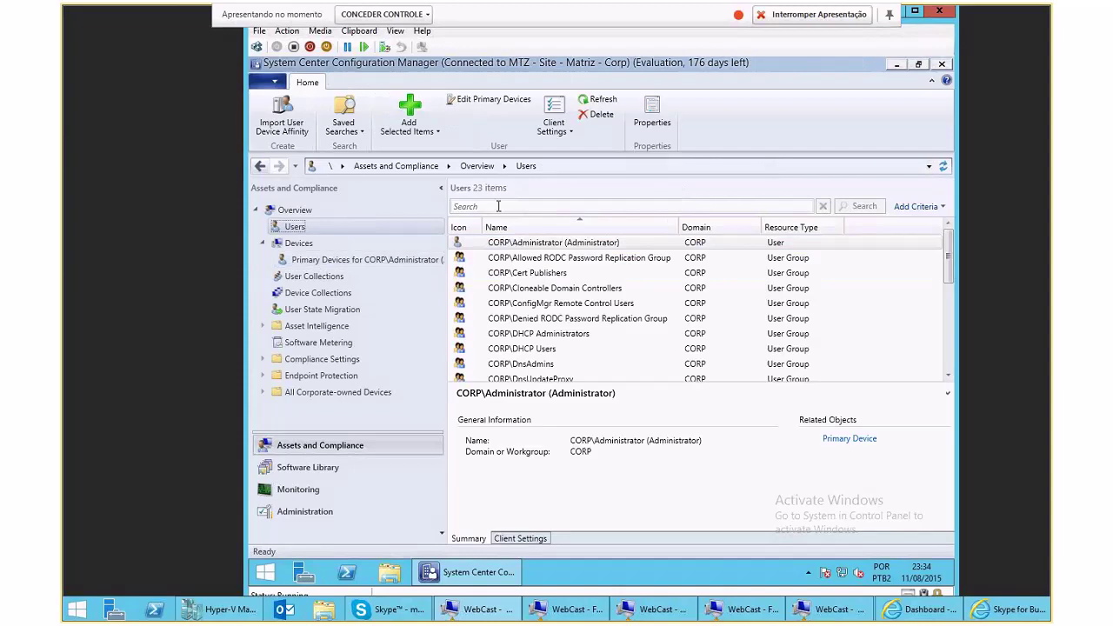
{"action": "left_click", "coordinate": [498, 206]}
{"action": "type", "text": "admi"}
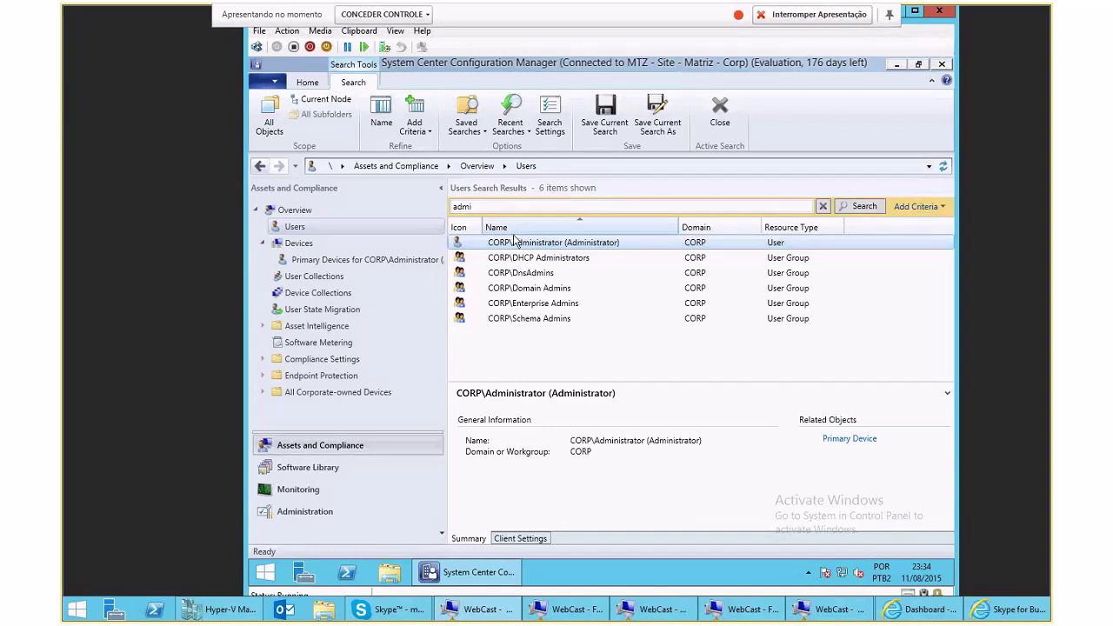
{"action": "left_click", "coordinate": [851, 439]}
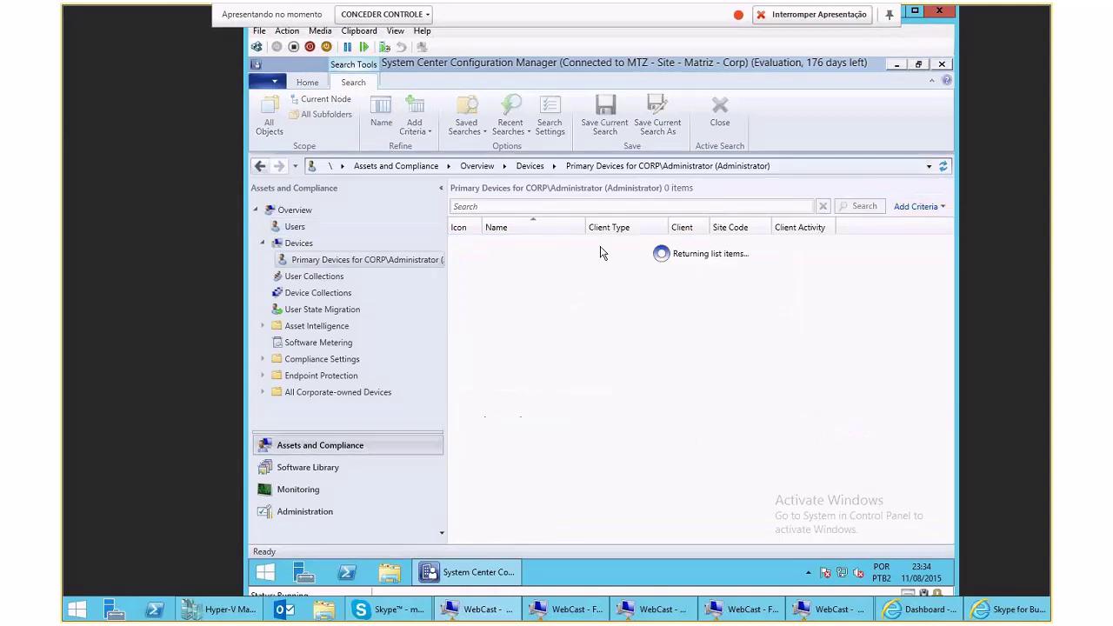
Examine the management actions available for the primary device DC01 without running any
{"action": "left_click", "coordinate": [522, 248]}
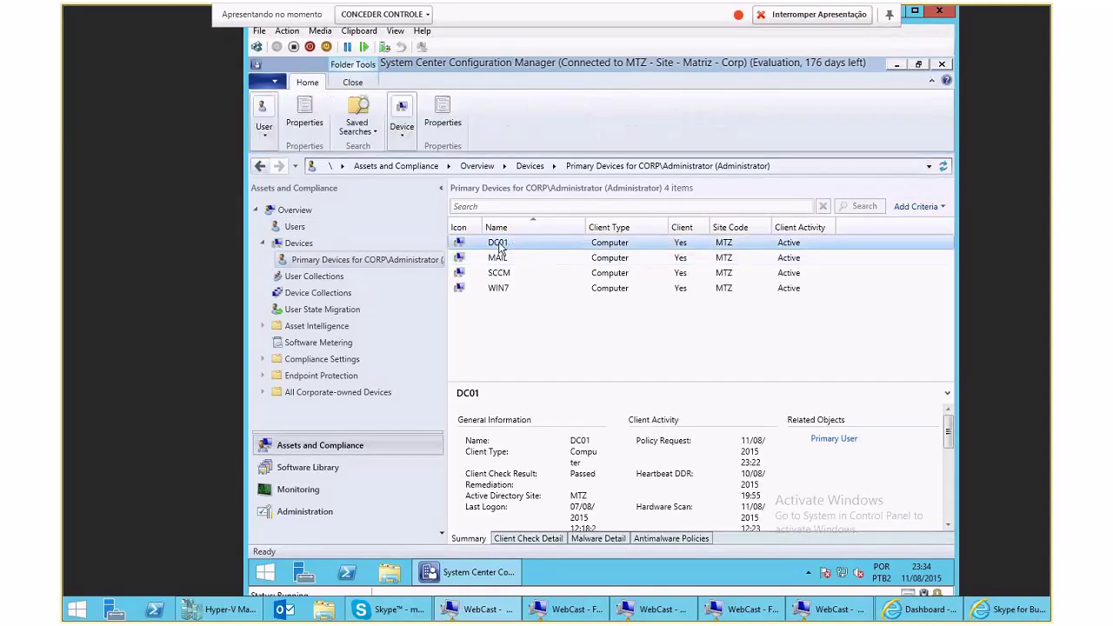
{"action": "right_click", "coordinate": [500, 245]}
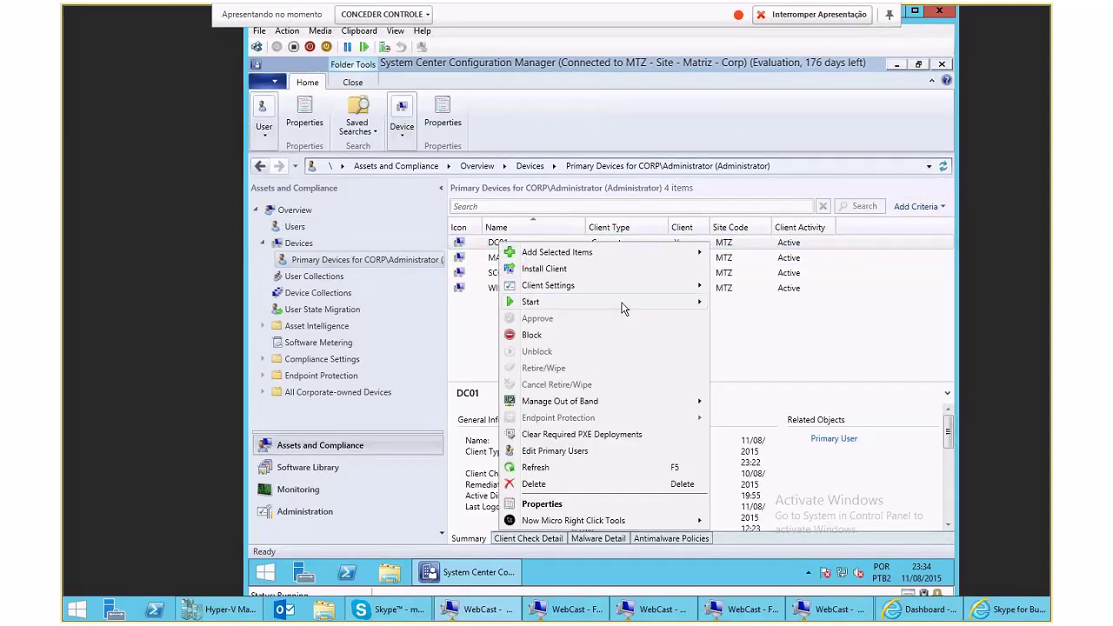
{"action": "mouse_move", "coordinate": [623, 308]}
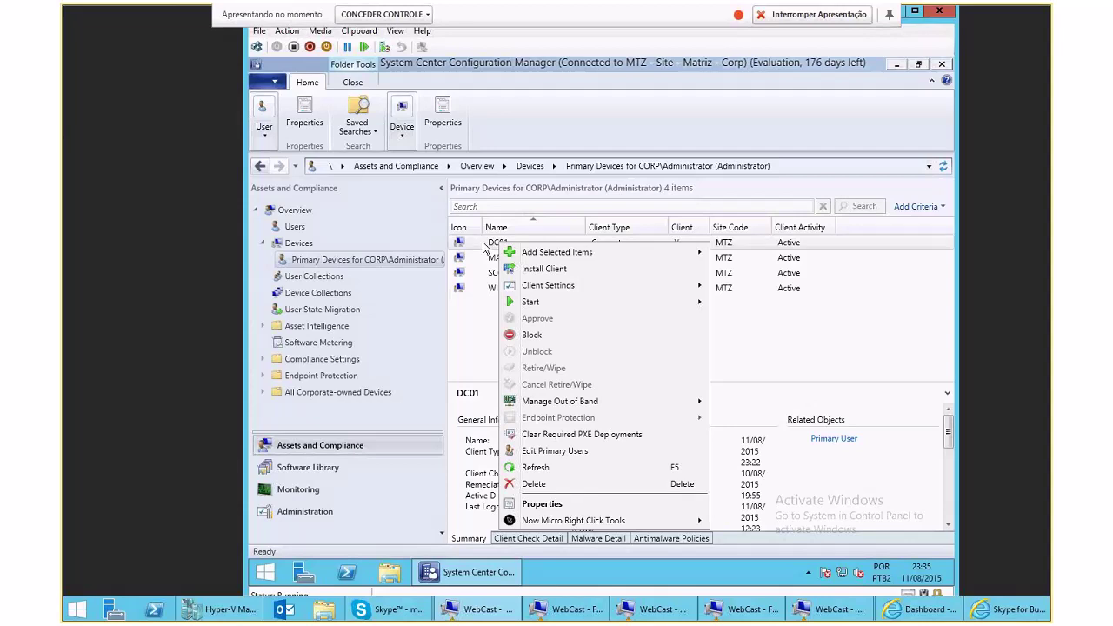
{"action": "key", "text": "Escape"}
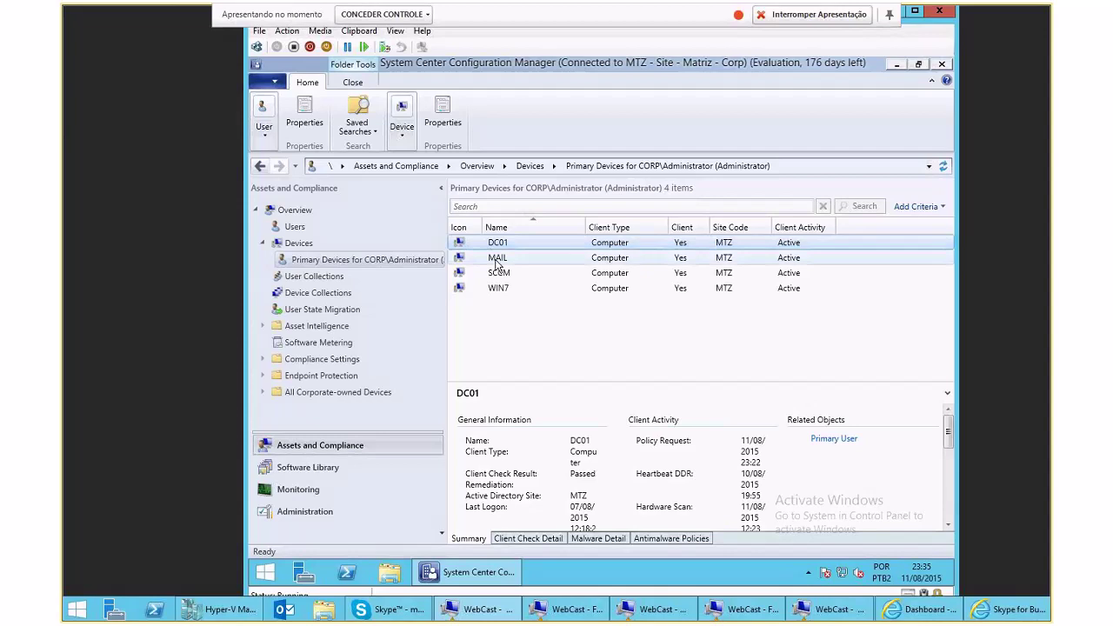
Show the primary users of WIN7 and select CORP\Administrator among them
{"action": "left_click", "coordinate": [500, 288]}
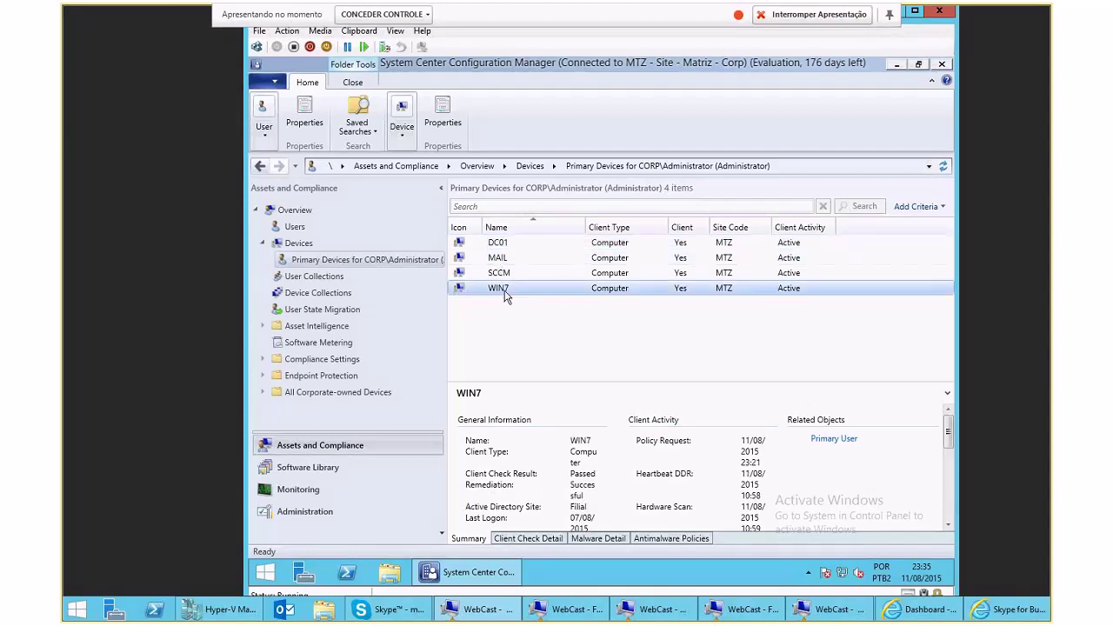
{"action": "left_click", "coordinate": [844, 442]}
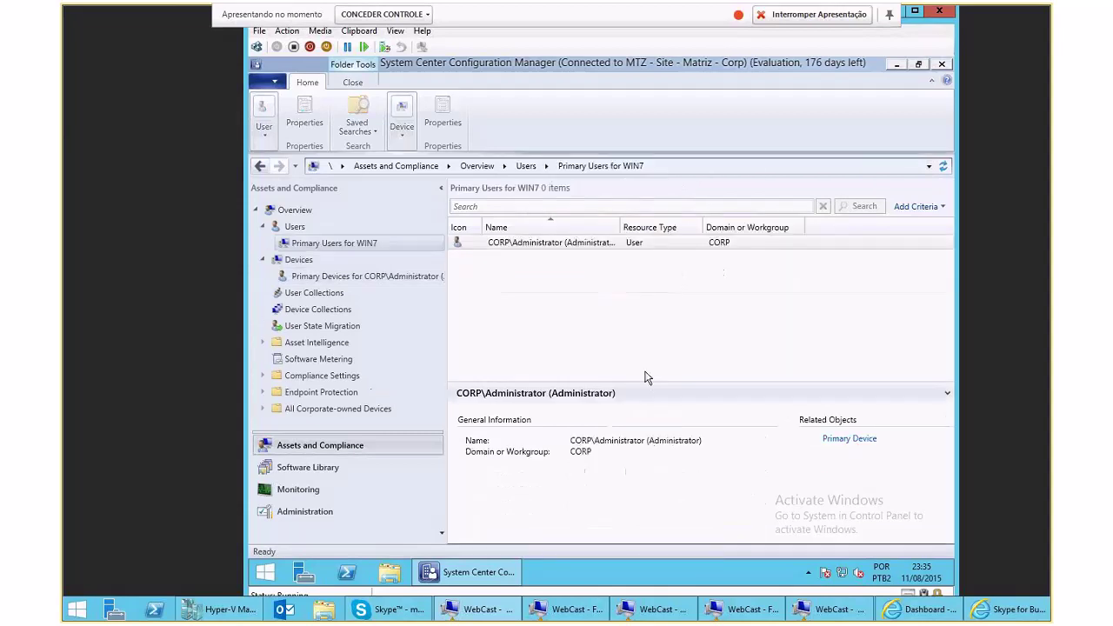
{"action": "left_click", "coordinate": [567, 245]}
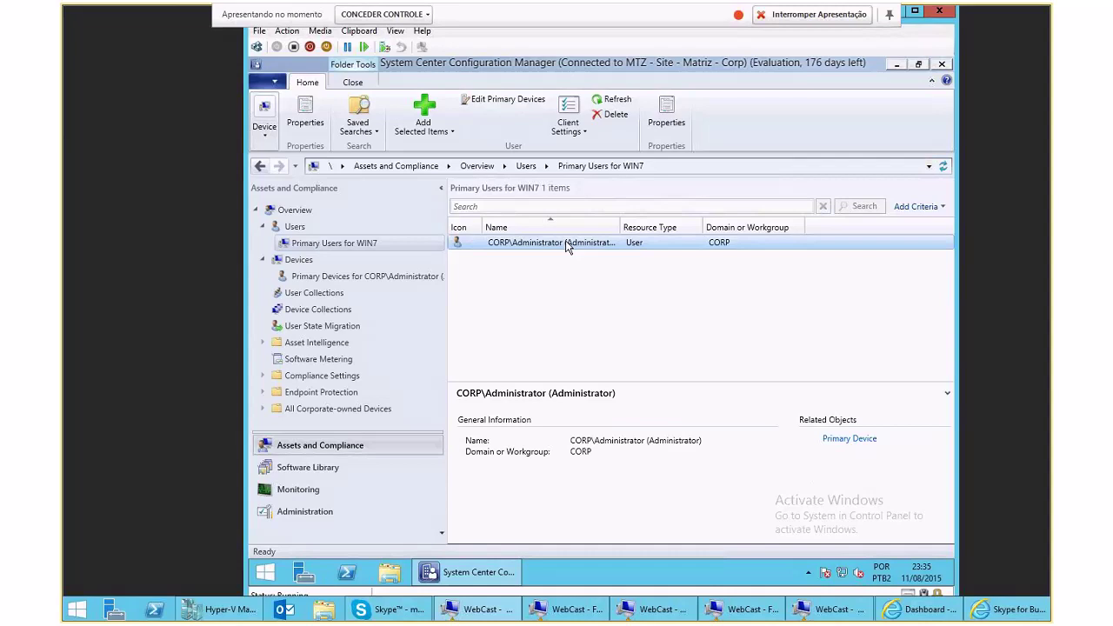
Remove DC01, MAIL and SCCM from CORP\Administrator's primary devices, keeping only WIN7
{"action": "left_click", "coordinate": [497, 101]}
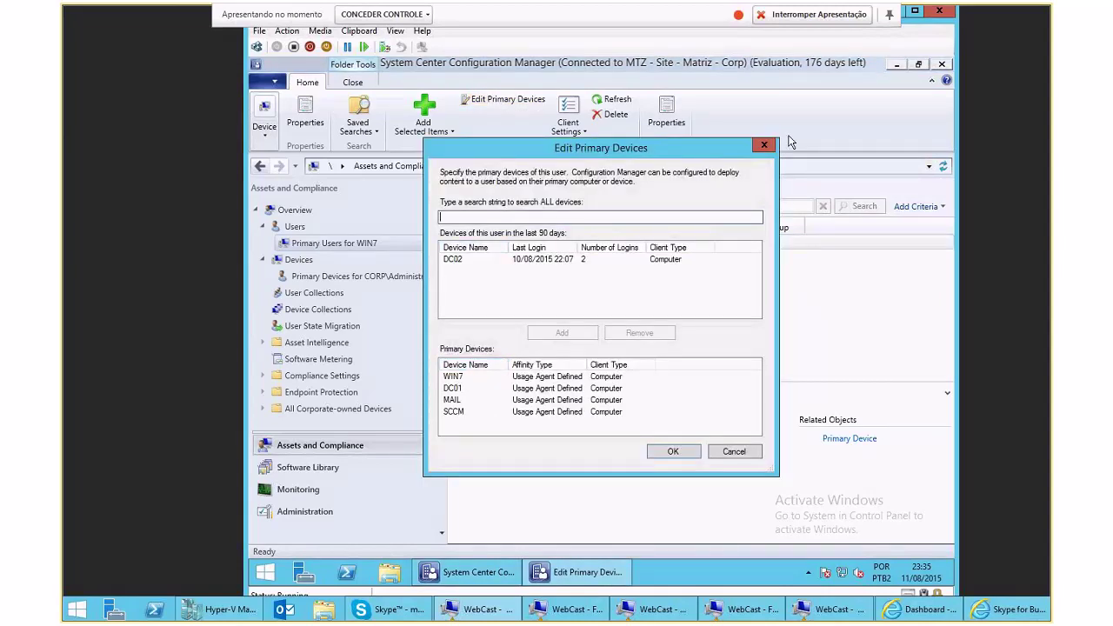
{"action": "left_click", "coordinate": [763, 144]}
{"action": "left_click", "coordinate": [502, 101]}
{"action": "left_click", "coordinate": [506, 387]}
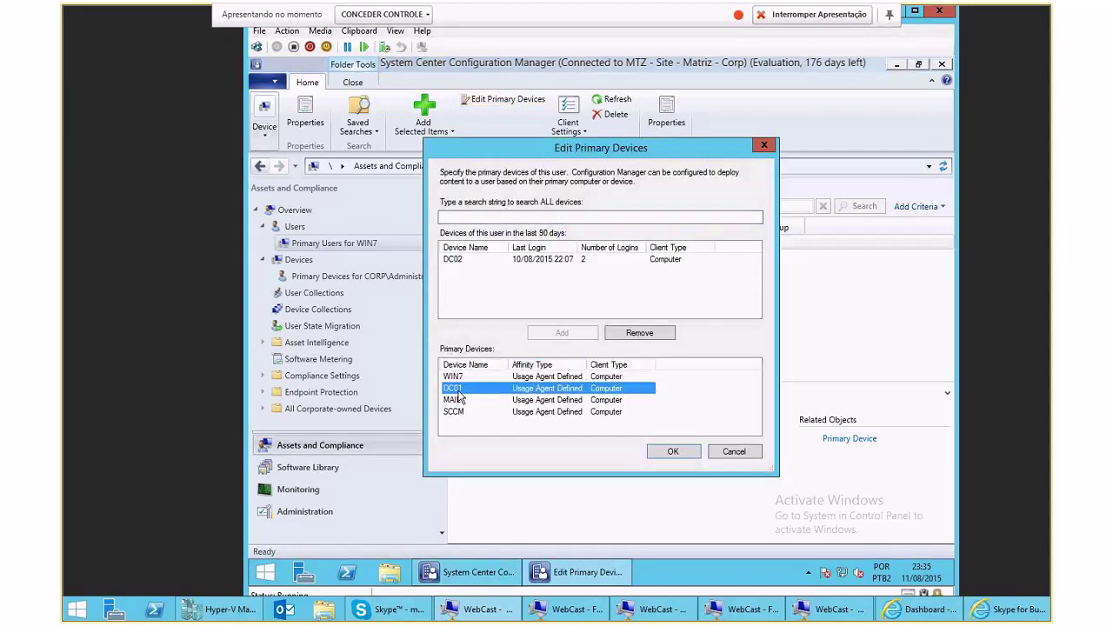
{"action": "double_click", "coordinate": [641, 335]}
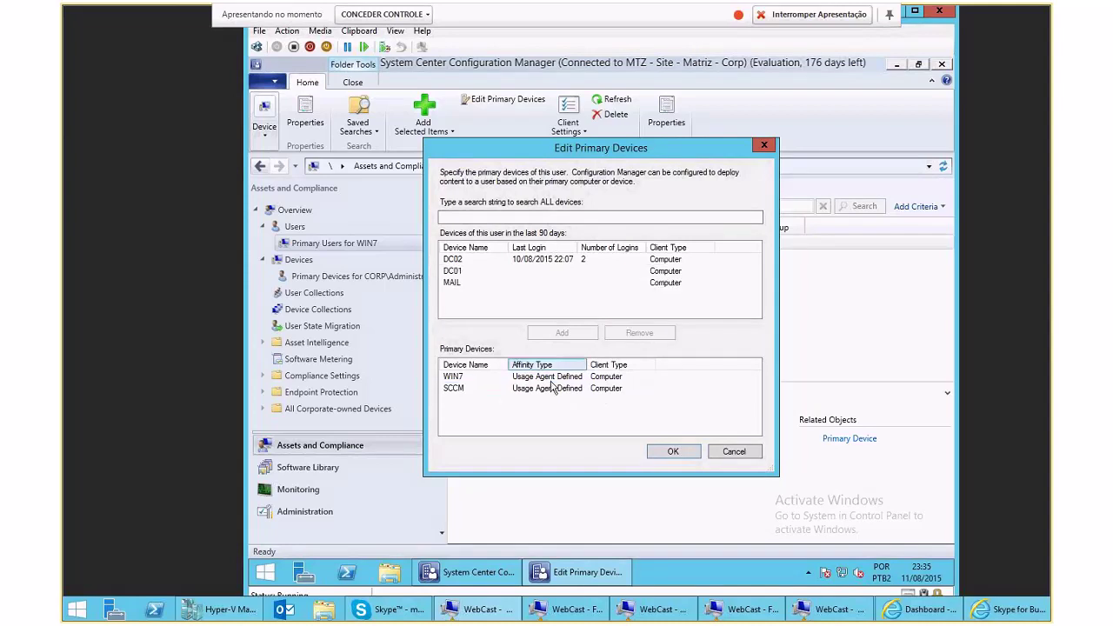
{"action": "left_click", "coordinate": [490, 387]}
{"action": "left_click", "coordinate": [641, 333]}
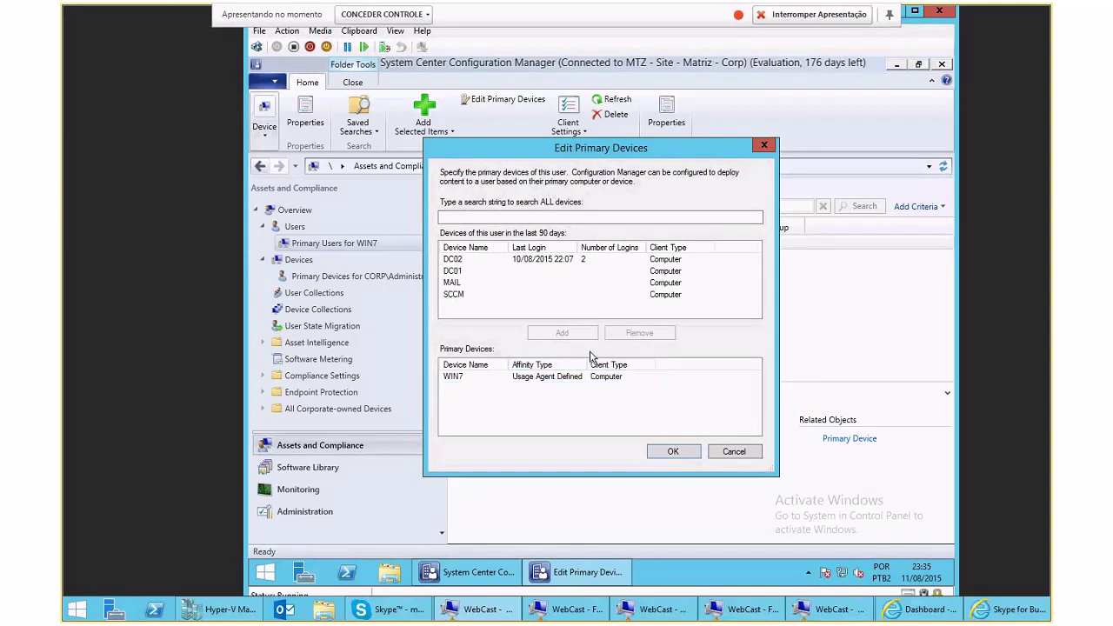
{"action": "left_click", "coordinate": [454, 376]}
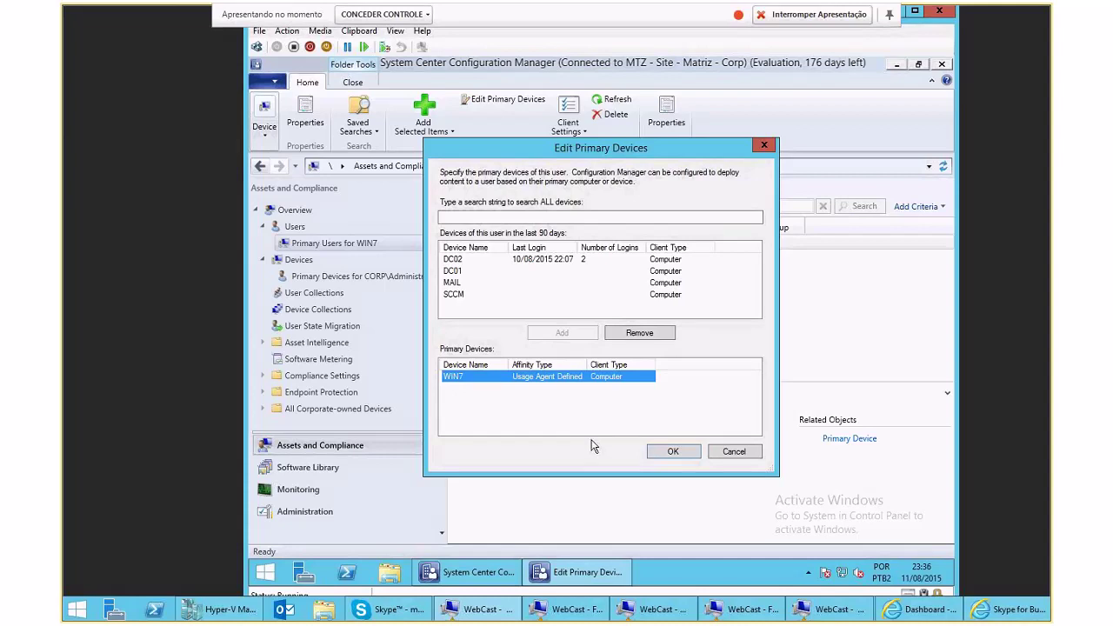
{"action": "key", "text": "Return"}
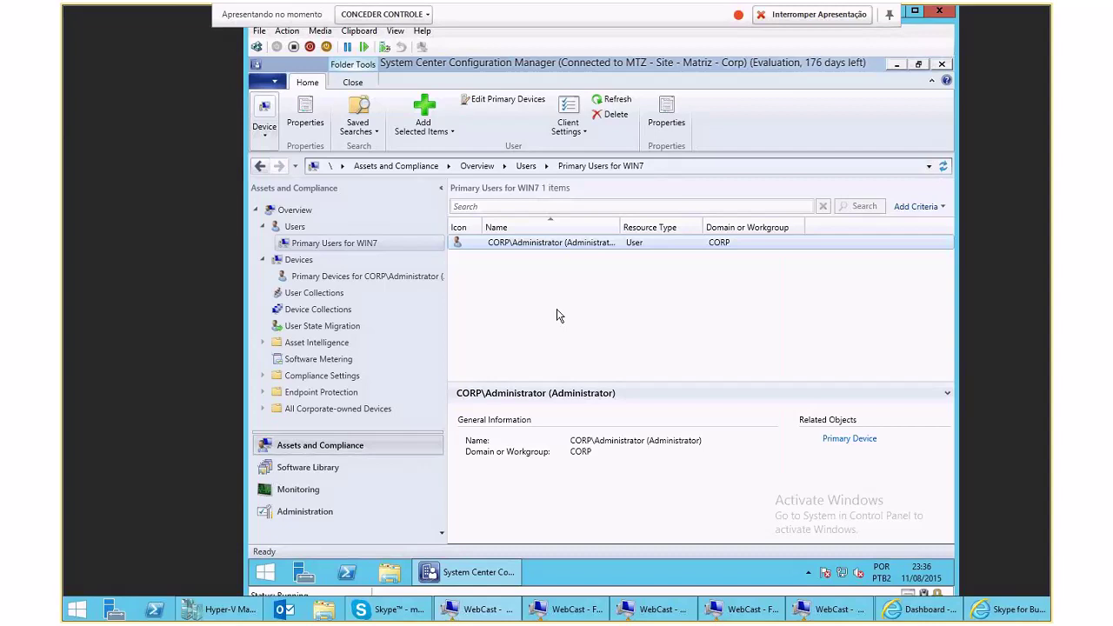
From the Users list, open the Now Micro Right Click Tools password change window for CORP\Administrator
{"action": "left_click", "coordinate": [302, 261]}
{"action": "left_click", "coordinate": [287, 226]}
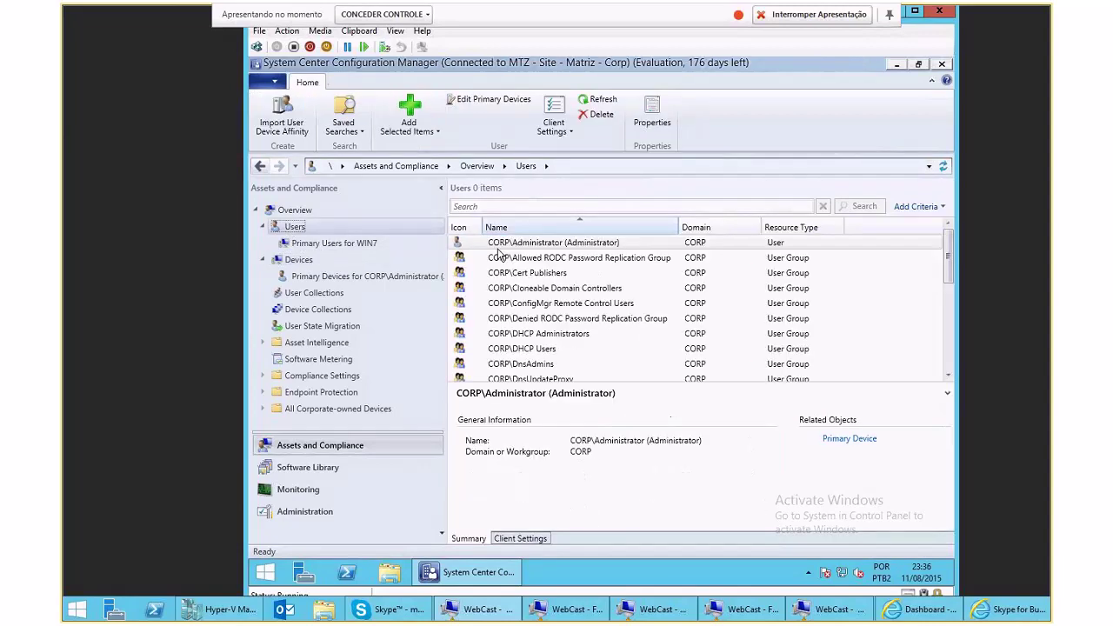
{"action": "left_click", "coordinate": [528, 244]}
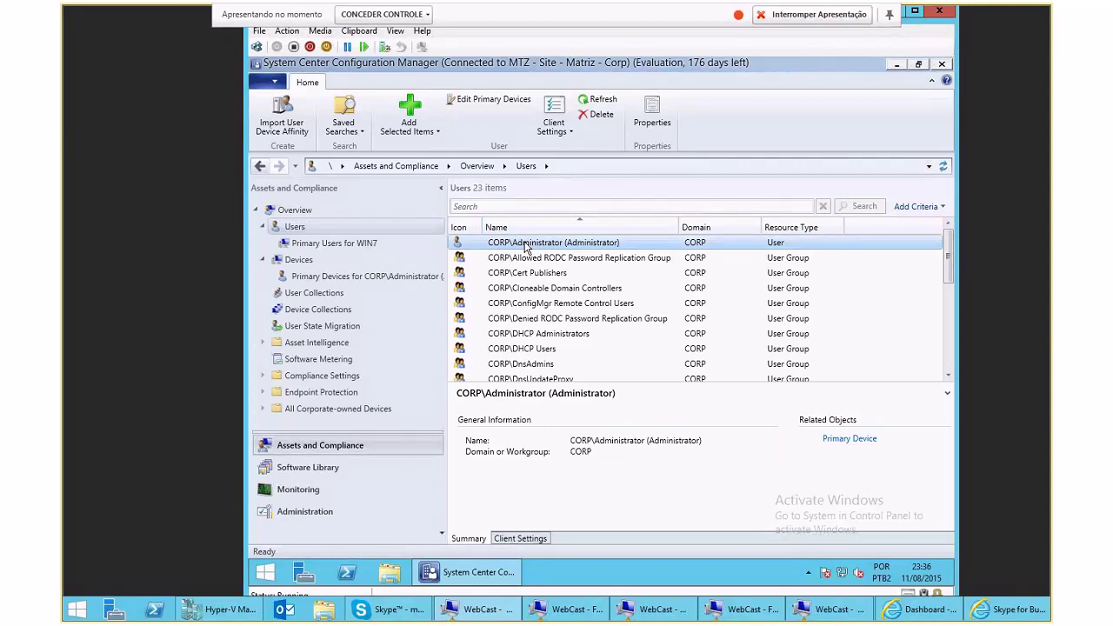
{"action": "right_click", "coordinate": [525, 248]}
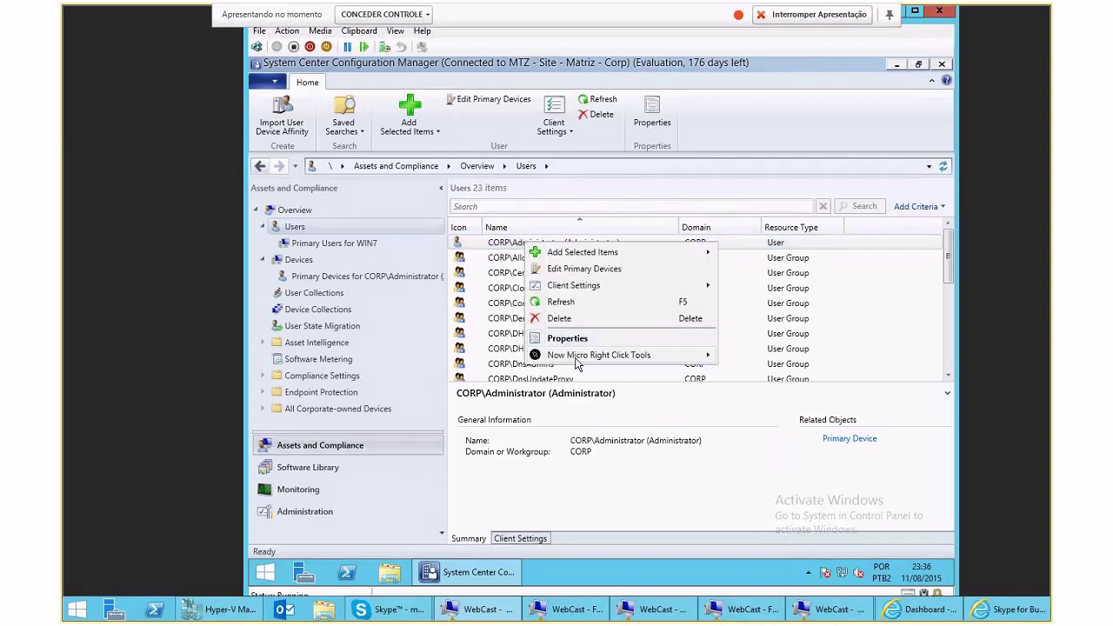
{"action": "mouse_move", "coordinate": [575, 359]}
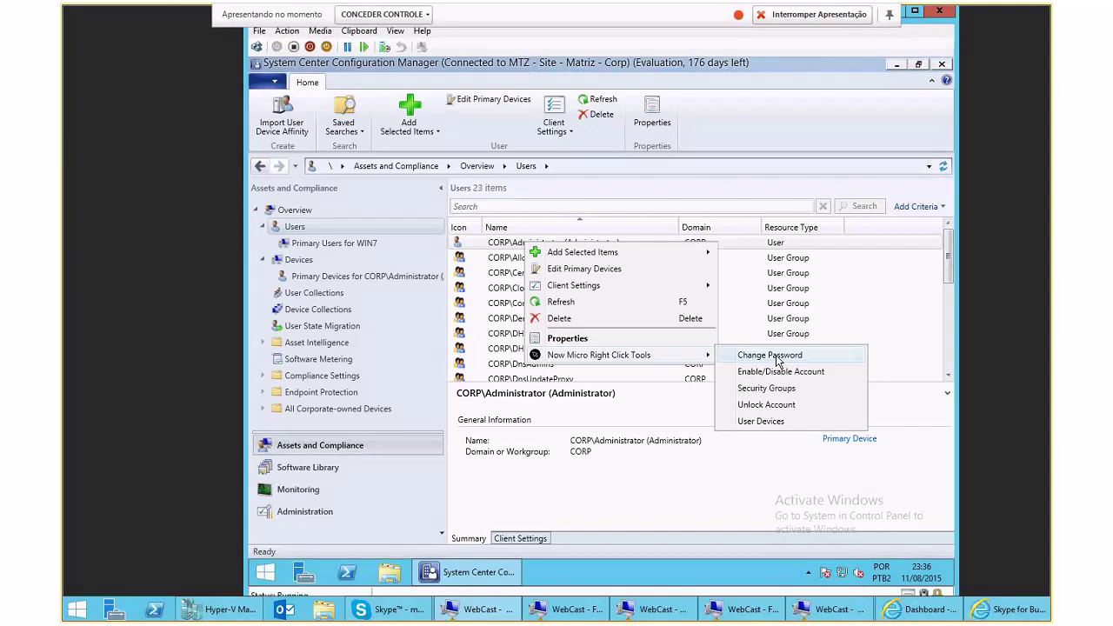
{"action": "left_click", "coordinate": [774, 356]}
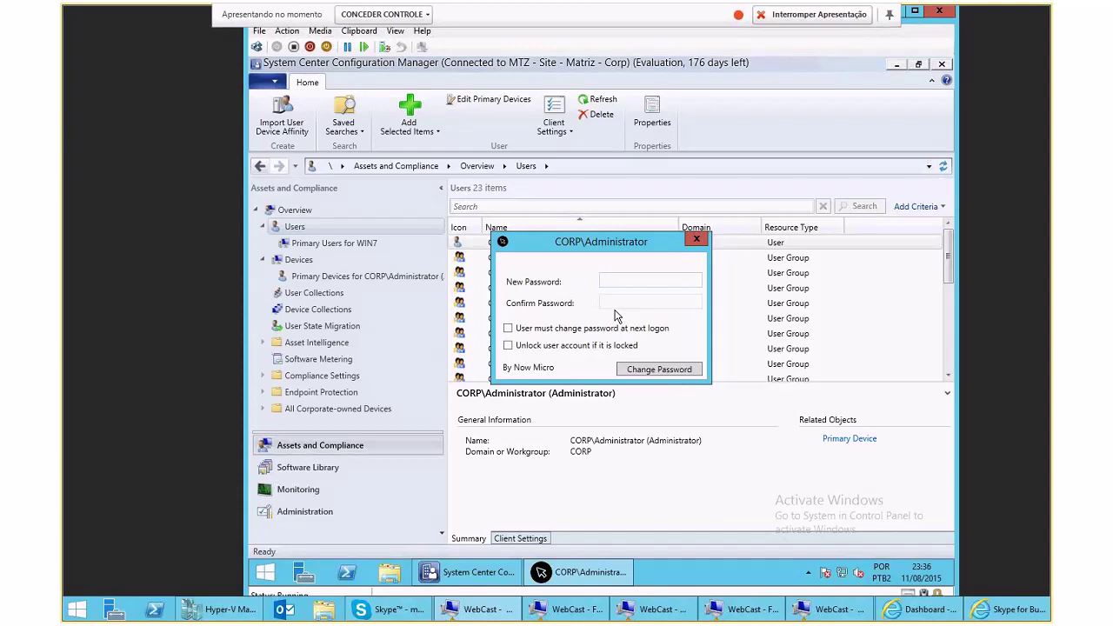
Close the password change window without applying anything and examine the Now Micro Right Click Tools account actions for CORP\Administrator
{"action": "left_click", "coordinate": [508, 346]}
{"action": "left_click", "coordinate": [697, 238]}
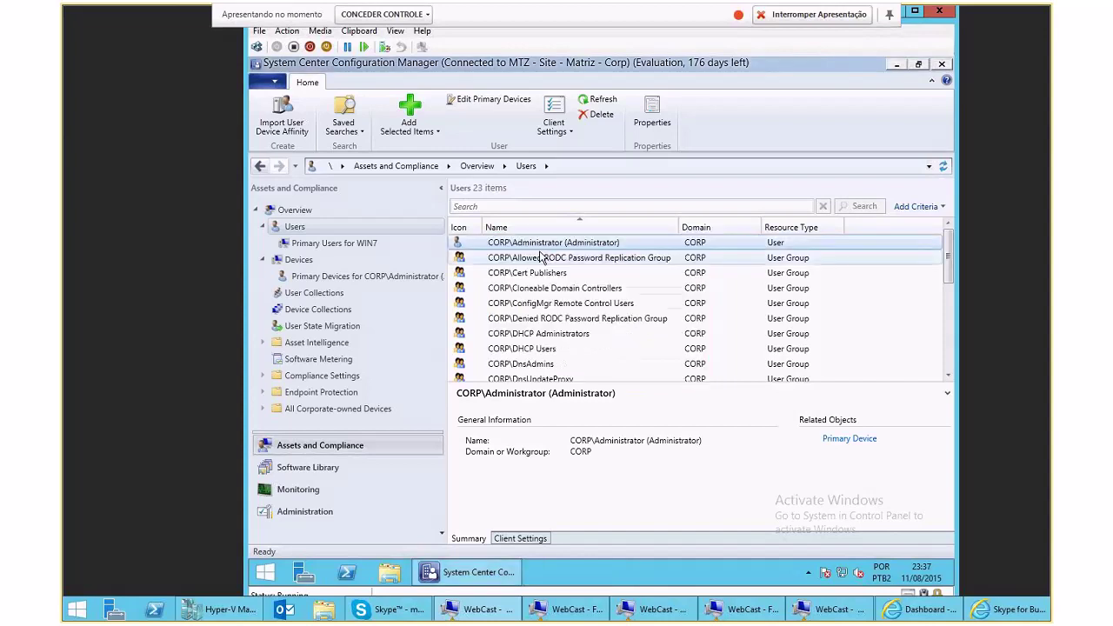
{"action": "right_click", "coordinate": [540, 245]}
{"action": "mouse_move", "coordinate": [654, 359]}
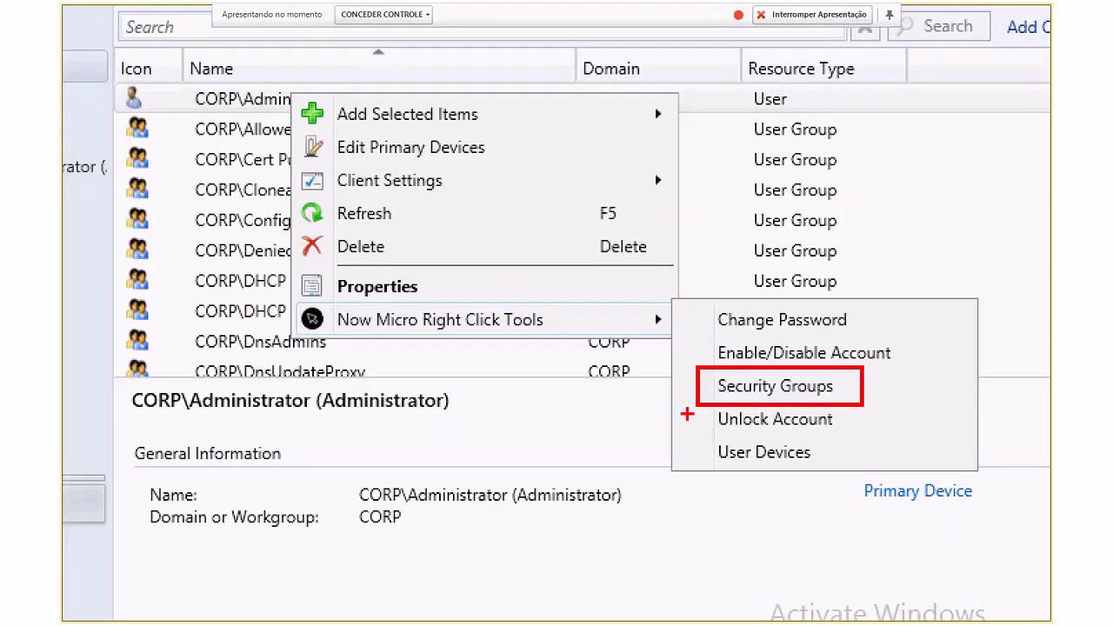
{"action": "mouse_move", "coordinate": [697, 403]}
{"action": "left_mouse_down"}
{"action": "mouse_move", "coordinate": [896, 433]}
{"action": "mouse_move", "coordinate": [848, 426]}
{"action": "left_mouse_up"}
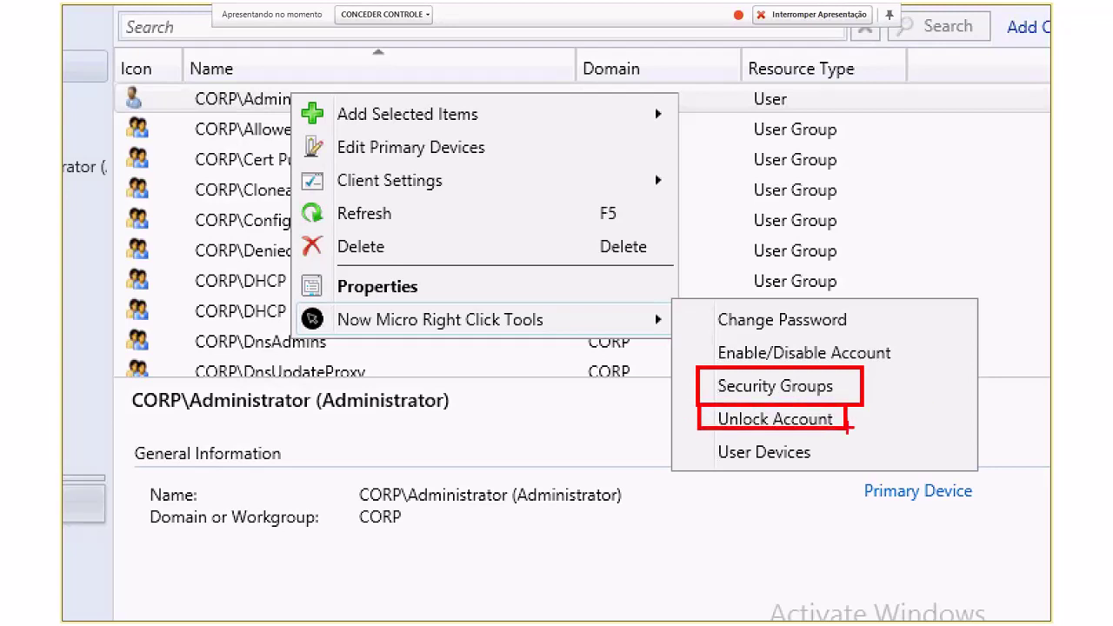
{"action": "mouse_move", "coordinate": [299, 303]}
{"action": "left_mouse_down"}
{"action": "mouse_move", "coordinate": [405, 328]}
{"action": "mouse_move", "coordinate": [595, 338]}
{"action": "left_mouse_up"}
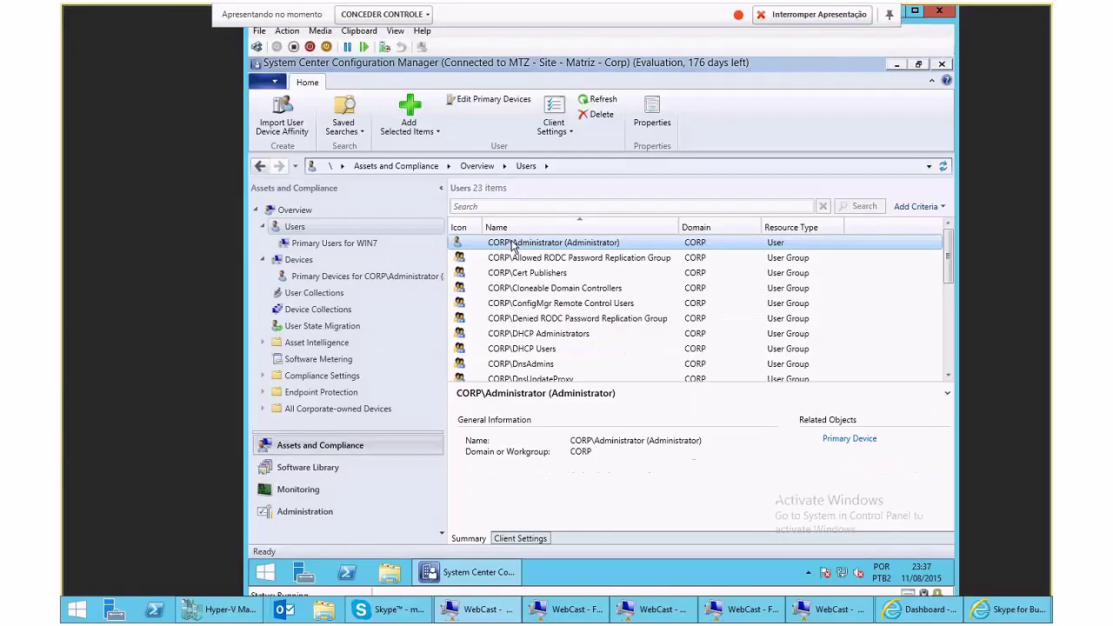
Start a Configuration Manager Remote Control session to DC01 from the Devices list
{"action": "left_click", "coordinate": [298, 259]}
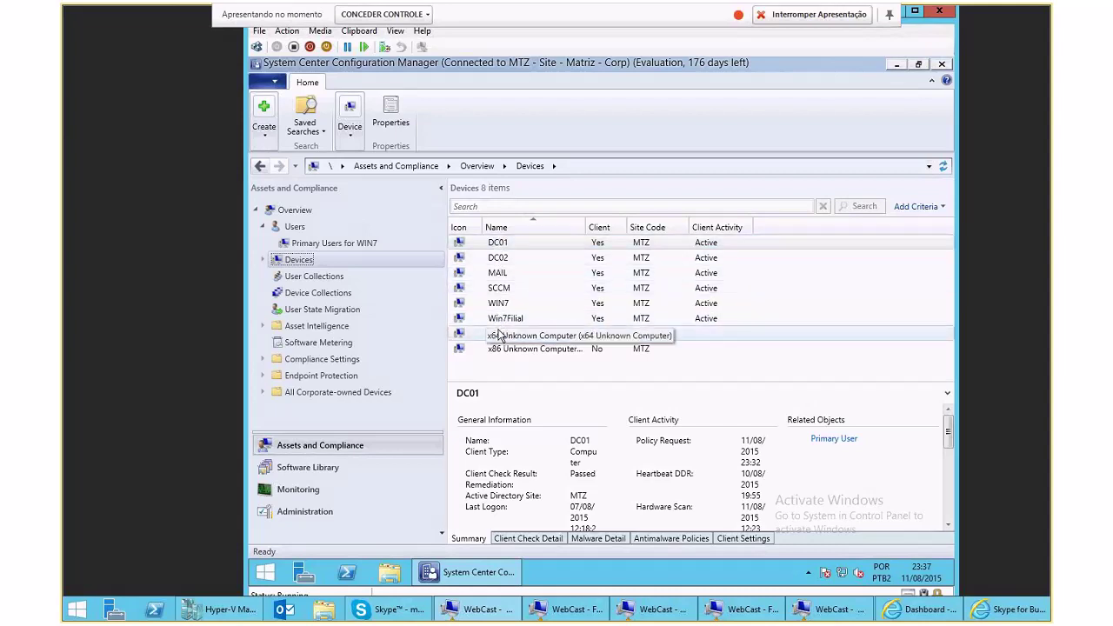
{"action": "left_click", "coordinate": [498, 246]}
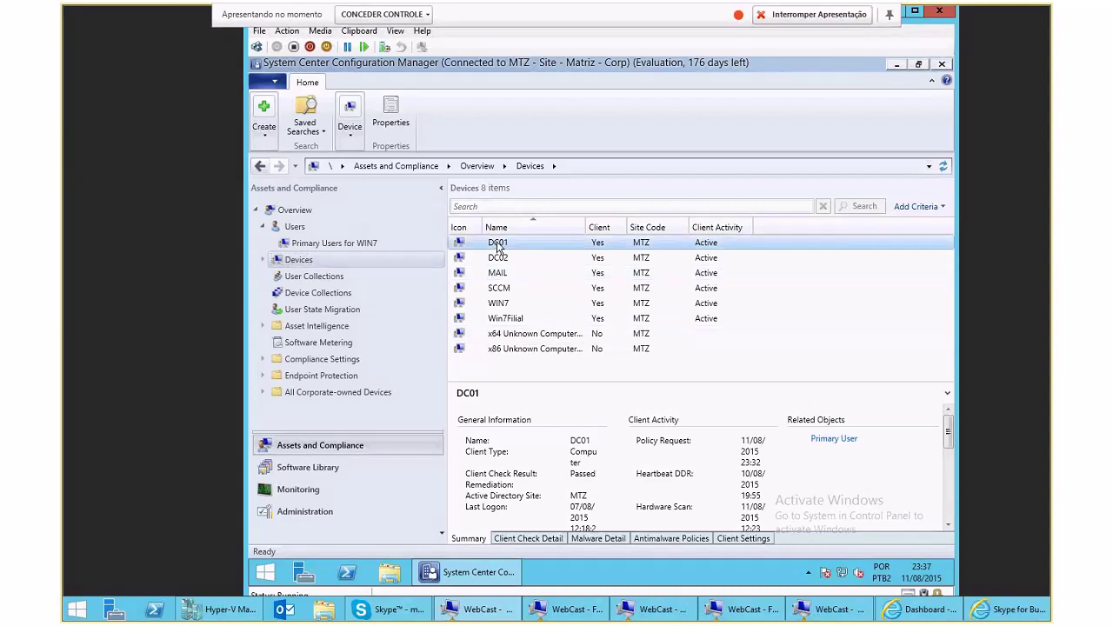
{"action": "right_click", "coordinate": [497, 248]}
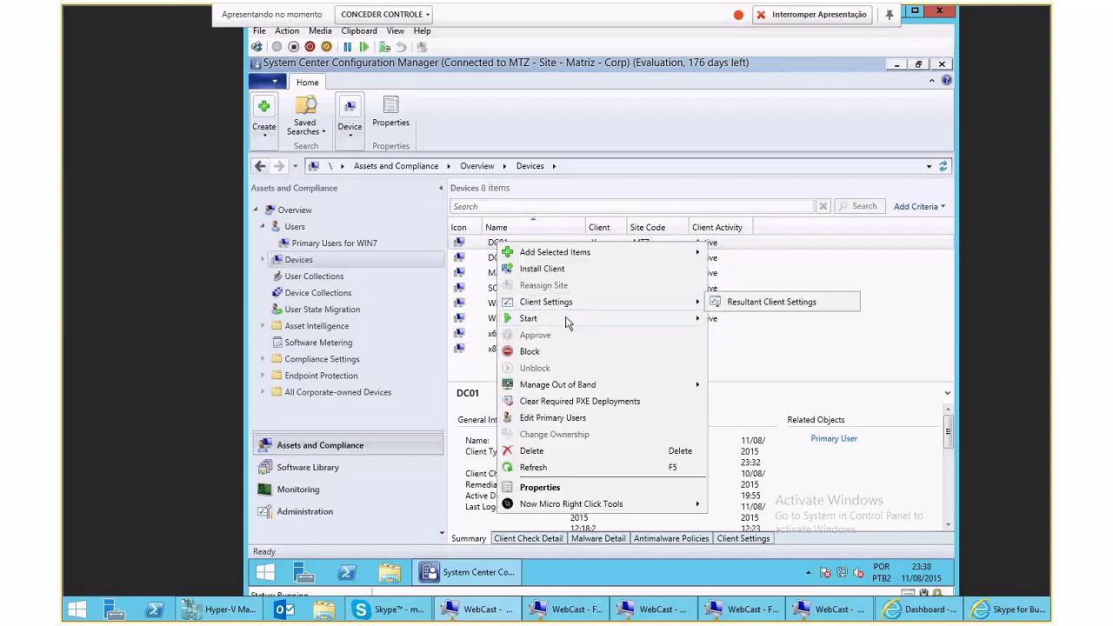
{"action": "mouse_move", "coordinate": [566, 321]}
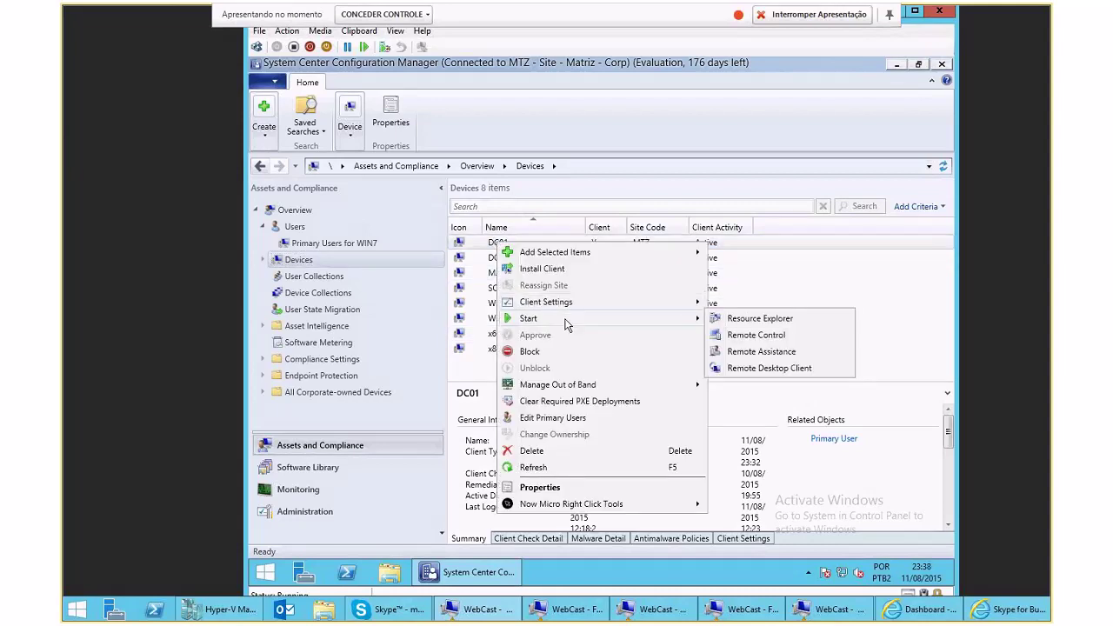
{"action": "left_click", "coordinate": [760, 339]}
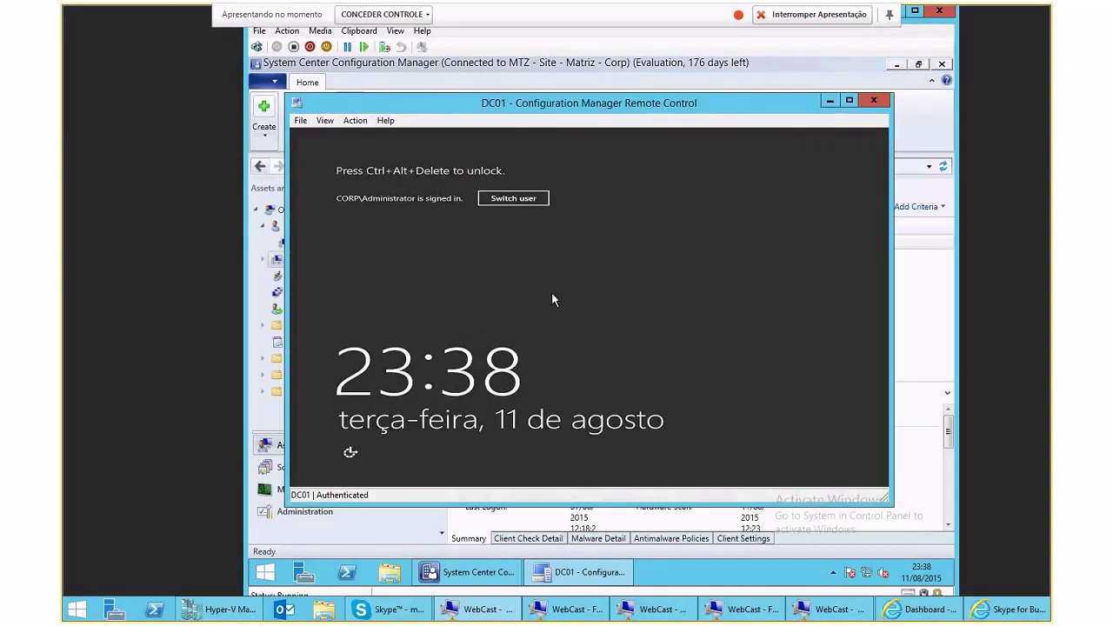
Check the remote session's display options and send Ctrl+Alt+Del to DC01
{"action": "left_click", "coordinate": [330, 122]}
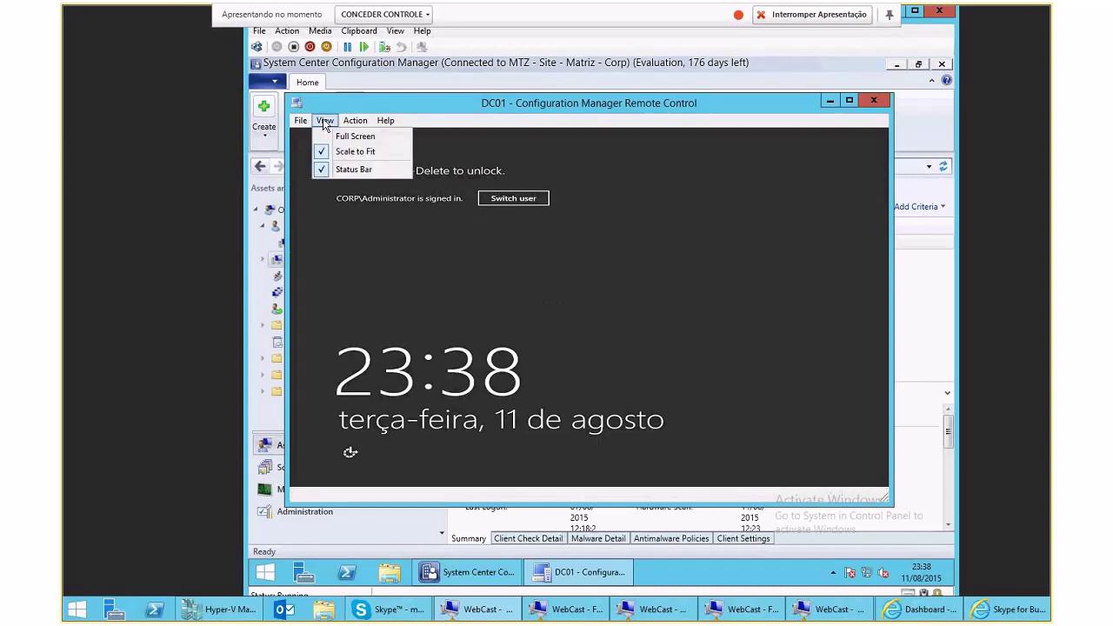
{"action": "left_click", "coordinate": [382, 137]}
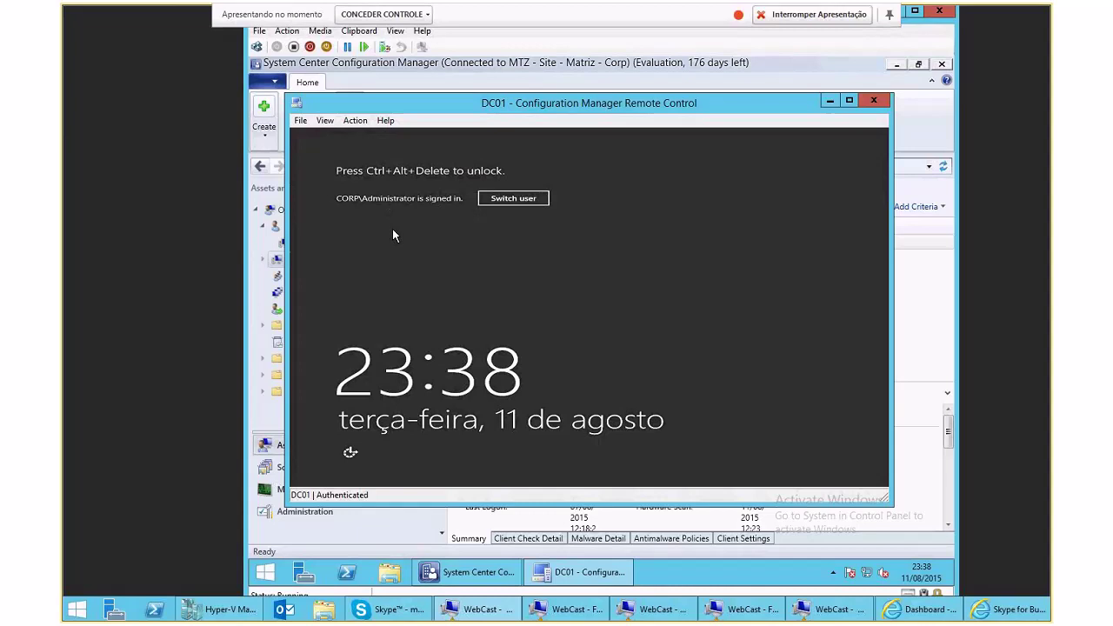
{"action": "left_click", "coordinate": [355, 121]}
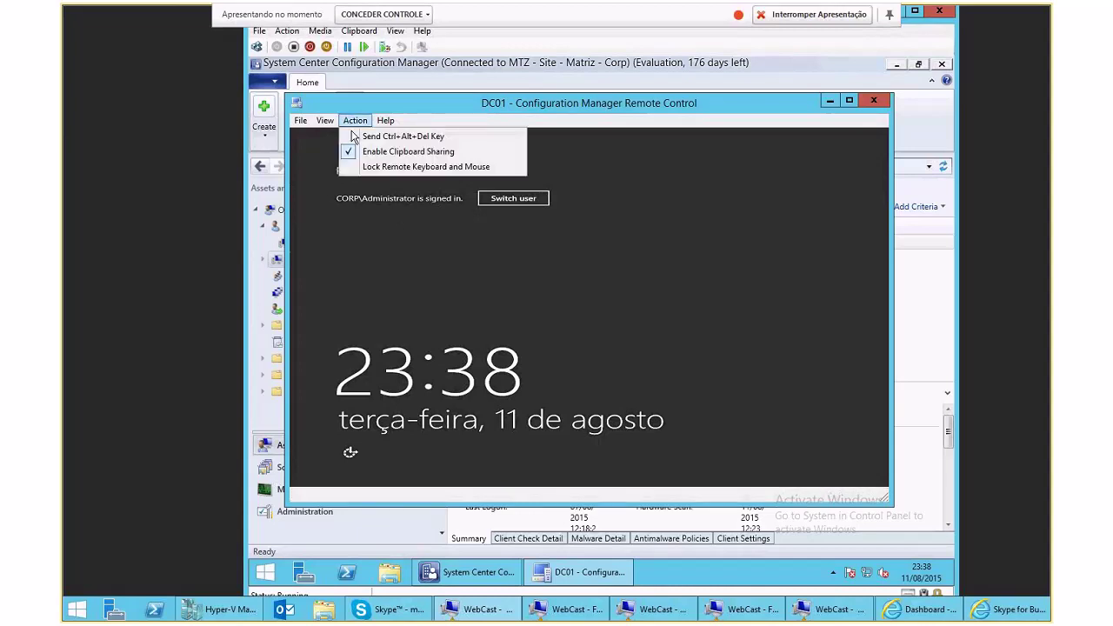
{"action": "left_click", "coordinate": [354, 137]}
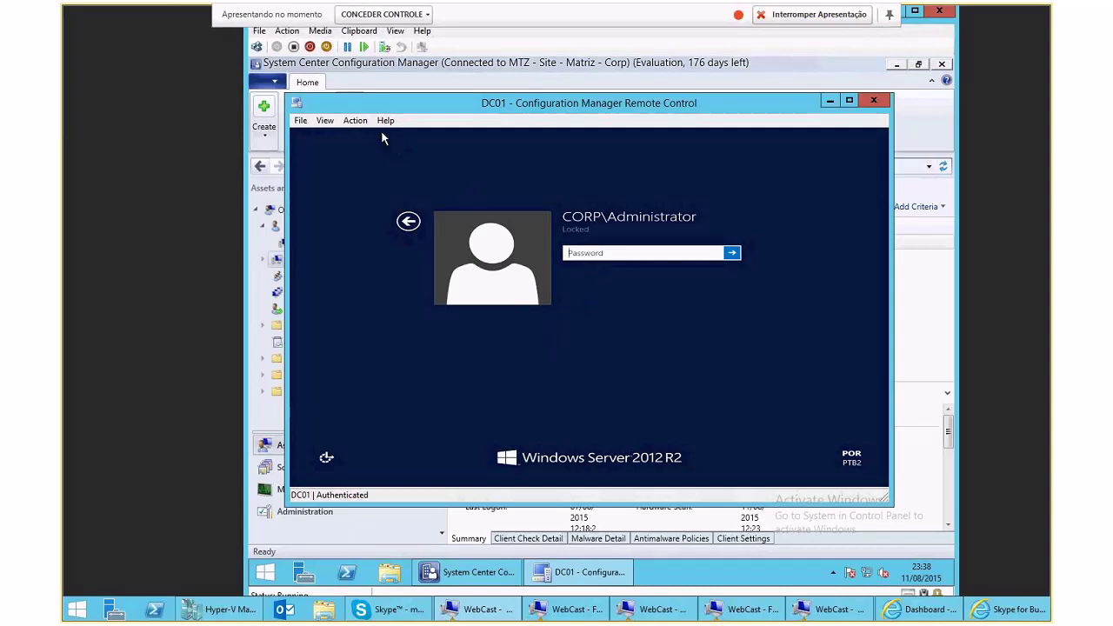
Review the remote session's action options and end the Remote Control session with DC01
{"action": "left_click", "coordinate": [353, 122]}
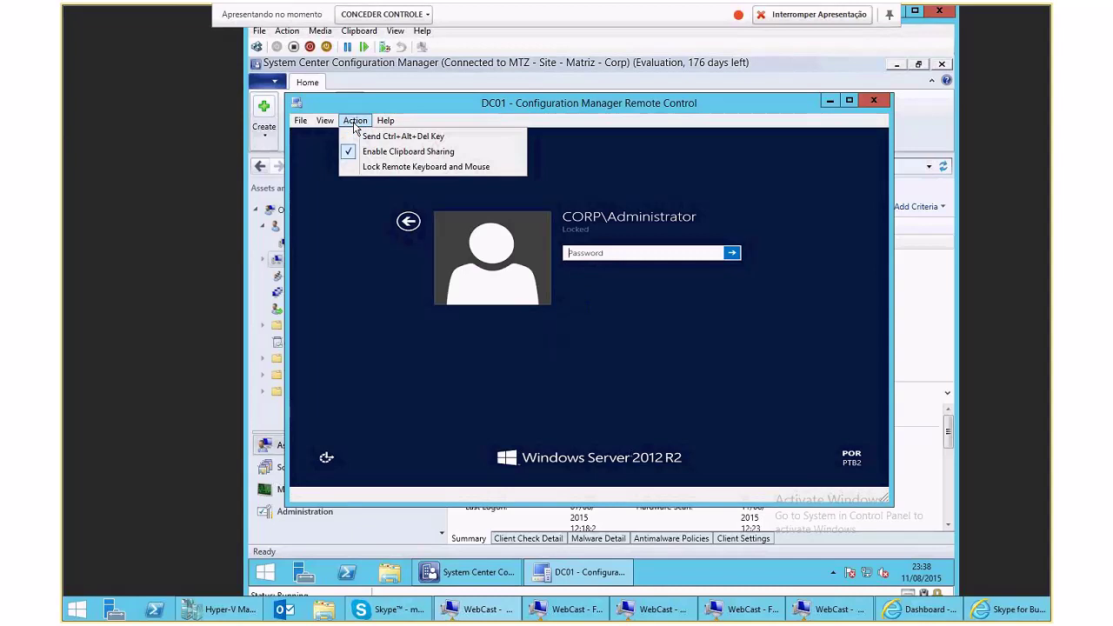
{"action": "left_click", "coordinate": [374, 138]}
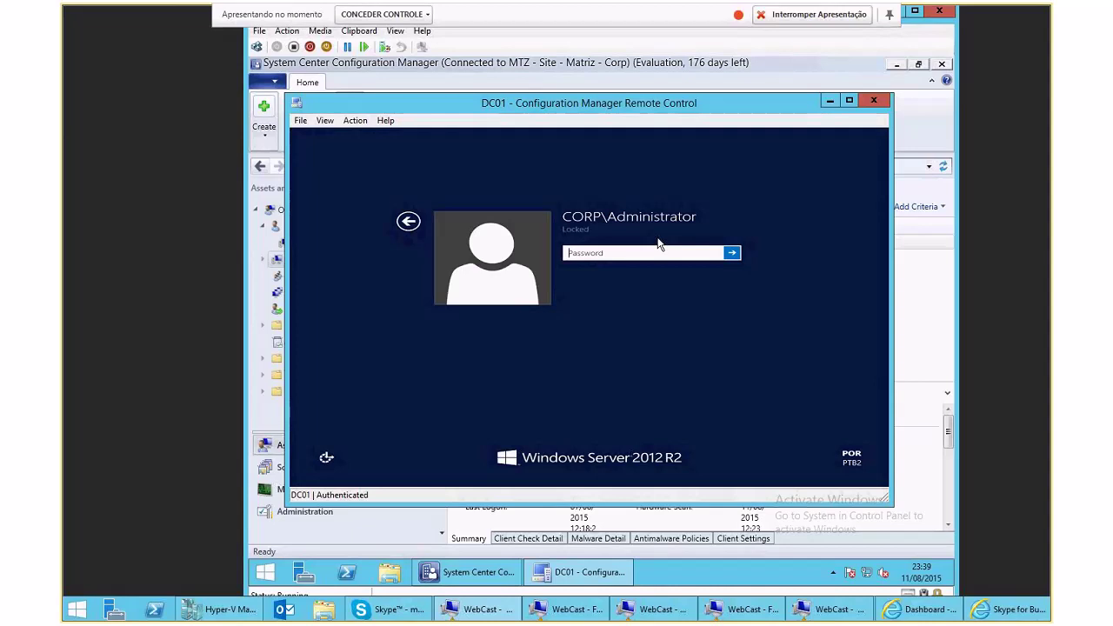
{"action": "left_click", "coordinate": [876, 104]}
{"action": "left_click", "coordinate": [657, 363]}
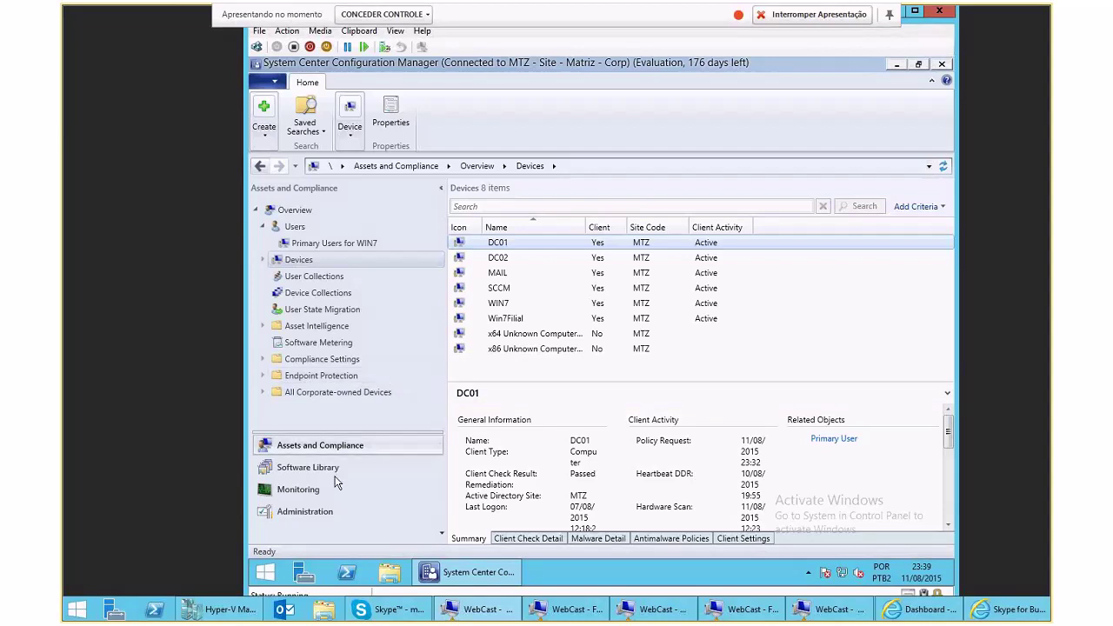
In the Administration workspace, glance at the site system roles and sites, and show the Administrative Users under Security
{"action": "left_click", "coordinate": [300, 513]}
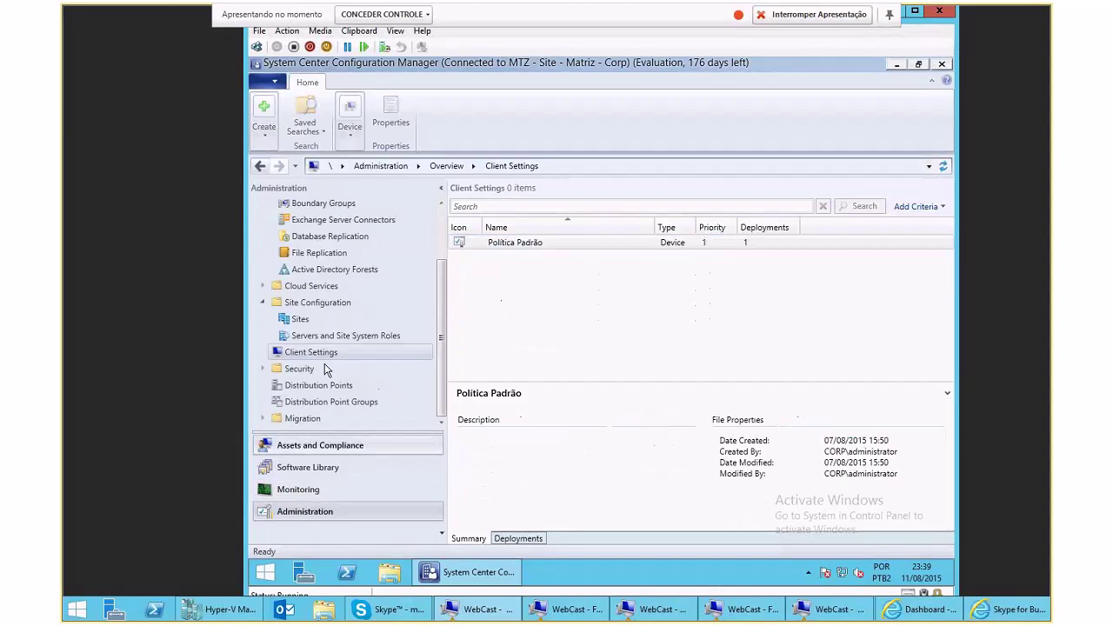
{"action": "left_click_drag", "start_coordinate": [440, 268], "coordinate": [436, 309]}
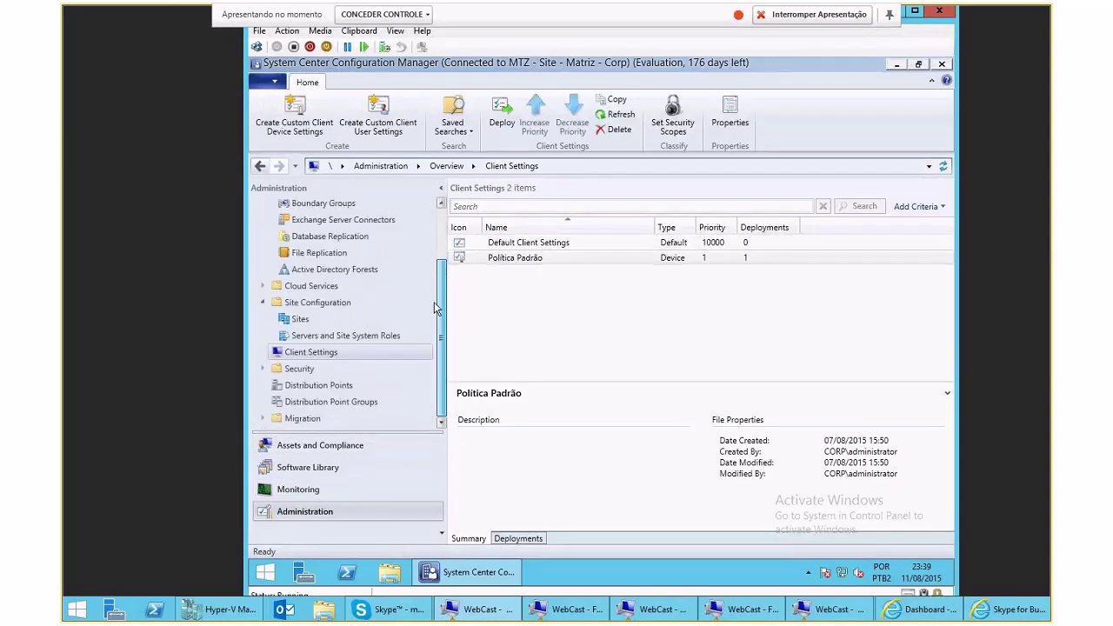
{"action": "left_click", "coordinate": [312, 337]}
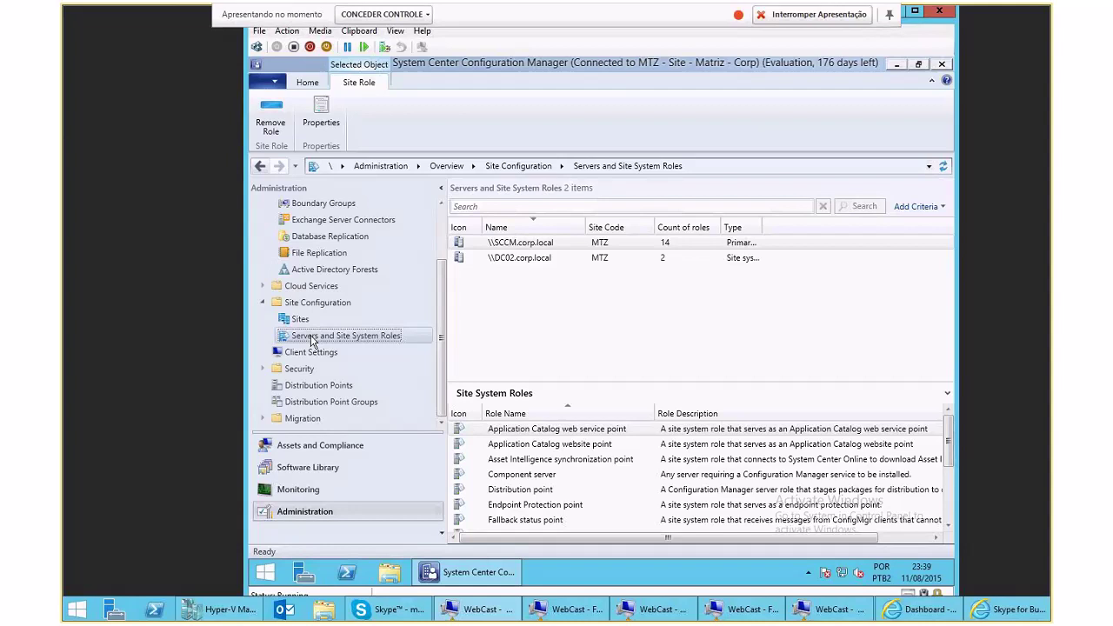
{"action": "left_click", "coordinate": [301, 321]}
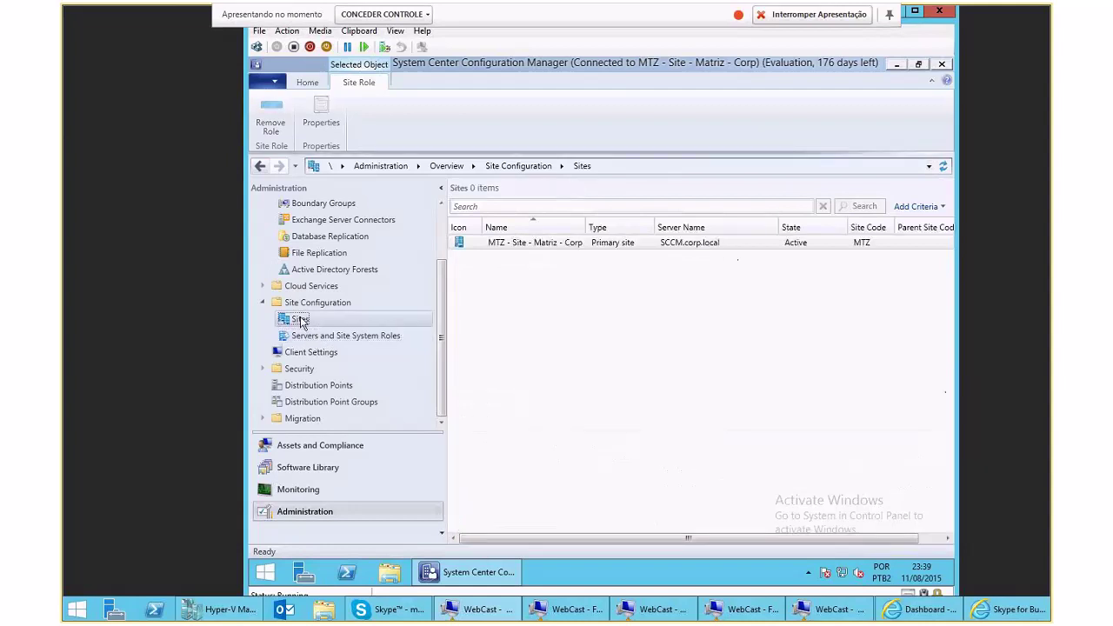
{"action": "left_click", "coordinate": [299, 368]}
{"action": "left_click", "coordinate": [329, 385]}
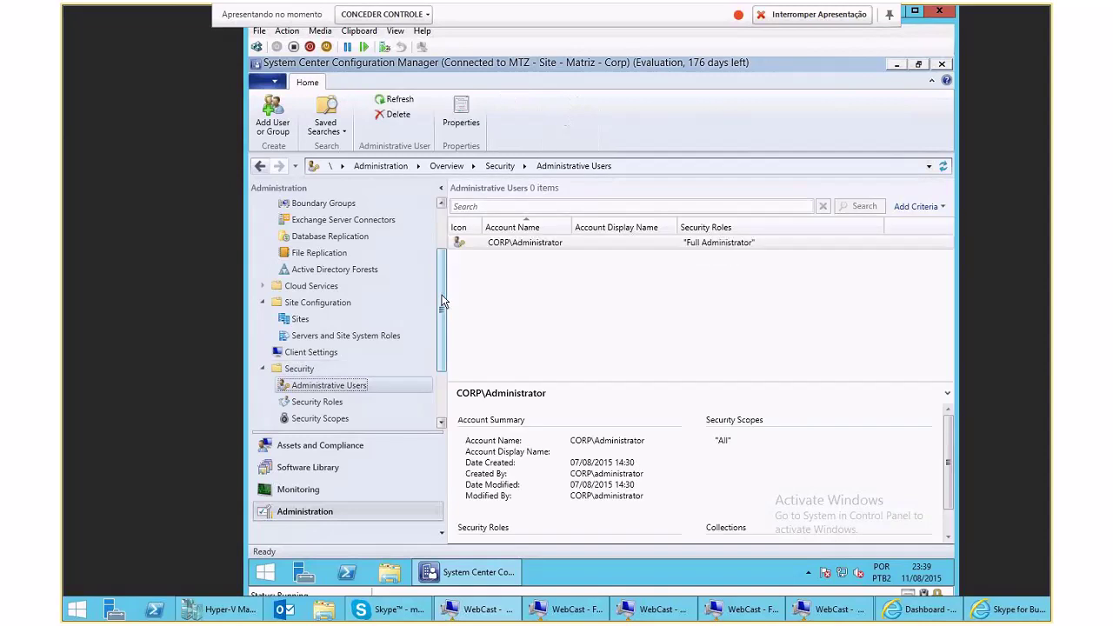
{"action": "left_click_drag", "start_coordinate": [441, 295], "coordinate": [446, 357]}
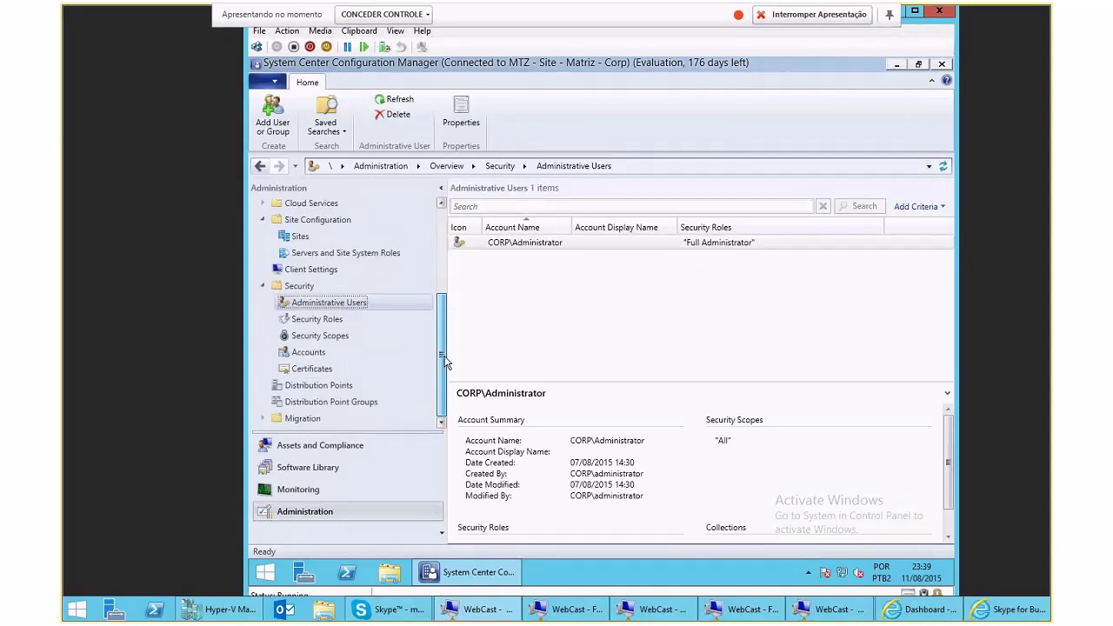
Begin adding a new user or group to the Administrative Users
{"action": "right_click", "coordinate": [487, 268]}
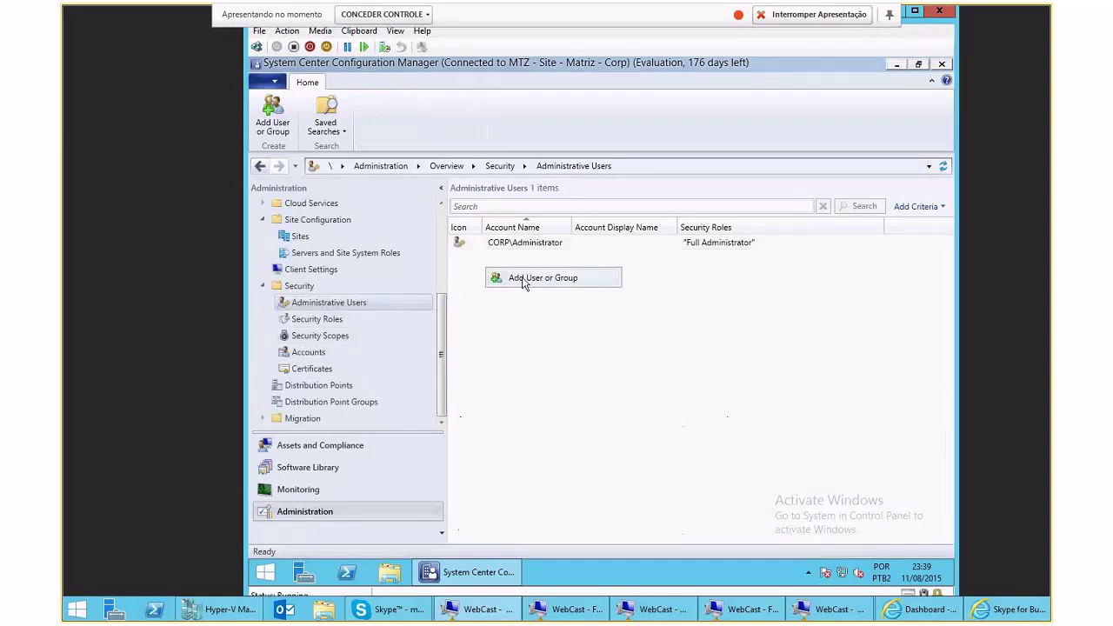
{"action": "left_click", "coordinate": [295, 289]}
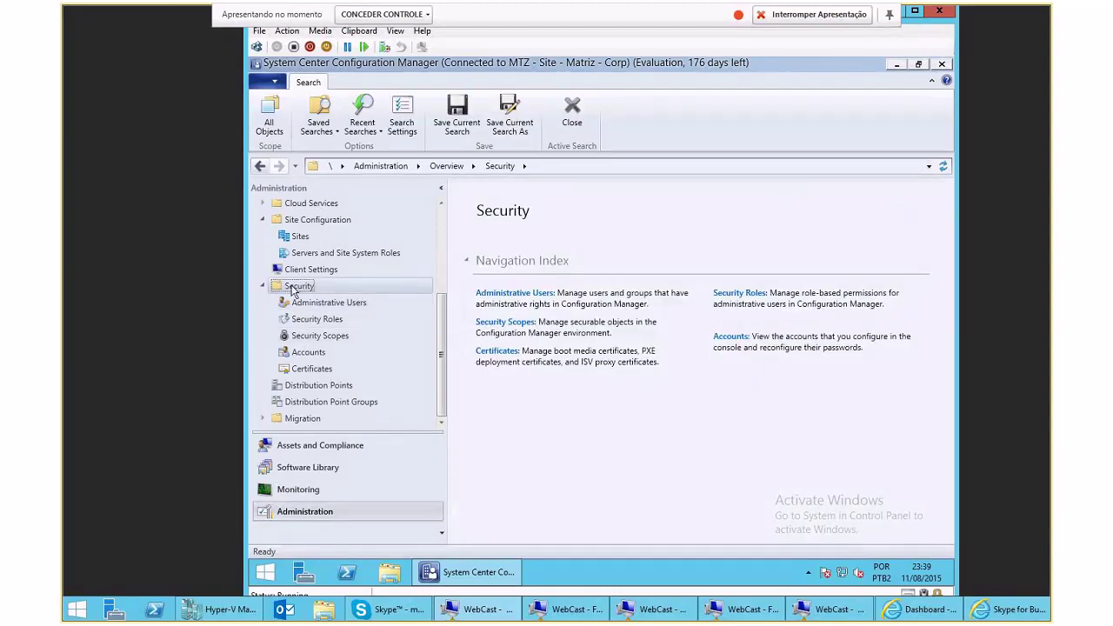
{"action": "left_click", "coordinate": [304, 302]}
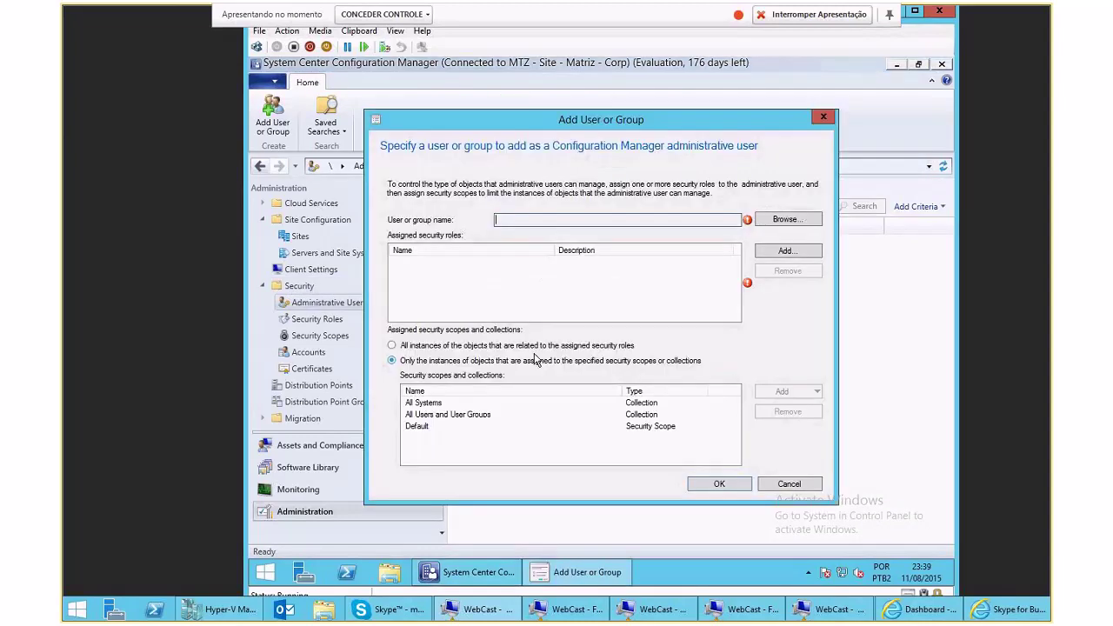
Search the corp.local directory and choose the DHCP Administrators group as the new administrative user
{"action": "key", "text": "alt+b"}
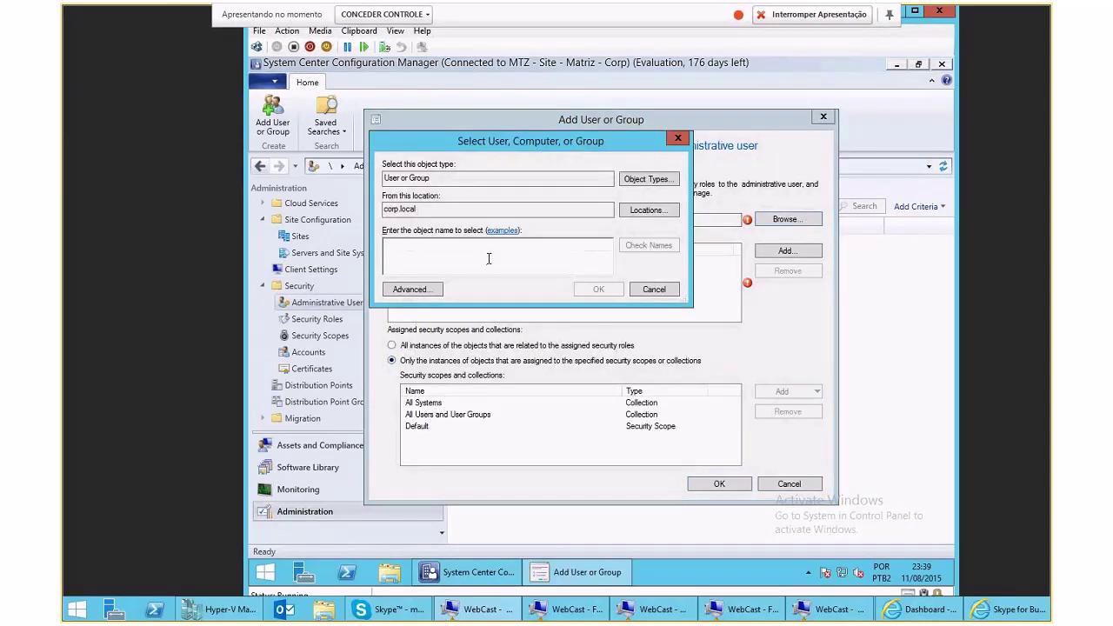
{"action": "left_click", "coordinate": [428, 291]}
{"action": "left_click", "coordinate": [687, 296]}
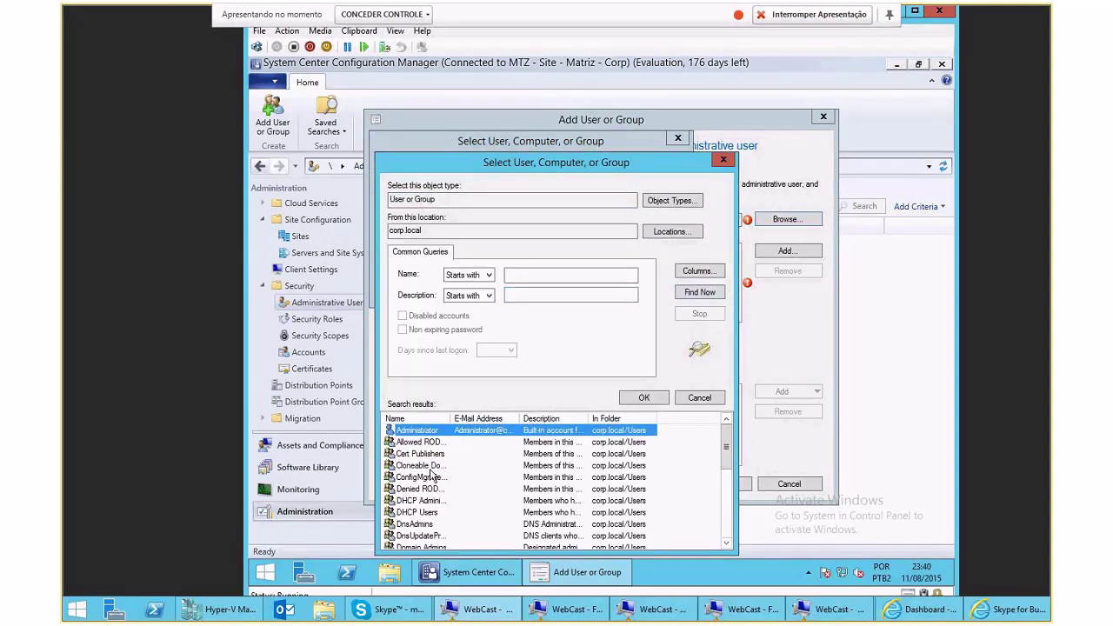
{"action": "left_click", "coordinate": [422, 501]}
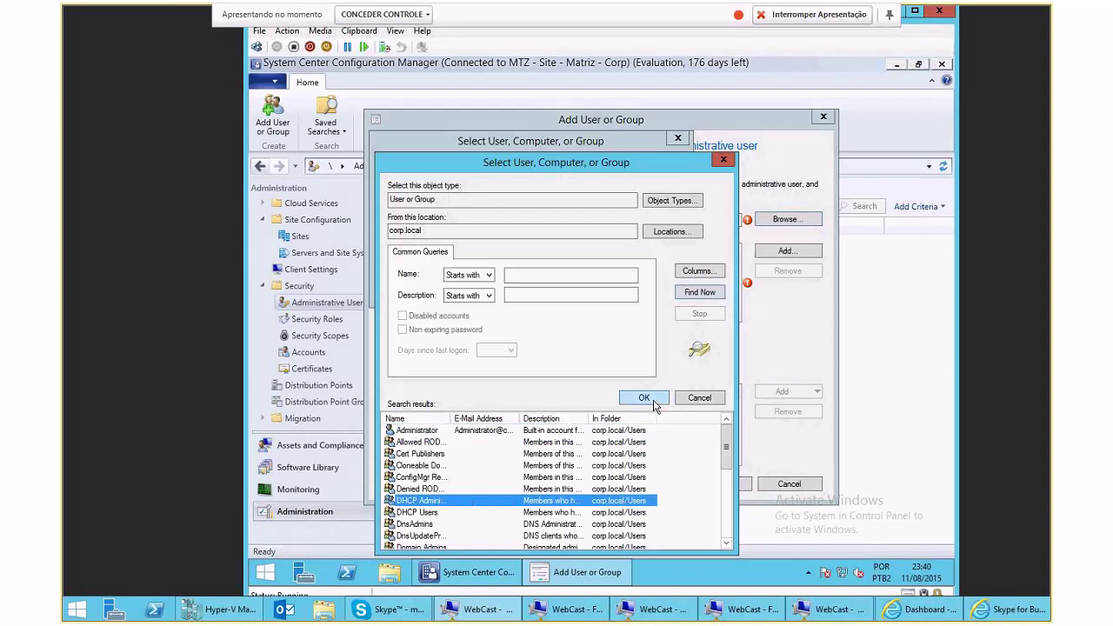
{"action": "left_click", "coordinate": [645, 399]}
{"action": "left_click_drag", "start_coordinate": [478, 248], "coordinate": [384, 245]}
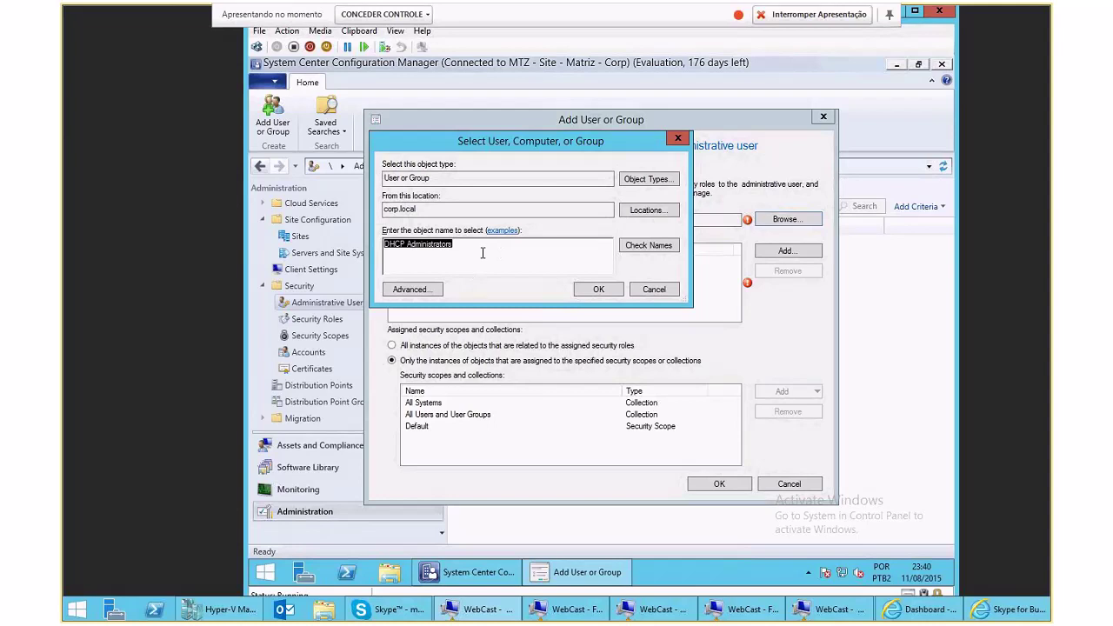
{"action": "left_click", "coordinate": [595, 291]}
Open the security roles available for the group and mark Application Administrator, Asset Manager, Full Administrator and Read-only Analyst on screen
{"action": "left_click", "coordinate": [783, 252]}
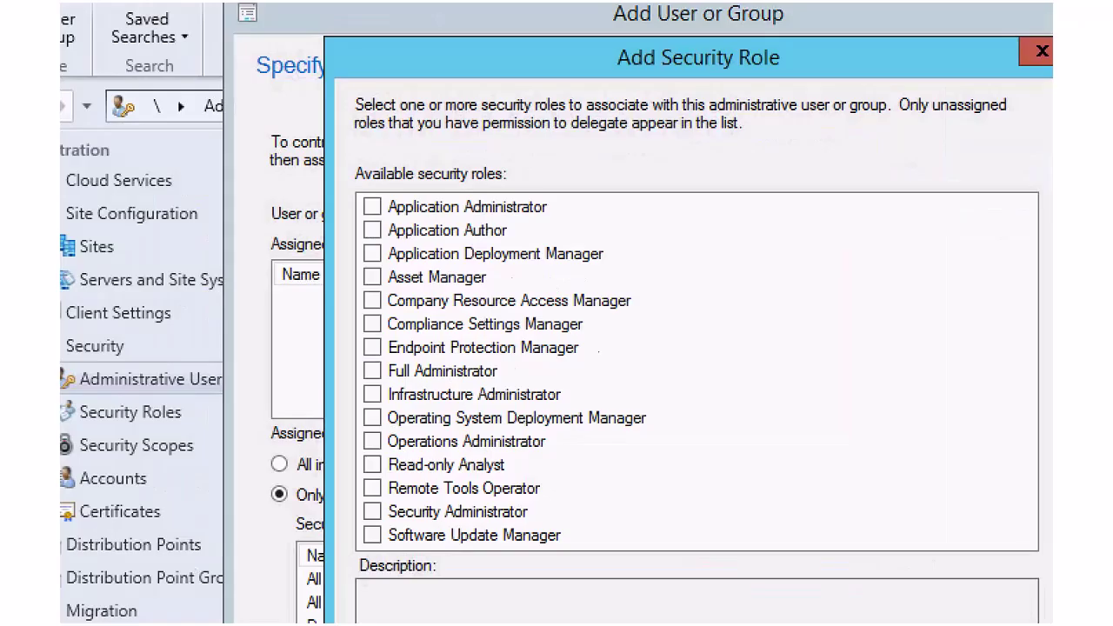
{"action": "left_click_drag", "start_coordinate": [359, 189], "coordinate": [439, 220]}
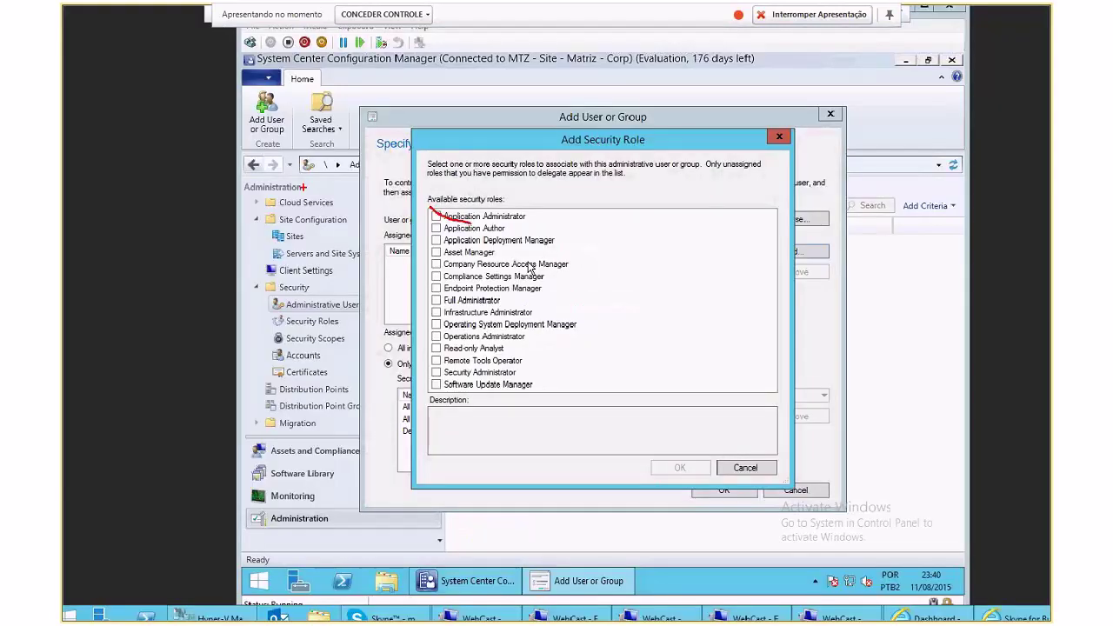
{"action": "left_click", "coordinate": [521, 276]}
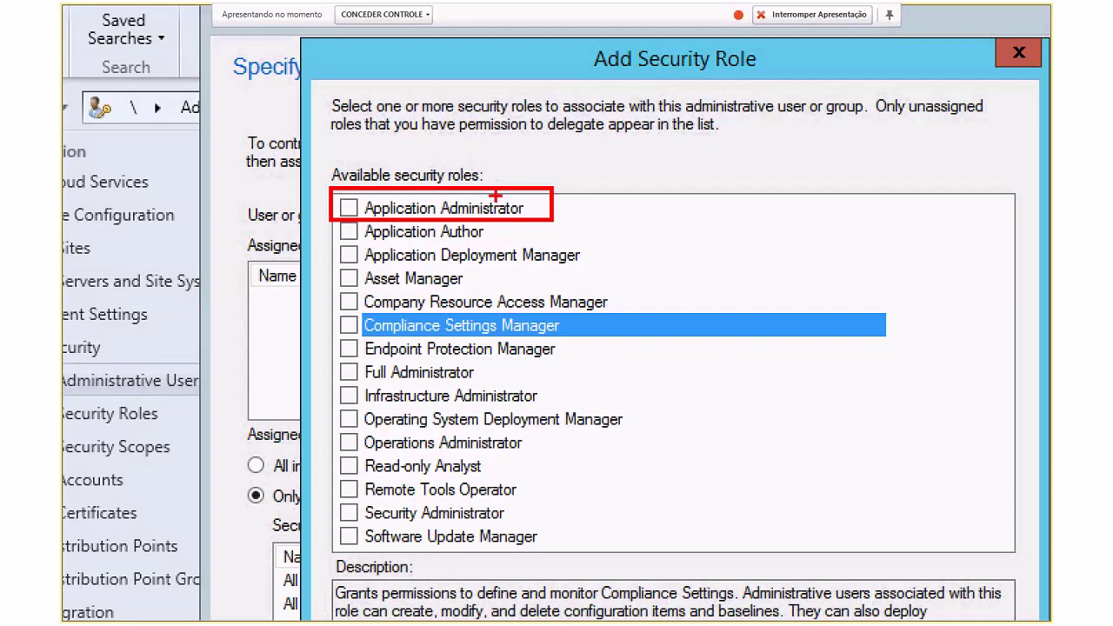
{"action": "left_click_drag", "start_coordinate": [337, 264], "coordinate": [478, 291]}
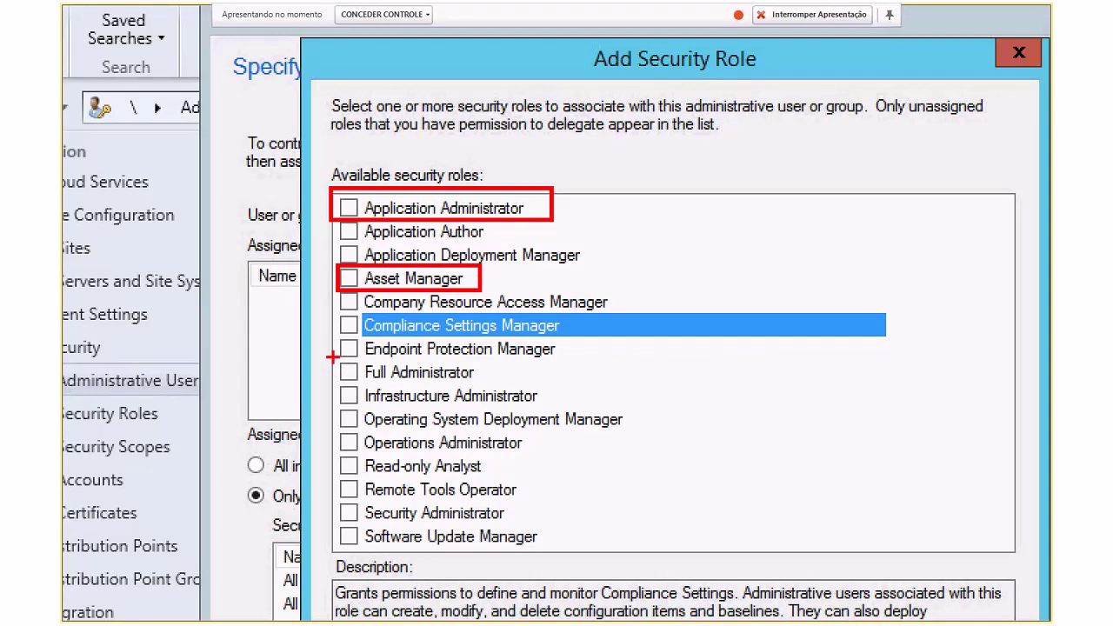
{"action": "left_click_drag", "start_coordinate": [335, 360], "coordinate": [502, 383]}
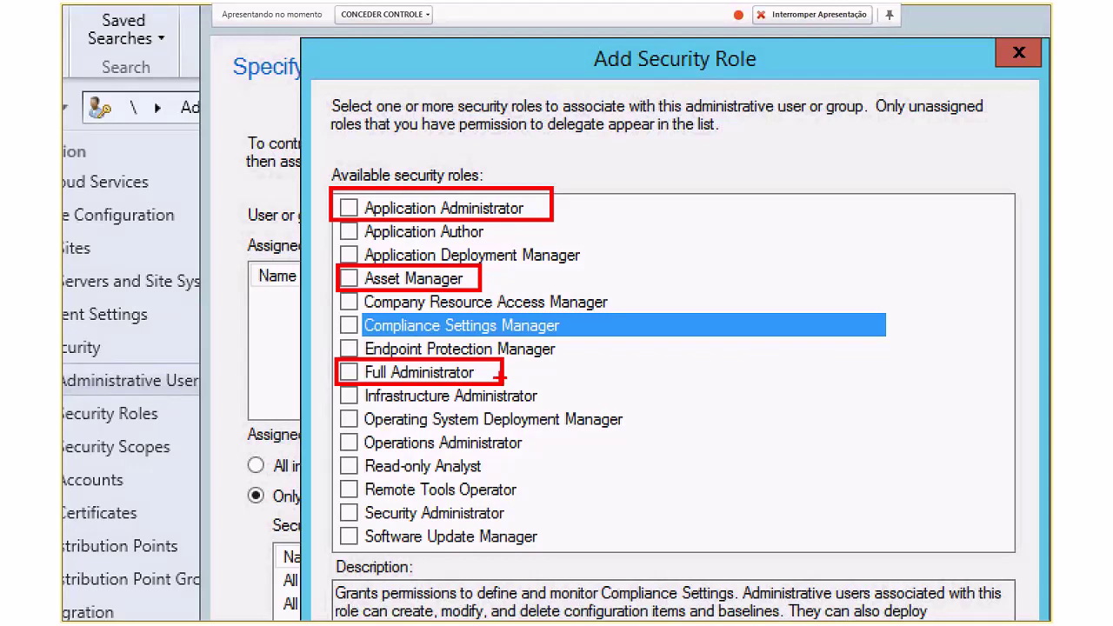
{"action": "left_click_drag", "start_coordinate": [335, 451], "coordinate": [502, 480]}
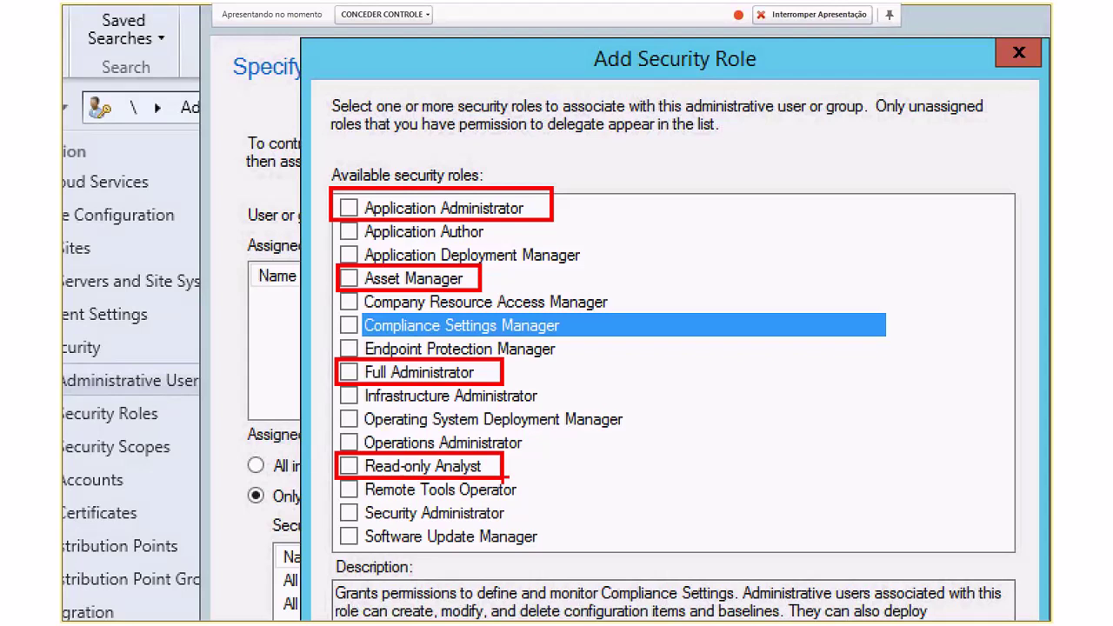
{"action": "scroll", "coordinate": [506, 476], "scroll_direction": "down", "scroll_amount": 3}
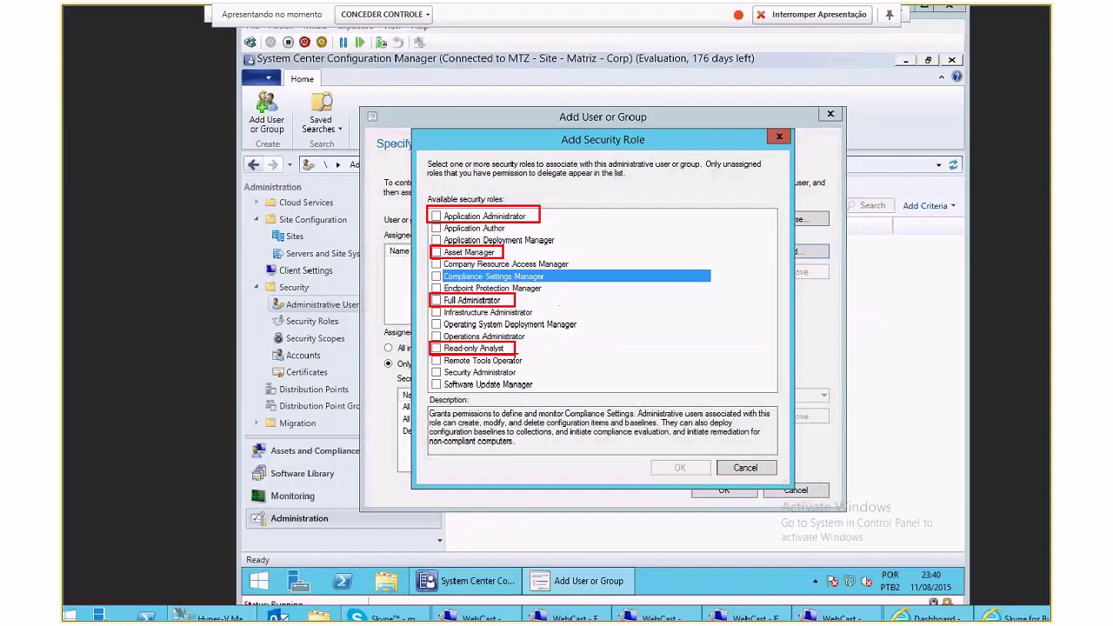
{"action": "key", "text": "Escape"}
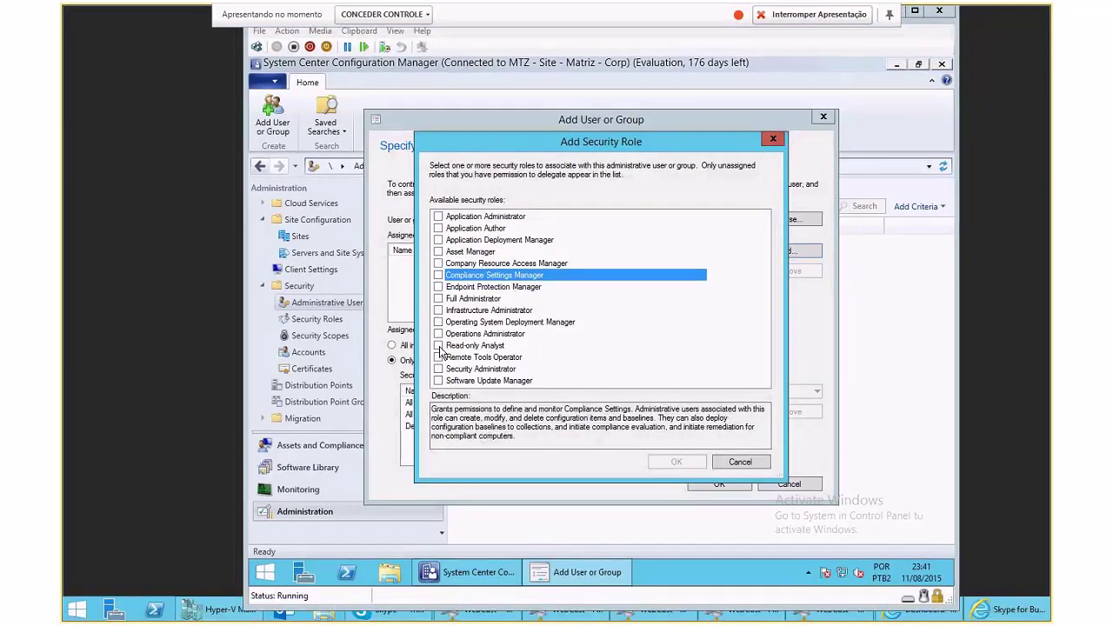
Assign the Read-only Analyst role to the DHCP Administrators group and add the group as an administrative user
{"action": "left_click", "coordinate": [439, 347]}
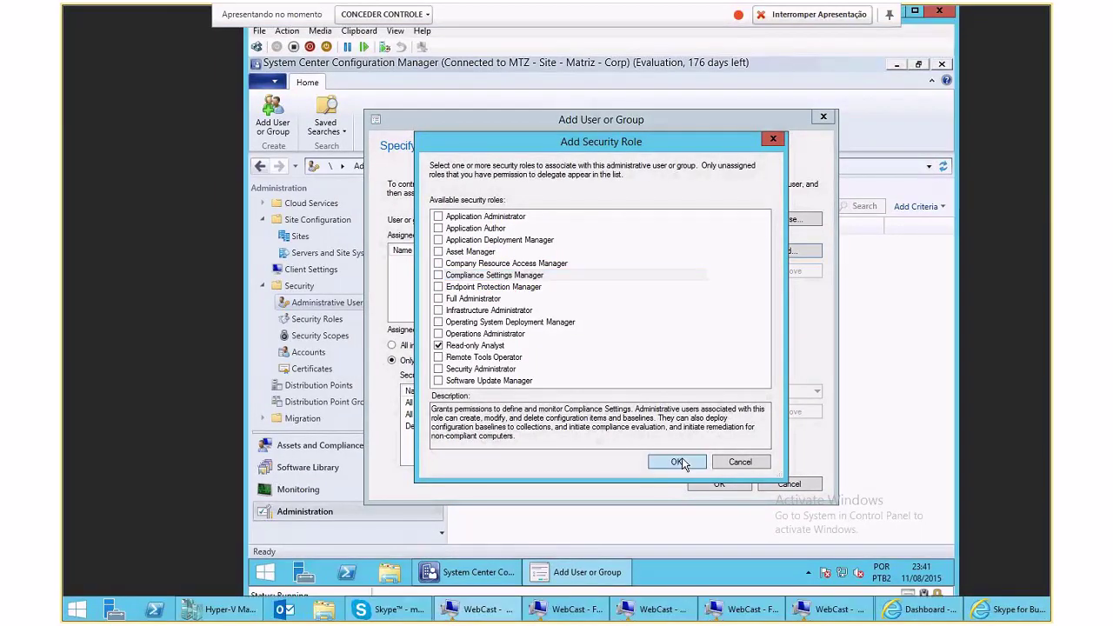
{"action": "left_click", "coordinate": [678, 462]}
{"action": "left_click", "coordinate": [557, 261]}
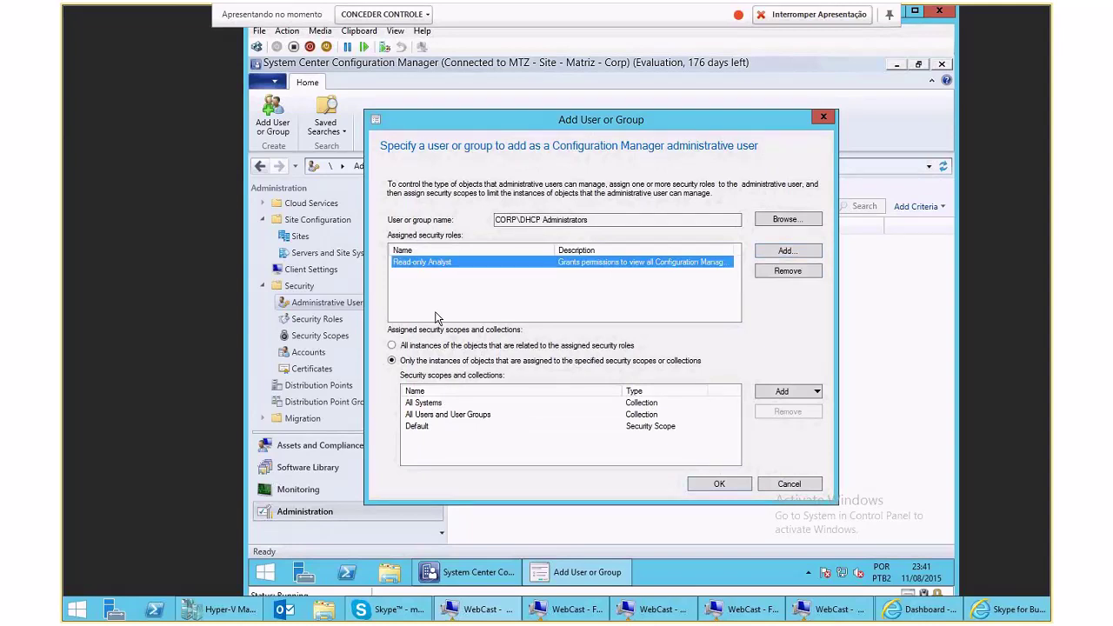
{"action": "left_click", "coordinate": [719, 485]}
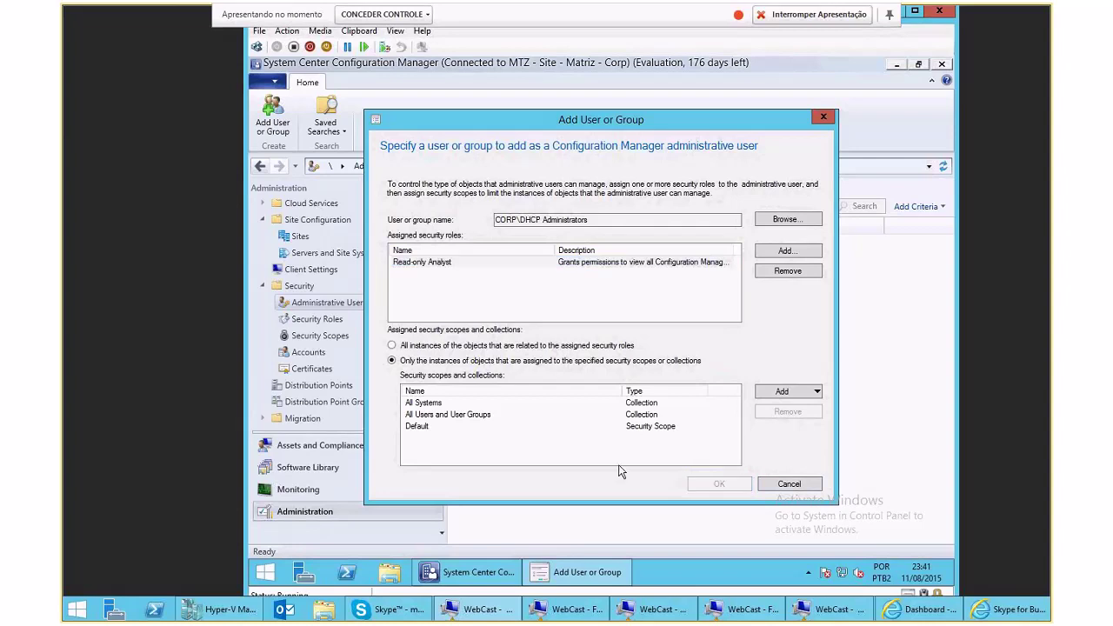
Open the properties of the CORP\DHCP Administrators group and review its security roles and security scopes
{"action": "left_click", "coordinate": [527, 257]}
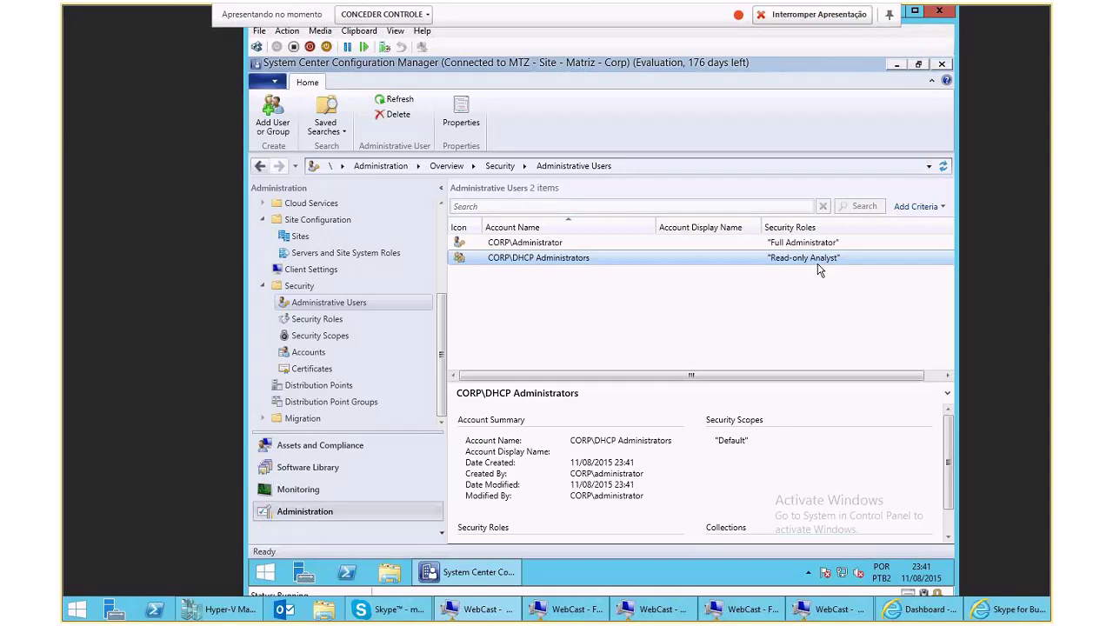
{"action": "right_click", "coordinate": [564, 270]}
{"action": "left_click", "coordinate": [581, 310]}
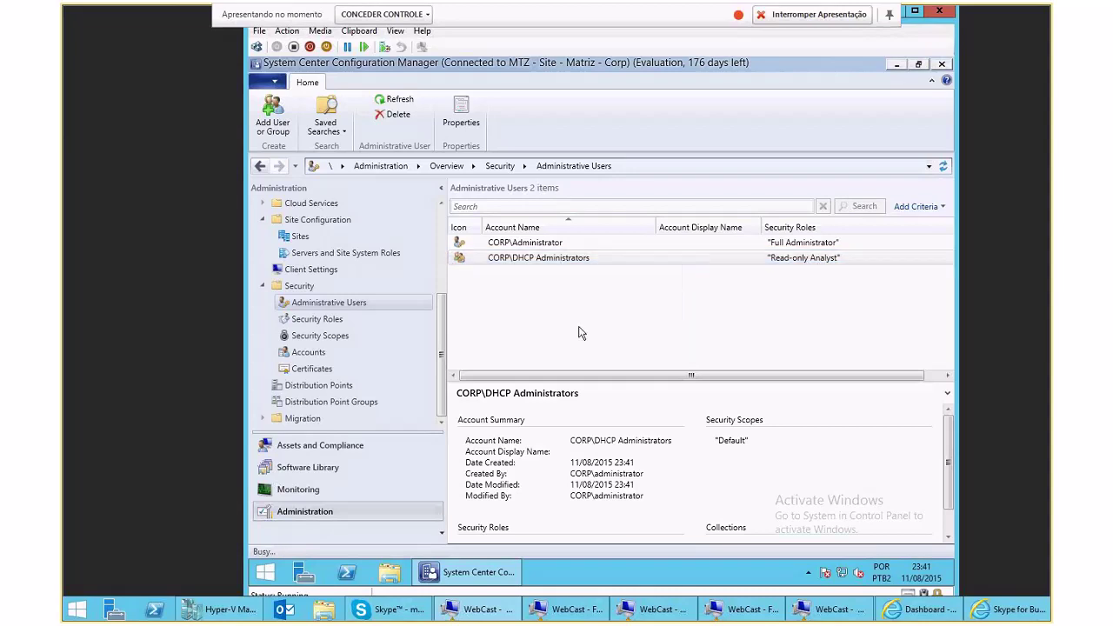
{"action": "left_click", "coordinate": [492, 142]}
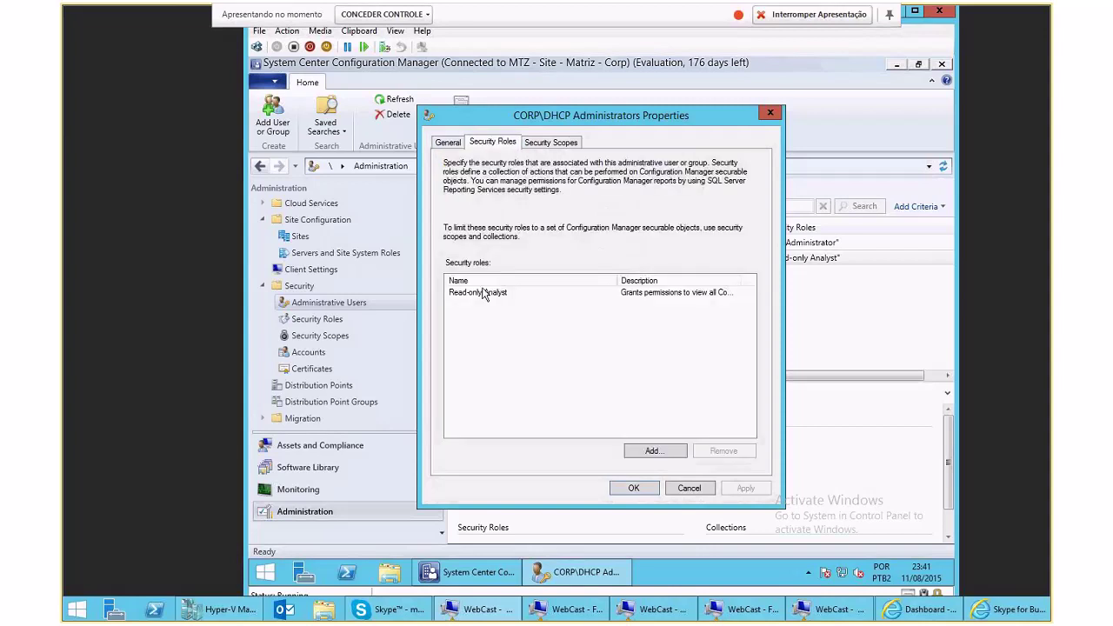
{"action": "left_click", "coordinate": [551, 142]}
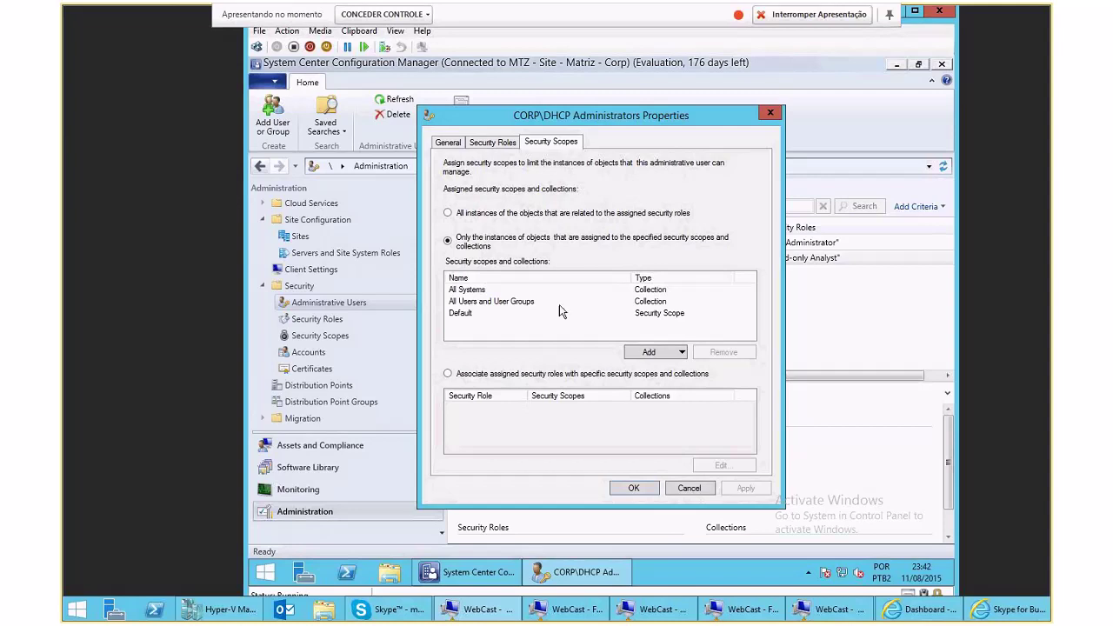
Add the Máquinas Windows 7 device collection to the security scopes and collections of the DHCP Administrators group
{"action": "left_click", "coordinate": [682, 352]}
{"action": "left_click", "coordinate": [565, 197]}
{"action": "left_click", "coordinate": [652, 352]}
{"action": "left_click", "coordinate": [661, 383]}
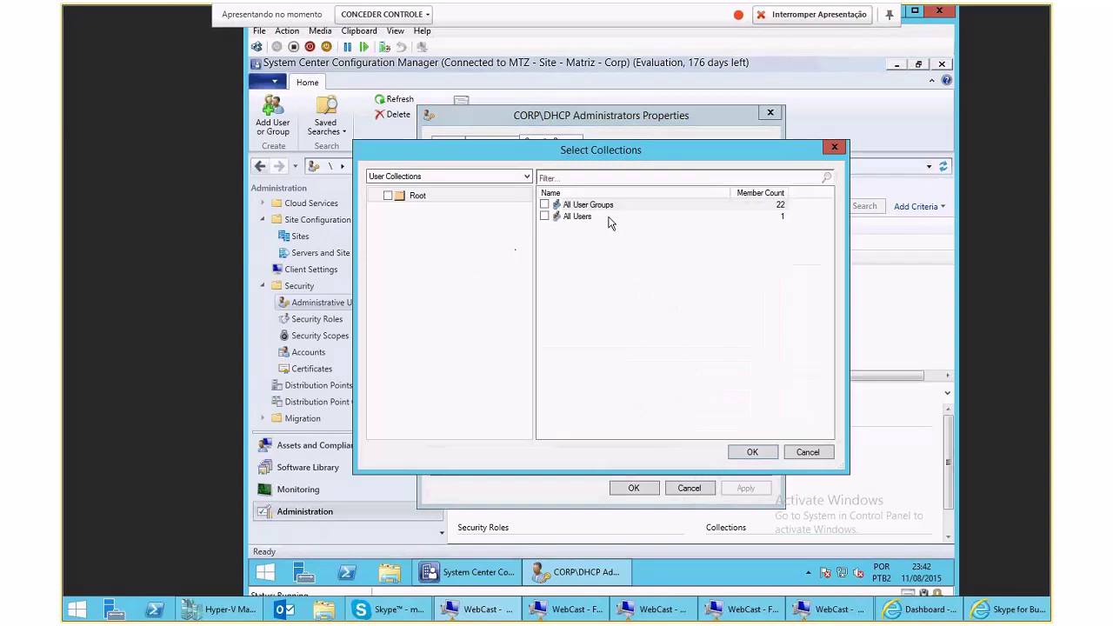
{"action": "left_click", "coordinate": [428, 177]}
{"action": "left_click", "coordinate": [414, 200]}
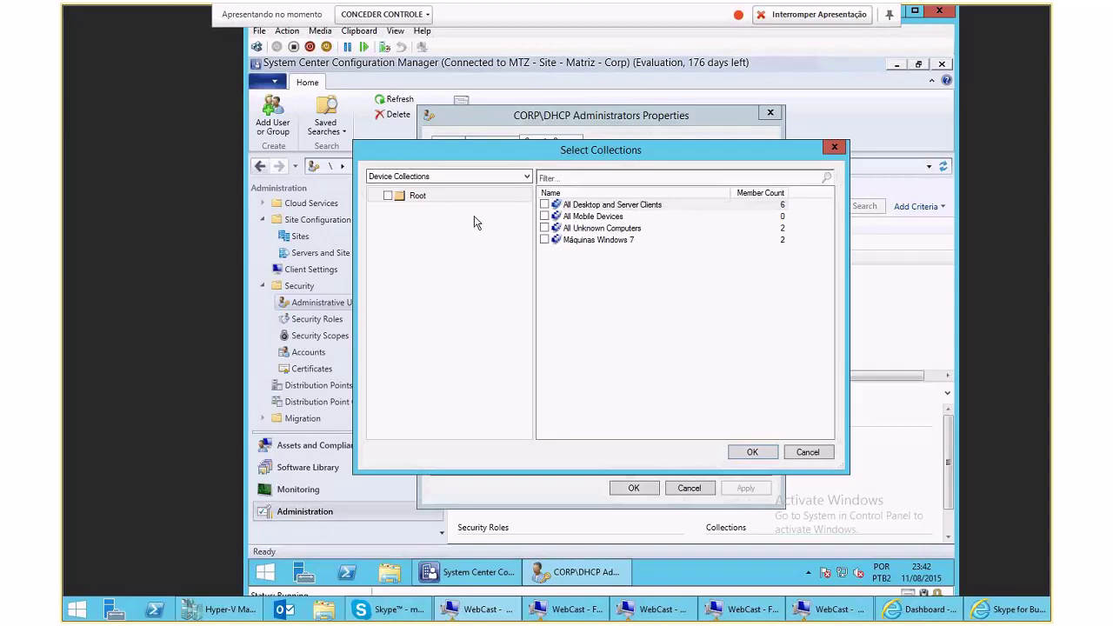
{"action": "left_click", "coordinate": [545, 240]}
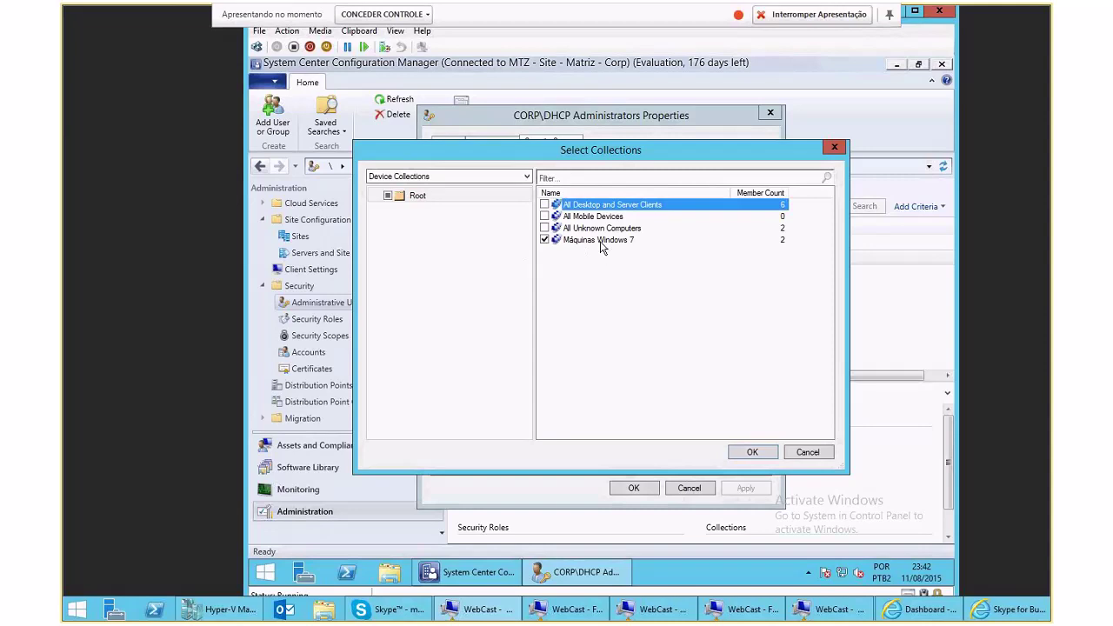
{"action": "left_click", "coordinate": [750, 453]}
Remove the All Users and User Groups and All Systems collections from the group's security scopes and collections
{"action": "left_click", "coordinate": [500, 326]}
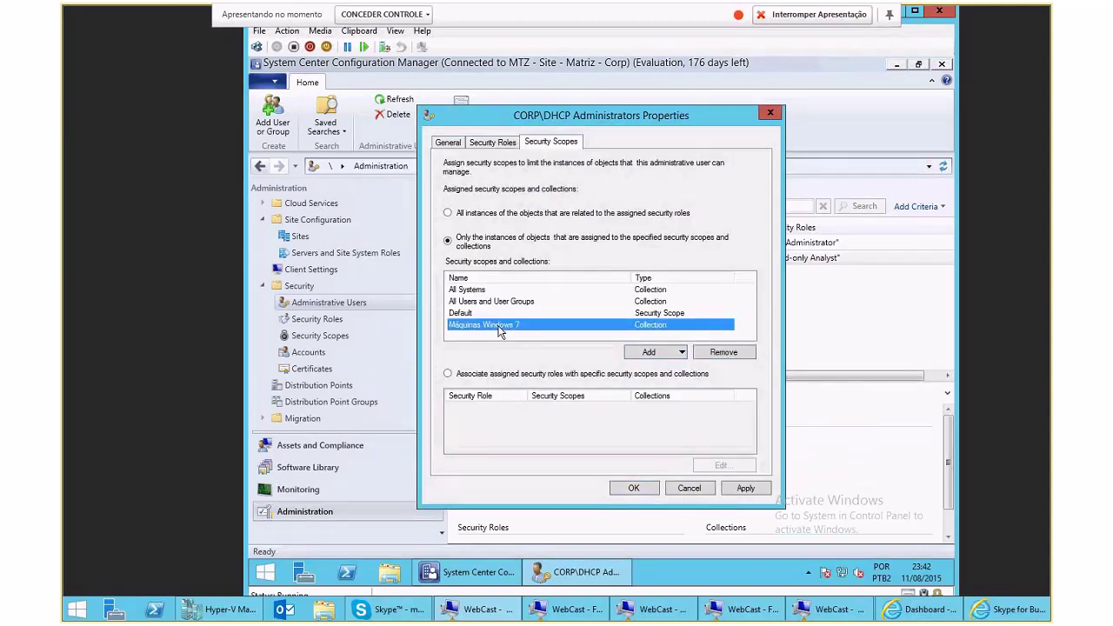
{"action": "left_click", "coordinate": [499, 301]}
{"action": "left_click", "coordinate": [705, 352]}
{"action": "left_click", "coordinate": [712, 351]}
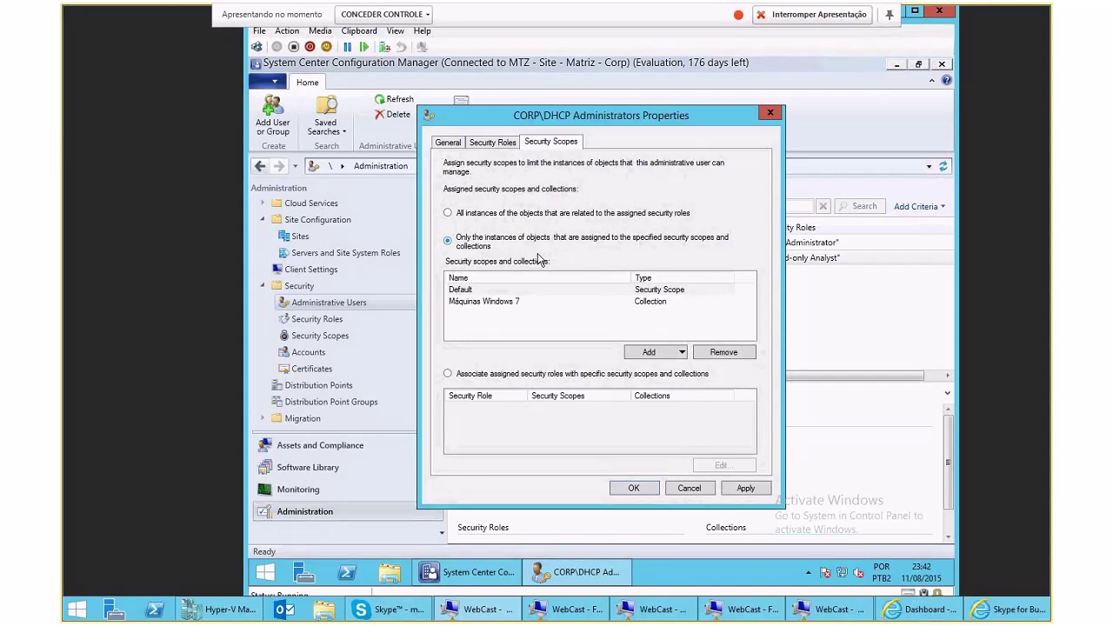
Compare the group's Read-only Analyst role with its Máquinas Windows 7 scope, and close the properties without saving
{"action": "key", "text": "ctrl+shift+Tab"}
{"action": "left_click", "coordinate": [485, 295]}
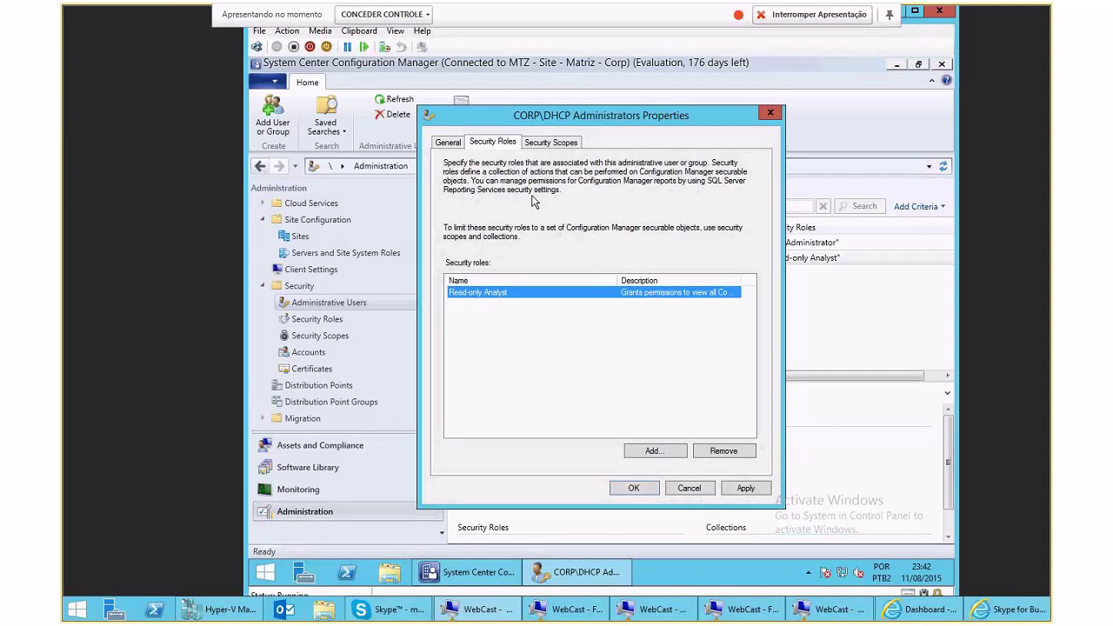
{"action": "left_click", "coordinate": [545, 142]}
{"action": "left_click", "coordinate": [485, 302]}
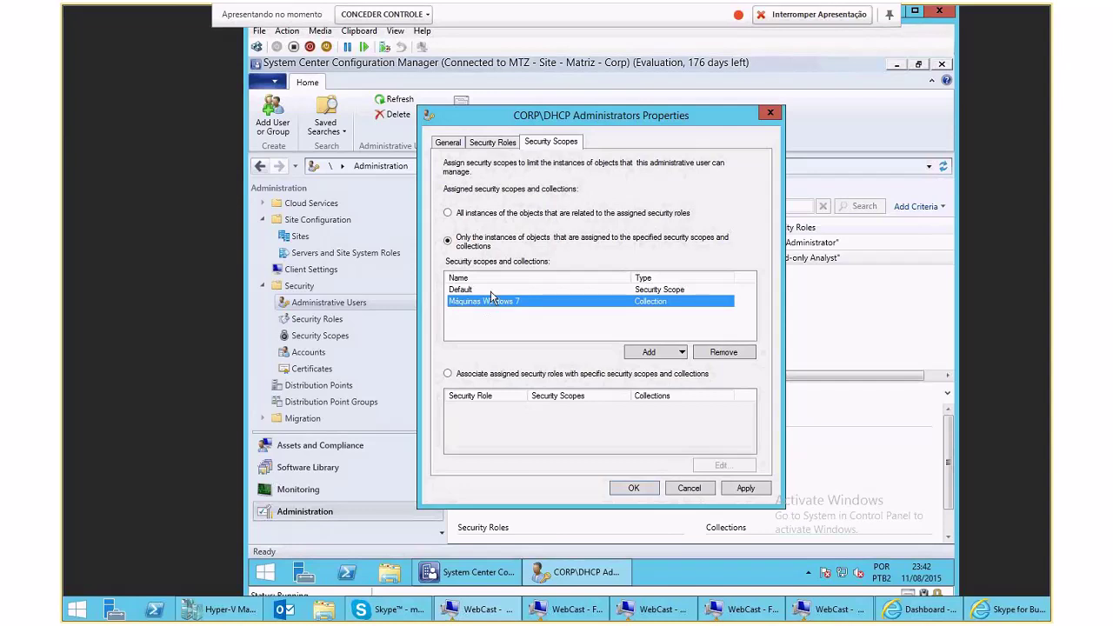
{"action": "left_click", "coordinate": [493, 143]}
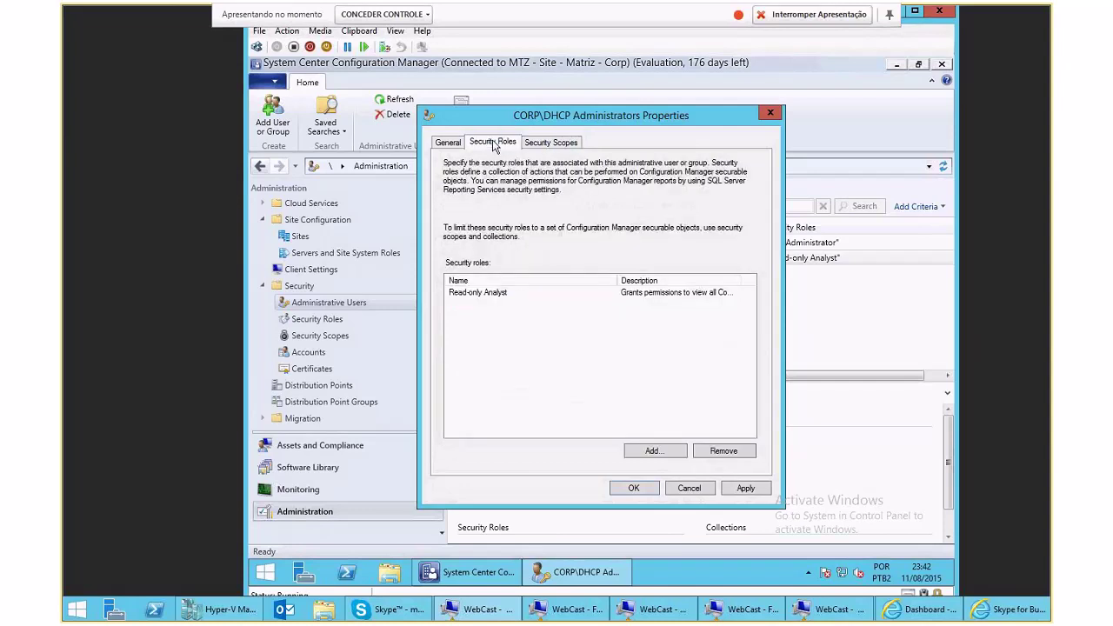
{"action": "left_click", "coordinate": [474, 299]}
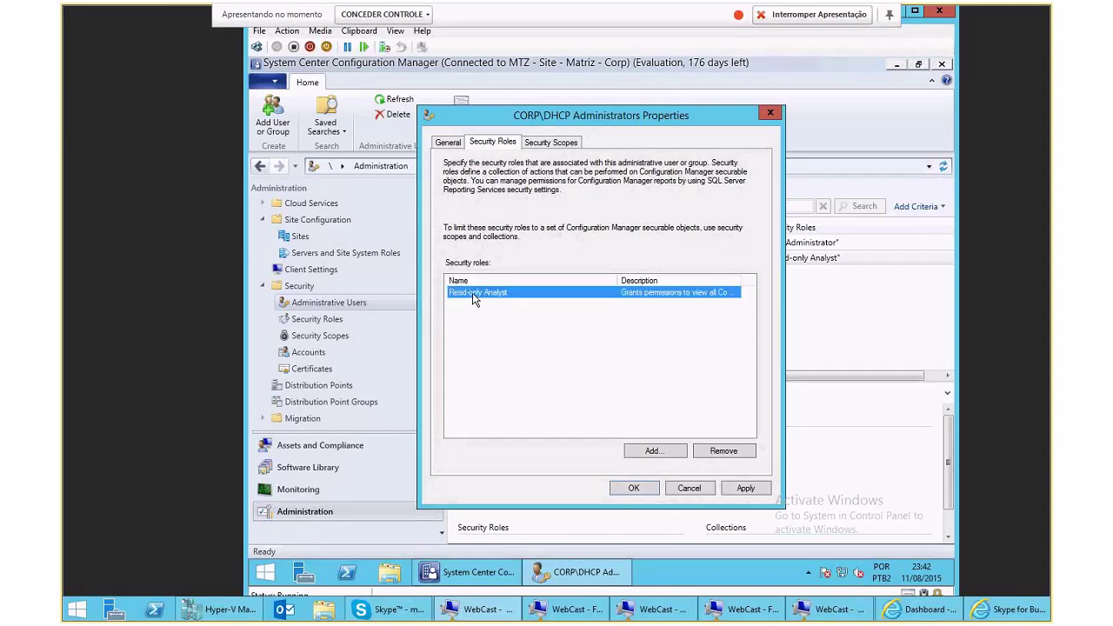
{"action": "left_click", "coordinate": [689, 488]}
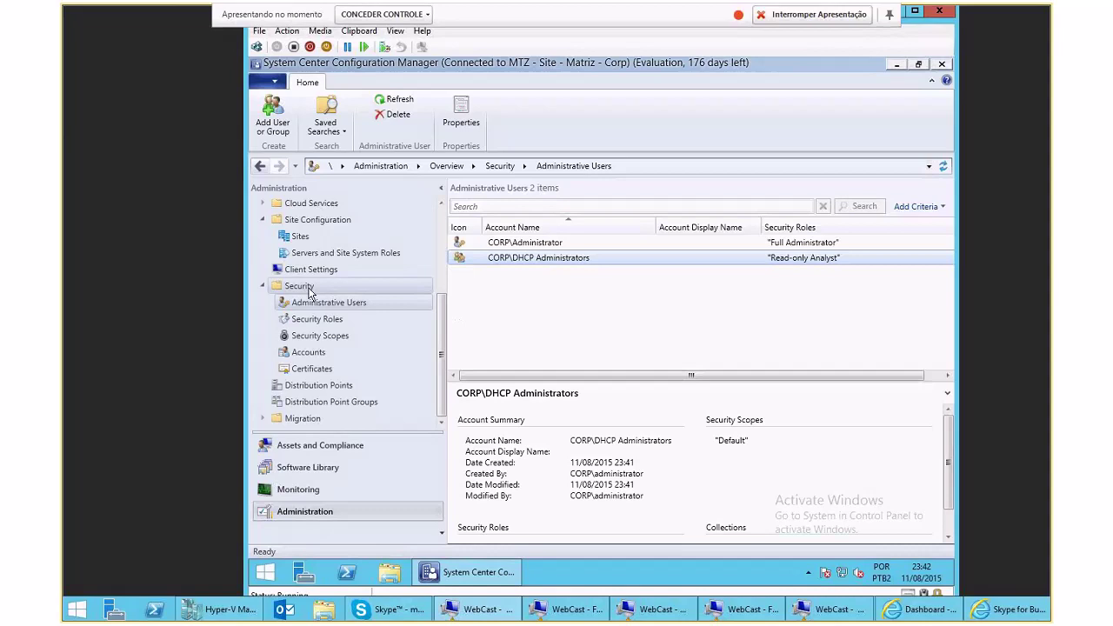
Tour the Software Library, Assets and Compliance and Monitoring workspaces, and return to the Administrative Users in the Administration workspace
{"action": "left_click", "coordinate": [287, 469]}
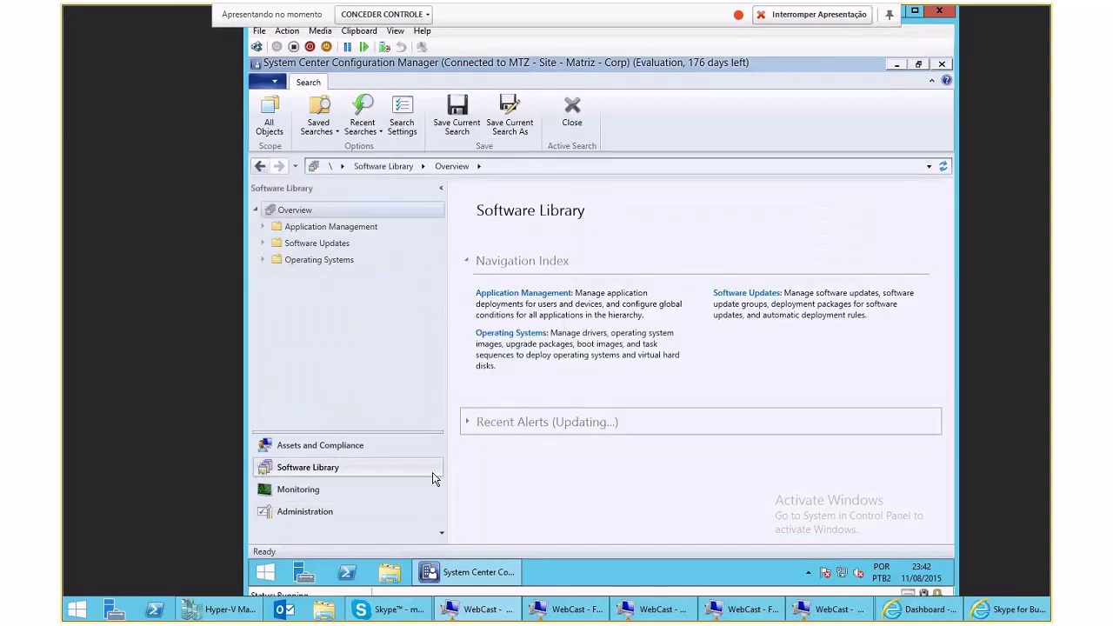
{"action": "left_click", "coordinate": [297, 449]}
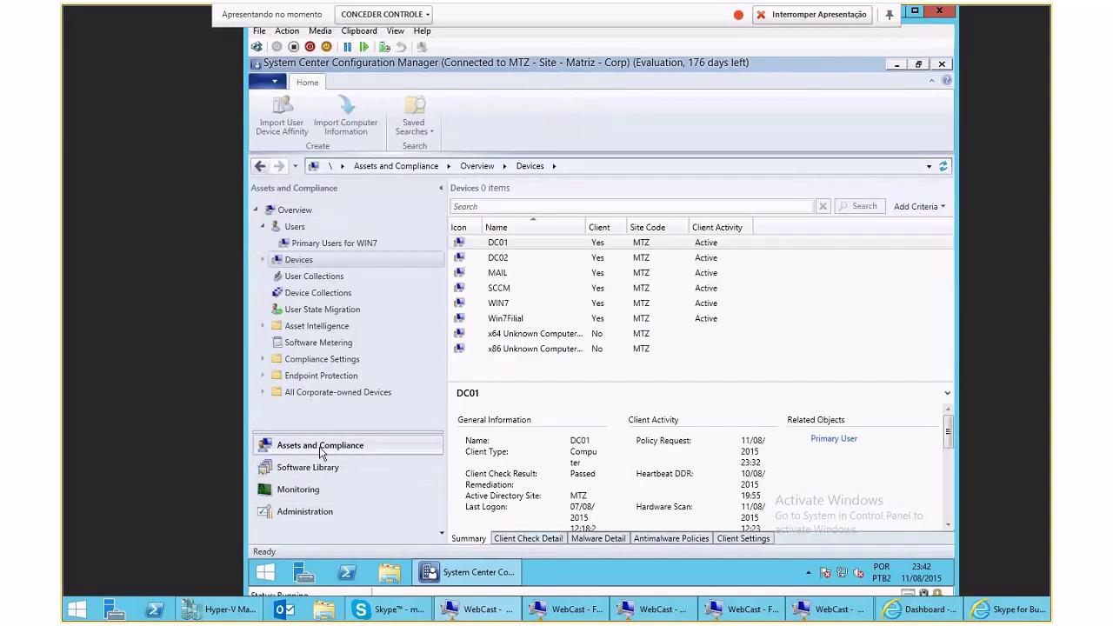
{"action": "left_click", "coordinate": [287, 493]}
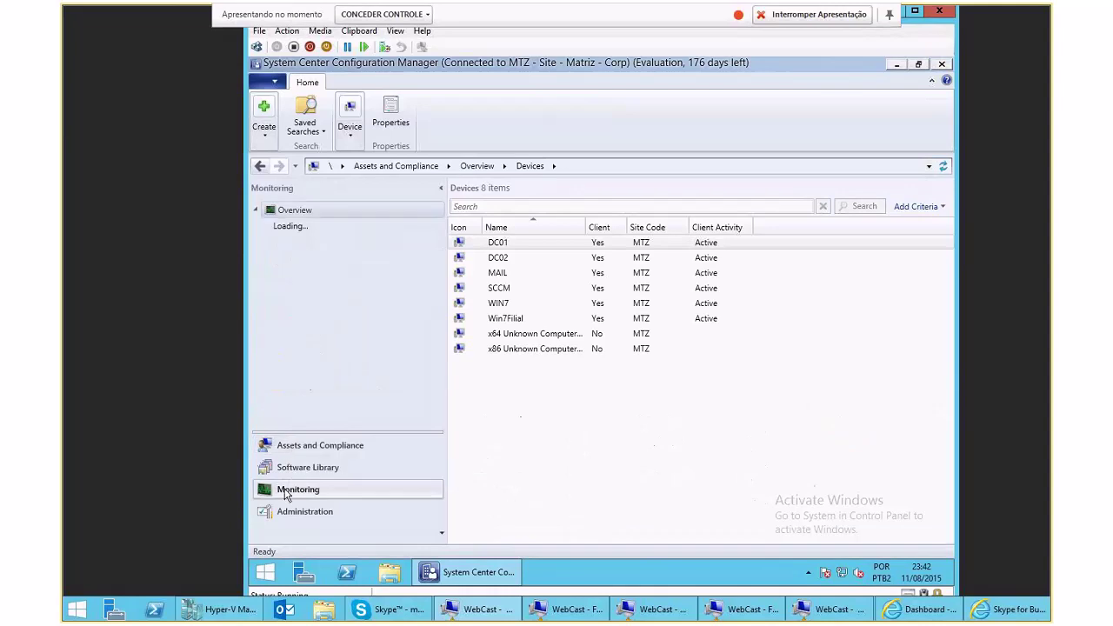
{"action": "left_click", "coordinate": [305, 511]}
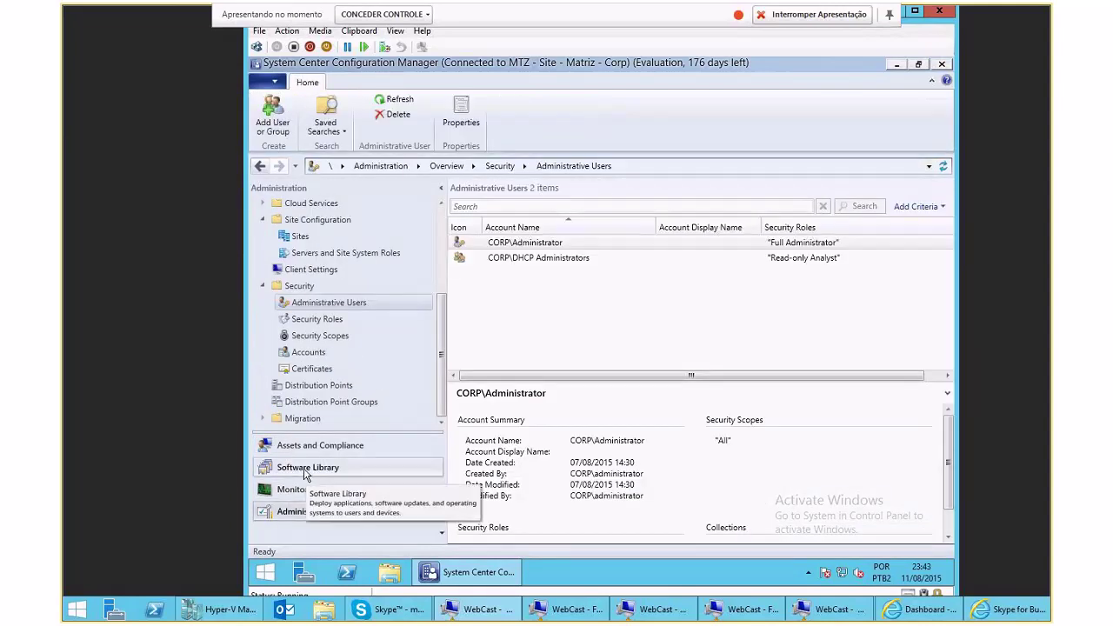
{"action": "left_click", "coordinate": [306, 470]}
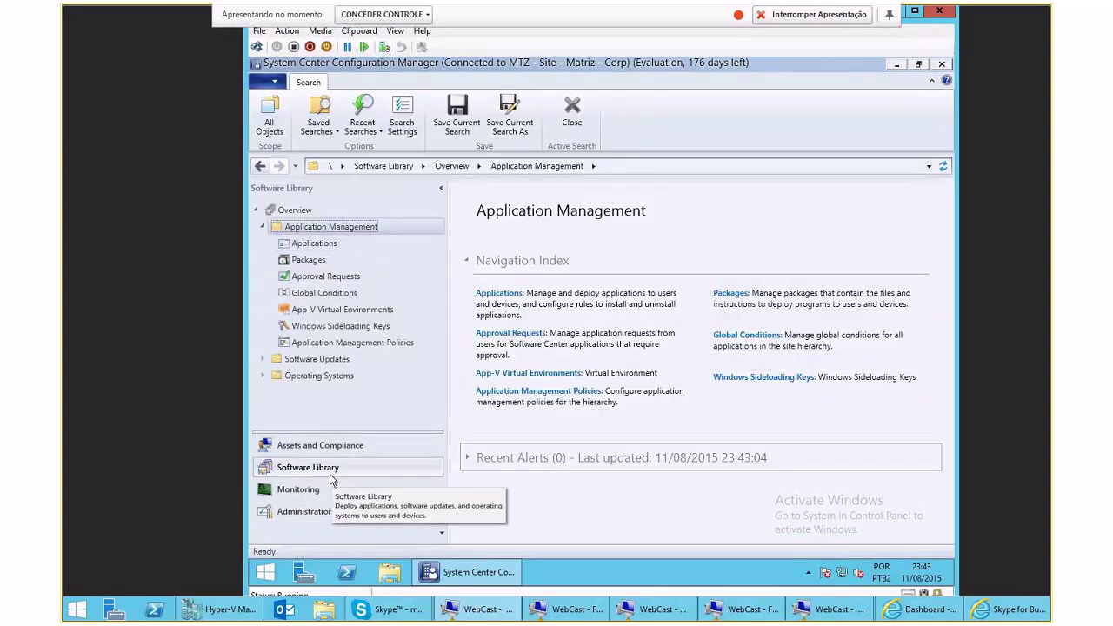
{"action": "left_click", "coordinate": [295, 491]}
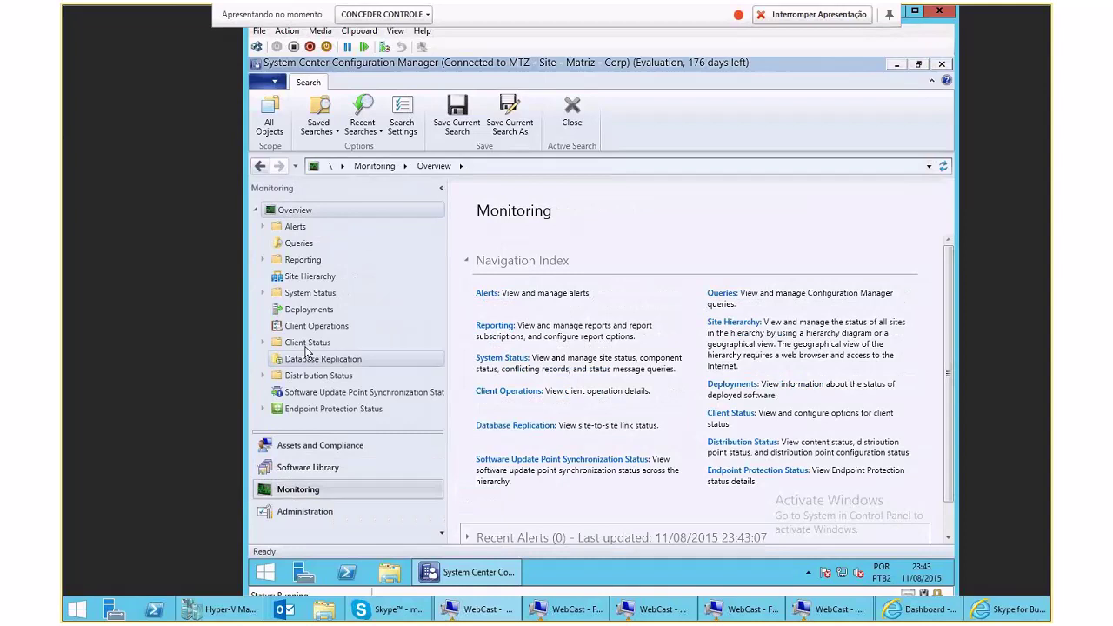
{"action": "left_click", "coordinate": [321, 515]}
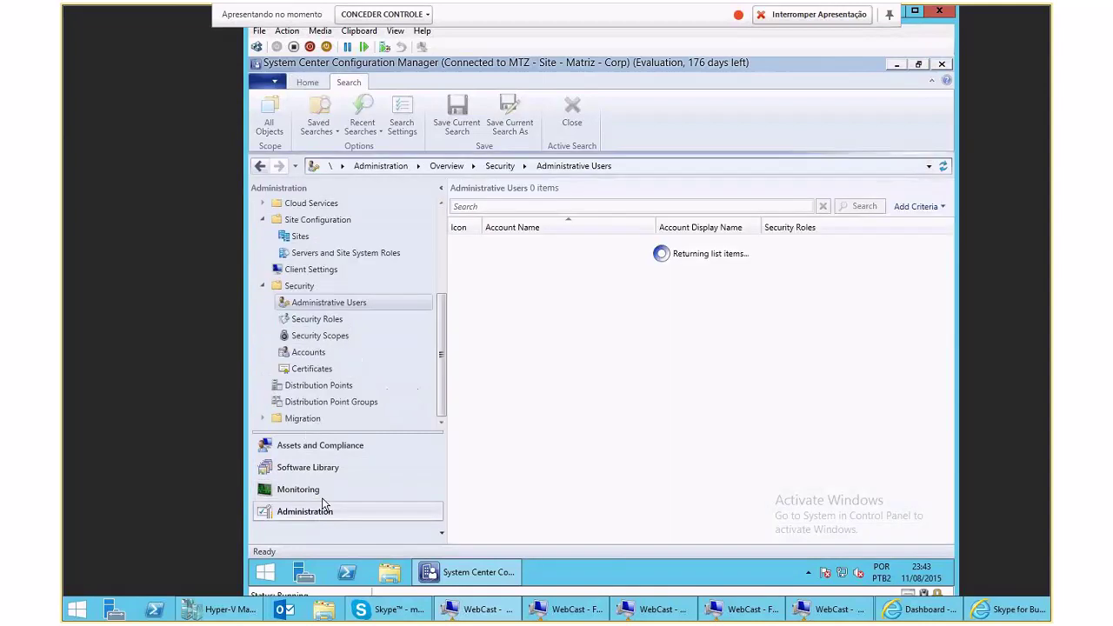
Delete the CORP\DHCP Administrators group from the Administrative Users and switch to the Assets and Compliance workspace
{"action": "left_click", "coordinate": [513, 258]}
{"action": "right_click", "coordinate": [526, 259]}
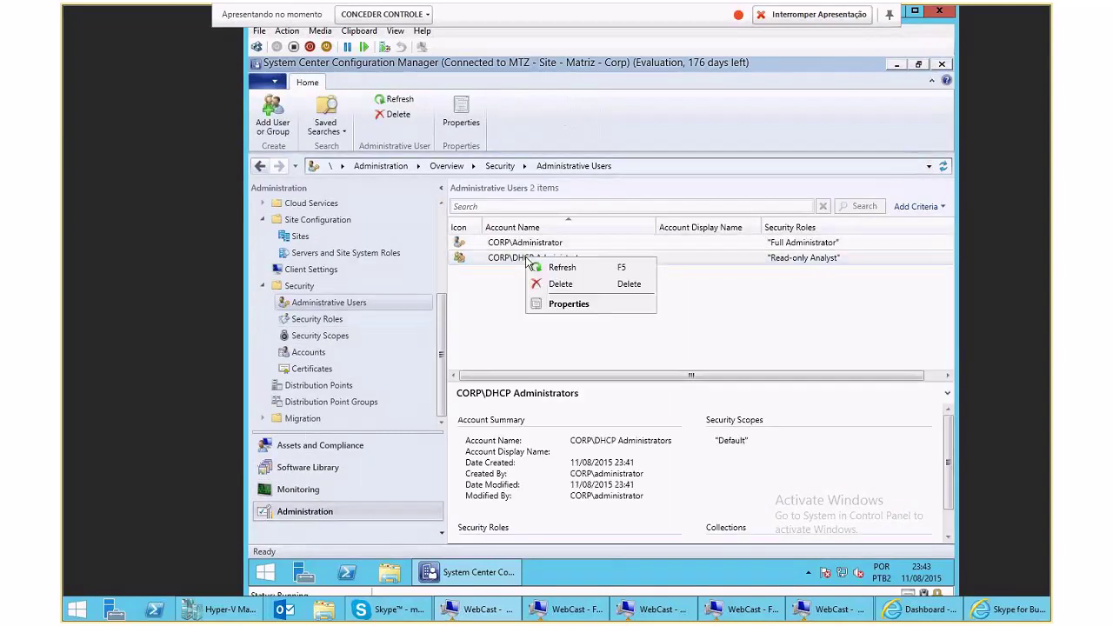
{"action": "left_click", "coordinate": [557, 284]}
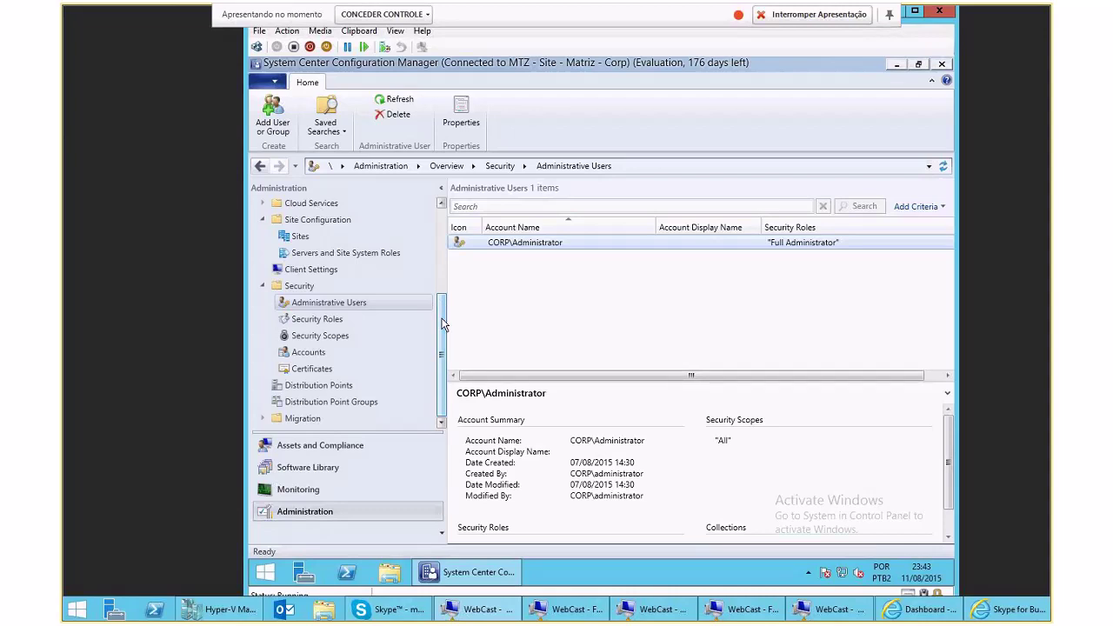
{"action": "scroll", "coordinate": [442, 324], "scroll_direction": "up", "scroll_amount": 3}
{"action": "left_click", "coordinate": [336, 448]}
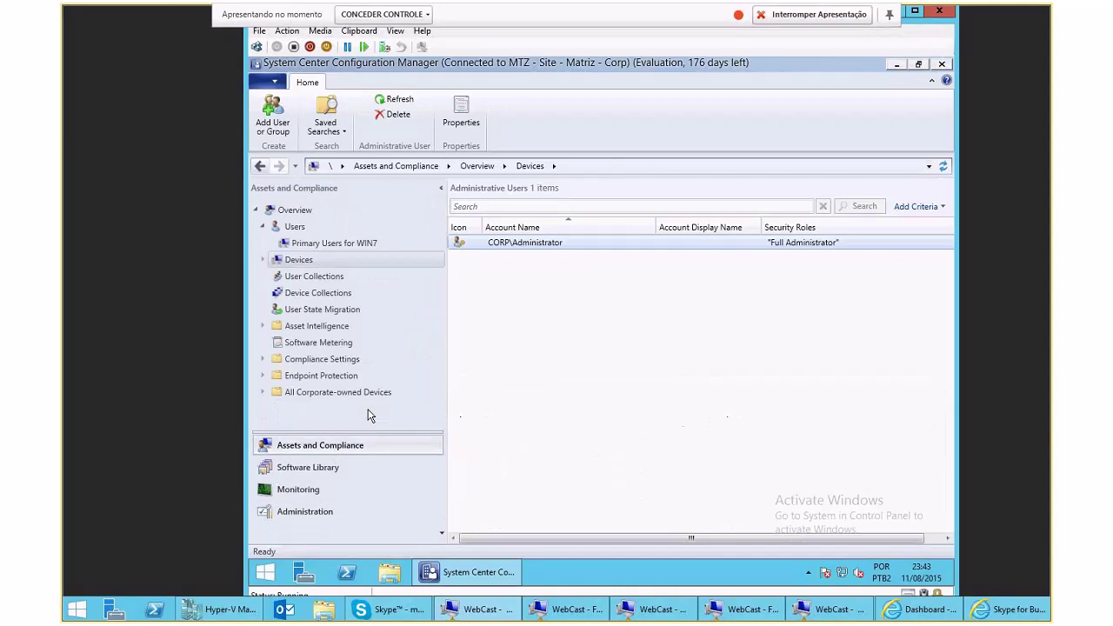
Display the Now Micro Right Click Tools for the DC02 device and bring up its Client Actions list
{"action": "left_click", "coordinate": [298, 260]}
{"action": "left_click", "coordinate": [304, 259]}
{"action": "left_click", "coordinate": [509, 265]}
{"action": "right_click", "coordinate": [498, 261]}
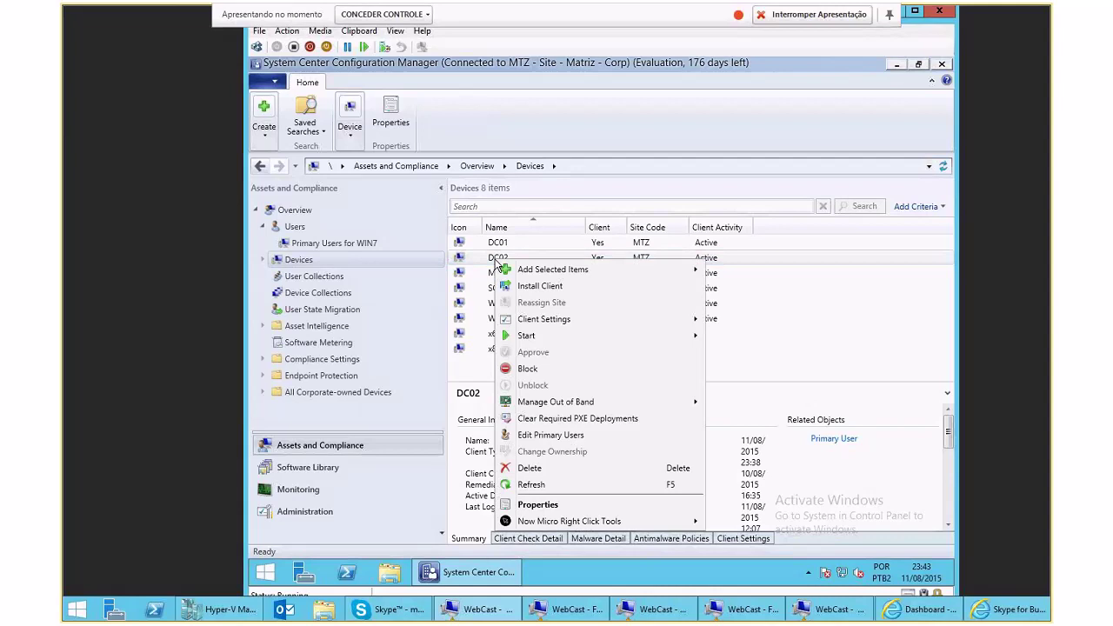
{"action": "mouse_move", "coordinate": [549, 525]}
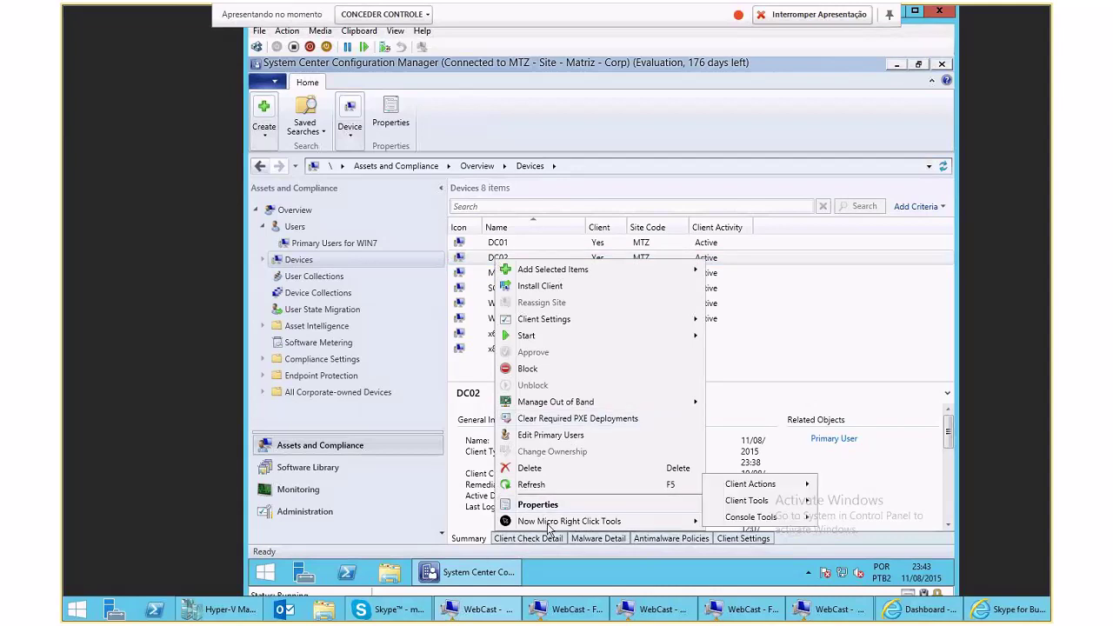
{"action": "mouse_move", "coordinate": [730, 522]}
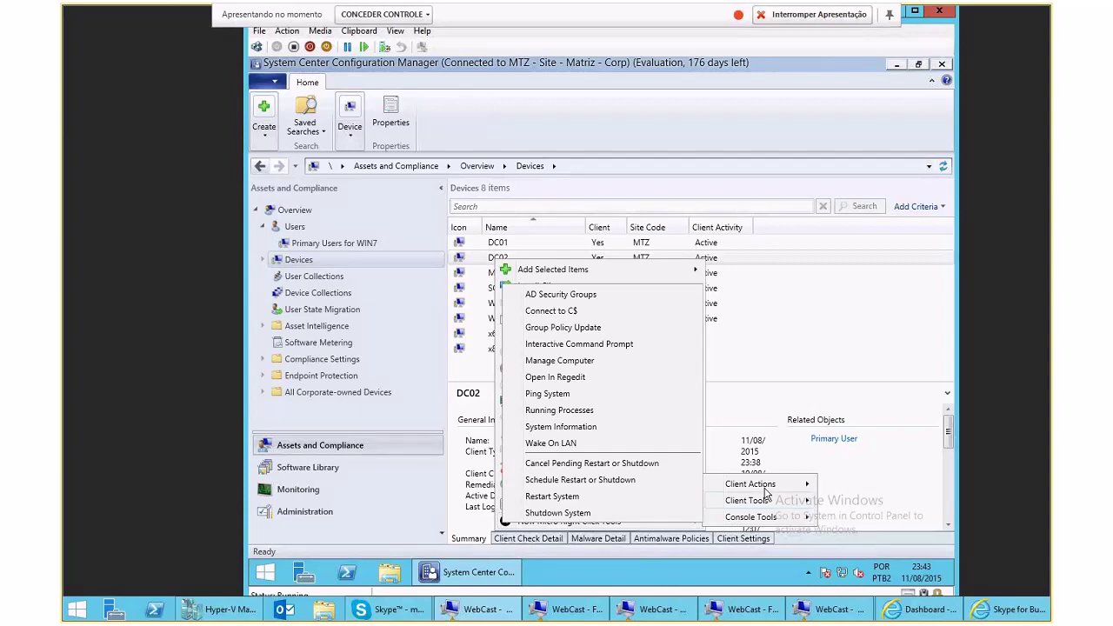
{"action": "mouse_move", "coordinate": [756, 484]}
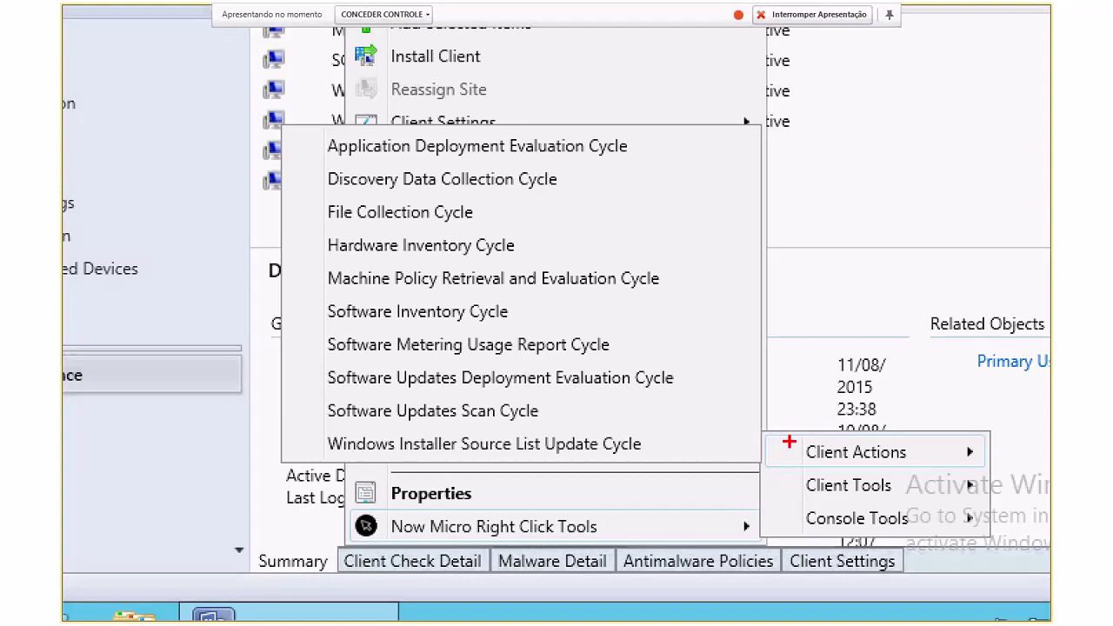
Examine DC02's Client Actions, highlighting the Application Deployment Evaluation, Discovery Data Collection and File Collection cycles
{"action": "mouse_move", "coordinate": [789, 429]}
{"action": "left_mouse_down"}
{"action": "mouse_move", "coordinate": [820, 473]}
{"action": "mouse_move", "coordinate": [910, 525]}
{"action": "mouse_move", "coordinate": [1001, 546]}
{"action": "left_mouse_up"}
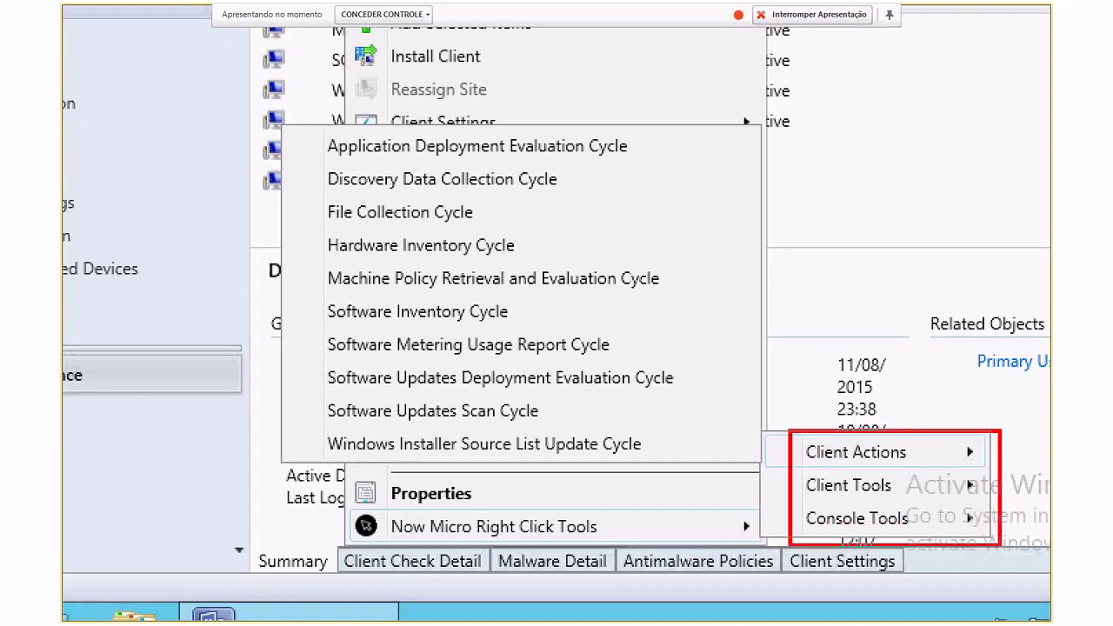
{"action": "left_click_drag", "start_coordinate": [794, 434], "coordinate": [989, 471]}
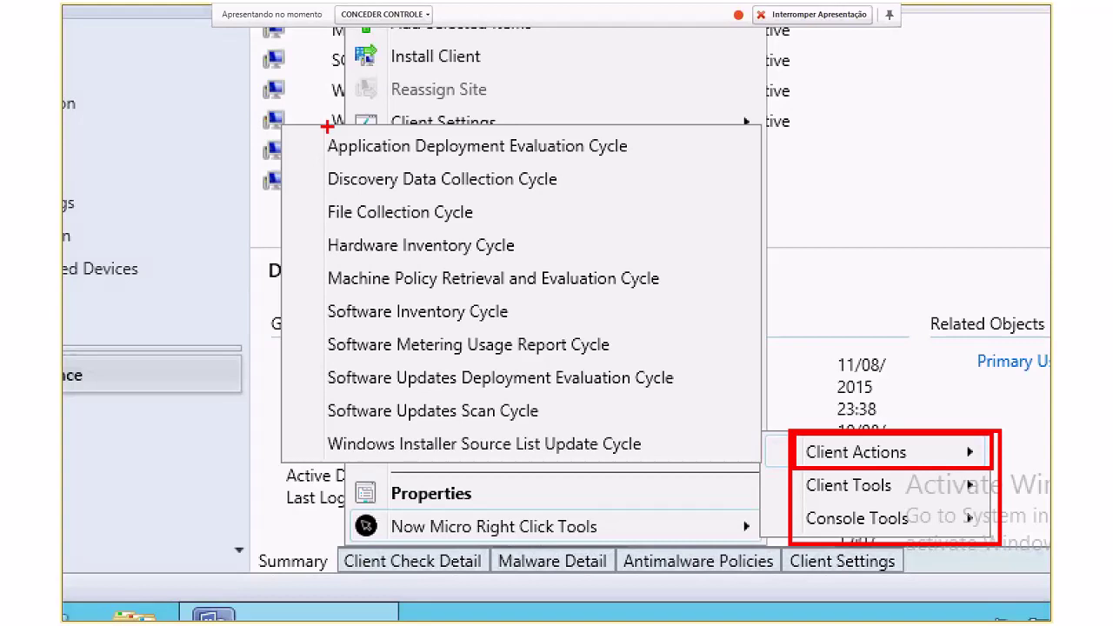
{"action": "mouse_move", "coordinate": [313, 127]}
{"action": "left_mouse_down"}
{"action": "mouse_move", "coordinate": [385, 221]}
{"action": "mouse_move", "coordinate": [735, 456]}
{"action": "left_mouse_up"}
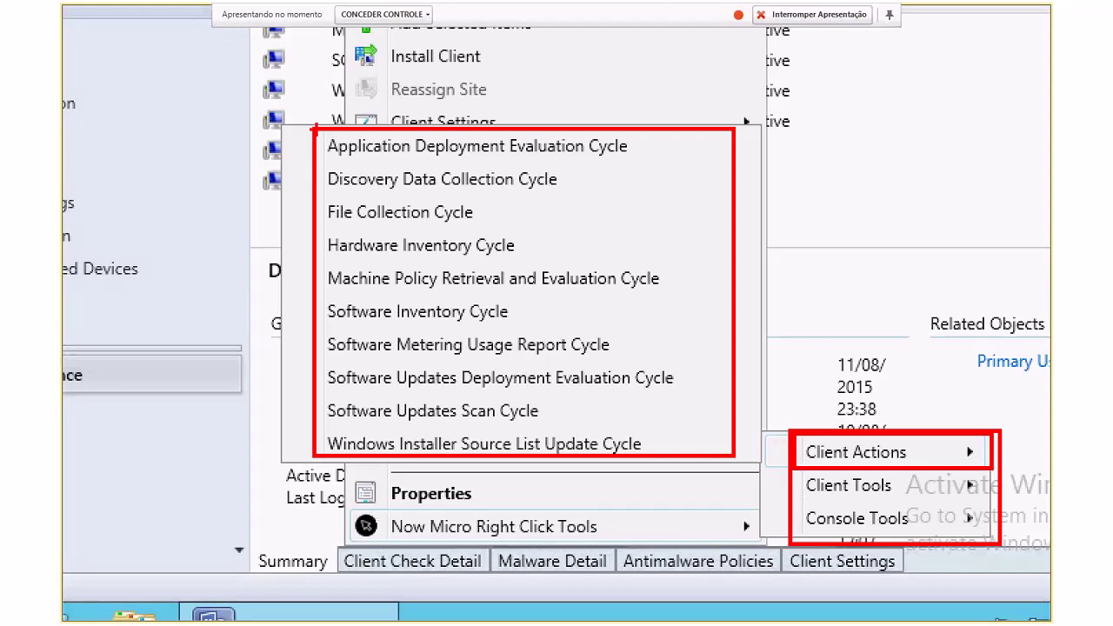
{"action": "mouse_move", "coordinate": [314, 128]}
{"action": "left_mouse_down"}
{"action": "mouse_move", "coordinate": [526, 165]}
{"action": "mouse_move", "coordinate": [655, 165]}
{"action": "left_mouse_up"}
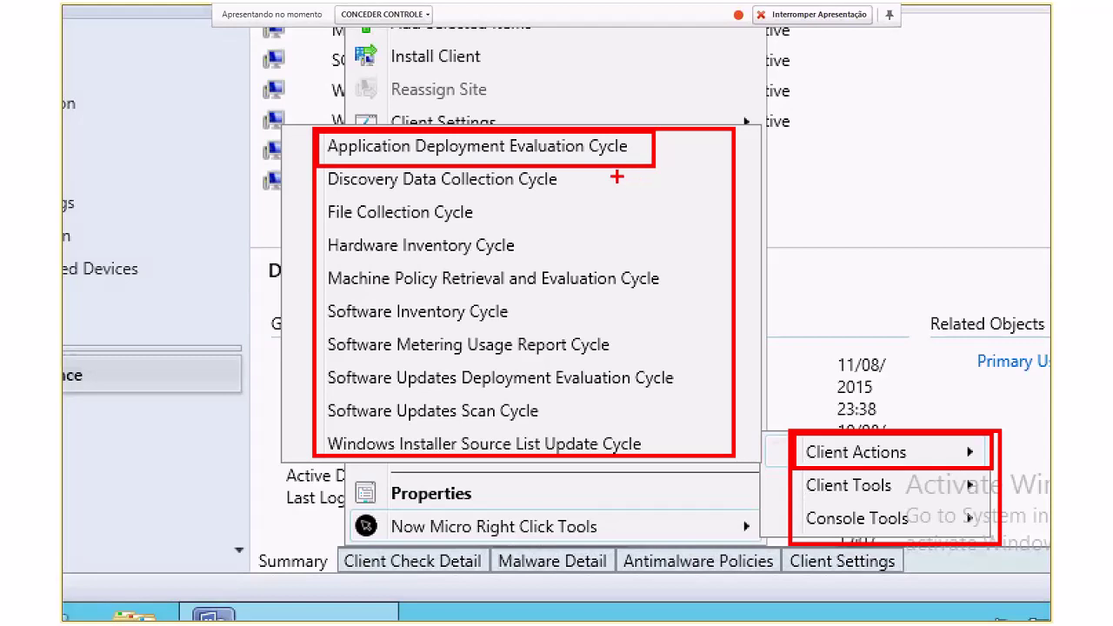
{"action": "mouse_move", "coordinate": [313, 168]}
{"action": "left_mouse_down"}
{"action": "mouse_move", "coordinate": [730, 454]}
{"action": "mouse_move", "coordinate": [558, 187]}
{"action": "mouse_move", "coordinate": [578, 196]}
{"action": "left_mouse_up"}
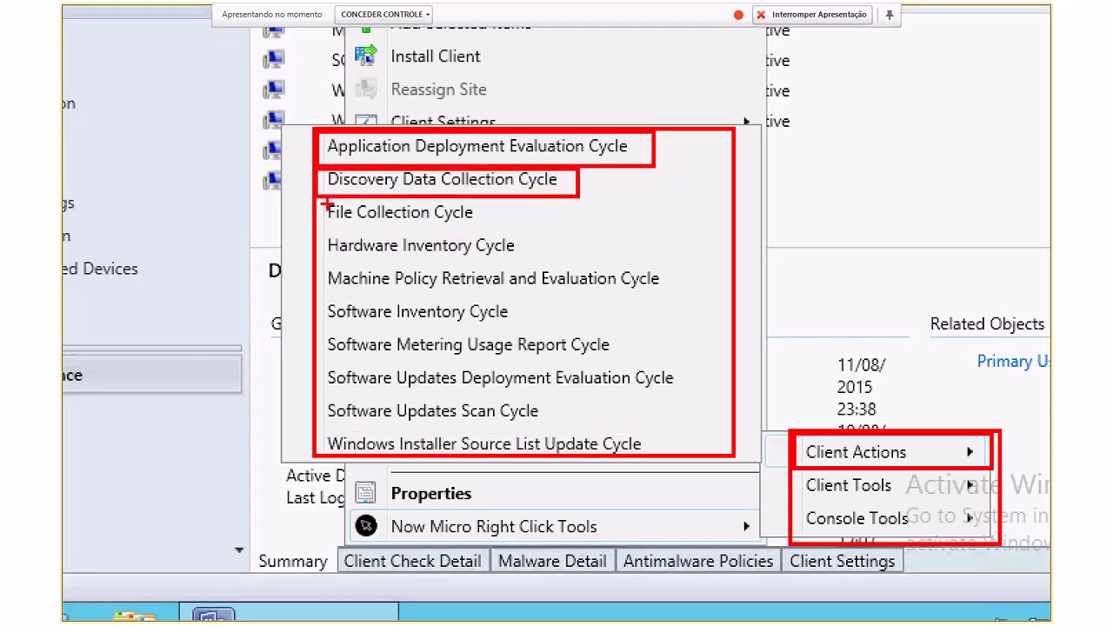
{"action": "left_click_drag", "start_coordinate": [314, 195], "coordinate": [506, 230]}
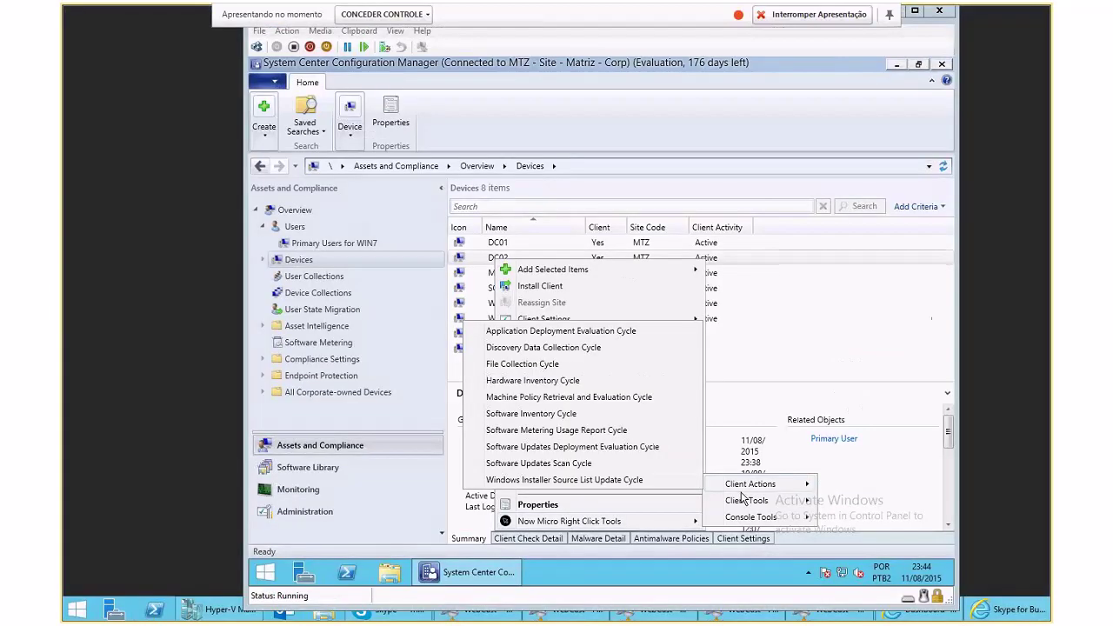
Review DC02's Client Tools, highlighting Repair Client, Uninstall SCCM Client, Restart SMS Agent Host Service and Open Client Log File Folder
{"action": "mouse_move", "coordinate": [746, 500]}
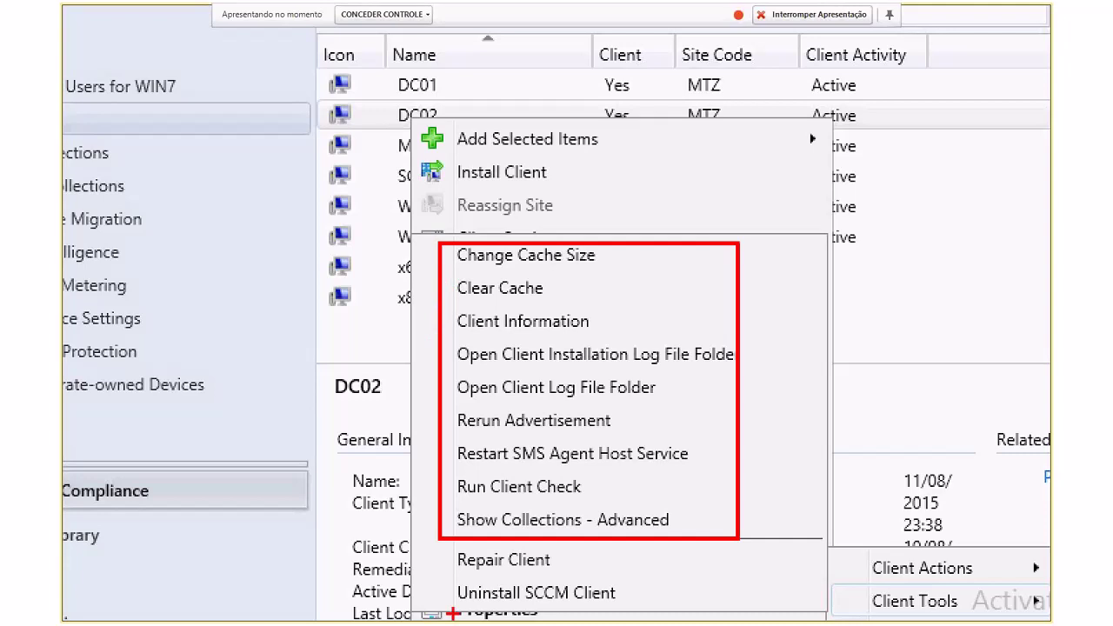
{"action": "mouse_move", "coordinate": [451, 546]}
{"action": "left_mouse_down"}
{"action": "mouse_move", "coordinate": [587, 576]}
{"action": "mouse_move", "coordinate": [553, 574]}
{"action": "mouse_move", "coordinate": [573, 572]}
{"action": "left_mouse_up"}
{"action": "mouse_move", "coordinate": [442, 576]}
{"action": "left_mouse_down"}
{"action": "mouse_move", "coordinate": [660, 611]}
{"action": "mouse_move", "coordinate": [650, 609]}
{"action": "left_mouse_up"}
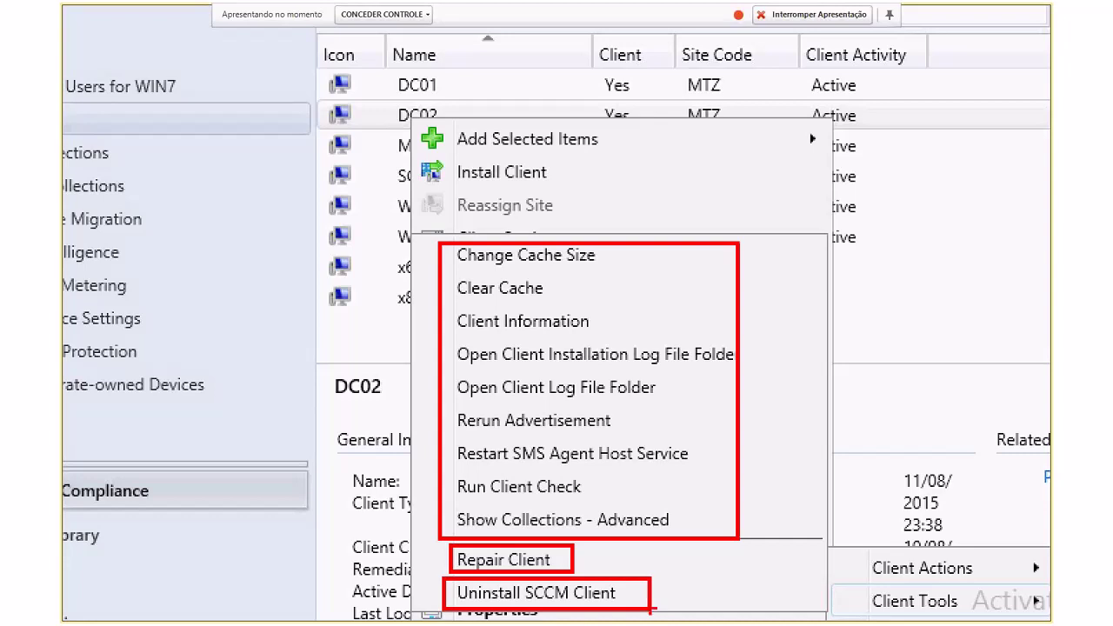
{"action": "mouse_move", "coordinate": [446, 440]}
{"action": "left_mouse_down"}
{"action": "mouse_move", "coordinate": [634, 472]}
{"action": "mouse_move", "coordinate": [701, 471]}
{"action": "left_mouse_up"}
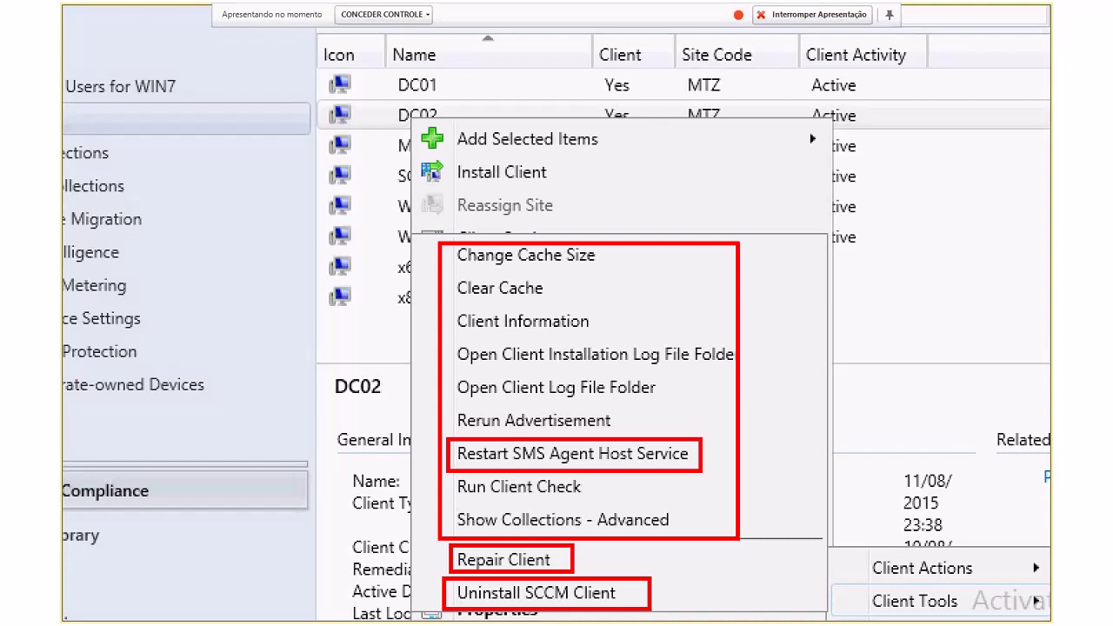
{"action": "left_click_drag", "start_coordinate": [446, 371], "coordinate": [666, 407]}
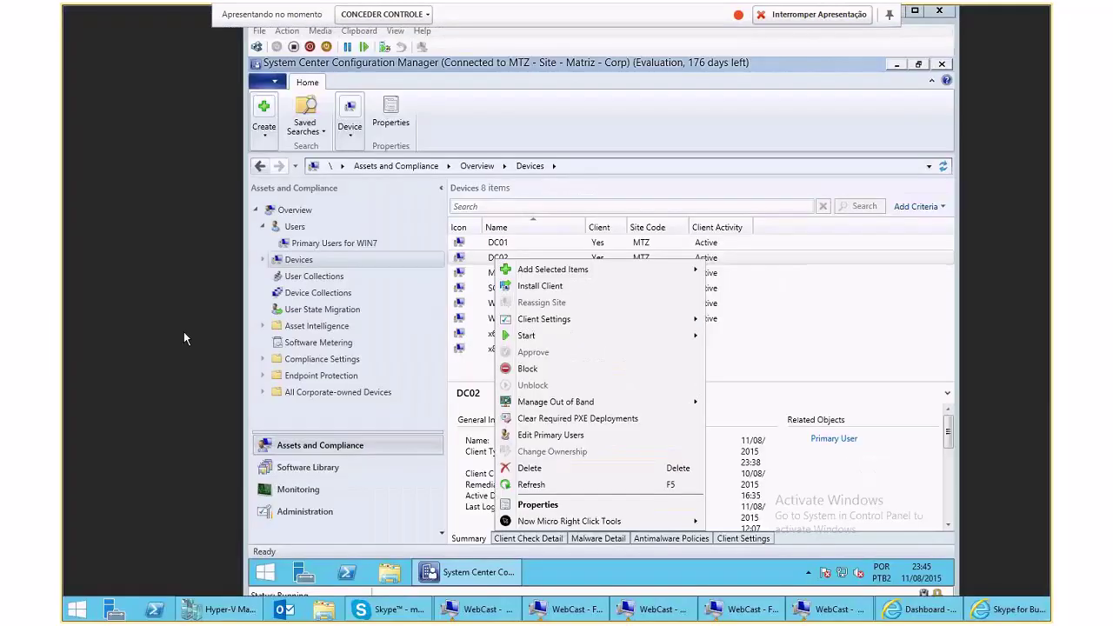
Review DC02's Console Tools, highlighting Open In Regedit, Running Processes, Wake On LAN and Shutdown System
{"action": "mouse_move", "coordinate": [609, 521]}
{"action": "mouse_move", "coordinate": [744, 502]}
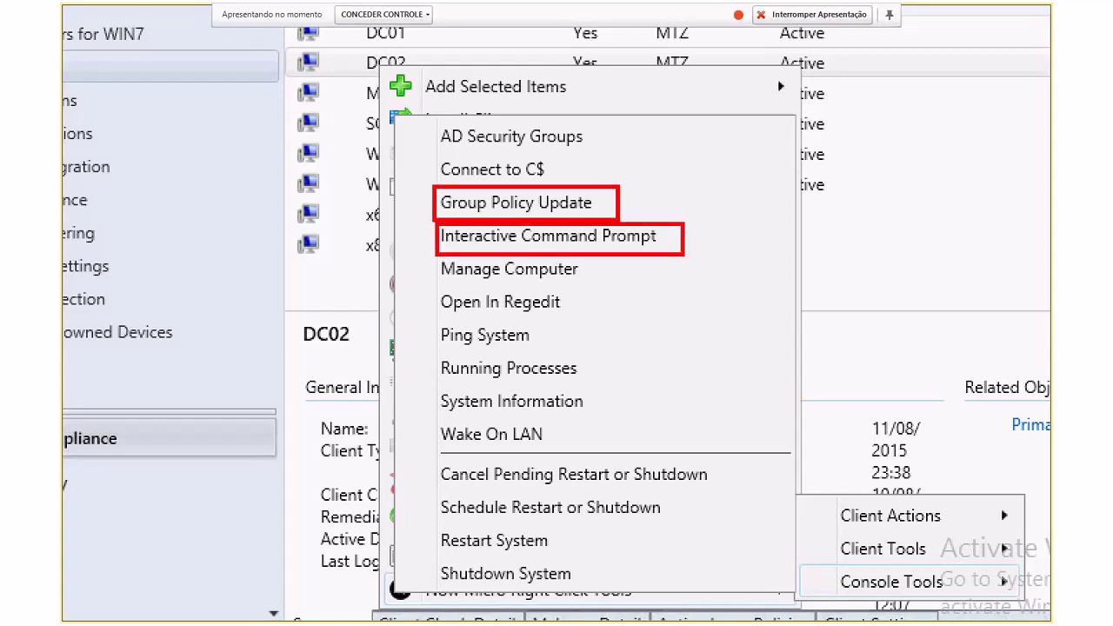
{"action": "mouse_move", "coordinate": [435, 288]}
{"action": "left_mouse_down"}
{"action": "mouse_move", "coordinate": [582, 307]}
{"action": "mouse_move", "coordinate": [605, 322]}
{"action": "left_mouse_up"}
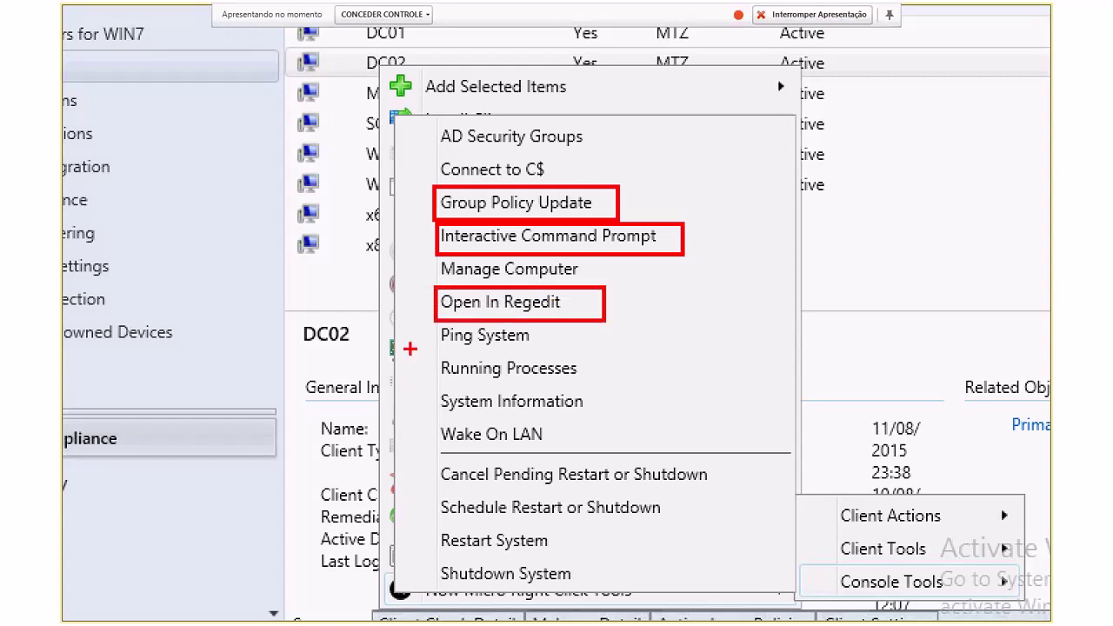
{"action": "left_click_drag", "start_coordinate": [430, 352], "coordinate": [633, 386]}
{"action": "left_click_drag", "start_coordinate": [432, 415], "coordinate": [602, 450]}
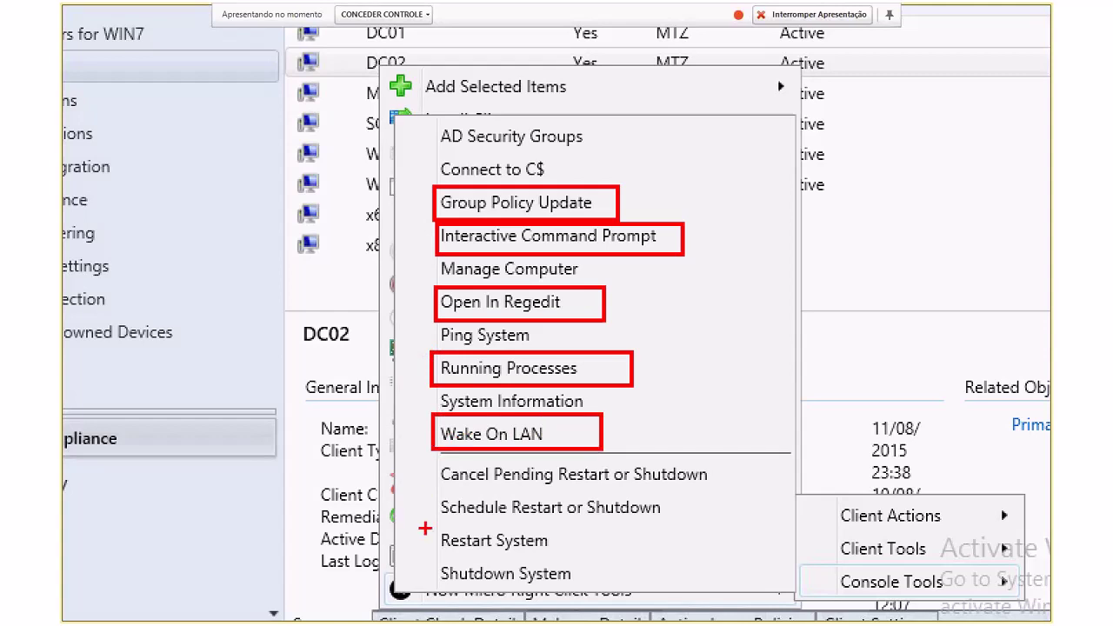
{"action": "left_click_drag", "start_coordinate": [428, 558], "coordinate": [648, 591]}
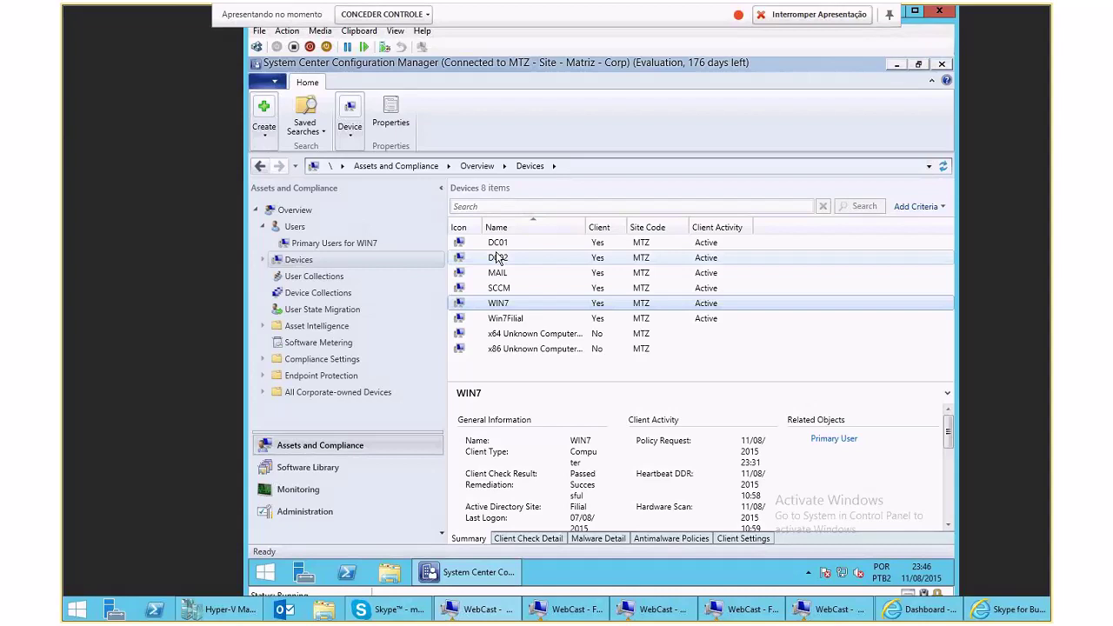
Open Resource Explorer for DC02 and view its Installed Applications and Installed Applications (64) inventory
{"action": "left_click", "coordinate": [498, 259]}
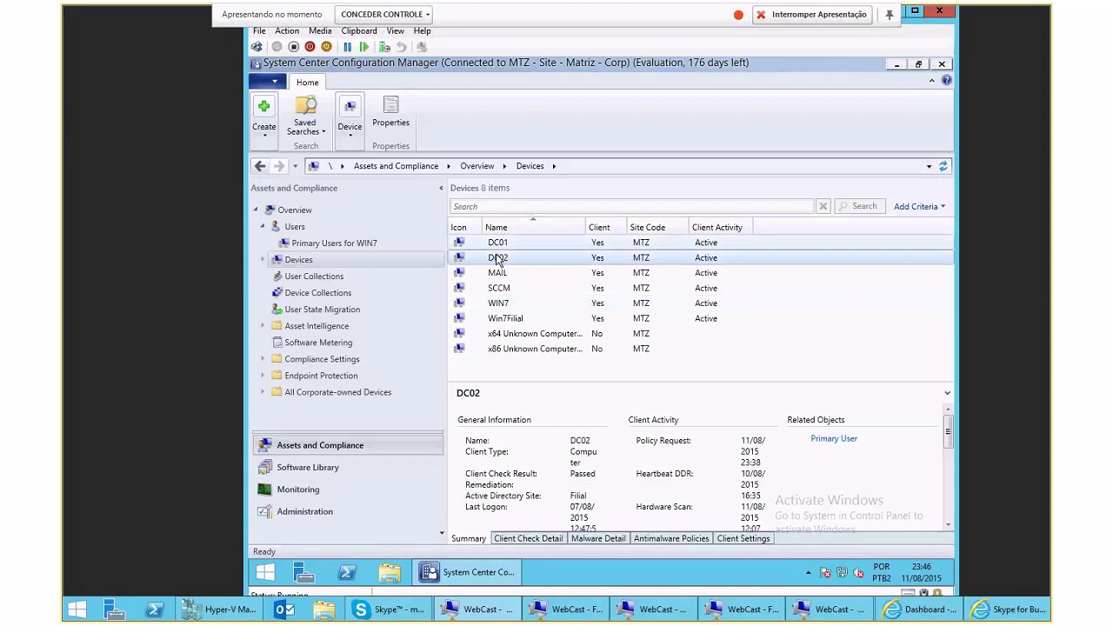
{"action": "right_click", "coordinate": [497, 259]}
{"action": "mouse_move", "coordinate": [550, 330]}
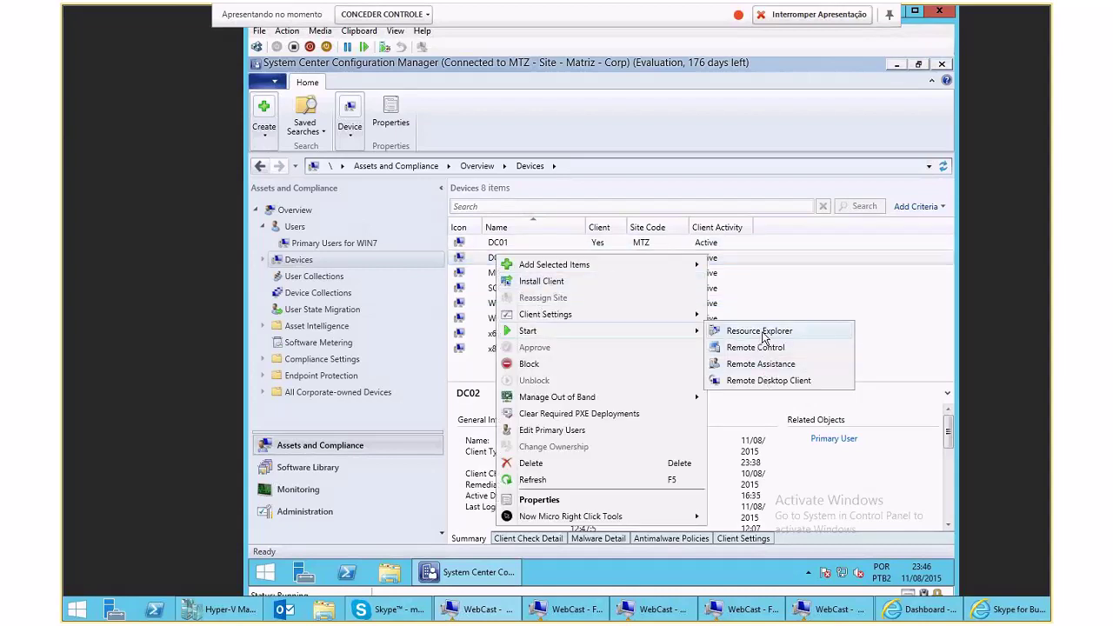
{"action": "left_click", "coordinate": [762, 331]}
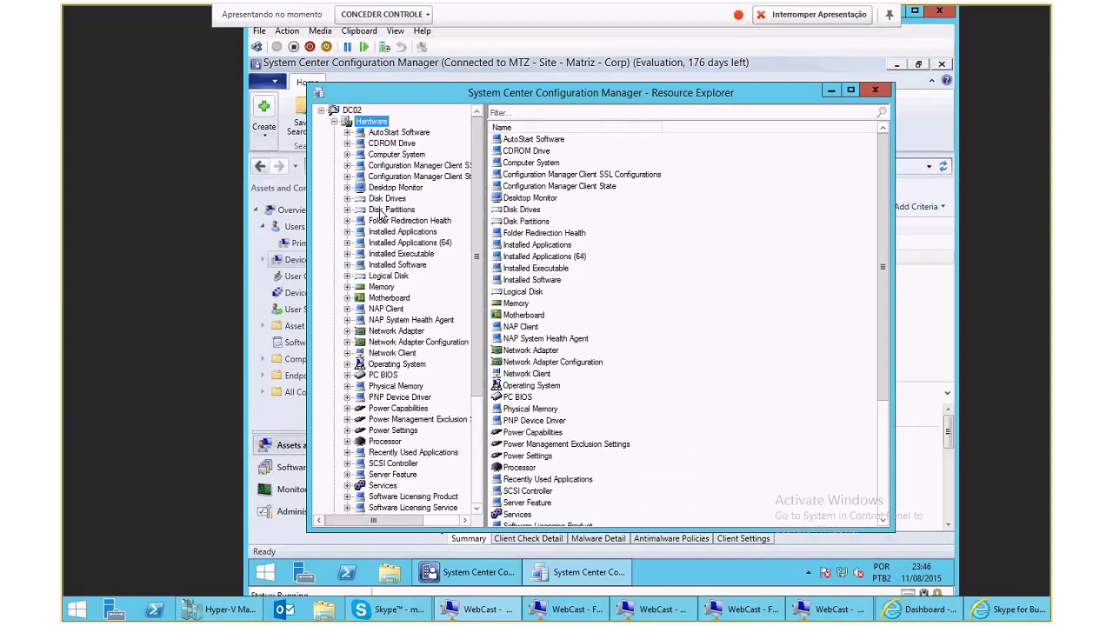
{"action": "left_click", "coordinate": [410, 232]}
{"action": "left_click", "coordinate": [415, 243]}
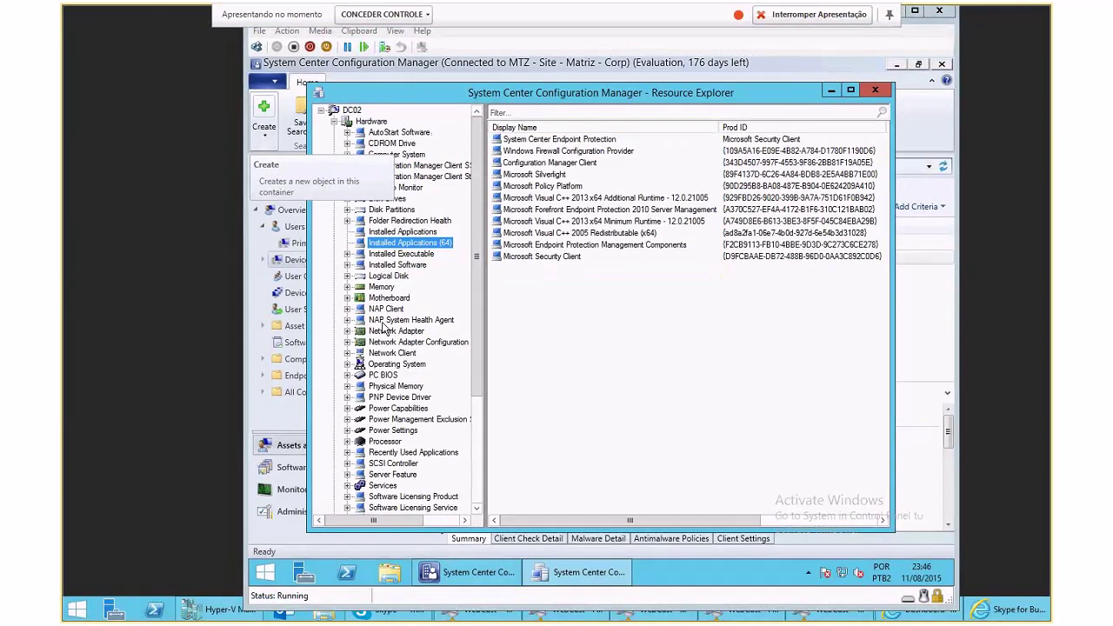
Inspect DC02's Memory inventory and further hardware entries, and close Resource Explorer
{"action": "left_click", "coordinate": [381, 286]}
{"action": "left_click_drag", "start_coordinate": [622, 520], "coordinate": [748, 520]}
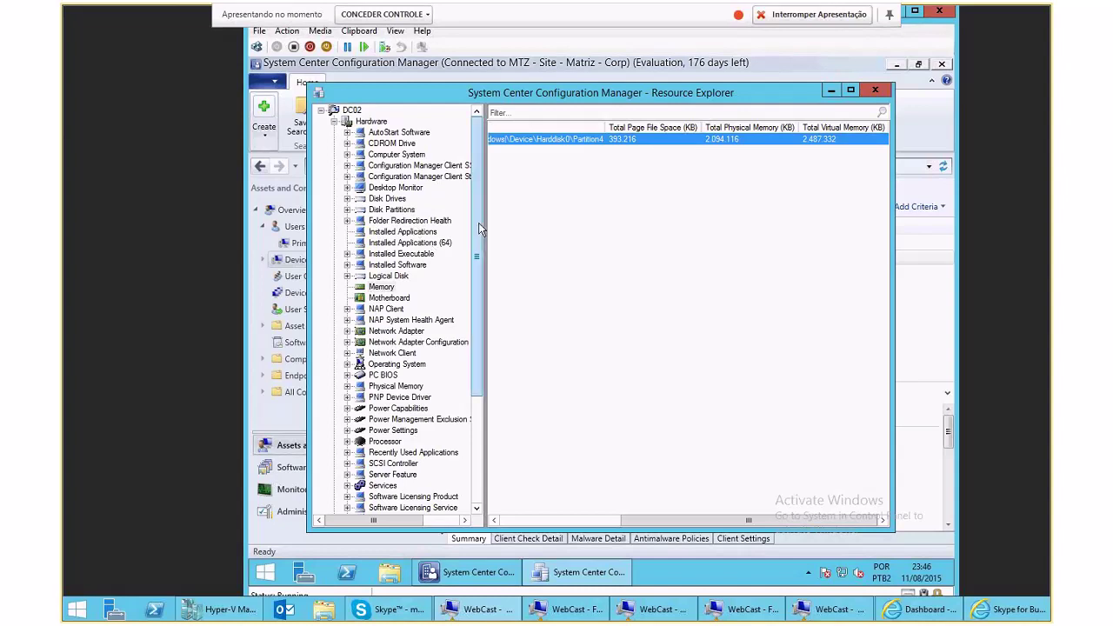
{"action": "left_click_drag", "start_coordinate": [479, 229], "coordinate": [474, 279]}
{"action": "left_click", "coordinate": [385, 375]}
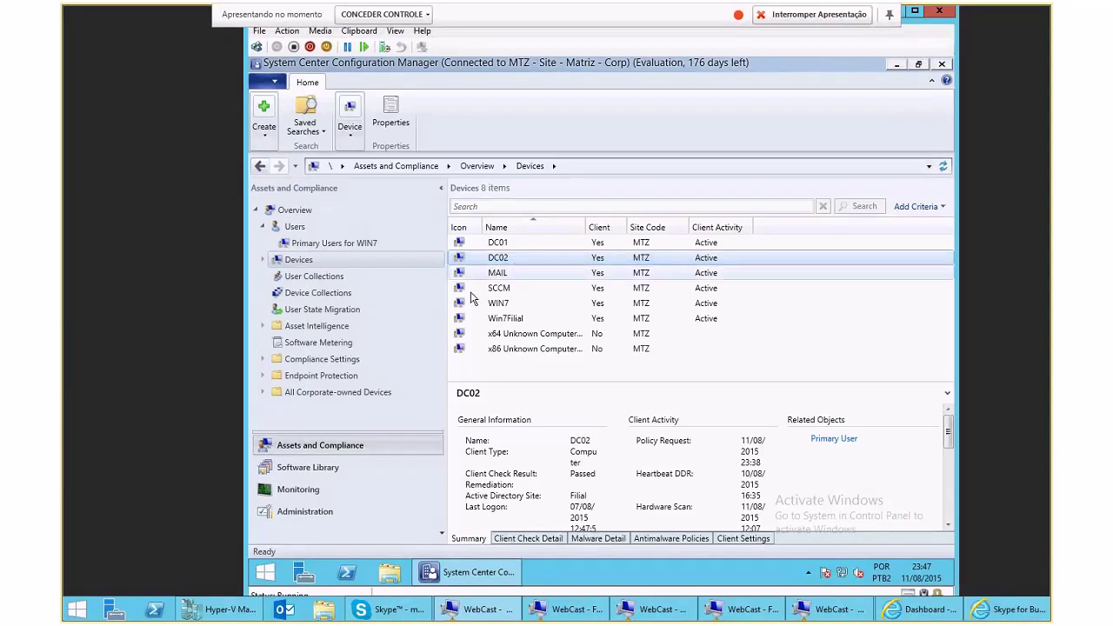
Browse Asset Intelligence and Endpoint Protection, and list the Antimalware Policies
{"action": "left_click", "coordinate": [313, 328]}
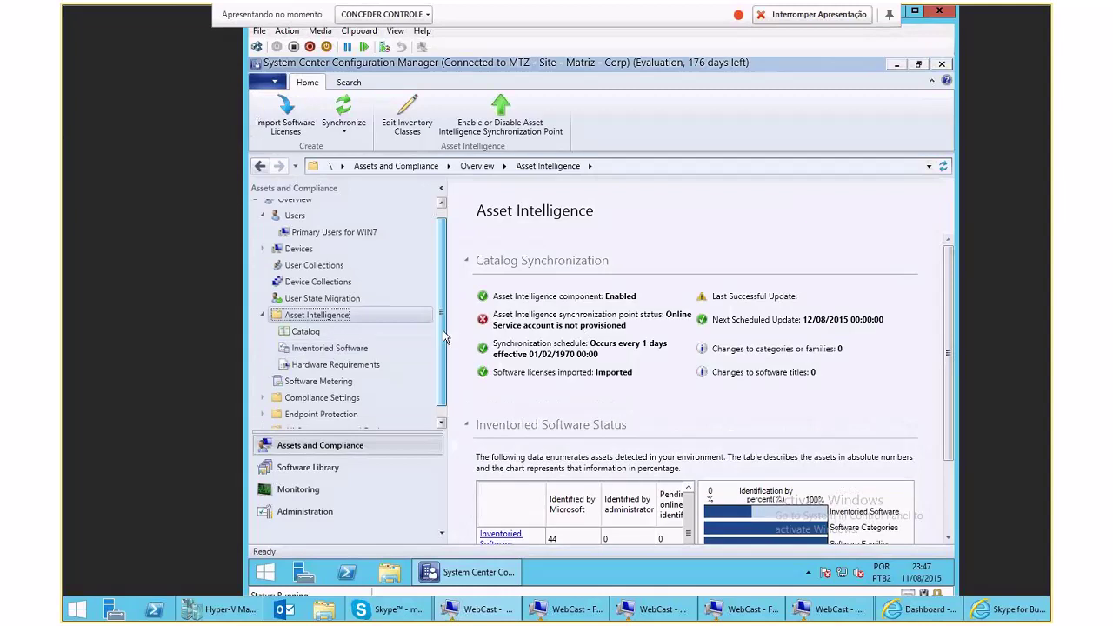
{"action": "left_click", "coordinate": [322, 402]}
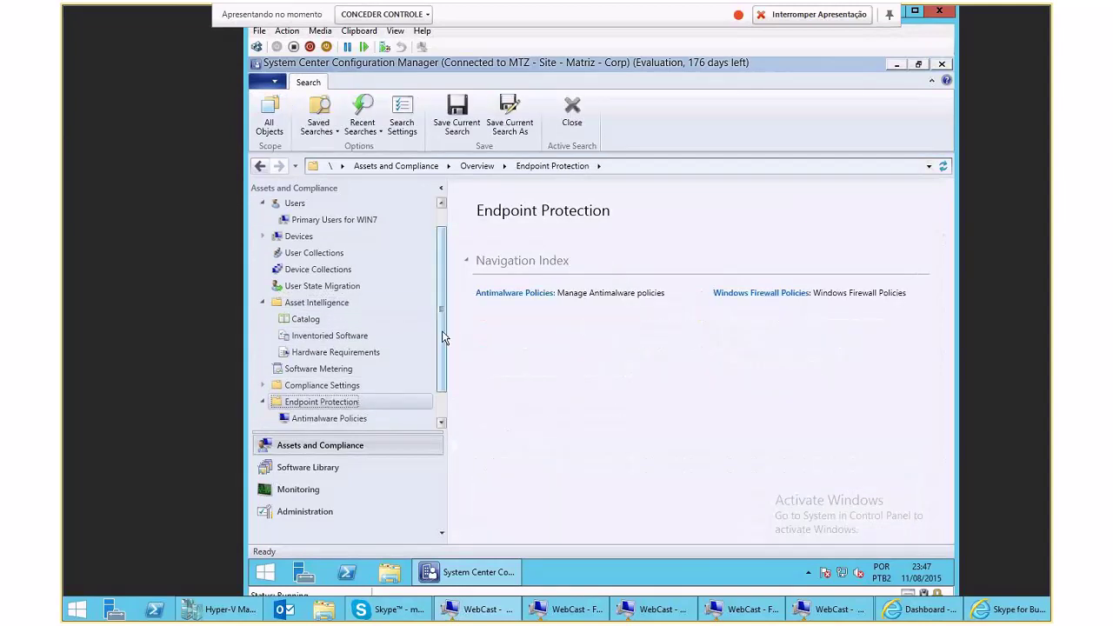
{"action": "left_click", "coordinate": [323, 385]}
Review the SCEP Policy's scheduled scan and exclusion settings, highlighting scan type, day and time, and close it without saving
{"action": "left_click", "coordinate": [504, 257]}
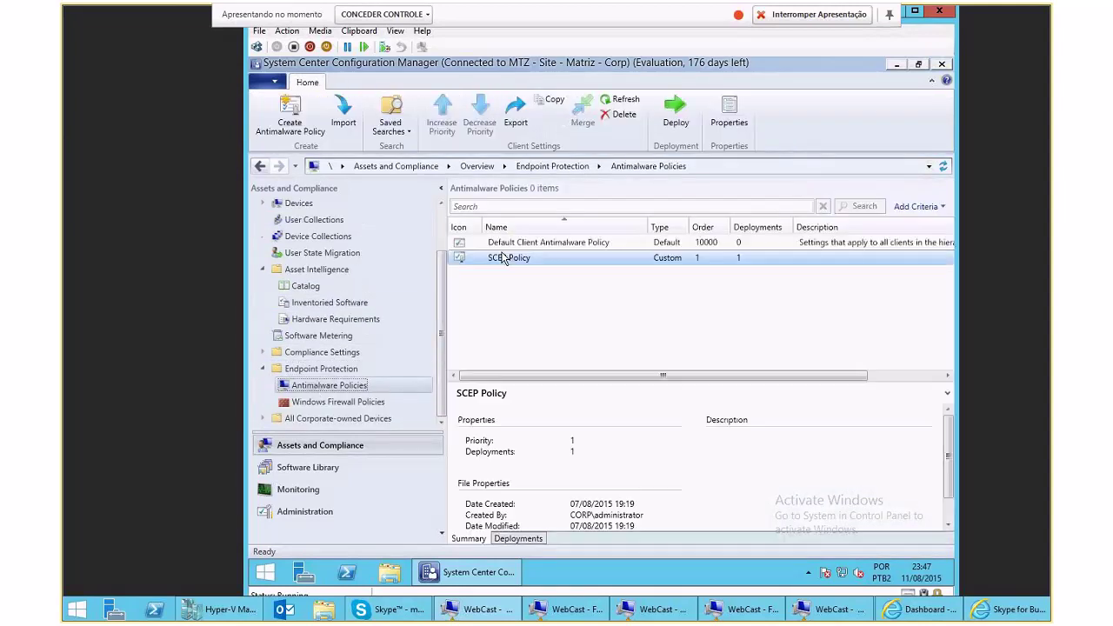
{"action": "right_click", "coordinate": [504, 258]}
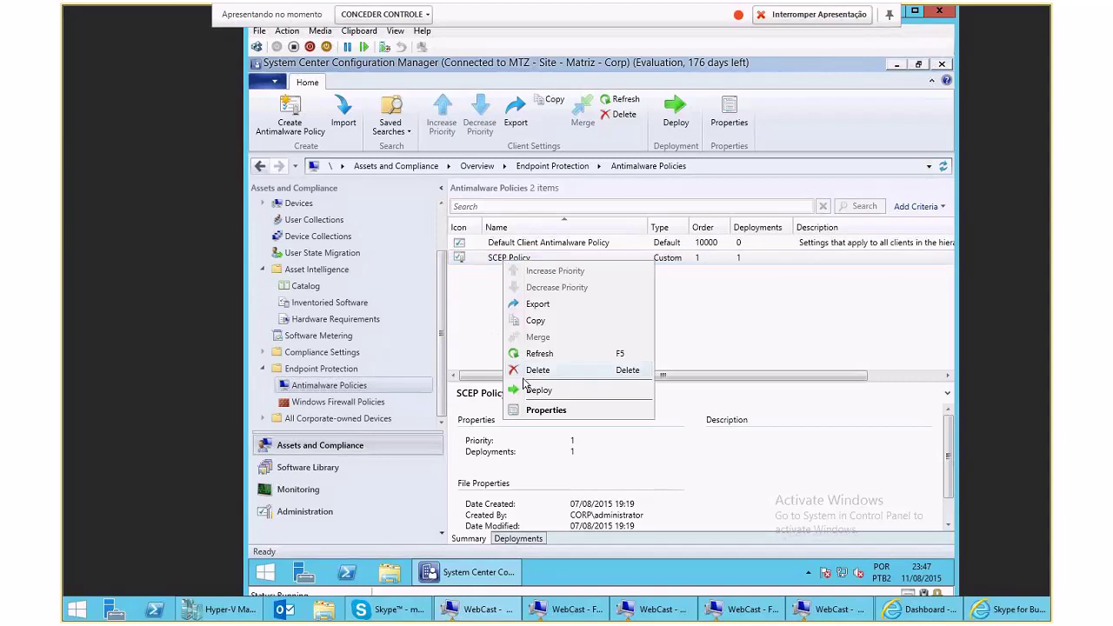
{"action": "left_click", "coordinate": [543, 410]}
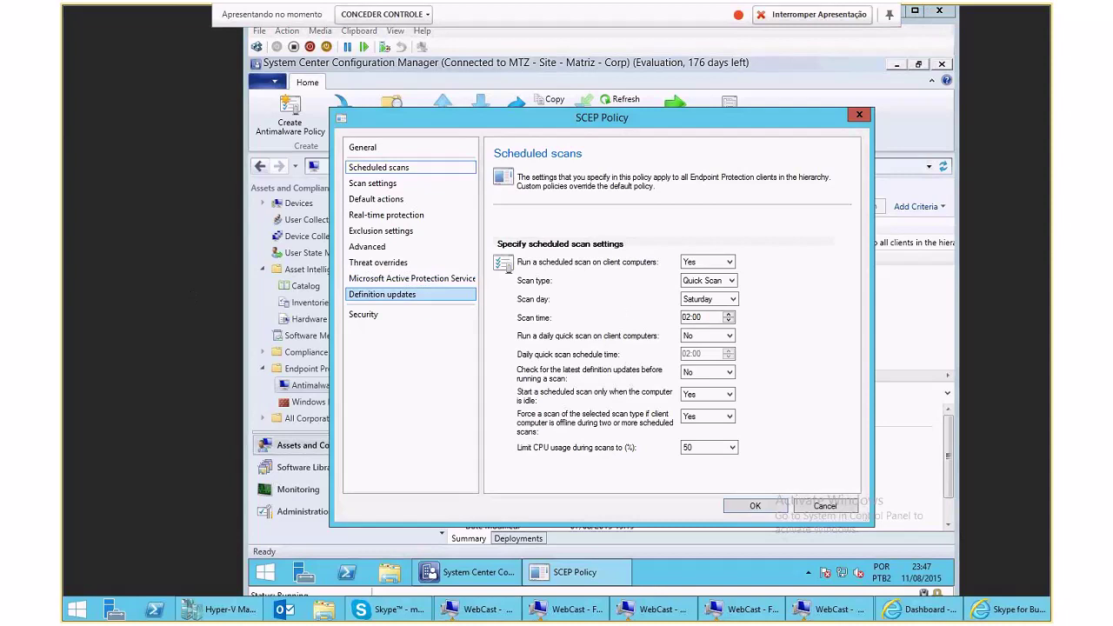
{"action": "key", "text": "ctrl+1"}
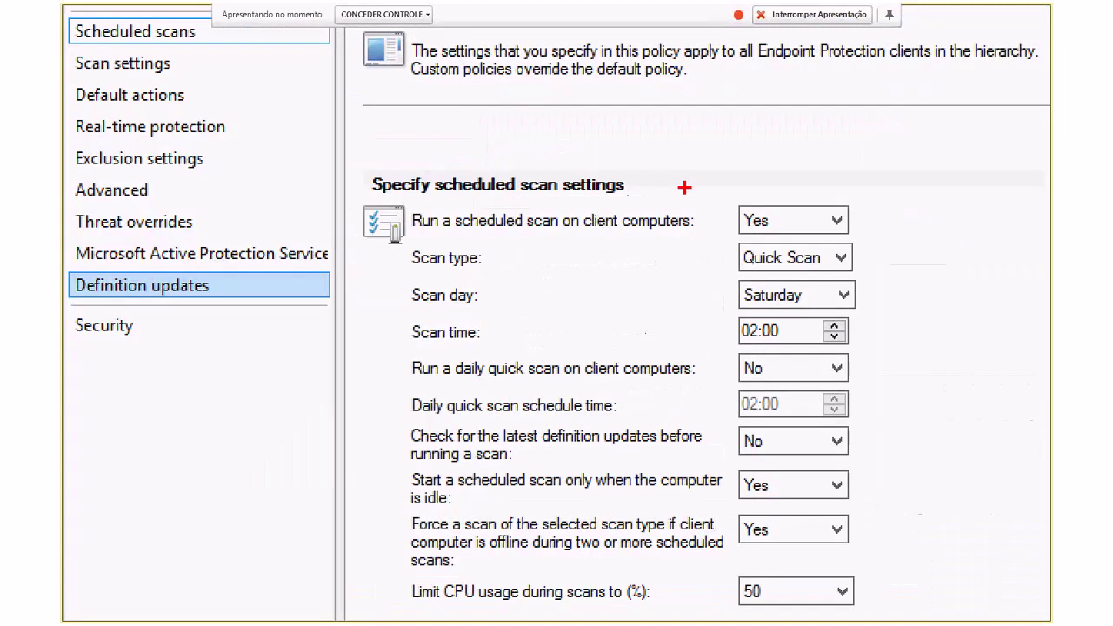
{"action": "left_click_drag", "start_coordinate": [684, 188], "coordinate": [915, 234]}
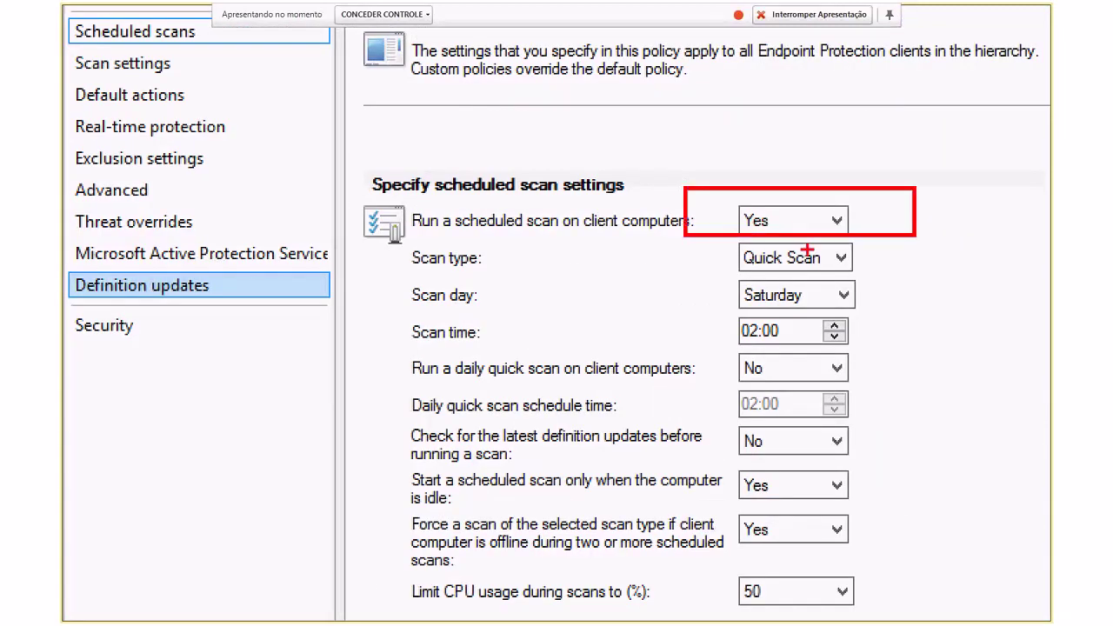
{"action": "left_click_drag", "start_coordinate": [726, 241], "coordinate": [877, 268]}
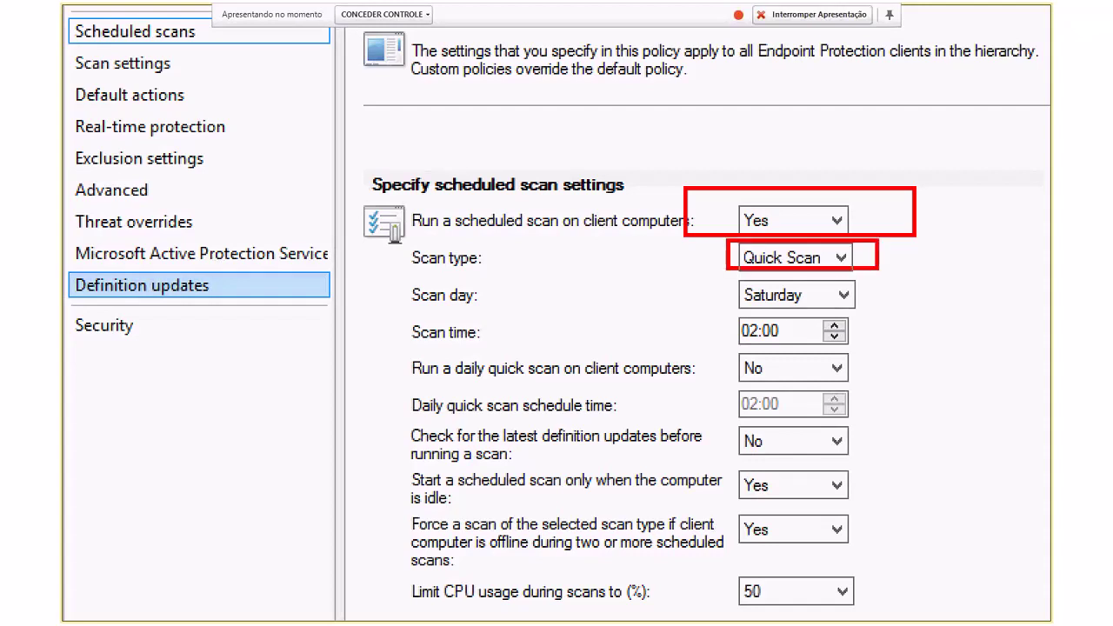
{"action": "left_click_drag", "start_coordinate": [723, 271], "coordinate": [894, 307]}
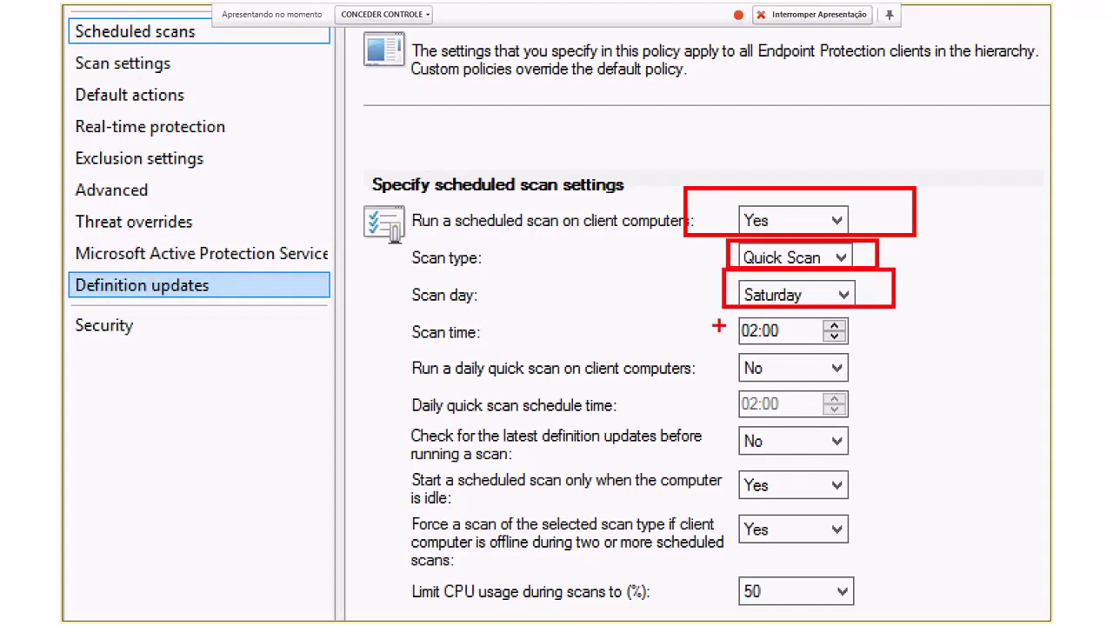
{"action": "left_click_drag", "start_coordinate": [720, 313], "coordinate": [913, 348]}
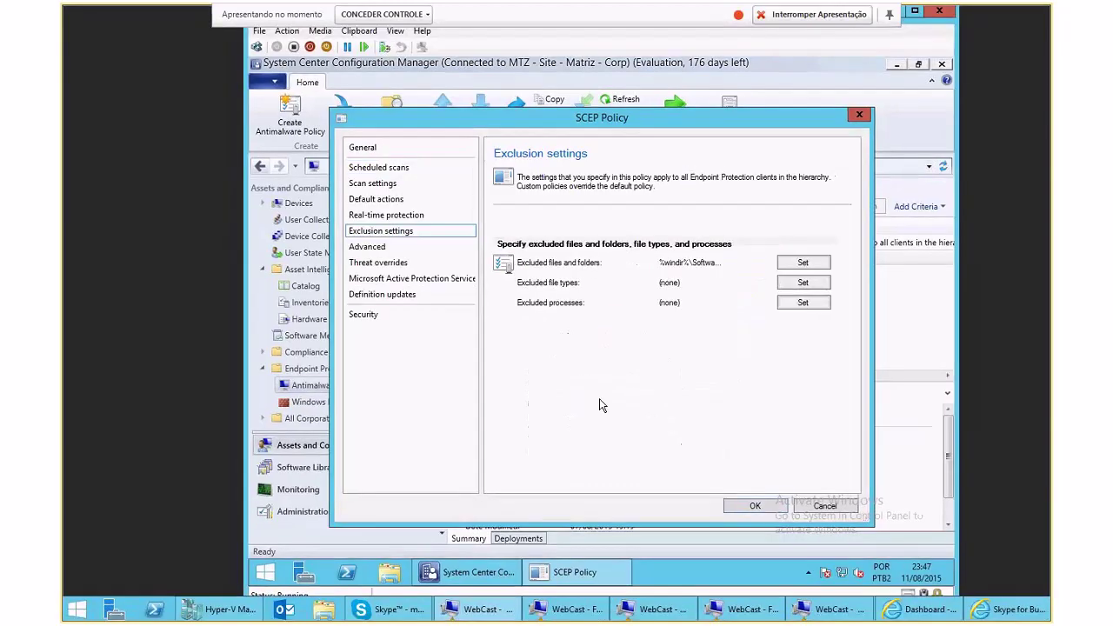
{"action": "left_click", "coordinate": [823, 507]}
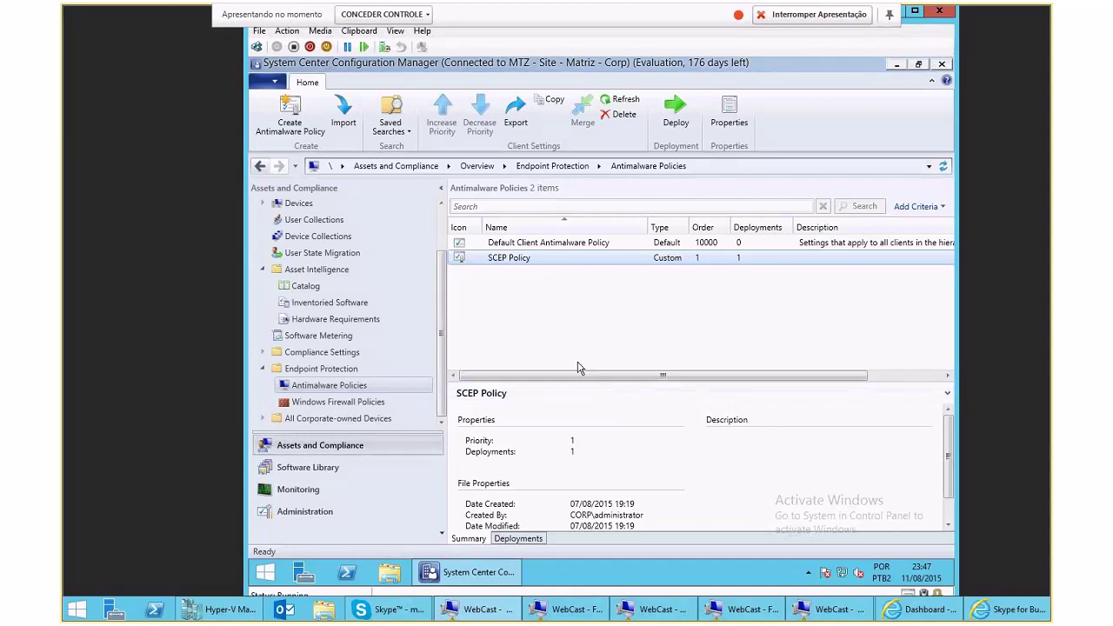
View the Devices list and the Device Collections list in Assets and Compliance
{"action": "left_click_drag", "start_coordinate": [442, 275], "coordinate": [443, 239]}
{"action": "scroll", "coordinate": [413, 235], "scroll_direction": "up", "scroll_amount": 1}
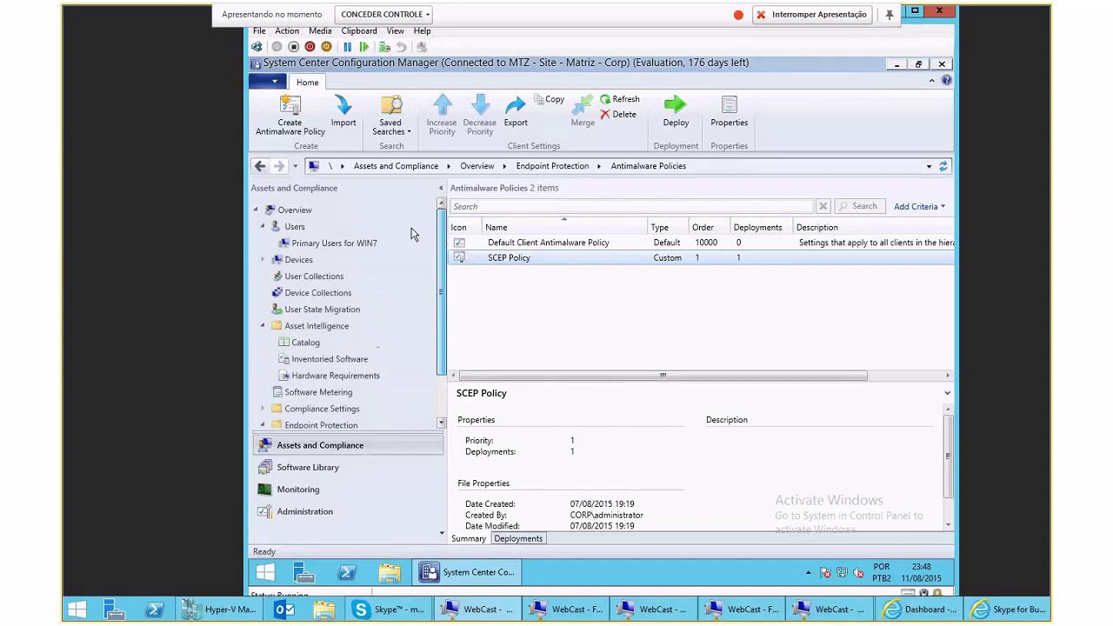
{"action": "left_click", "coordinate": [298, 259]}
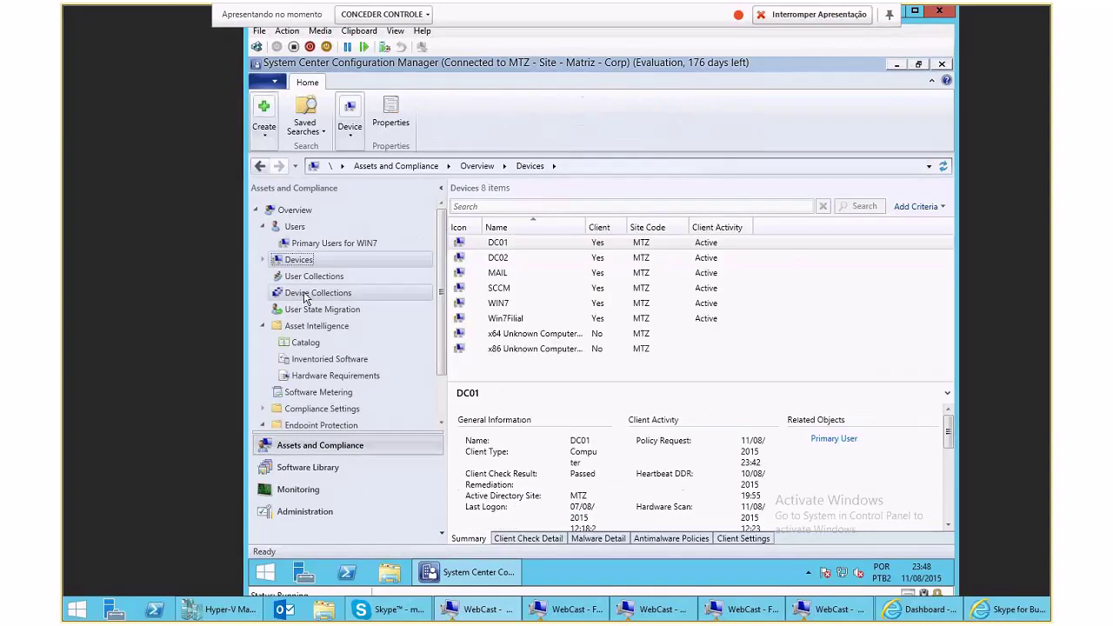
{"action": "left_click", "coordinate": [334, 296]}
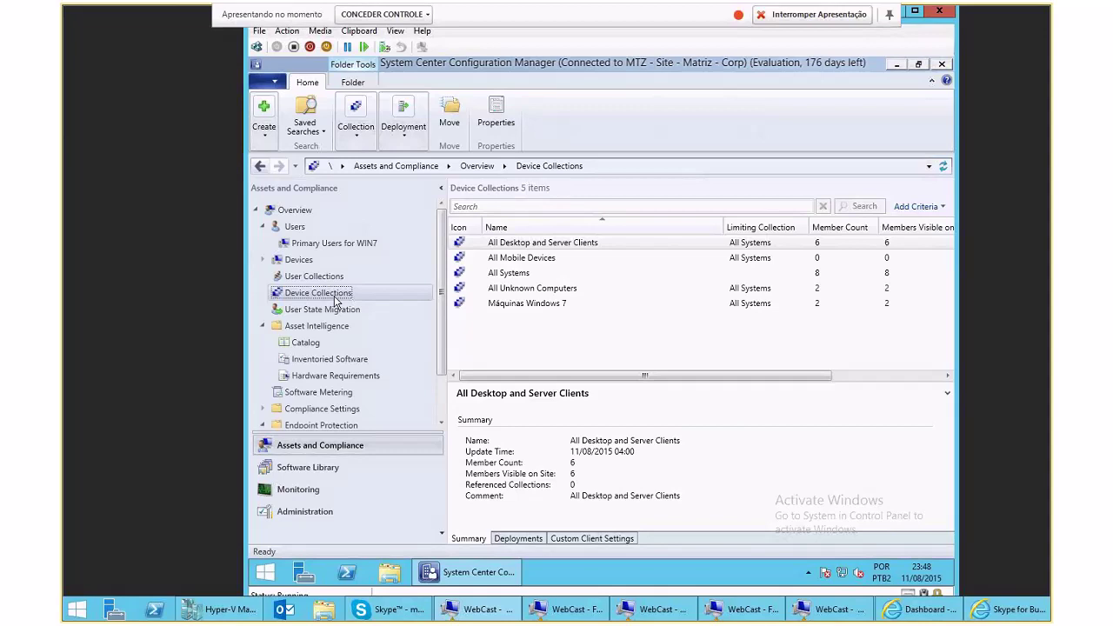
Start a new device collection named Windows Server, limited to All Systems, and proceed to its membership rules
{"action": "right_click", "coordinate": [334, 296]}
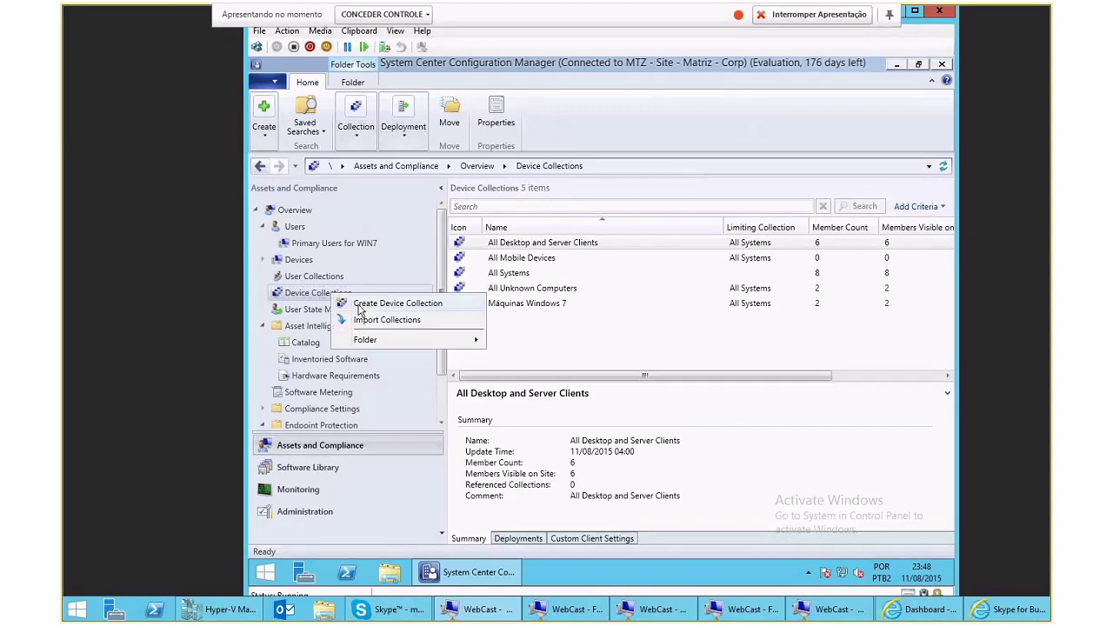
{"action": "left_click", "coordinate": [383, 306]}
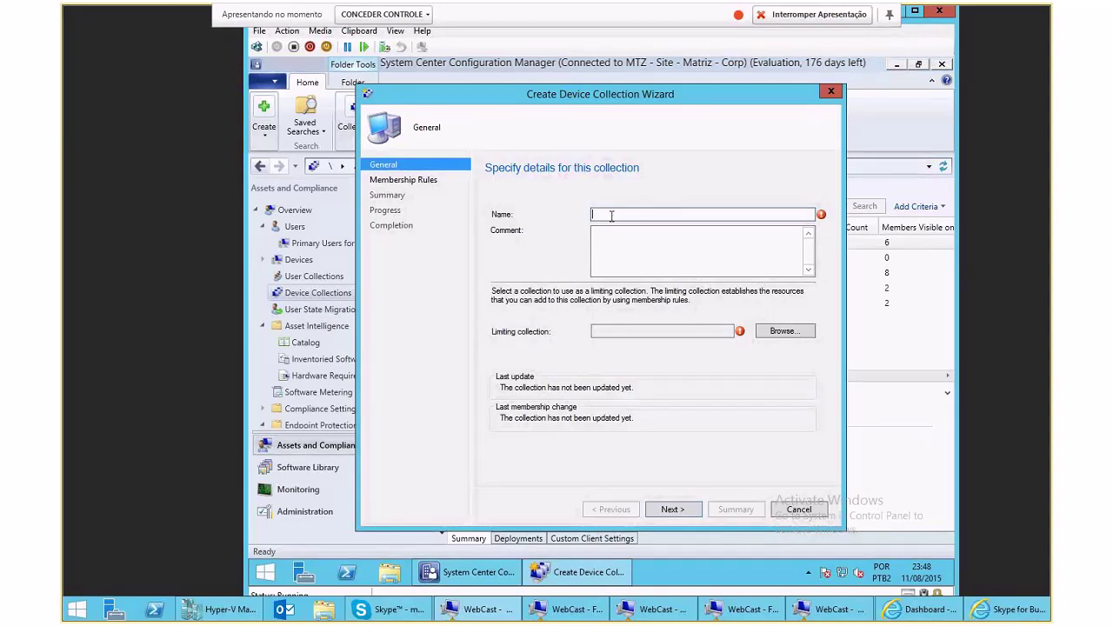
{"action": "type", "text": "Wd"}
{"action": "key", "text": "BackSpace"}
{"action": "type", "text": "indows Server"}
{"action": "left_click", "coordinate": [771, 332]}
{"action": "left_click", "coordinate": [577, 228]}
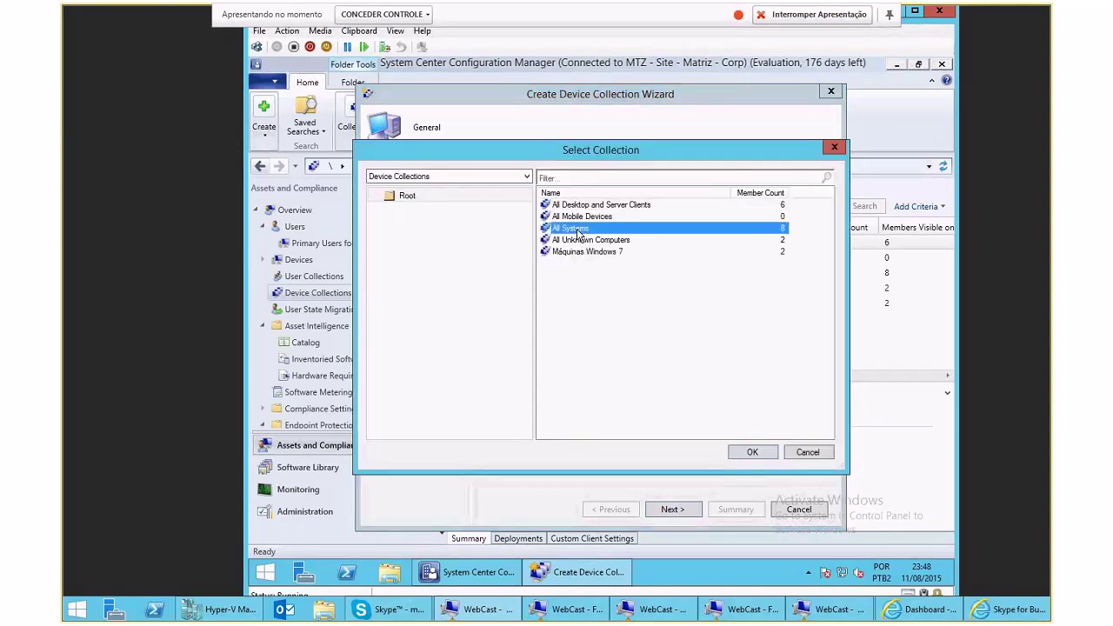
{"action": "left_click", "coordinate": [752, 452]}
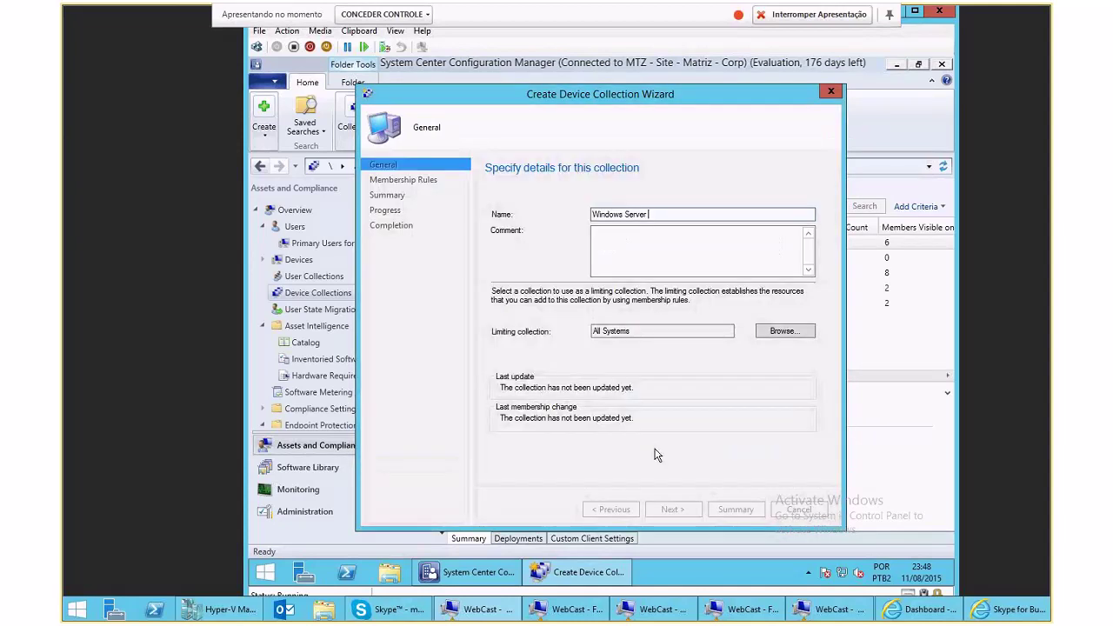
{"action": "key", "text": "Return"}
Add a query rule named Regras and begin a new criterion in its query statement
{"action": "left_click", "coordinate": [657, 358]}
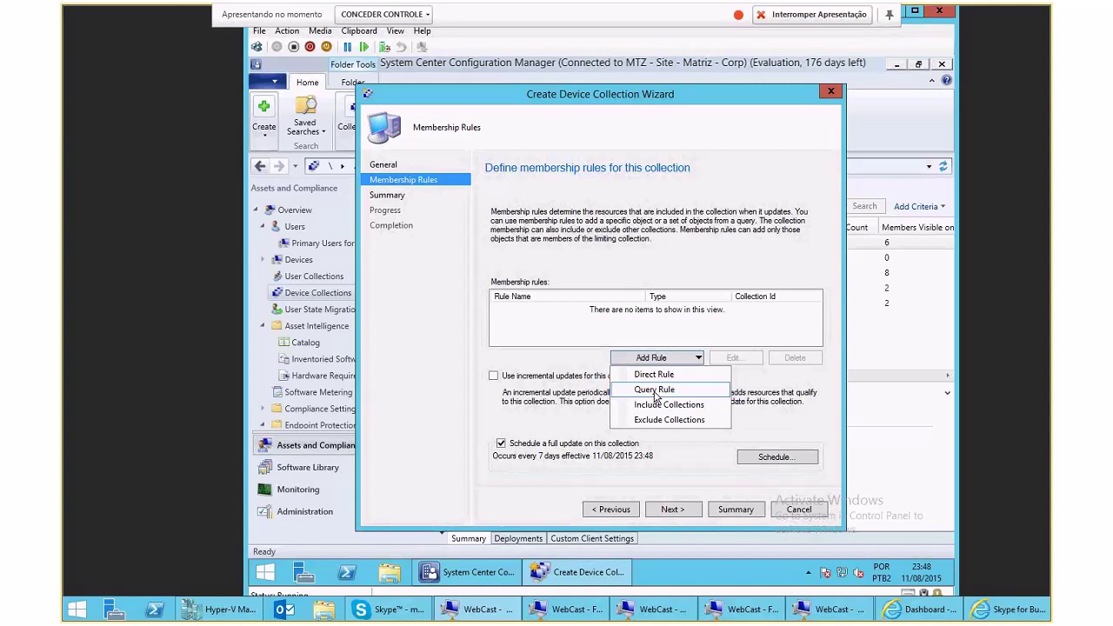
{"action": "left_click", "coordinate": [655, 390]}
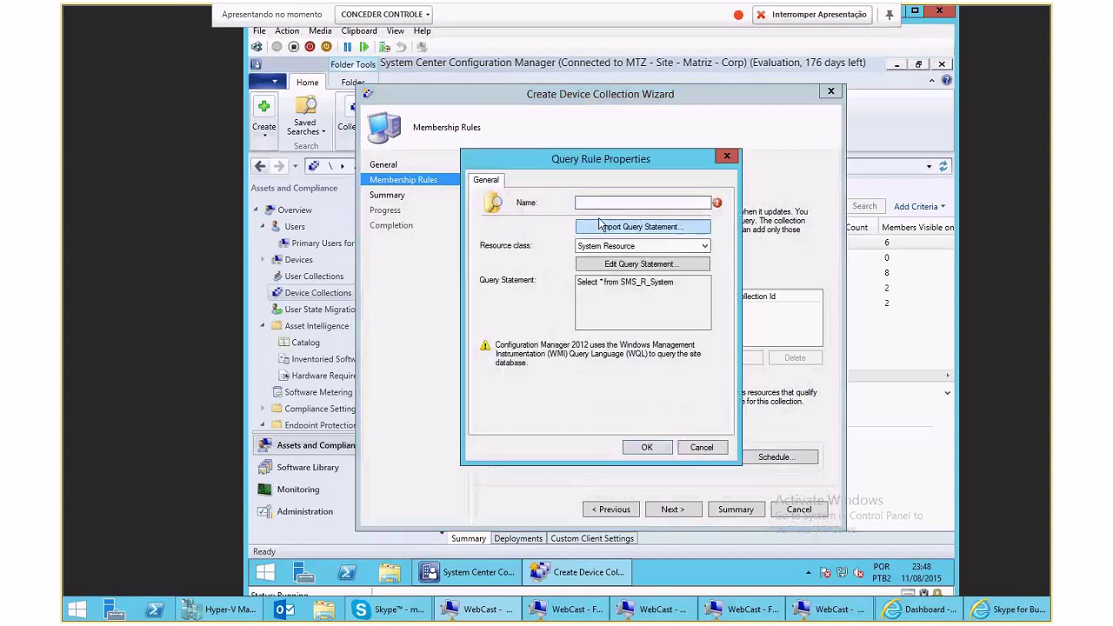
{"action": "type", "text": "Regras"}
{"action": "left_click", "coordinate": [614, 264]}
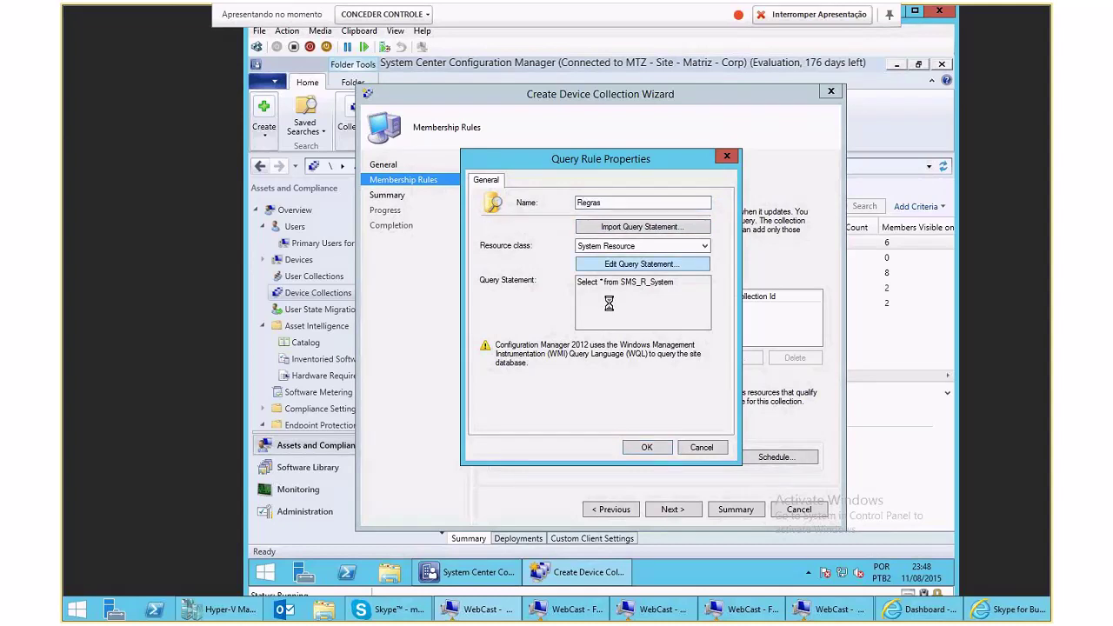
{"action": "left_click", "coordinate": [519, 182]}
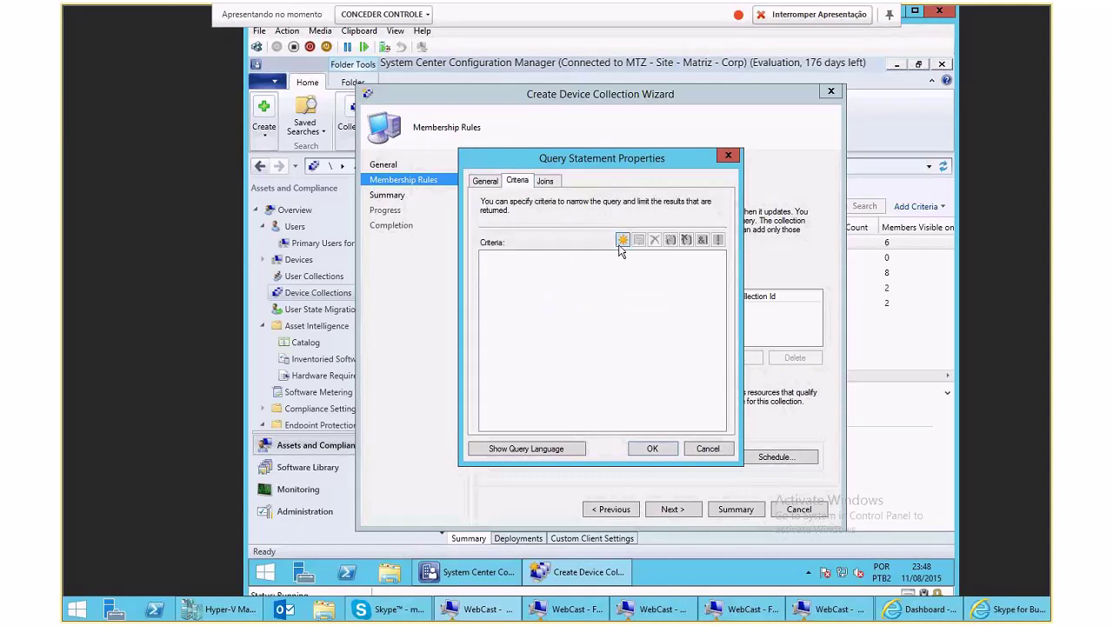
{"action": "left_click", "coordinate": [622, 240]}
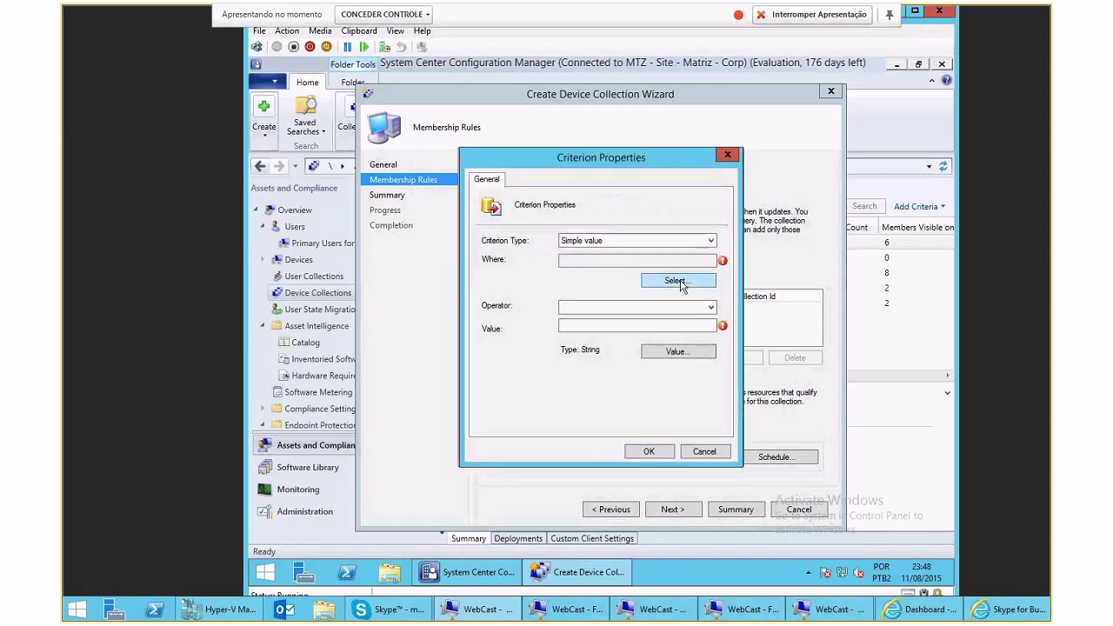
Set the criterion's attribute class to System Resource and its attribute to Operating System Name and Version
{"action": "left_click", "coordinate": [676, 280]}
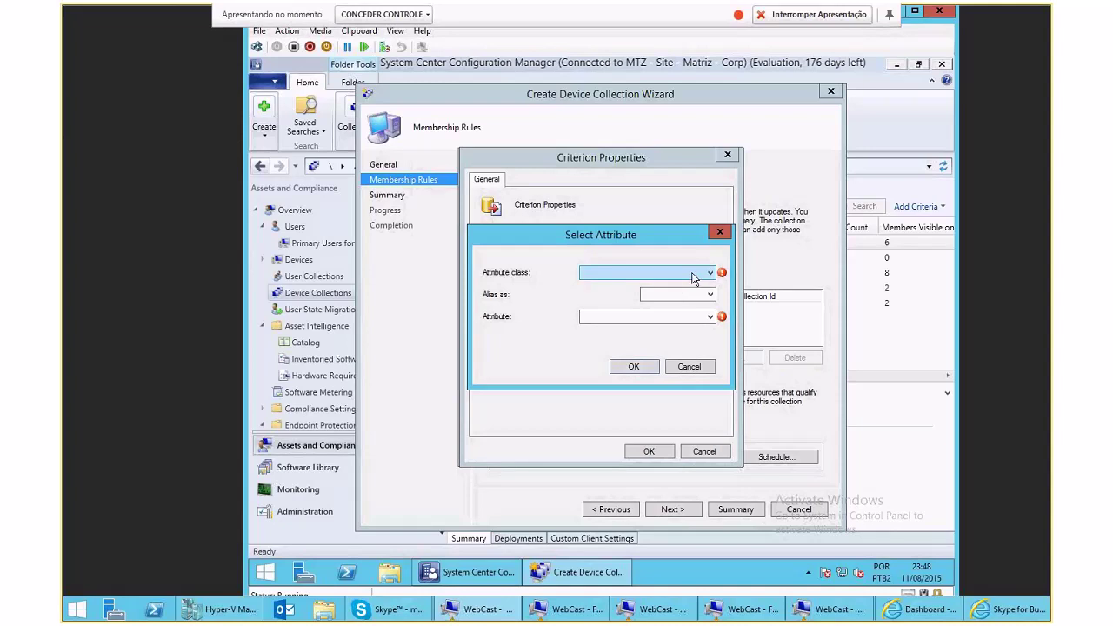
{"action": "left_click", "coordinate": [696, 273]}
{"action": "type", "text": "sys"}
{"action": "key", "text": "Down"}
{"action": "key", "text": "Down"}
{"action": "key", "text": "Down"}
{"action": "key", "text": "Down"}
{"action": "key", "text": "Down"}
{"action": "key", "text": "Down"}
{"action": "key", "text": "Down"}
{"action": "key", "text": "Down"}
{"action": "key", "text": "Down"}
{"action": "key", "text": "Down"}
{"action": "key", "text": "Down"}
{"action": "key", "text": "Down"}
{"action": "key", "text": "Down"}
{"action": "key", "text": "Down"}
{"action": "key", "text": "Down"}
{"action": "key", "text": "Down"}
{"action": "key", "text": "Down"}
{"action": "key", "text": "Down"}
{"action": "key", "text": "Down"}
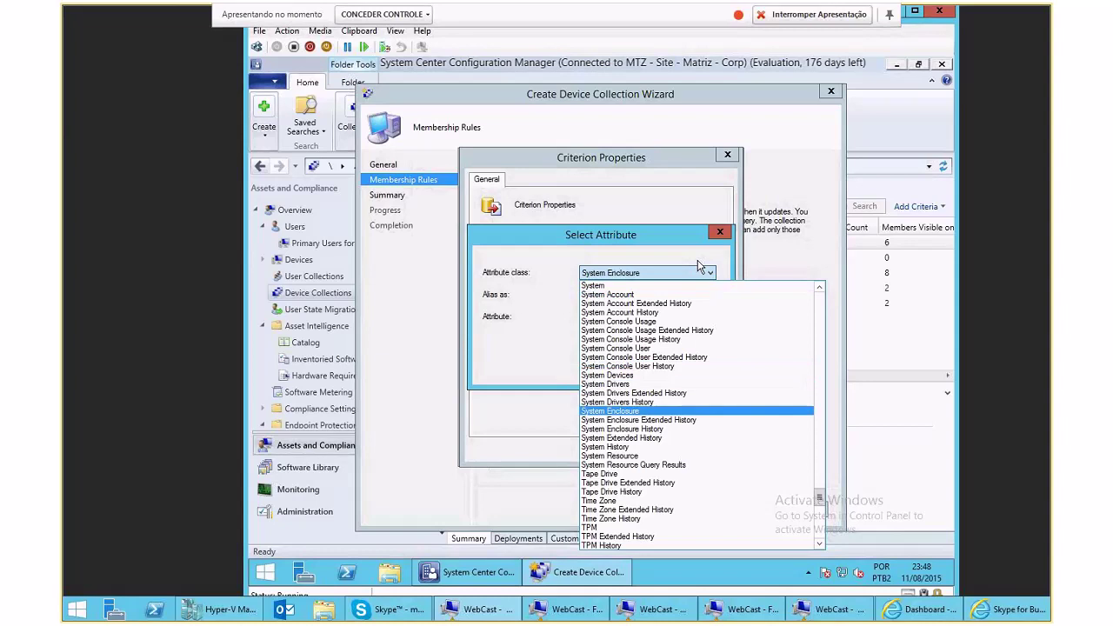
{"action": "key", "text": "Return"}
{"action": "left_click", "coordinate": [582, 318]}
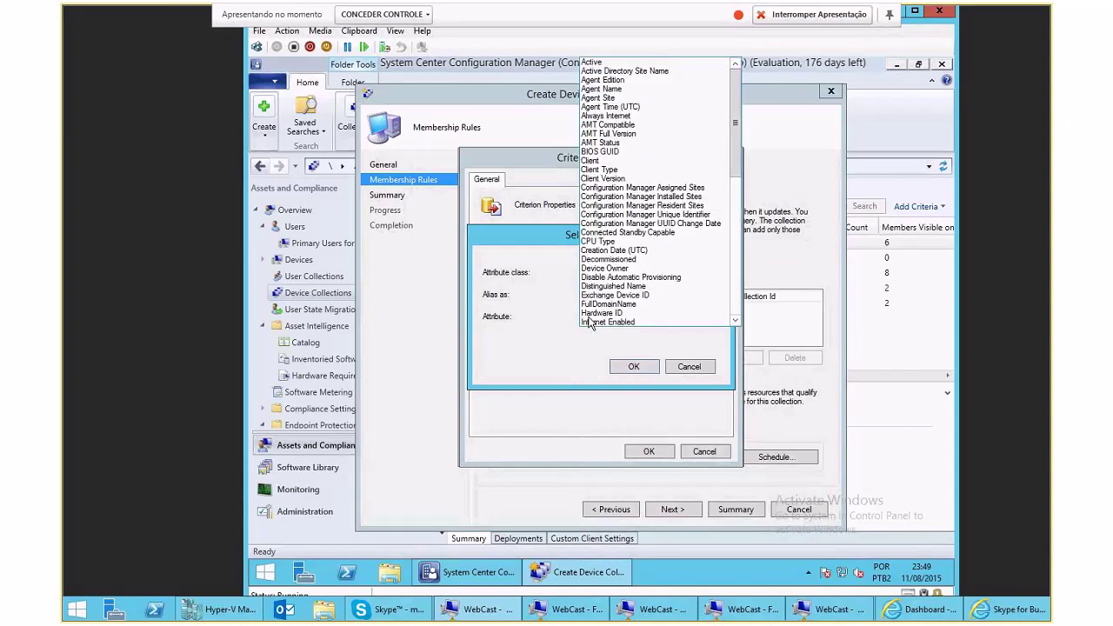
{"action": "scroll", "coordinate": [600, 317], "scroll_direction": "down", "scroll_amount": 5}
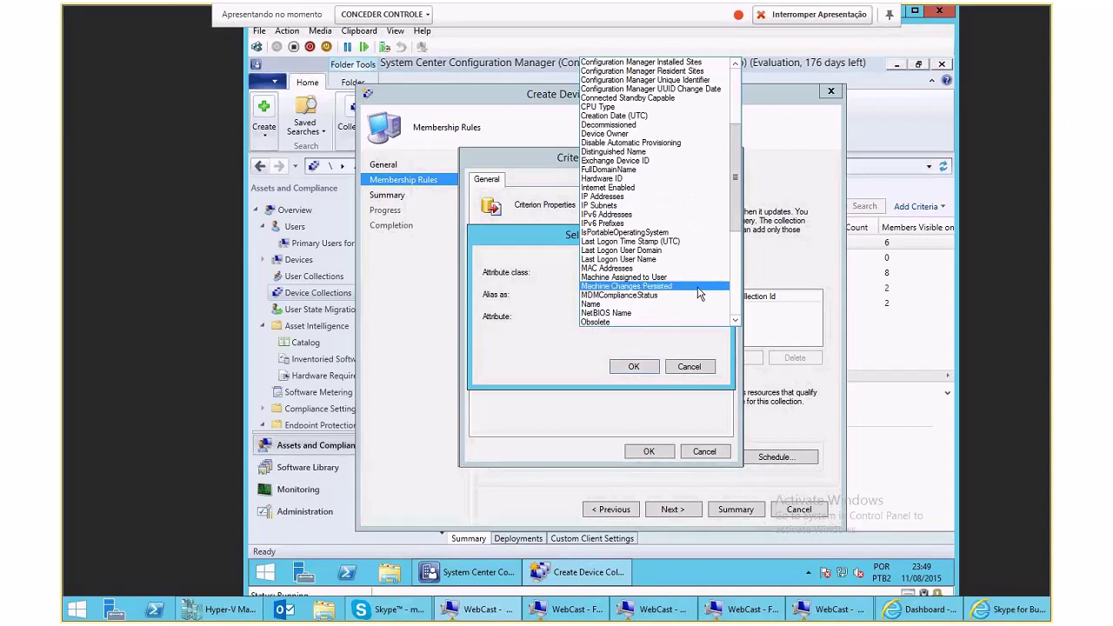
{"action": "scroll", "coordinate": [700, 293], "scroll_direction": "down", "scroll_amount": 2}
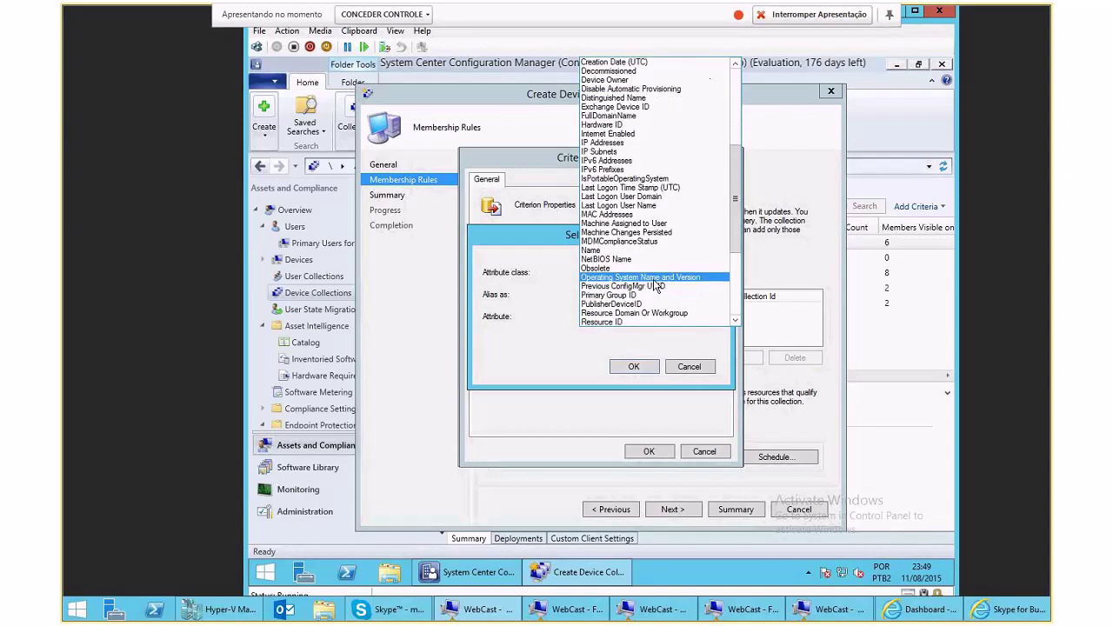
{"action": "left_click", "coordinate": [654, 276]}
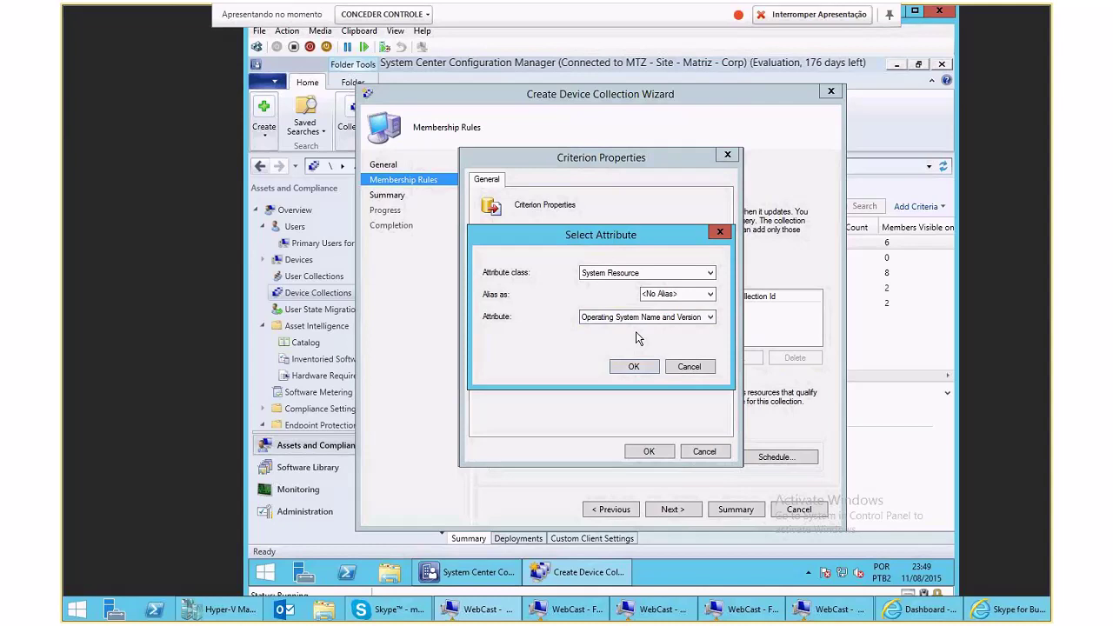
{"action": "key", "text": "Return"}
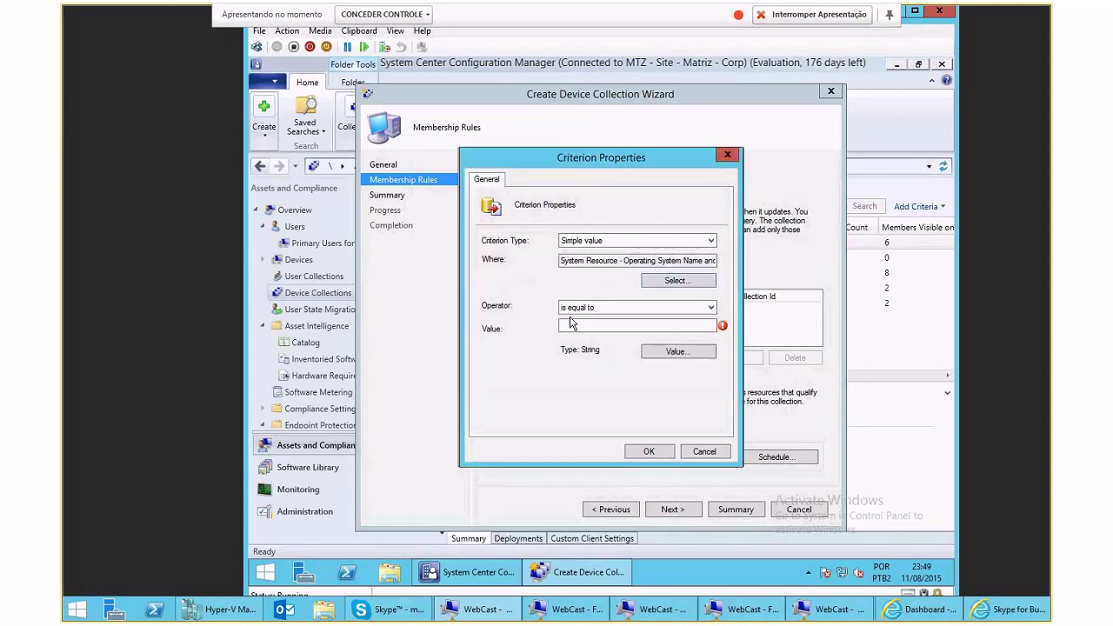
Make the criterion match when the value is equal to Microsoft Windows NT Server 6.3, and save it
{"action": "left_click", "coordinate": [615, 308]}
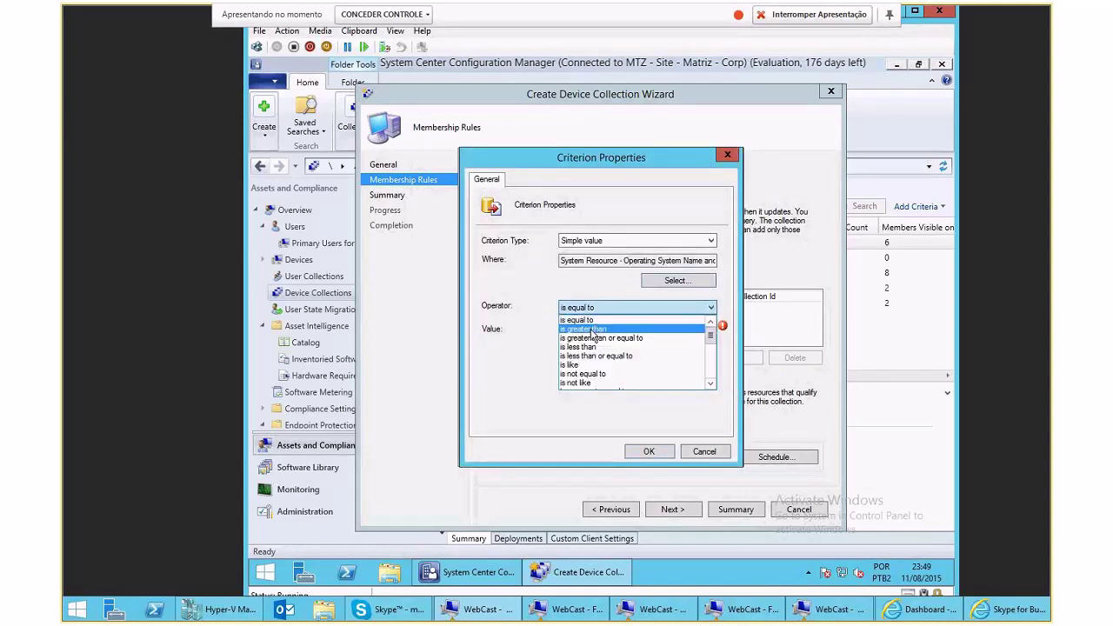
{"action": "left_click", "coordinate": [578, 320]}
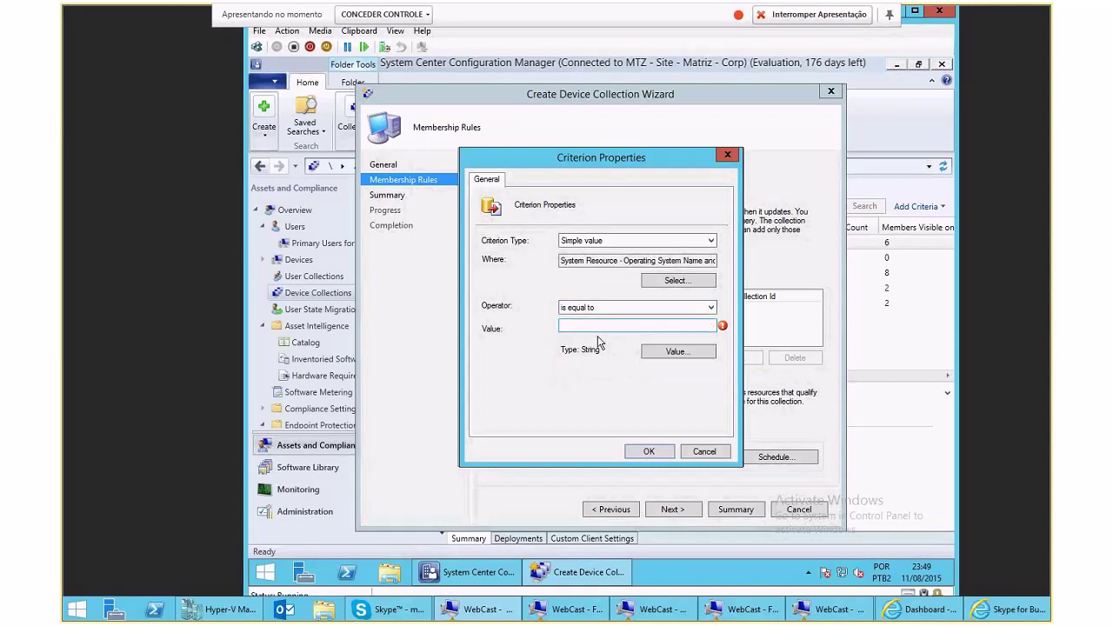
{"action": "left_click", "coordinate": [670, 355]}
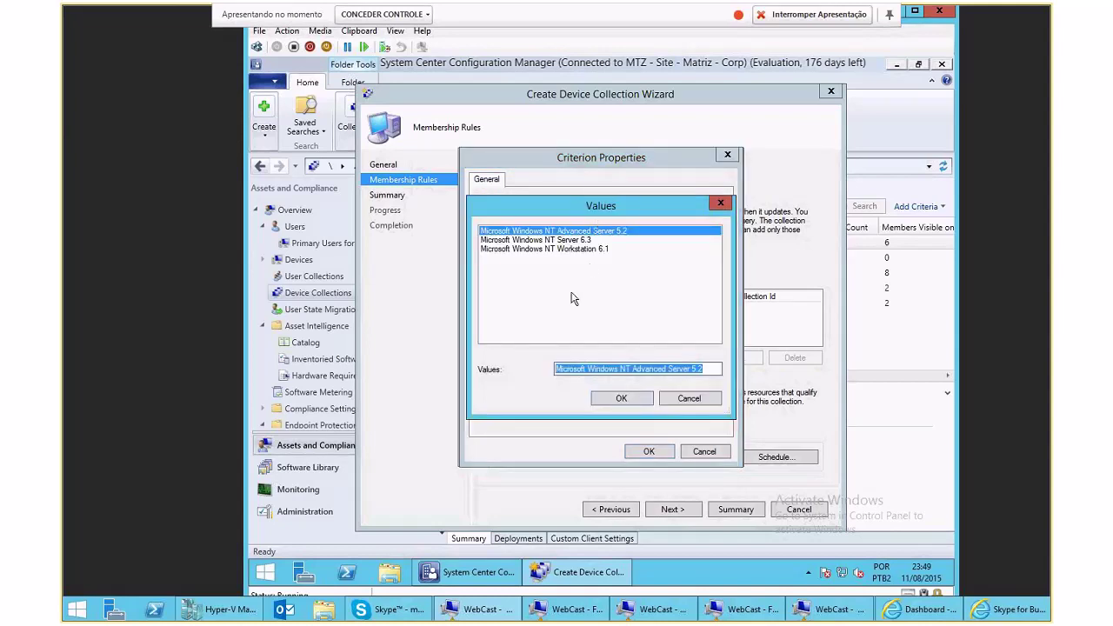
{"action": "left_click", "coordinate": [581, 240]}
{"action": "left_click", "coordinate": [586, 249]}
{"action": "left_click", "coordinate": [579, 240]}
{"action": "left_click", "coordinate": [577, 231]}
{"action": "left_click", "coordinate": [575, 241]}
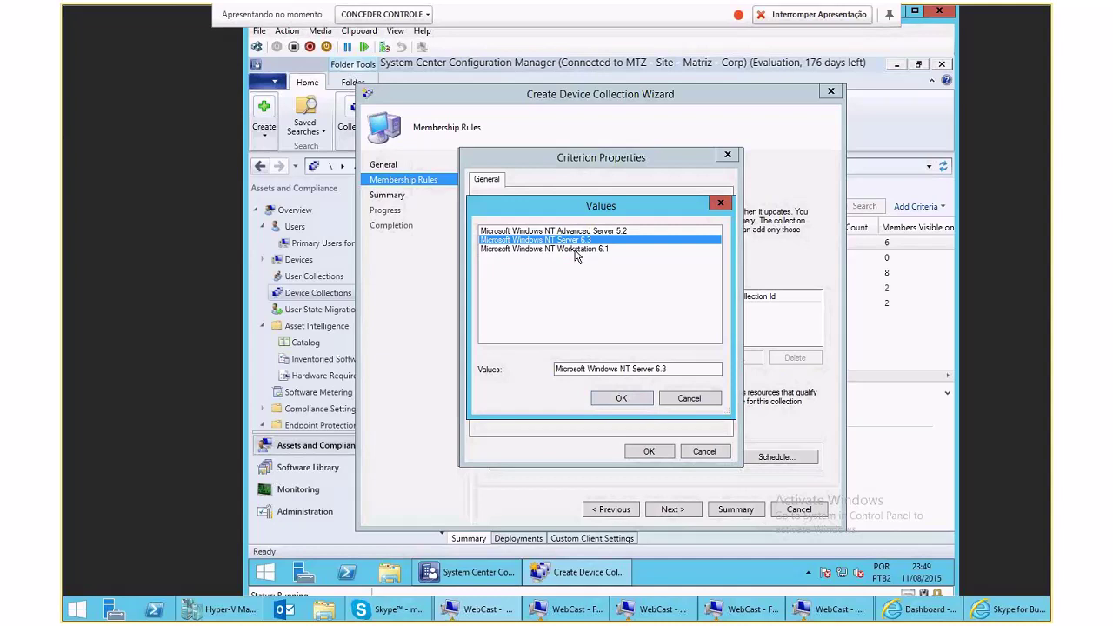
{"action": "key", "text": "Up"}
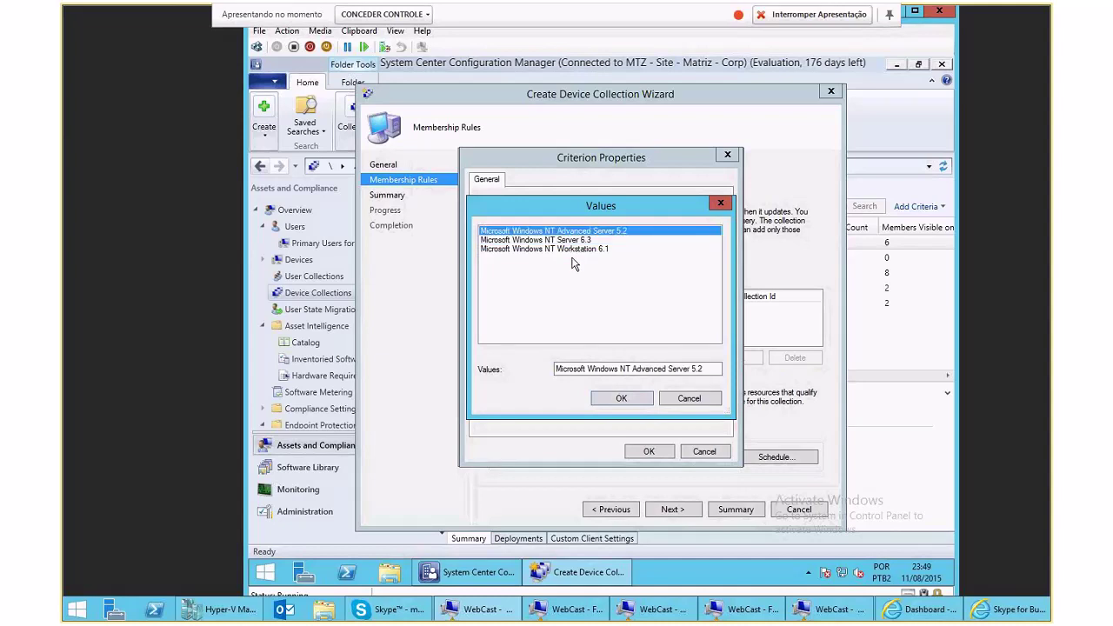
{"action": "left_click", "coordinate": [574, 242]}
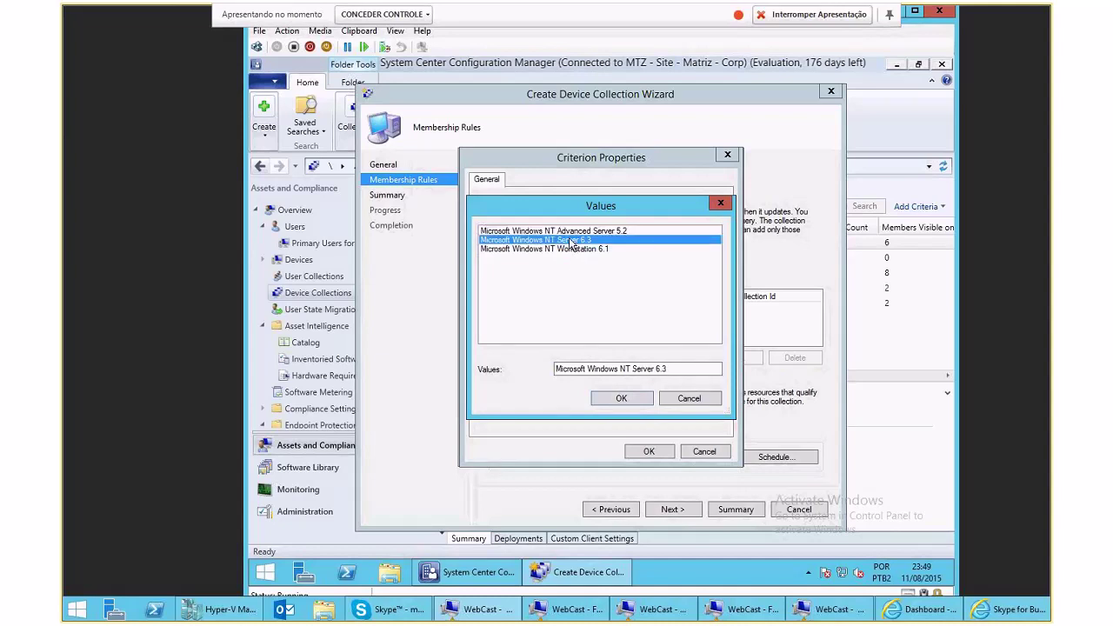
{"action": "left_click", "coordinate": [571, 231]}
{"action": "left_click", "coordinate": [572, 243]}
{"action": "left_click", "coordinate": [572, 231]}
{"action": "left_click", "coordinate": [574, 239]}
{"action": "left_click", "coordinate": [628, 400]}
{"action": "left_click", "coordinate": [648, 451]}
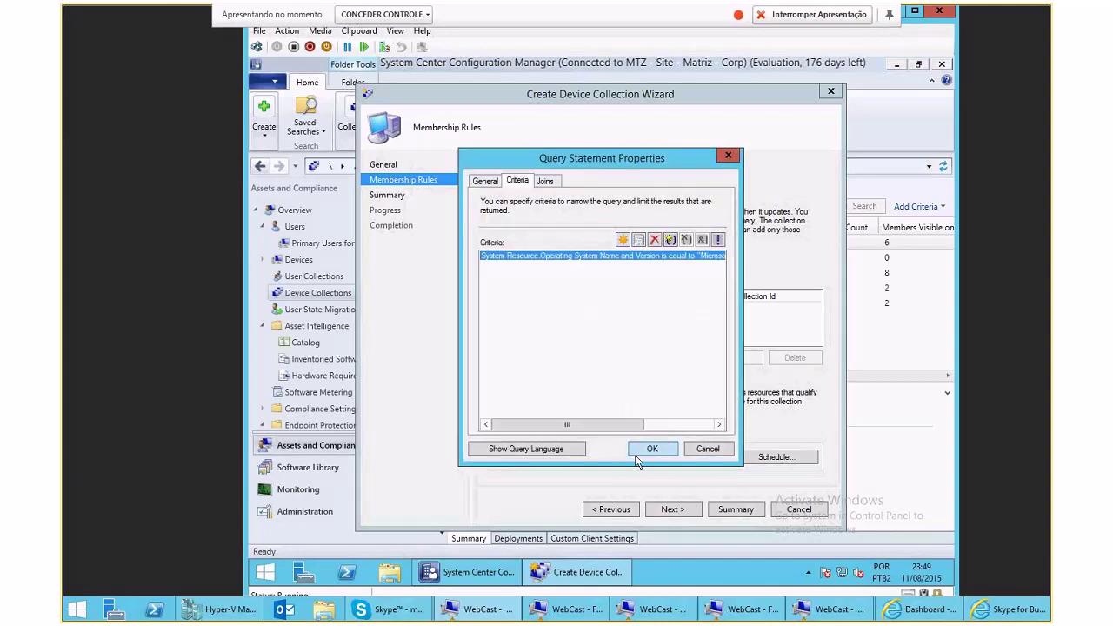
Add a second criterion using the System Resource attribute Operating System Name and Version
{"action": "left_click", "coordinate": [641, 243]}
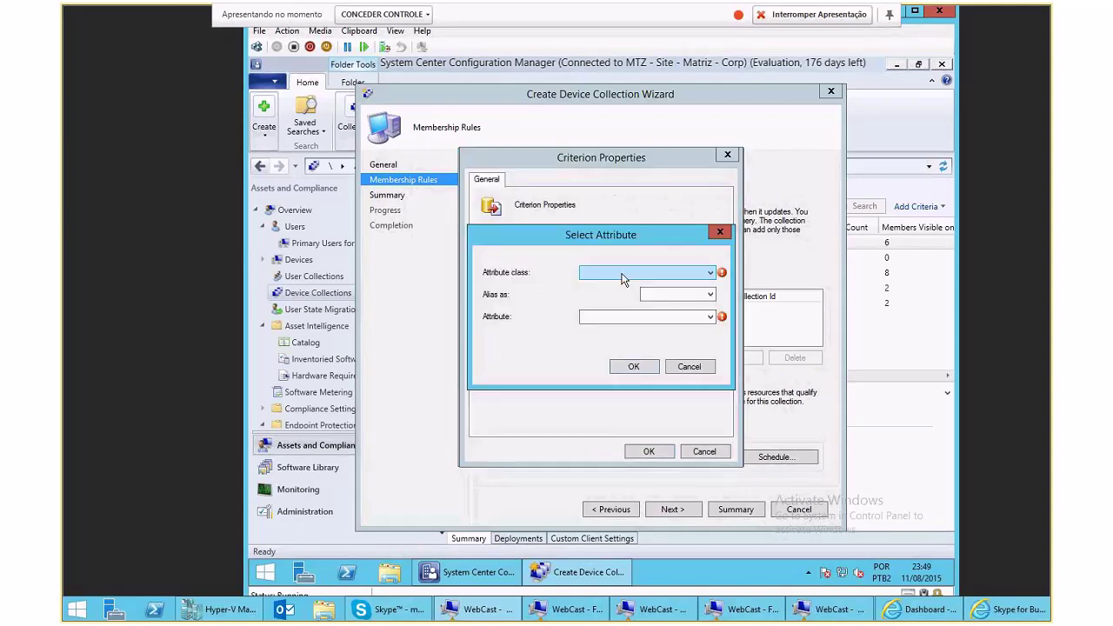
{"action": "left_click", "coordinate": [623, 277]}
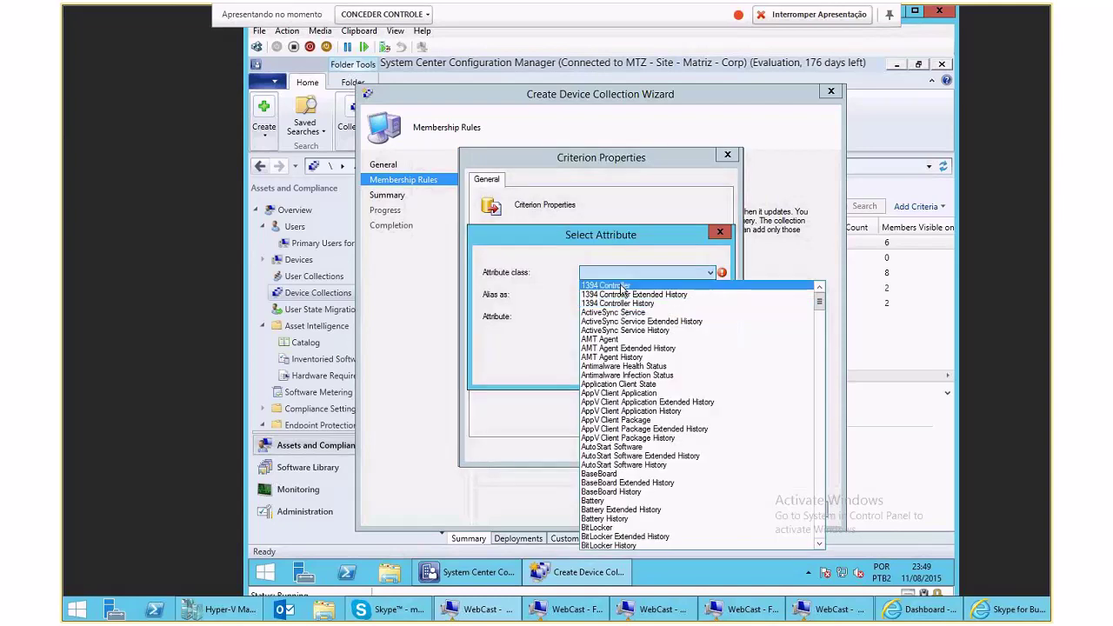
{"action": "scroll", "coordinate": [619, 288], "scroll_direction": "down", "scroll_amount": 15}
{"action": "left_click", "coordinate": [612, 287]}
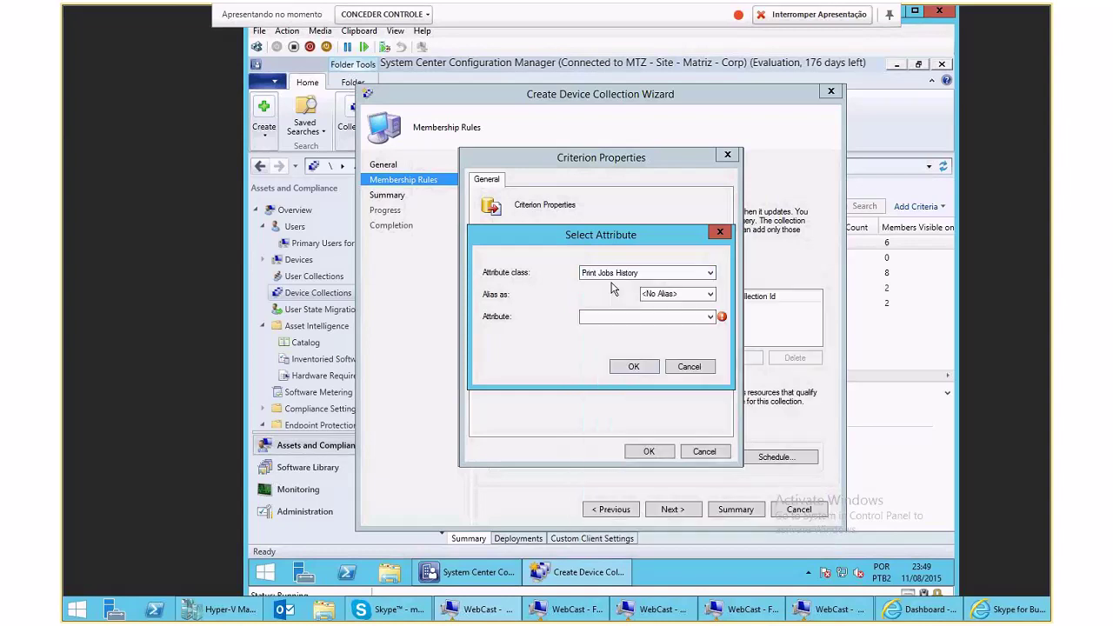
{"action": "left_click", "coordinate": [614, 274]}
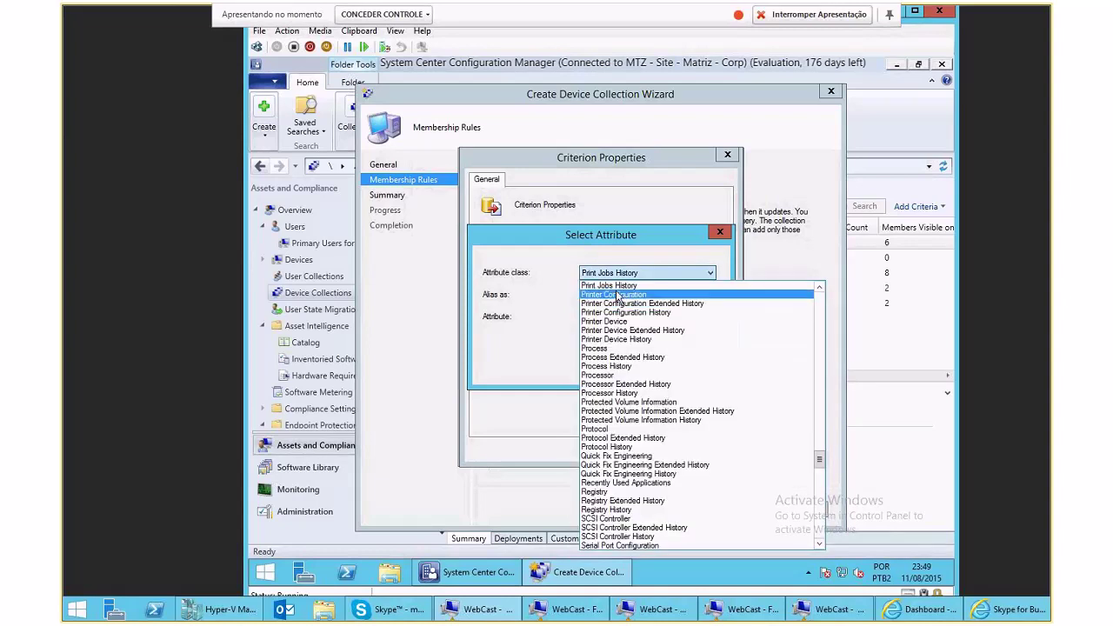
{"action": "scroll", "coordinate": [616, 296], "scroll_direction": "down", "scroll_amount": 10}
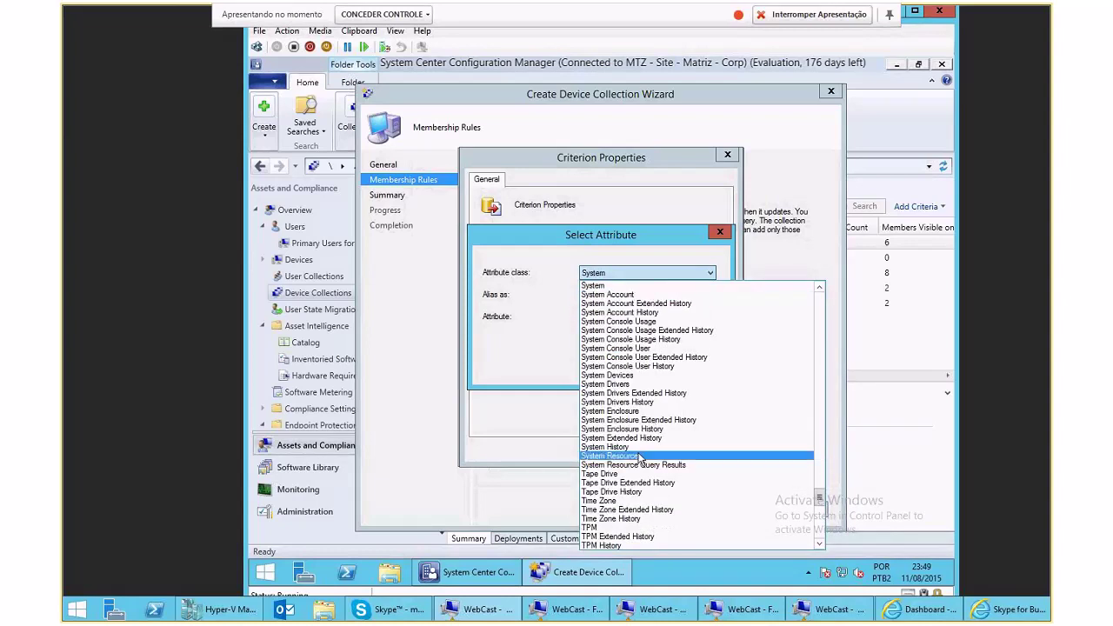
{"action": "left_click", "coordinate": [632, 335]}
{"action": "left_click", "coordinate": [632, 317]}
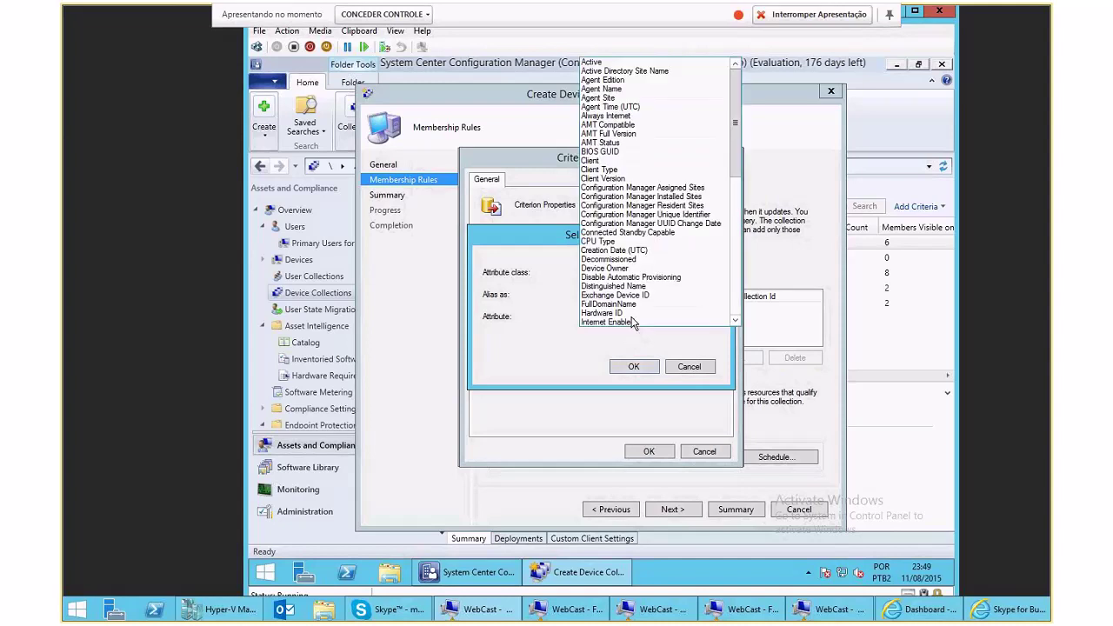
{"action": "scroll", "coordinate": [633, 314], "scroll_direction": "down", "scroll_amount": 6}
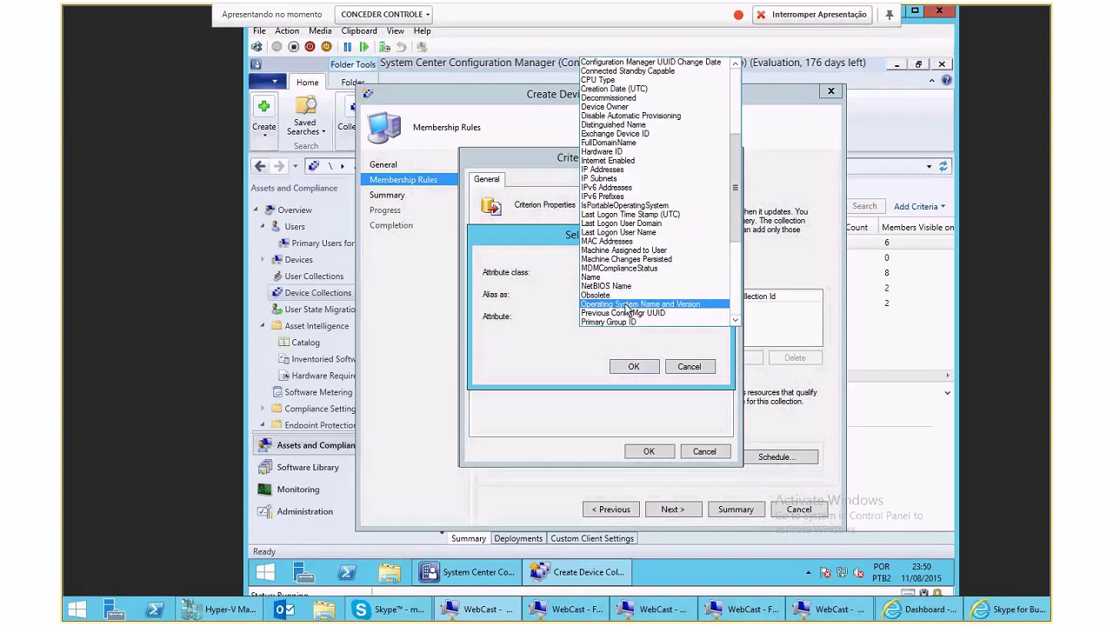
{"action": "left_click", "coordinate": [632, 301]}
{"action": "left_click", "coordinate": [633, 367]}
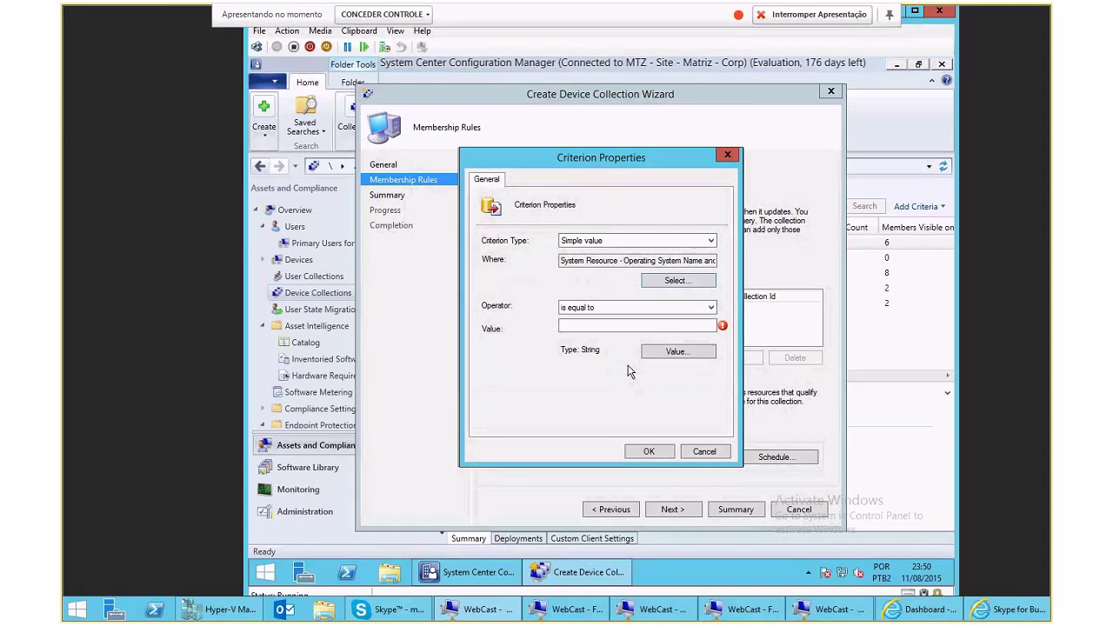
Set the second criterion's value to Microsoft Windows NT Advanced Server 5.2 and save the criterion
{"action": "left_click", "coordinate": [665, 352]}
{"action": "left_click", "coordinate": [581, 231]}
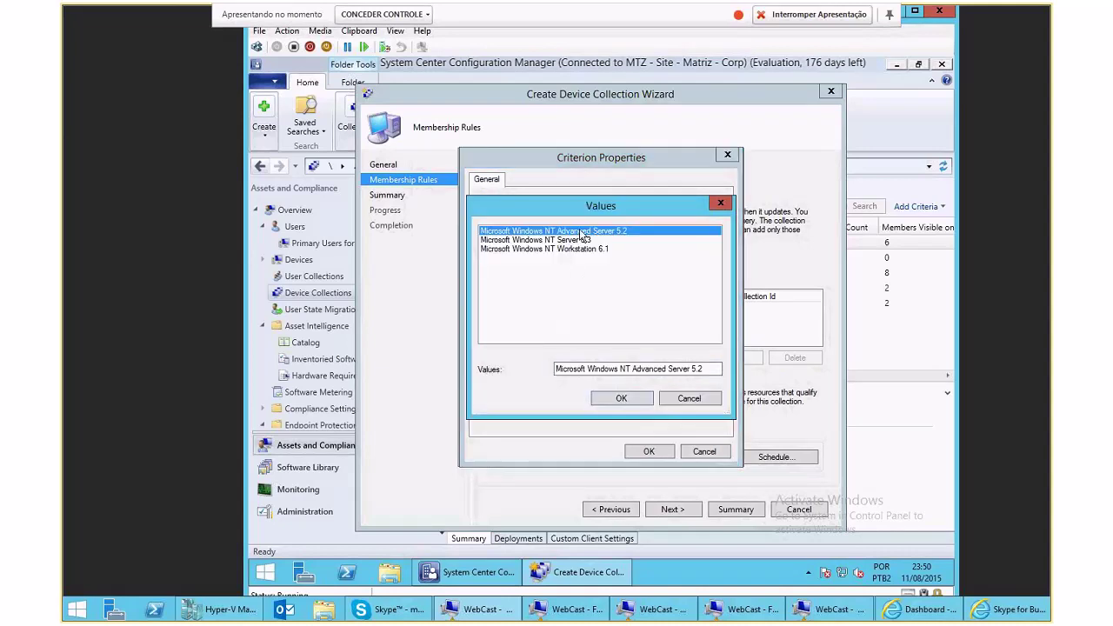
{"action": "left_click", "coordinate": [633, 398]}
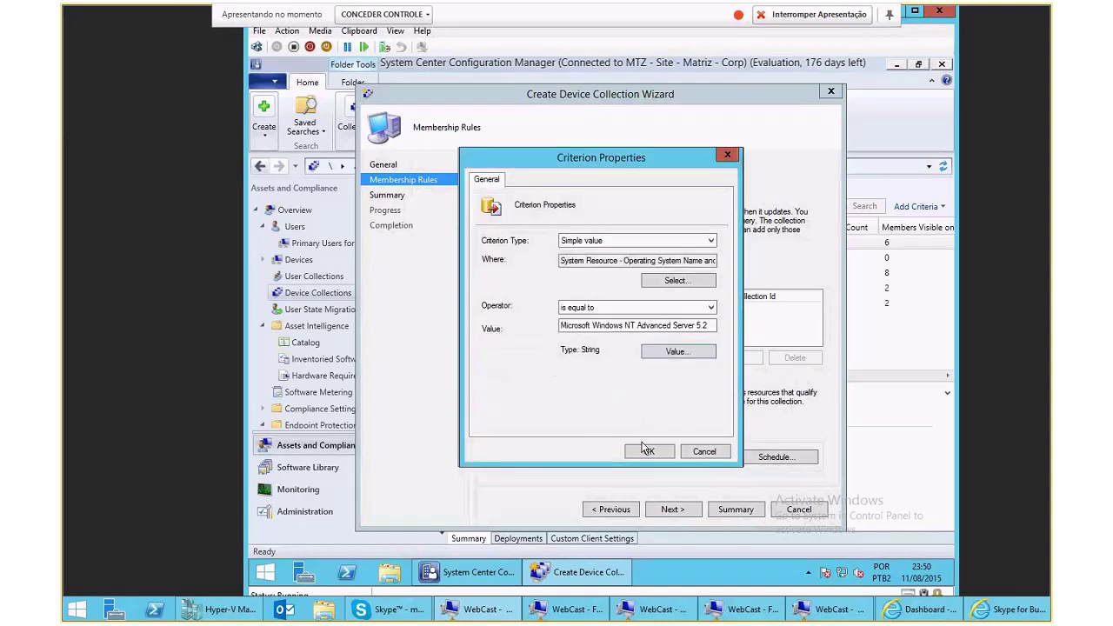
{"action": "left_click", "coordinate": [647, 451]}
Change the operator joining the two operating system criteria to "or" and save the query statement
{"action": "left_click", "coordinate": [494, 265]}
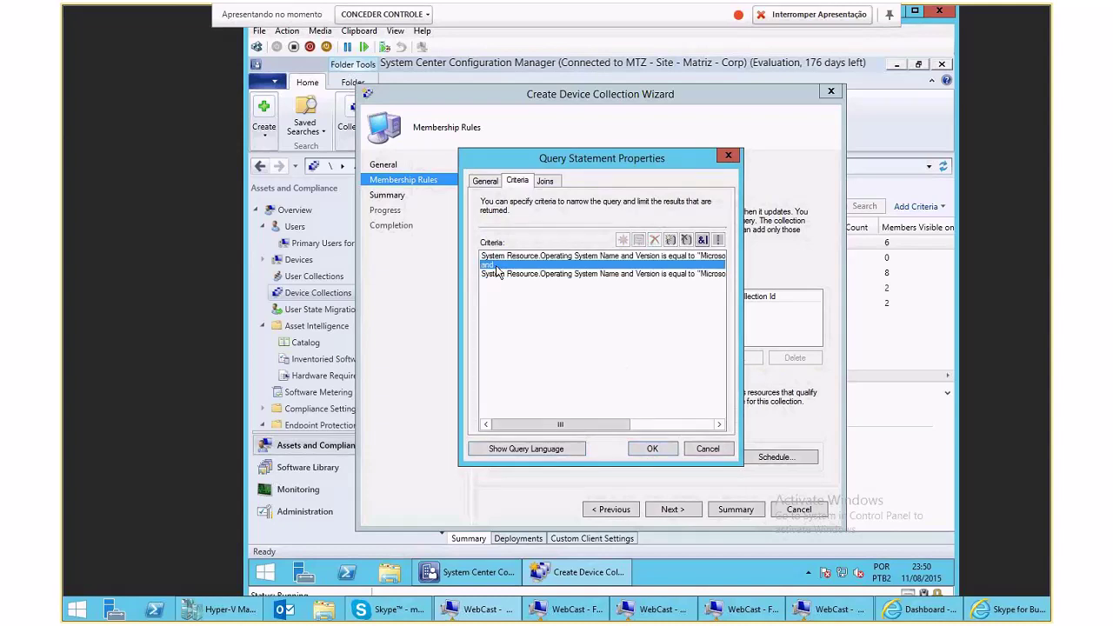
{"action": "left_click", "coordinate": [494, 260]}
{"action": "left_click", "coordinate": [493, 273]}
{"action": "left_click", "coordinate": [490, 264]}
{"action": "right_click", "coordinate": [490, 269]}
{"action": "left_click", "coordinate": [520, 349]}
{"action": "left_click", "coordinate": [566, 257]}
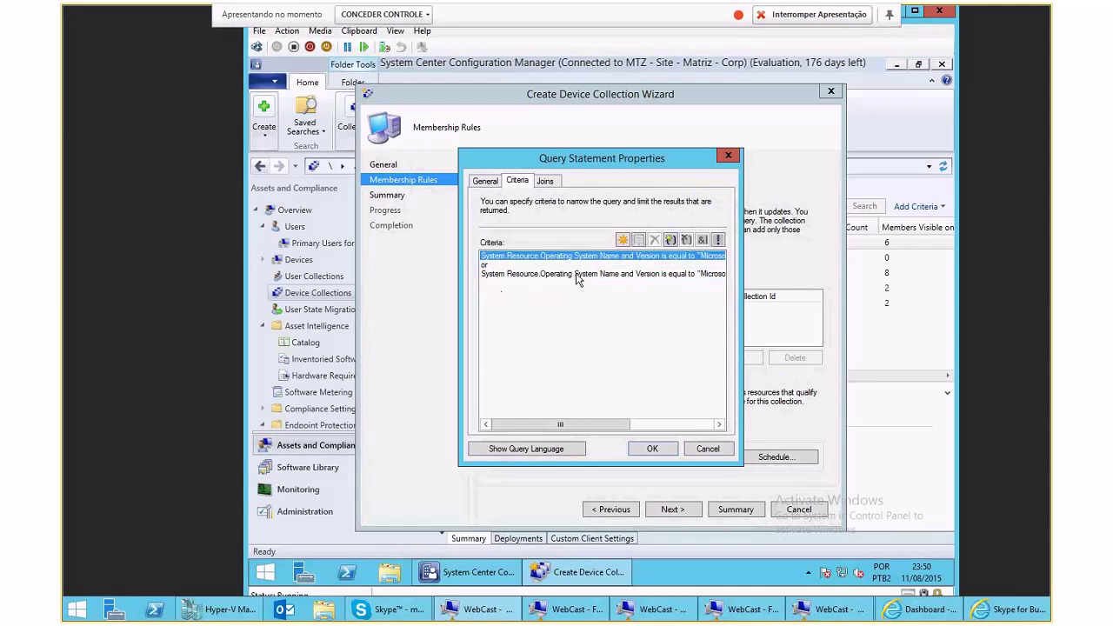
{"action": "left_click", "coordinate": [577, 274]}
{"action": "left_click", "coordinate": [652, 449]}
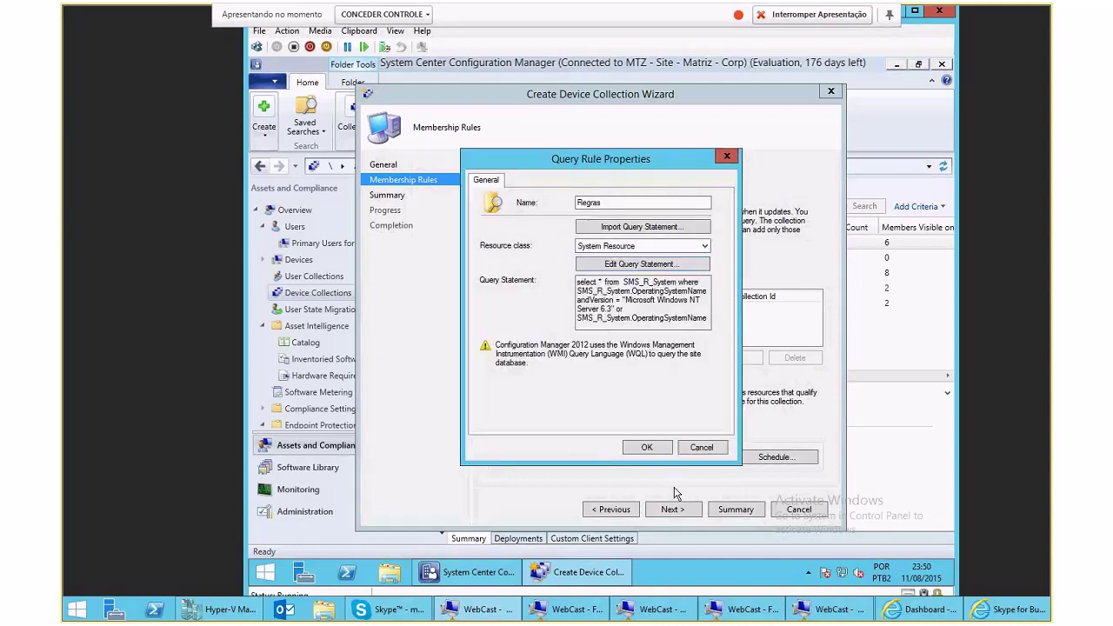
Save the Regras query rule and complete the creation of the Windows Server device collection
{"action": "left_click", "coordinate": [648, 447]}
{"action": "left_click", "coordinate": [674, 508]}
{"action": "left_click", "coordinate": [676, 511]}
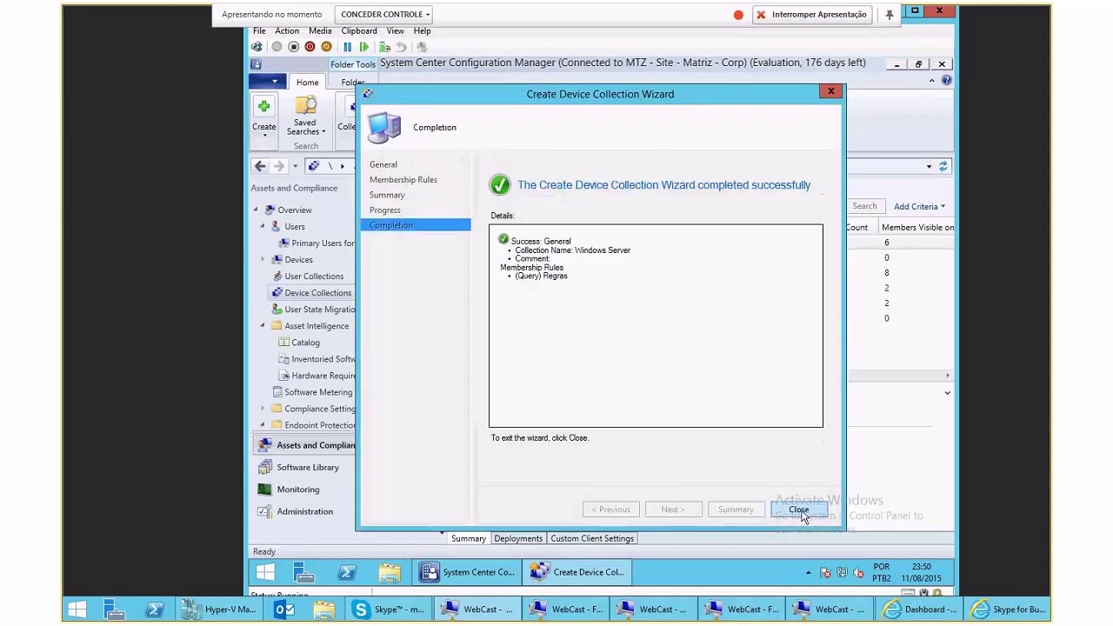
{"action": "left_click", "coordinate": [800, 510]}
Update the membership of the new Windows Server device collection
{"action": "left_click", "coordinate": [514, 320]}
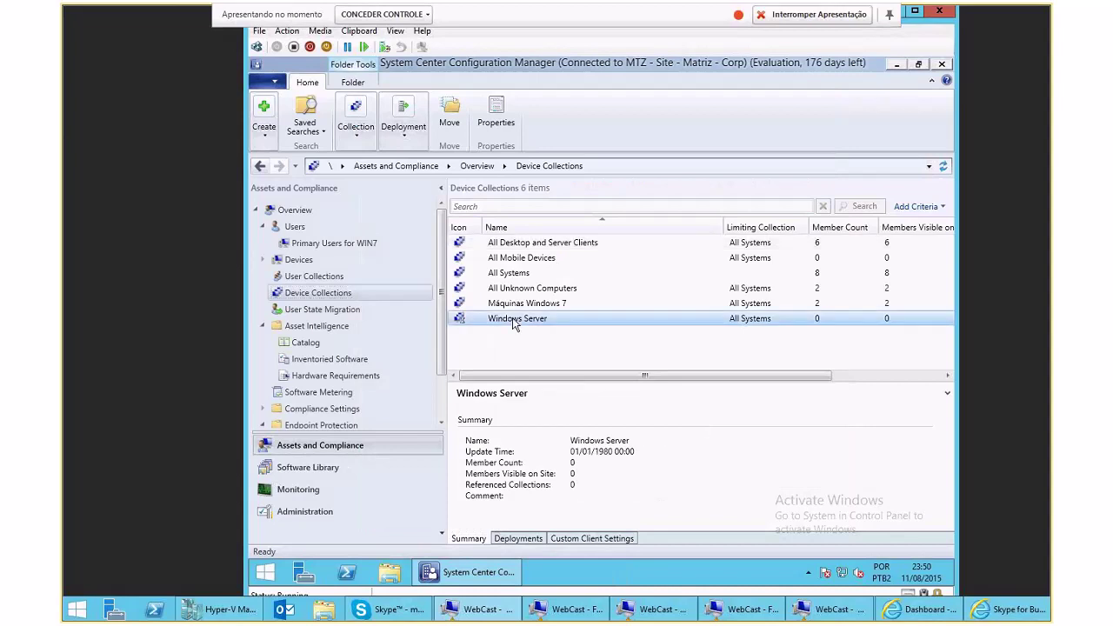
{"action": "right_click", "coordinate": [514, 320]}
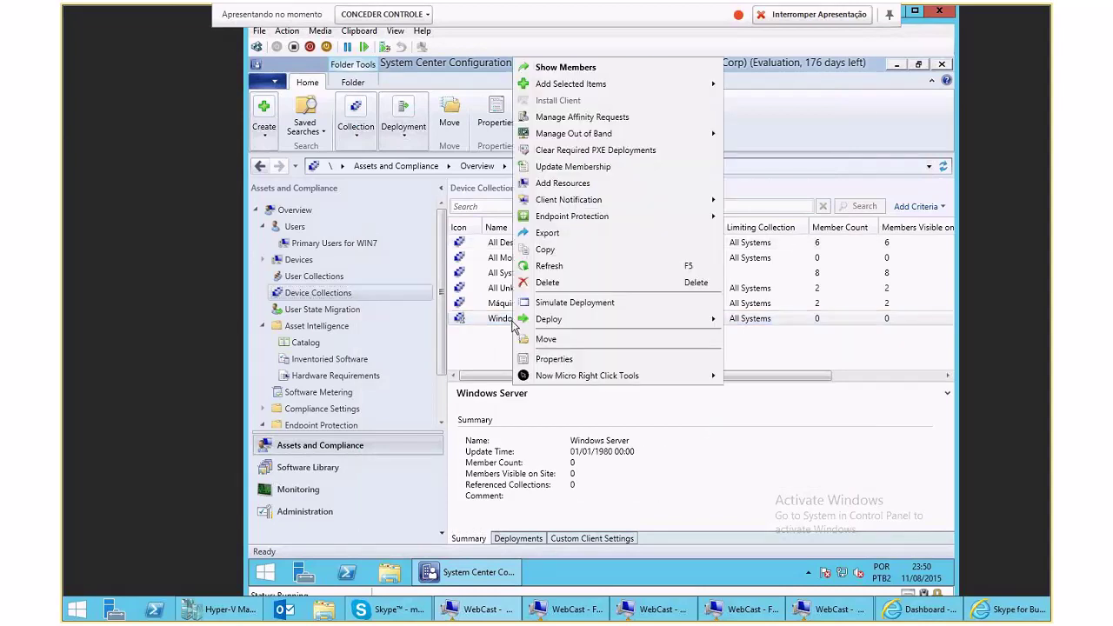
{"action": "left_click", "coordinate": [559, 167]}
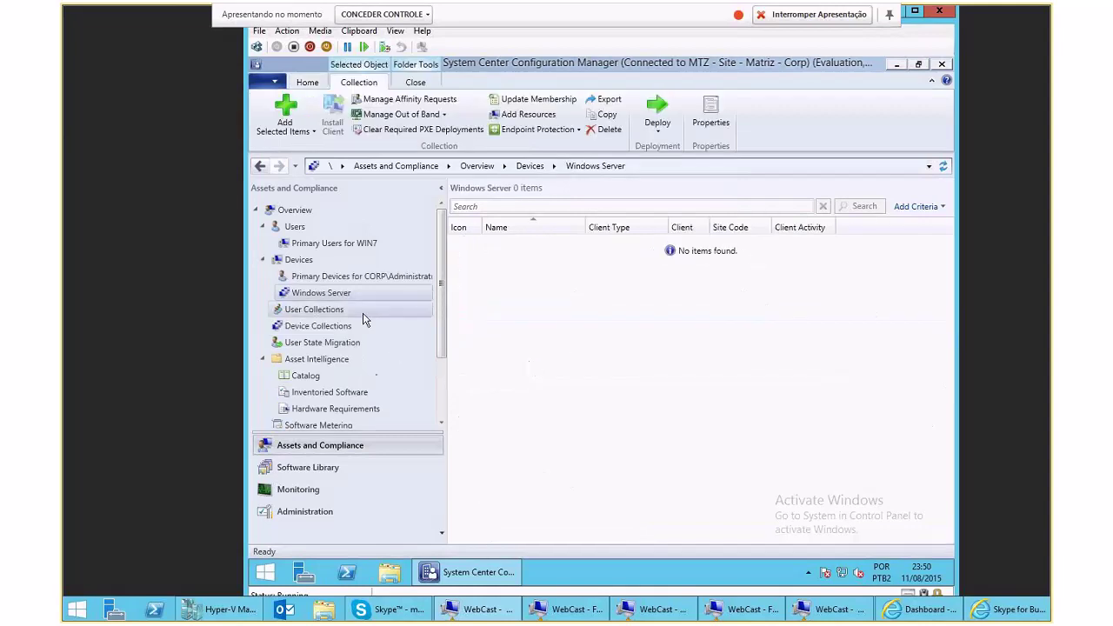
Show the members of the Windows Server device collection and select the devices from DC01 through SCCM
{"action": "left_click", "coordinate": [309, 325]}
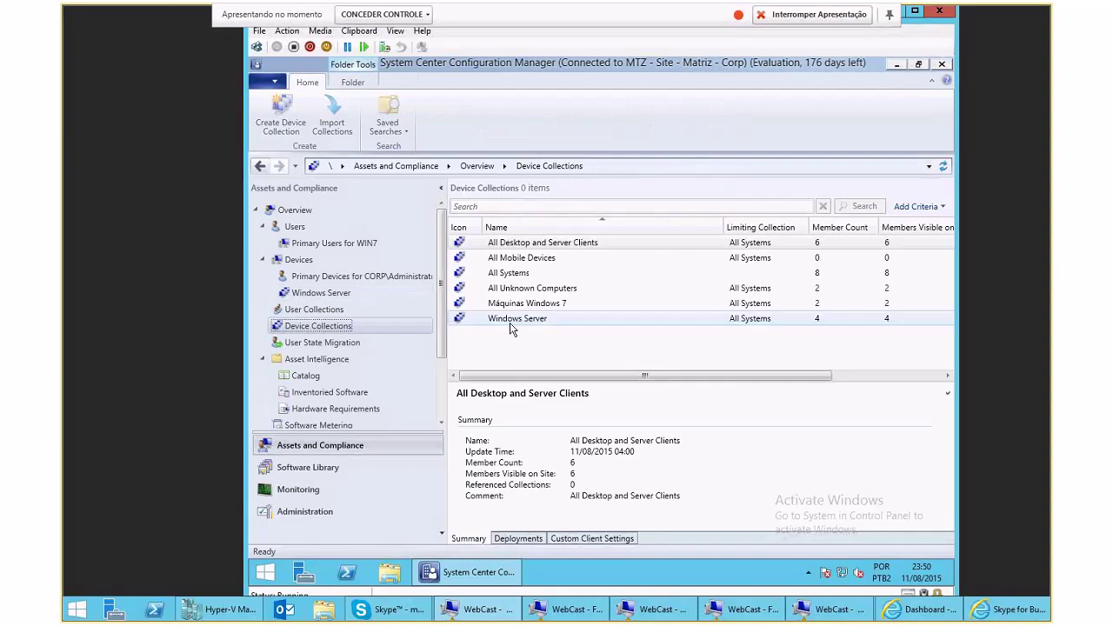
{"action": "left_click", "coordinate": [513, 320]}
{"action": "double_click", "coordinate": [517, 319]}
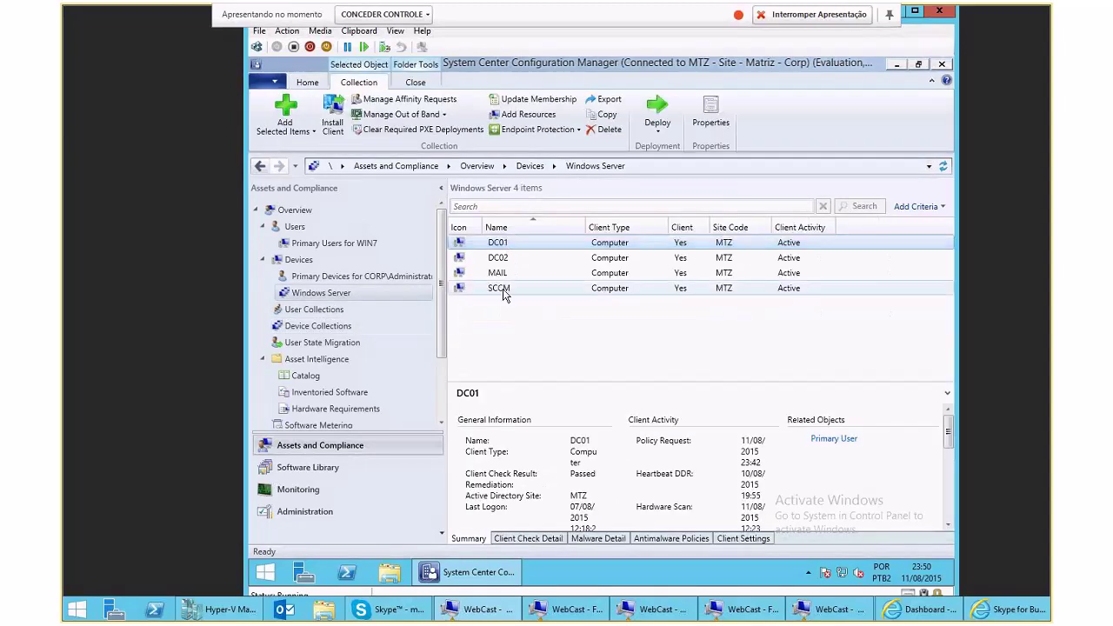
{"action": "left_click", "coordinate": [503, 288], "text": "shift"}
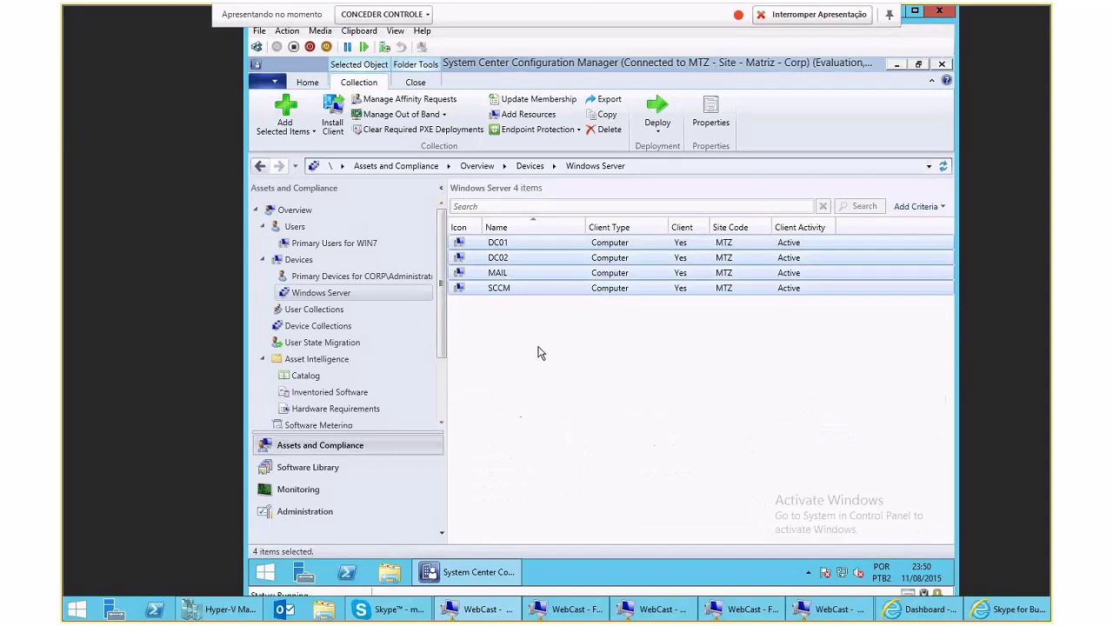
{"action": "left_click", "coordinate": [332, 297]}
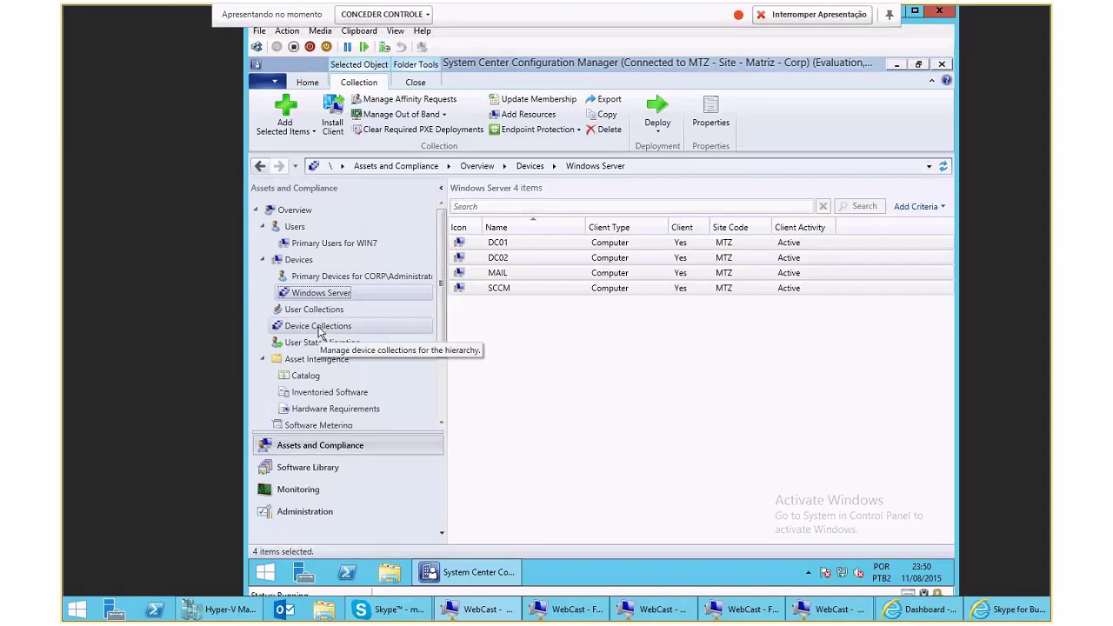
Open the Schedule Restart or Shutdown tool for the Windows Server collection and choose Restart as the action
{"action": "left_click", "coordinate": [320, 333]}
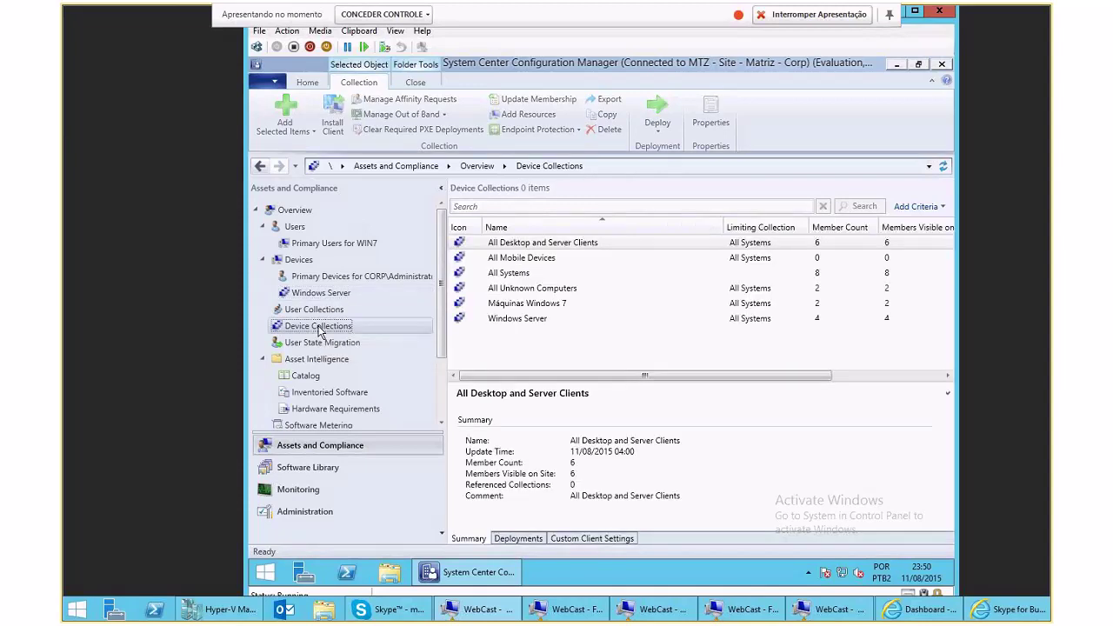
{"action": "left_click", "coordinate": [496, 322]}
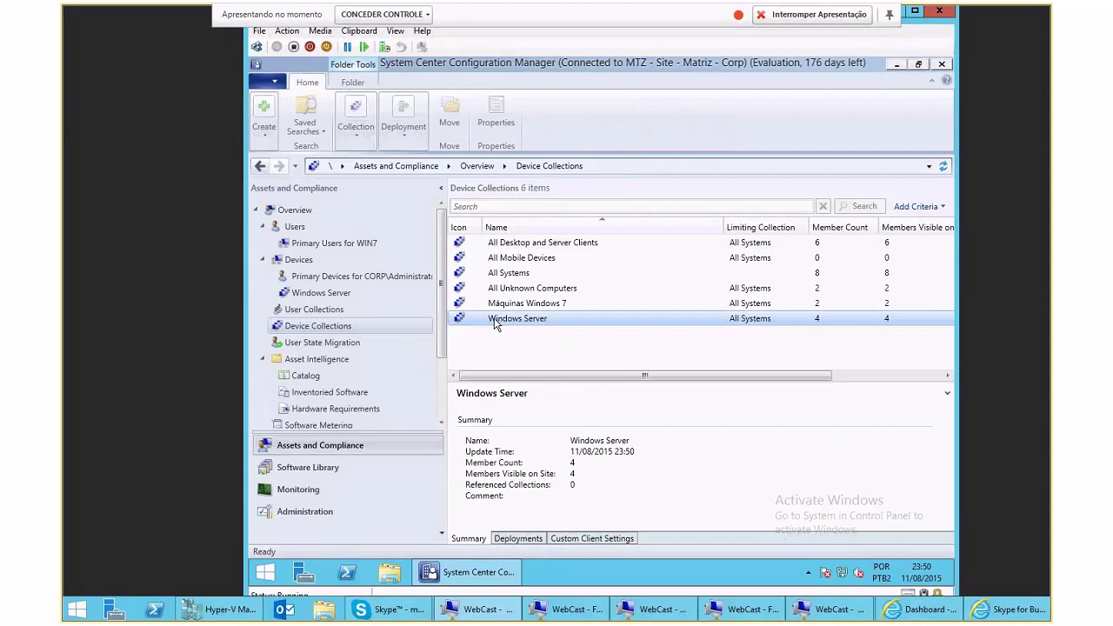
{"action": "right_click", "coordinate": [496, 322]}
{"action": "mouse_move", "coordinate": [661, 375]}
{"action": "mouse_move", "coordinate": [757, 395]}
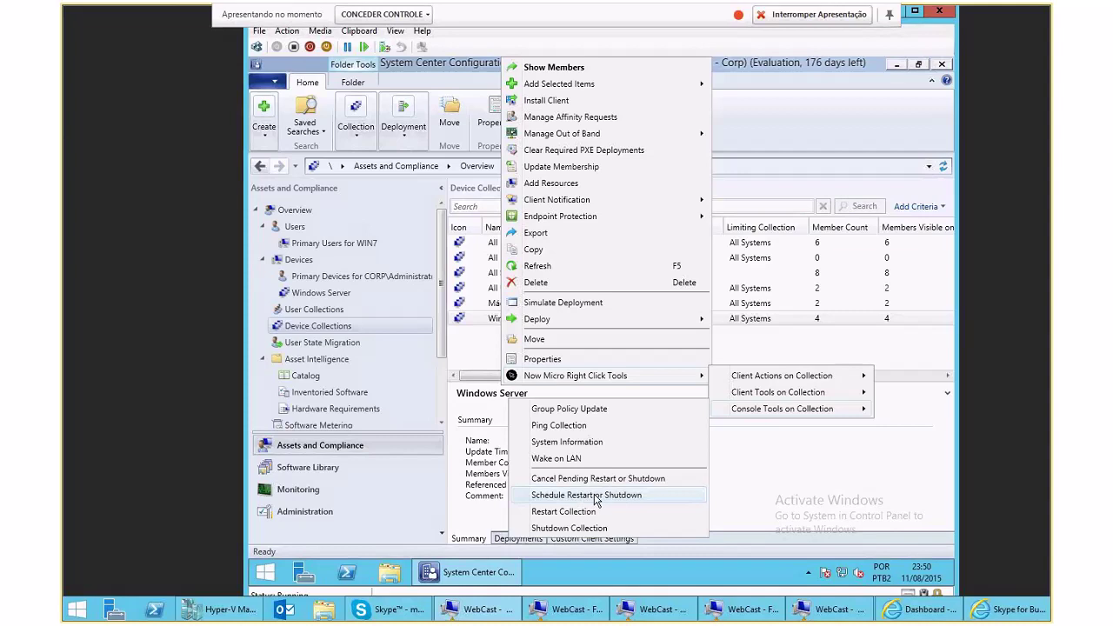
{"action": "left_click", "coordinate": [595, 501]}
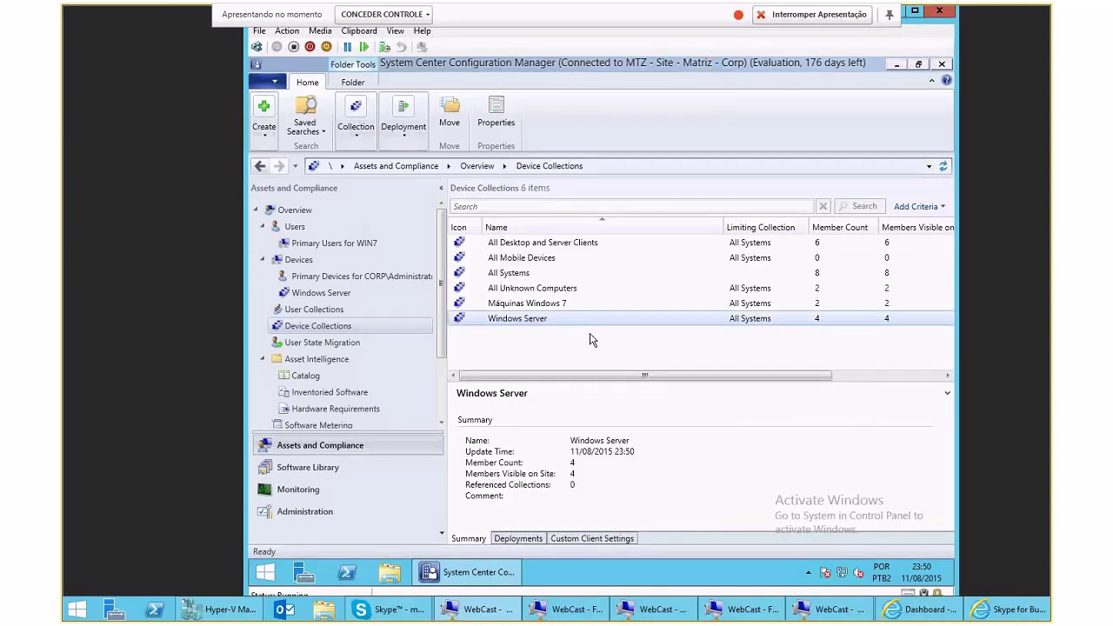
{"action": "left_click", "coordinate": [679, 247]}
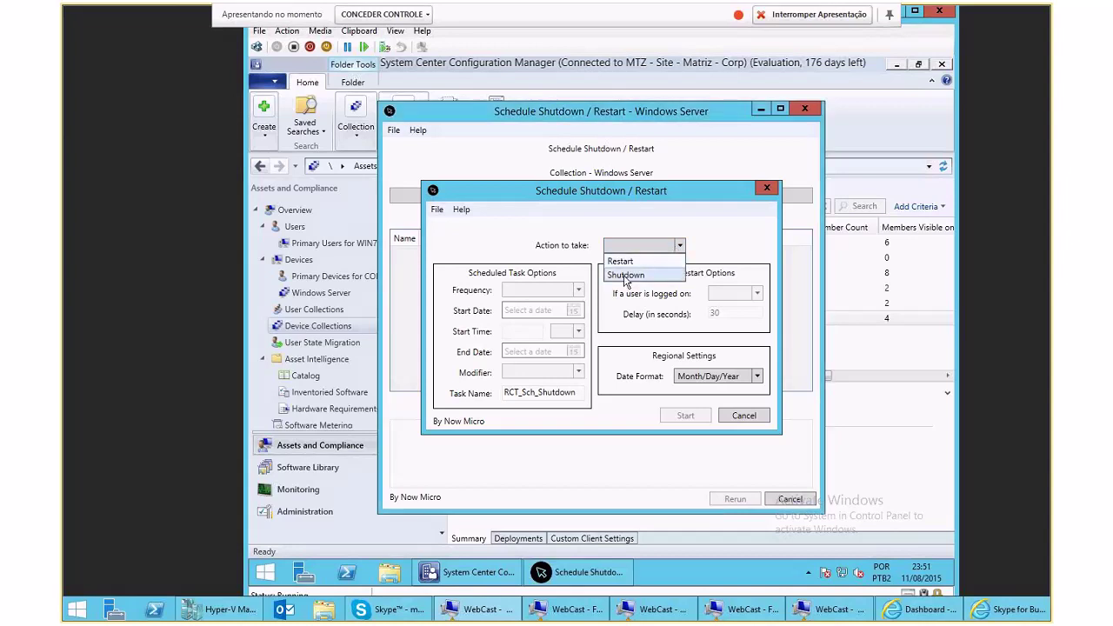
{"action": "left_click", "coordinate": [623, 263]}
Try configuring the restart schedule to run once on 12/08/2015 at 12 AM, and leave the dialog
{"action": "left_click", "coordinate": [572, 292]}
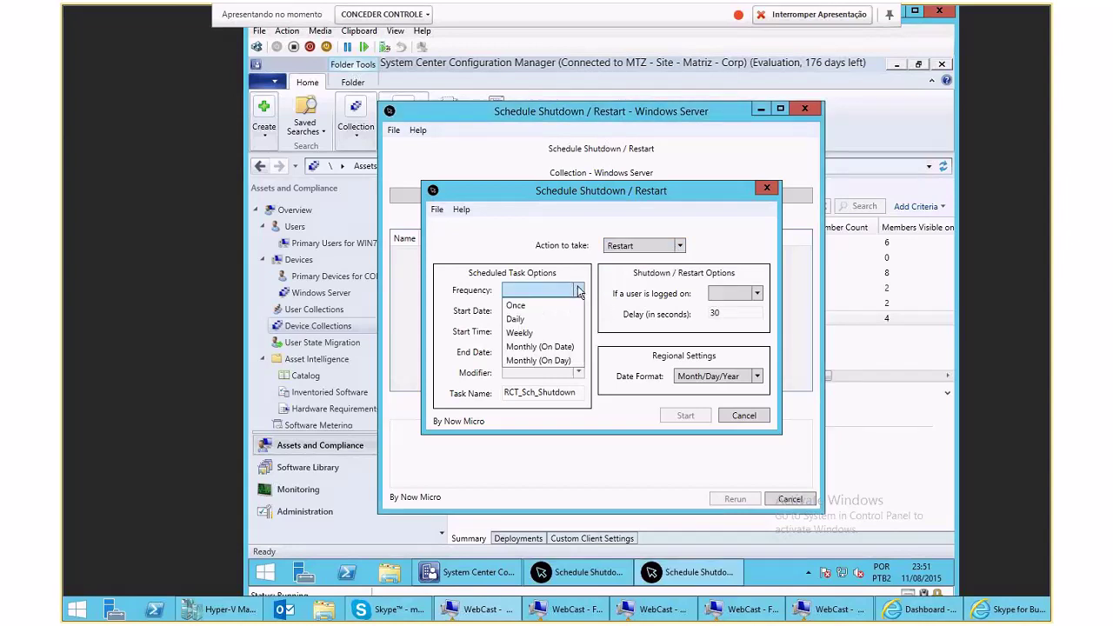
{"action": "left_click", "coordinate": [525, 305]}
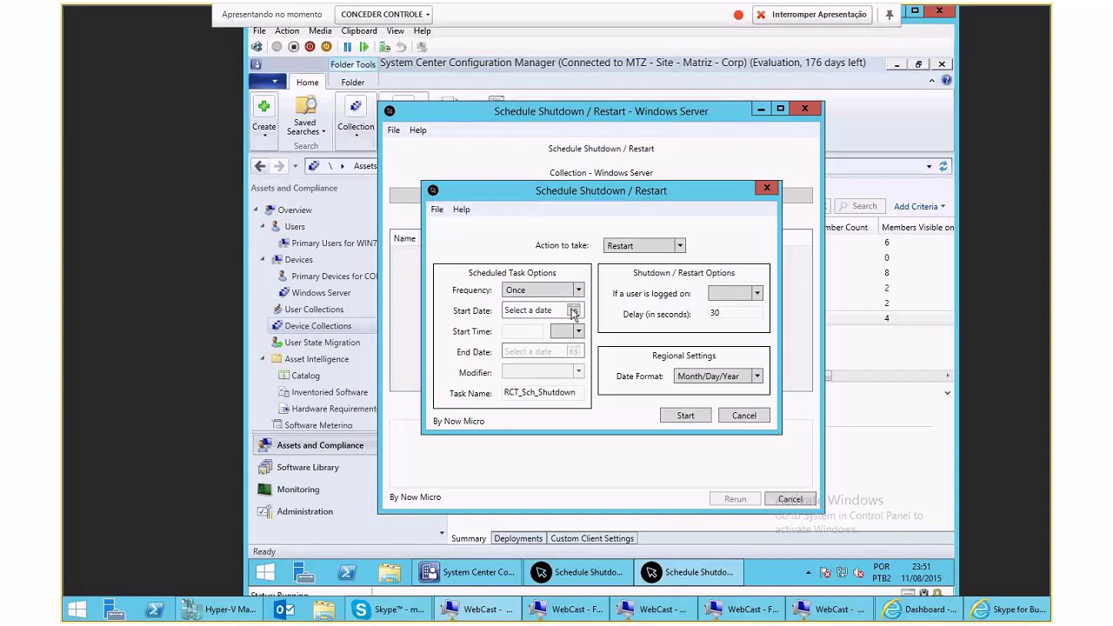
{"action": "left_click", "coordinate": [573, 312]}
{"action": "left_click", "coordinate": [566, 393]}
{"action": "left_click", "coordinate": [581, 335]}
{"action": "left_click", "coordinate": [523, 331]}
{"action": "type", "text": "12"}
{"action": "left_click", "coordinate": [579, 333]}
{"action": "left_click", "coordinate": [560, 346]}
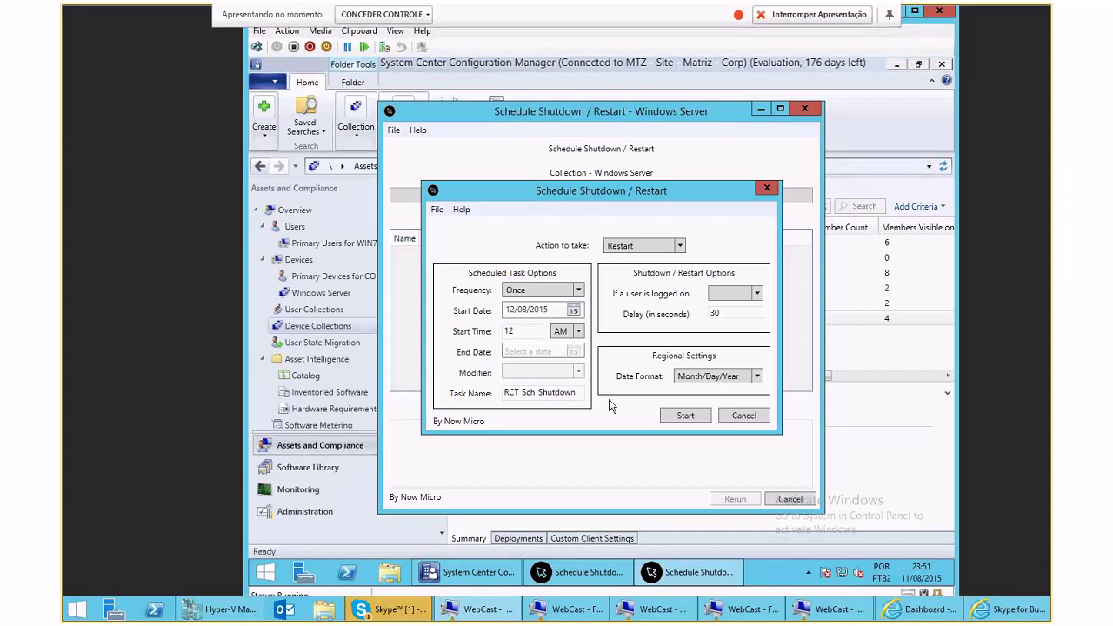
{"action": "left_click", "coordinate": [708, 414]}
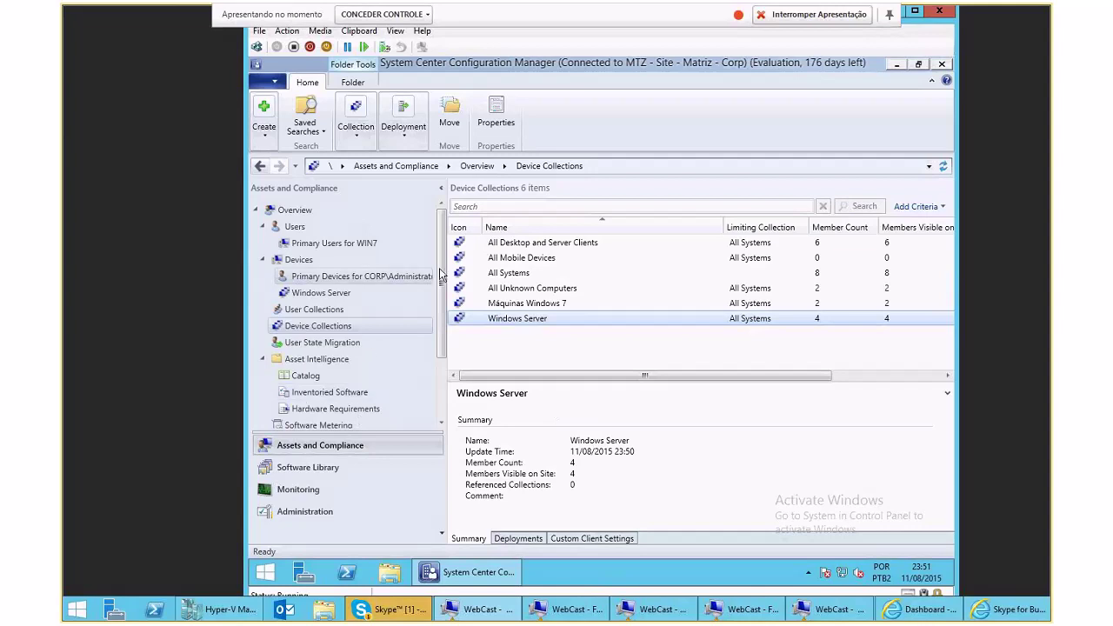
Go to Client Settings in the Administration workspace and start creating custom client device settings
{"action": "scroll", "coordinate": [439, 287], "scroll_direction": "down", "scroll_amount": 2}
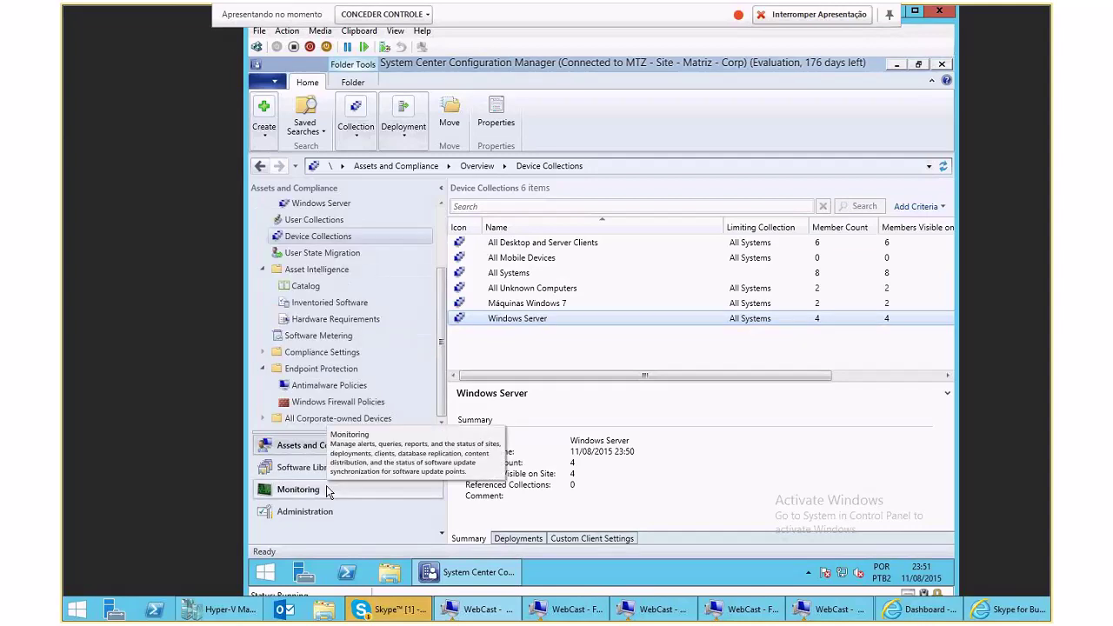
{"action": "left_click", "coordinate": [309, 501]}
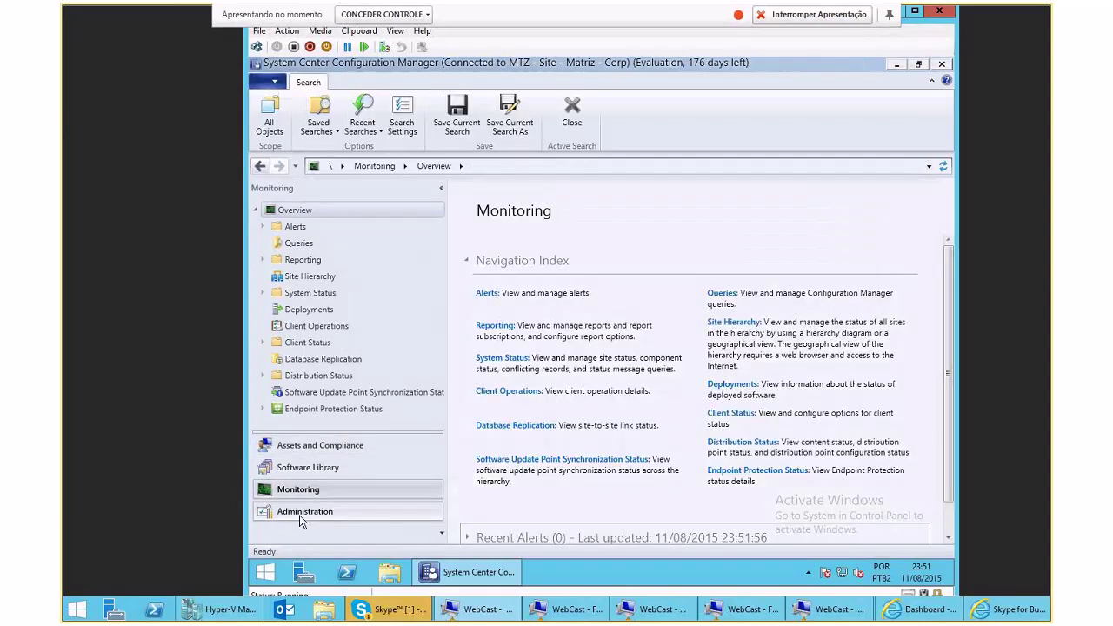
{"action": "left_click", "coordinate": [300, 515]}
{"action": "left_click_drag", "start_coordinate": [441, 290], "coordinate": [441, 350]}
{"action": "left_click", "coordinate": [318, 270]}
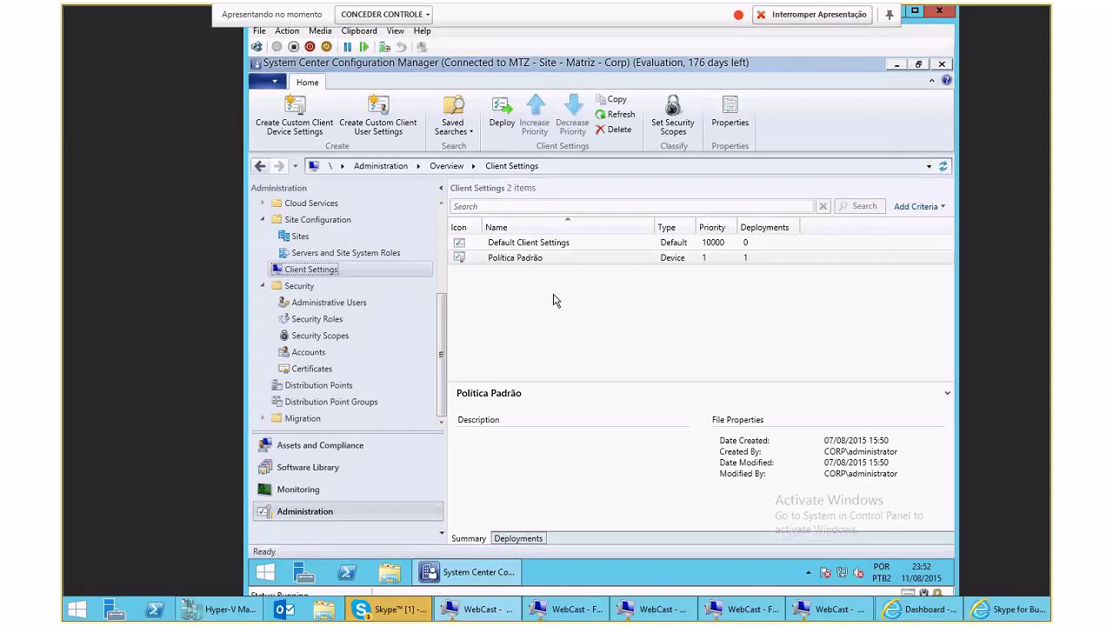
{"action": "right_click", "coordinate": [324, 269]}
{"action": "left_click", "coordinate": [389, 285]}
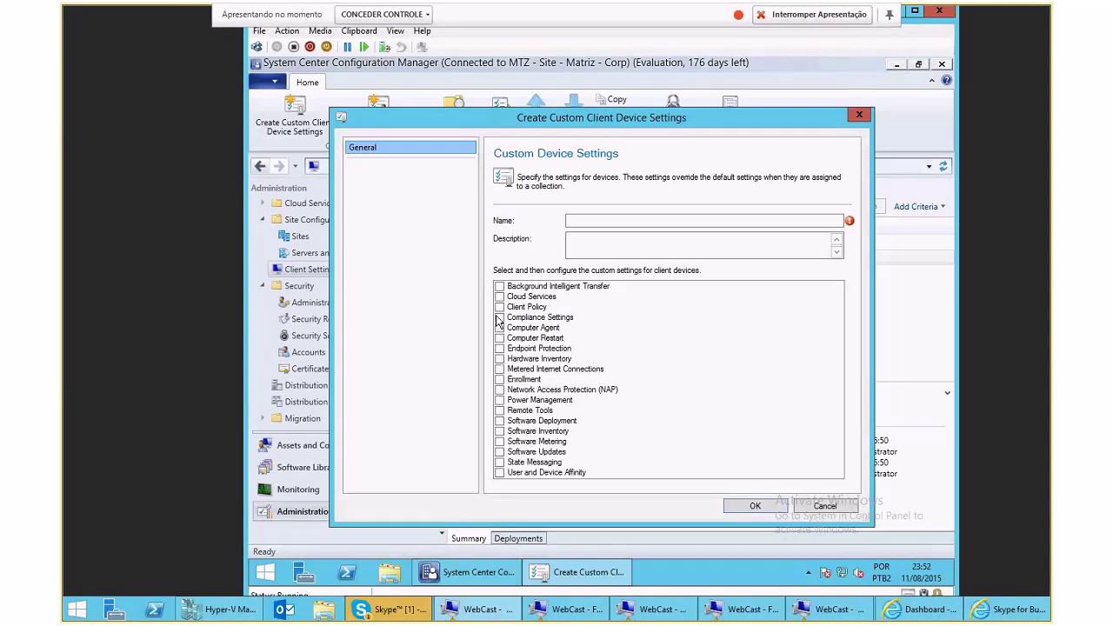
Include Endpoint Protection in the custom settings and set managing the Endpoint Protection client on client computers to Yes
{"action": "left_click", "coordinate": [499, 349]}
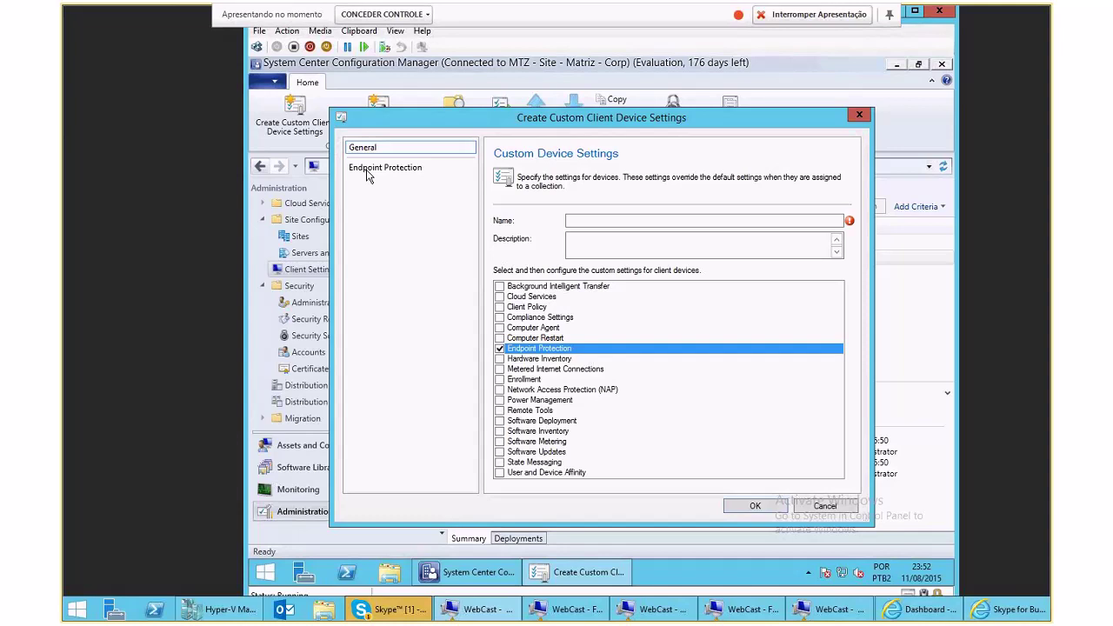
{"action": "left_click", "coordinate": [367, 171]}
{"action": "left_click", "coordinate": [702, 261]}
{"action": "left_click", "coordinate": [696, 274]}
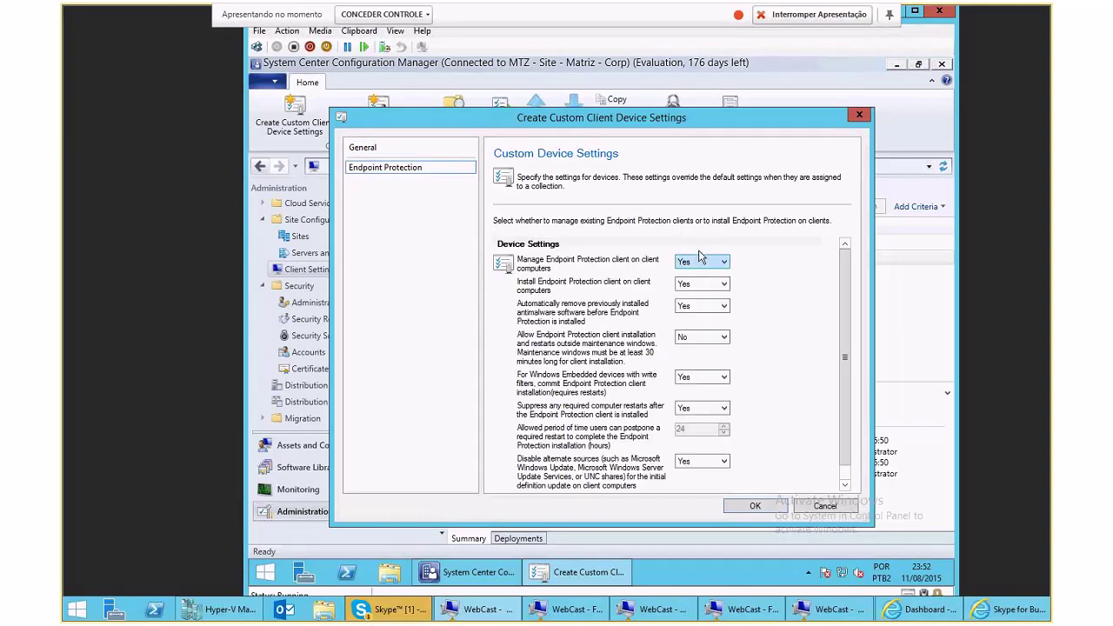
Name the custom client device settings SCEP and save them
{"action": "left_click", "coordinate": [744, 511]}
{"action": "left_click", "coordinate": [721, 364]}
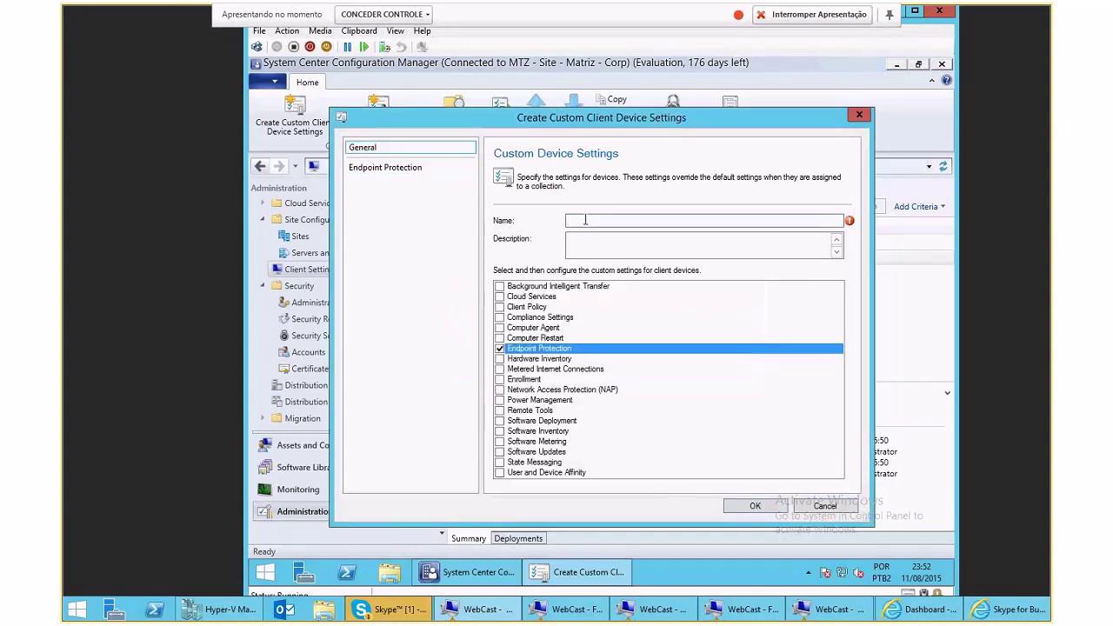
{"action": "type", "text": "SCEP"}
{"action": "left_click", "coordinate": [774, 509]}
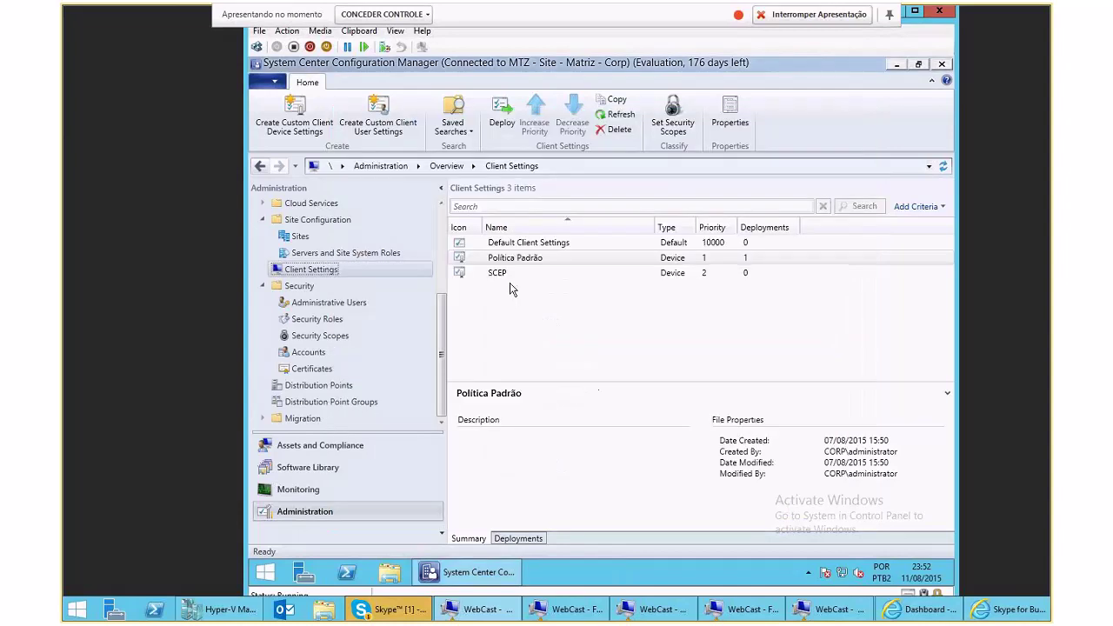
Show the deployments of the SCEP client settings and deploy these settings to the Windows Server collection
{"action": "left_click", "coordinate": [497, 277]}
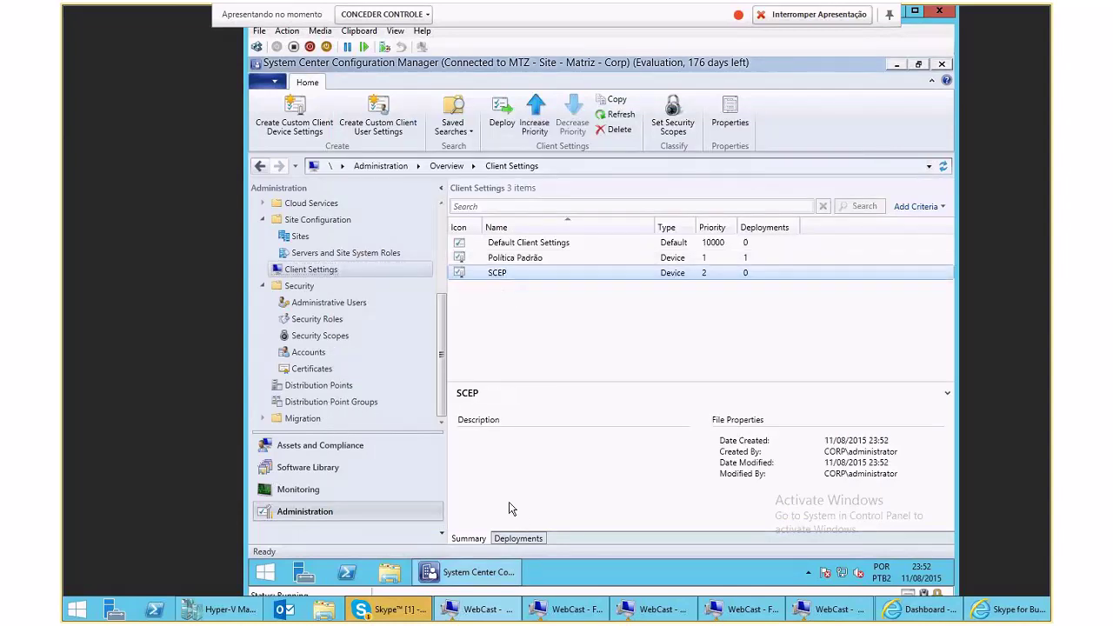
{"action": "left_click", "coordinate": [518, 538]}
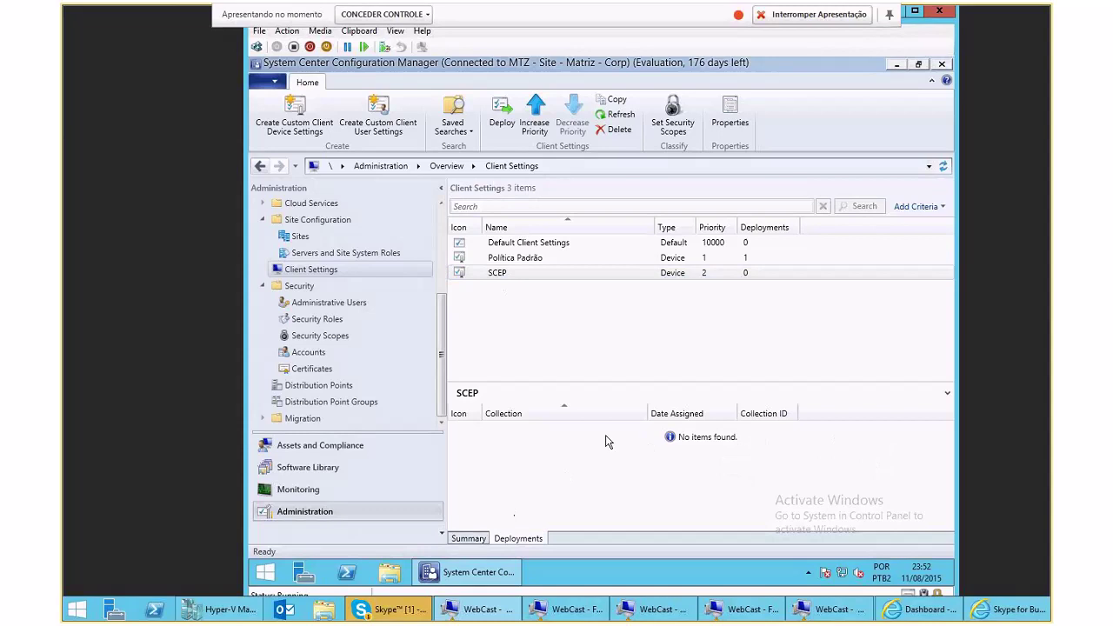
{"action": "right_click", "coordinate": [498, 273]}
{"action": "left_click", "coordinate": [535, 288]}
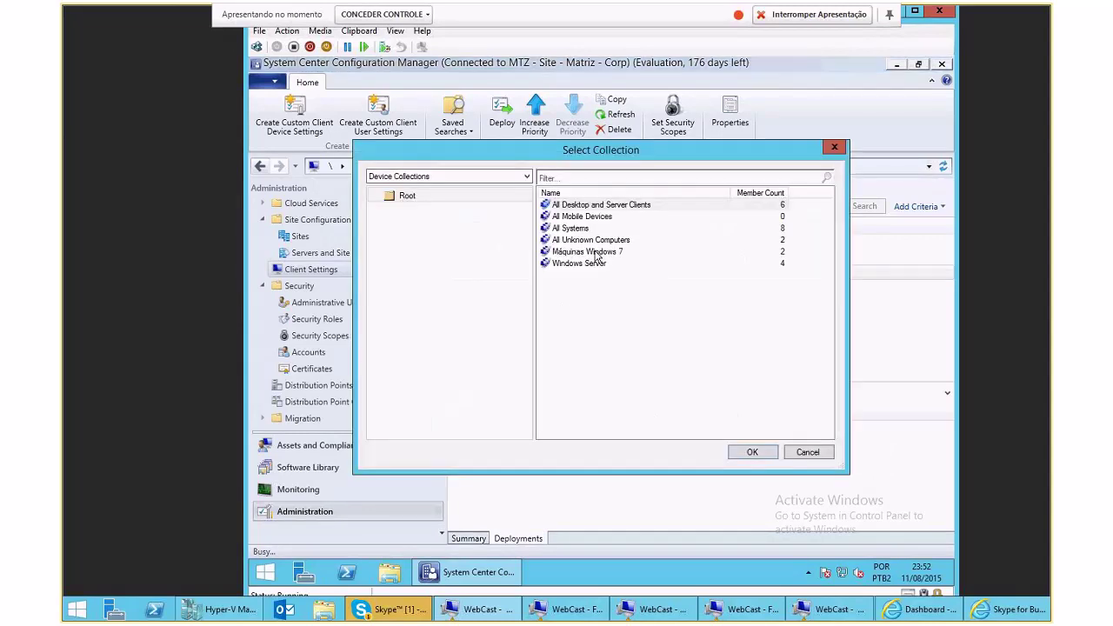
{"action": "left_click", "coordinate": [596, 263]}
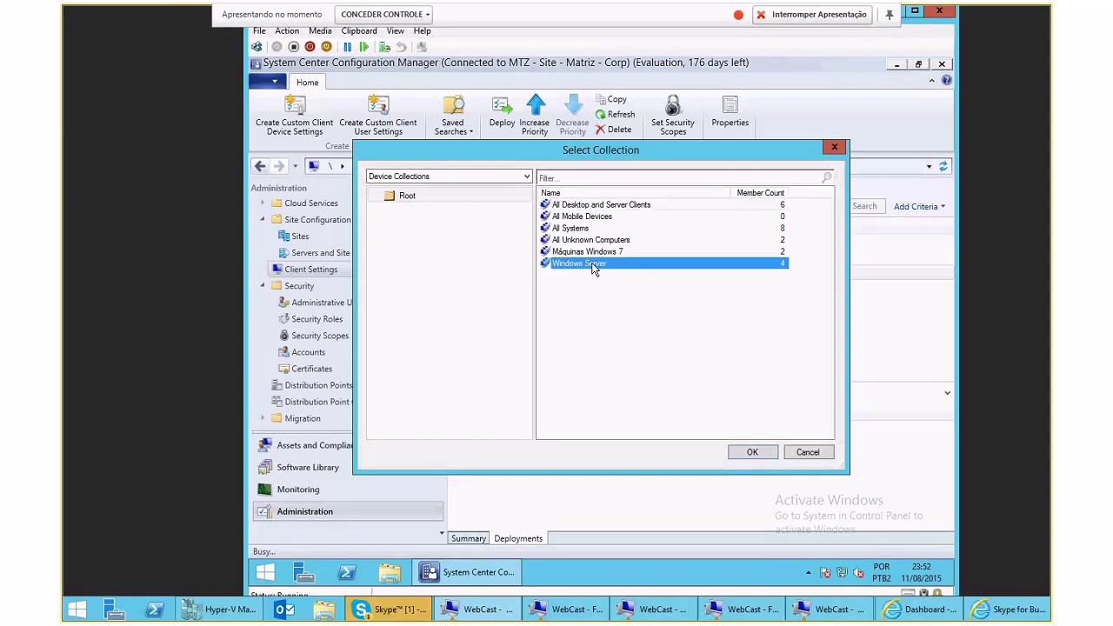
{"action": "left_click", "coordinate": [753, 453]}
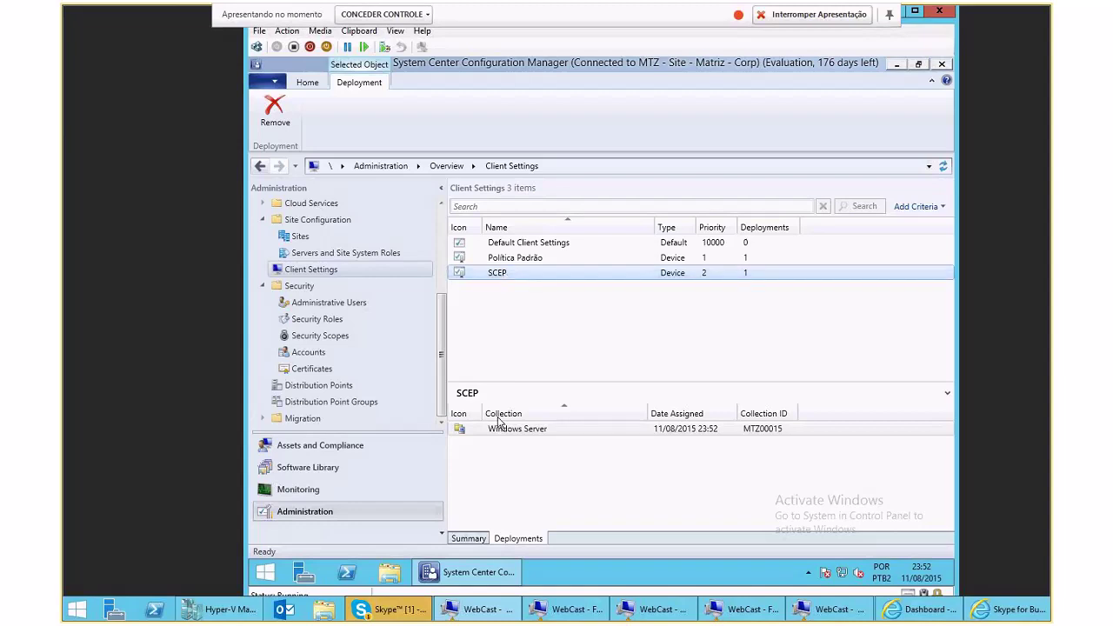
Go to Device Collections in the Assets and Compliance workspace and compare the Windows Server and Máquinas Windows 7 collections
{"action": "left_click", "coordinate": [520, 434]}
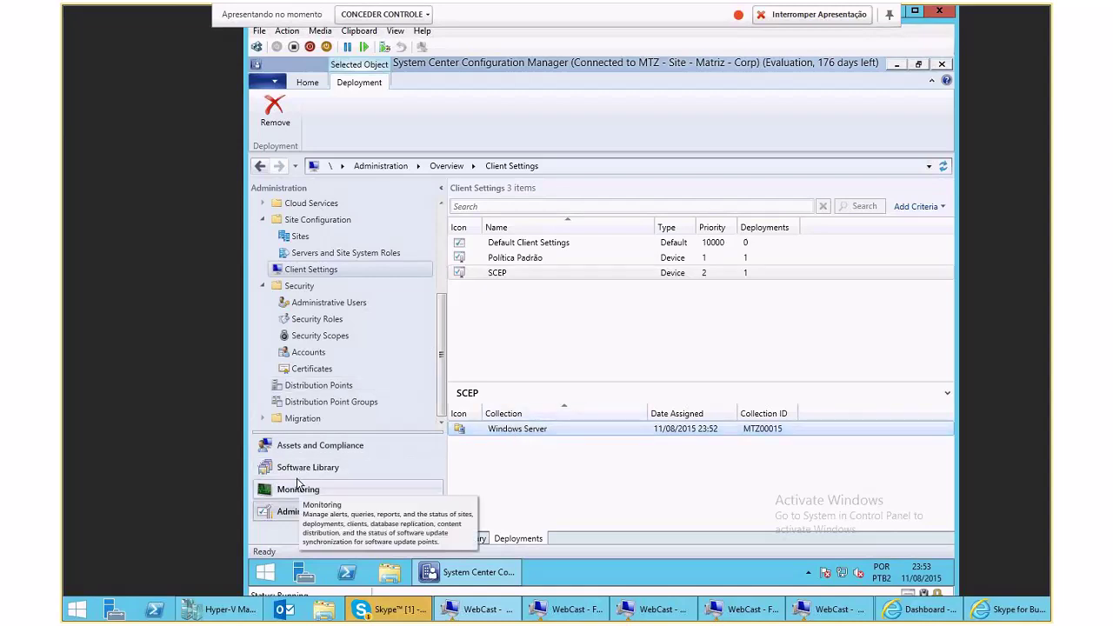
{"action": "left_click", "coordinate": [313, 446]}
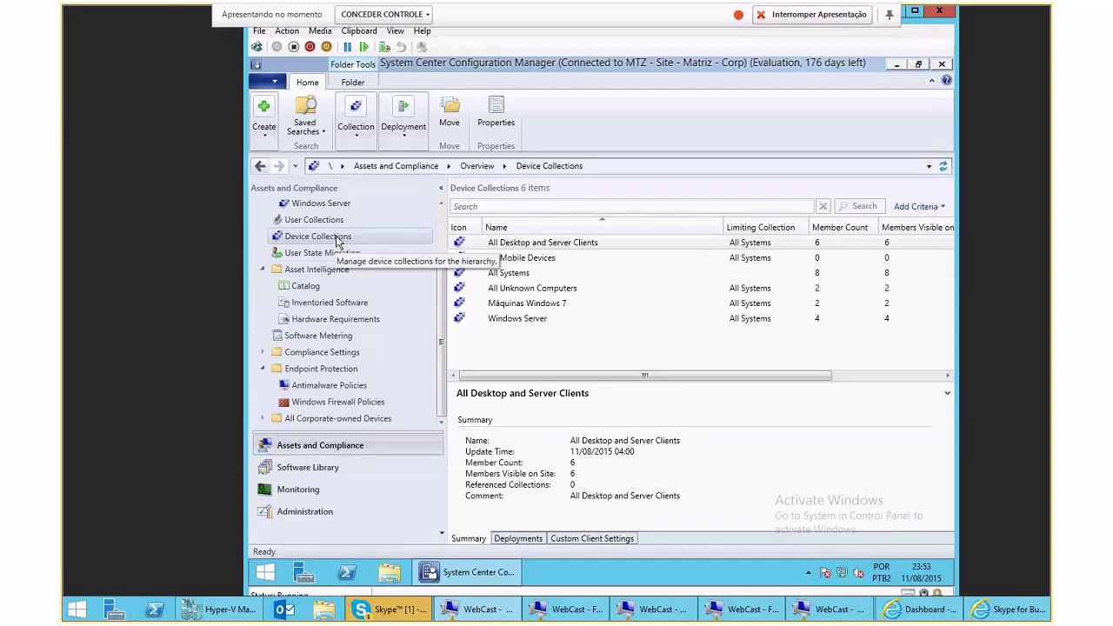
{"action": "left_click", "coordinate": [522, 322]}
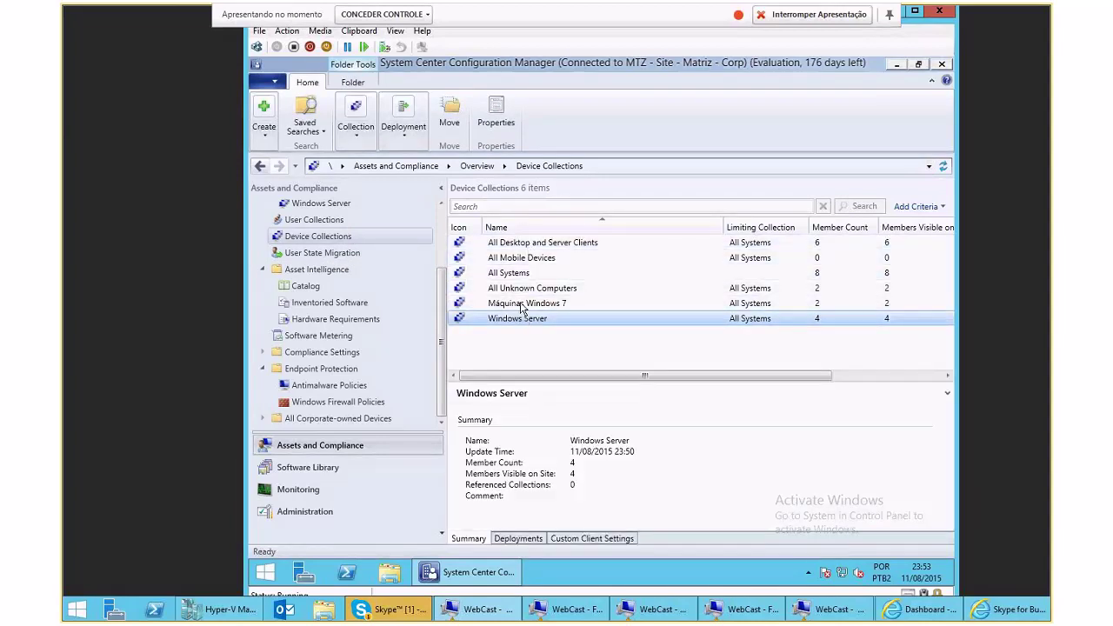
{"action": "left_click", "coordinate": [522, 306]}
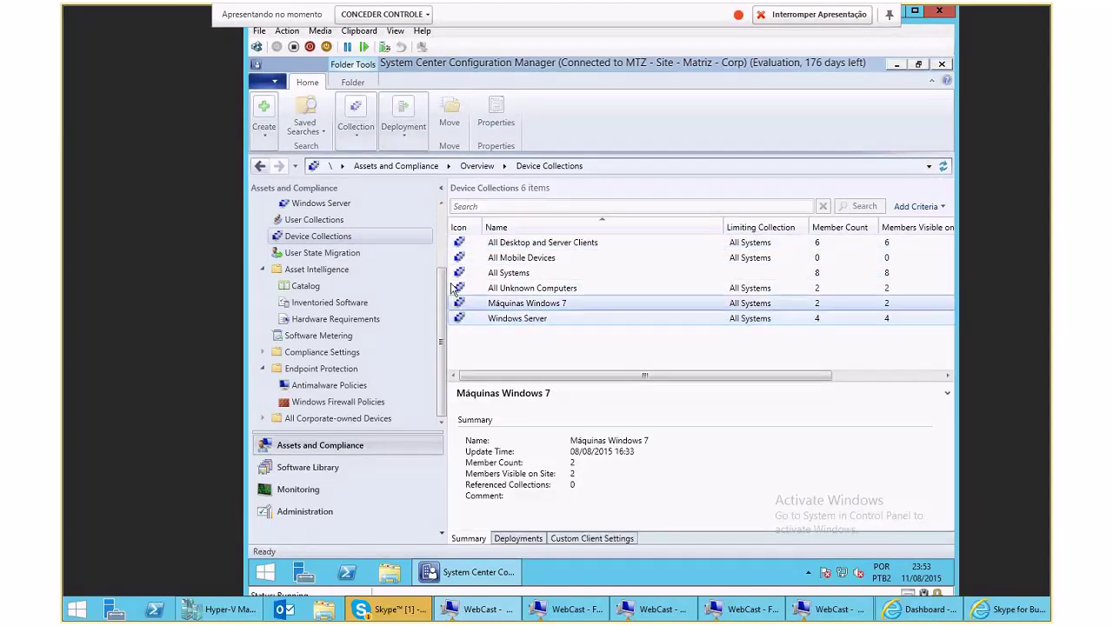
{"action": "left_click", "coordinate": [520, 320]}
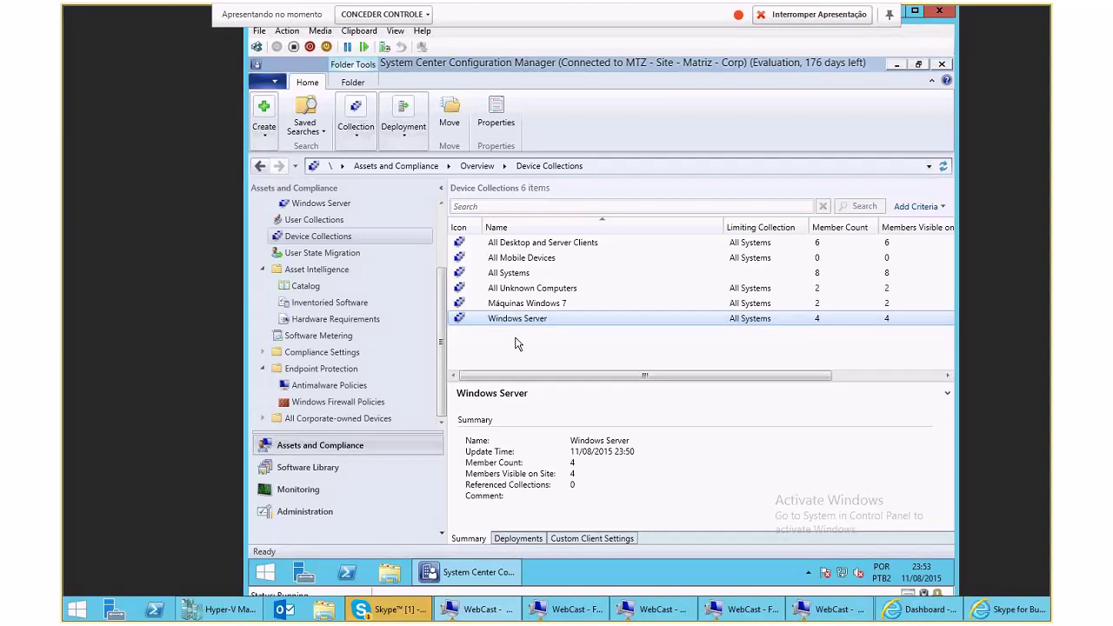
Show the members of the All Systems collection and select the devices DC01 through Win7Filial
{"action": "key", "text": "ctrl+a"}
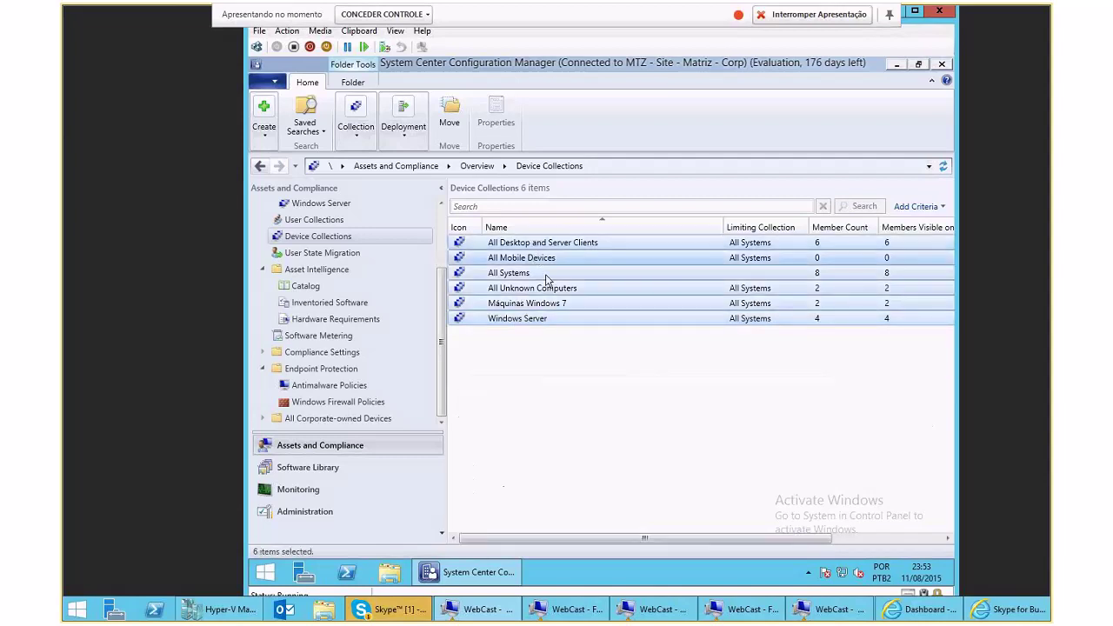
{"action": "left_click", "coordinate": [528, 322]}
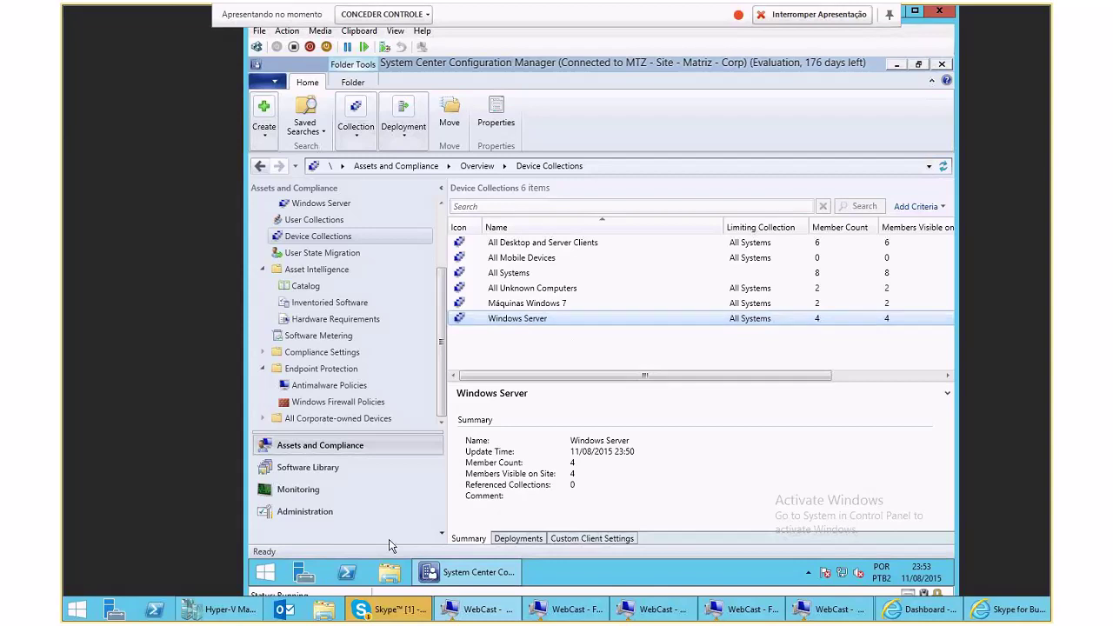
{"action": "double_click", "coordinate": [470, 273]}
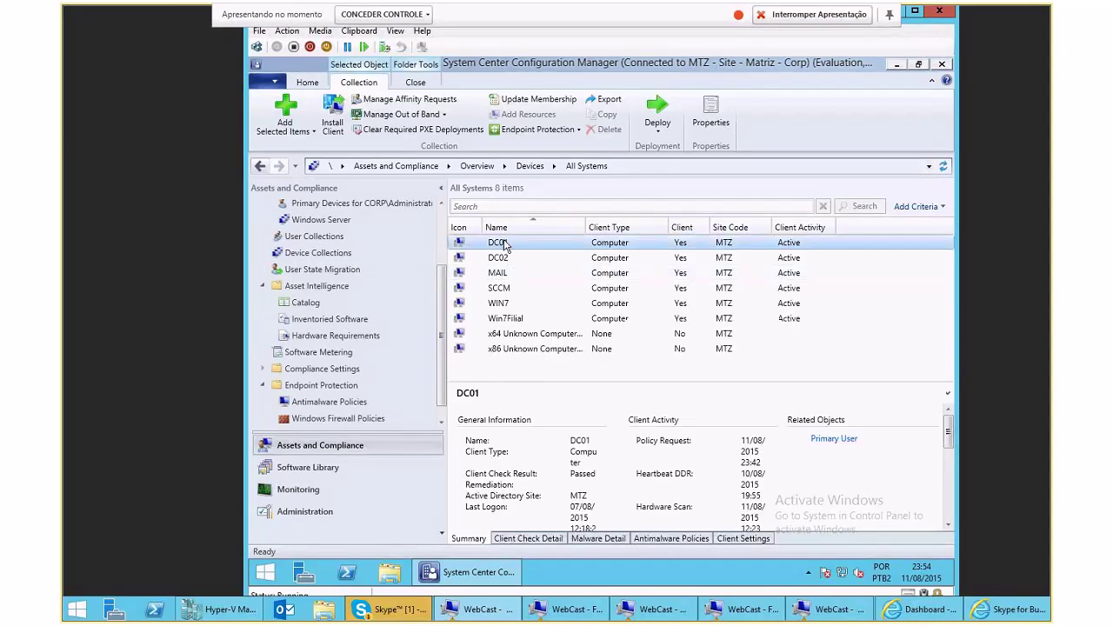
{"action": "left_click", "coordinate": [507, 318], "text": "shift"}
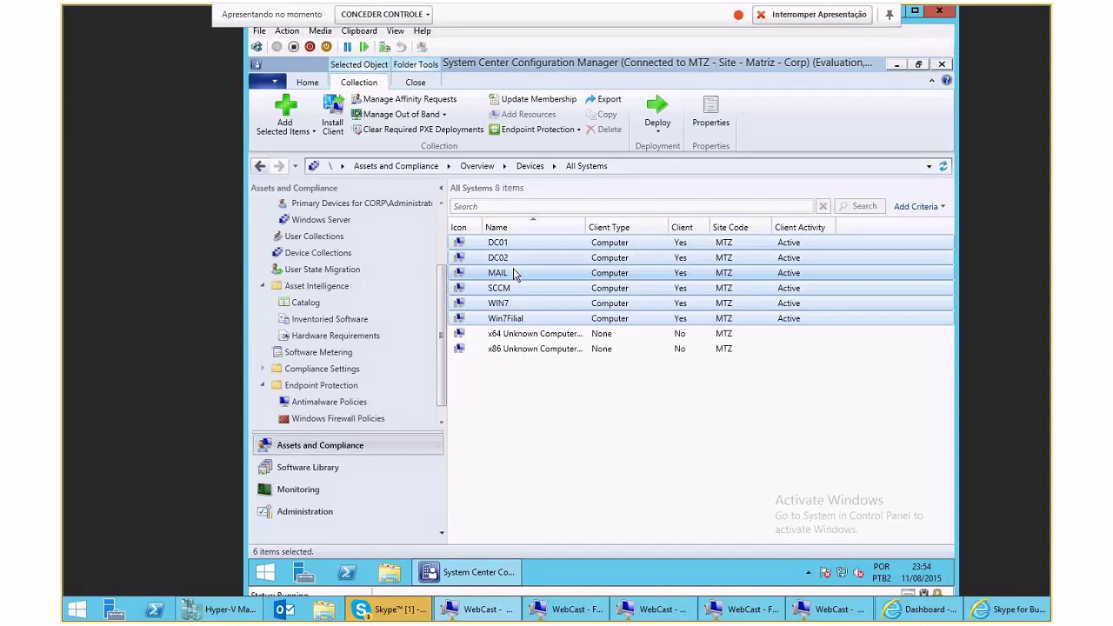
Show Active Directory System Discovery among the discovery methods in the Administration workspace and return to the All Systems devices
{"action": "left_click", "coordinate": [304, 519]}
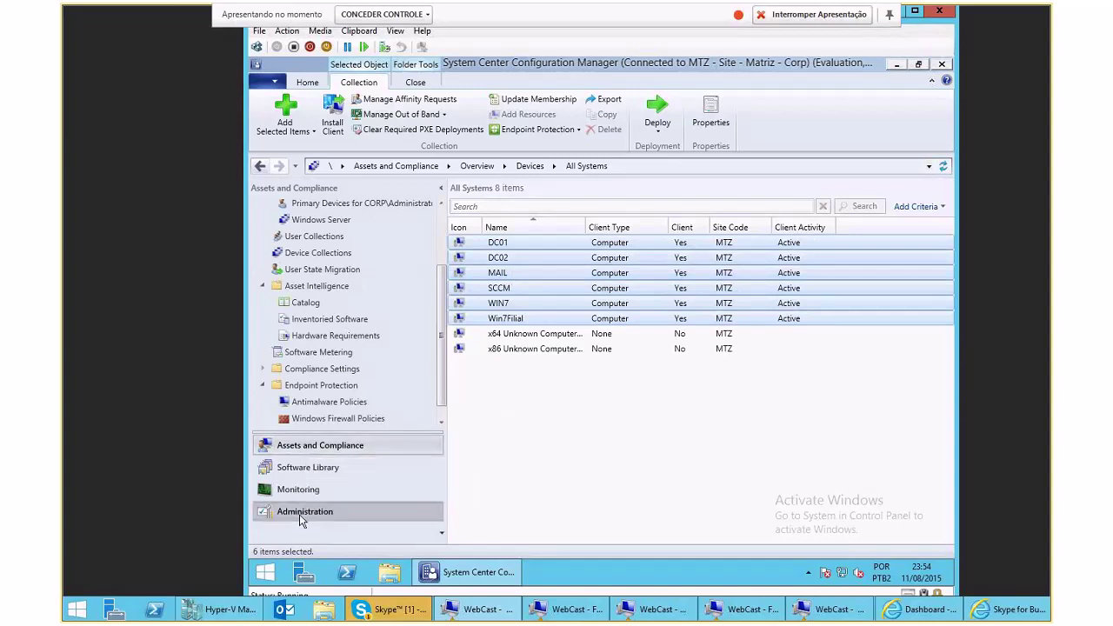
{"action": "left_click_drag", "start_coordinate": [441, 300], "coordinate": [438, 214]}
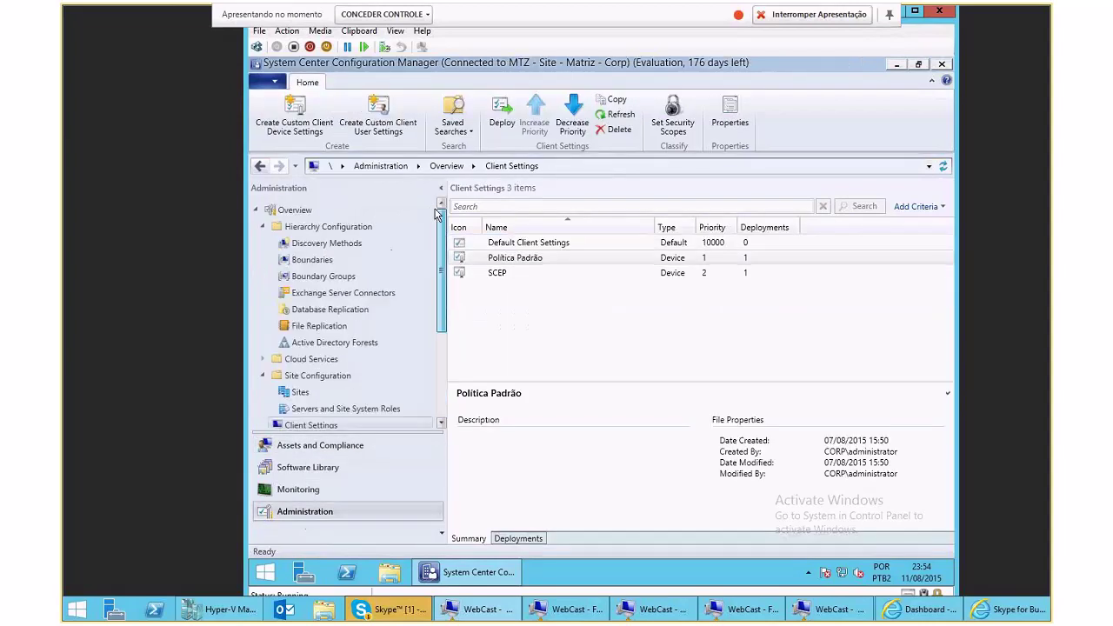
{"action": "left_click", "coordinate": [327, 243]}
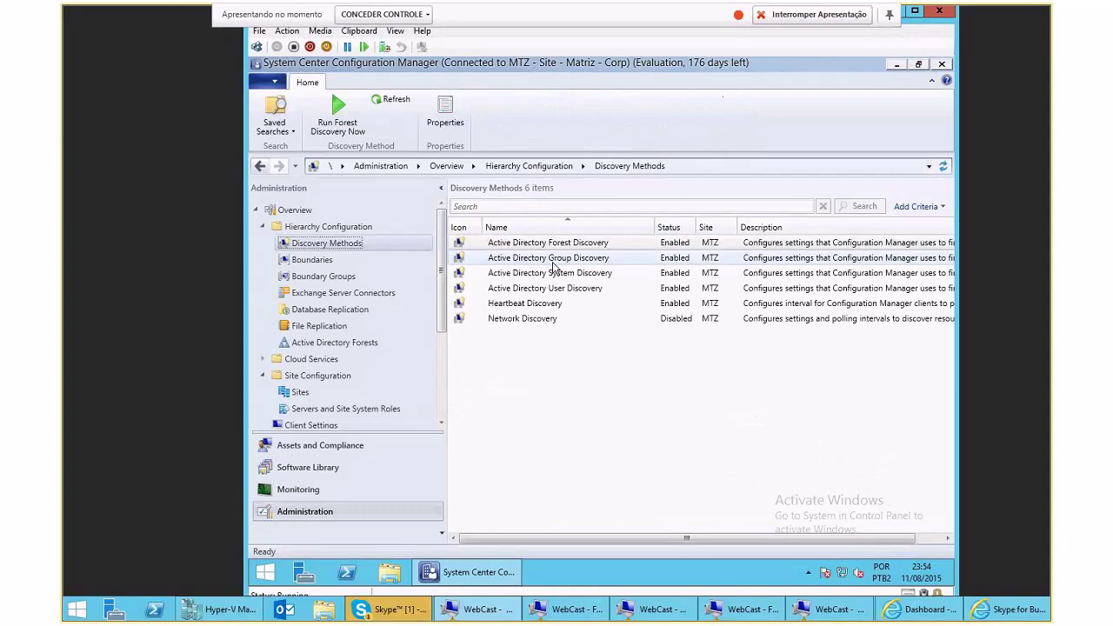
{"action": "left_click", "coordinate": [555, 273]}
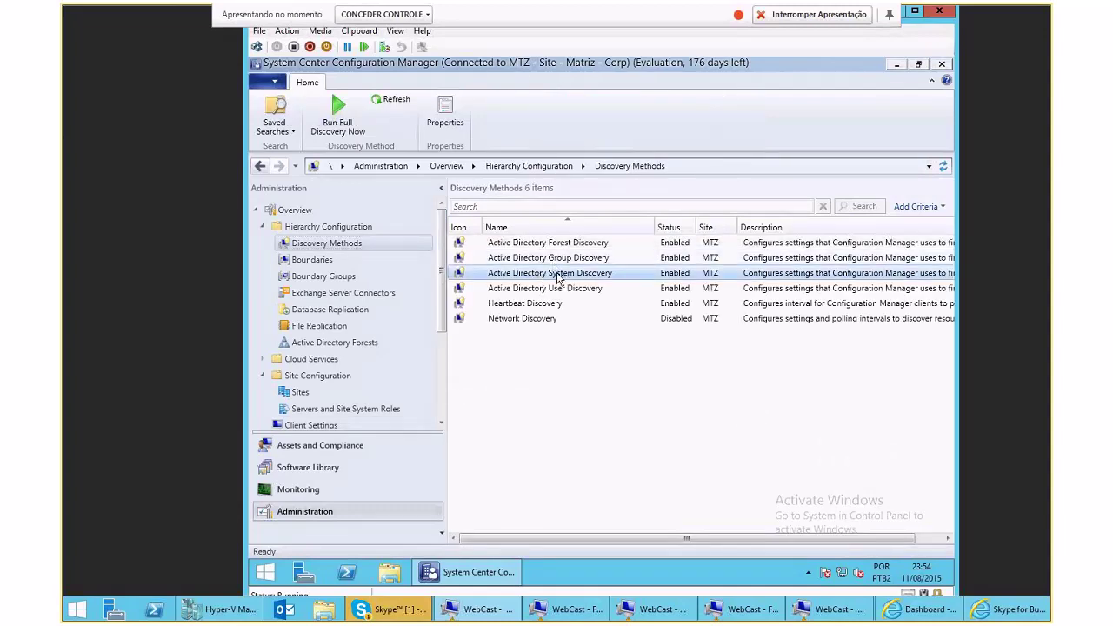
{"action": "right_click", "coordinate": [559, 276]}
{"action": "left_click", "coordinate": [545, 275]}
{"action": "left_click", "coordinate": [331, 445]}
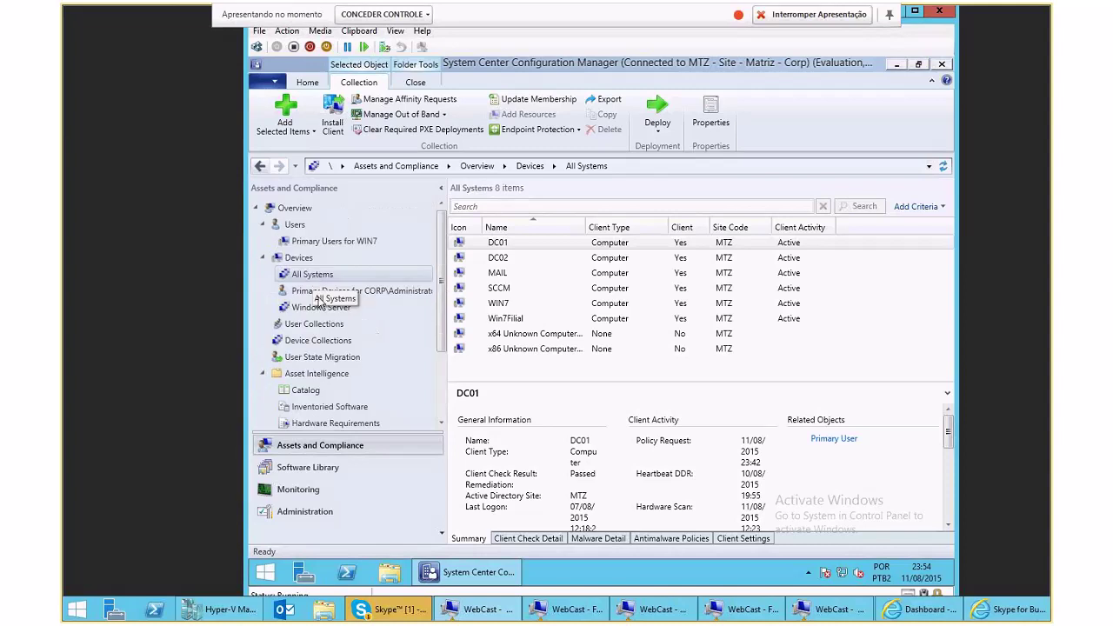
{"action": "left_click_drag", "start_coordinate": [442, 280], "coordinate": [441, 317]}
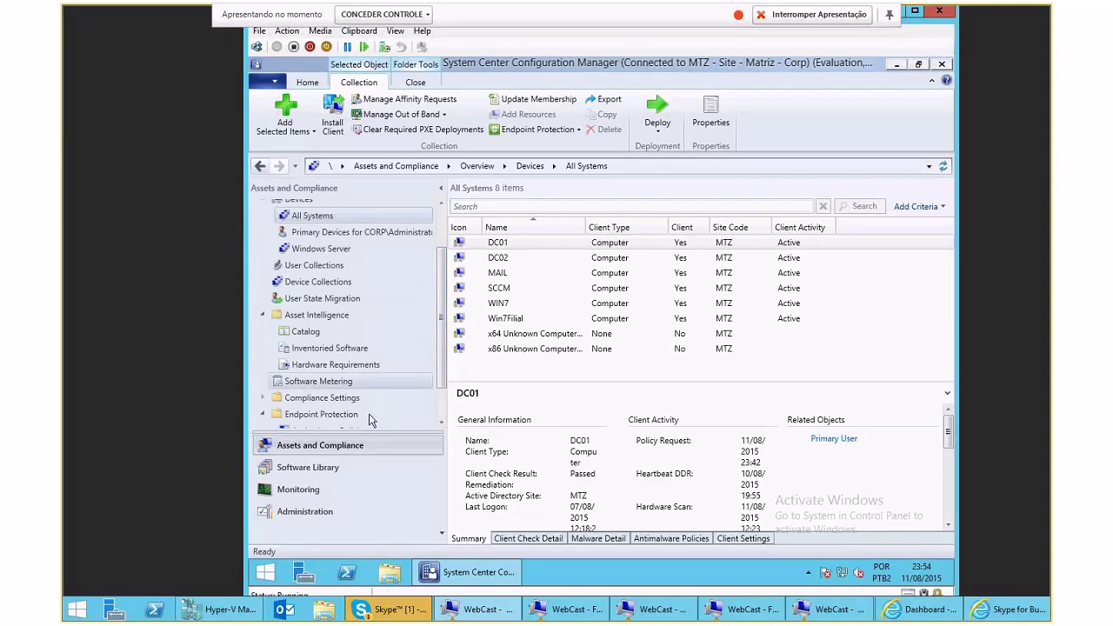
Go to Applications in the Software Library workspace and start creating an application
{"action": "left_click", "coordinate": [314, 244]}
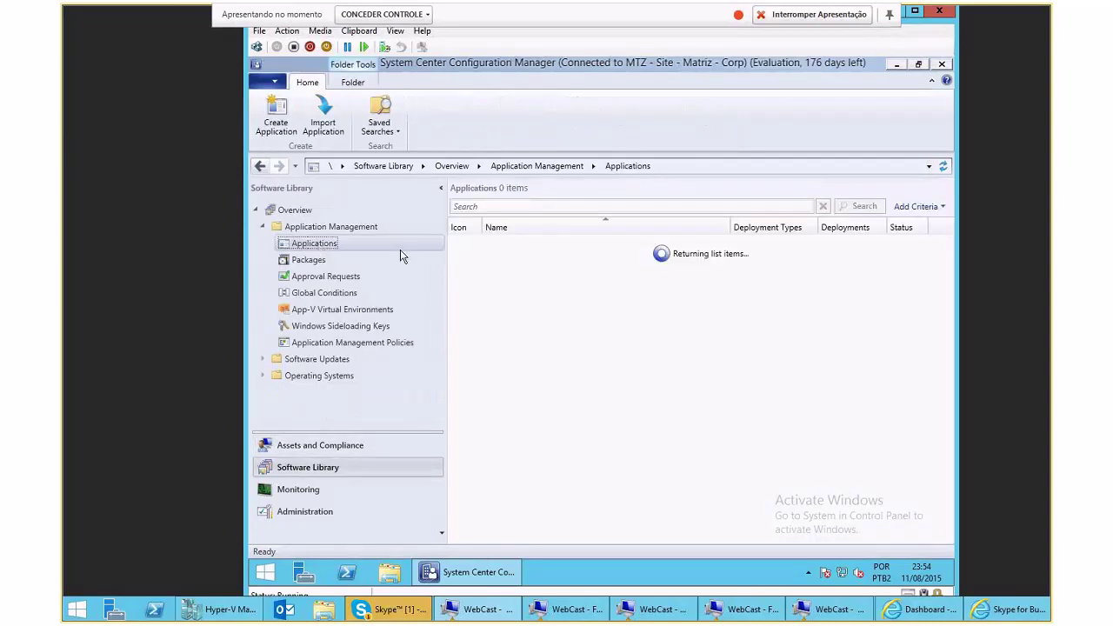
{"action": "right_click", "coordinate": [327, 249]}
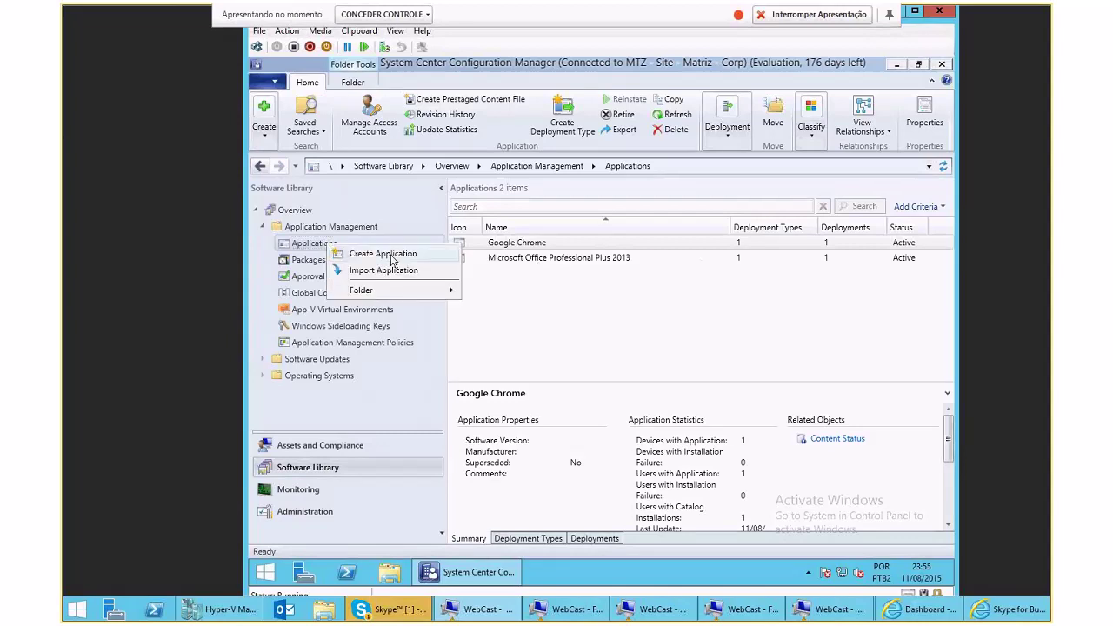
{"action": "left_click", "coordinate": [369, 251]}
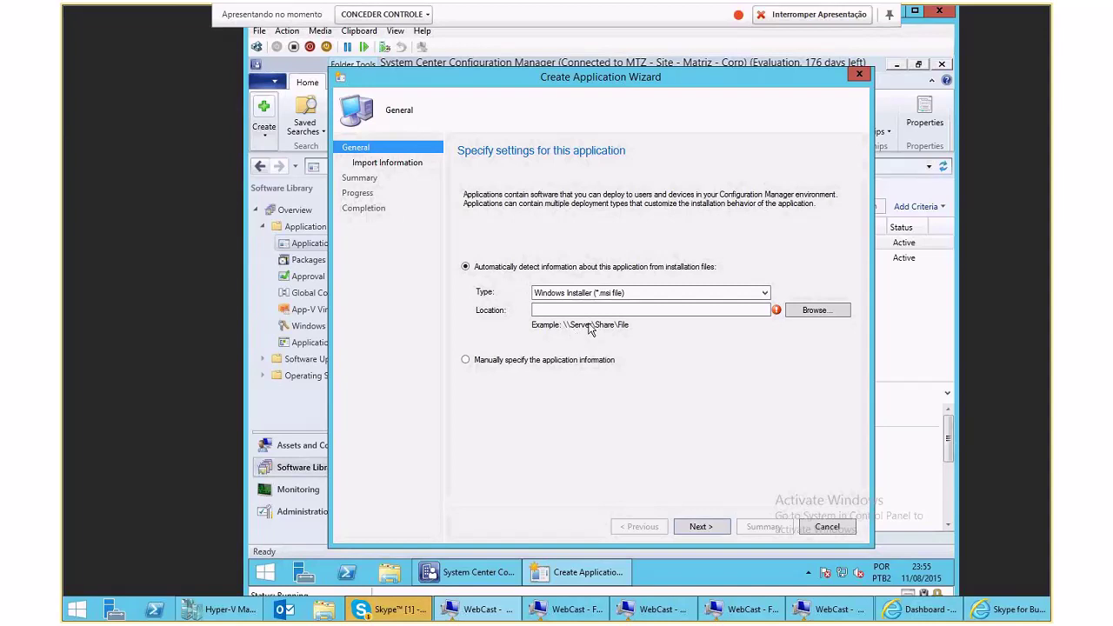
Keep the Windows Installer (*.msi file) type and import the application information from \\dc01\Sources\Apps\Chrome\googlechromestandaloneenterprise.msi
{"action": "left_click", "coordinate": [591, 293]}
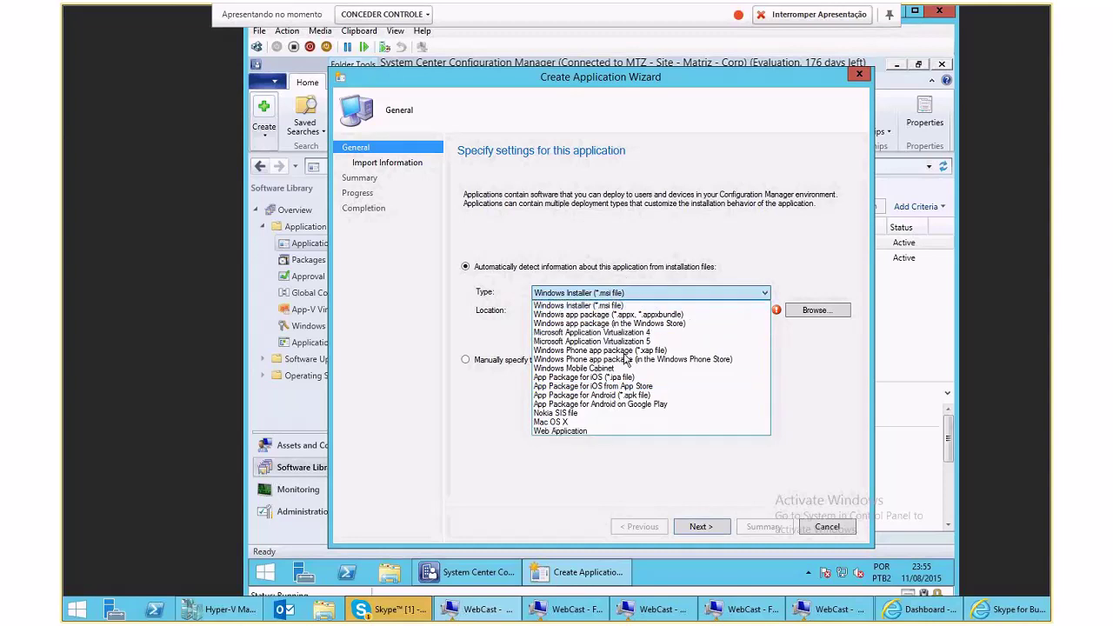
{"action": "left_click", "coordinate": [614, 297]}
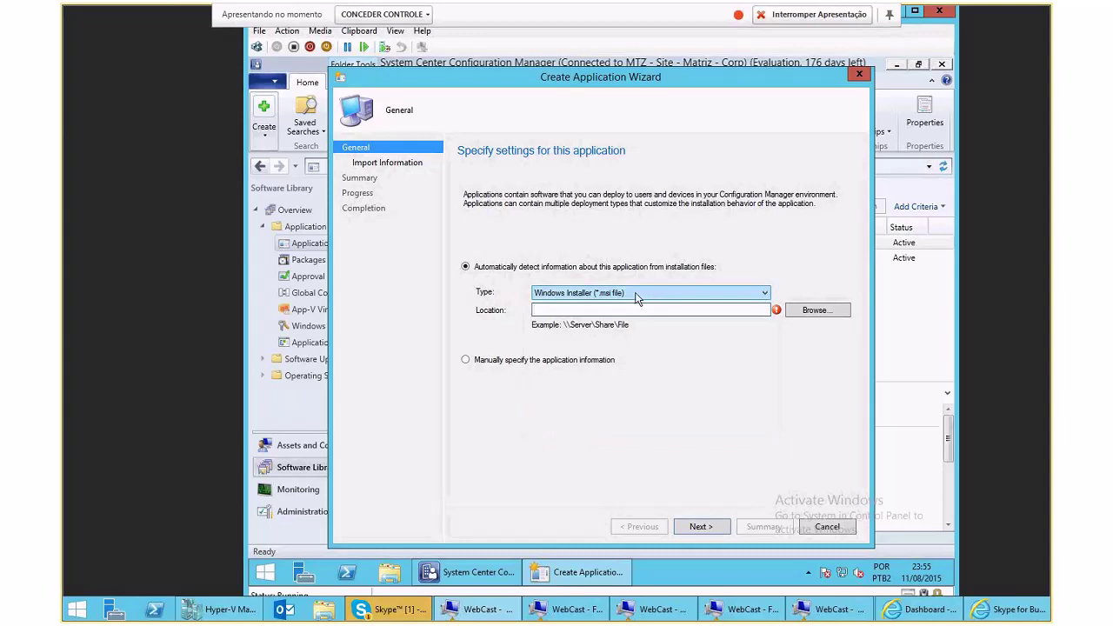
{"action": "left_click", "coordinate": [624, 311]}
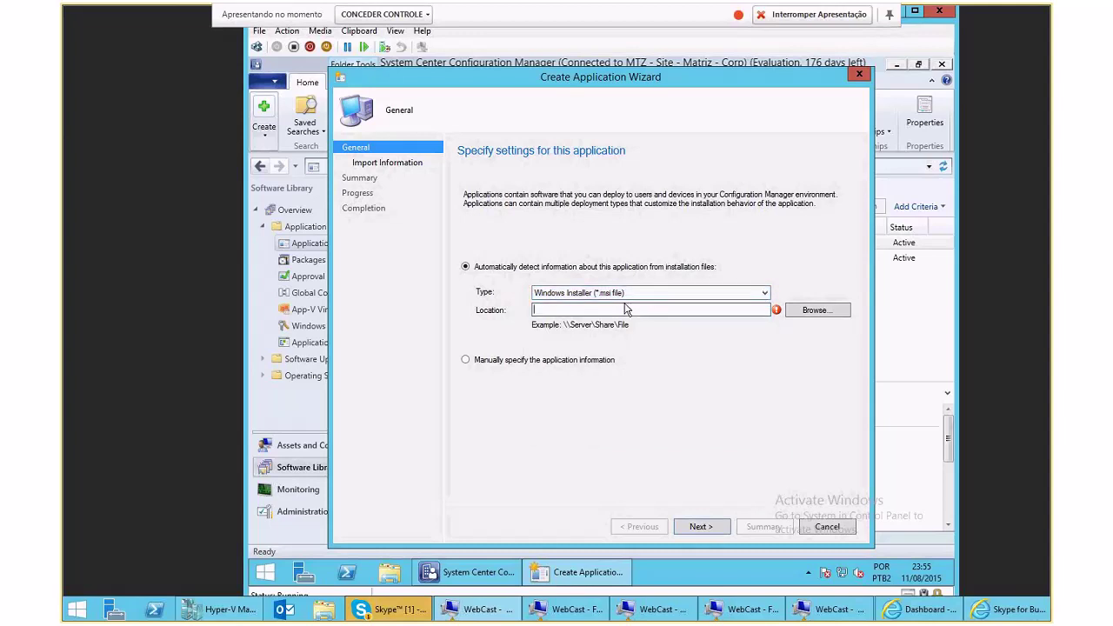
{"action": "type", "text": "\\\\"}
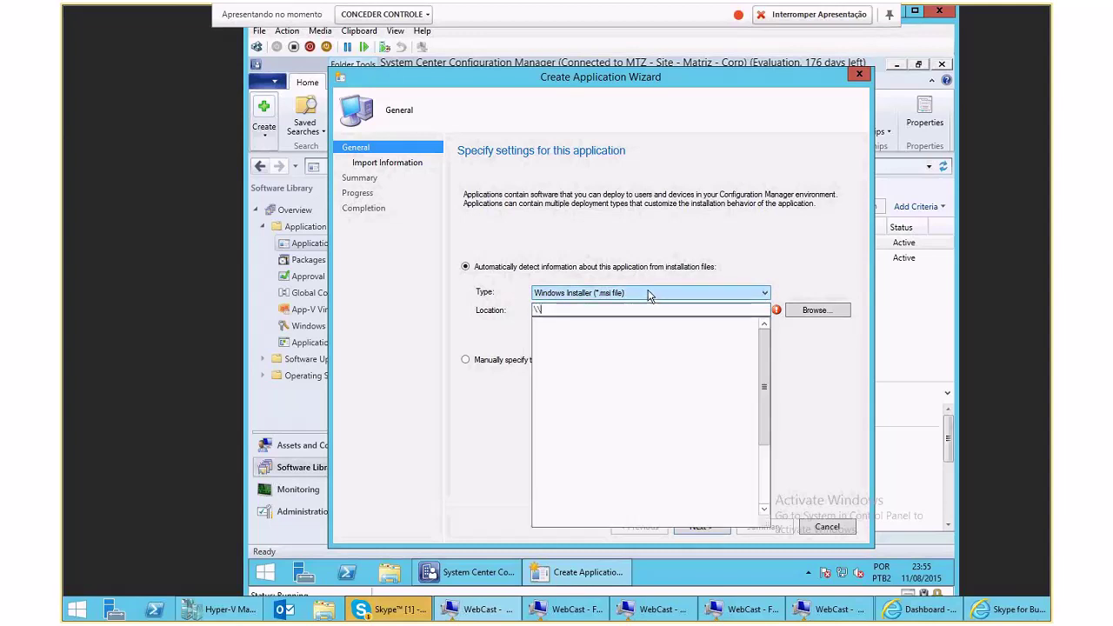
{"action": "type", "text": "d"}
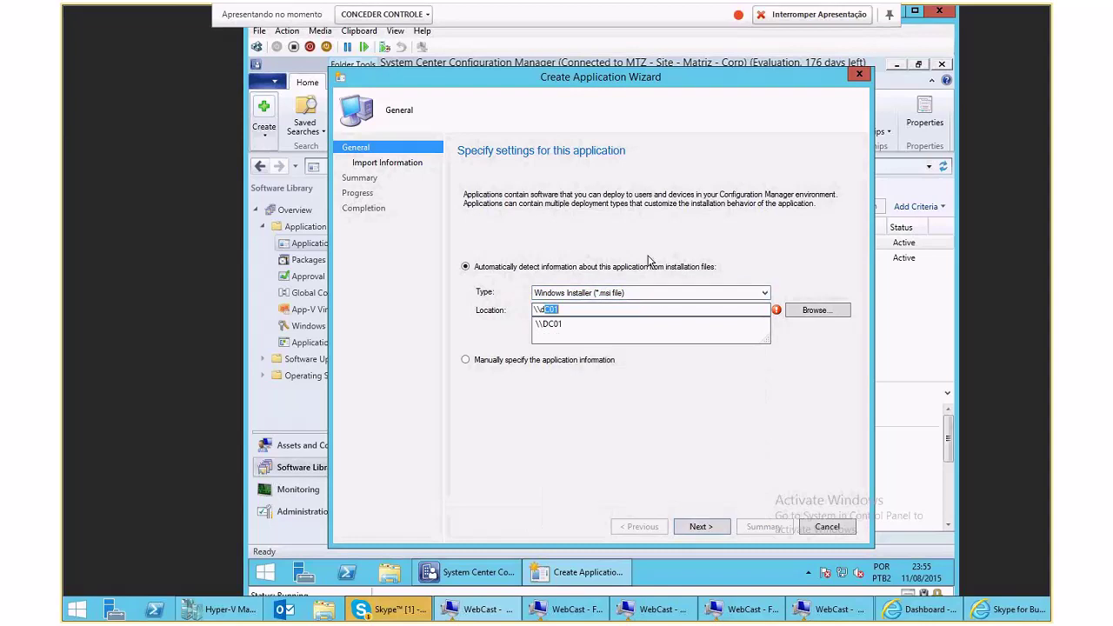
{"action": "type", "text": "c01\\Sources\\"}
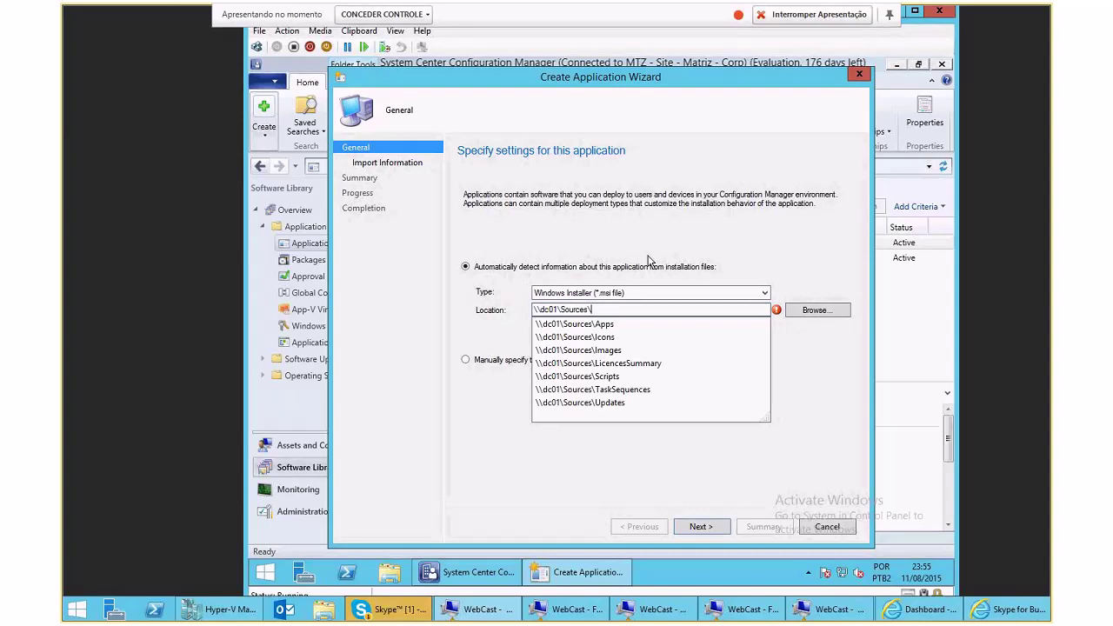
{"action": "type", "text": "Apps\\"}
{"action": "key", "text": "Down"}
{"action": "type", "text": "\\"}
{"action": "key", "text": "Down"}
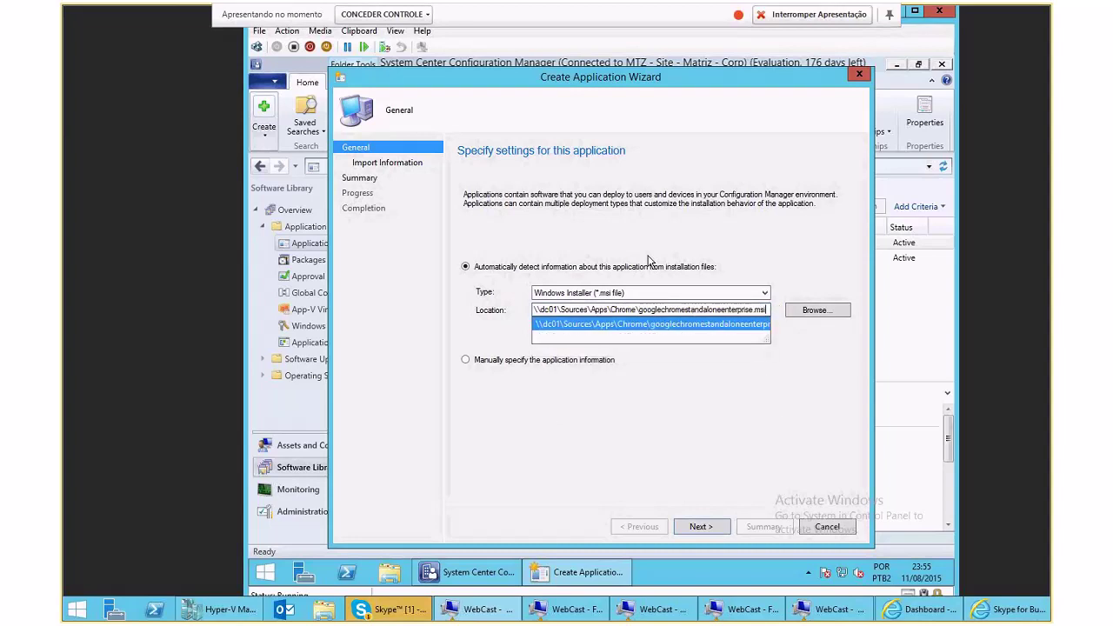
{"action": "key", "text": "Return"}
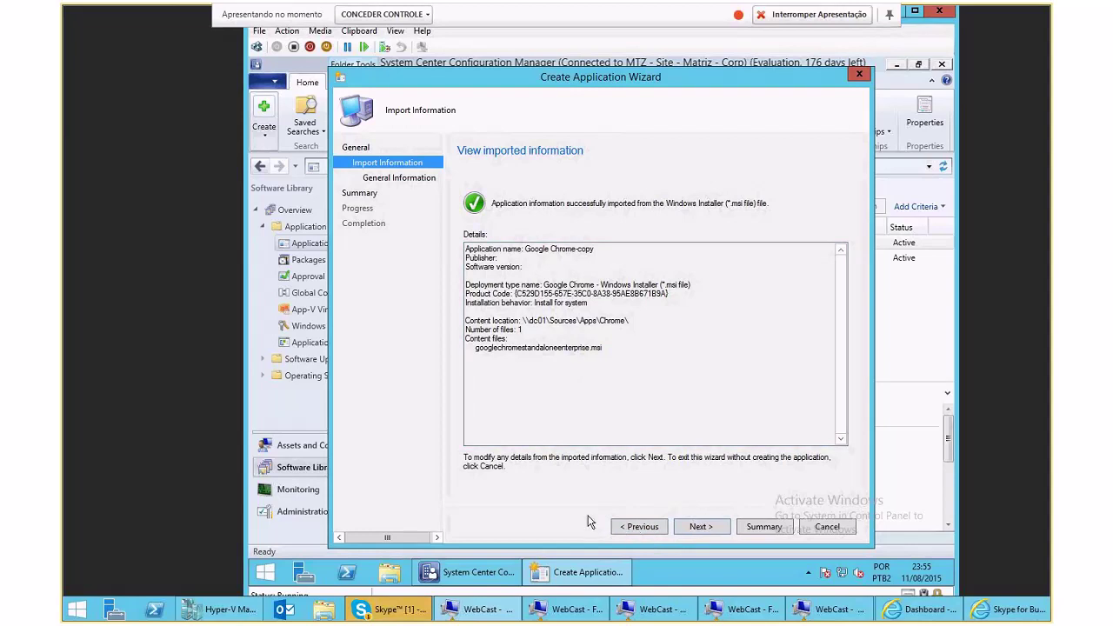
Open the network folder \\dc01\Sources\Apps\Chrome\ to view the googlechromestandaloneenterprise installer, and close the folder
{"action": "key", "text": "super+r"}
{"action": "type", "text": "\\DC01"}
{"action": "key", "text": "Down"}
{"action": "key", "text": "Down"}
{"action": "key", "text": "Down"}
{"action": "key", "text": "Down"}
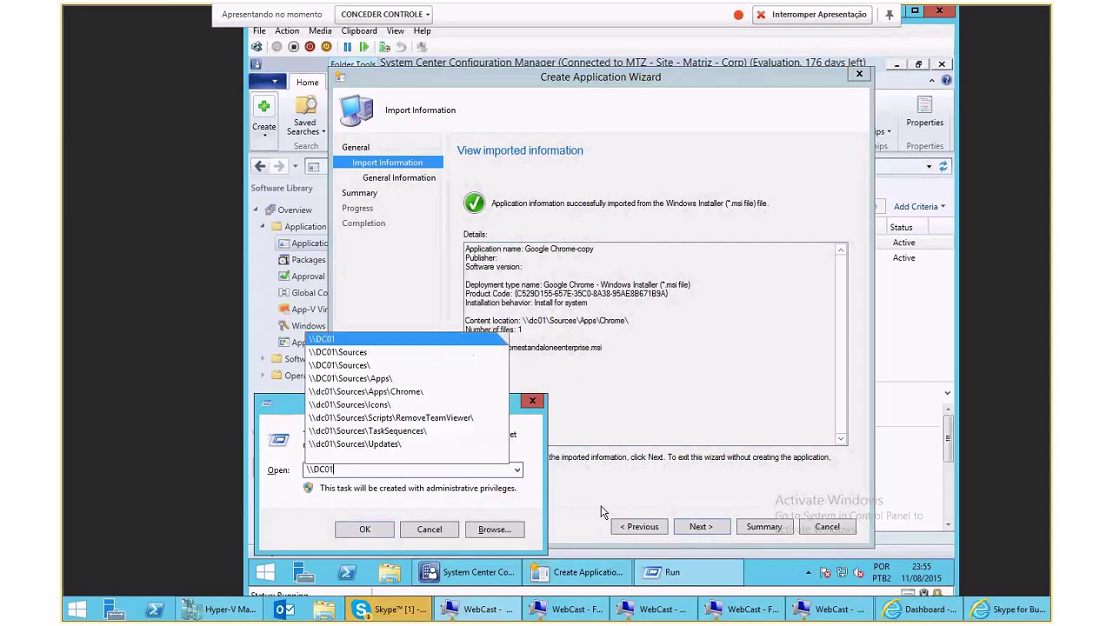
{"action": "key", "text": "Down"}
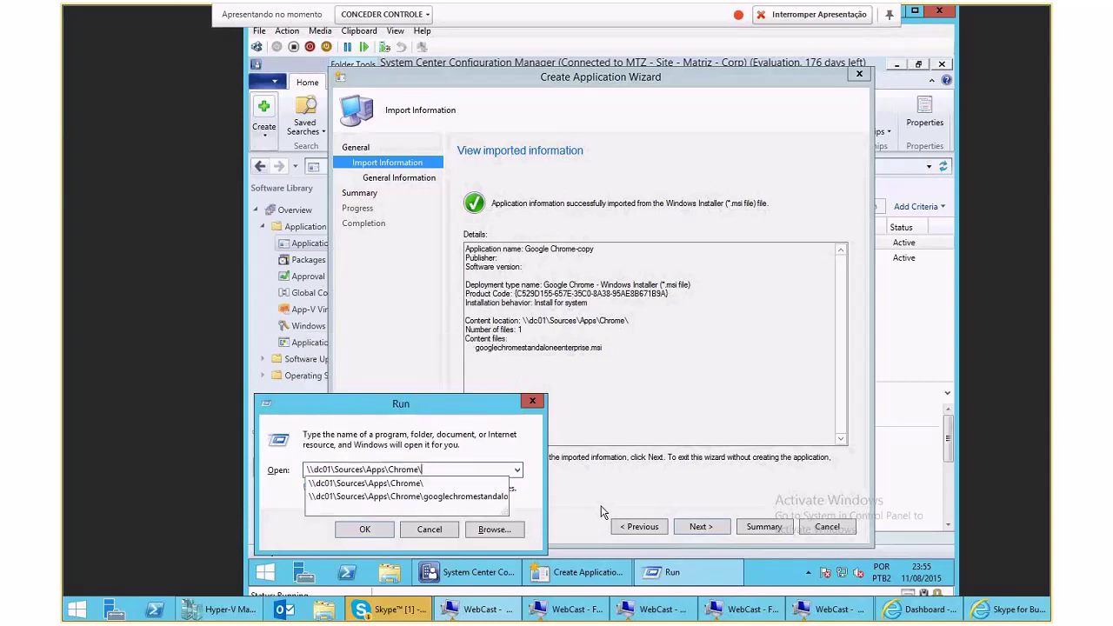
{"action": "key", "text": "Return"}
{"action": "left_click", "coordinate": [588, 202]}
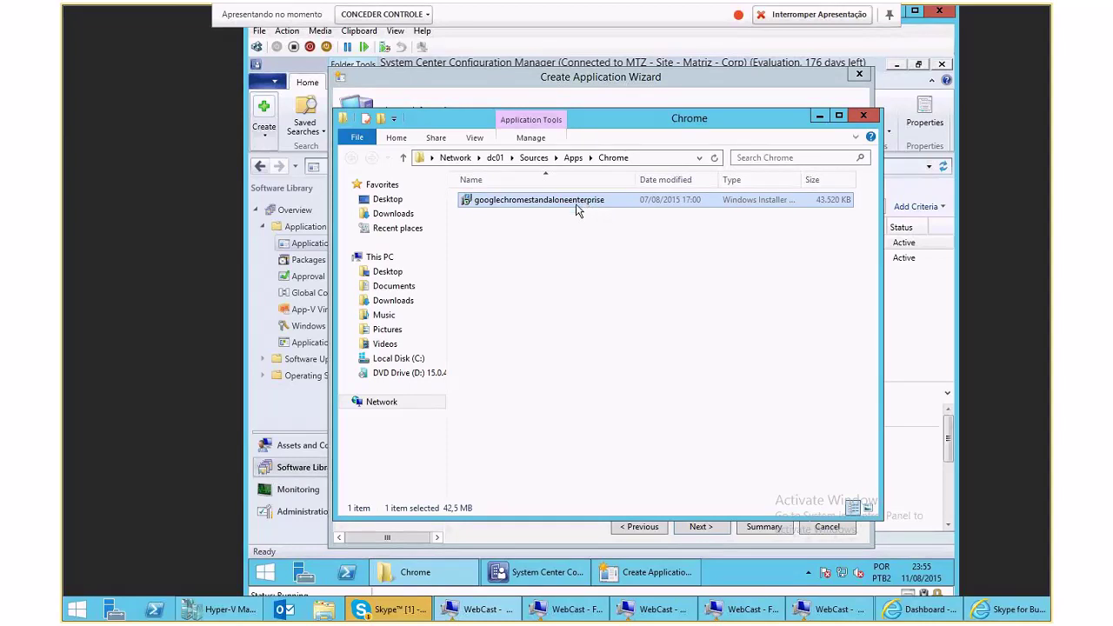
{"action": "left_click", "coordinate": [871, 117]}
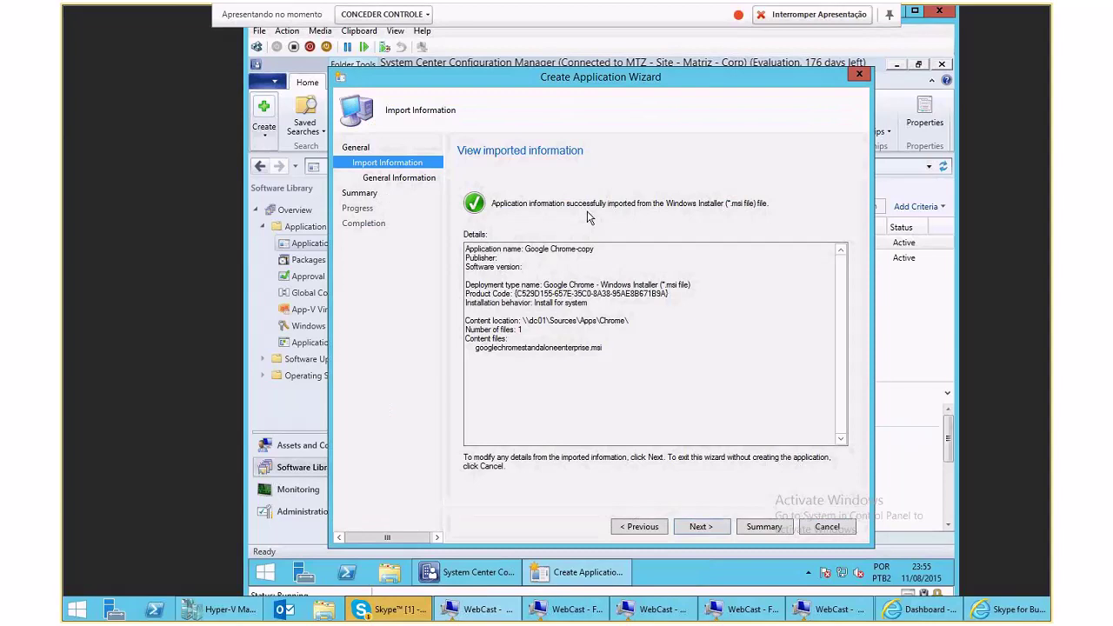
Keep the name Google Chrome-copy, set the install behavior to Install for system and create the application
{"action": "left_click", "coordinate": [701, 526]}
{"action": "left_click", "coordinate": [634, 194]}
{"action": "double_click", "coordinate": [634, 194]}
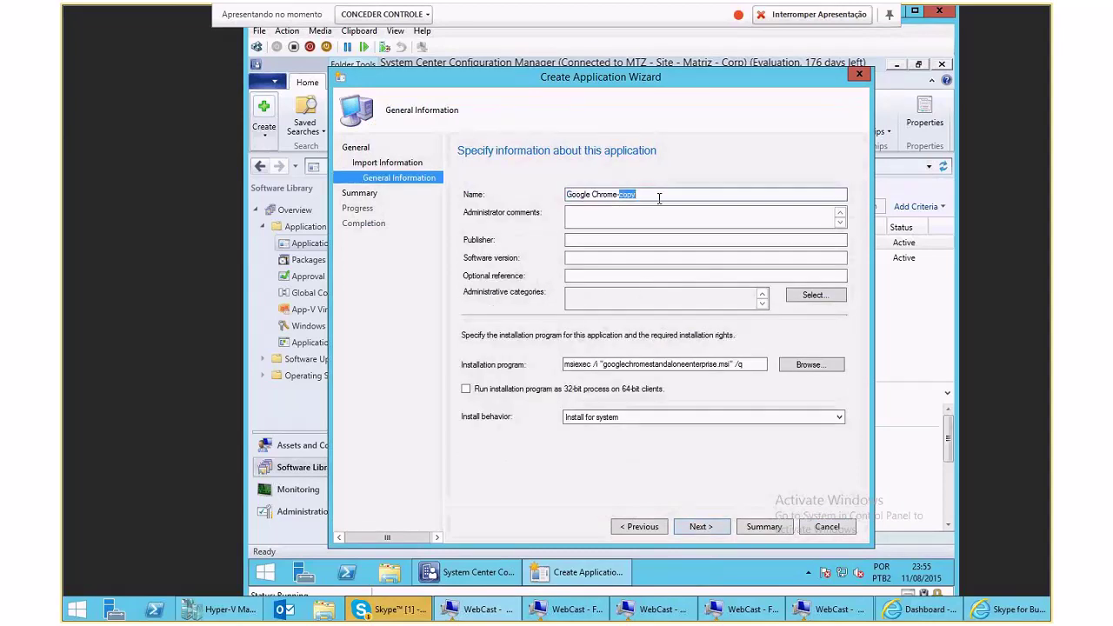
{"action": "left_click", "coordinate": [626, 418]}
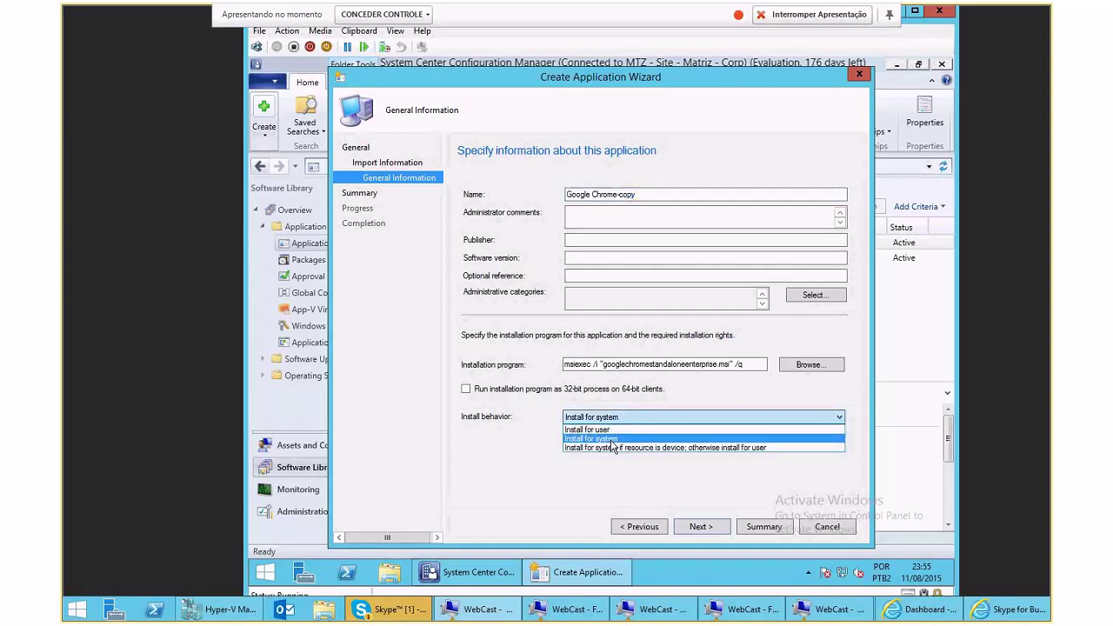
{"action": "left_click", "coordinate": [612, 441]}
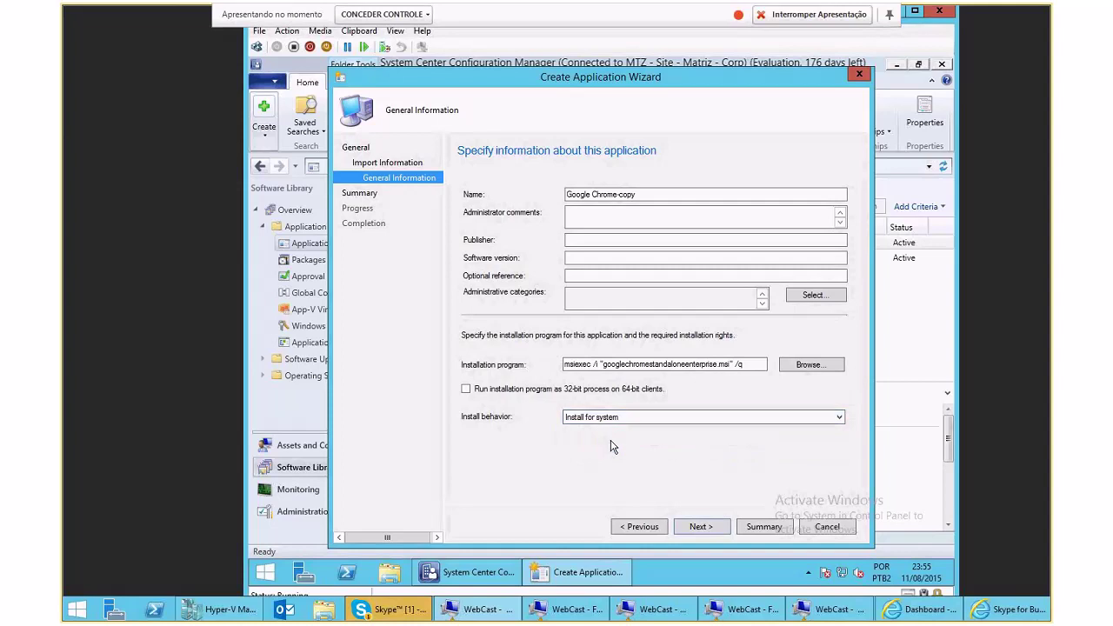
{"action": "left_click", "coordinate": [699, 527]}
{"action": "left_click", "coordinate": [701, 527]}
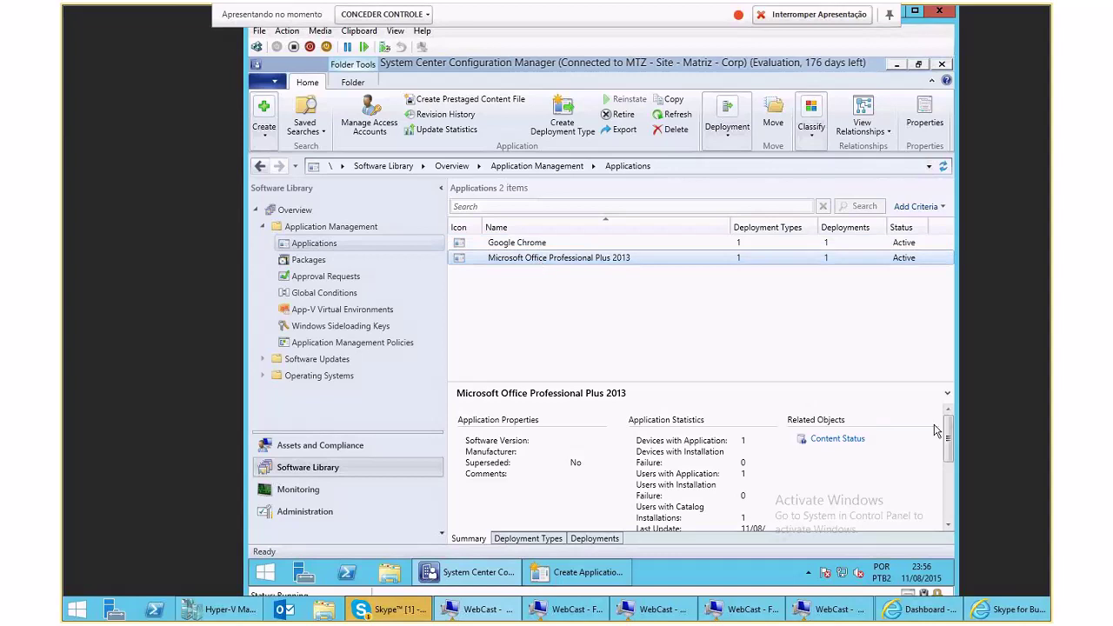
Check the content status of Microsoft Office Professional Plus 2013 and close the completed Create Application Wizard
{"action": "left_click_drag", "start_coordinate": [947, 441], "coordinate": [944, 501]}
{"action": "left_click", "coordinate": [630, 438]}
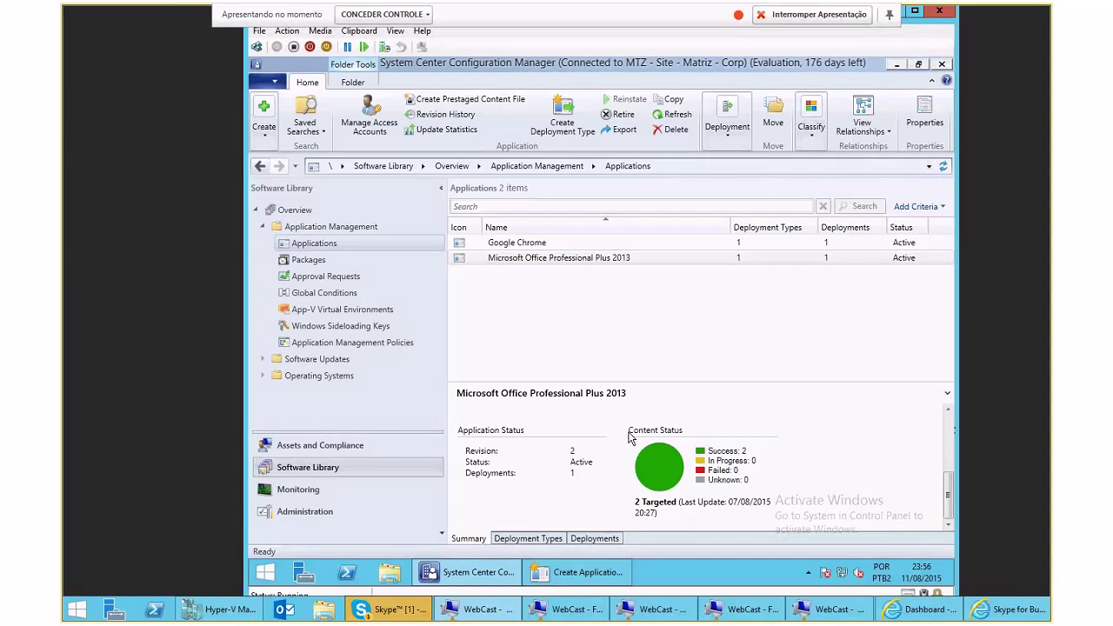
{"action": "key", "text": "alt+Tab"}
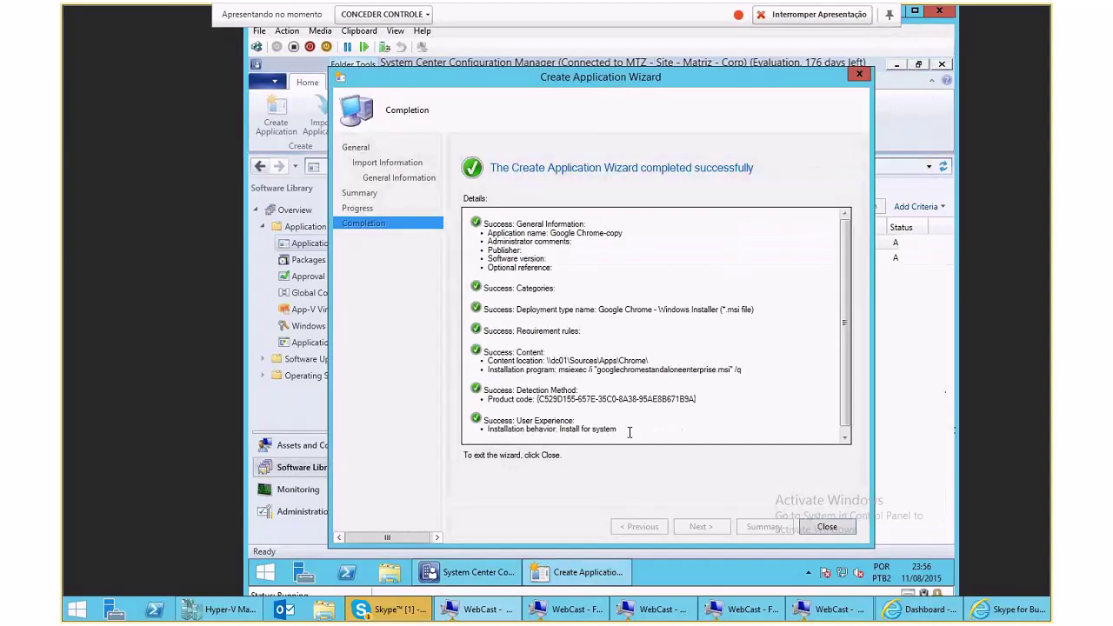
{"action": "key", "text": "Return"}
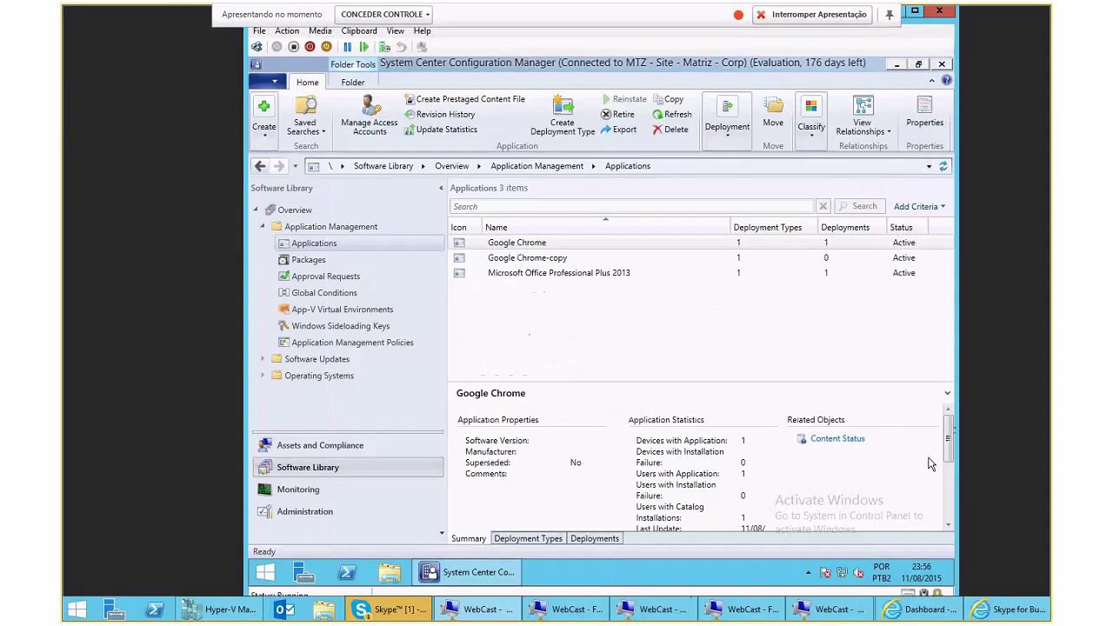
Examine the content status of the Google Chrome-copy application and select the original Google Chrome application
{"action": "scroll", "coordinate": [641, 452], "scroll_direction": "down", "scroll_amount": 5}
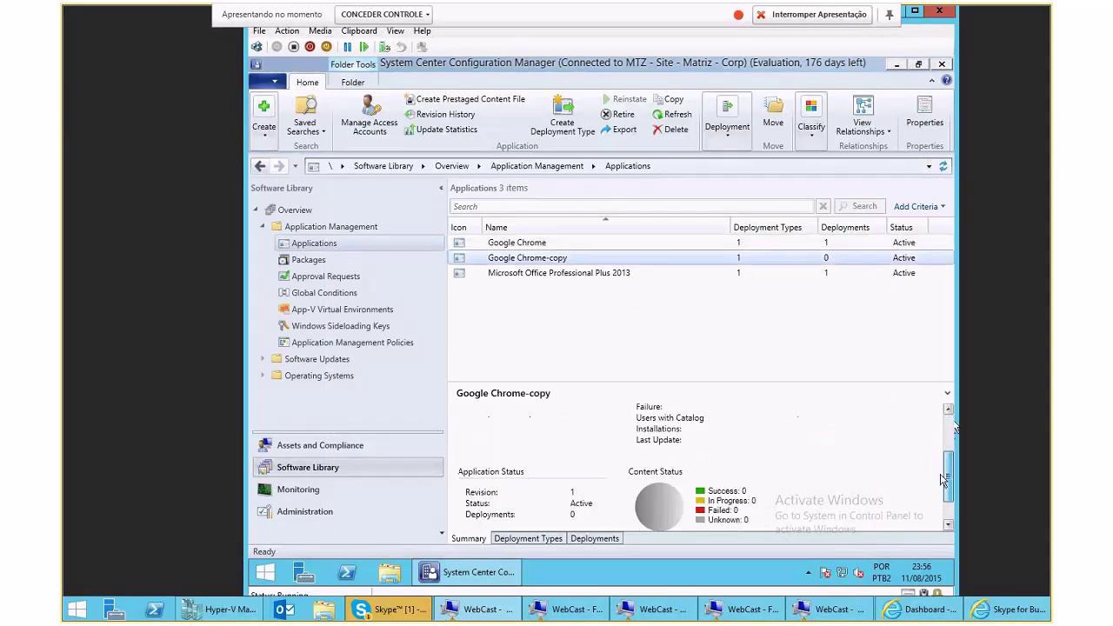
{"action": "left_click", "coordinate": [185, 371]}
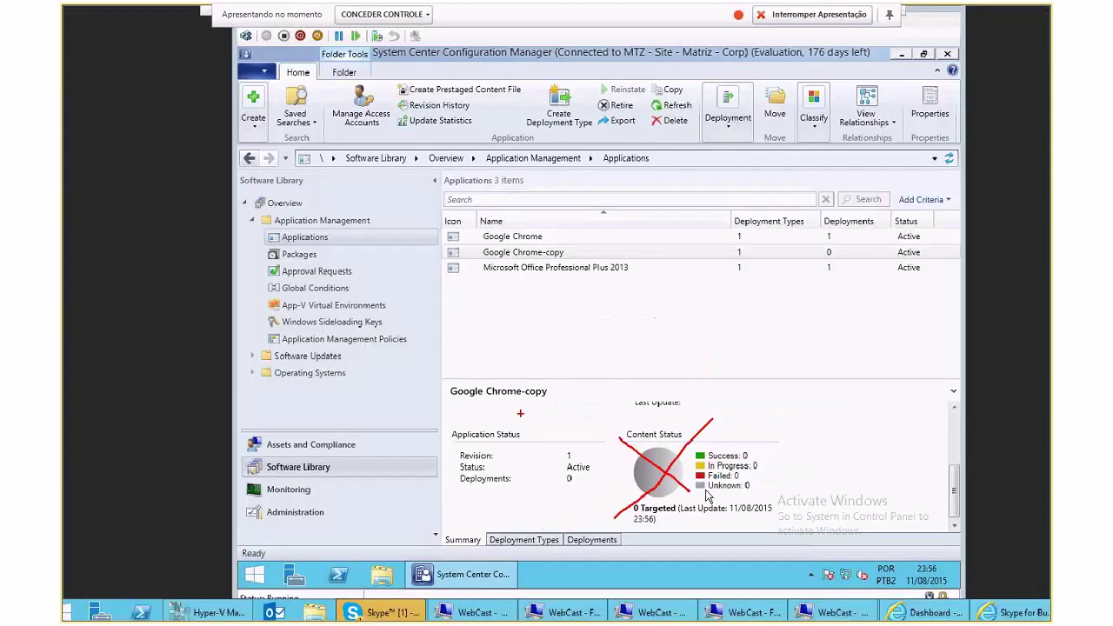
{"action": "left_click", "coordinate": [512, 239]}
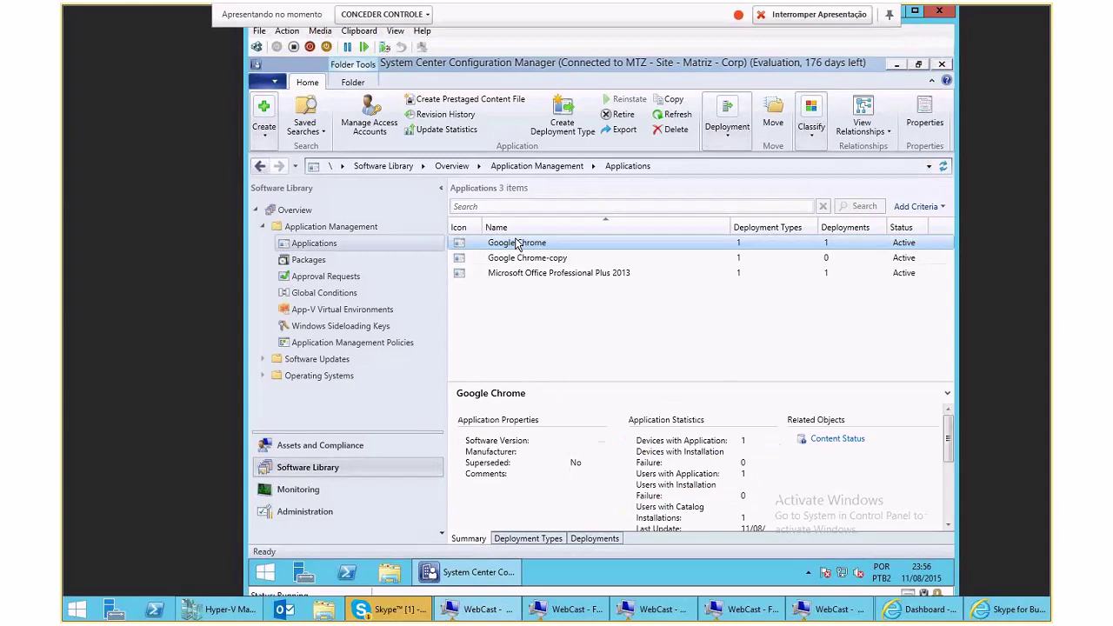
Switch to the Windows 7 client machine and run ipconfig in a command prompt
{"action": "scroll", "coordinate": [640, 461], "scroll_direction": "down", "scroll_amount": 2}
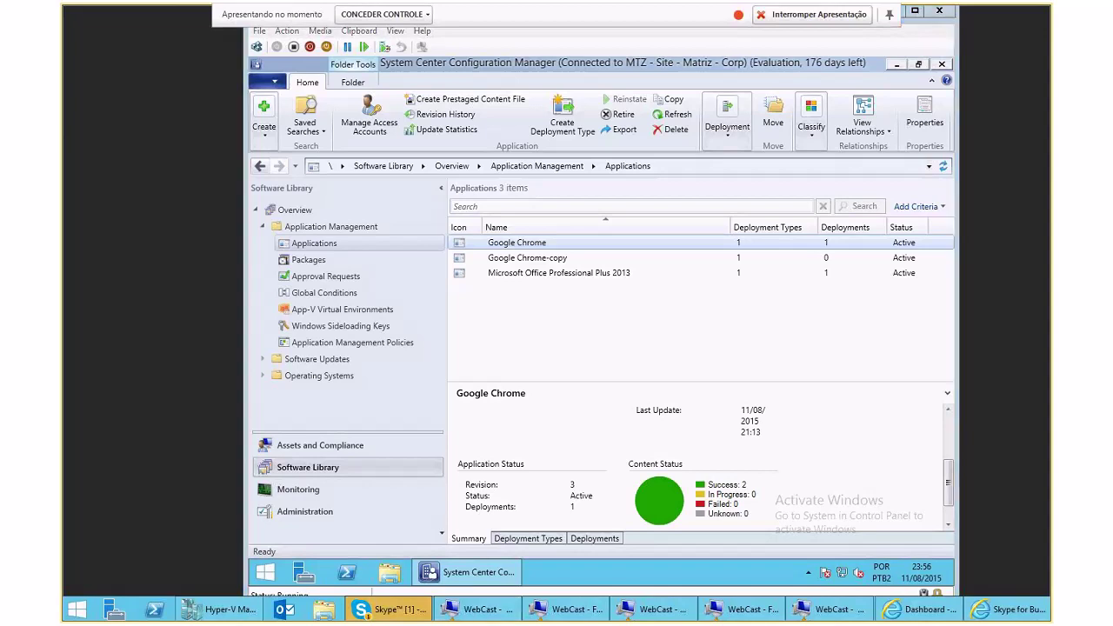
{"action": "key", "text": "alt+Tab"}
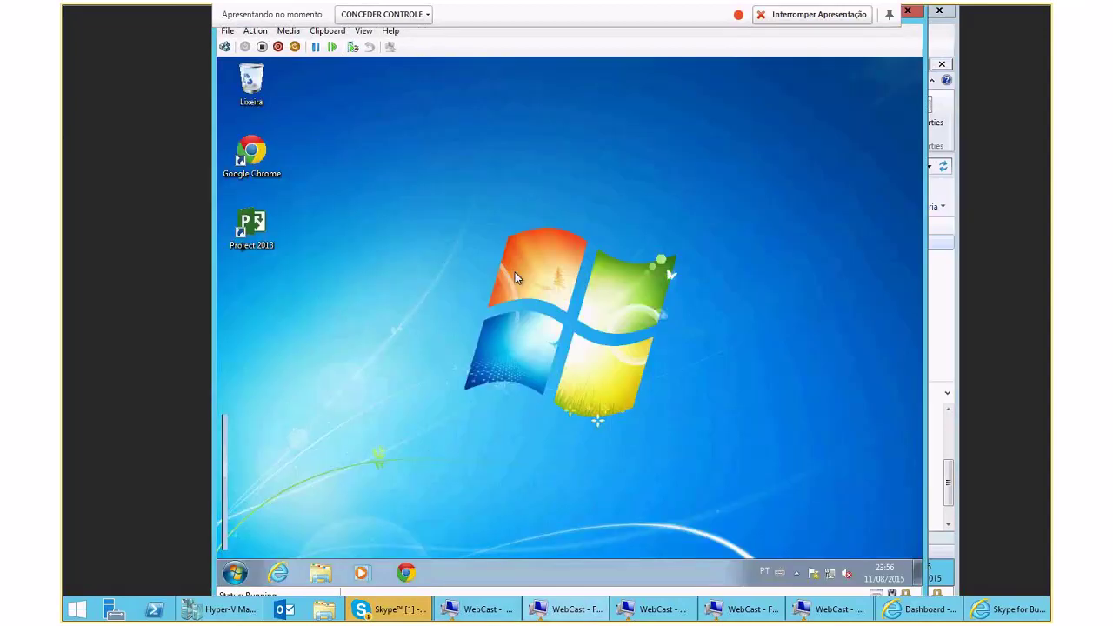
{"action": "key", "text": "super+r"}
{"action": "type", "text": "cmd"}
{"action": "key", "text": "Return"}
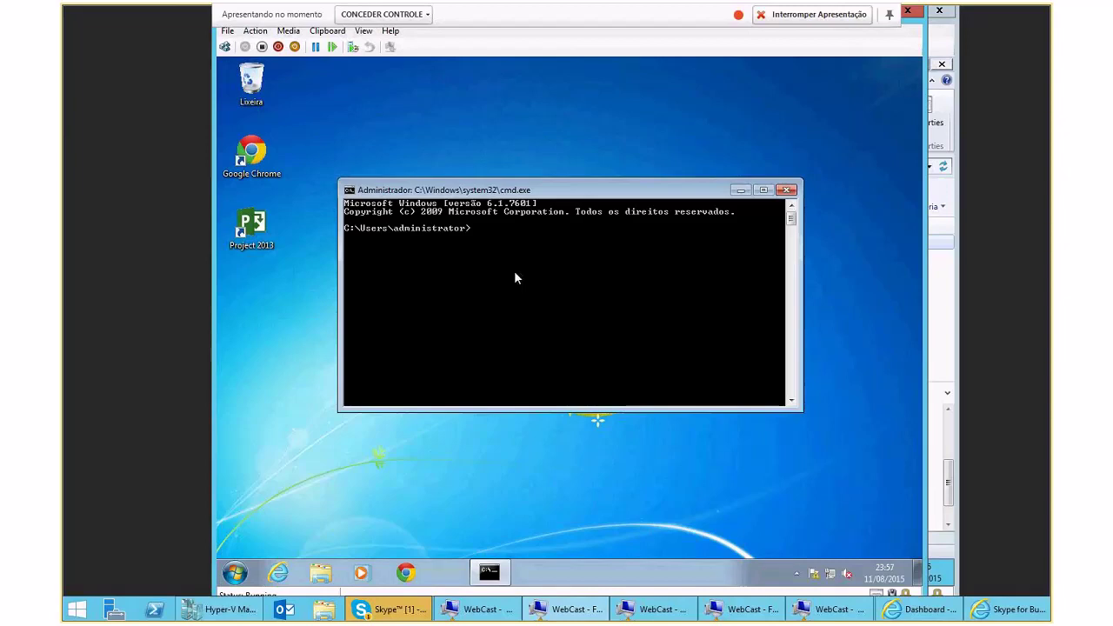
{"action": "type", "text": "ipc"}
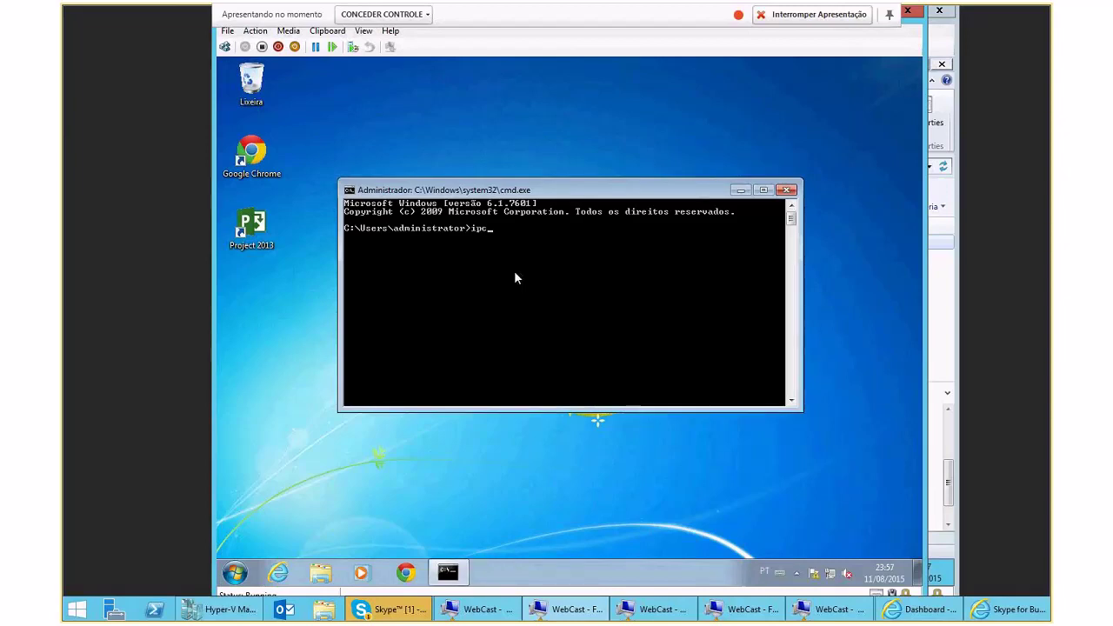
{"action": "type", "text": "onfi"}
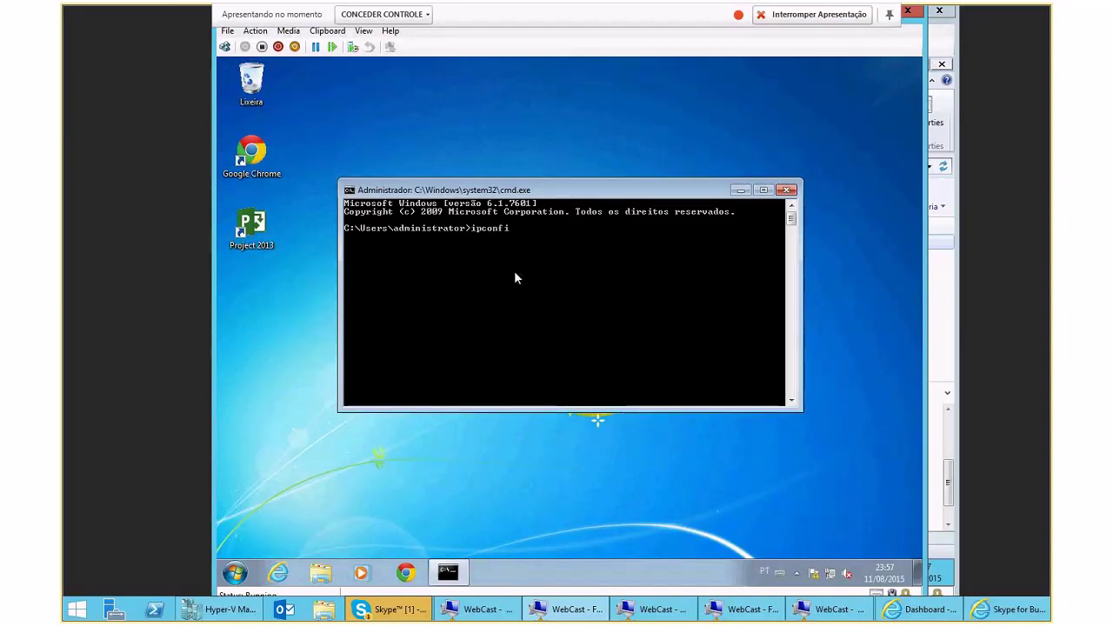
{"action": "type", "text": "g"}
{"action": "key", "text": "Return"}
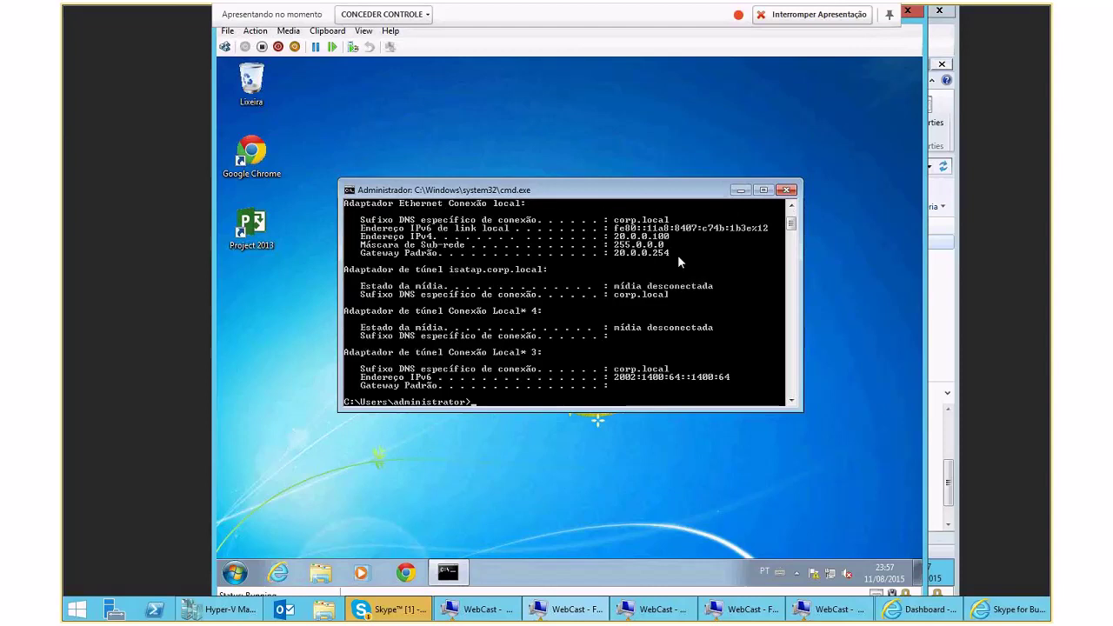
Run ipconfig /all and examine the client's full network configuration
{"action": "scroll", "coordinate": [703, 256], "scroll_direction": "up", "scroll_amount": 2}
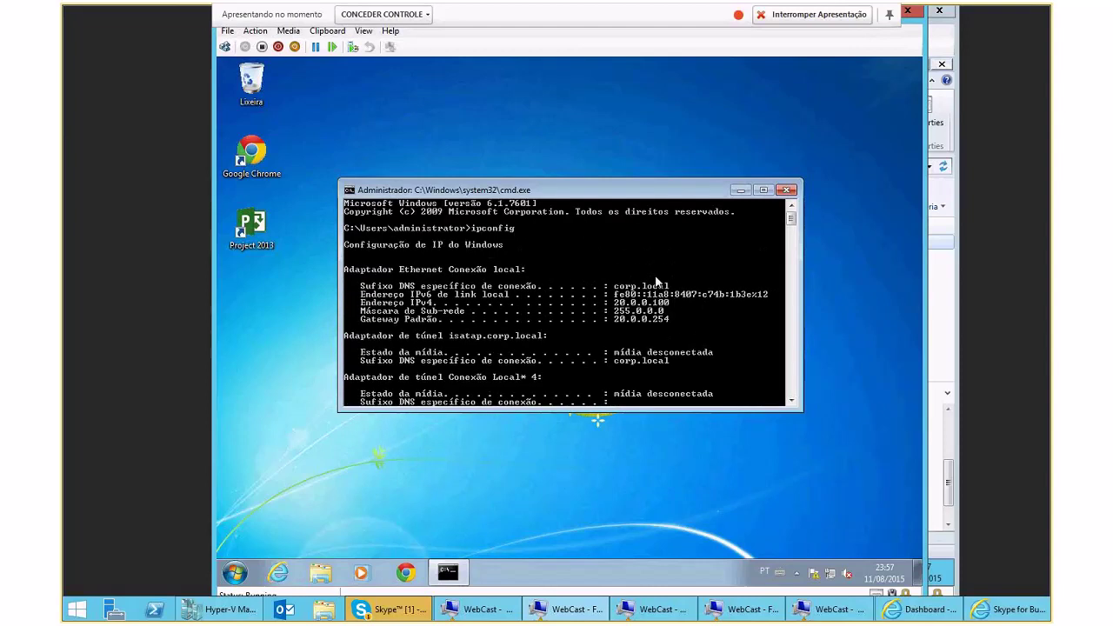
{"action": "scroll", "coordinate": [652, 287], "scroll_direction": "down", "scroll_amount": 5}
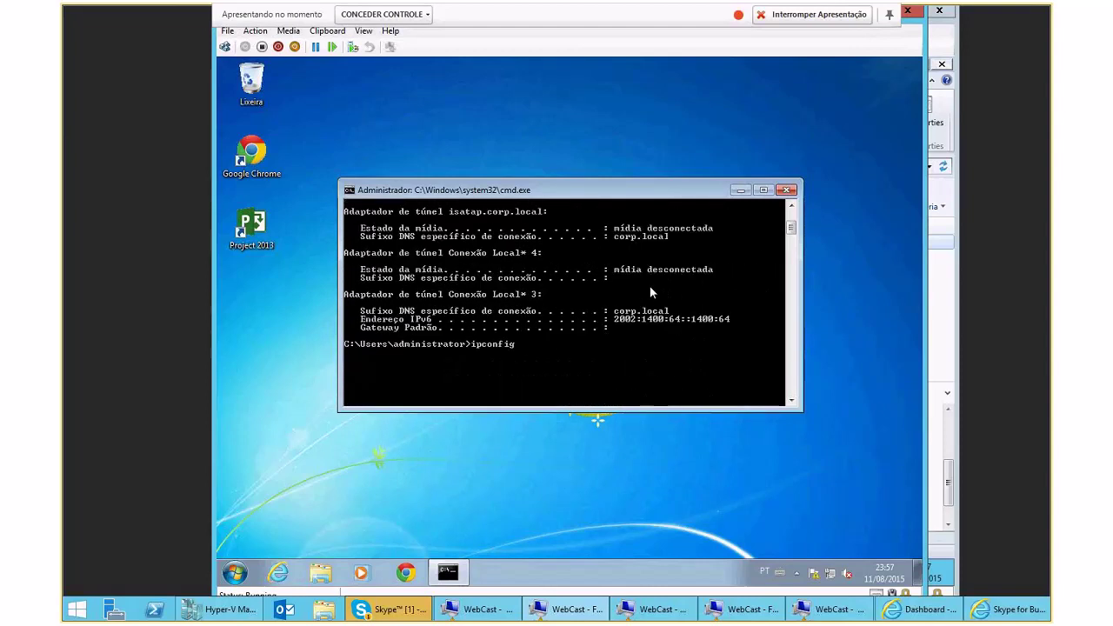
{"action": "type", "text": "/all"}
{"action": "key", "text": "Return"}
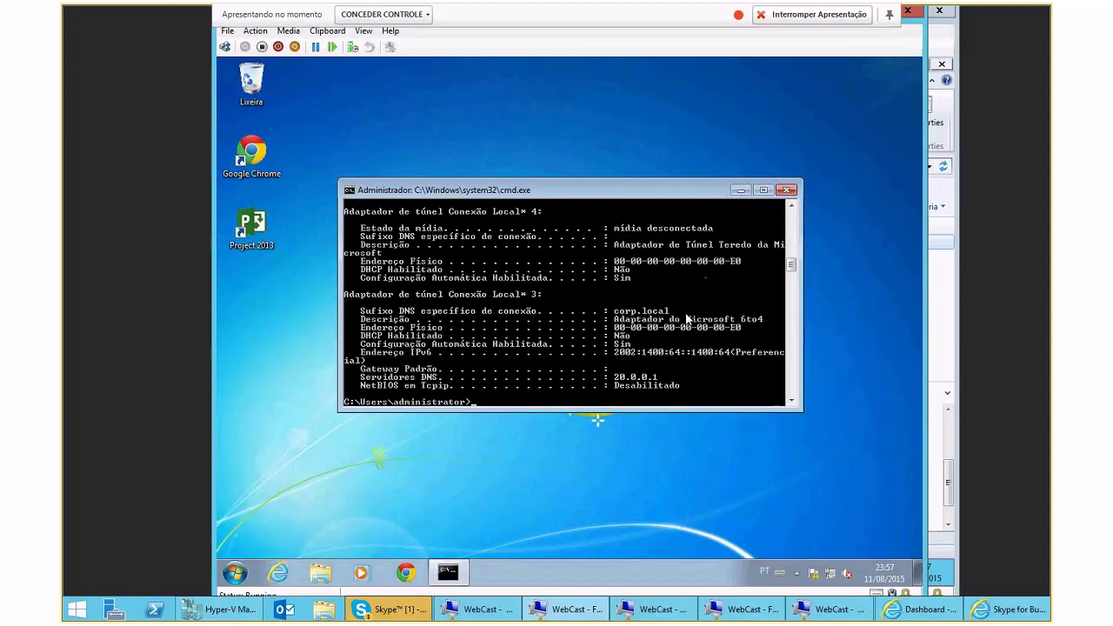
{"action": "scroll", "coordinate": [686, 319], "scroll_direction": "up", "scroll_amount": 6}
{"action": "scroll", "coordinate": [668, 318], "scroll_direction": "up", "scroll_amount": 4}
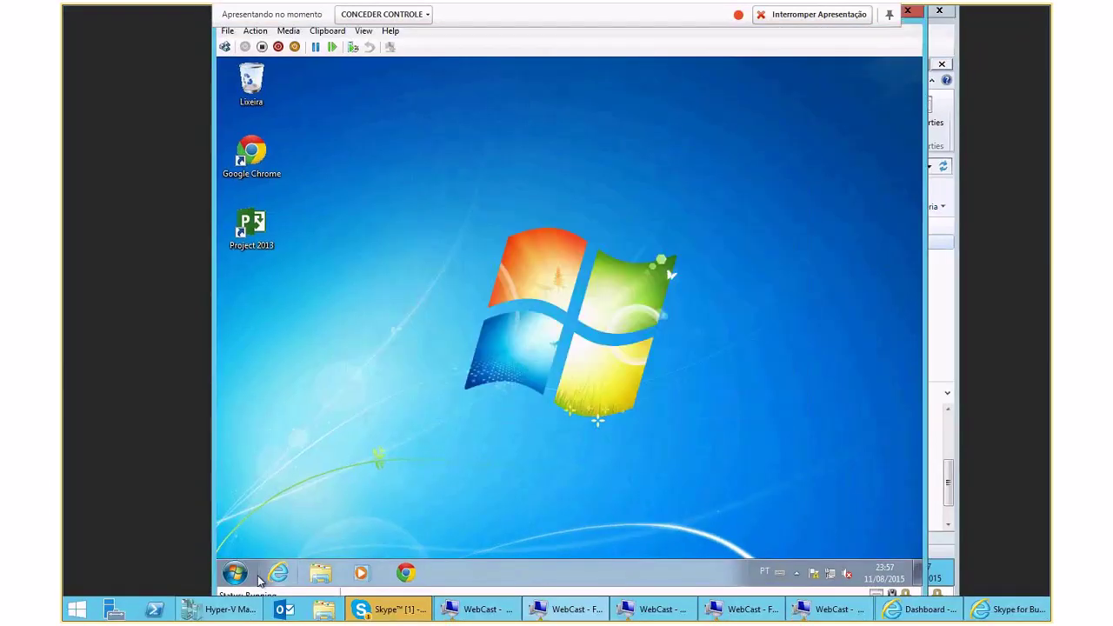
Open Central de Software and launch the Catálogo de Aplicativos from its installation status page
{"action": "left_click", "coordinate": [224, 578]}
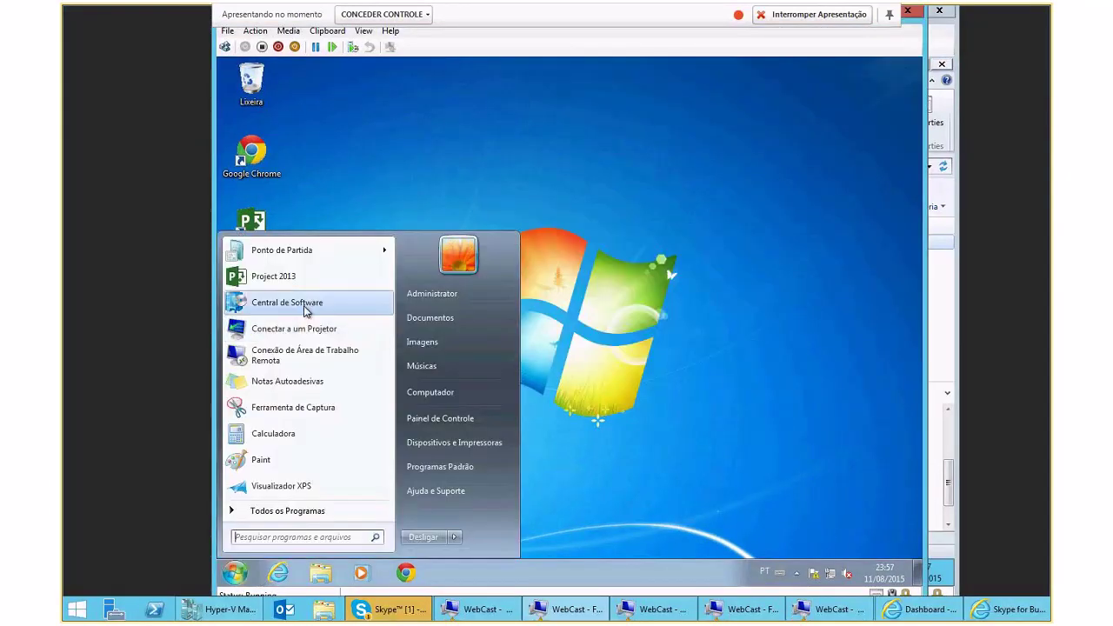
{"action": "left_click", "coordinate": [303, 303]}
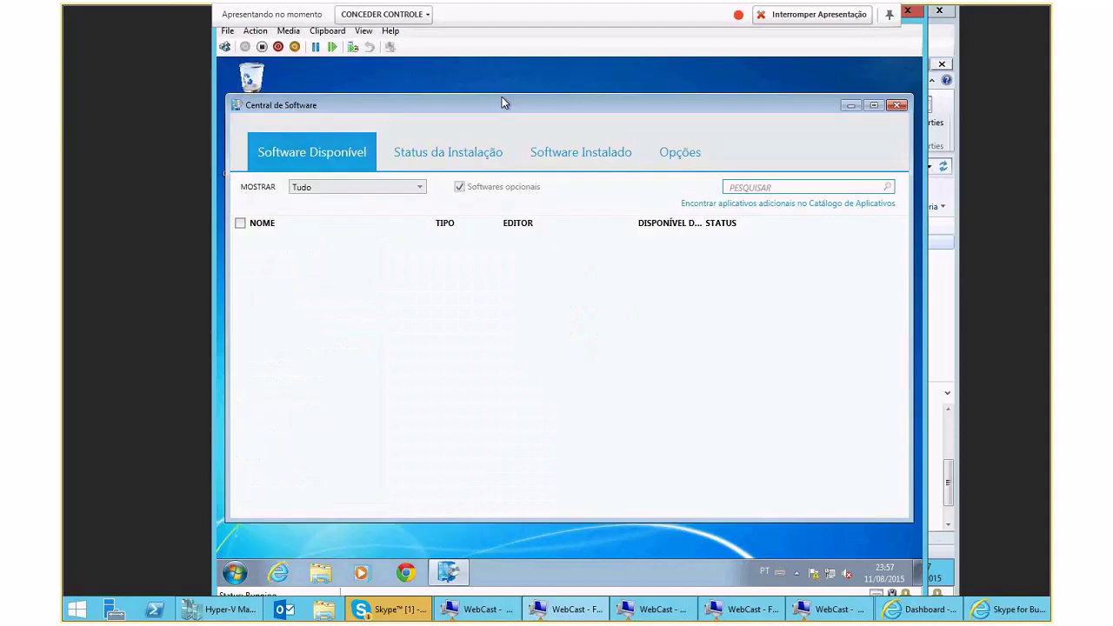
{"action": "left_click", "coordinate": [423, 156]}
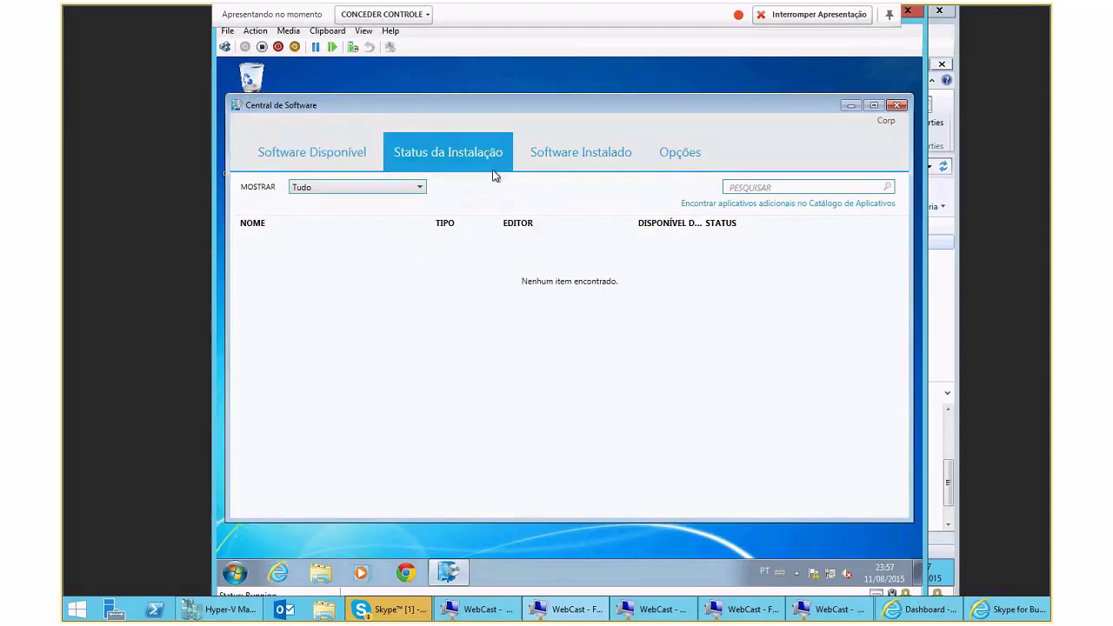
{"action": "left_click", "coordinate": [780, 207]}
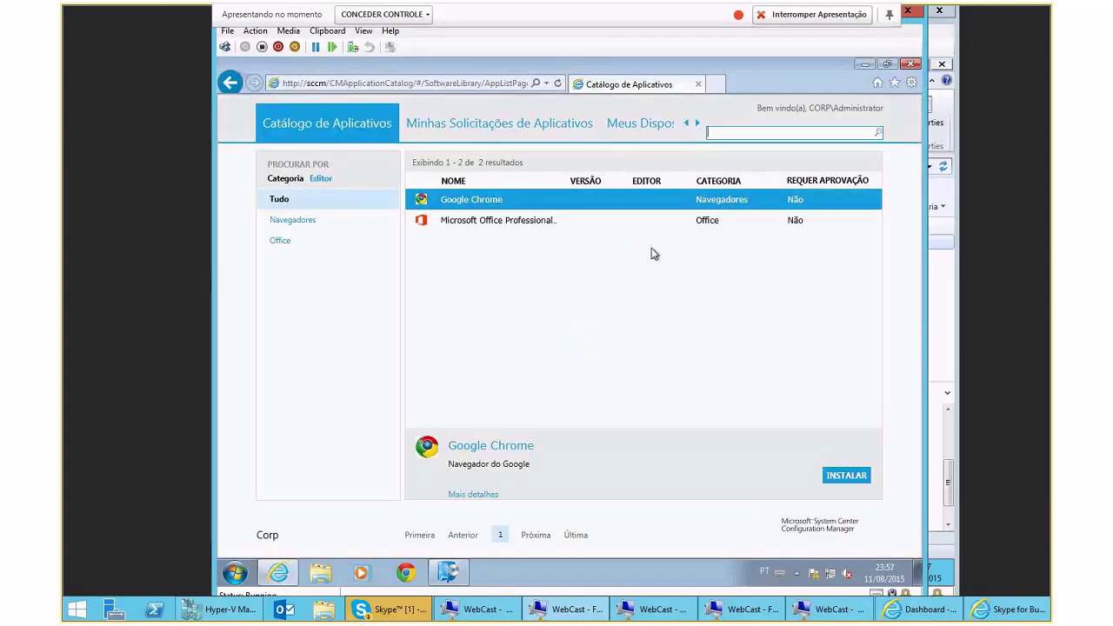
Inspect the Microsoft Office entry in the catalog, and check Central de Software's installation status before returning to the browser
{"action": "left_click", "coordinate": [494, 220]}
{"action": "left_click", "coordinate": [490, 221]}
{"action": "left_click", "coordinate": [487, 223]}
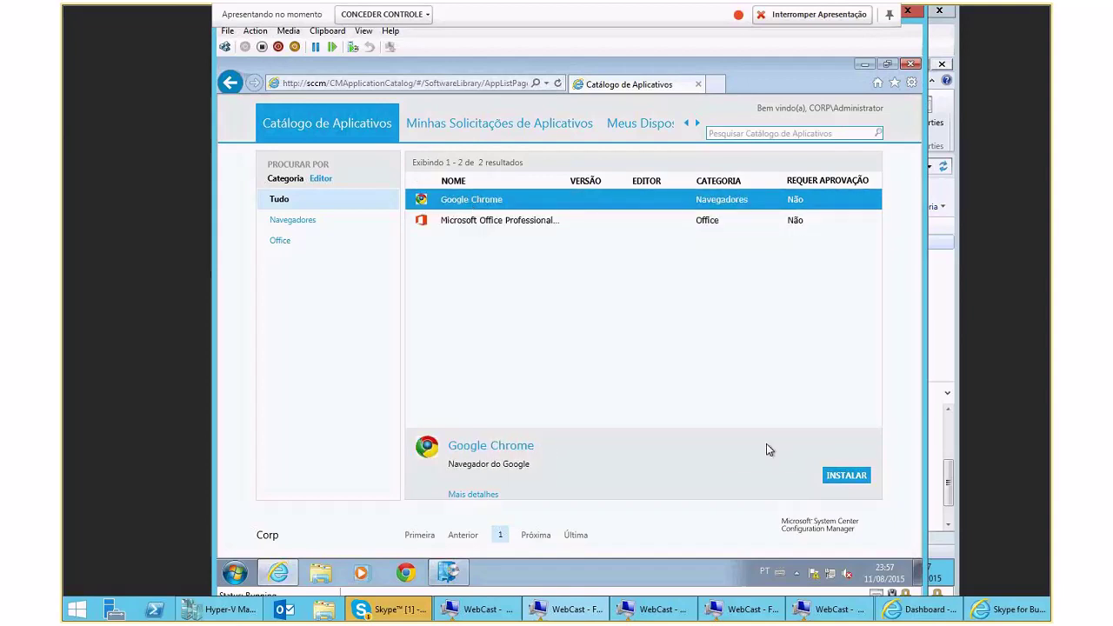
{"action": "left_click", "coordinate": [861, 66]}
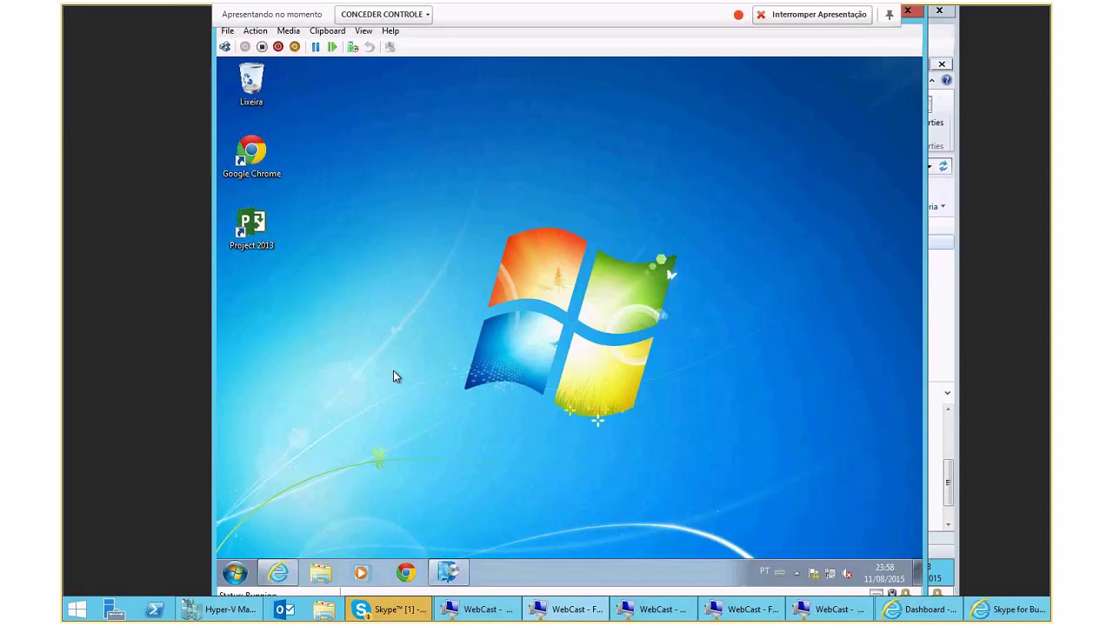
{"action": "left_click", "coordinate": [447, 571]}
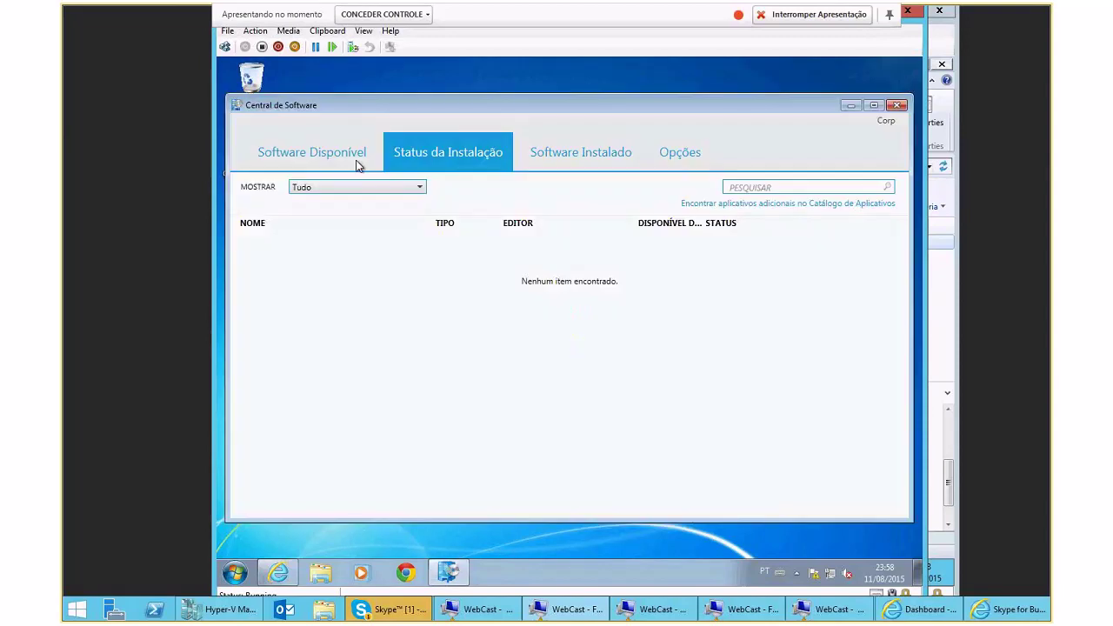
{"action": "left_click", "coordinate": [280, 573]}
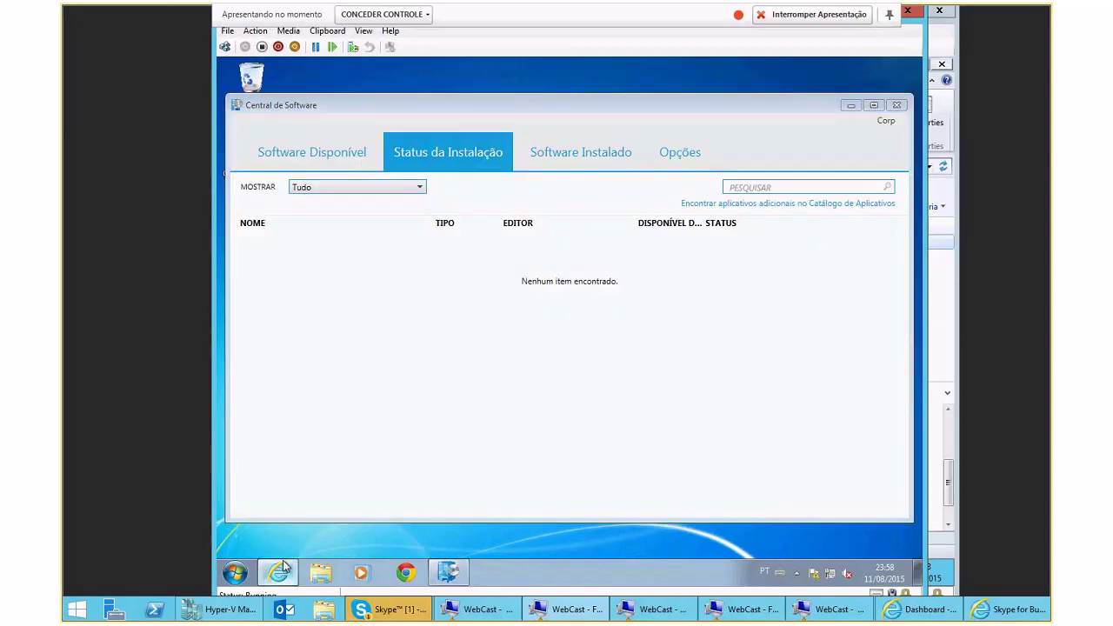
Browse the catalog by the Office and Navegadores categories, ending on Tudo
{"action": "left_click", "coordinate": [557, 220]}
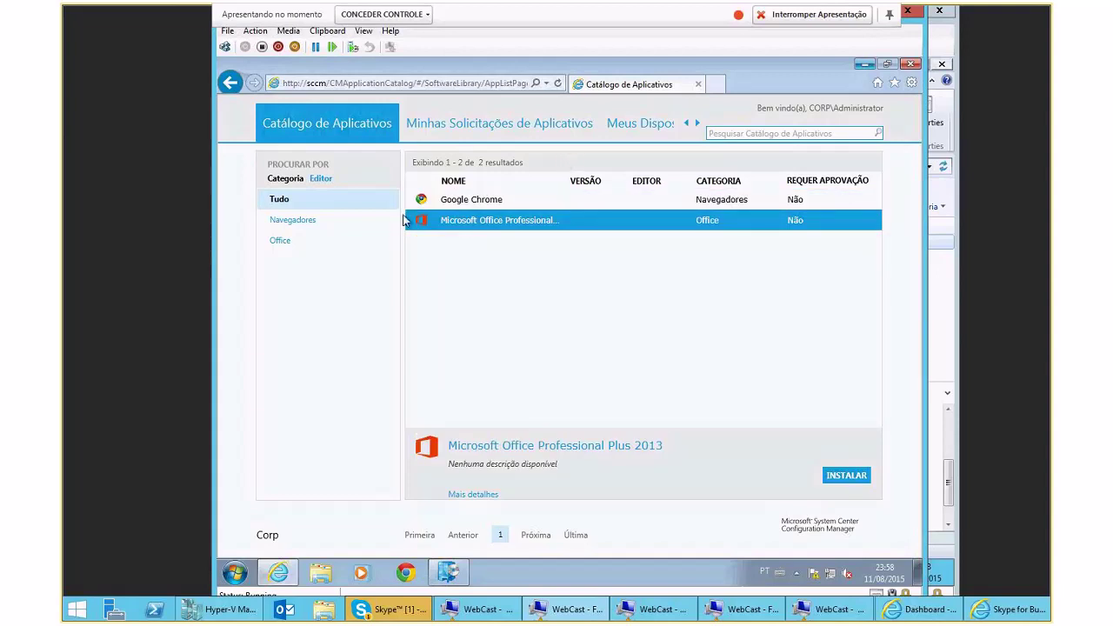
{"action": "left_click", "coordinate": [280, 240]}
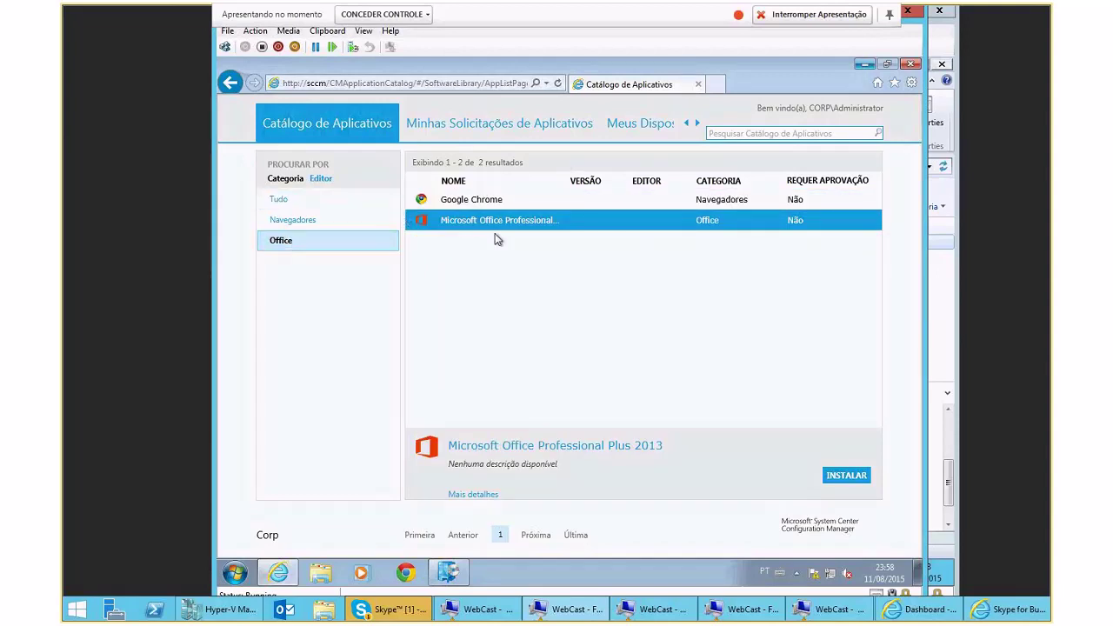
{"action": "left_click", "coordinate": [286, 221]}
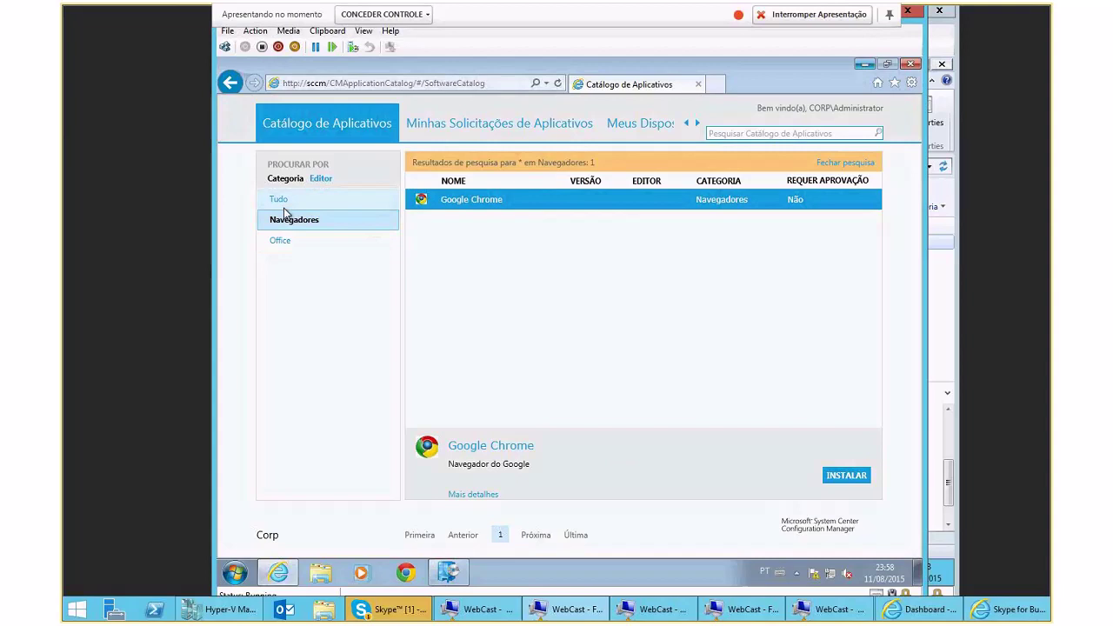
{"action": "left_click", "coordinate": [284, 207]}
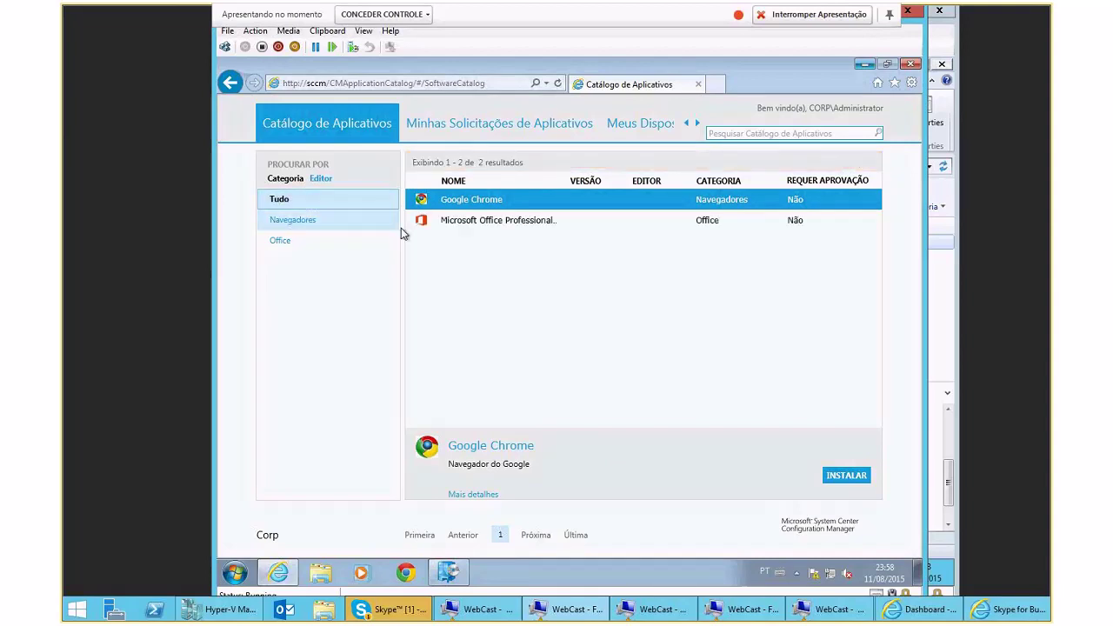
Request the installation of Microsoft Office Professional Plus 2013 from the catalog and confirm it
{"action": "left_click", "coordinate": [479, 223]}
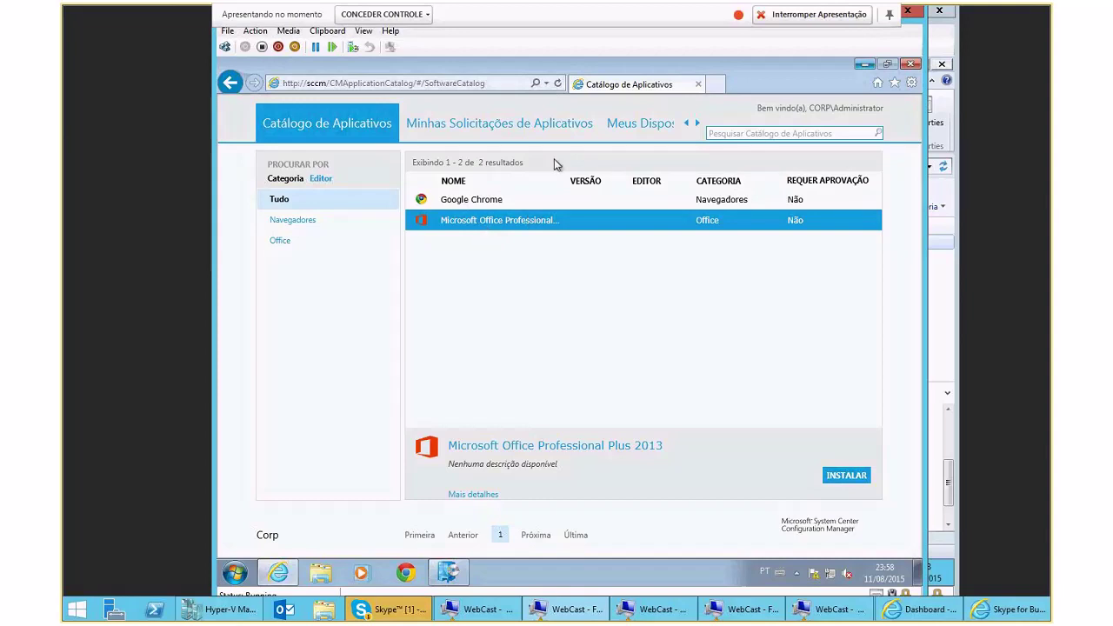
{"action": "left_click", "coordinate": [848, 478]}
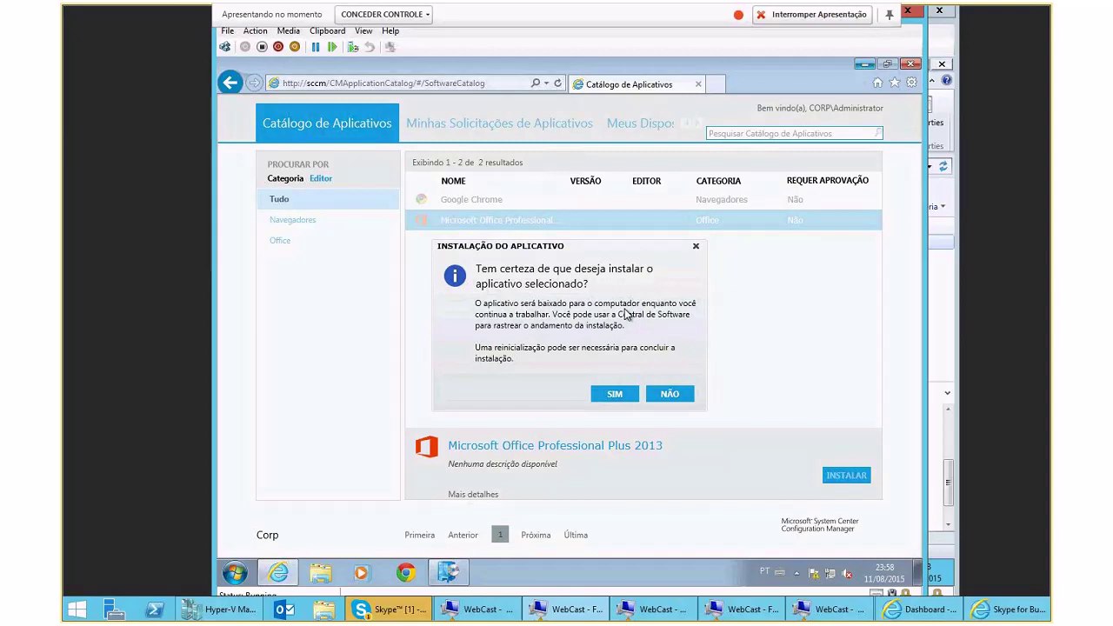
{"action": "key", "text": "Return"}
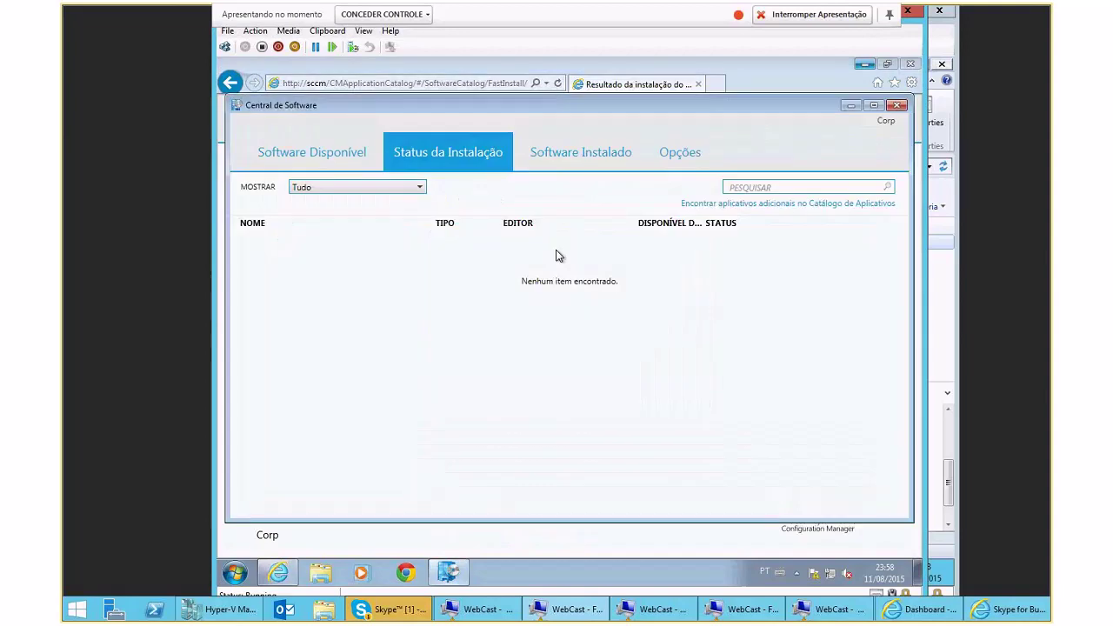
Minimize the browser and check the installed software, installation status and available software in Central de Software
{"action": "left_click", "coordinate": [865, 64]}
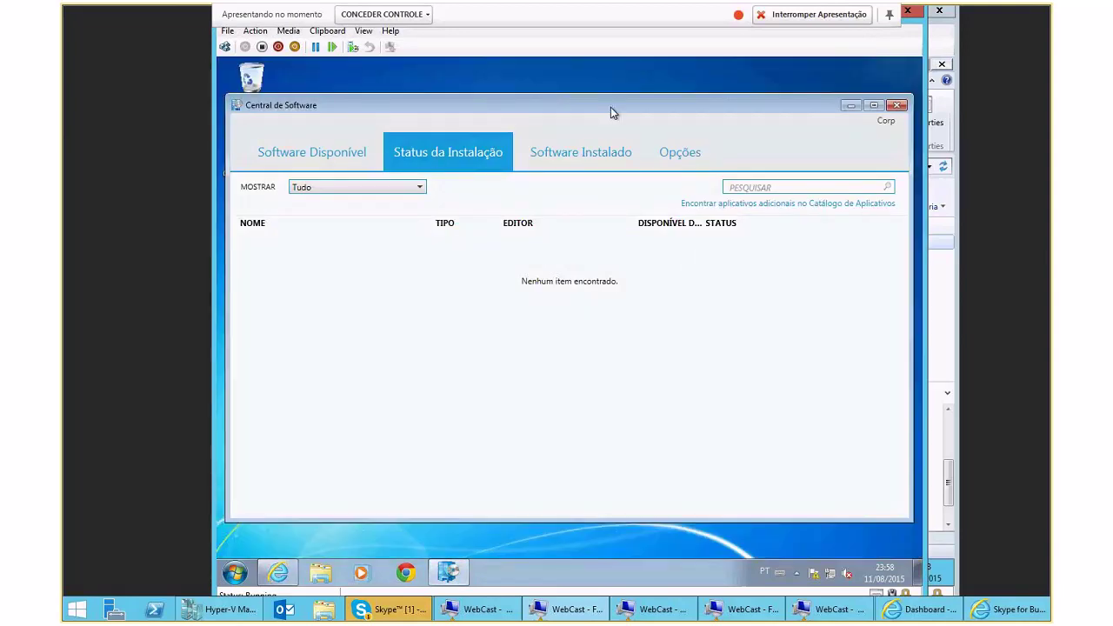
{"action": "left_click_drag", "start_coordinate": [610, 111], "coordinate": [612, 94]}
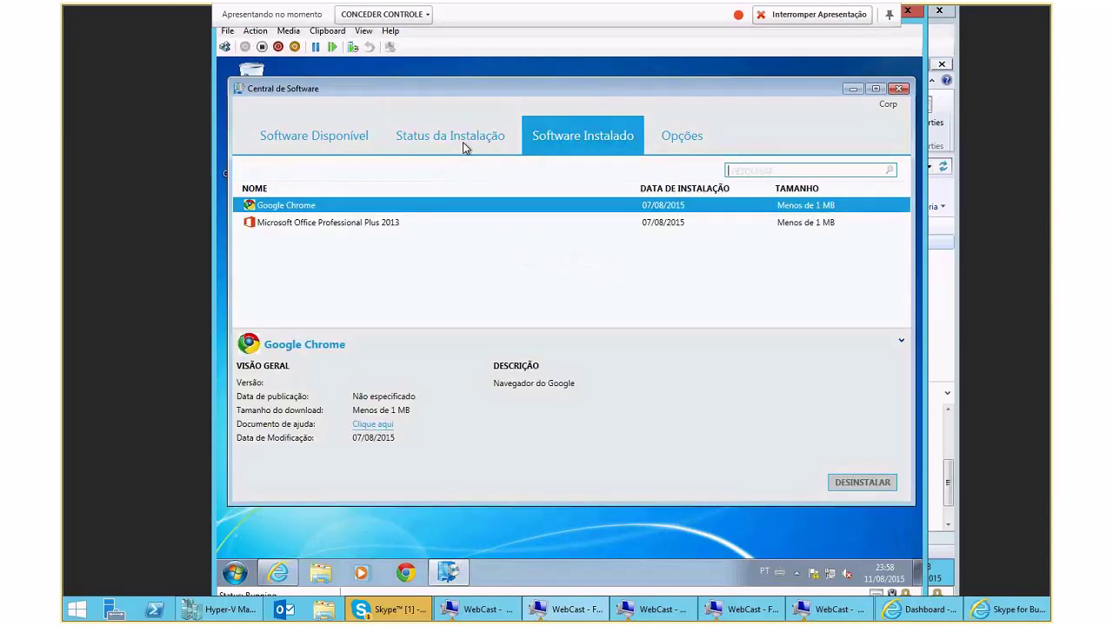
{"action": "left_click", "coordinate": [462, 142]}
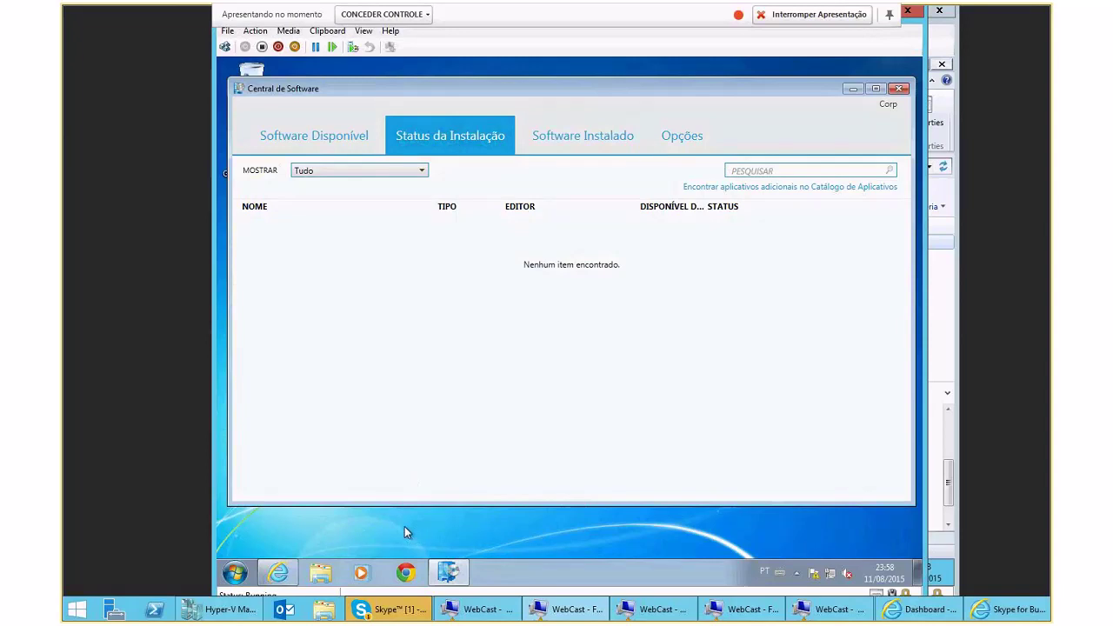
{"action": "left_click", "coordinate": [333, 146]}
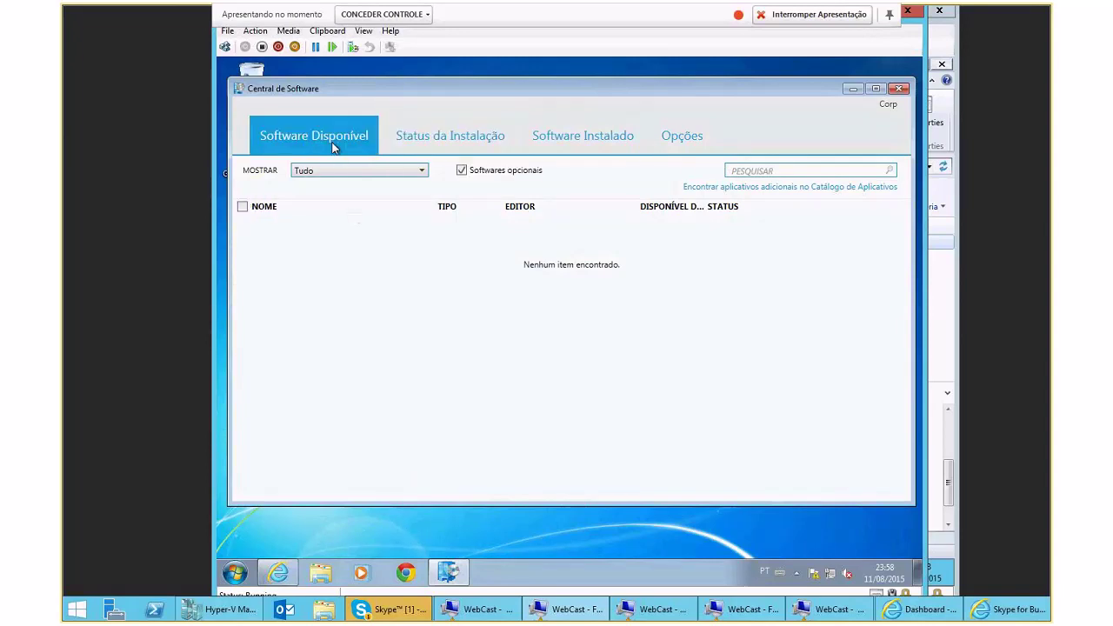
Review the Office installation result in the browser and the Microsoft Office Professional Plus 2013 details under Software Instalado
{"action": "left_click", "coordinate": [277, 582]}
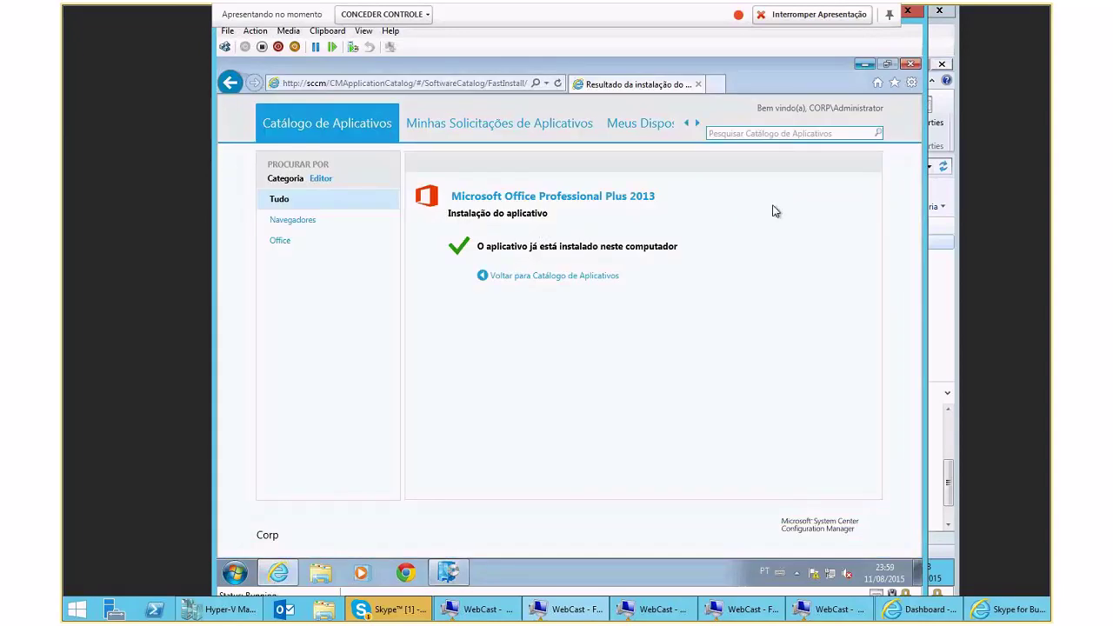
{"action": "left_click", "coordinate": [865, 63]}
{"action": "left_click", "coordinate": [555, 150]}
{"action": "left_click", "coordinate": [466, 141]}
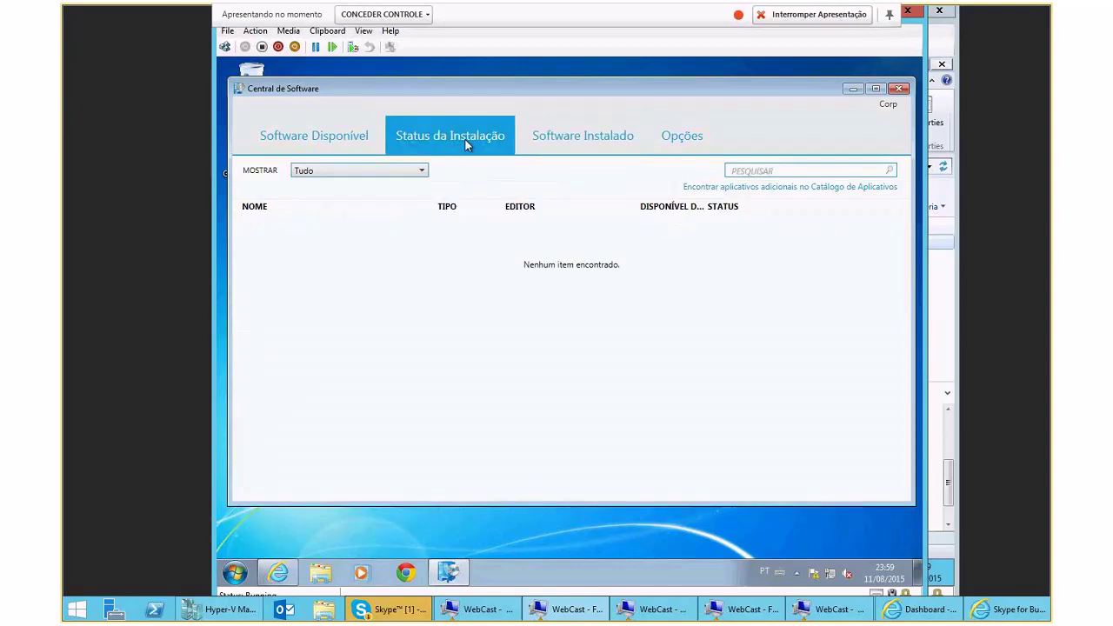
{"action": "left_click", "coordinate": [574, 139]}
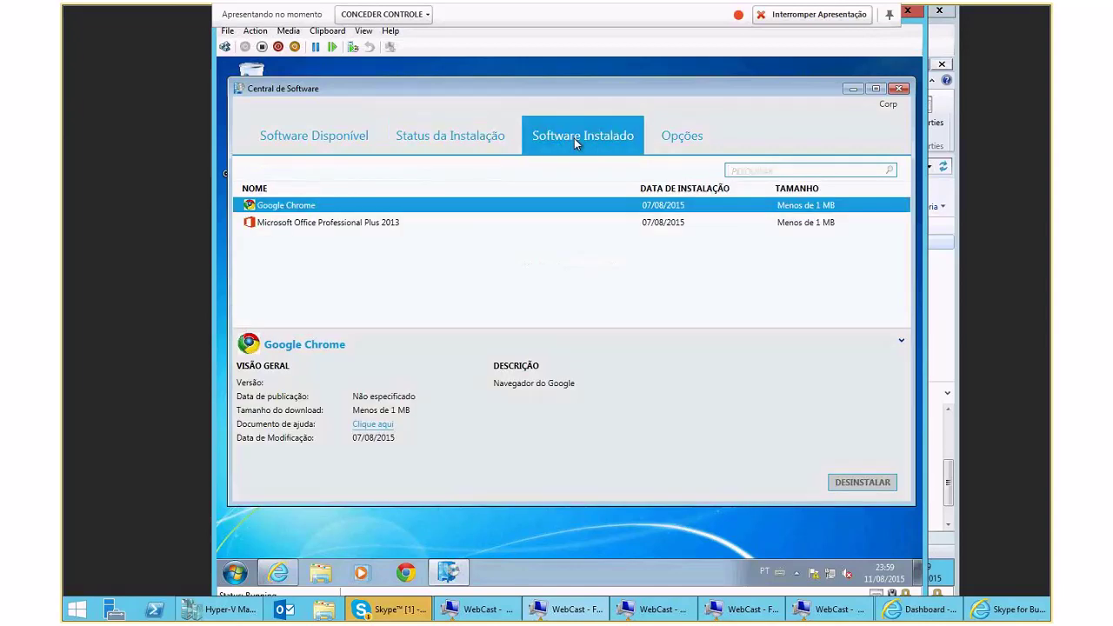
{"action": "left_click", "coordinate": [367, 223]}
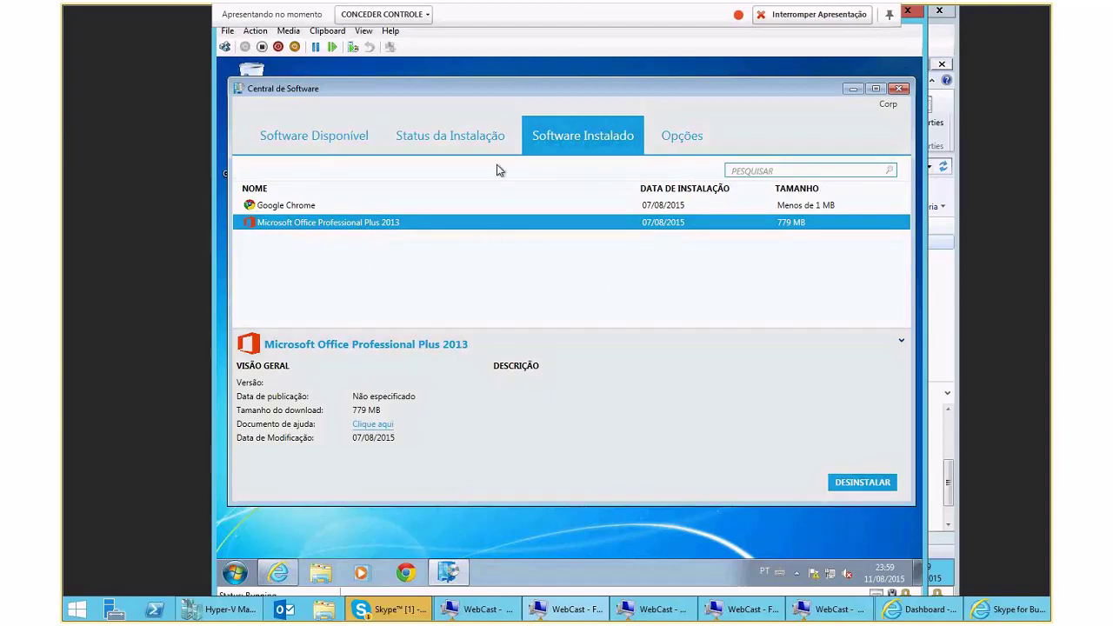
Return to Status da Instalação in Central de Software and reopen the Catálogo de Aplicativos from there
{"action": "left_click", "coordinate": [450, 136]}
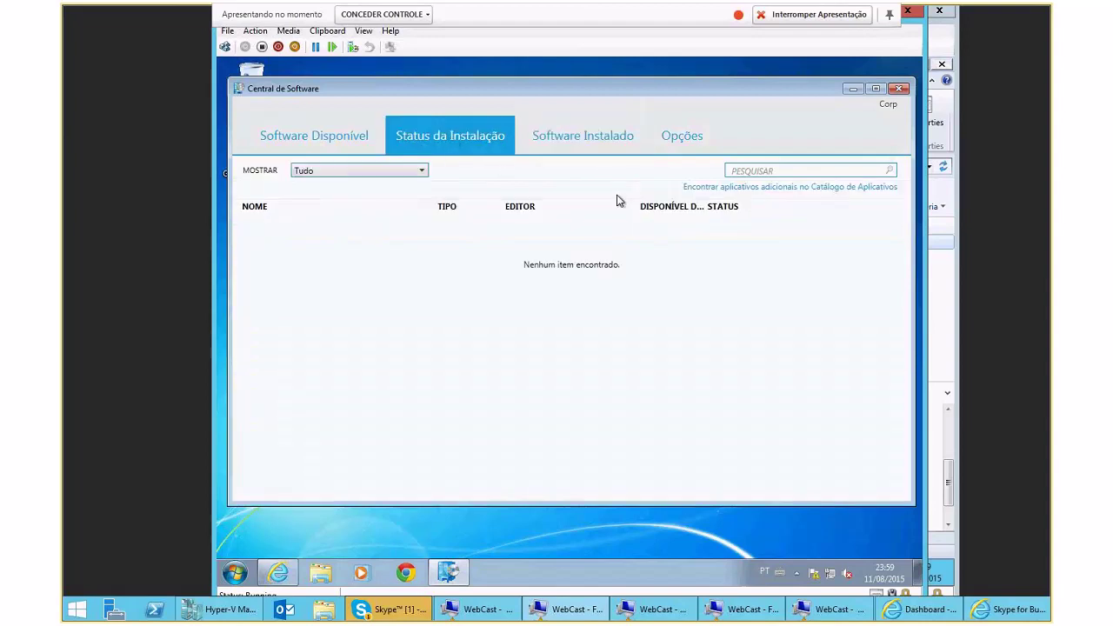
{"action": "left_click", "coordinate": [733, 188]}
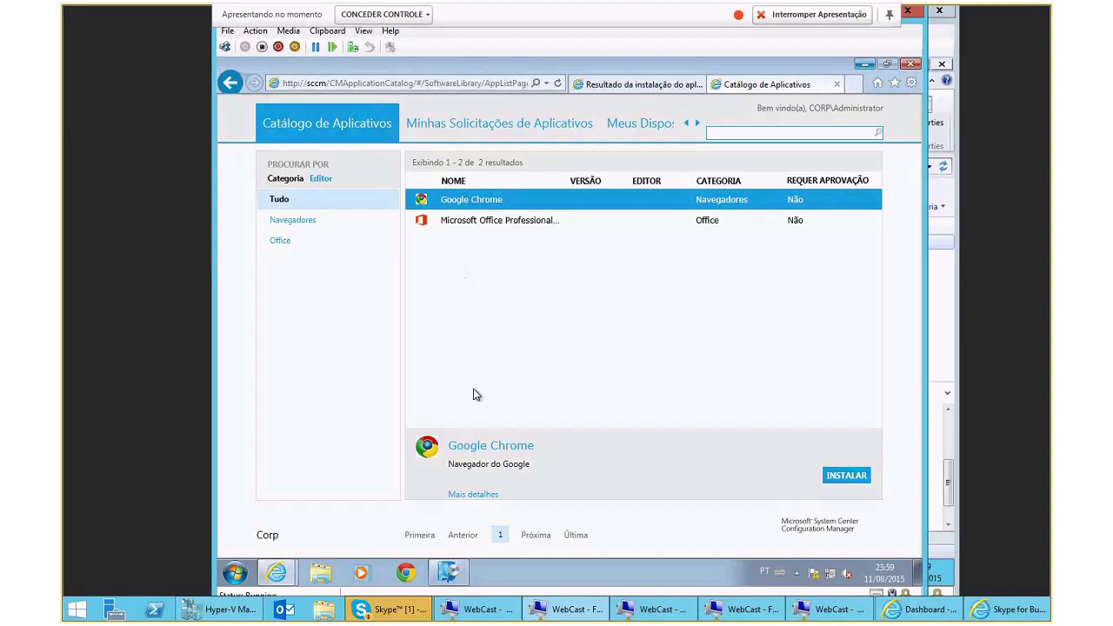
Check the Microsoft Office catalog entry and Minhas Solicitações de Aplicativos, and close all browser tabs and Central de Software
{"action": "left_click", "coordinate": [497, 223]}
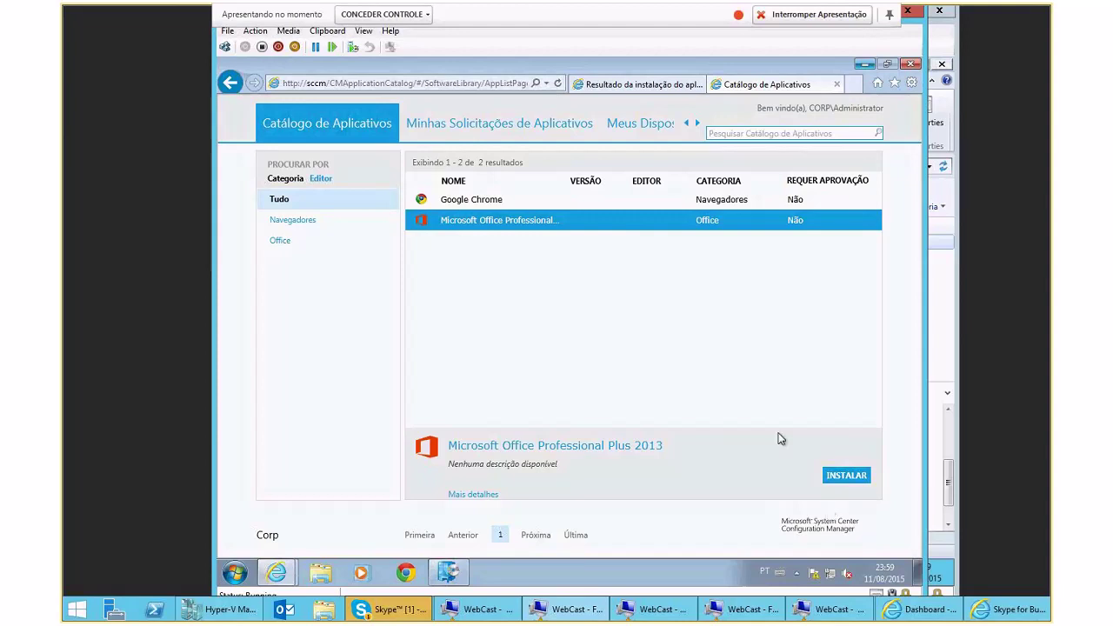
{"action": "left_click", "coordinate": [476, 128]}
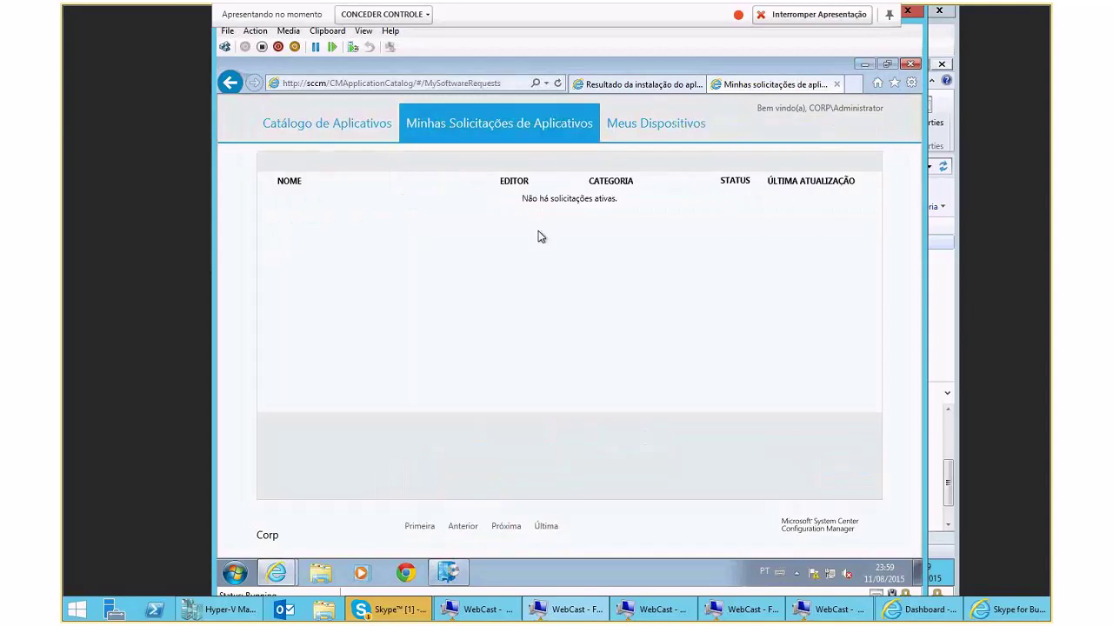
{"action": "left_click", "coordinate": [911, 64]}
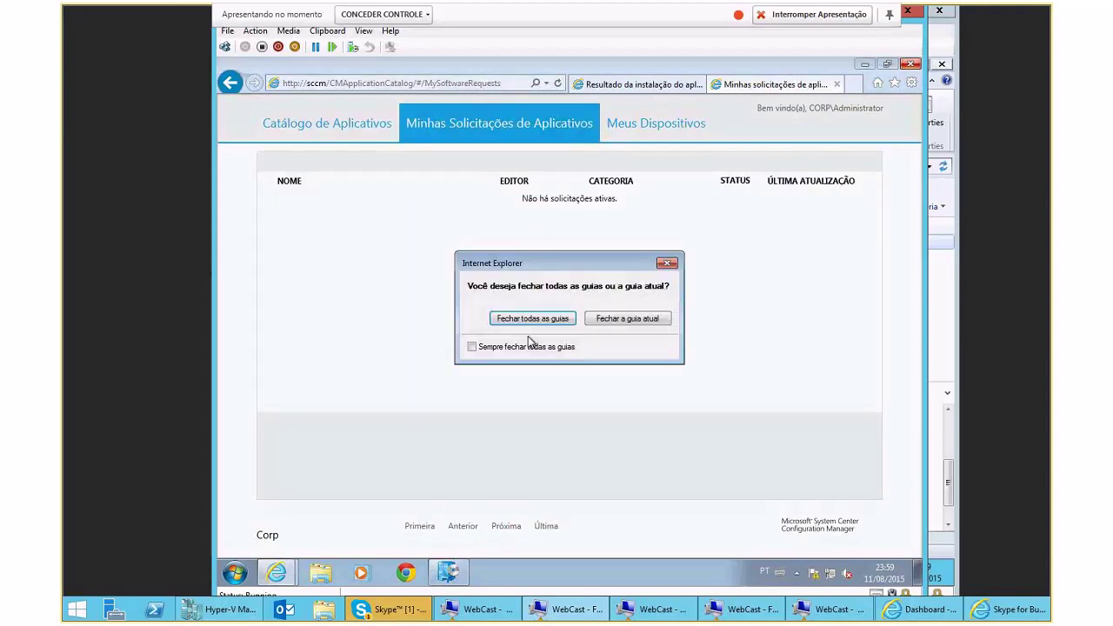
{"action": "left_click", "coordinate": [534, 318]}
{"action": "left_click", "coordinate": [891, 89]}
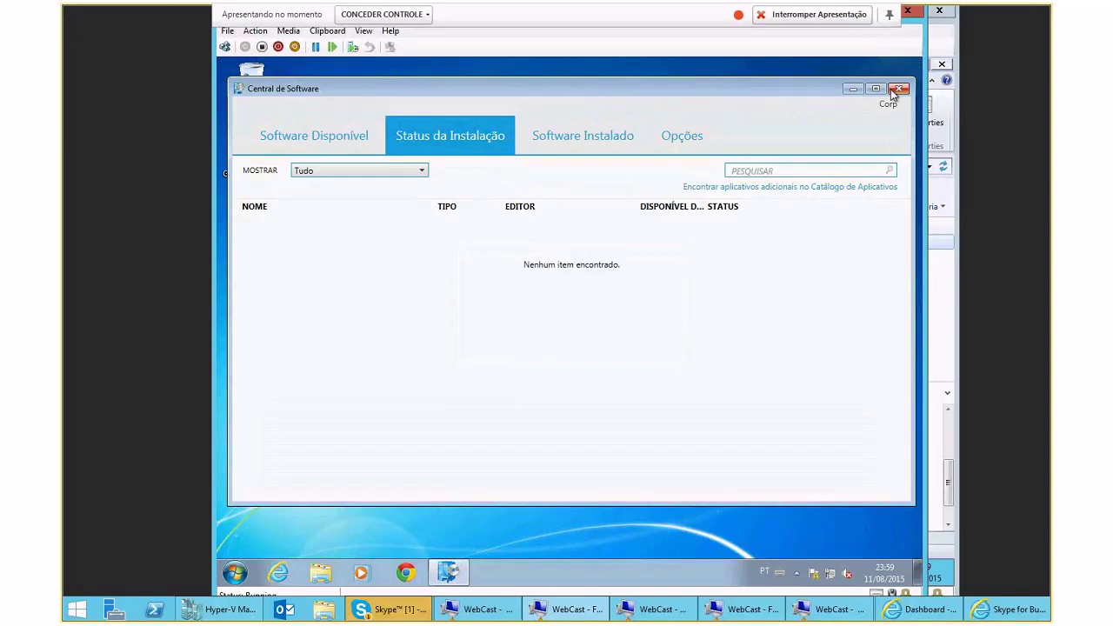
{"action": "left_click", "coordinate": [890, 89]}
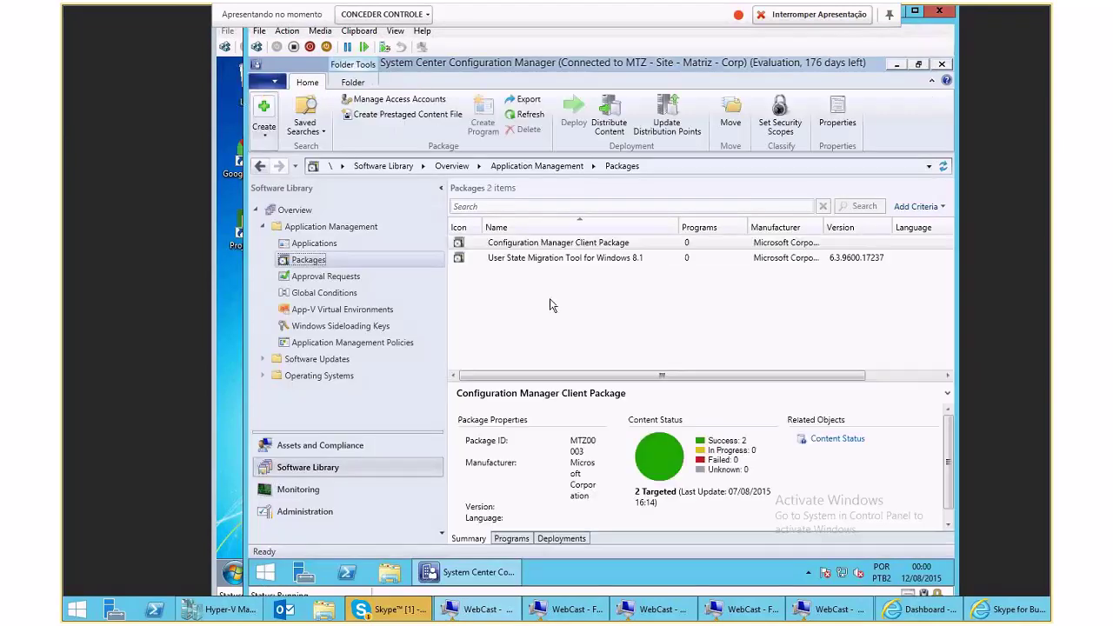
In the Configuration Manager console, start creating a new package under Packages and name it Remove TW
{"action": "right_click", "coordinate": [322, 261]}
{"action": "left_click", "coordinate": [374, 271]}
{"action": "type", "text": "Re"}
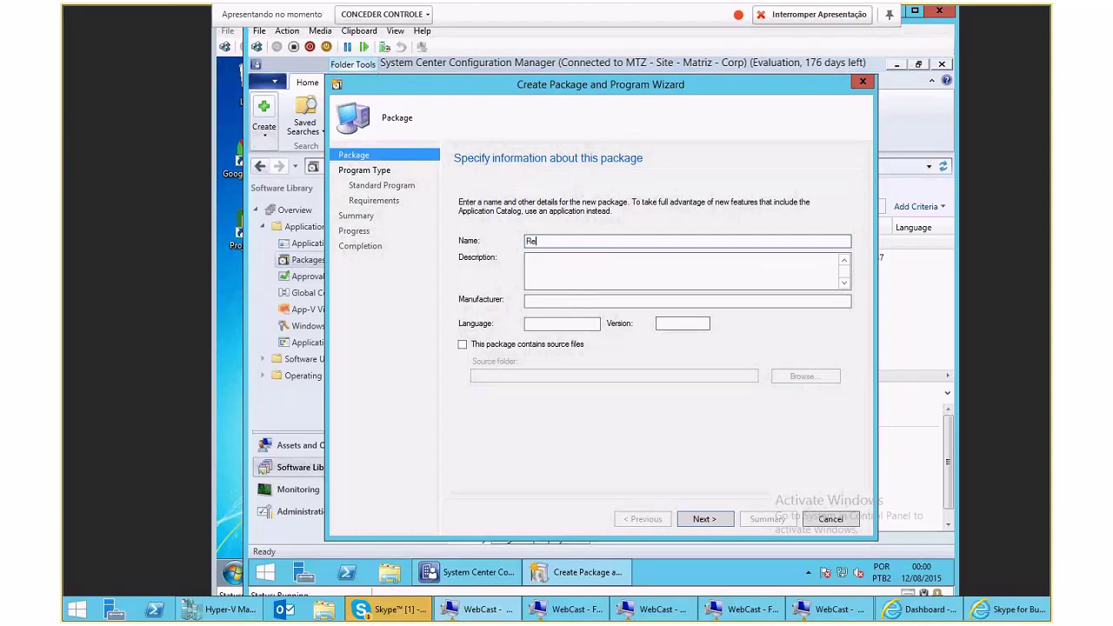
{"action": "type", "text": "move TW"}
Specify that the package contains source files and set the network source folder to \\DC01\Sources\Scripts\RemoveTeamViewer\
{"action": "left_click", "coordinate": [520, 345]}
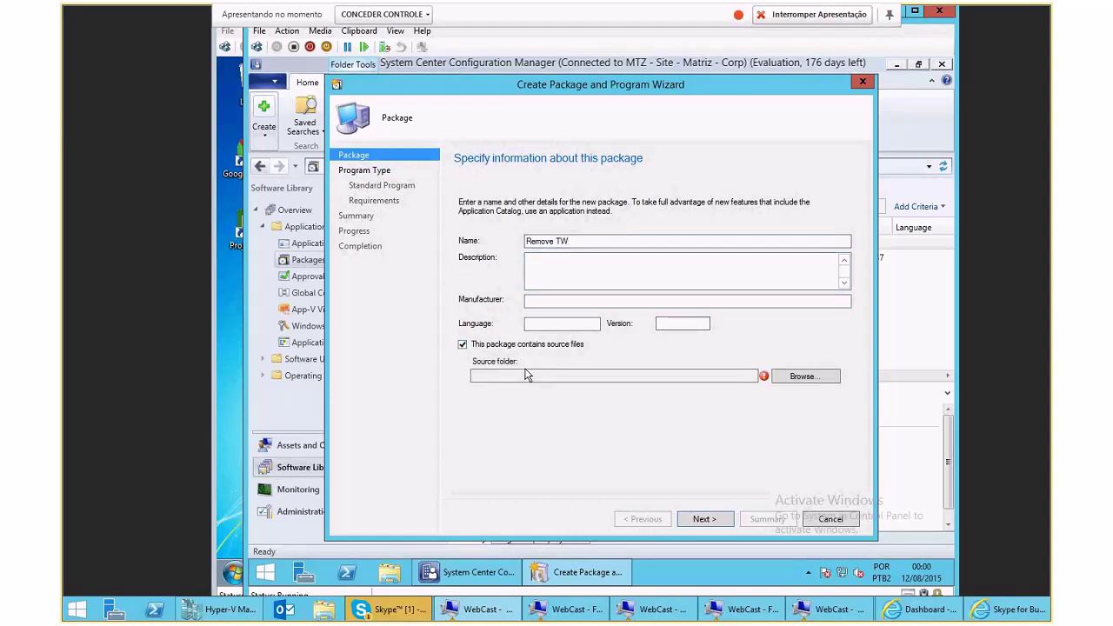
{"action": "left_click", "coordinate": [527, 376]}
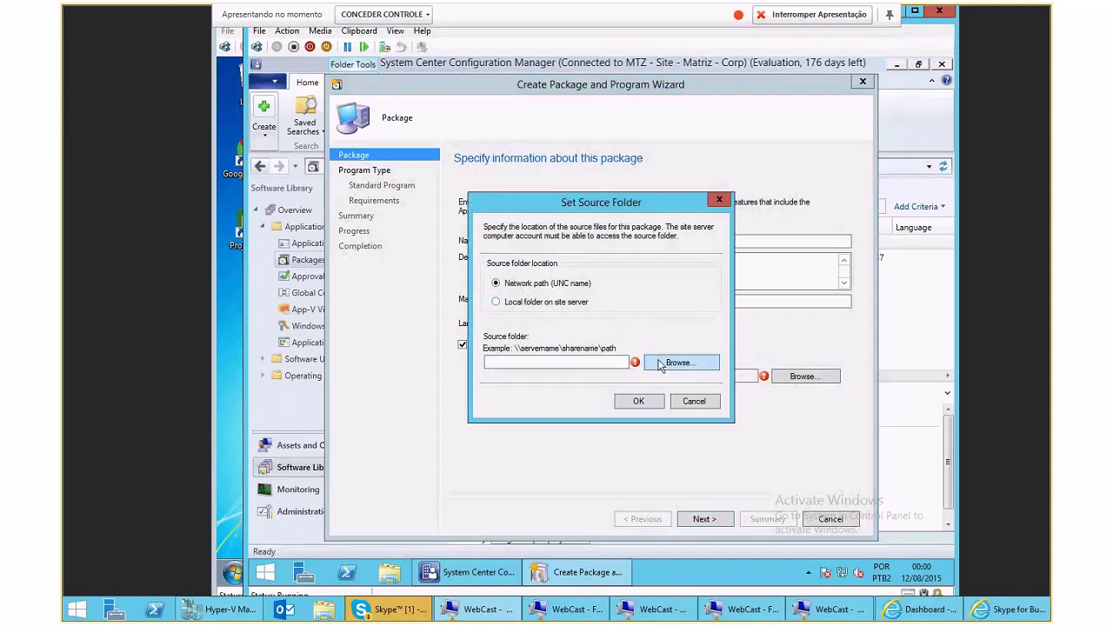
{"action": "left_click", "coordinate": [557, 361]}
{"action": "type", "text": "\\\\"}
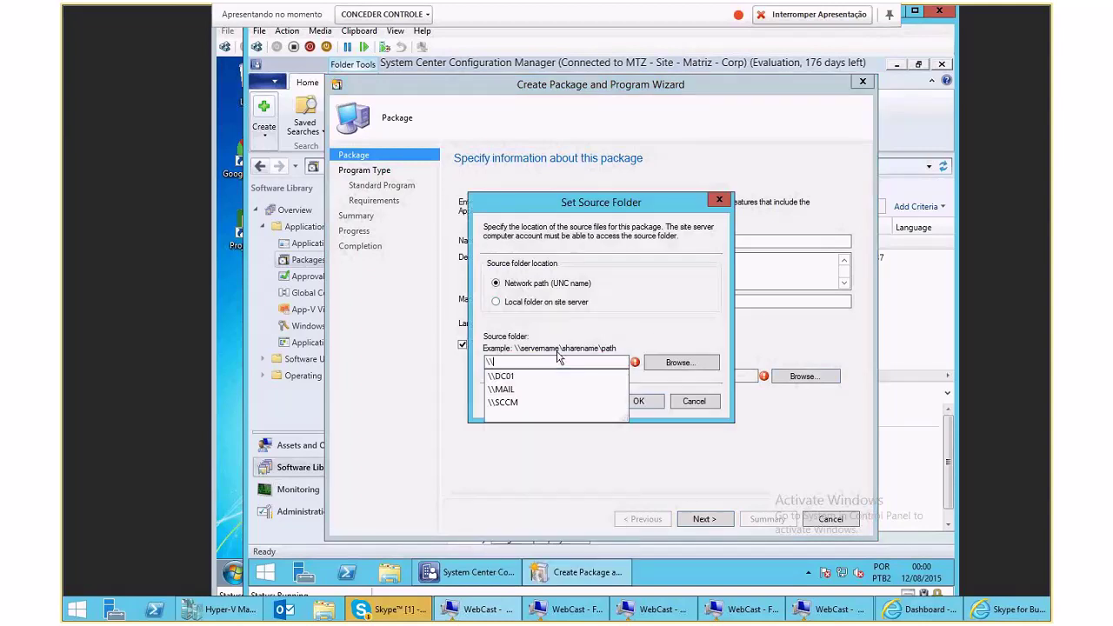
{"action": "type", "text": "DC01\\Sources\\Scri"}
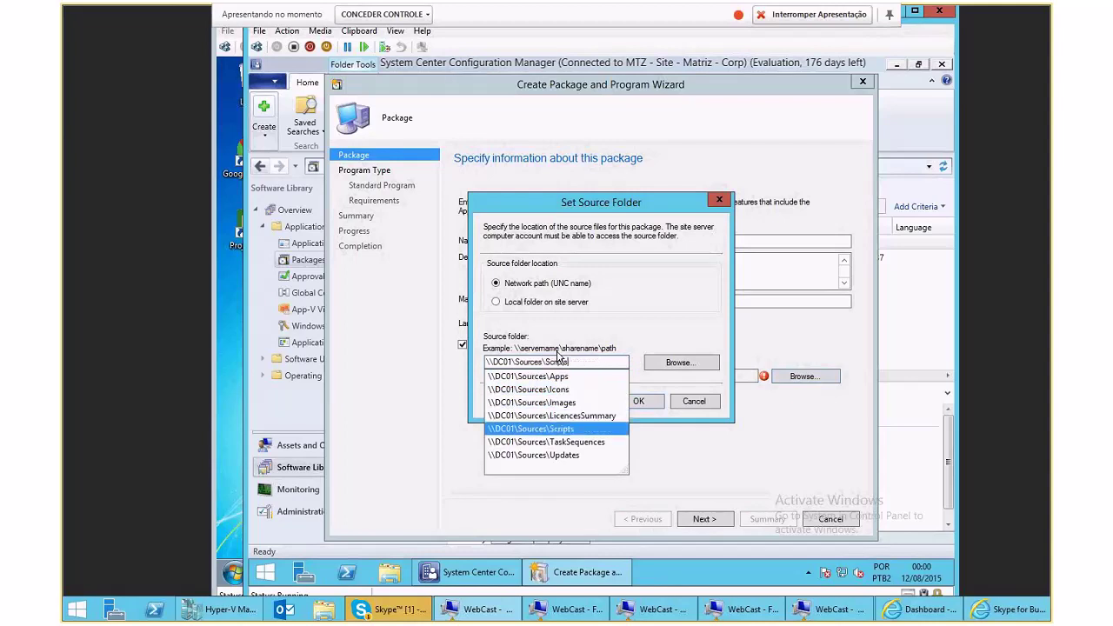
{"action": "type", "text": "pts\\RemoveTeamViewer\\"}
{"action": "key", "text": "Return"}
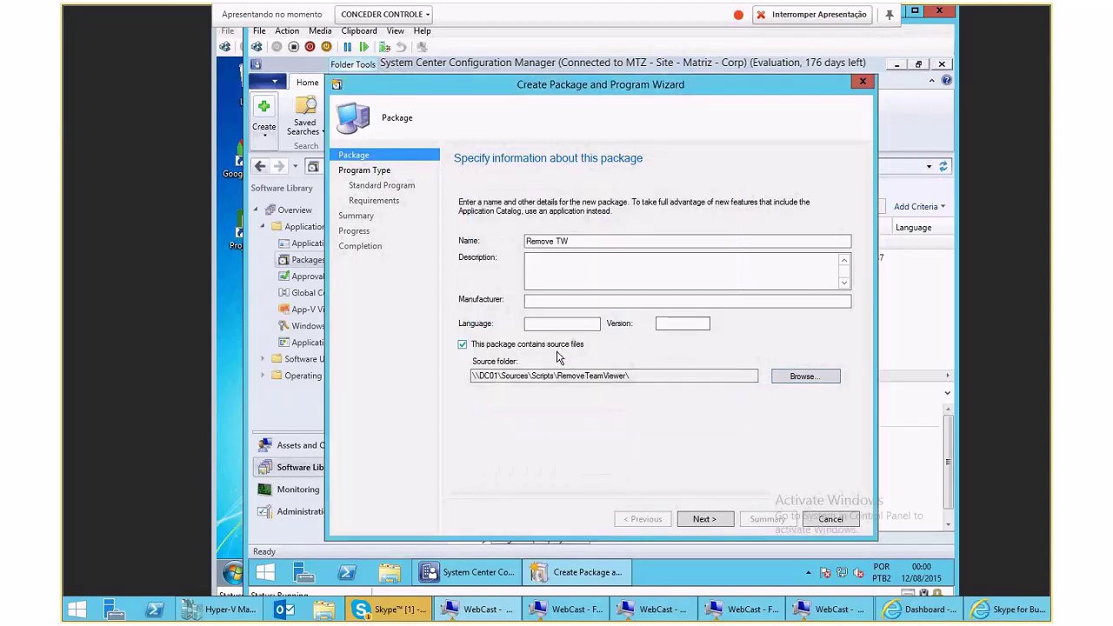
Choose Standard program as the program type and name the program Remove TW
{"action": "left_click", "coordinate": [710, 522]}
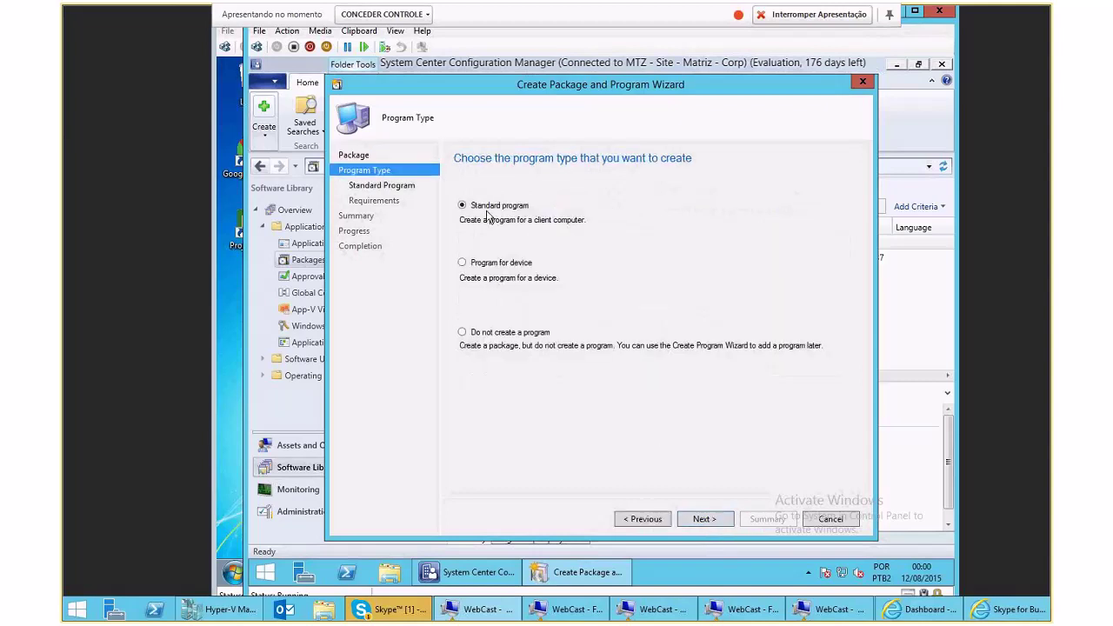
{"action": "left_click", "coordinate": [706, 519]}
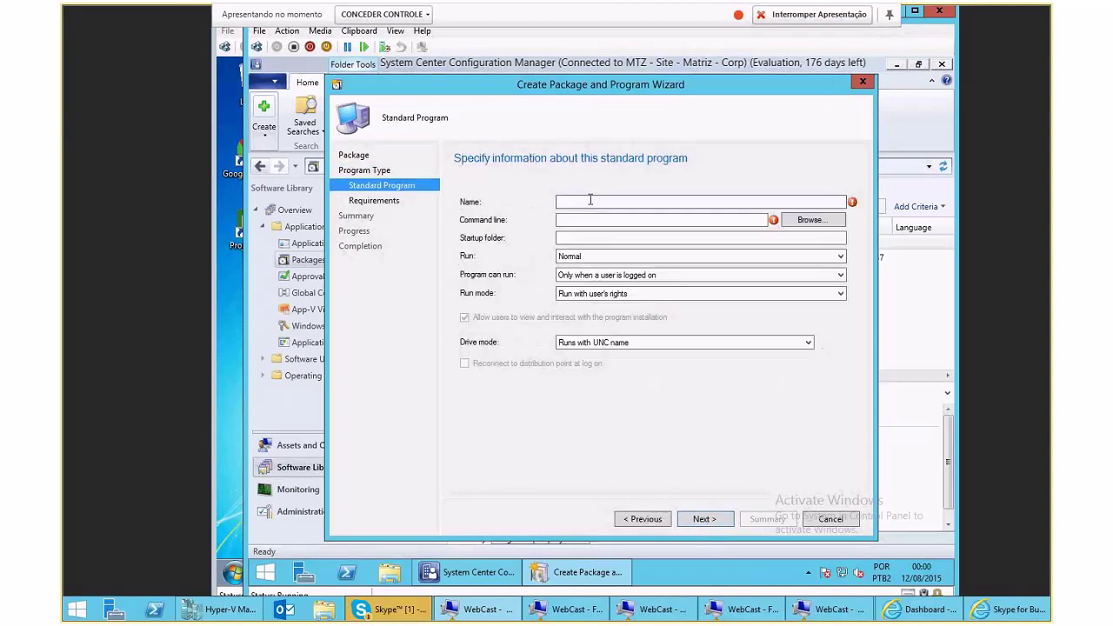
{"action": "left_click", "coordinate": [591, 201]}
{"action": "type", "text": "Remove TW"}
Browse for the program's command line, list all file types in the RemoveTeamViewer folder and select the RemovT script
{"action": "left_click", "coordinate": [817, 223]}
{"action": "left_click", "coordinate": [644, 404]}
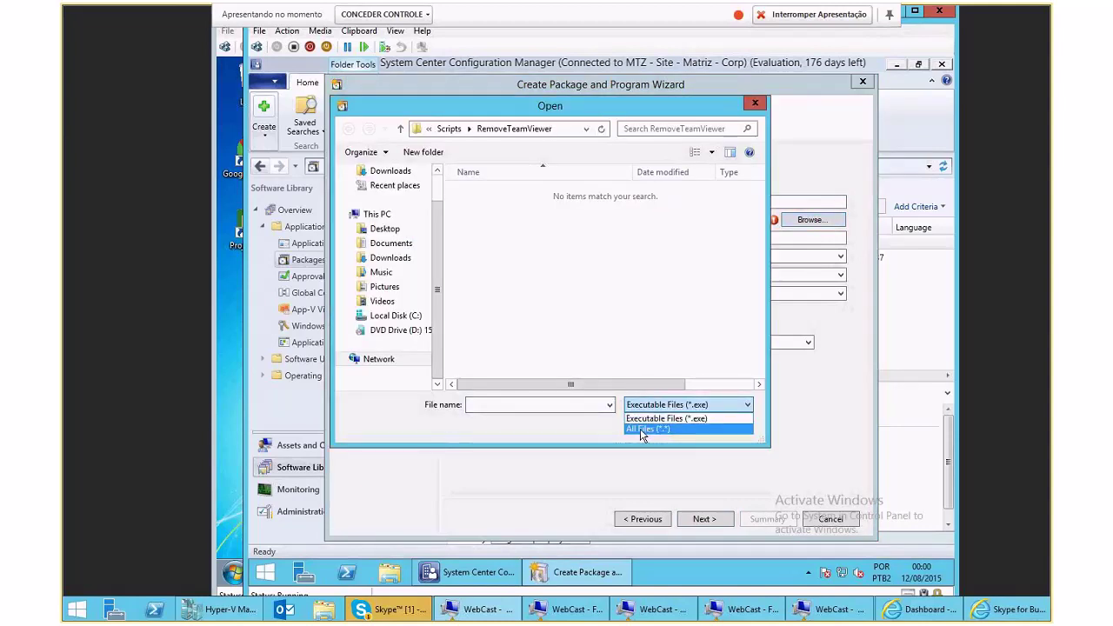
{"action": "left_click", "coordinate": [642, 430]}
{"action": "left_click", "coordinate": [485, 196]}
Examine the TeamViewer uninstall commands in the RemovT script, close Notepad and use RemovT.bat as the command line
{"action": "right_click", "coordinate": [485, 193]}
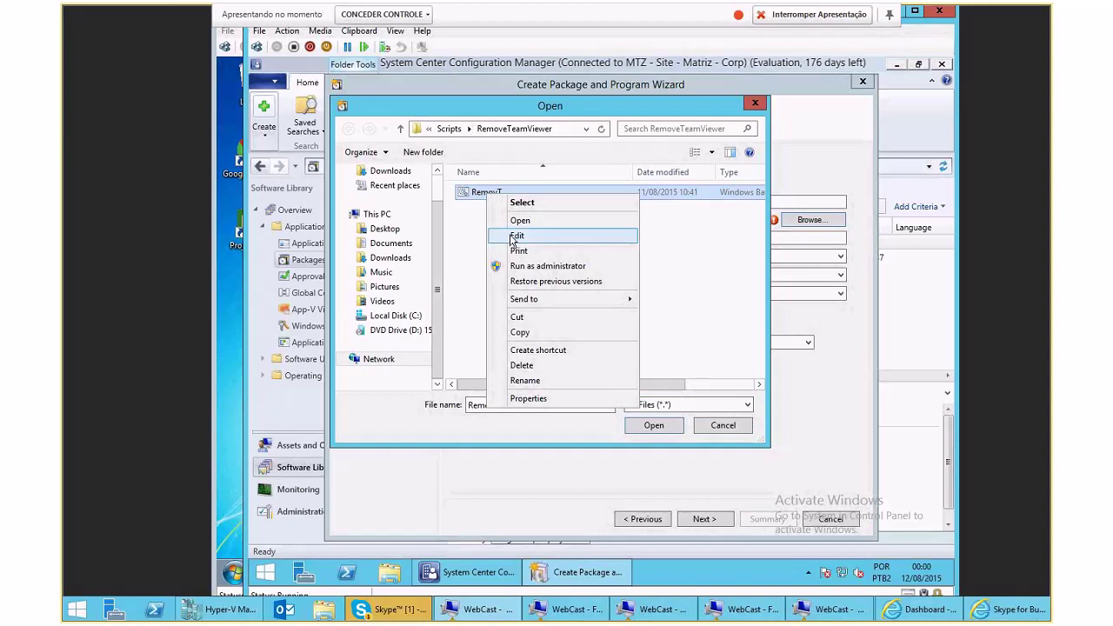
{"action": "left_click", "coordinate": [516, 236]}
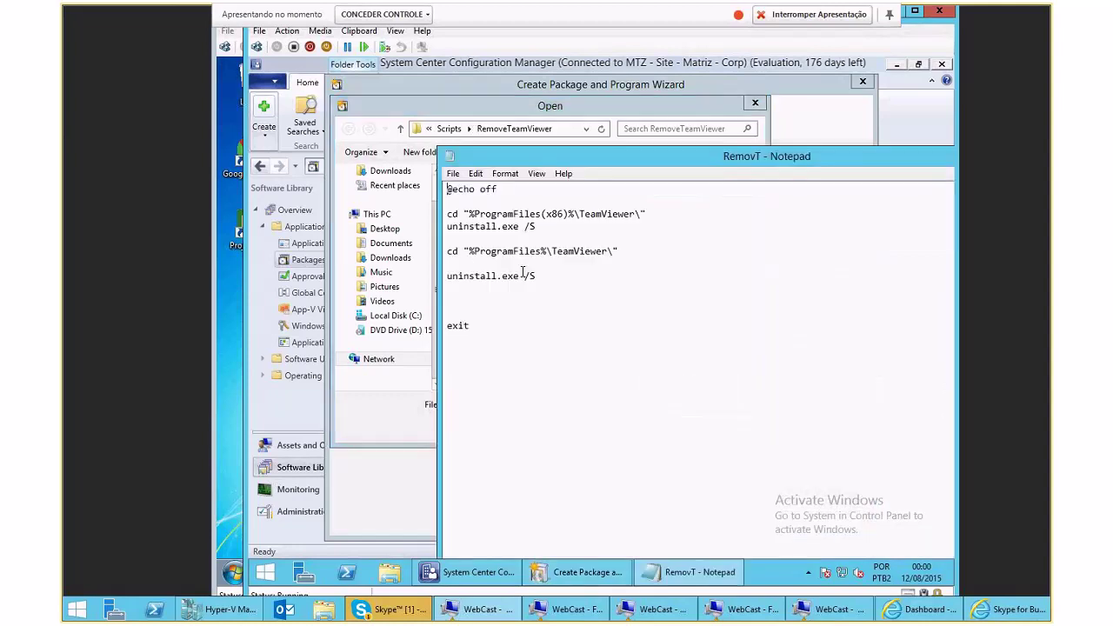
{"action": "left_click_drag", "start_coordinate": [554, 284], "coordinate": [444, 201]}
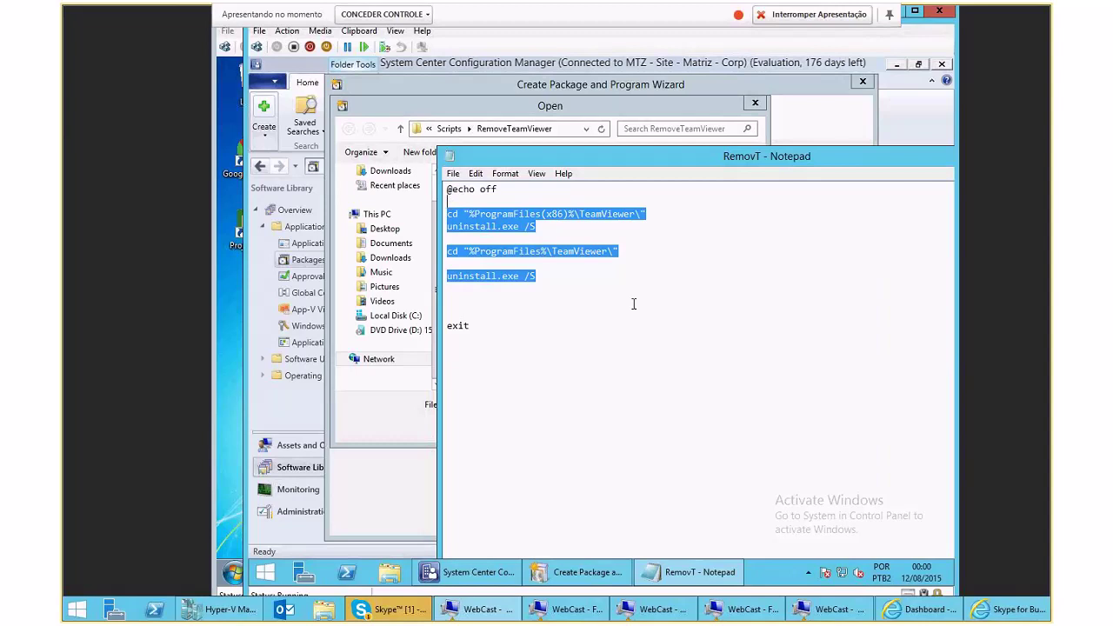
{"action": "left_click_drag", "start_coordinate": [634, 304], "coordinate": [444, 214]}
{"action": "left_click_drag", "start_coordinate": [645, 158], "coordinate": [431, 142]}
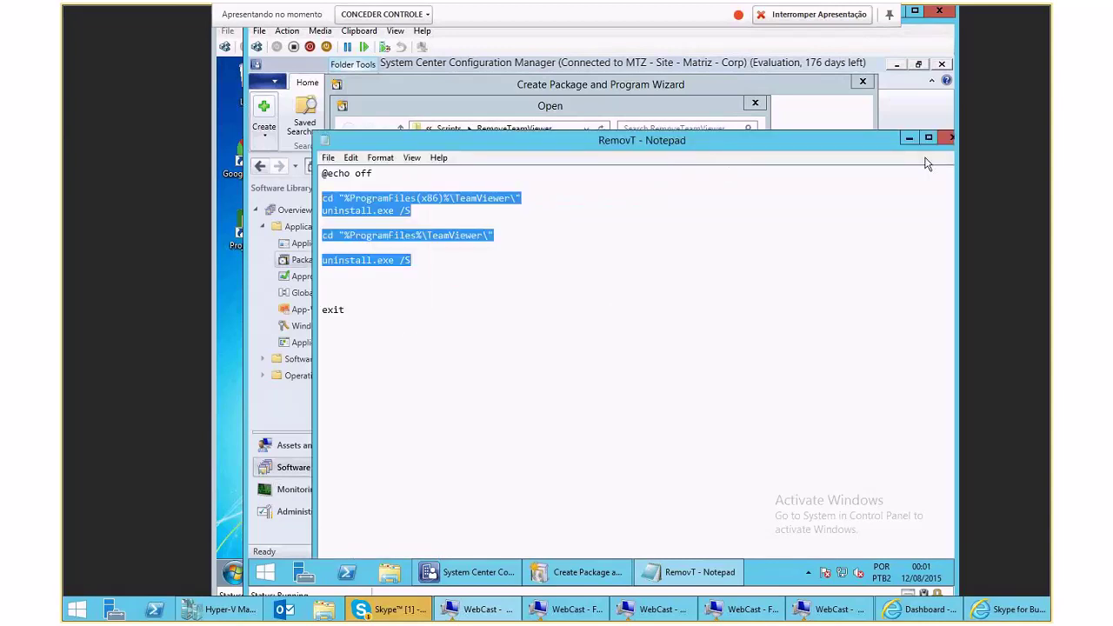
{"action": "left_click", "coordinate": [950, 137]}
{"action": "key", "text": "Escape"}
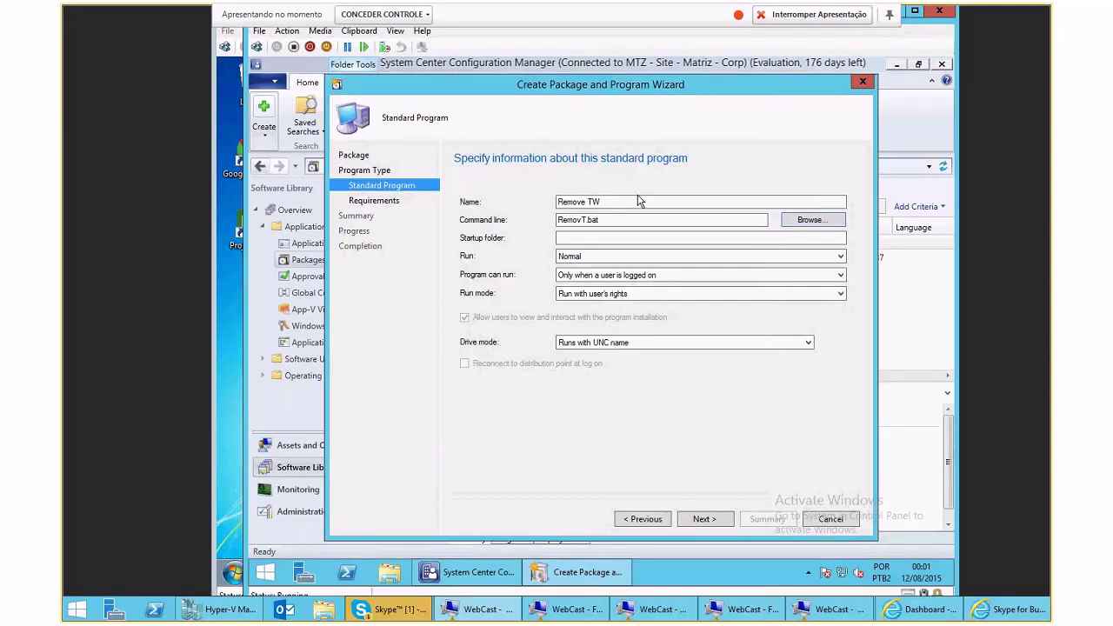
Set the program to run whether or not a user is logged on, and finish the package wizard with default requirements
{"action": "left_click", "coordinate": [600, 275]}
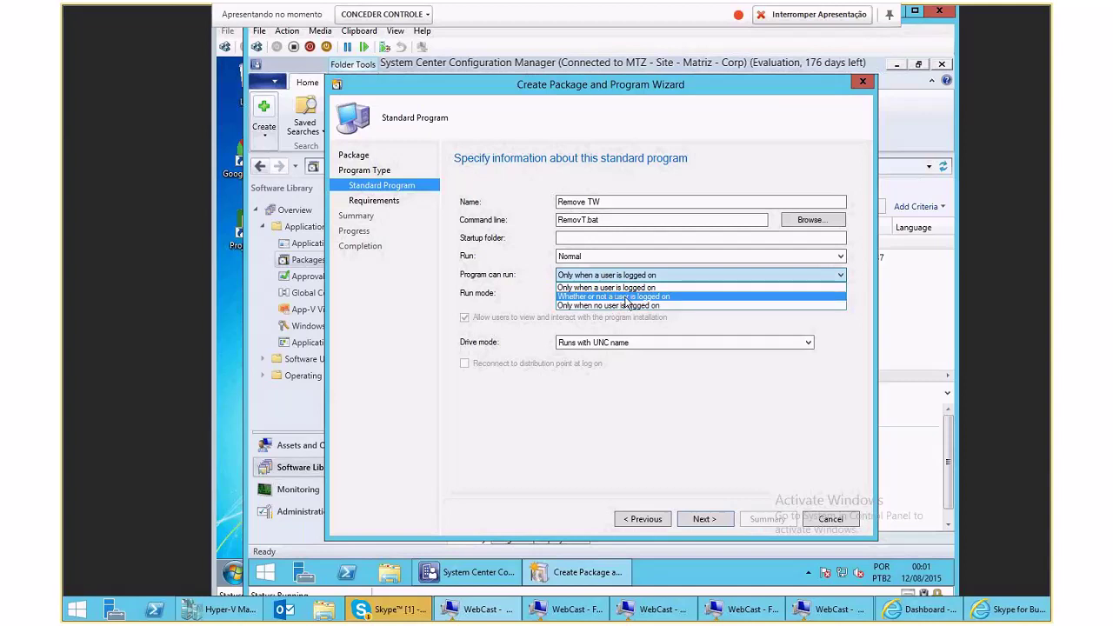
{"action": "left_click", "coordinate": [626, 297]}
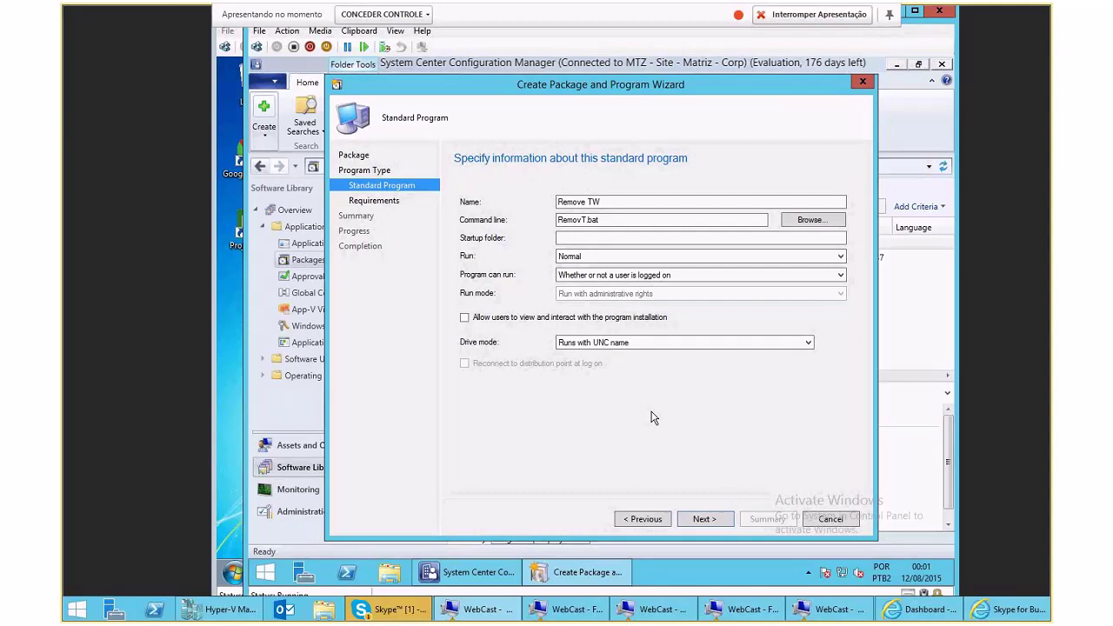
{"action": "left_click", "coordinate": [700, 519]}
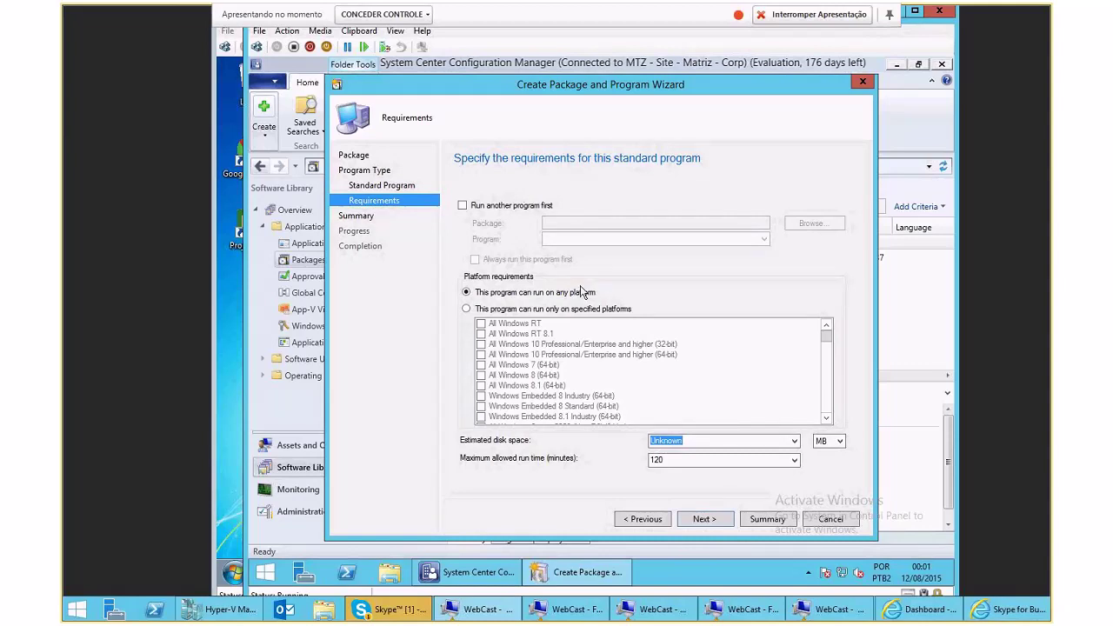
{"action": "key", "text": "Return"}
{"action": "key", "text": "Return"}
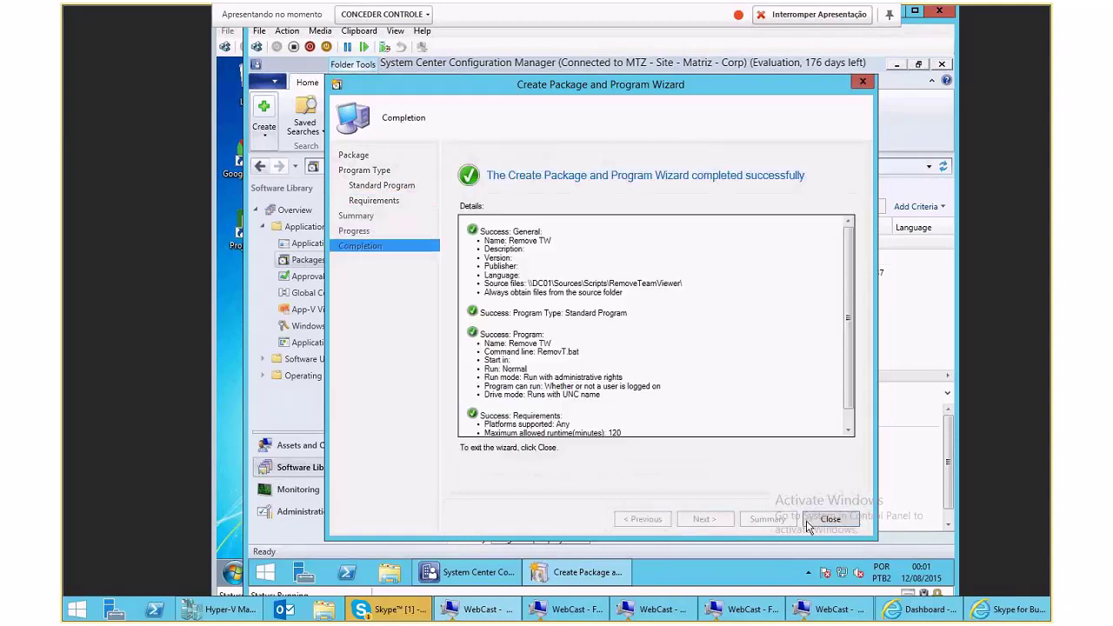
{"action": "left_click", "coordinate": [831, 519]}
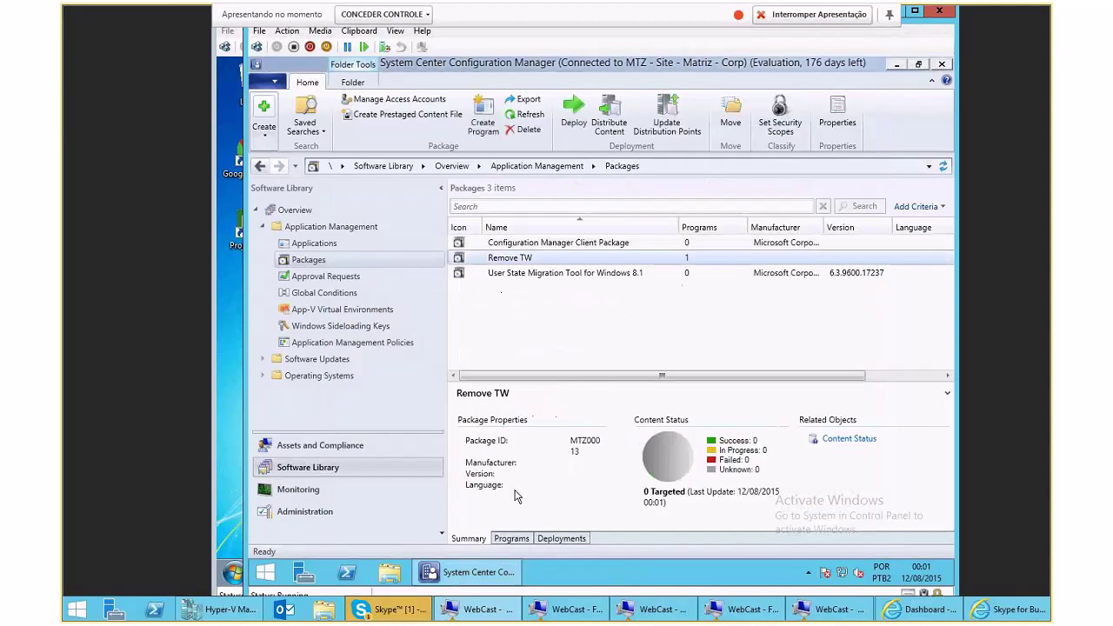
Review the general, environment and advanced properties of the Remove TW program, leaving the settings as they are
{"action": "left_click", "coordinate": [511, 538]}
{"action": "left_click", "coordinate": [506, 429]}
{"action": "right_click", "coordinate": [505, 431]}
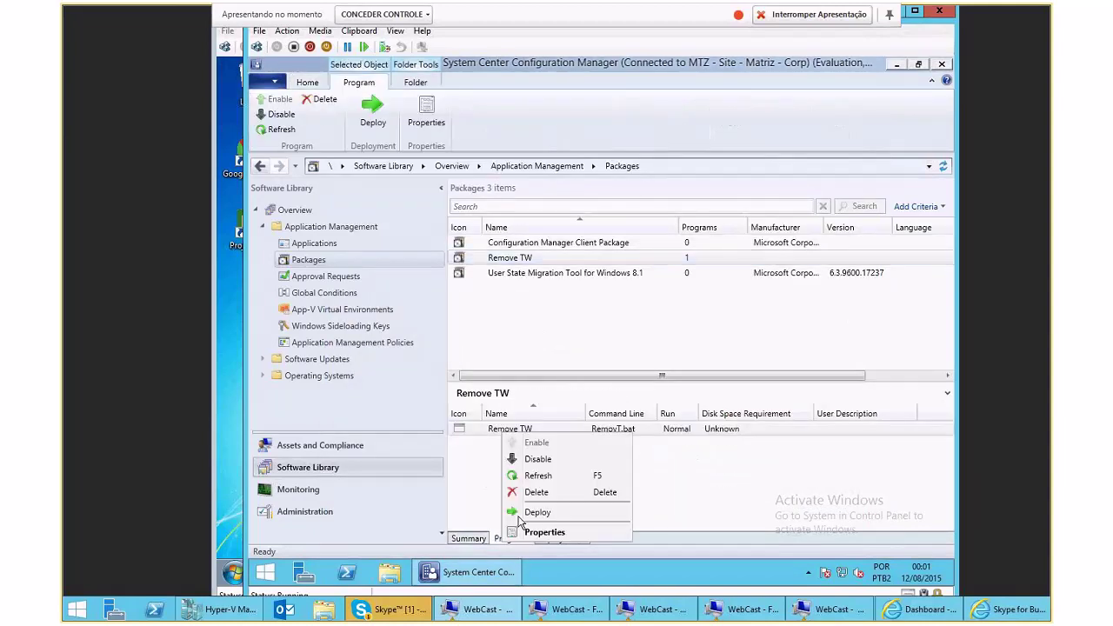
{"action": "left_click", "coordinate": [537, 533]}
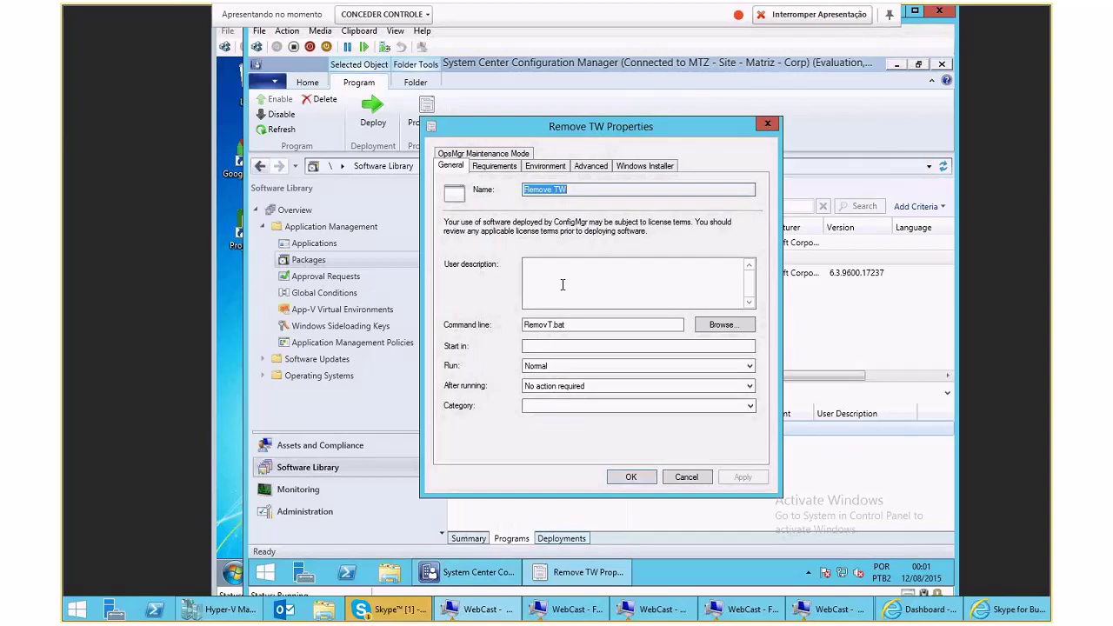
{"action": "left_click", "coordinate": [545, 165]}
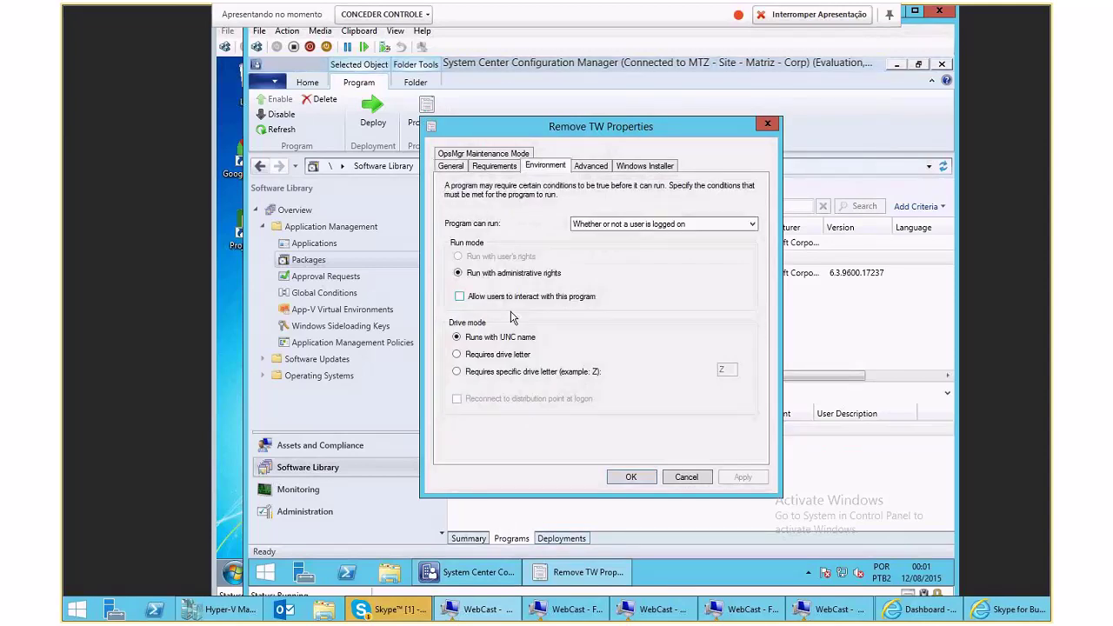
{"action": "key", "text": "ctrl+Tab"}
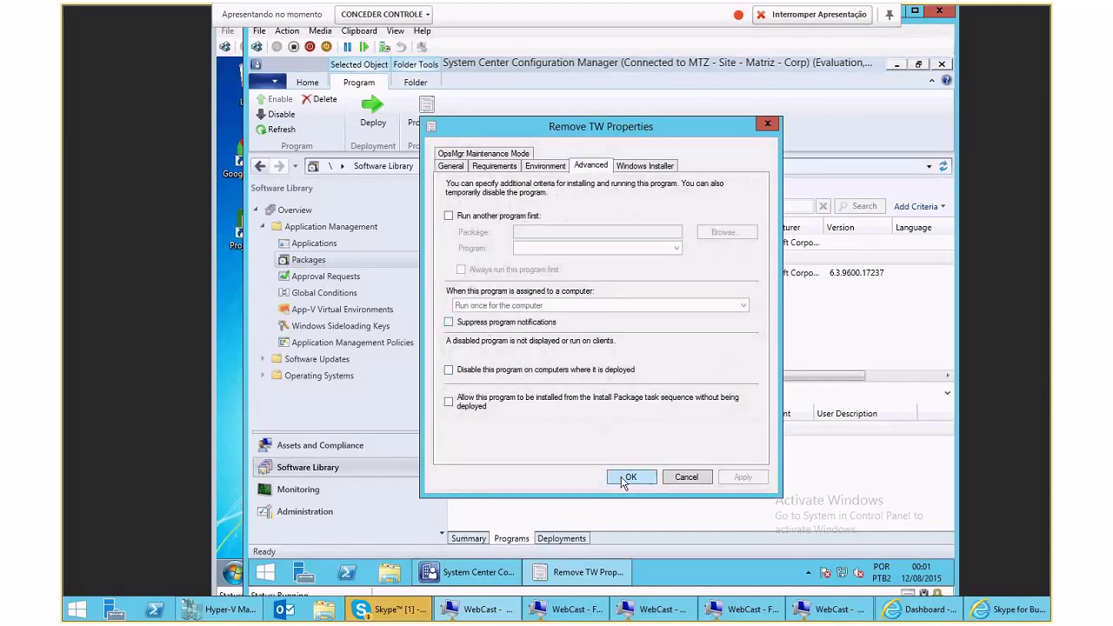
{"action": "left_click", "coordinate": [628, 477]}
Start deploying the Remove TW package with the device collection Máquinas Windows 7 as its target
{"action": "right_click", "coordinate": [498, 258]}
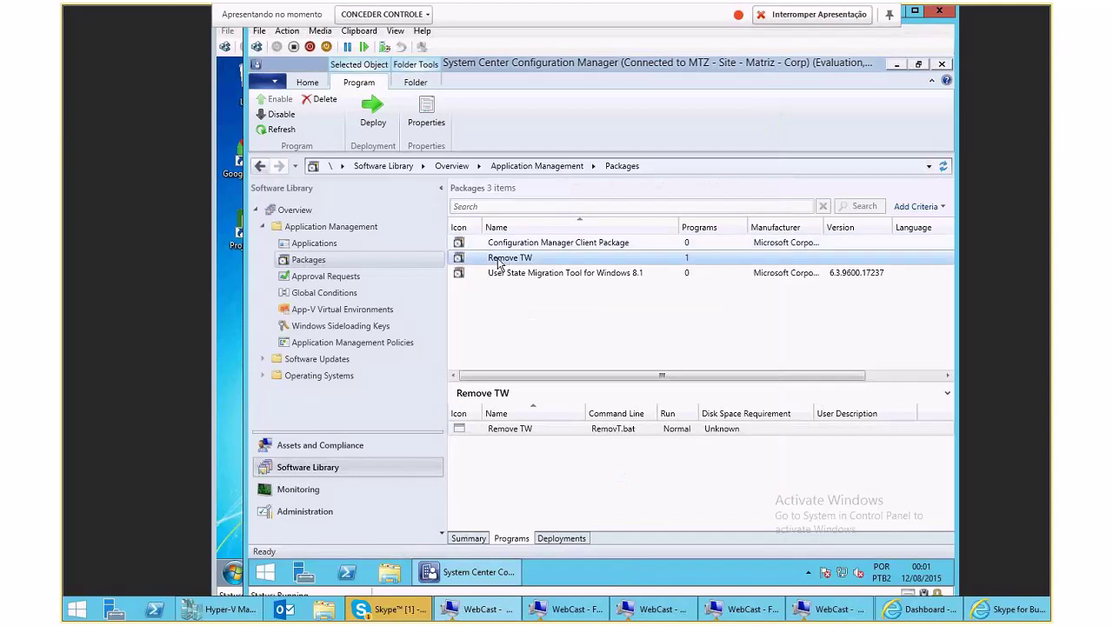
{"action": "left_click", "coordinate": [536, 371]}
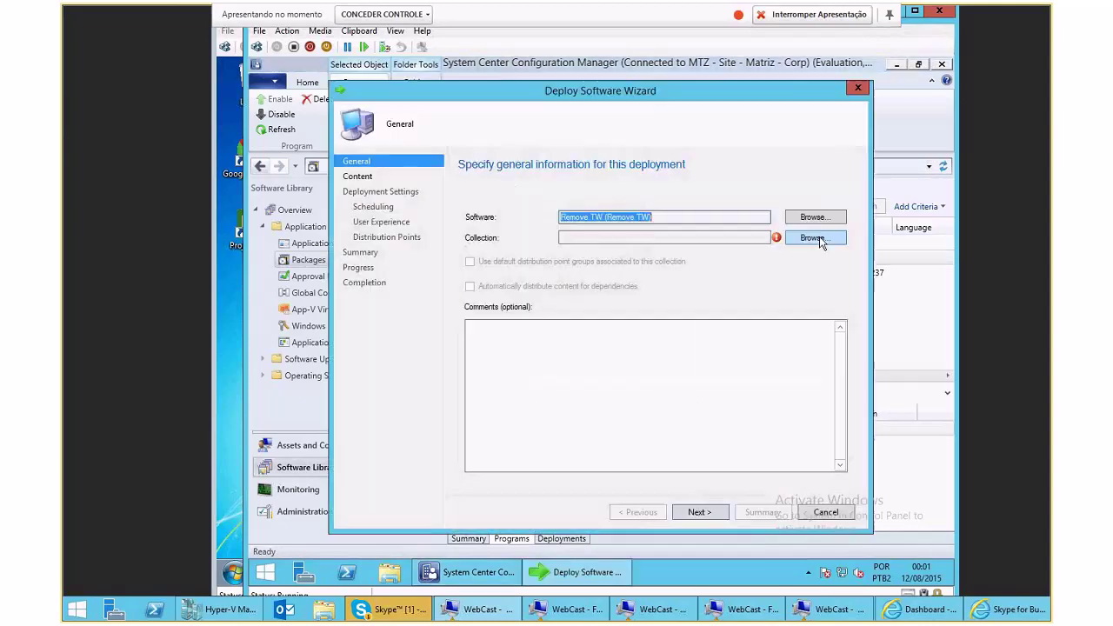
{"action": "left_click", "coordinate": [835, 239]}
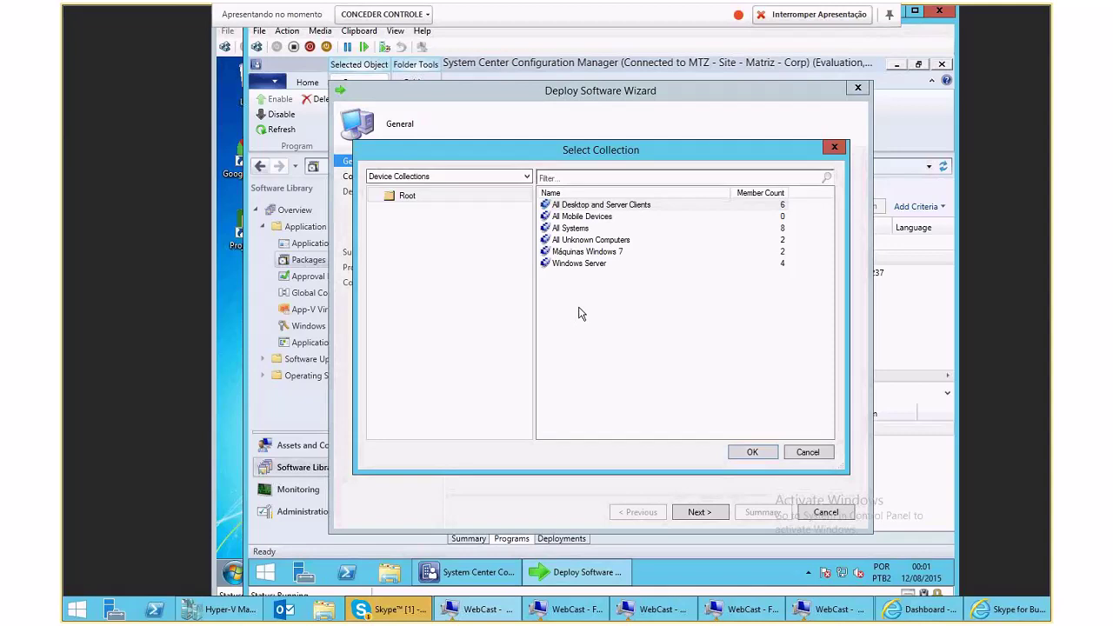
{"action": "left_click", "coordinate": [595, 253]}
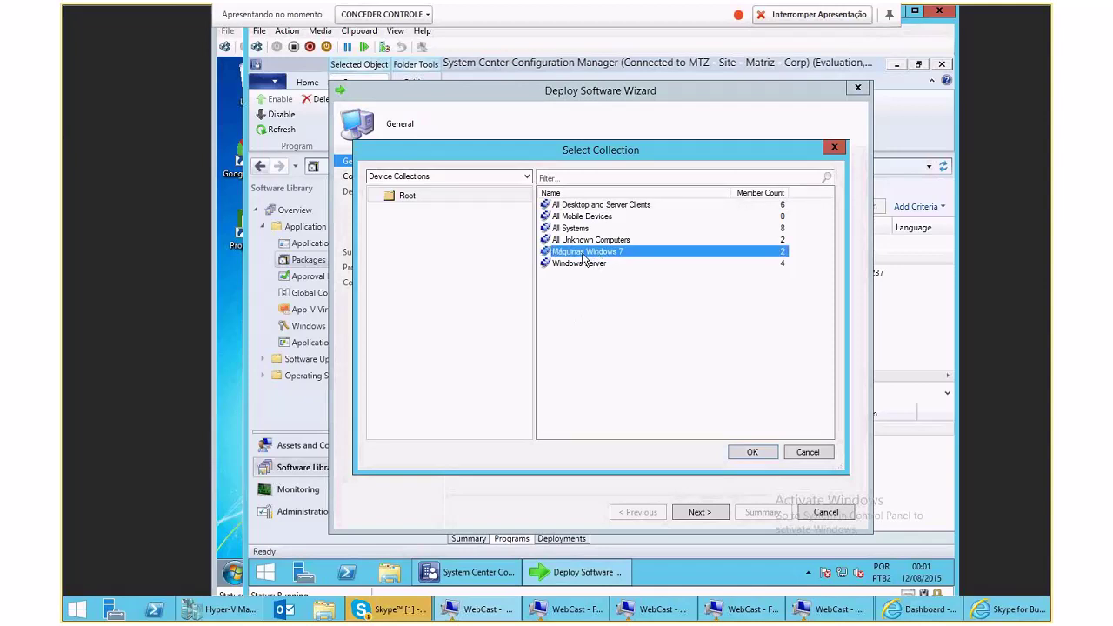
{"action": "double_click", "coordinate": [582, 255]}
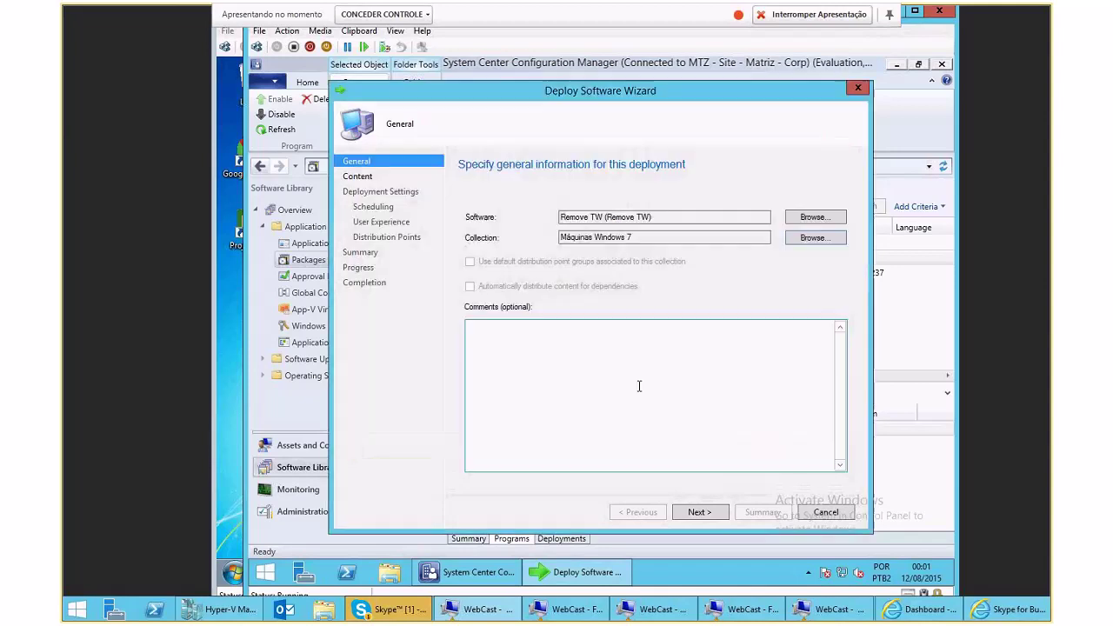
{"action": "left_click", "coordinate": [697, 513]}
Add the distribution points DC02.CORP.LOCAL and SCCM.CORP.LOCAL as the content destination of the deployment
{"action": "left_click", "coordinate": [810, 366]}
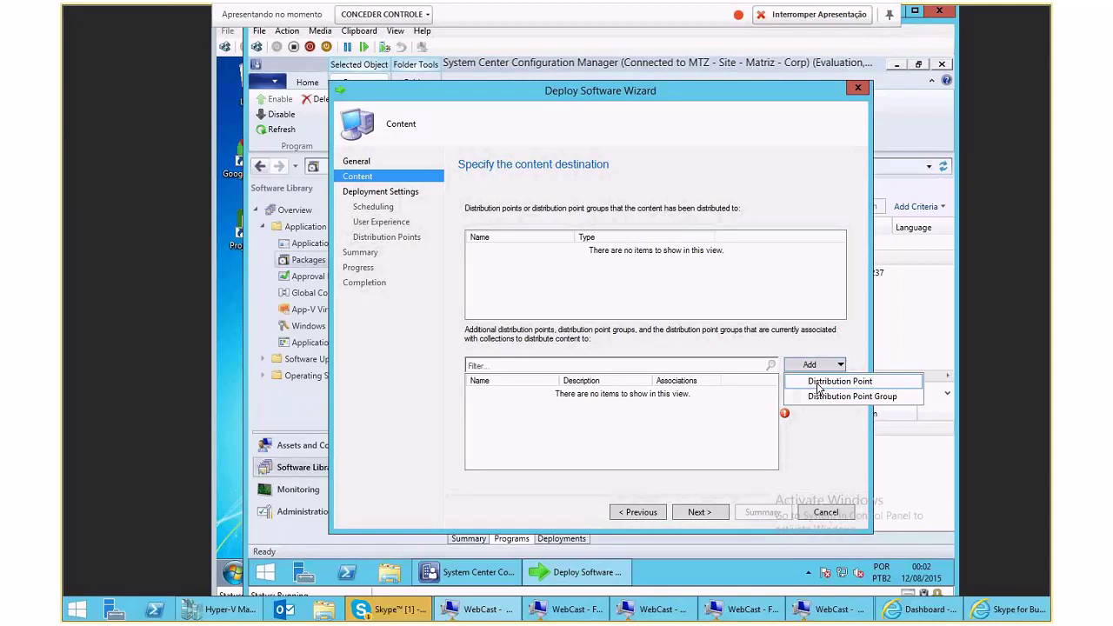
{"action": "left_click", "coordinate": [818, 383]}
{"action": "left_click", "coordinate": [448, 287]}
{"action": "left_click", "coordinate": [448, 299]}
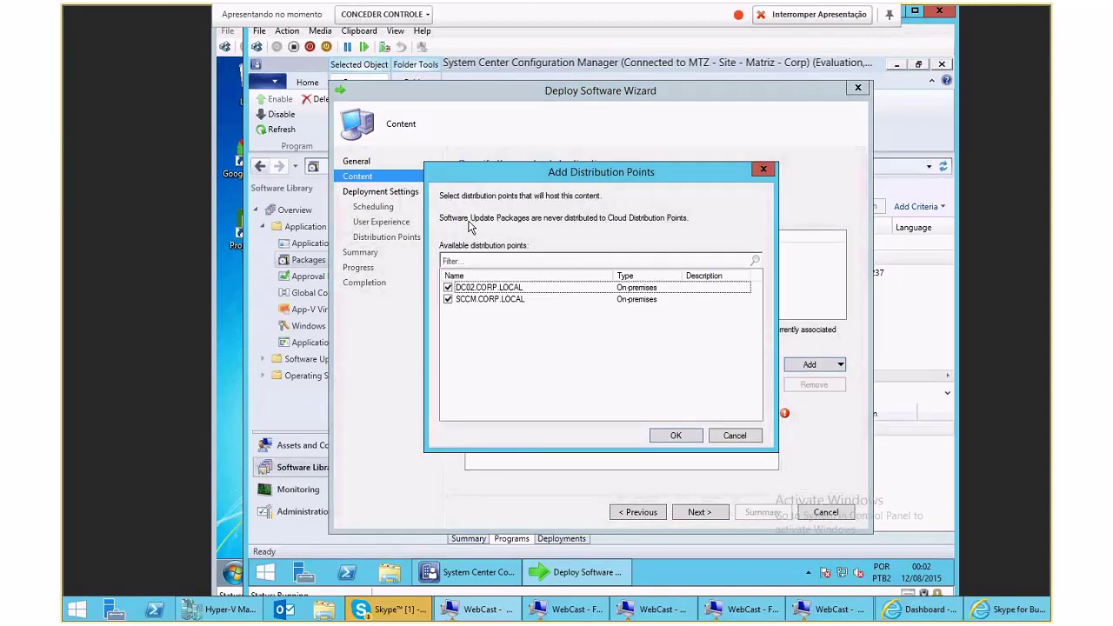
{"action": "left_click", "coordinate": [676, 435]}
{"action": "left_click", "coordinate": [701, 512]}
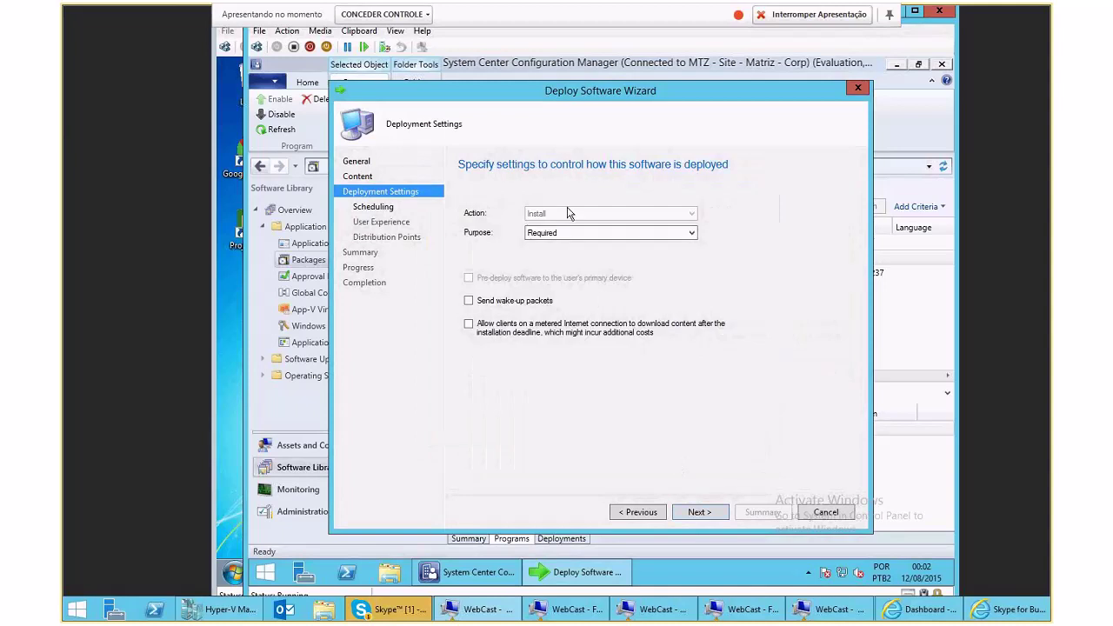
Compare the available deployment purposes and keep Required as the purpose for the Remove TW deployment
{"action": "left_click", "coordinate": [556, 233]}
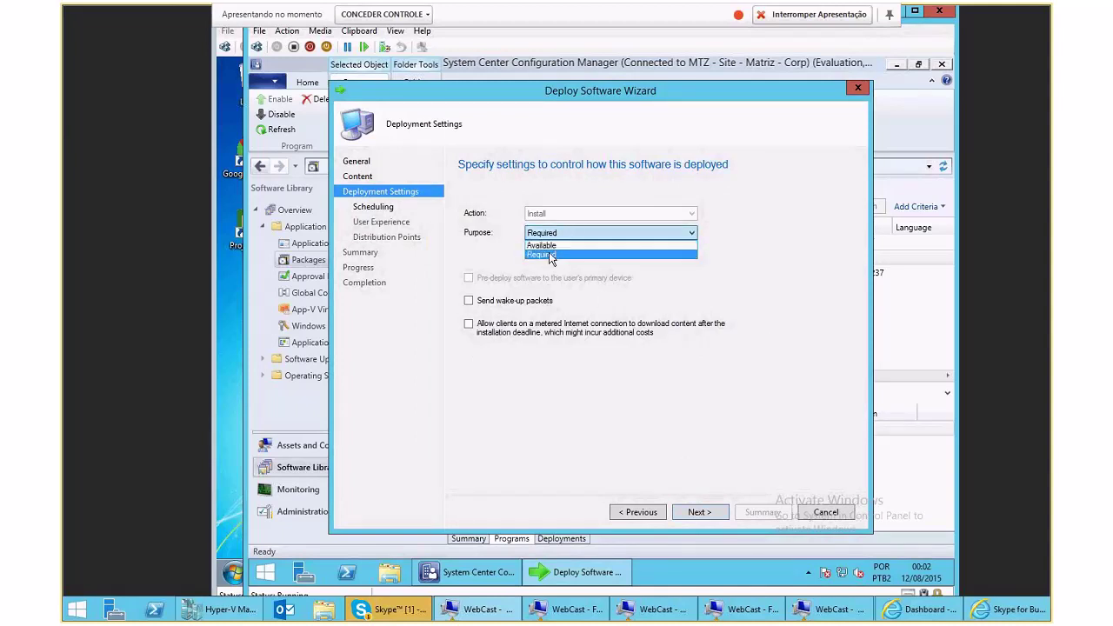
{"action": "left_click", "coordinate": [551, 254]}
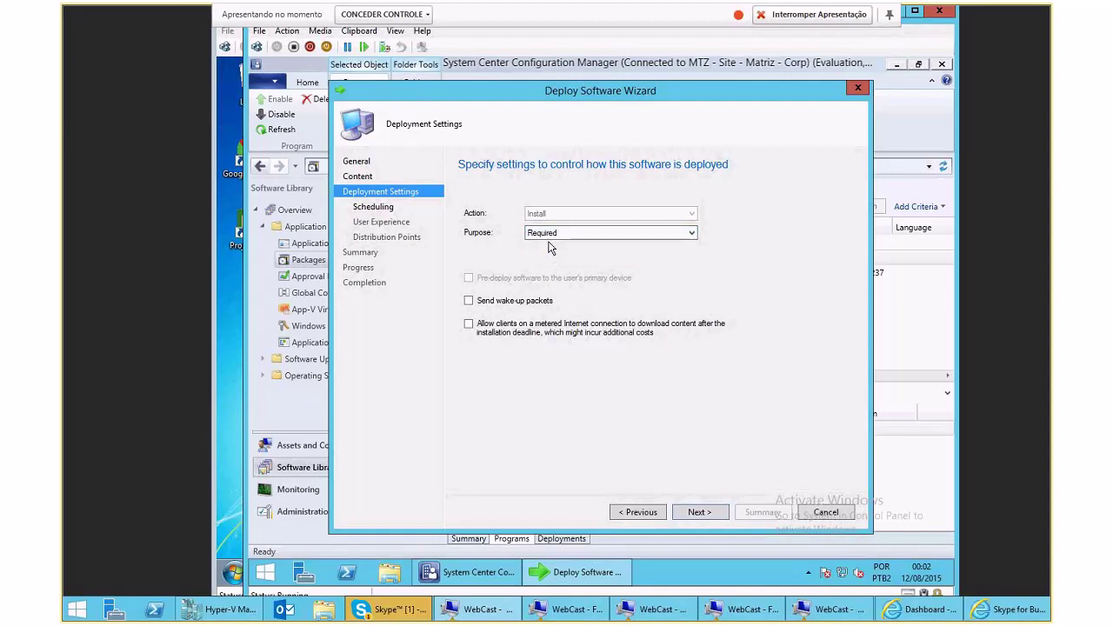
{"action": "left_click", "coordinate": [553, 236]}
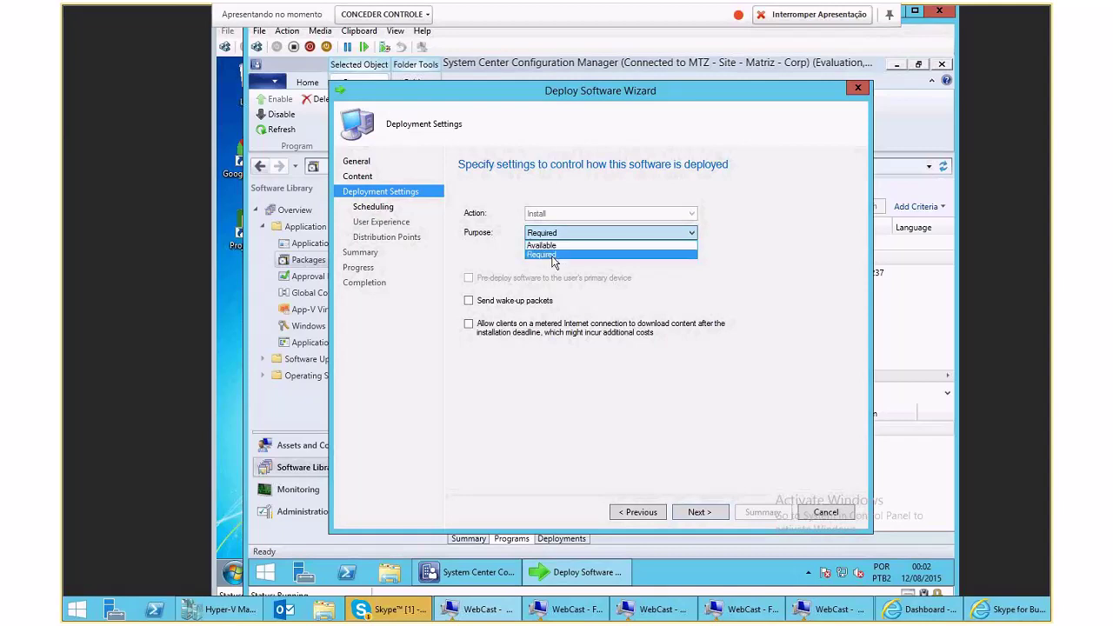
{"action": "left_click", "coordinate": [552, 255]}
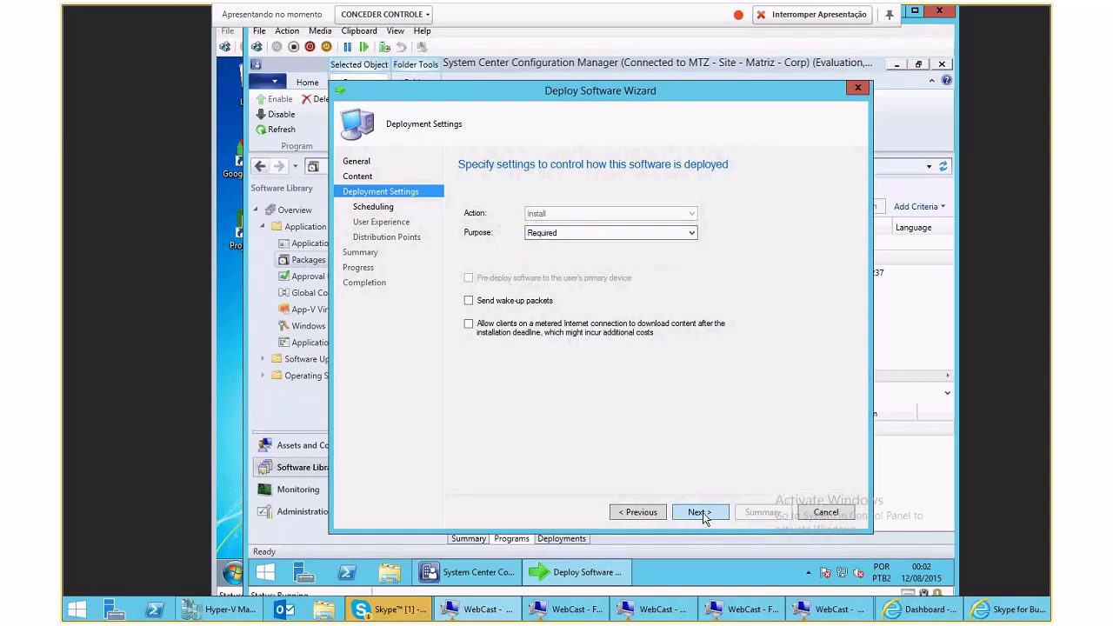
{"action": "left_click", "coordinate": [703, 512]}
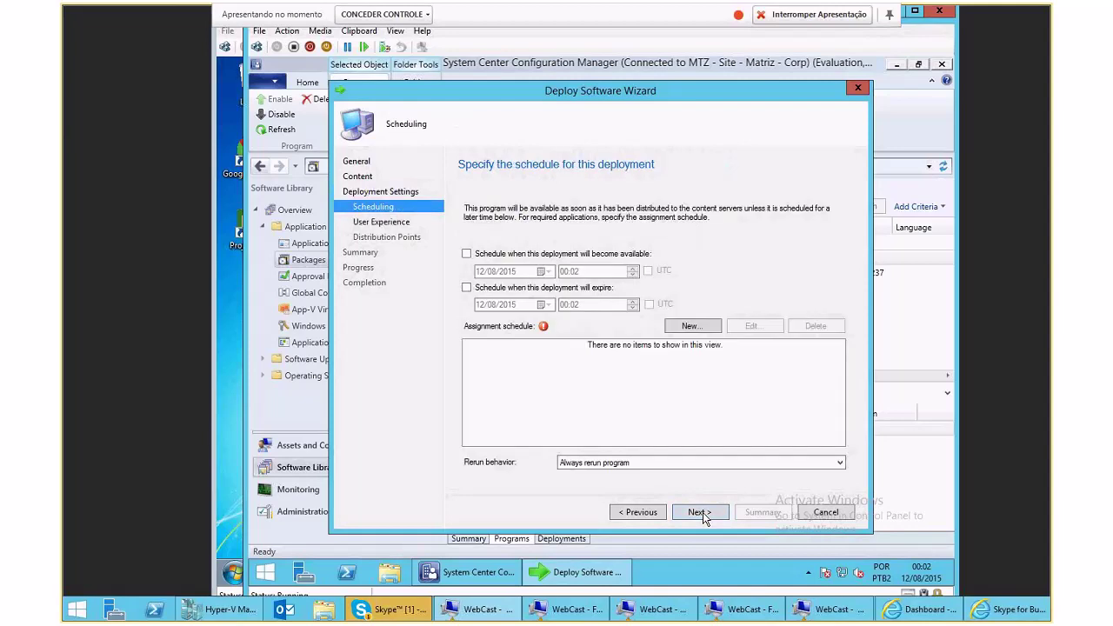
Add an assignment schedule that runs the program as soon as possible, and accept the user experience settings
{"action": "left_click", "coordinate": [692, 326]}
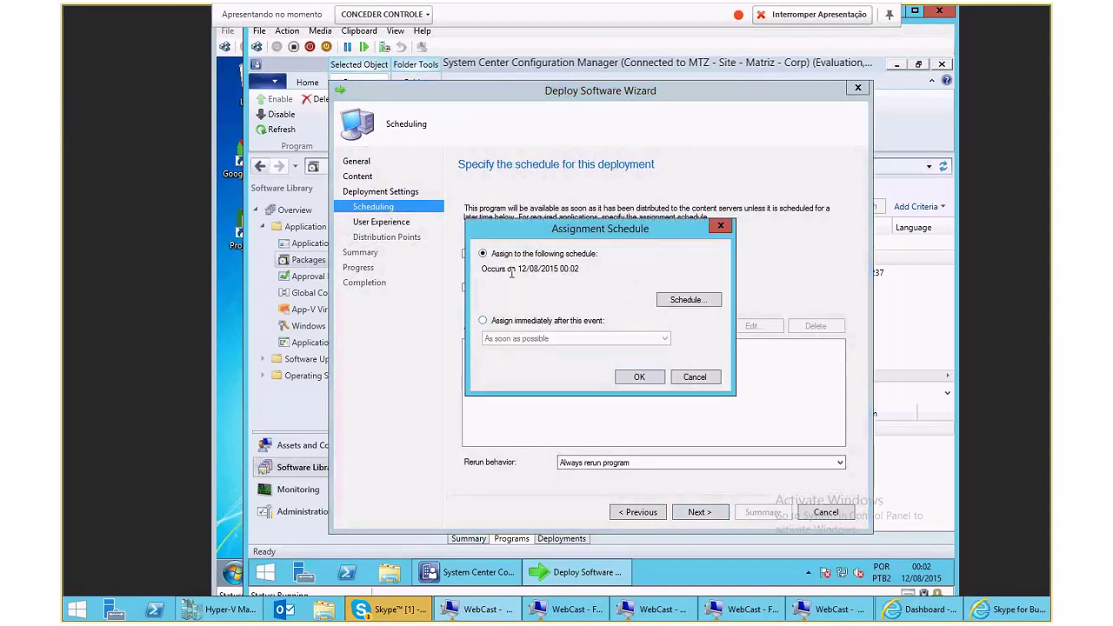
{"action": "left_click_drag", "start_coordinate": [520, 269], "coordinate": [603, 270]}
{"action": "left_click", "coordinate": [517, 322]}
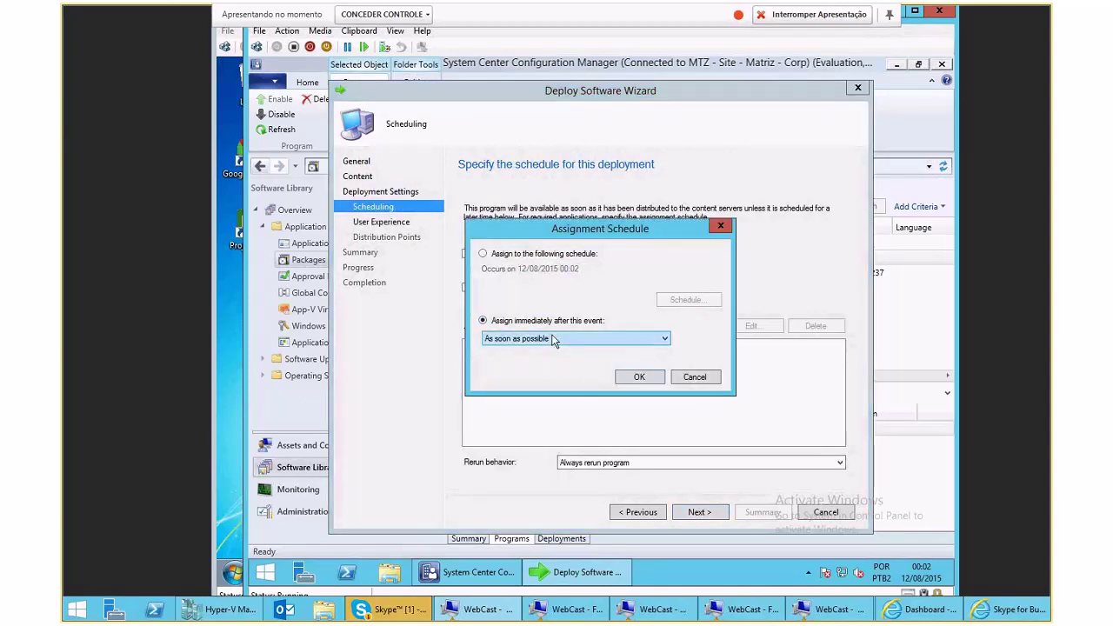
{"action": "left_click", "coordinate": [634, 376]}
{"action": "left_click", "coordinate": [699, 512]}
{"action": "left_click", "coordinate": [700, 513]}
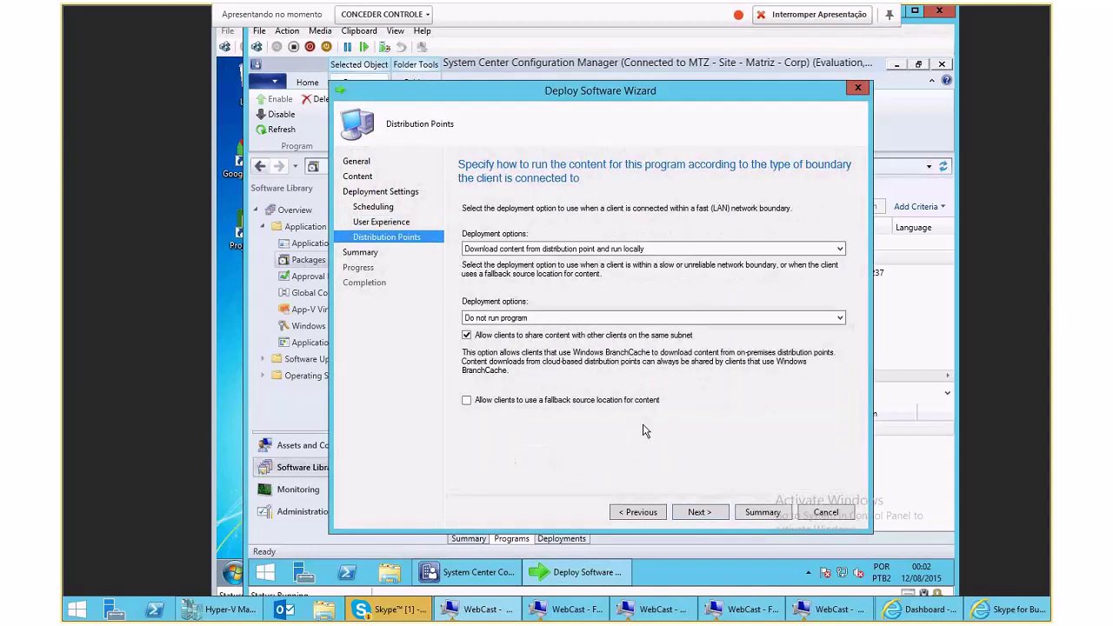
Set the slow-network deployment option to download content from the distribution point and run locally, then complete the deployment wizard
{"action": "left_click", "coordinate": [563, 319]}
{"action": "left_click", "coordinate": [563, 339]}
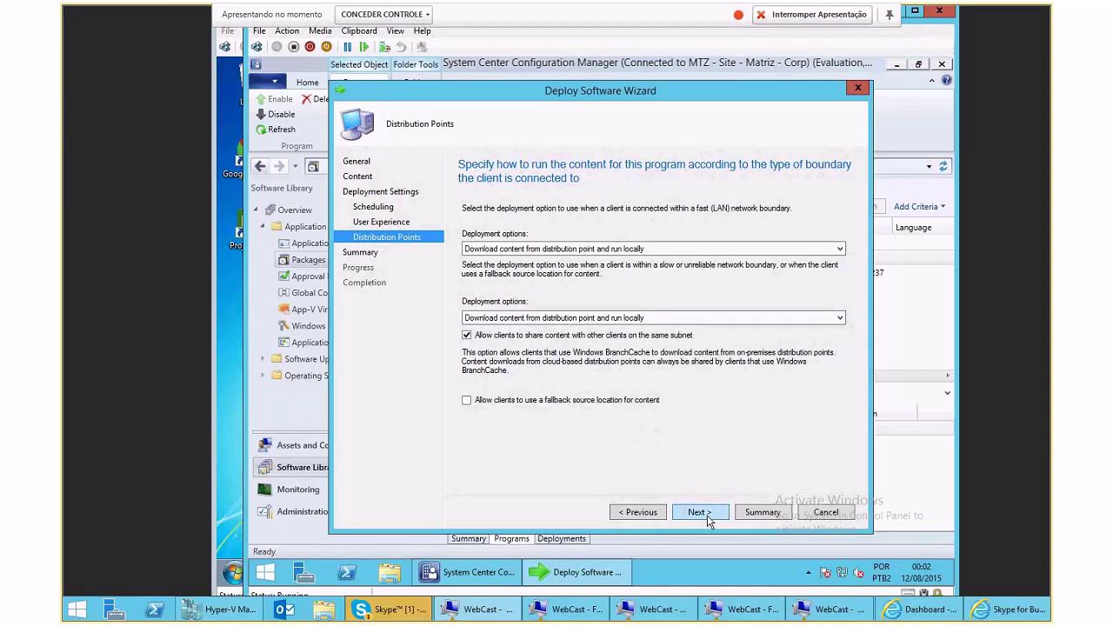
{"action": "left_click", "coordinate": [699, 512]}
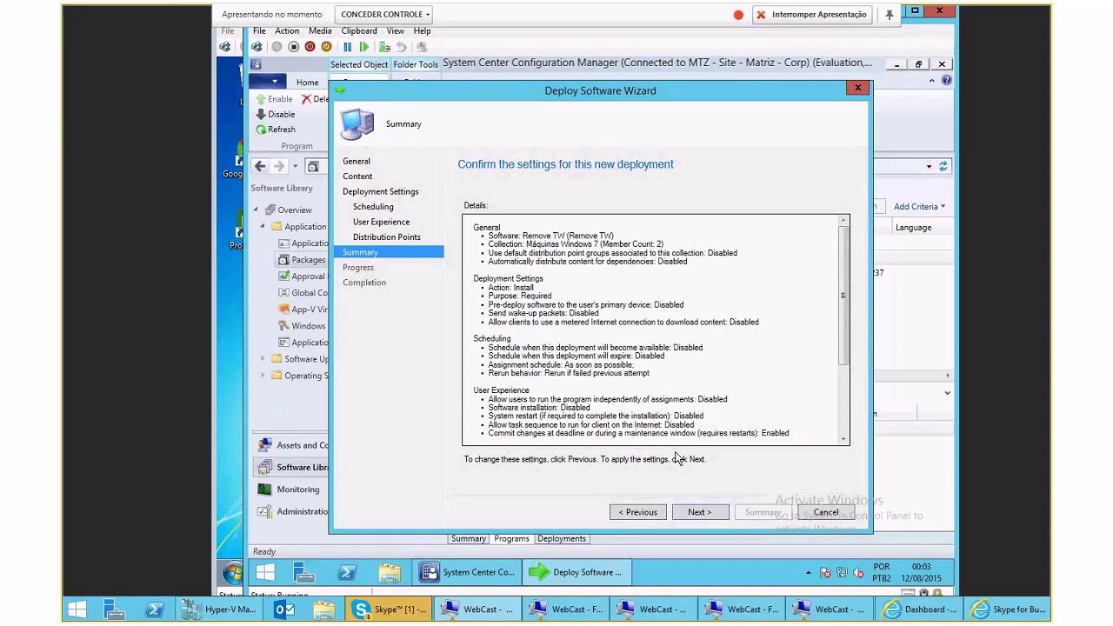
{"action": "left_click", "coordinate": [700, 513]}
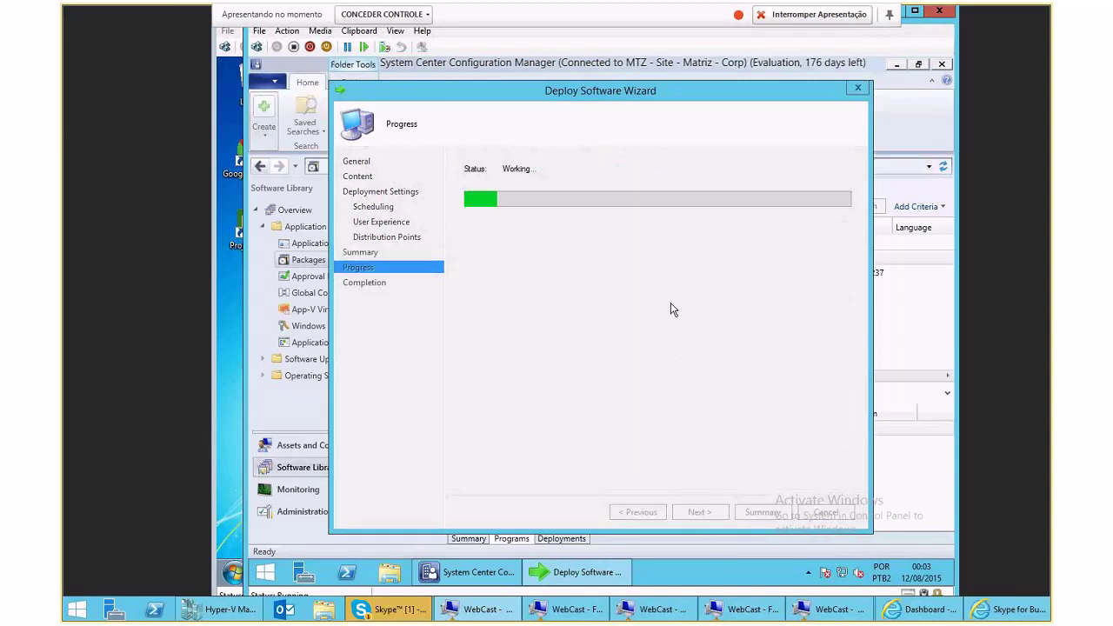
{"action": "left_click", "coordinate": [826, 513]}
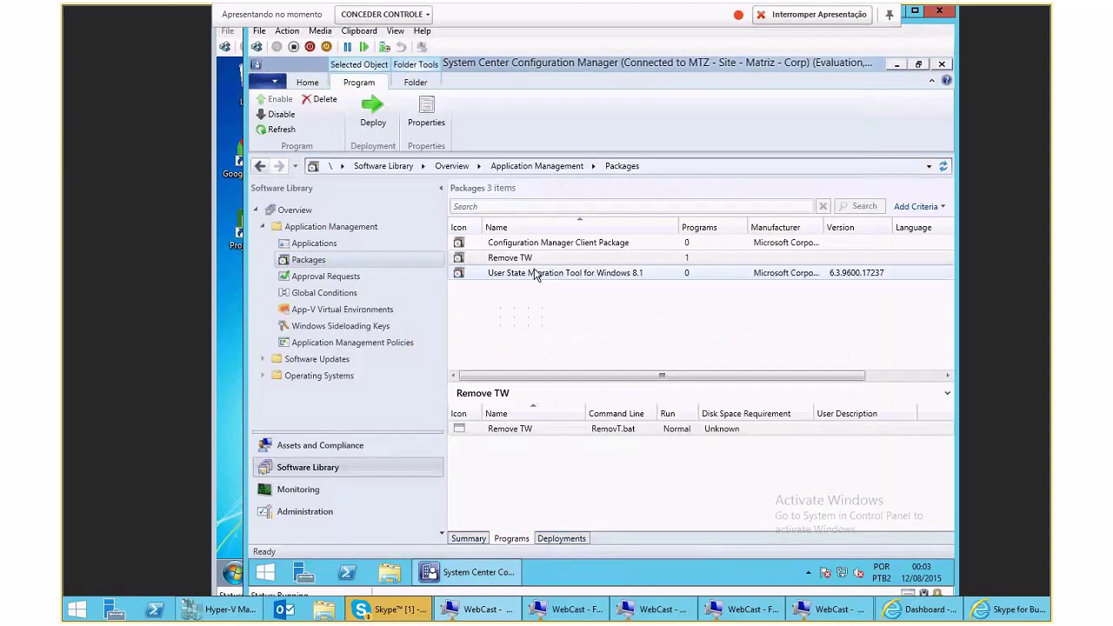
Check the content status of the Remove TW package, refreshing it and examining the successful and in-progress distributions
{"action": "left_click", "coordinate": [537, 275]}
{"action": "left_click", "coordinate": [510, 259]}
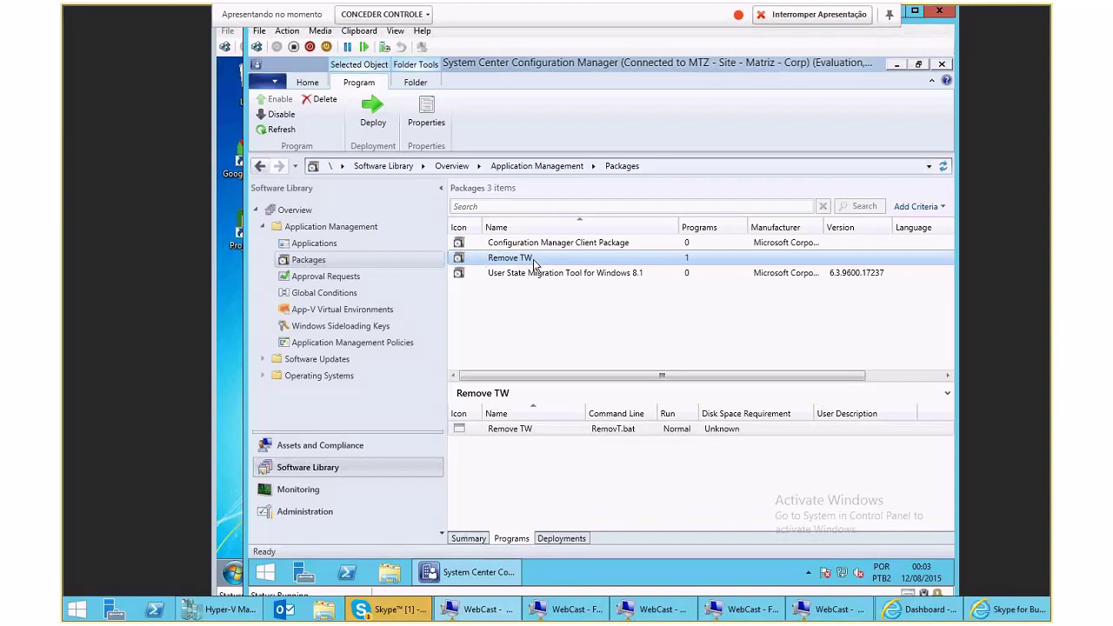
{"action": "left_click", "coordinate": [468, 539]}
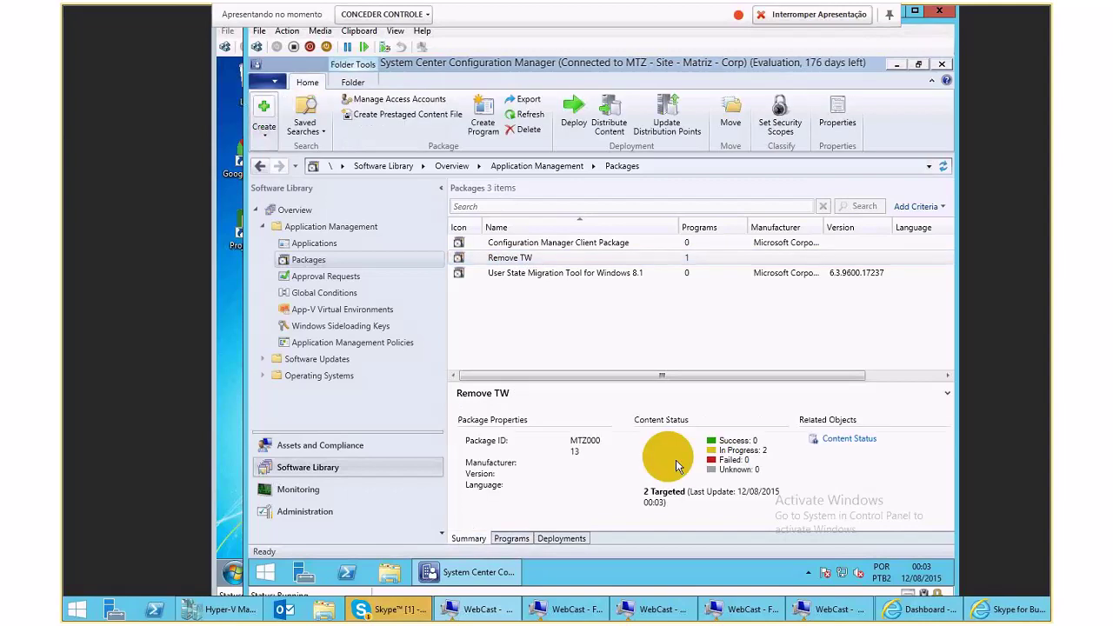
{"action": "left_click", "coordinate": [848, 440]}
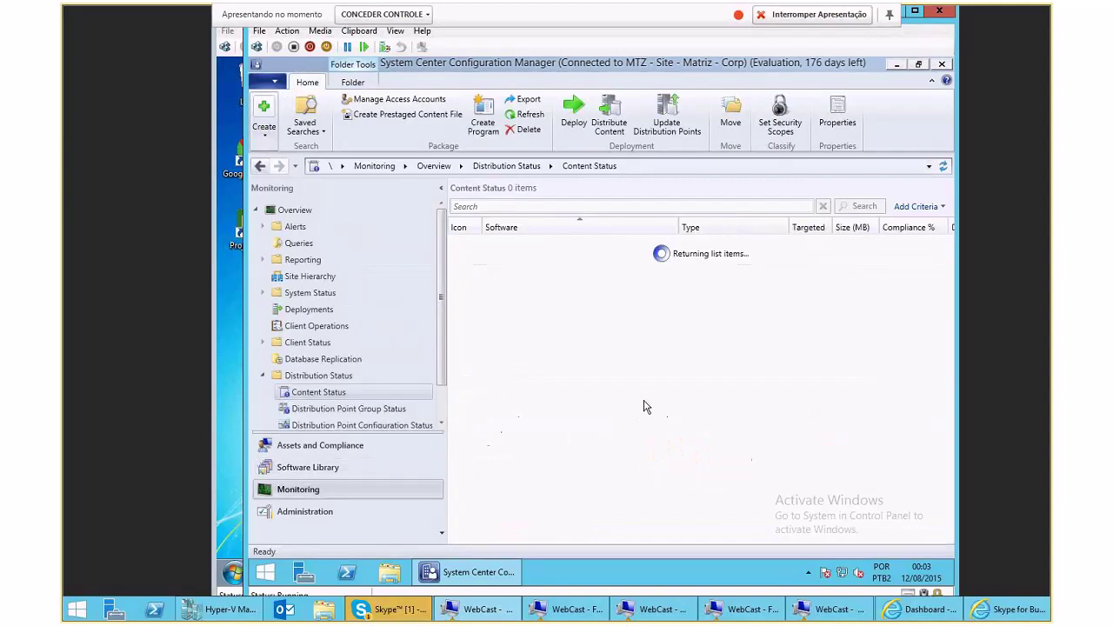
{"action": "left_click", "coordinate": [522, 362]}
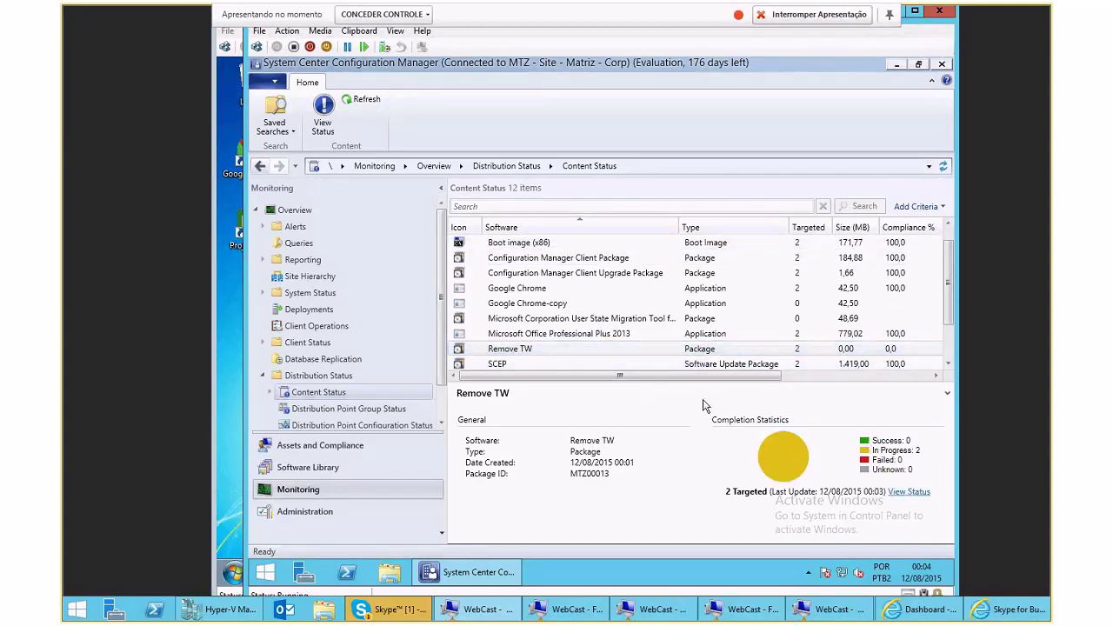
{"action": "double_click", "coordinate": [683, 349]}
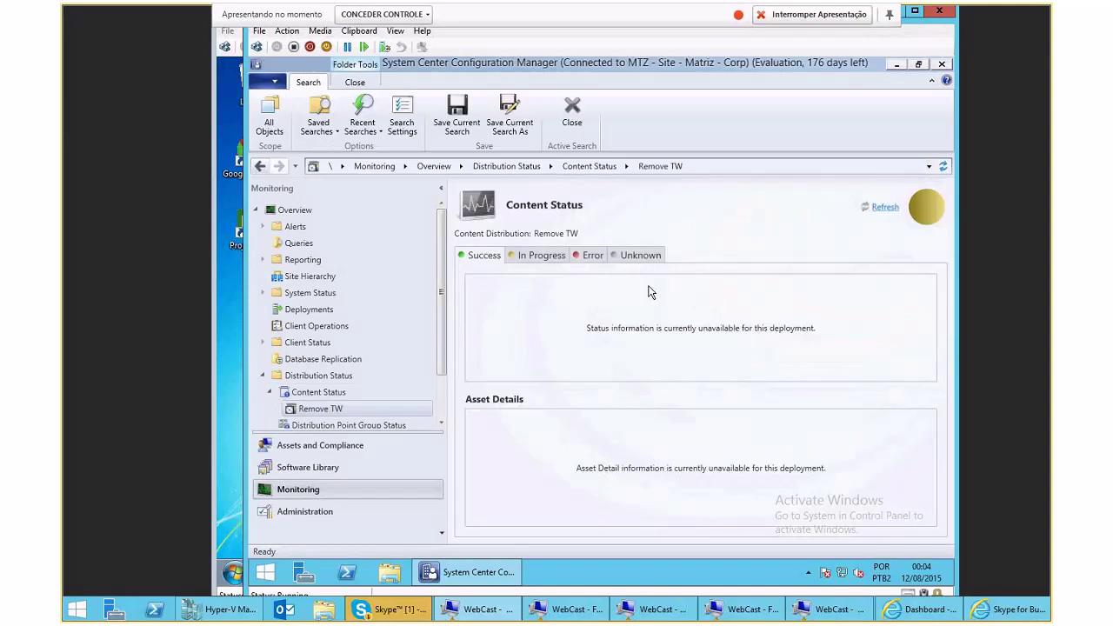
{"action": "left_click", "coordinate": [883, 210]}
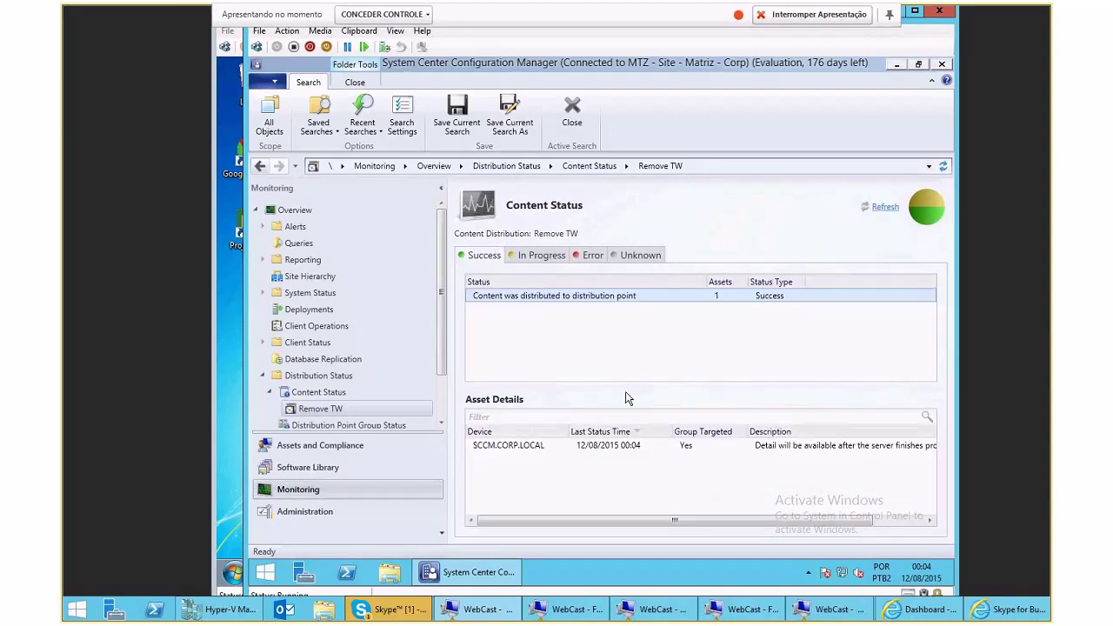
{"action": "left_click", "coordinate": [534, 255]}
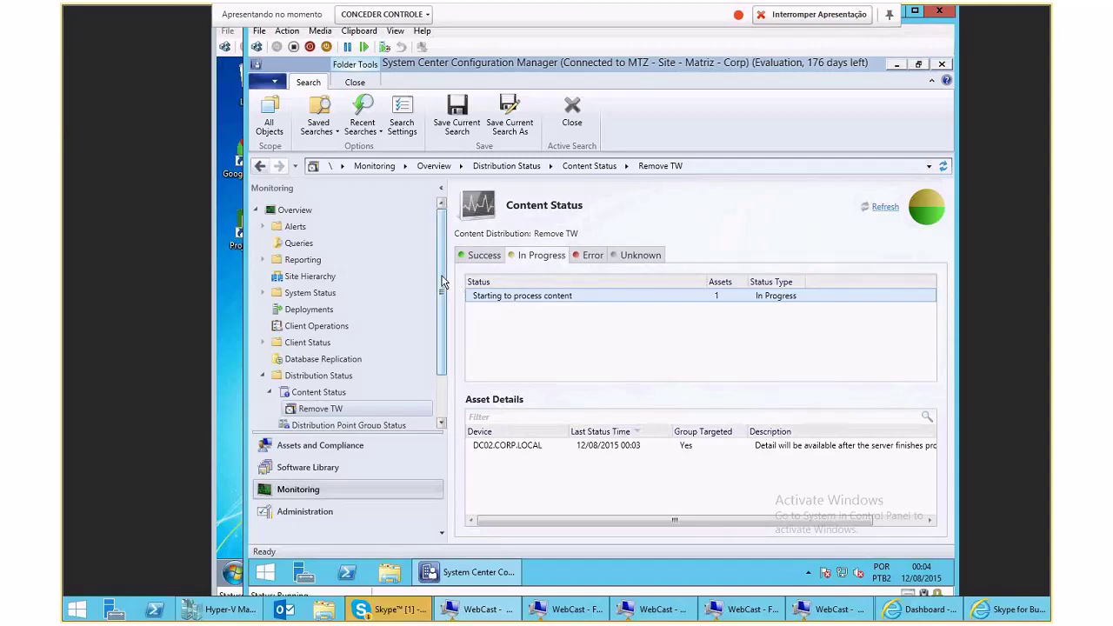
Open the properties of the DC02.CORP.LOCAL distribution point from the site administration area
{"action": "scroll", "coordinate": [442, 281], "scroll_direction": "down", "scroll_amount": 2}
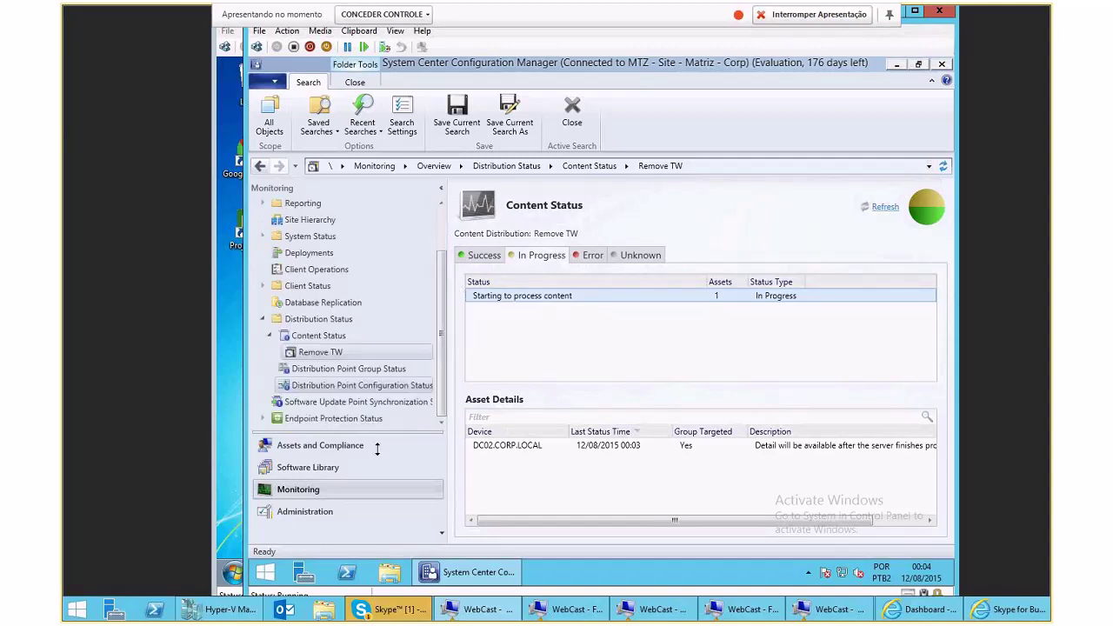
{"action": "left_click", "coordinate": [309, 513]}
{"action": "scroll", "coordinate": [441, 309], "scroll_direction": "down", "scroll_amount": 1}
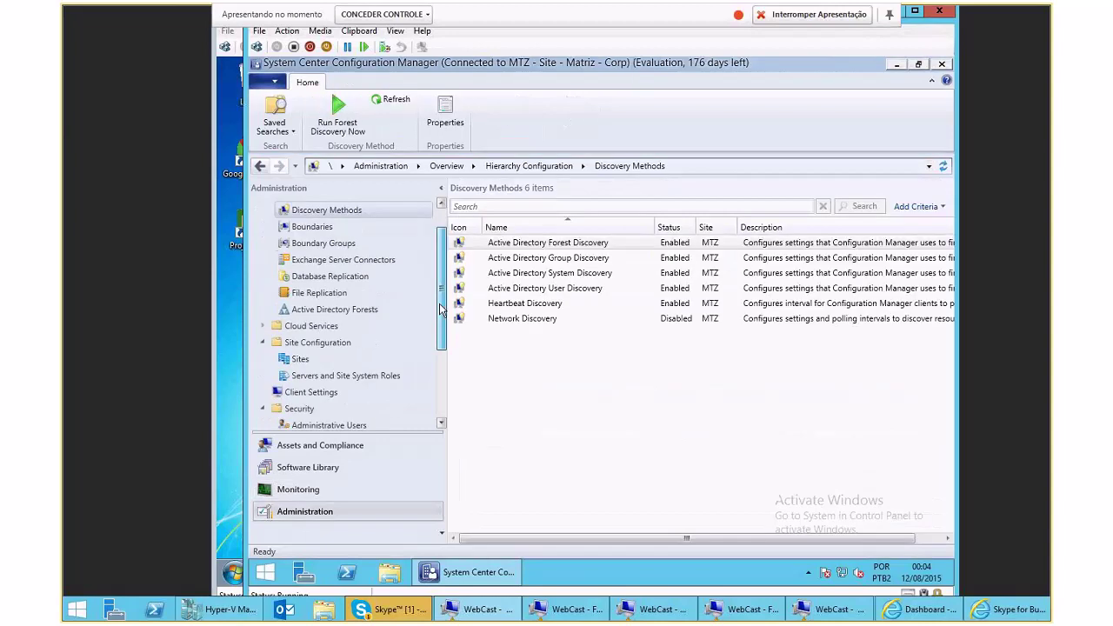
{"action": "scroll", "coordinate": [304, 394], "scroll_direction": "down", "scroll_amount": 3}
{"action": "left_click", "coordinate": [304, 393]}
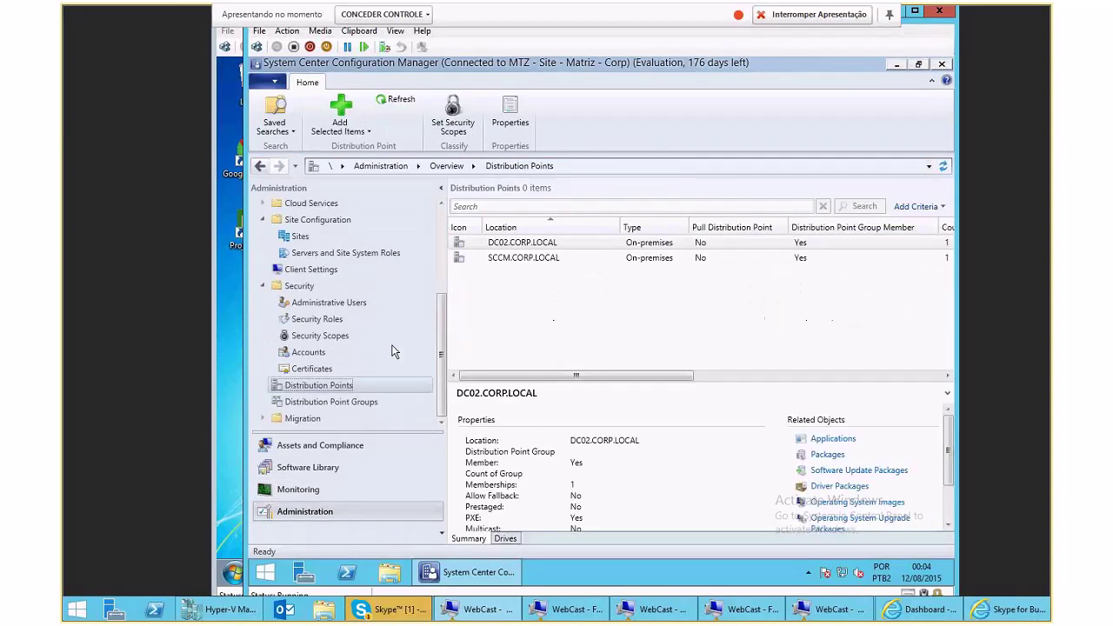
{"action": "left_click", "coordinate": [513, 246]}
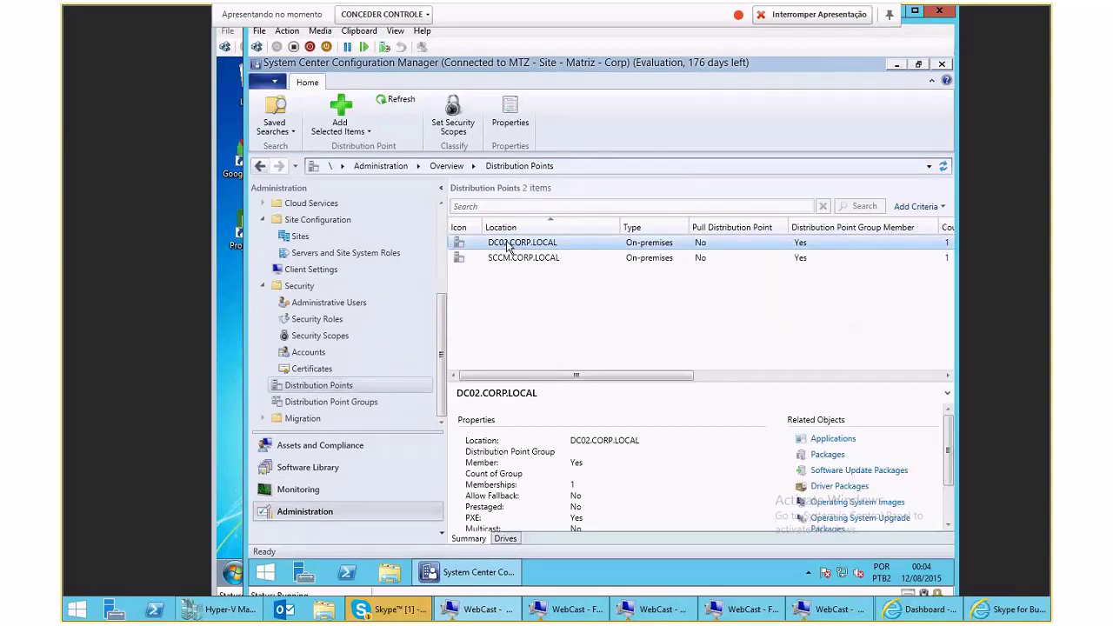
{"action": "right_click", "coordinate": [515, 244]}
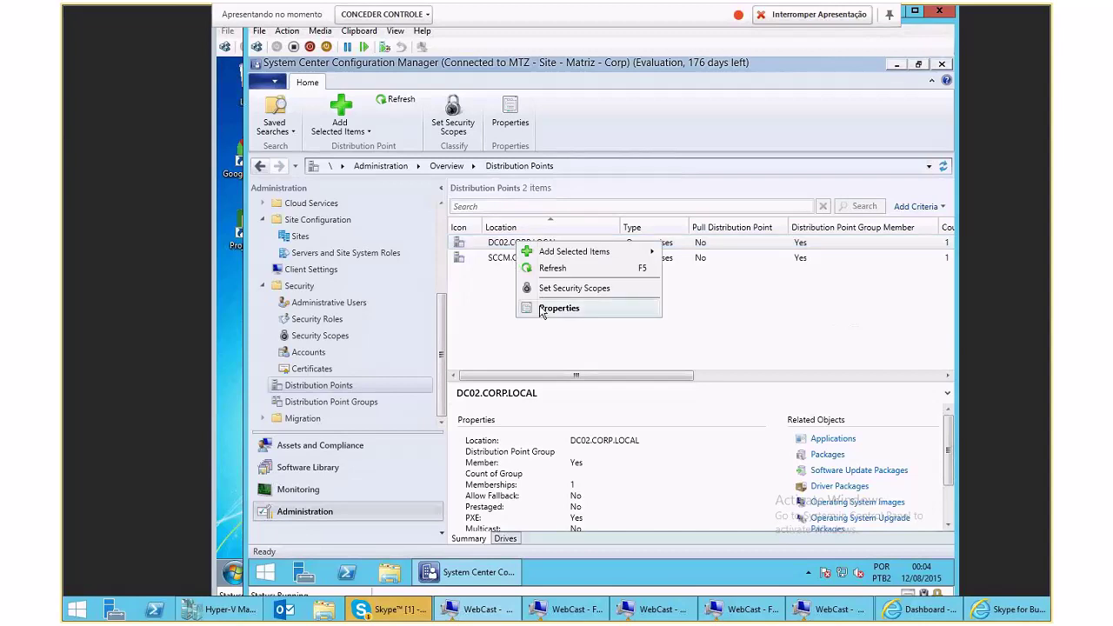
{"action": "left_click", "coordinate": [556, 309]}
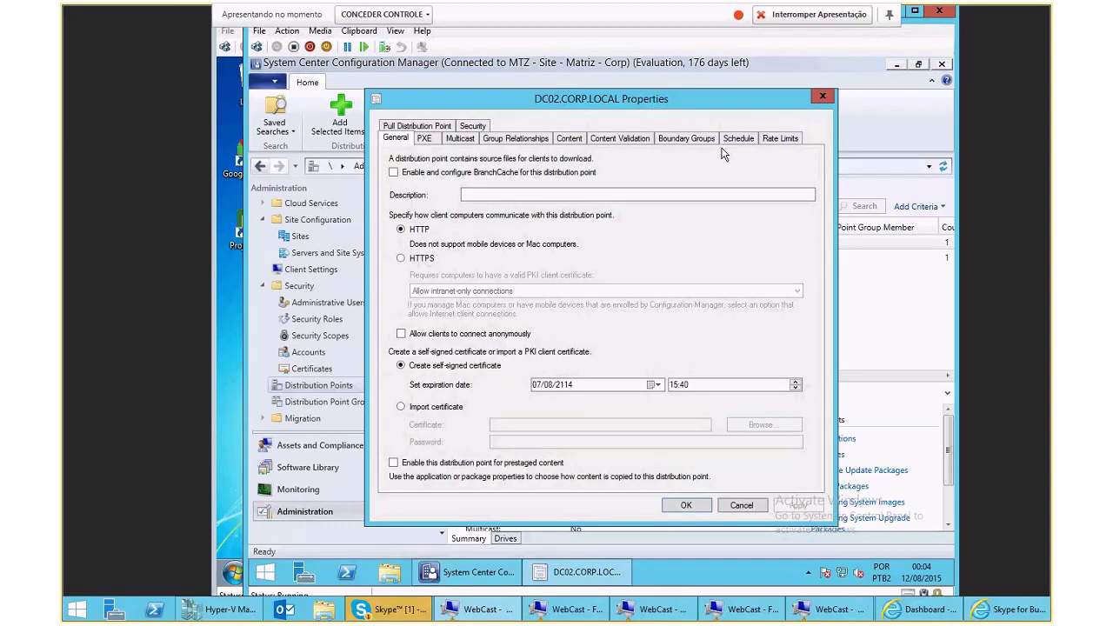
Set the DC02 distribution point's schedule availability to Closed for Monday through Friday from 6 to 20
{"action": "left_click", "coordinate": [735, 139]}
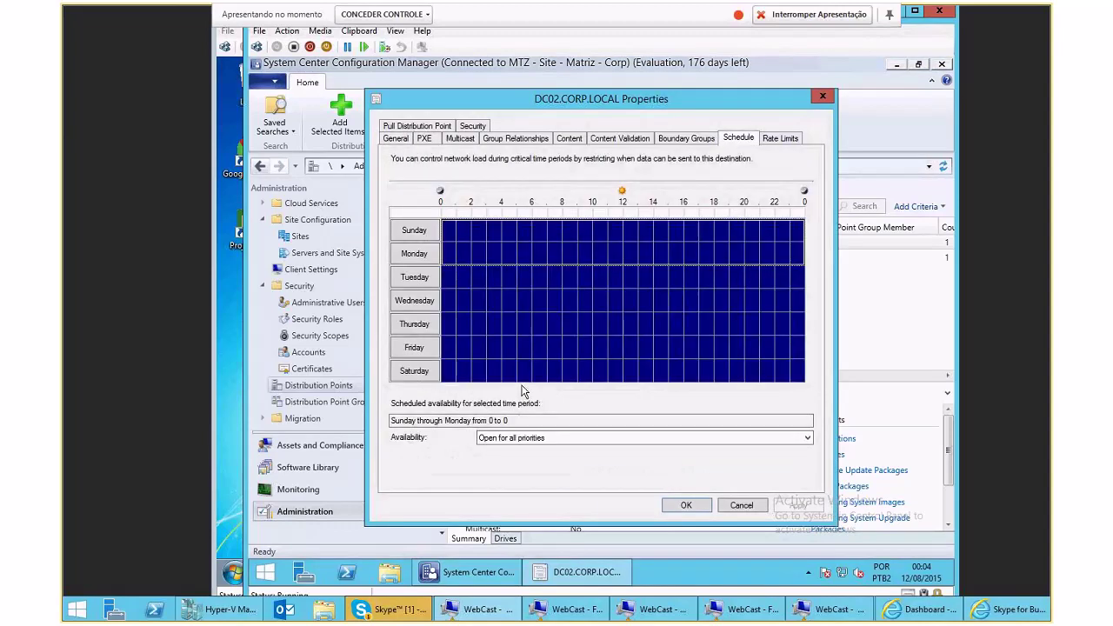
{"action": "left_click", "coordinate": [479, 253]}
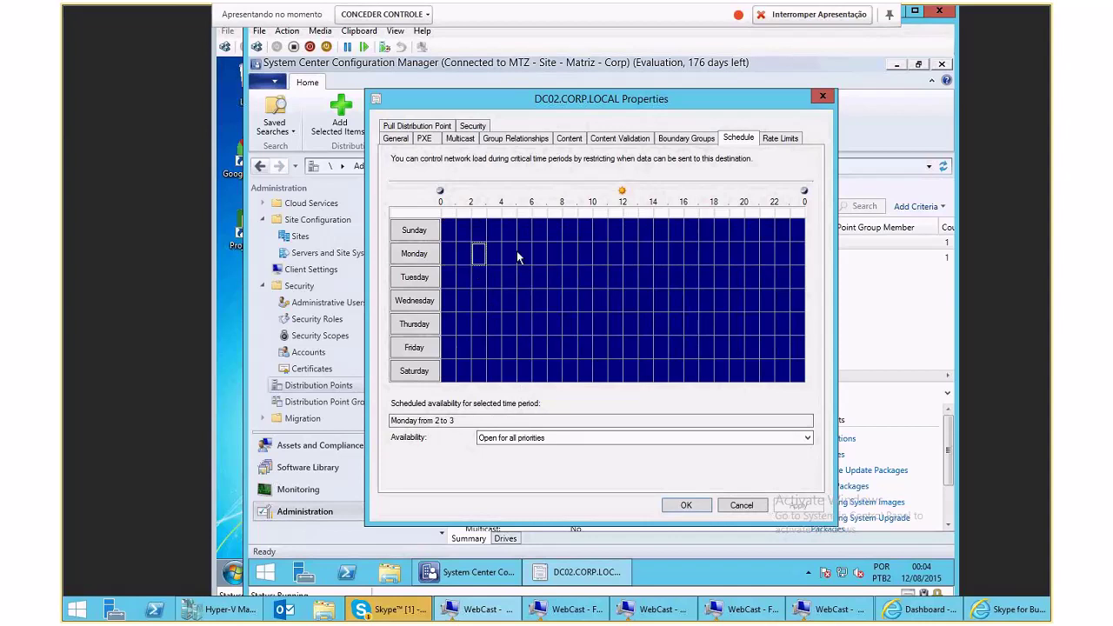
{"action": "left_click_drag", "start_coordinate": [534, 253], "coordinate": [741, 354]}
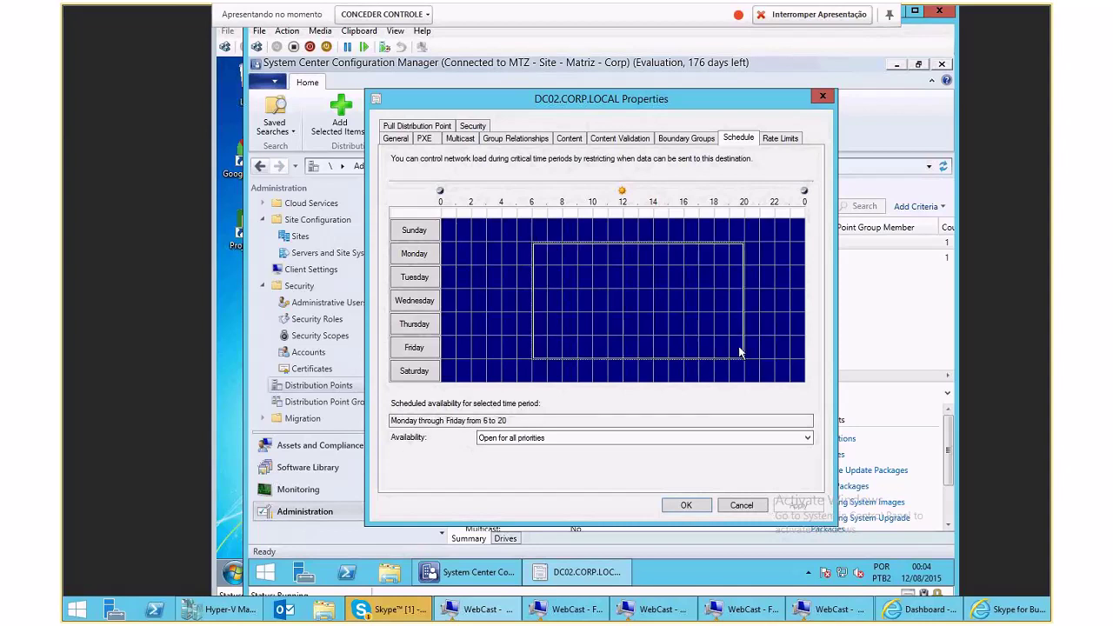
{"action": "left_click", "coordinate": [540, 439]}
{"action": "left_click", "coordinate": [509, 476]}
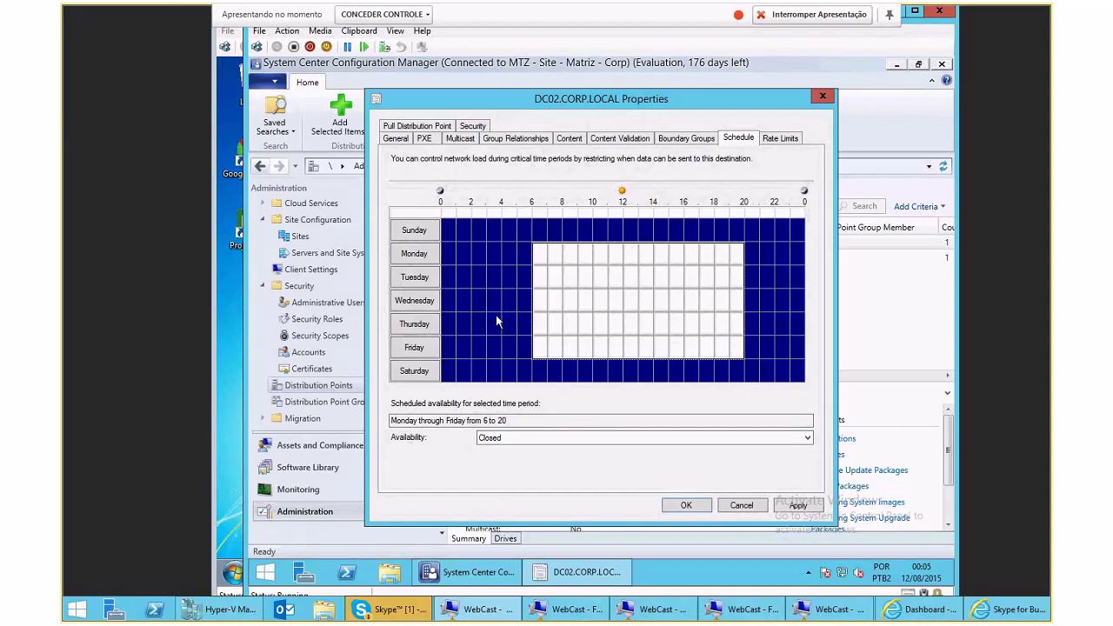
{"action": "left_click", "coordinate": [539, 253]}
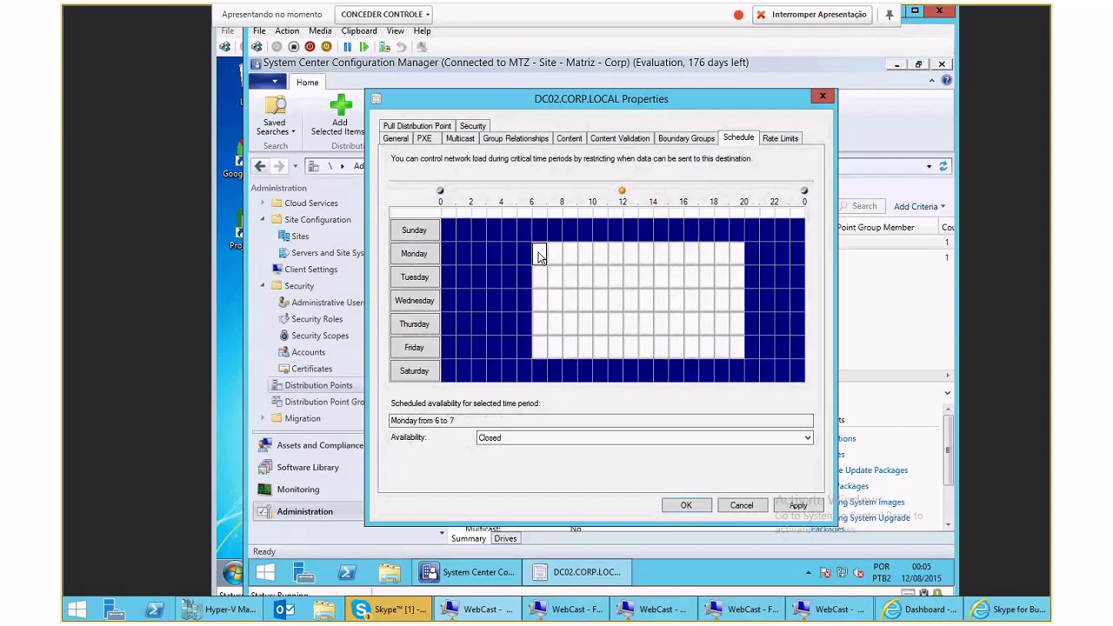
Limit the distribution point's transfer rate by hour, setting the available bandwidth to 50% for the period 0 to 10
{"action": "left_click", "coordinate": [787, 141]}
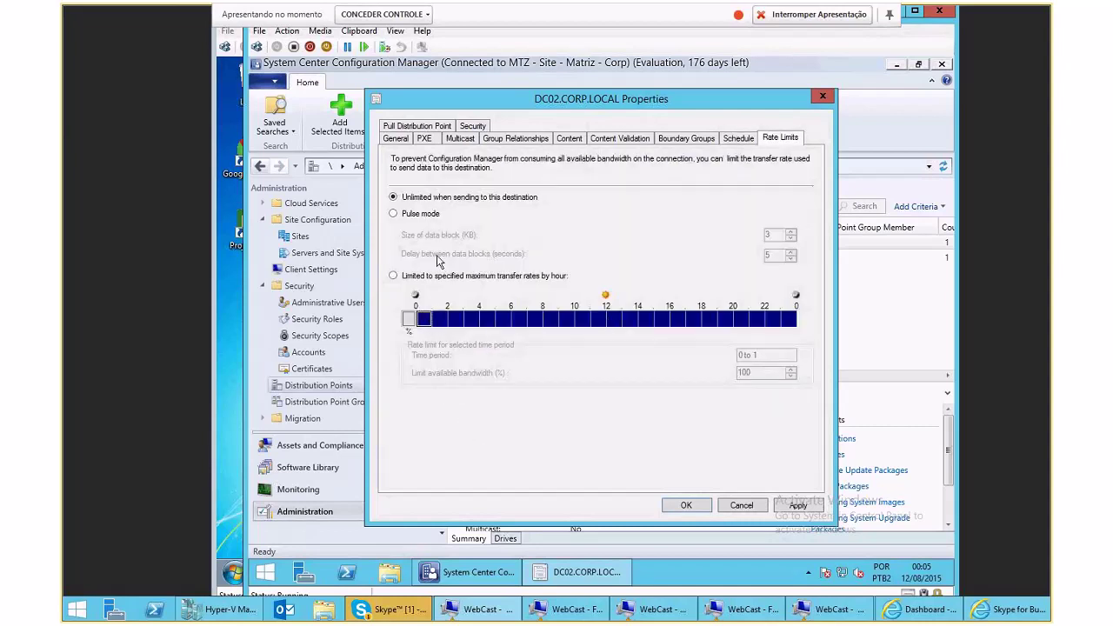
{"action": "left_click", "coordinate": [410, 213]}
{"action": "left_click", "coordinate": [418, 276]}
{"action": "left_click_drag", "start_coordinate": [423, 320], "coordinate": [571, 322]}
{"action": "type", "text": "50"}
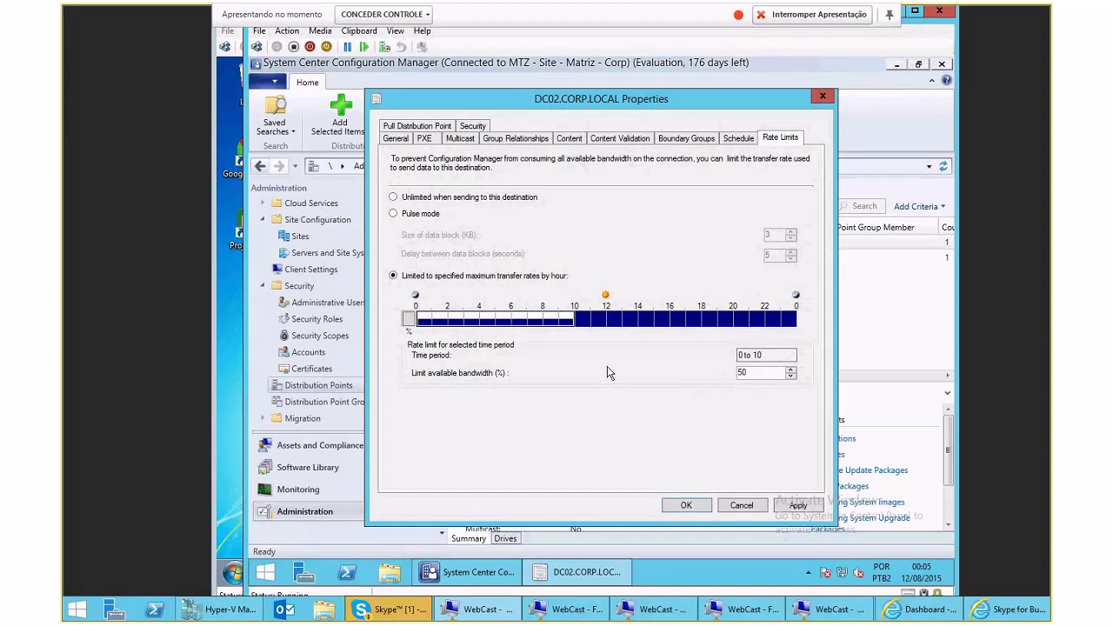
Limit the available bandwidth of the DC02 distribution point to 50% for the period 10 to 0
{"action": "left_click_drag", "start_coordinate": [574, 322], "coordinate": [798, 326]}
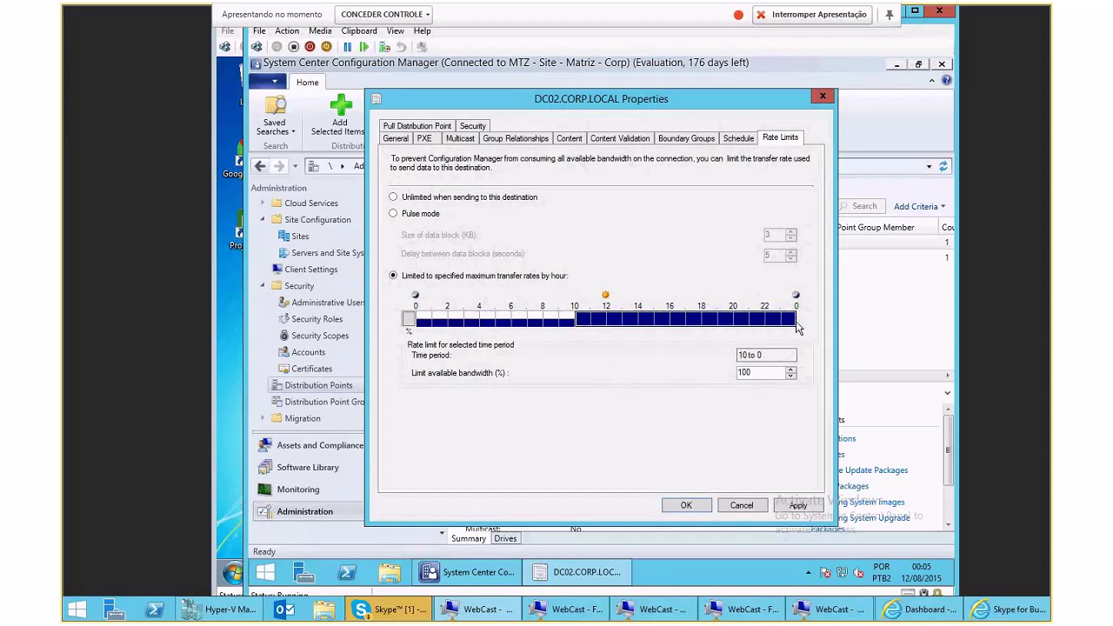
{"action": "double_click", "coordinate": [754, 372]}
{"action": "type", "text": "50"}
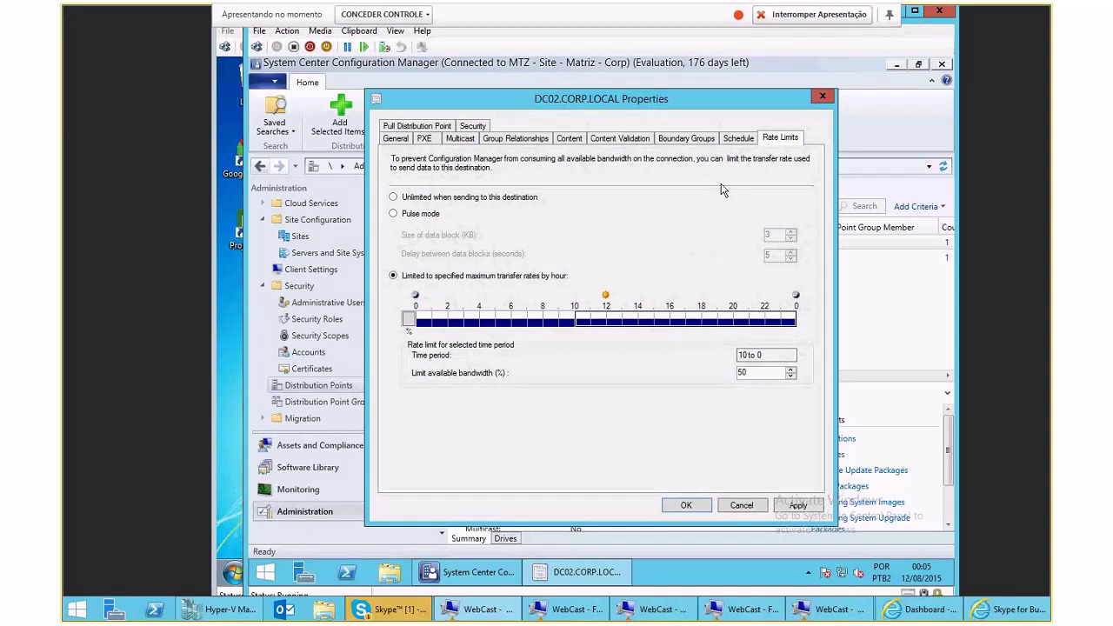
Review the Monday through Friday 6 to 20 schedule block and the hourly rate limits across the whole day
{"action": "left_click", "coordinate": [738, 137]}
{"action": "left_click_drag", "start_coordinate": [535, 248], "coordinate": [736, 359]}
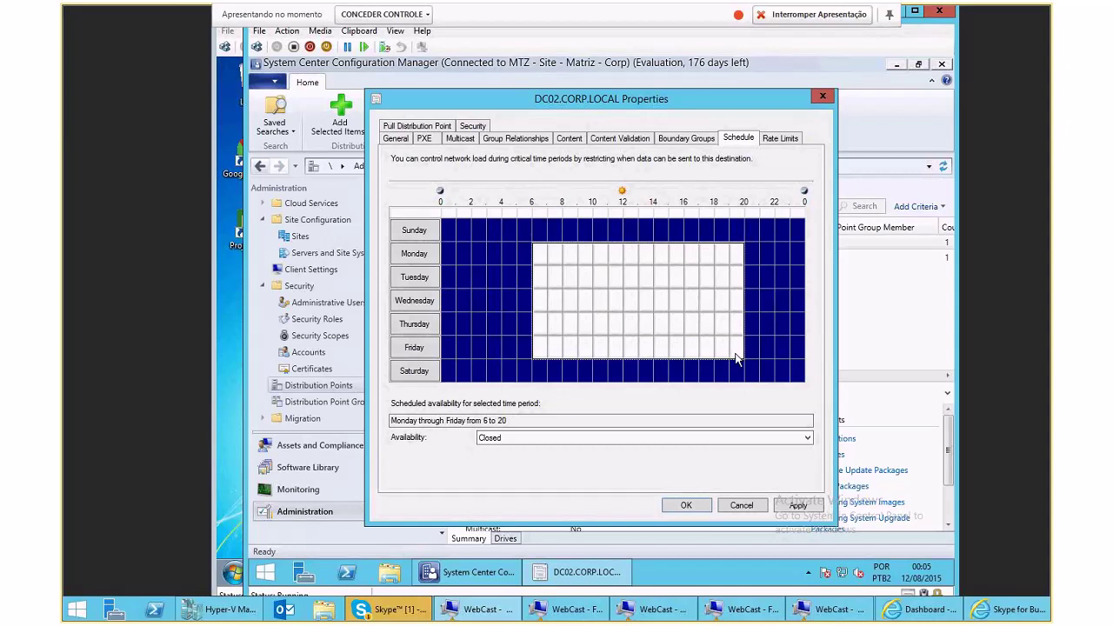
{"action": "left_click", "coordinate": [772, 138]}
{"action": "left_click_drag", "start_coordinate": [423, 322], "coordinate": [789, 322]}
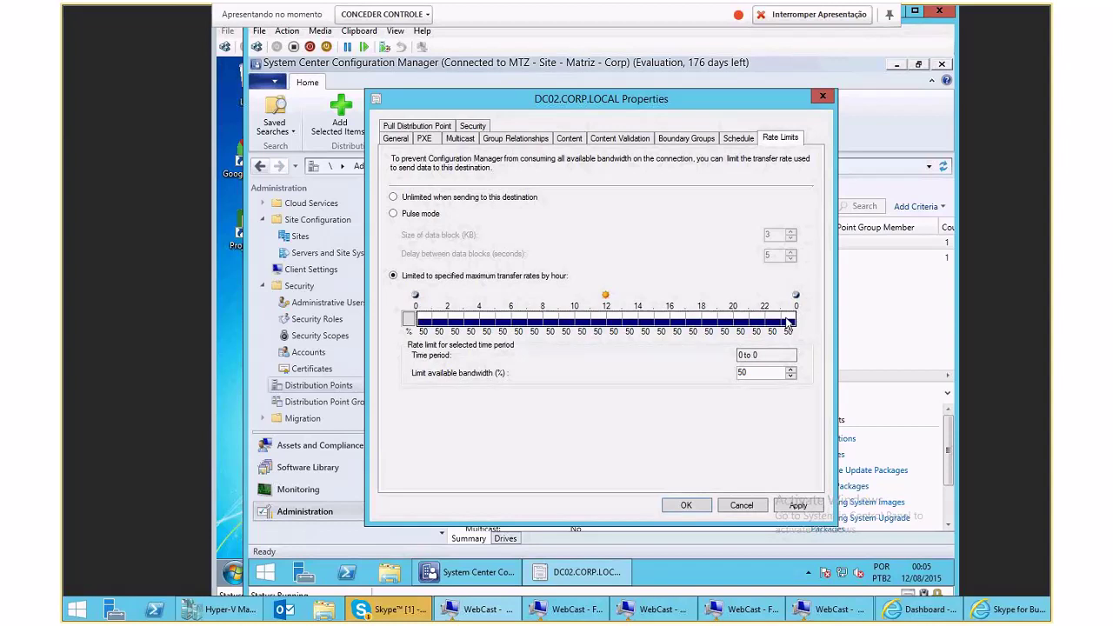
Set availability for Monday through Friday from 6 to 20 to Open for all priorities, and save the DC02 properties with an unlimited transfer rate
{"action": "left_click", "coordinate": [737, 138]}
{"action": "left_click", "coordinate": [539, 253]}
{"action": "left_click_drag", "start_coordinate": [659, 315], "coordinate": [738, 352]}
{"action": "left_click", "coordinate": [557, 437]}
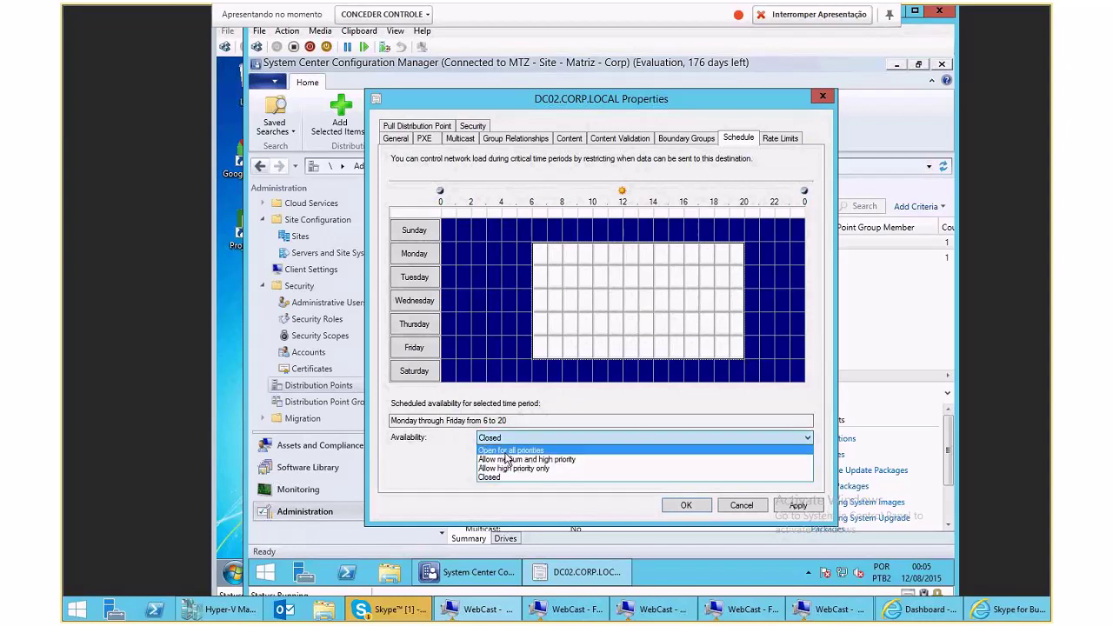
{"action": "left_click", "coordinate": [556, 448]}
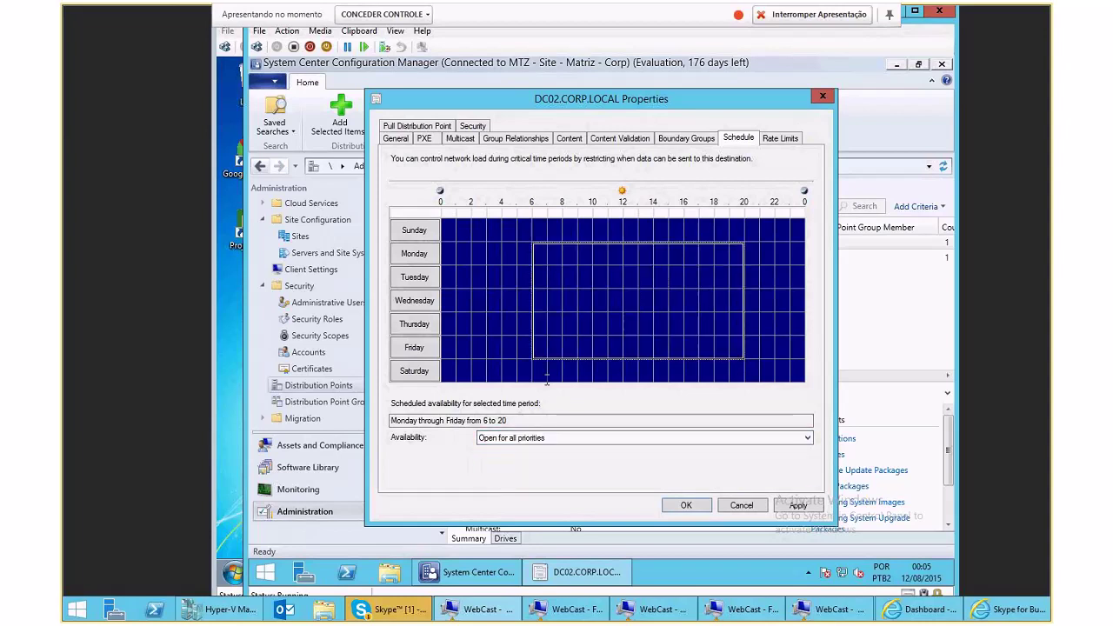
{"action": "left_click", "coordinate": [778, 141]}
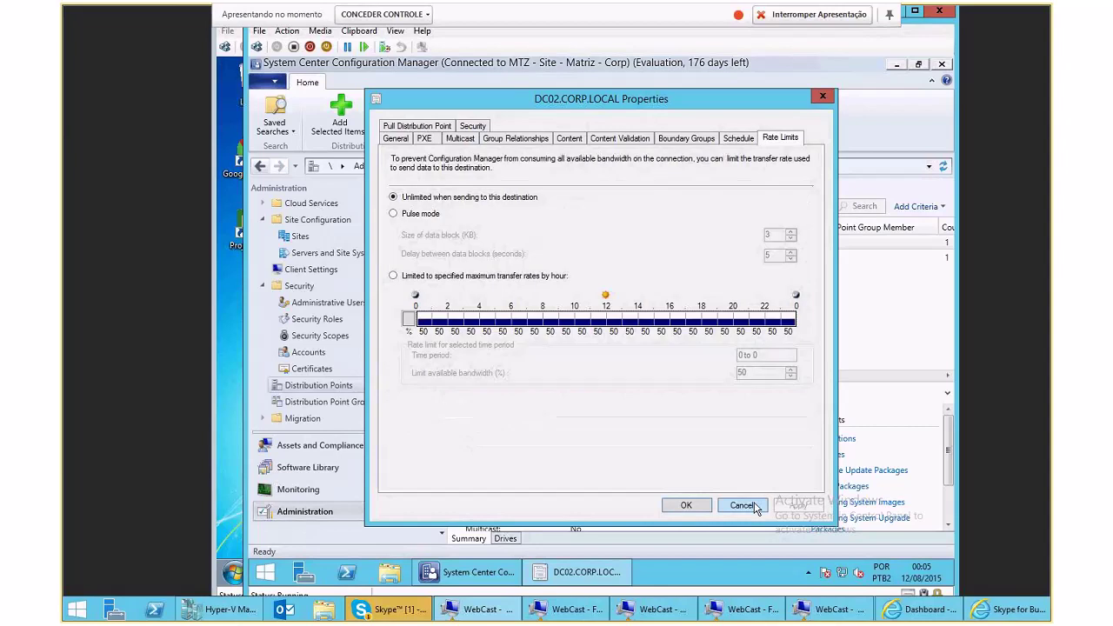
{"action": "left_click", "coordinate": [686, 506]}
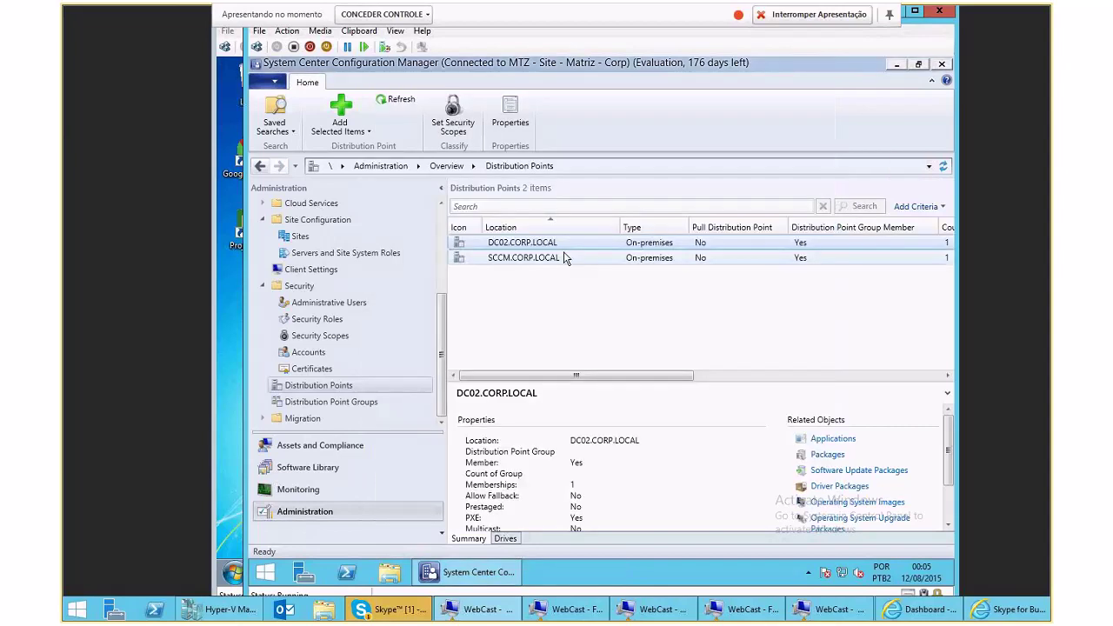
Check the content status summary of the Remove TW package in the Software Library
{"action": "left_click", "coordinate": [311, 447]}
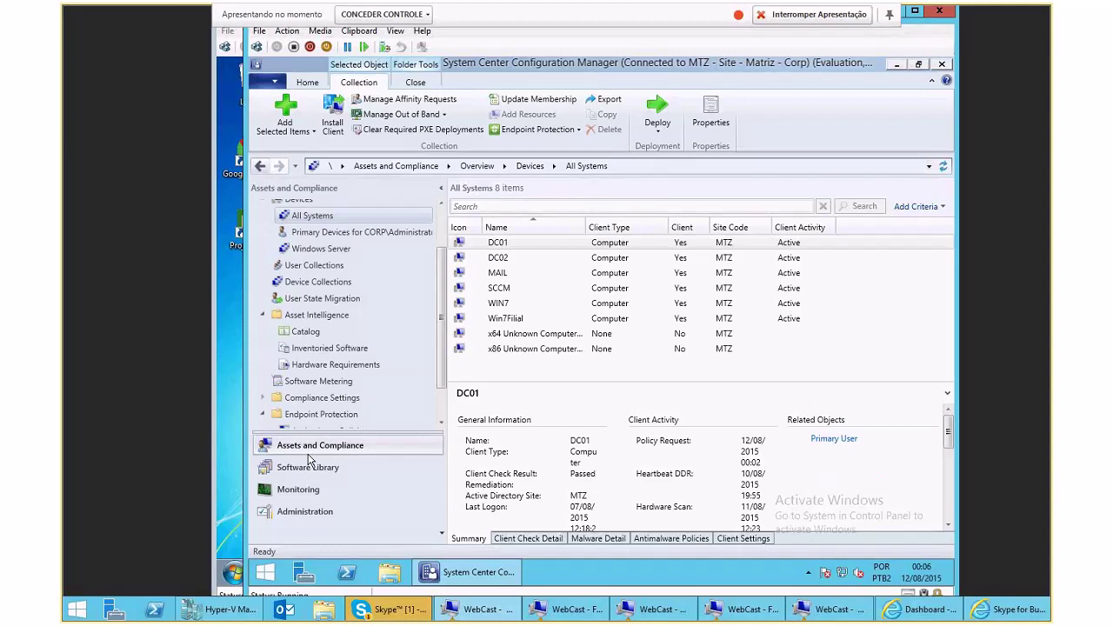
{"action": "left_click_drag", "start_coordinate": [441, 300], "coordinate": [441, 258]}
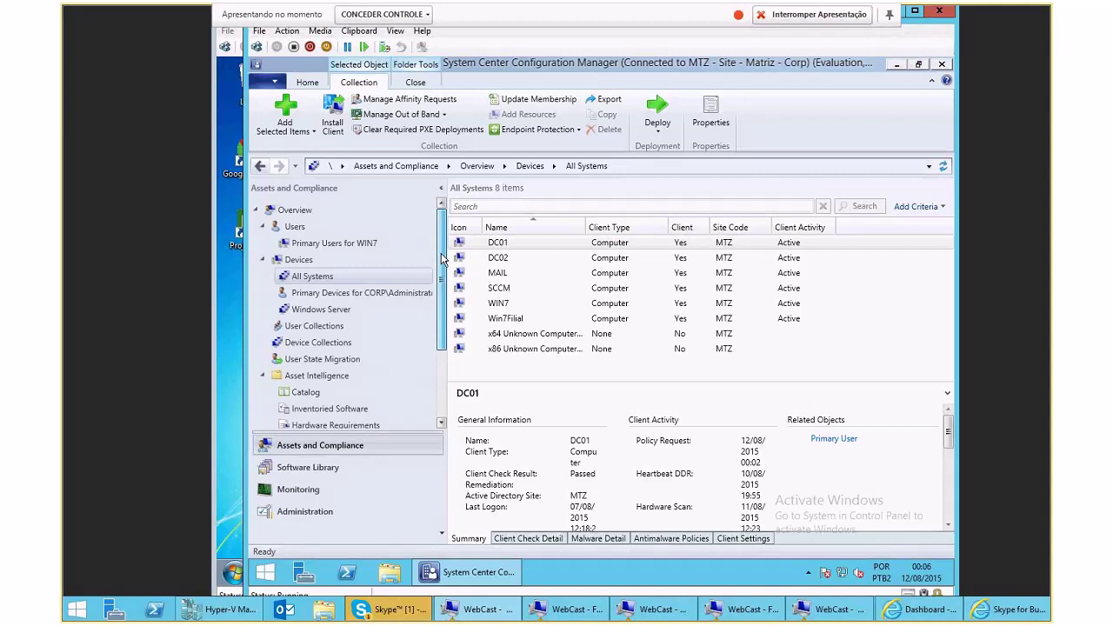
{"action": "left_click", "coordinate": [294, 474]}
{"action": "key", "text": "Up"}
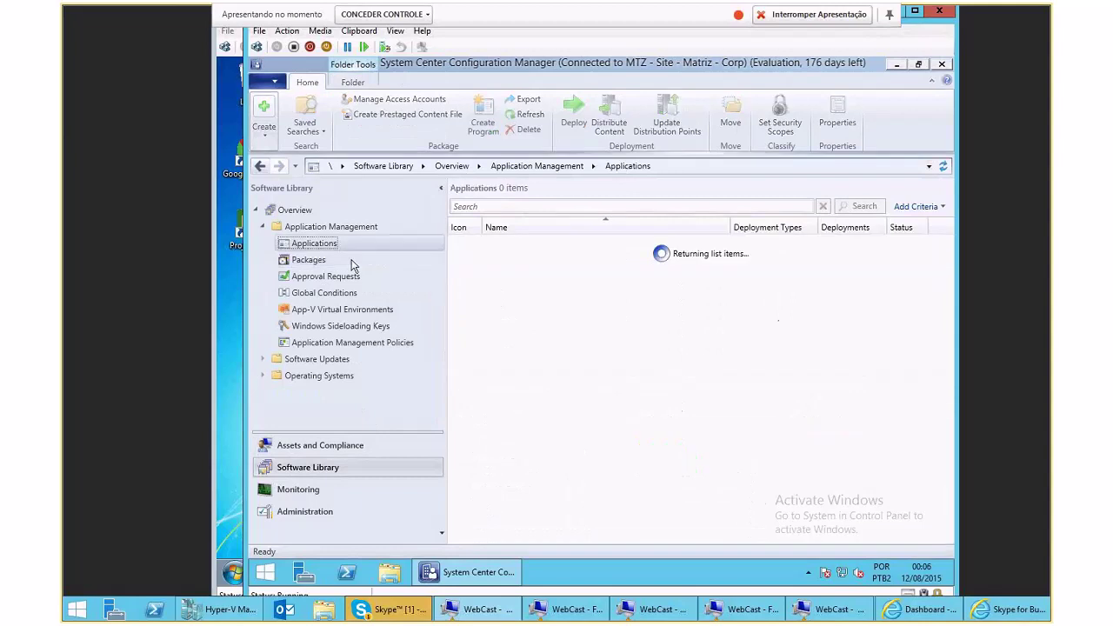
{"action": "key", "text": "Down"}
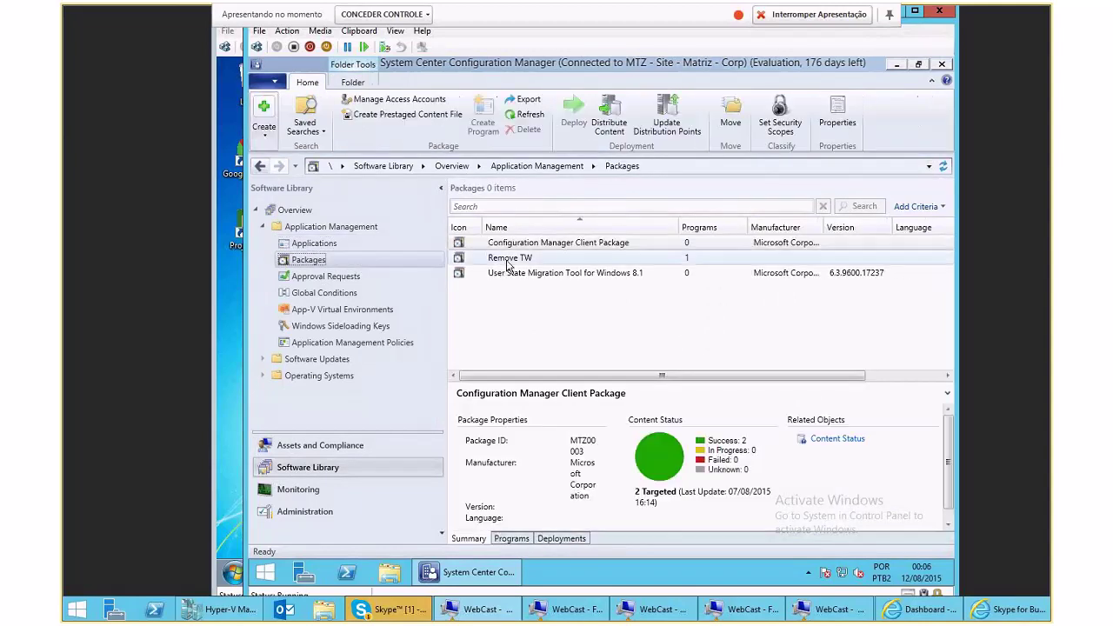
{"action": "left_click", "coordinate": [509, 262]}
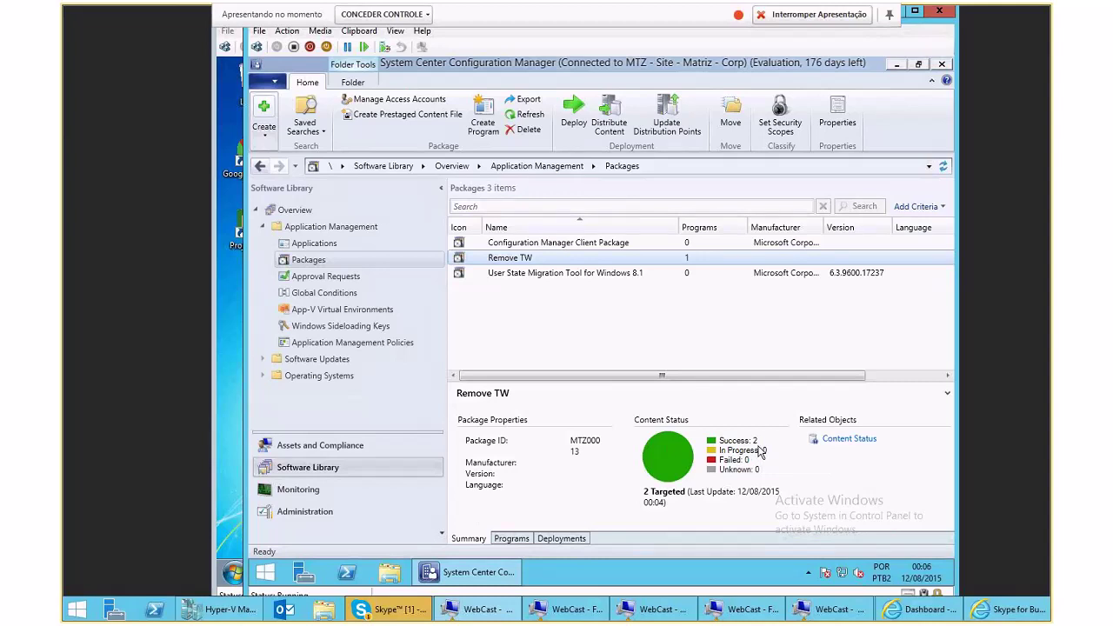
{"action": "mouse_move", "coordinate": [750, 455]}
Switch to the Windows 7 virtual machine and check its installed programs for TeamViewer
{"action": "key", "text": "alt+Tab"}
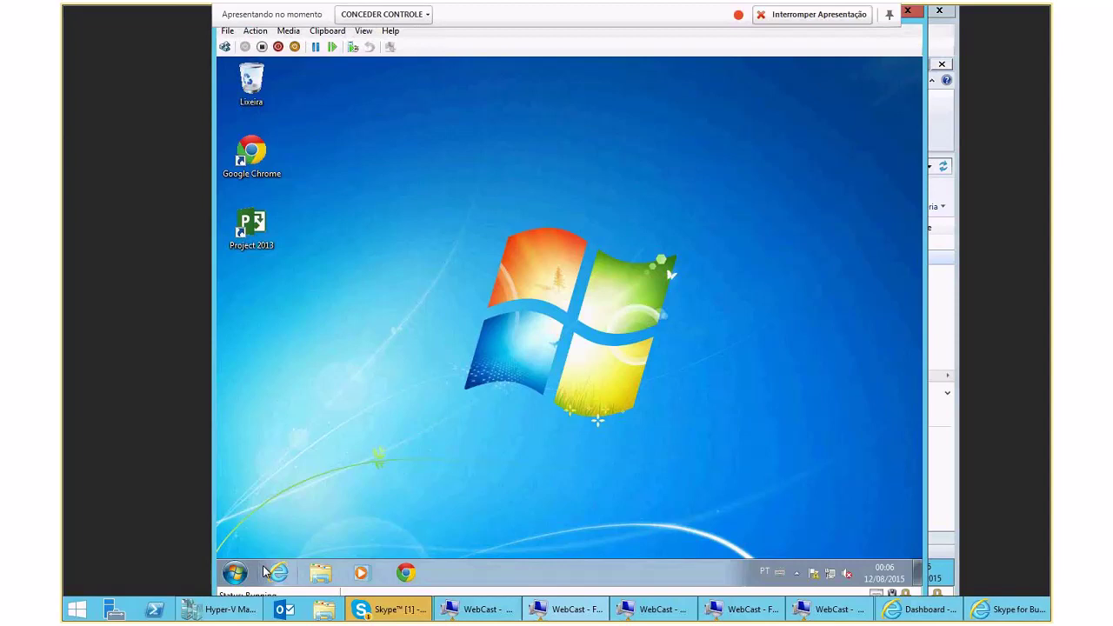
{"action": "left_click", "coordinate": [232, 572]}
{"action": "left_click", "coordinate": [279, 512]}
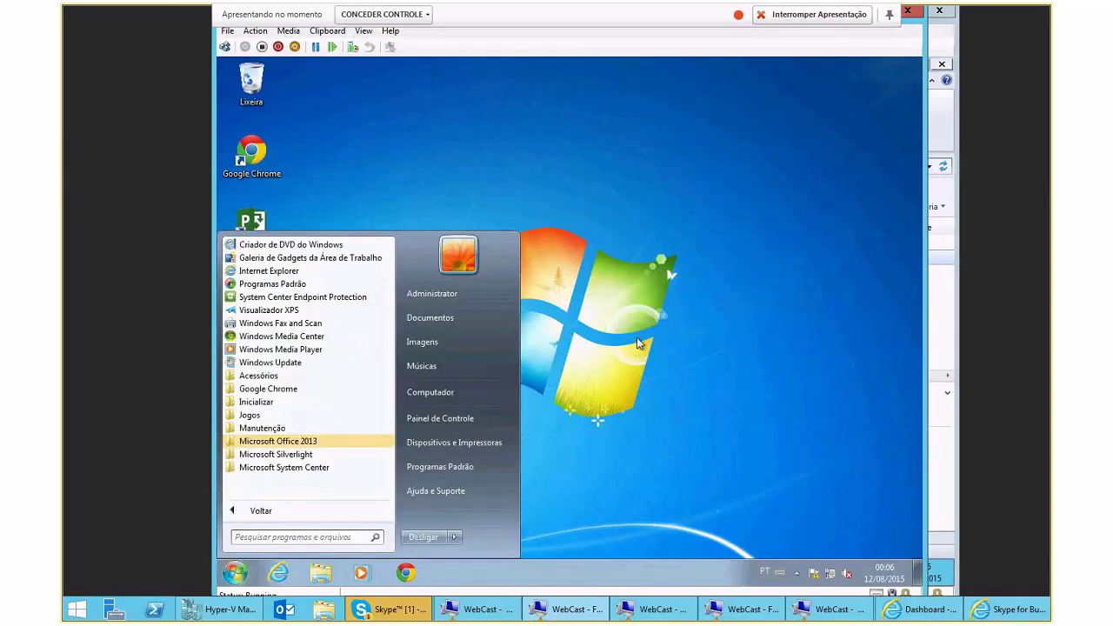
{"action": "key", "text": "Escape"}
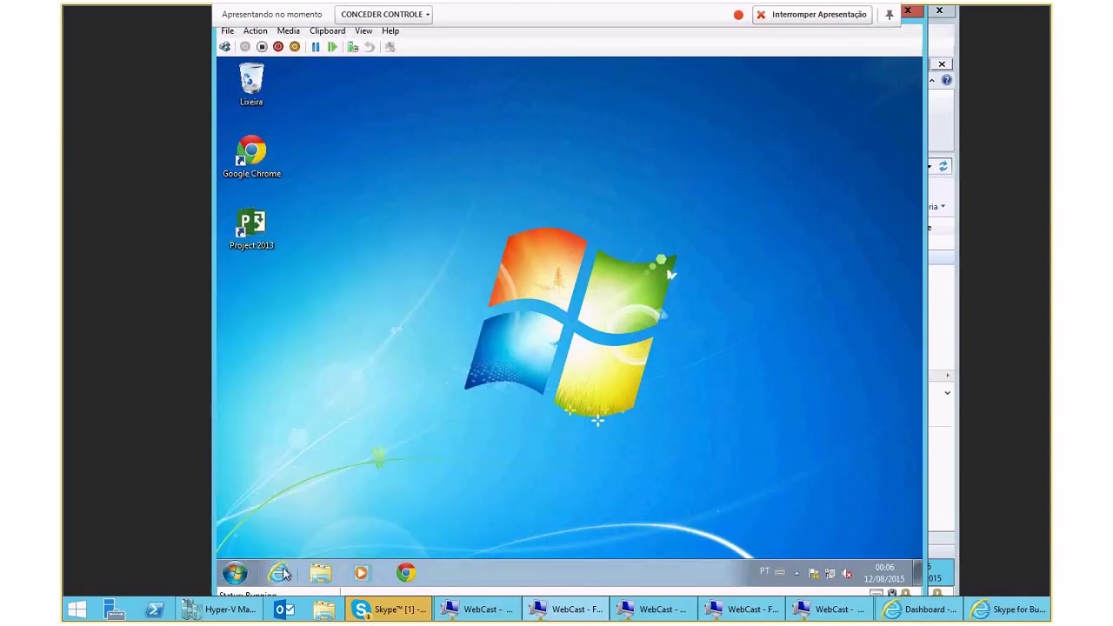
Search the web for teamviewer in Chrome and download the free full version from the TeamViewer site
{"action": "left_click", "coordinate": [406, 572]}
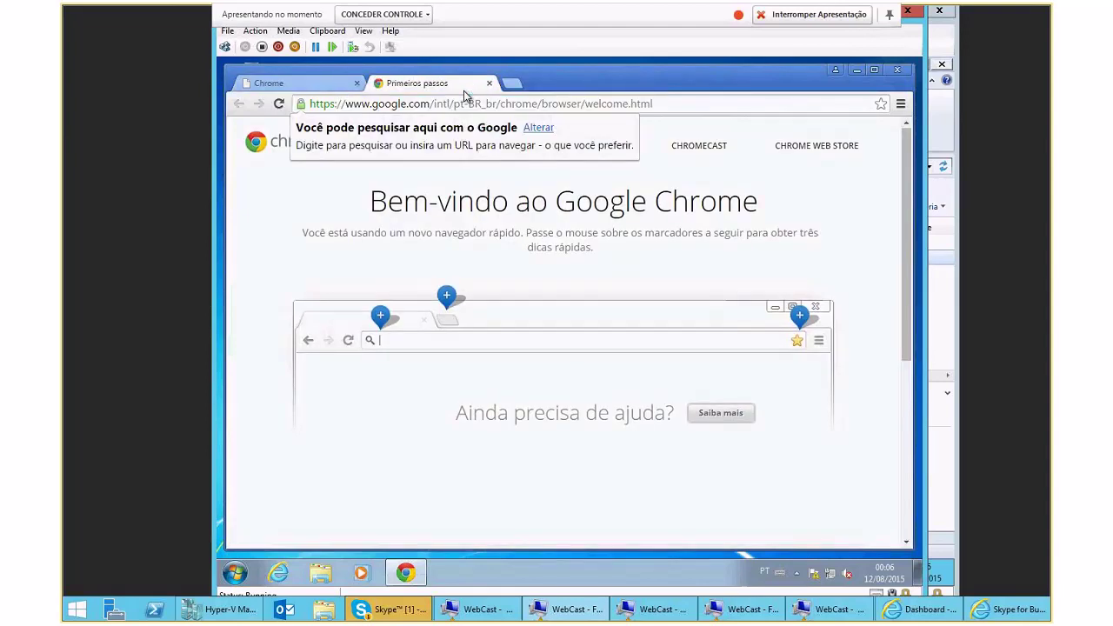
{"action": "left_click", "coordinate": [464, 91]}
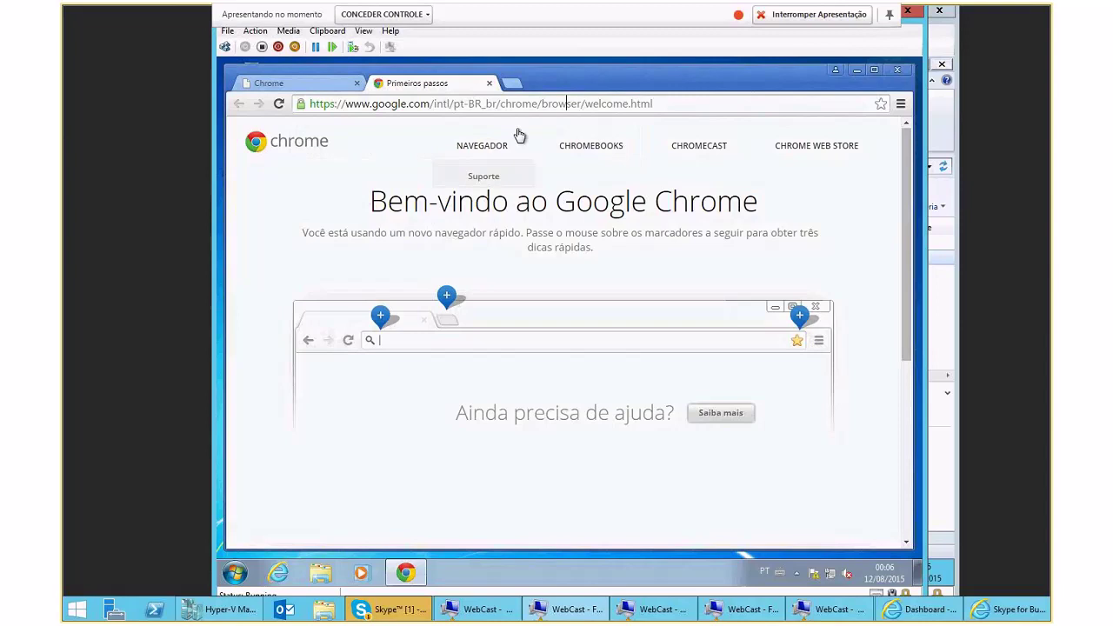
{"action": "triple_click", "coordinate": [563, 103]}
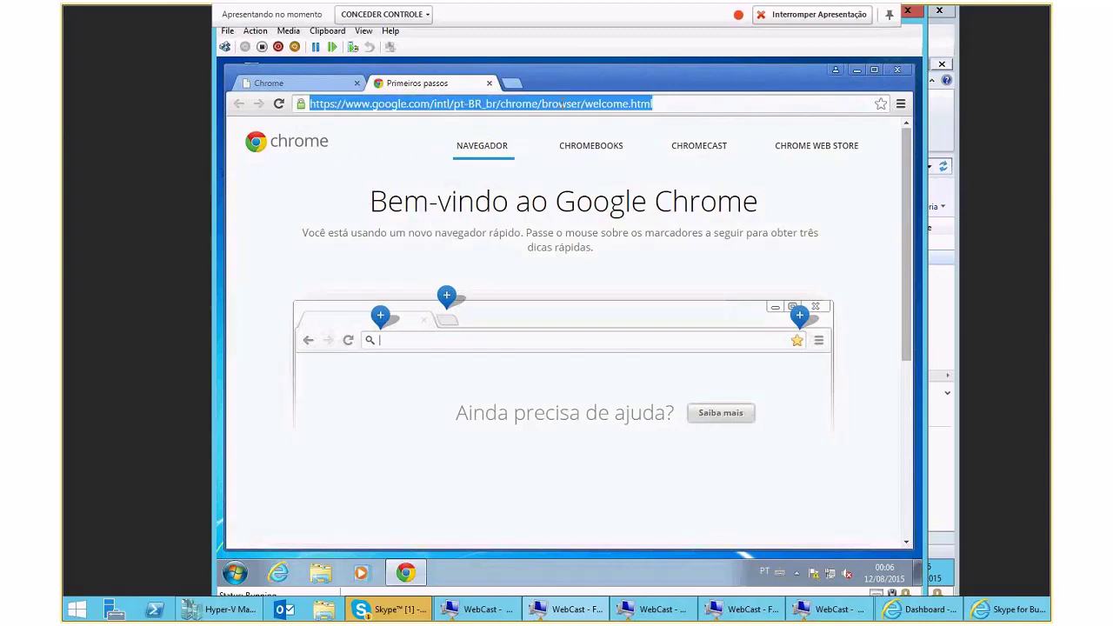
{"action": "type", "text": "team"}
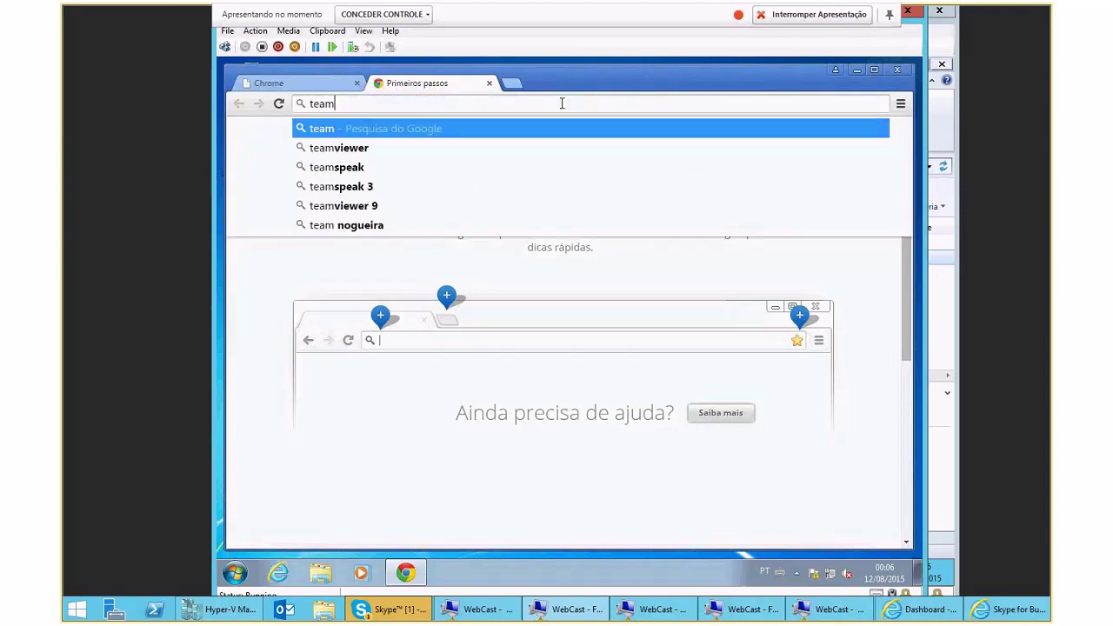
{"action": "key", "text": "Down"}
{"action": "key", "text": "Return"}
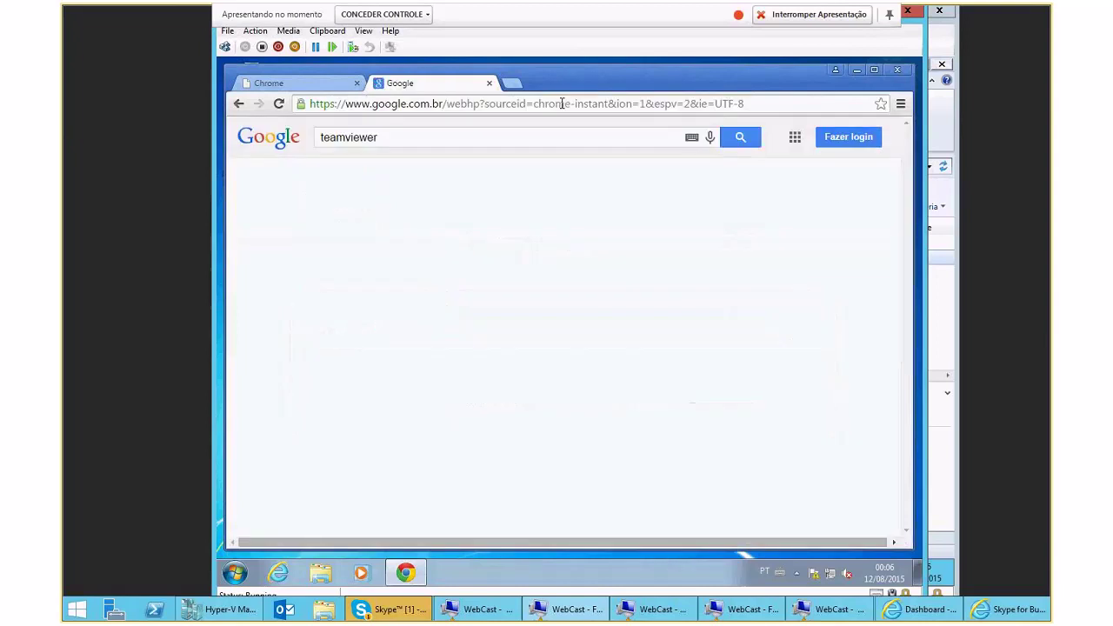
{"action": "left_click", "coordinate": [391, 425]}
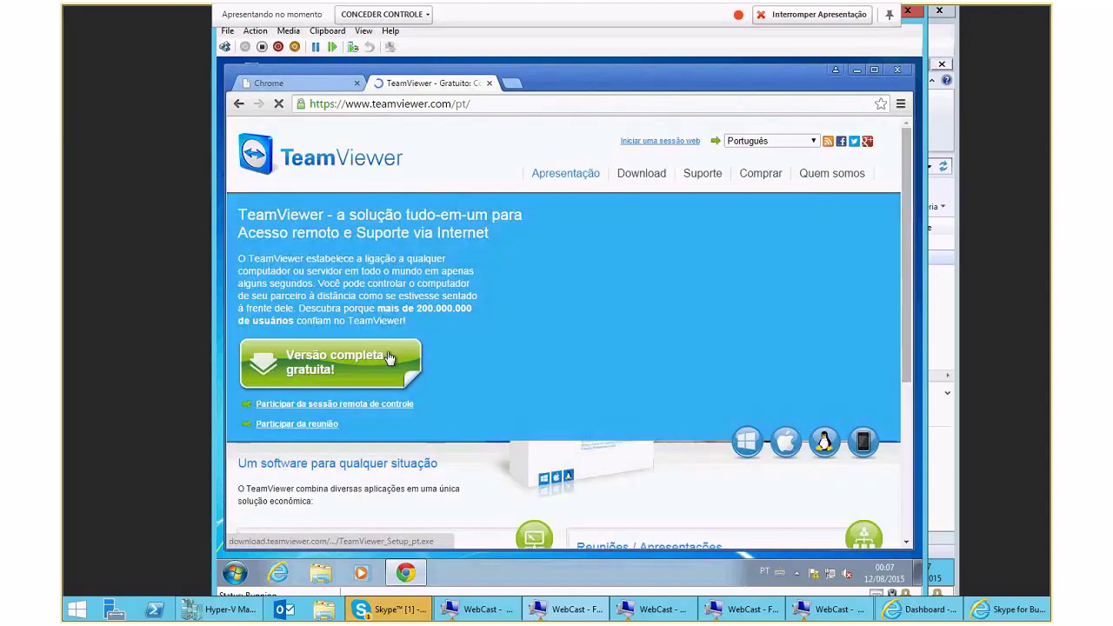
{"action": "left_click", "coordinate": [390, 358]}
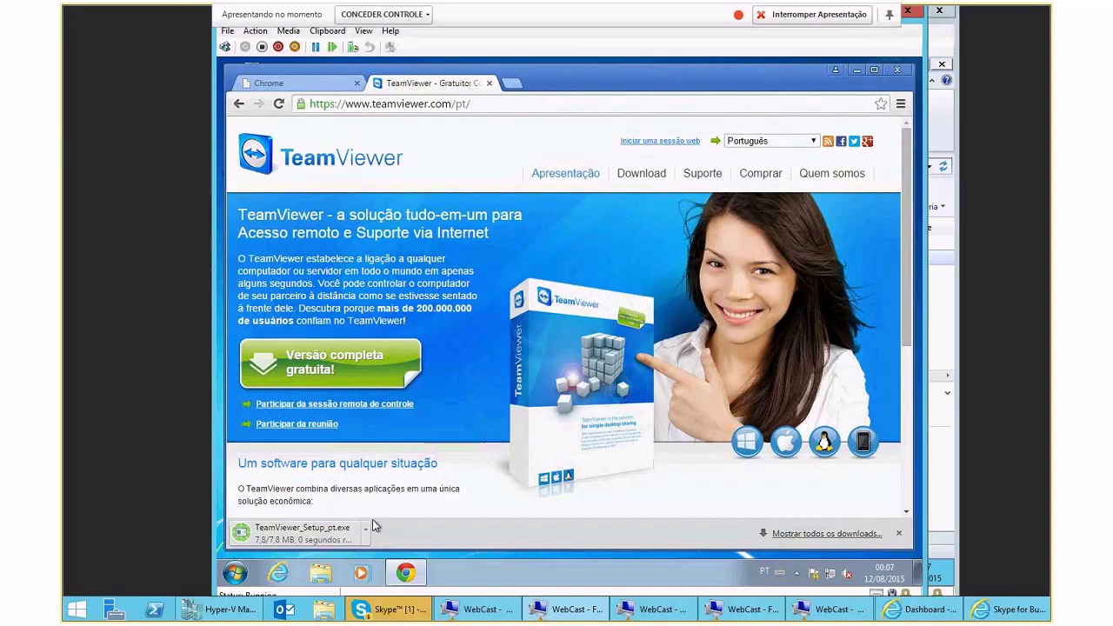
Run TeamViewer_Setup_pt from the downloads folder, install TeamViewer 10 with the Instalar and empresa / uso comercial options, and close Chrome
{"action": "left_click", "coordinate": [778, 534]}
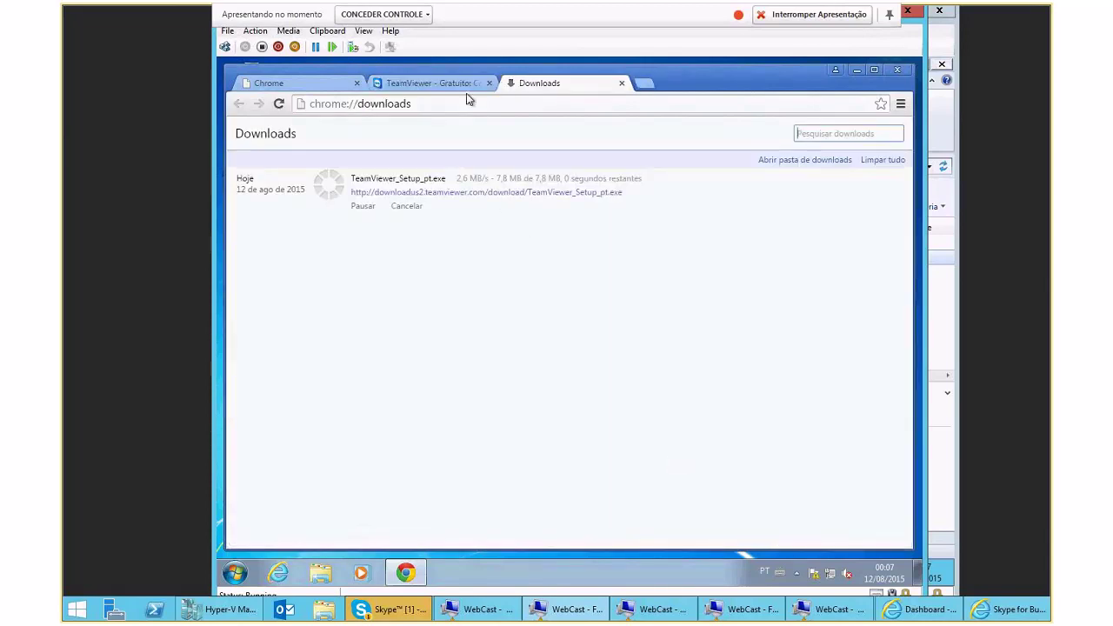
{"action": "left_click", "coordinate": [817, 161]}
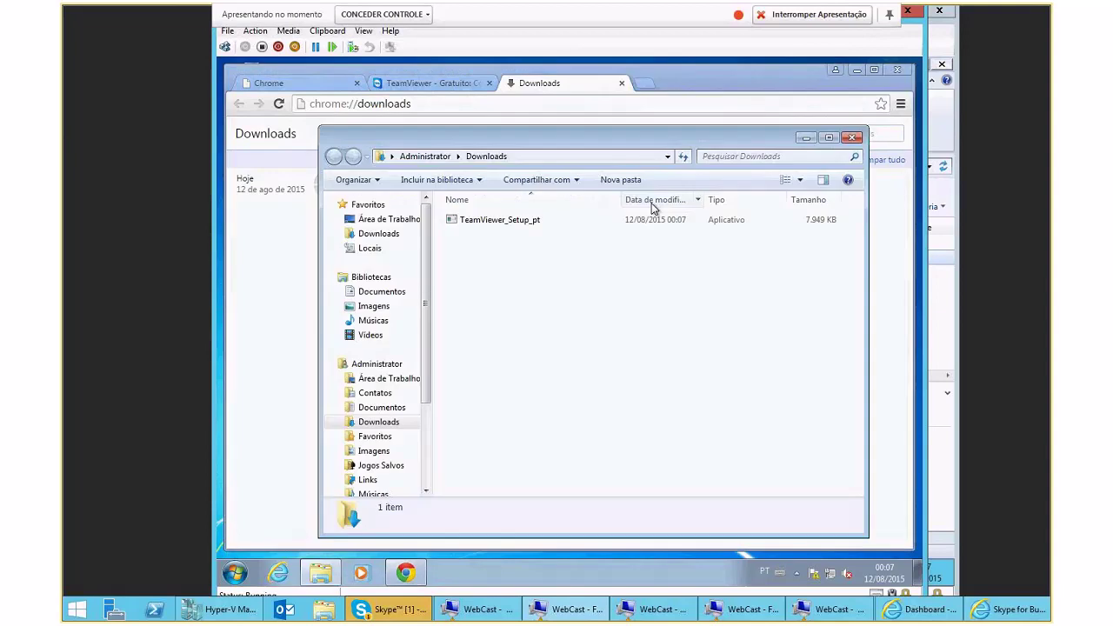
{"action": "left_click", "coordinate": [490, 224]}
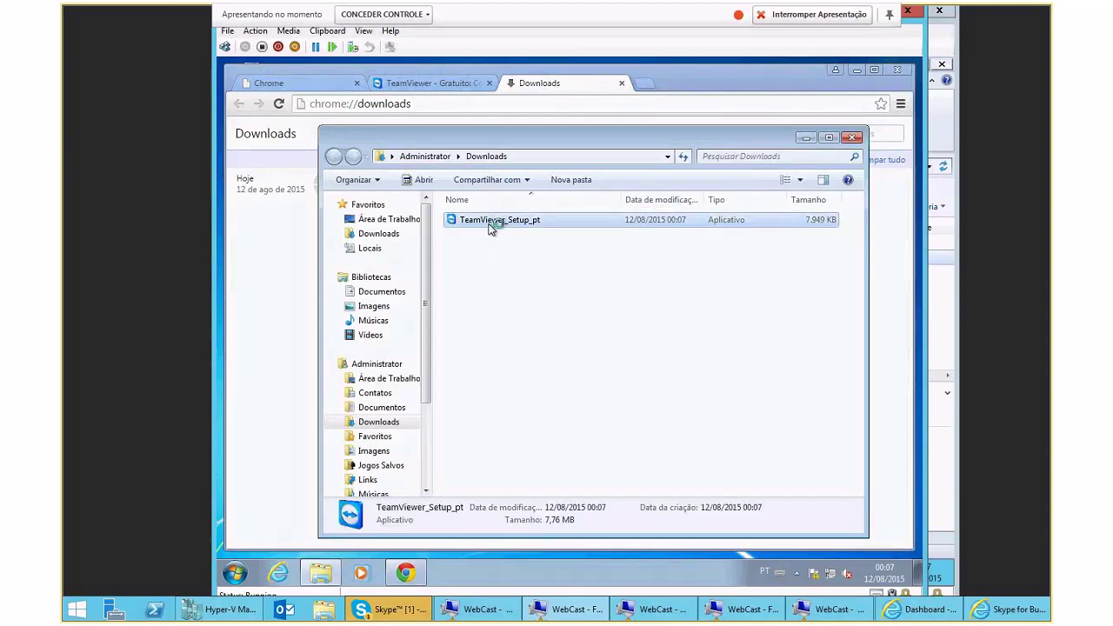
{"action": "left_click", "coordinate": [852, 138]}
{"action": "left_click", "coordinate": [894, 69]}
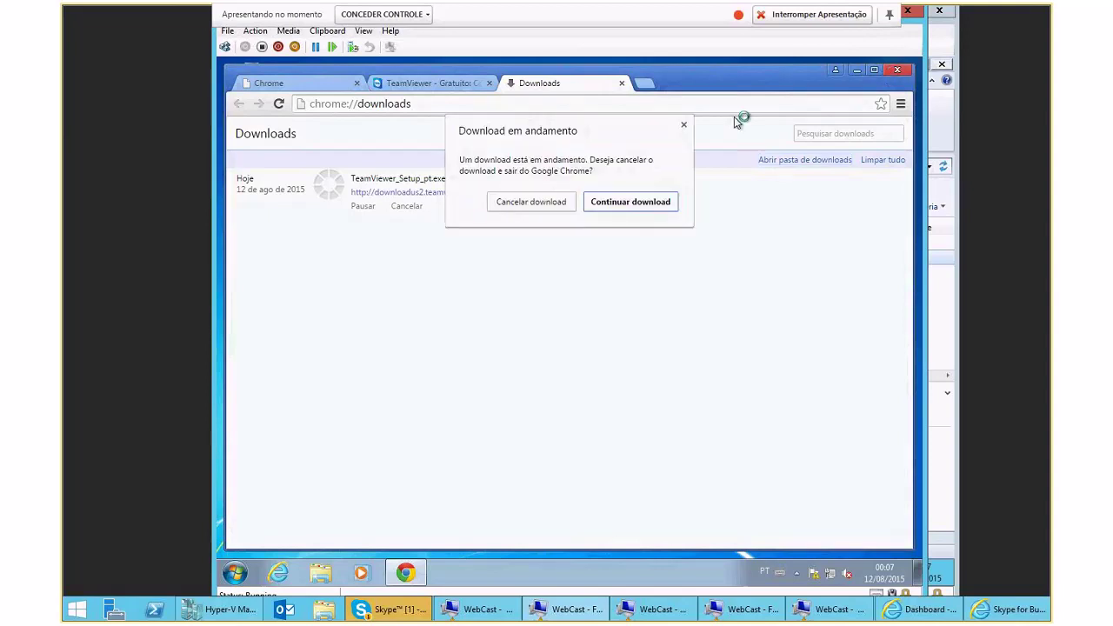
{"action": "left_click", "coordinate": [631, 202]}
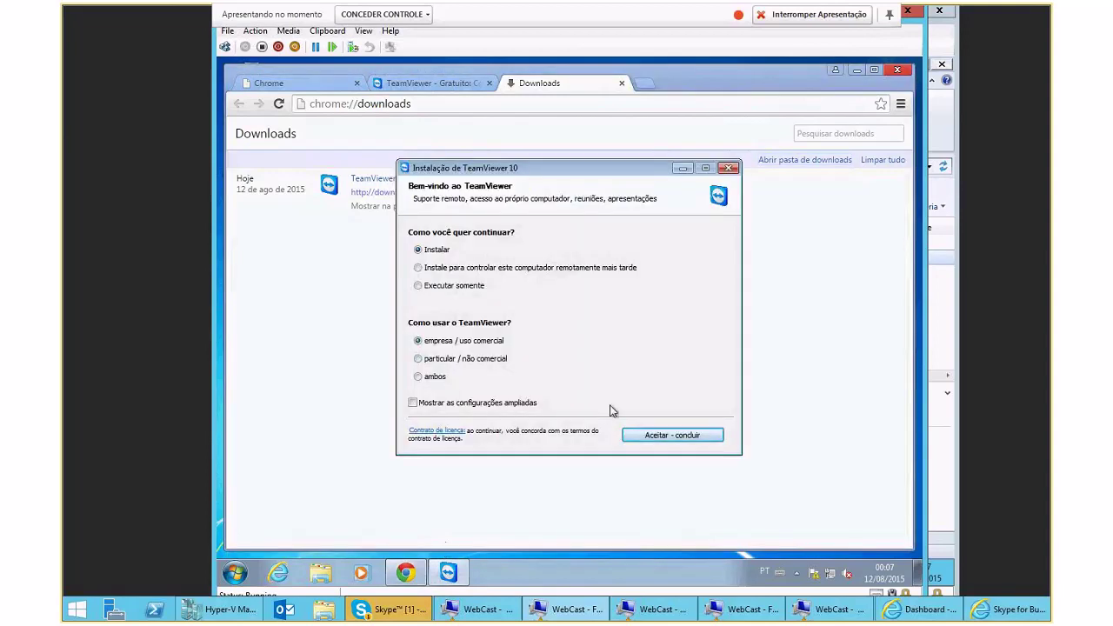
{"action": "left_click", "coordinate": [661, 436]}
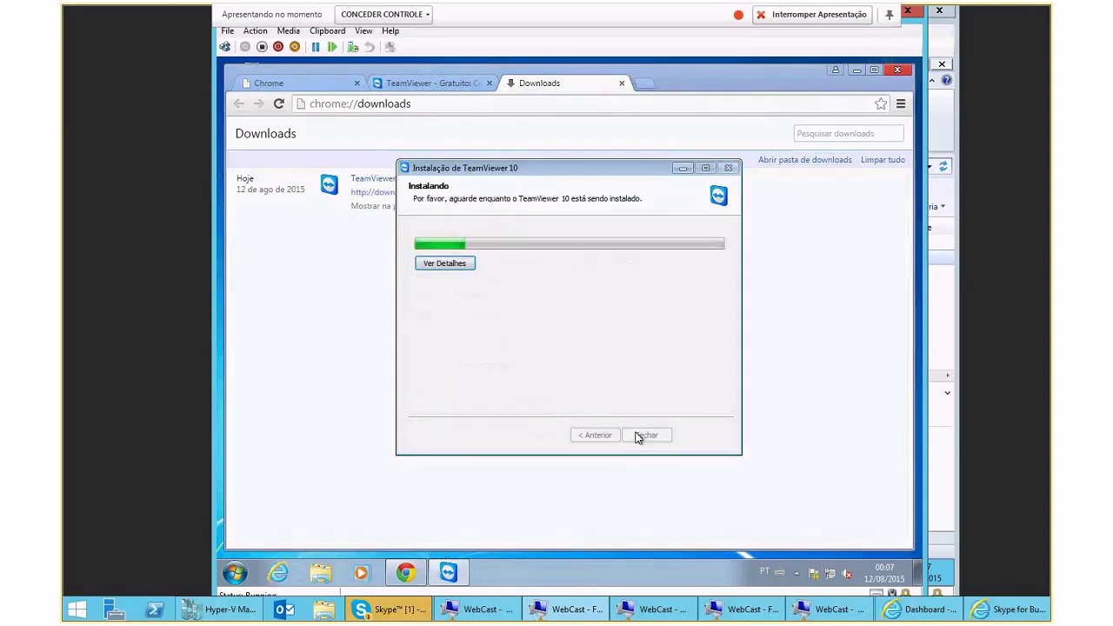
{"action": "left_click", "coordinate": [895, 72]}
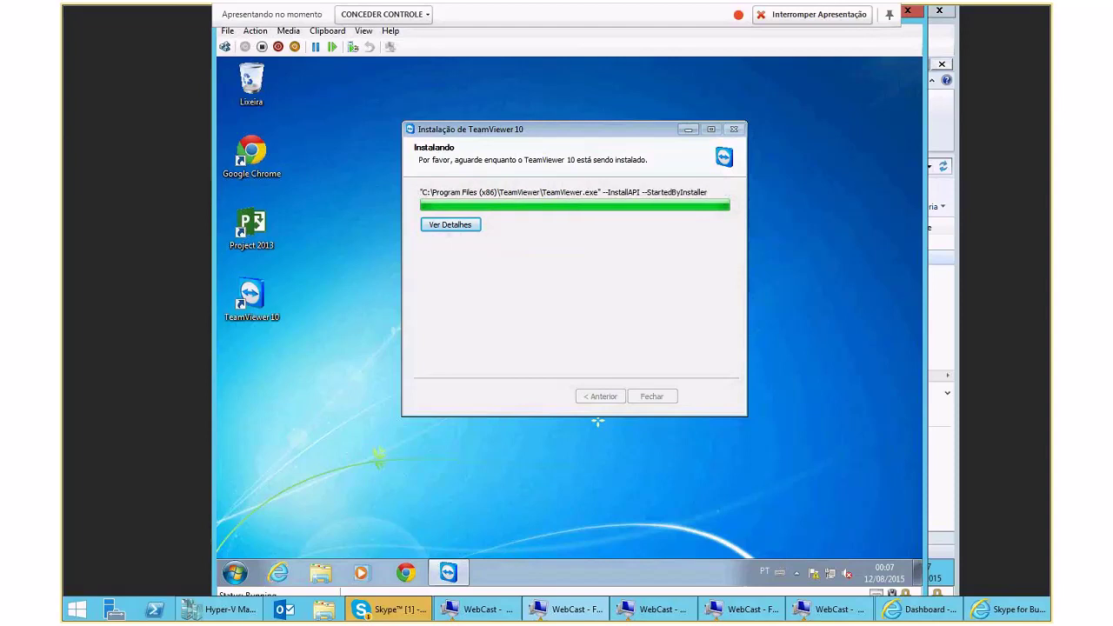
Switch back to Configuration Manager and examine the Remove TW package's deployment to the Máquinas Windows 7 collection
{"action": "key", "text": "alt+Tab"}
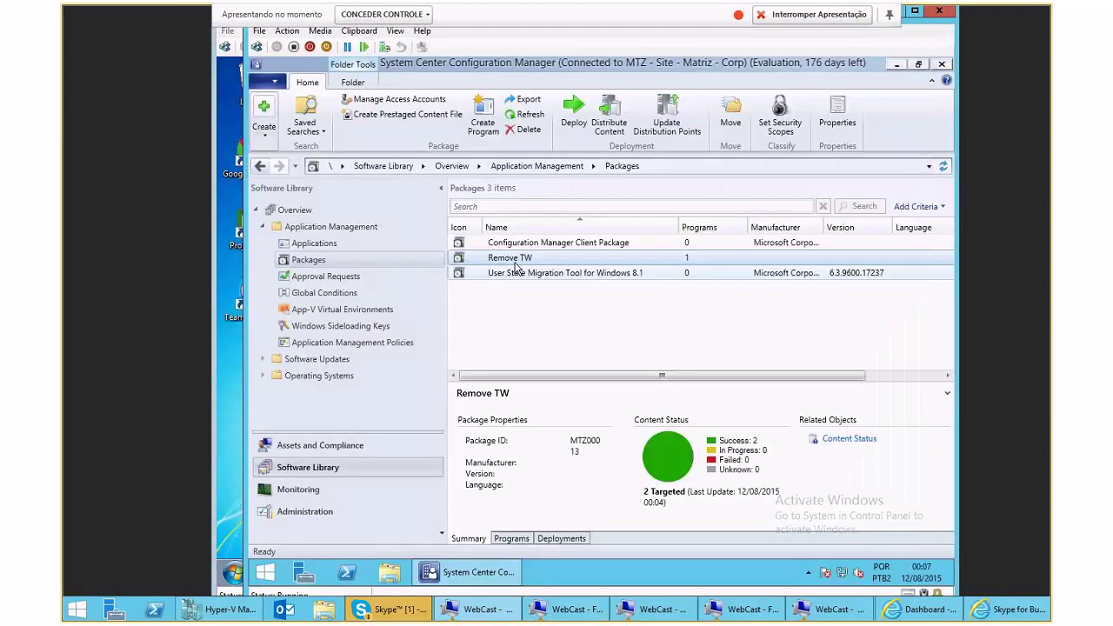
{"action": "left_click", "coordinate": [561, 539]}
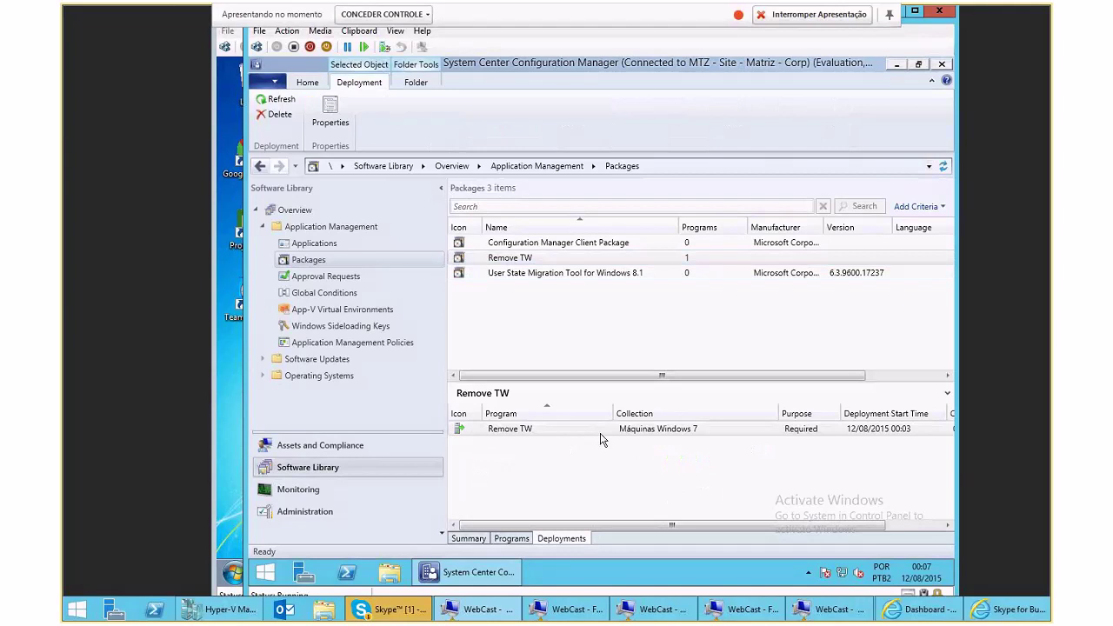
{"action": "left_click", "coordinate": [510, 257]}
{"action": "left_click", "coordinate": [561, 538]}
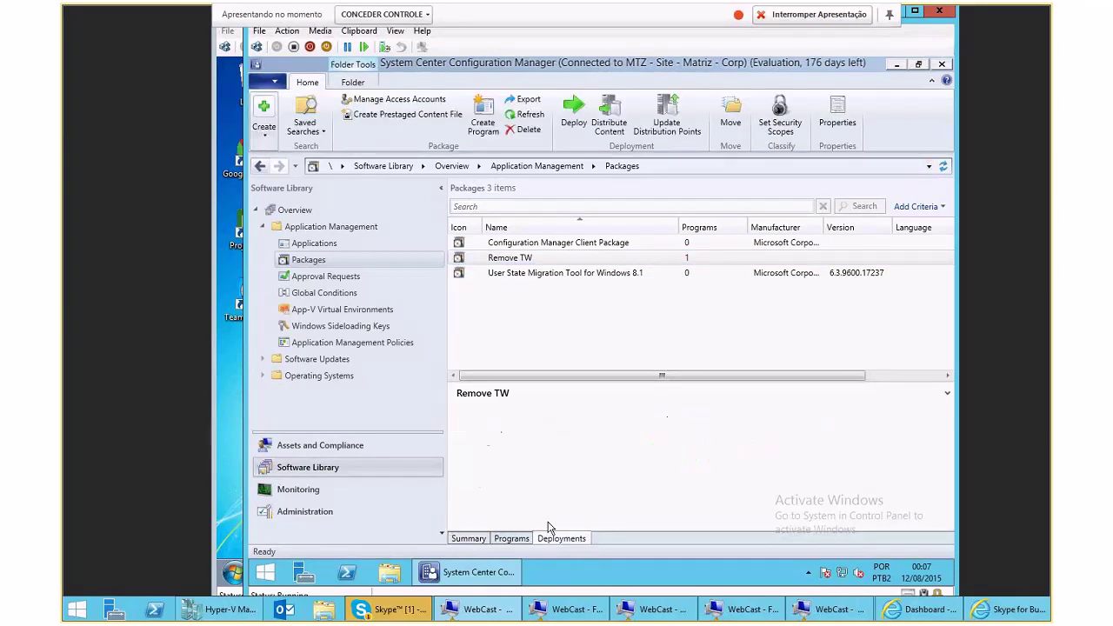
{"action": "left_click", "coordinate": [513, 429]}
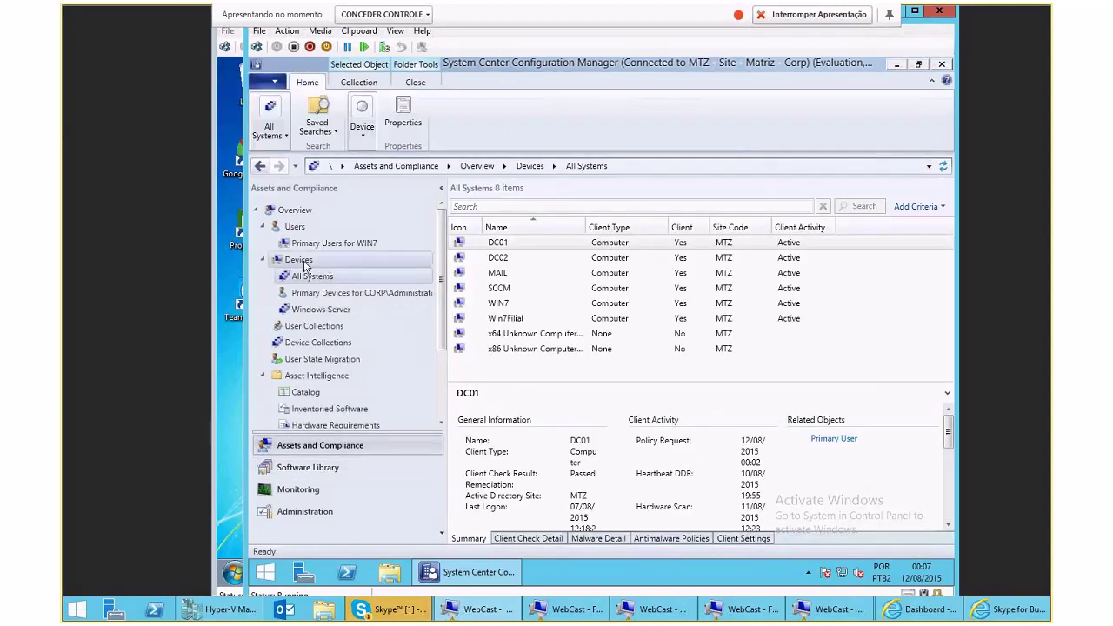
View all devices with the WIN7 client's details, and open the members of the Máquinas Windows 7 device collection
{"action": "double_click", "coordinate": [304, 261]}
{"action": "left_click", "coordinate": [511, 307]}
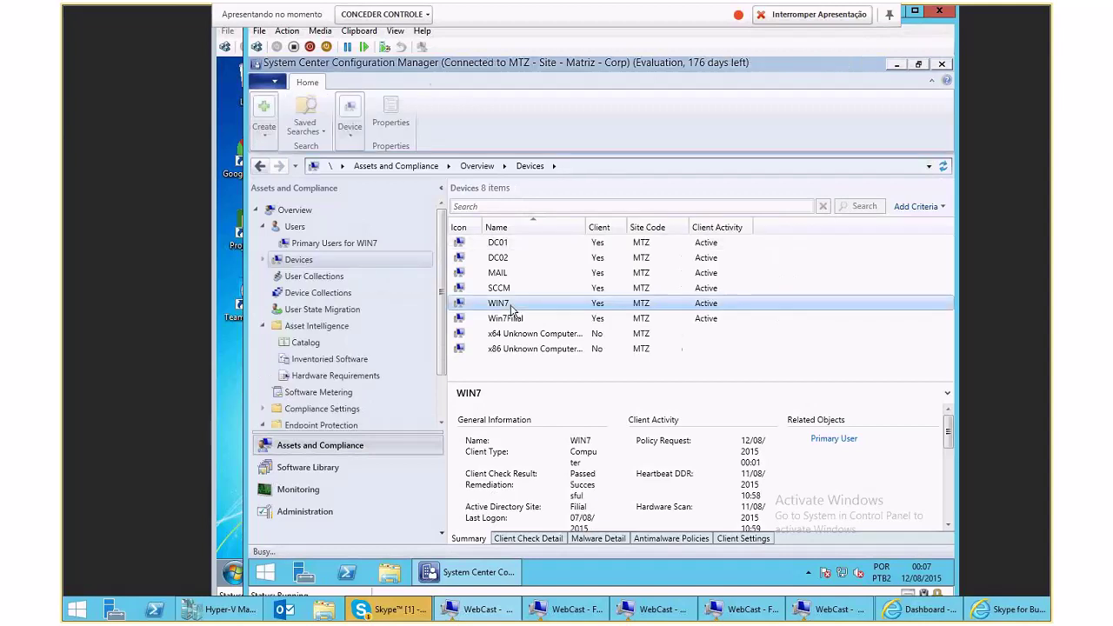
{"action": "left_click", "coordinate": [686, 478]}
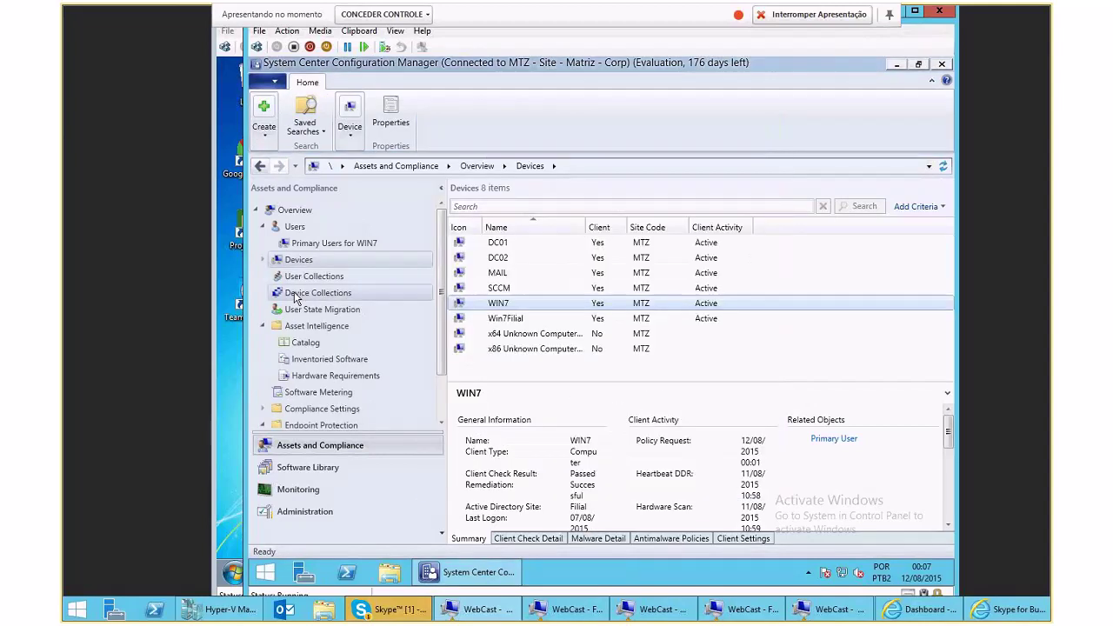
{"action": "left_click", "coordinate": [296, 296]}
{"action": "double_click", "coordinate": [539, 305]}
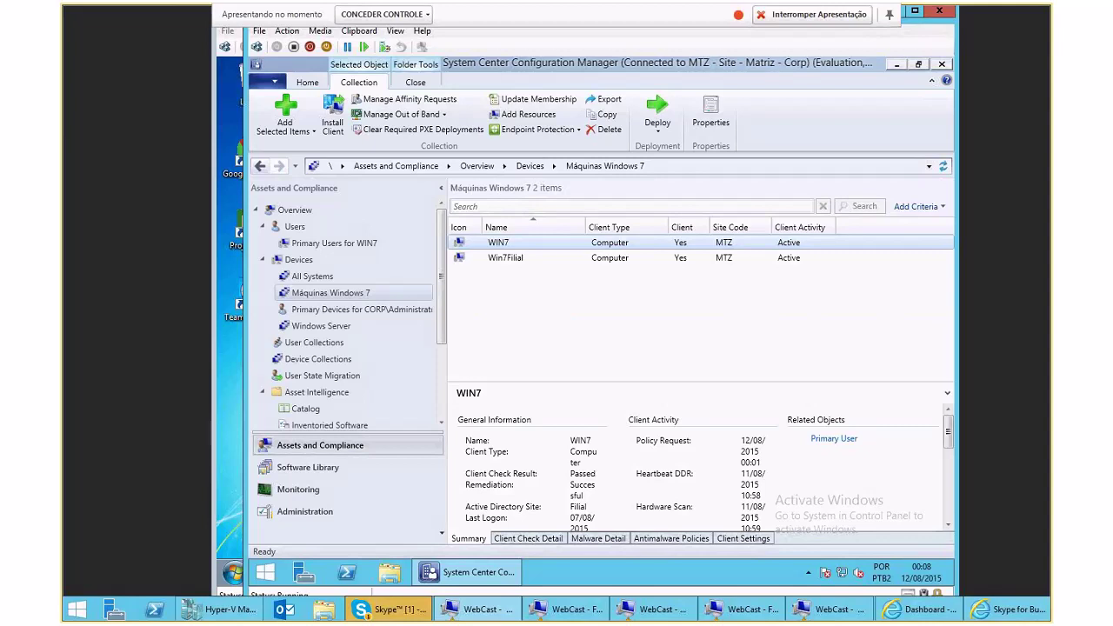
Switch to the Windows 7 virtual machine, close the TeamViewer introduction, and open the Configuration Manager client's Ações list from Painel de Controle
{"action": "key", "text": "alt+Tab"}
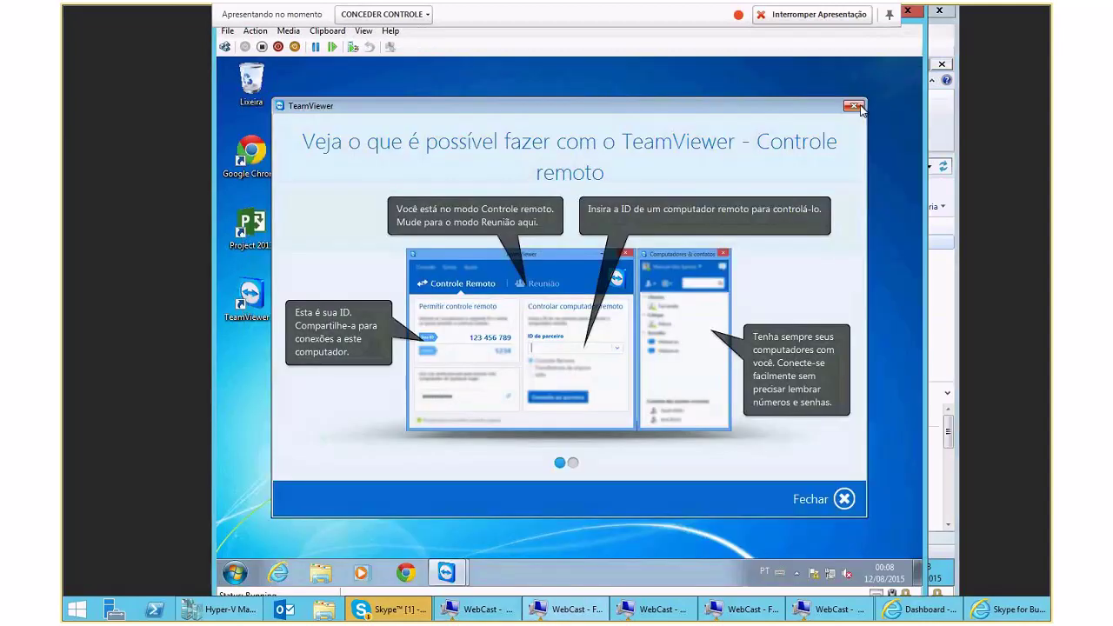
{"action": "left_click", "coordinate": [856, 107]}
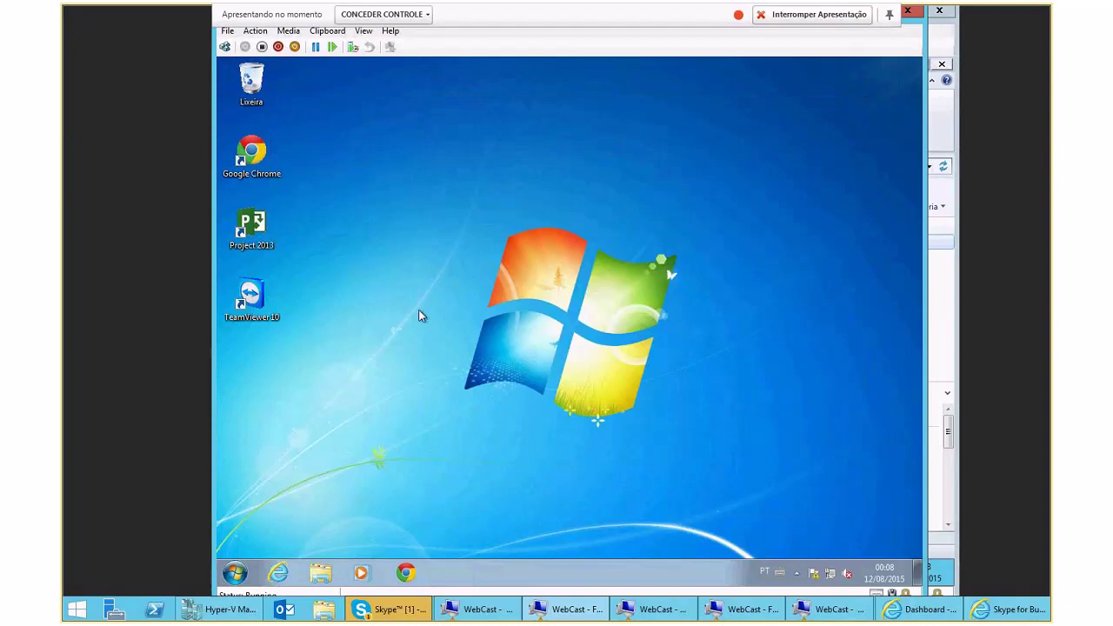
{"action": "left_click", "coordinate": [239, 571]}
{"action": "type", "text": "contr"}
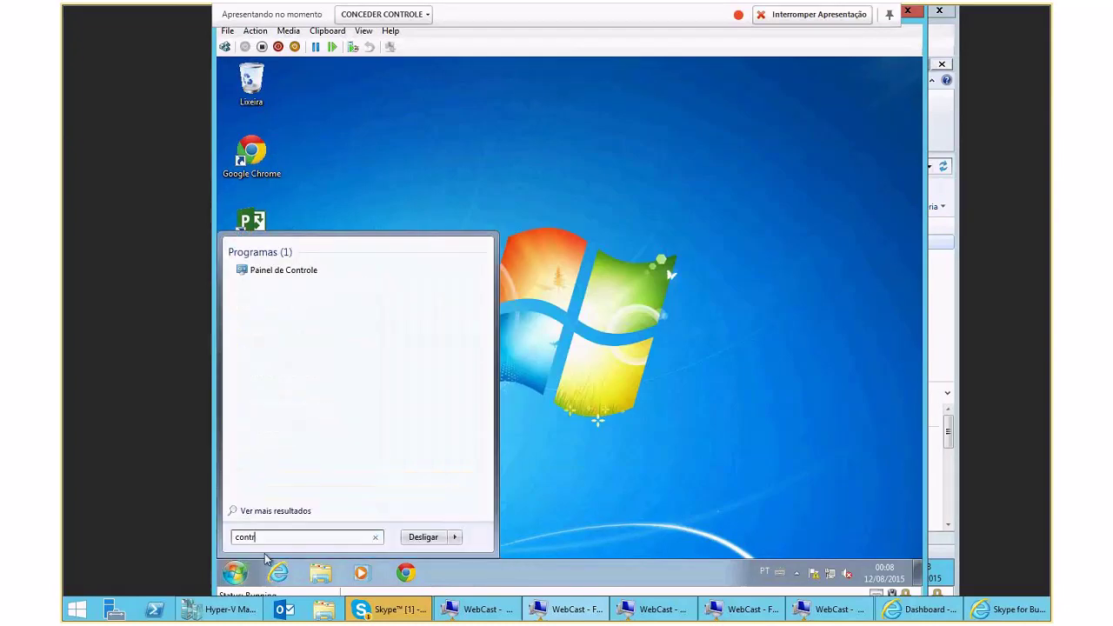
{"action": "type", "text": "ol"}
{"action": "key", "text": "Return"}
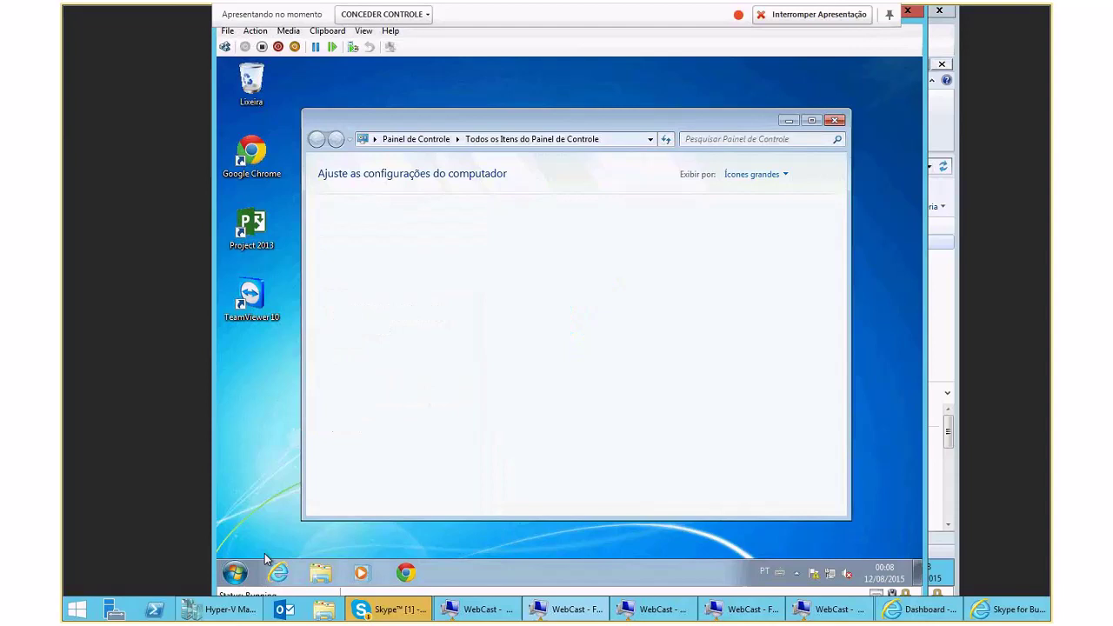
{"action": "left_click", "coordinate": [579, 298]}
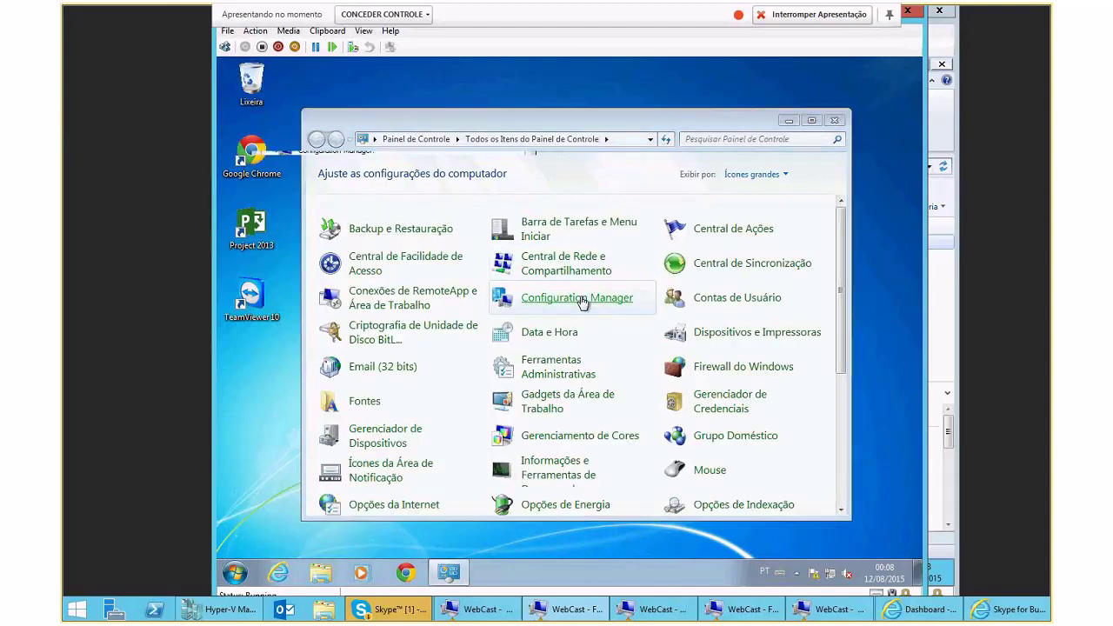
{"action": "left_click", "coordinate": [357, 125]}
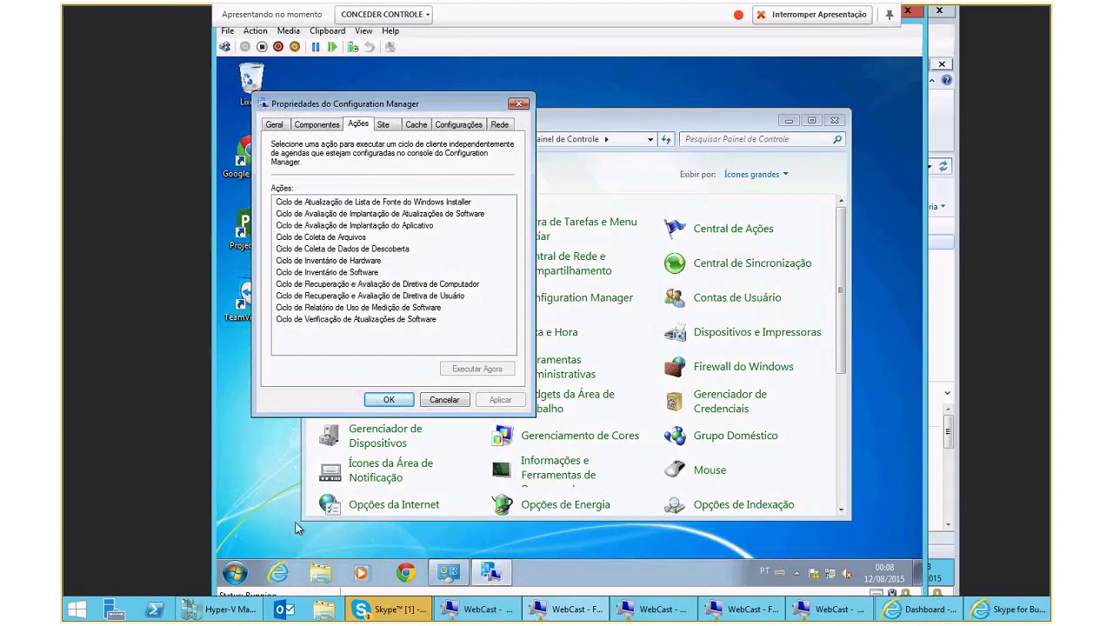
Open Central de Software and show its Status da Instalação list behind the client properties
{"action": "left_click", "coordinate": [238, 573]}
{"action": "type", "text": "central"}
{"action": "key", "text": "Return"}
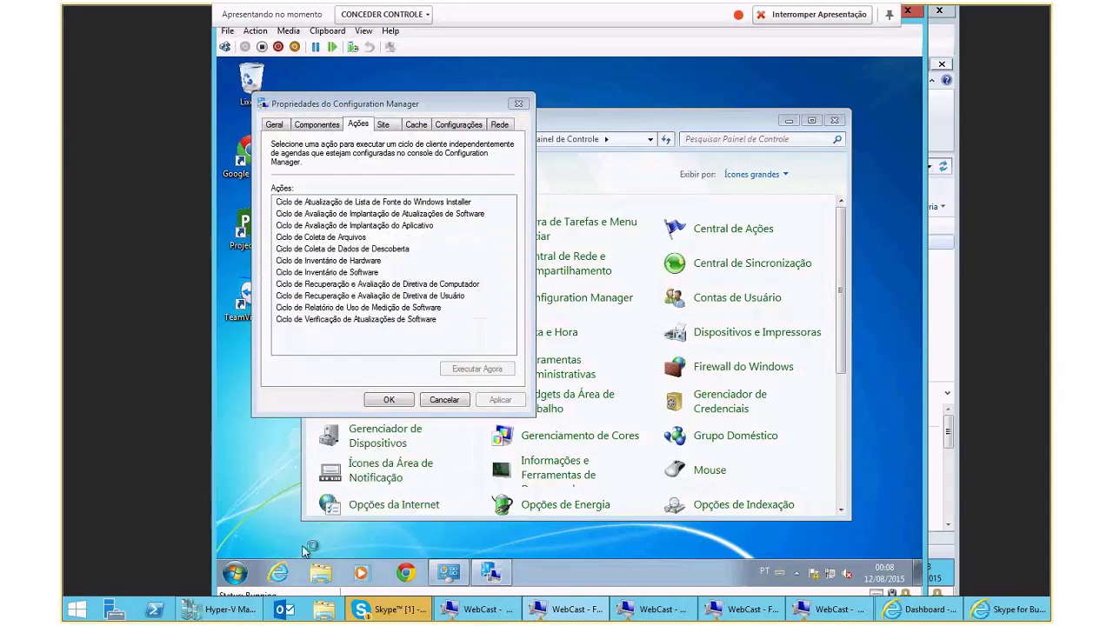
{"action": "left_click", "coordinate": [458, 139]}
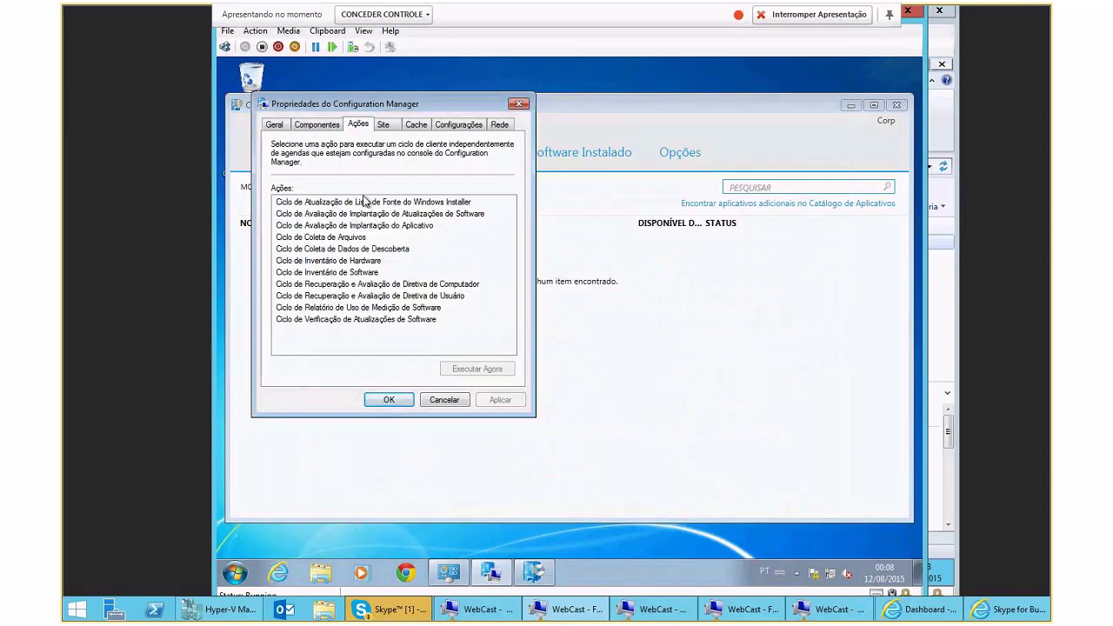
Run the Configuration Manager client actions in order, from Ciclo de Atualização de Lista de Fonte do Windows Installer through Ciclo de Coleta de Dados de Descoberta
{"action": "left_click", "coordinate": [373, 208]}
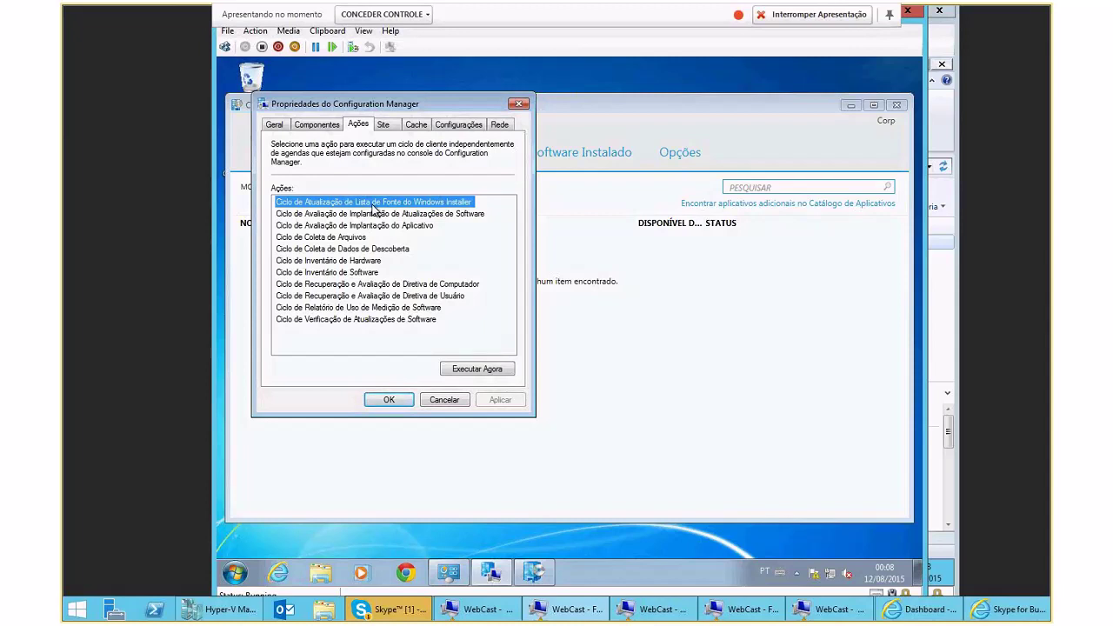
{"action": "left_click", "coordinate": [487, 372]}
{"action": "left_click", "coordinate": [703, 363]}
{"action": "key", "text": "Down"}
{"action": "left_click", "coordinate": [481, 378]}
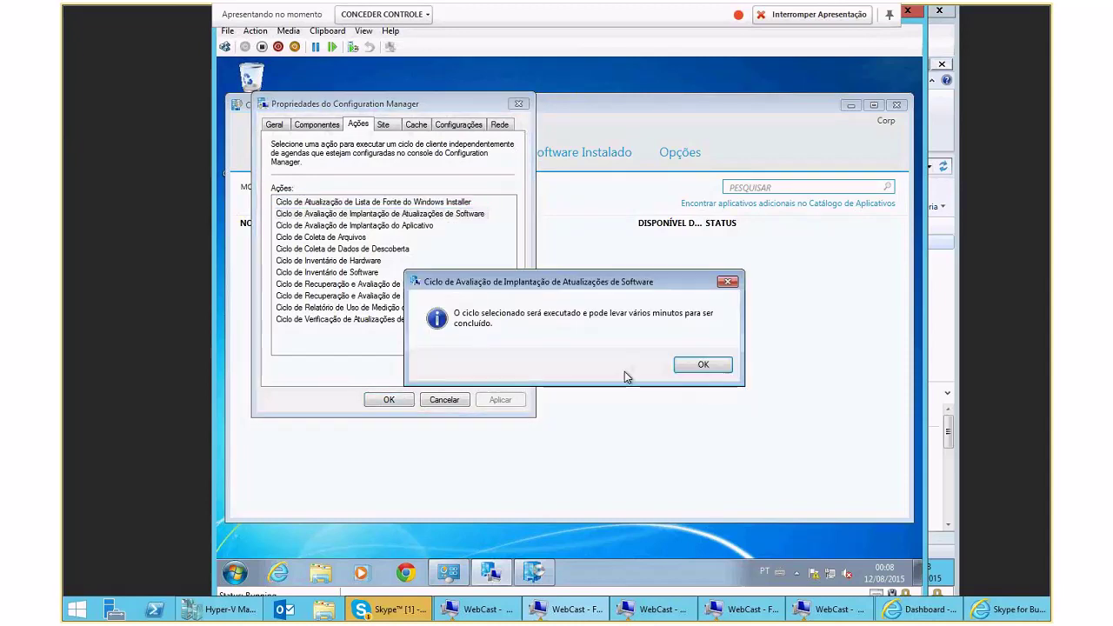
{"action": "left_click", "coordinate": [702, 367]}
{"action": "key", "text": "Down"}
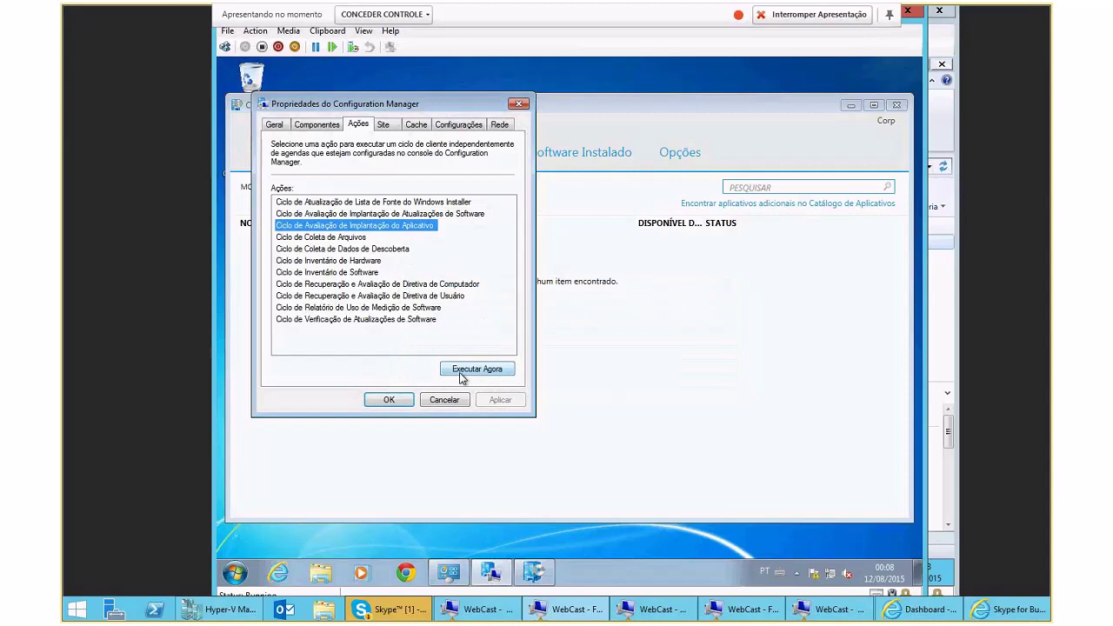
{"action": "key", "text": "Down"}
{"action": "left_click", "coordinate": [491, 369]}
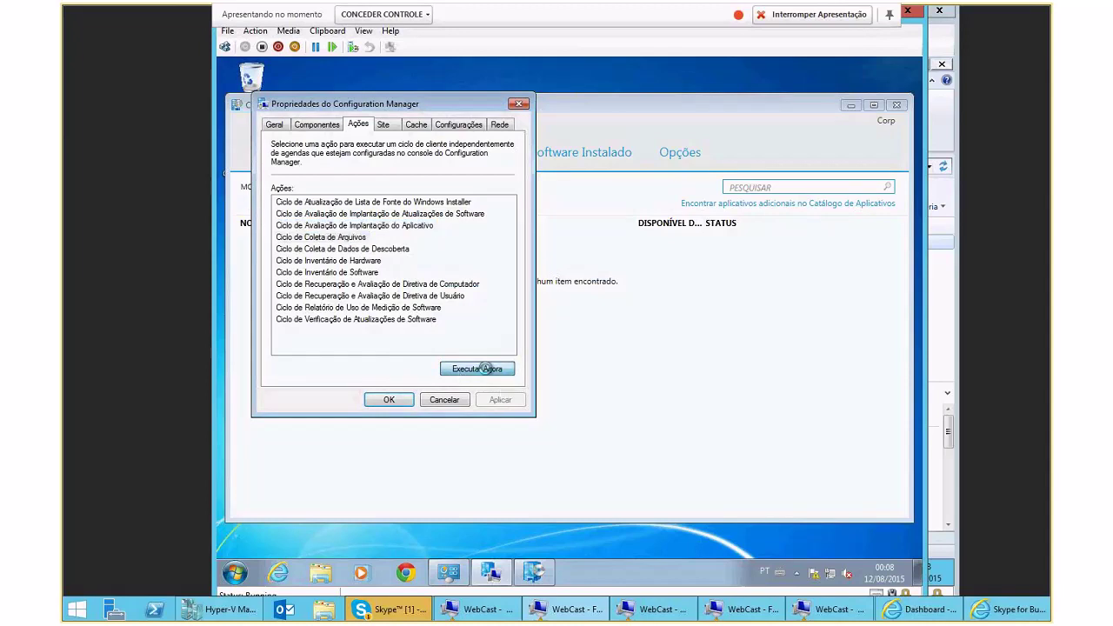
{"action": "left_click", "coordinate": [709, 370]}
{"action": "key", "text": "Down"}
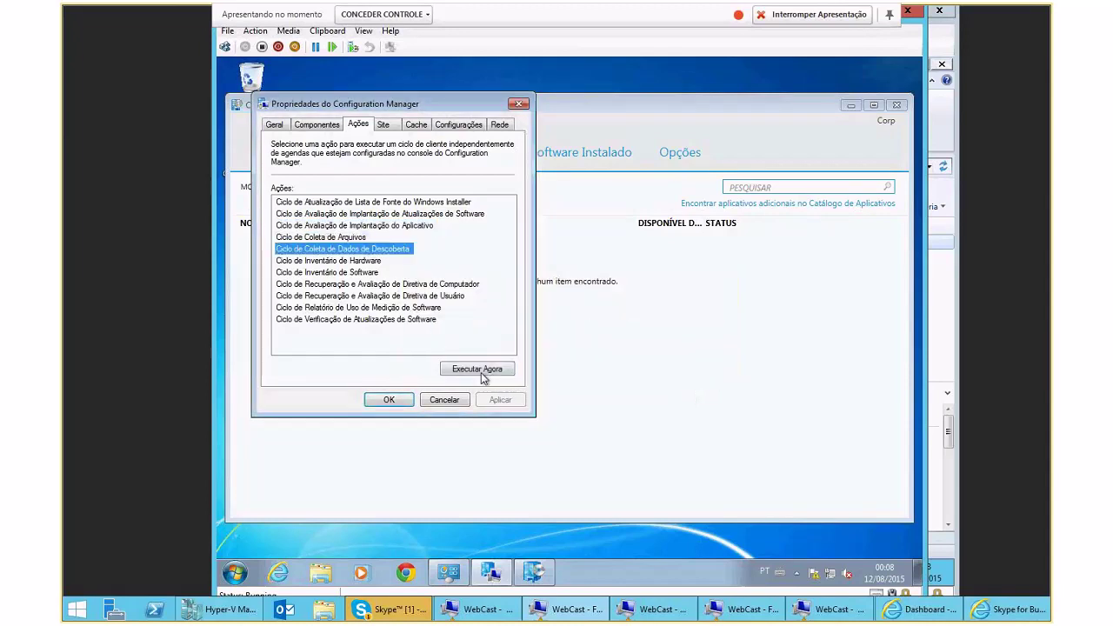
{"action": "left_click", "coordinate": [483, 371]}
{"action": "left_click", "coordinate": [687, 369]}
Run the hardware and software inventory, computer and user policy, and Ciclo de Verificação de Atualizações de Software cycles, and close the client properties
{"action": "key", "text": "Down"}
{"action": "left_click", "coordinate": [477, 369]}
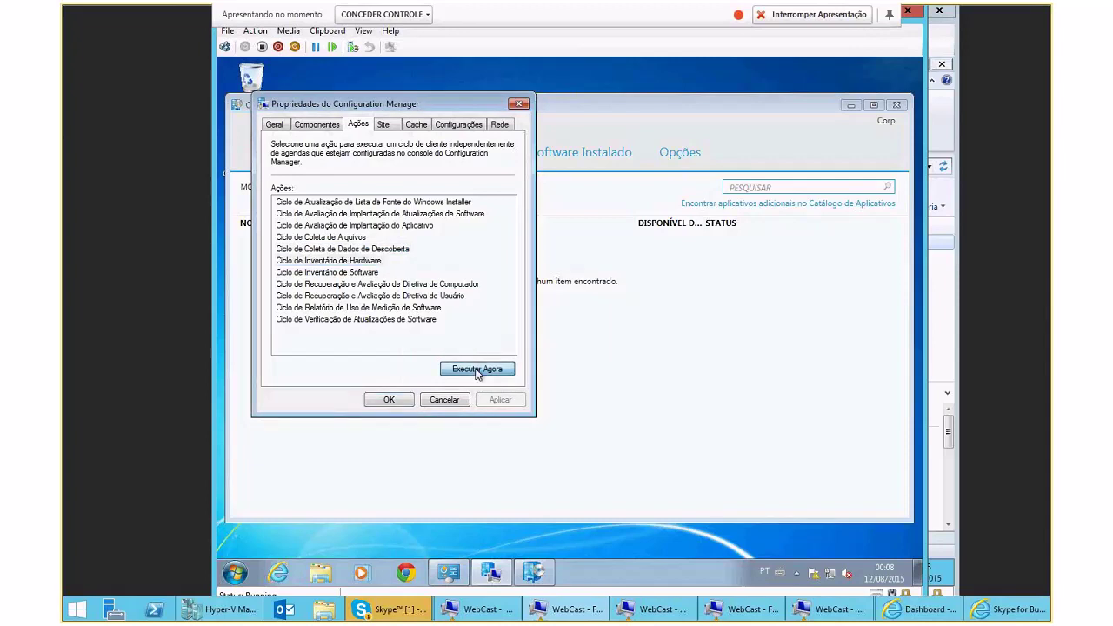
{"action": "key", "text": "Down"}
{"action": "left_click", "coordinate": [477, 370]}
{"action": "left_click", "coordinate": [703, 366]}
{"action": "key", "text": "Down"}
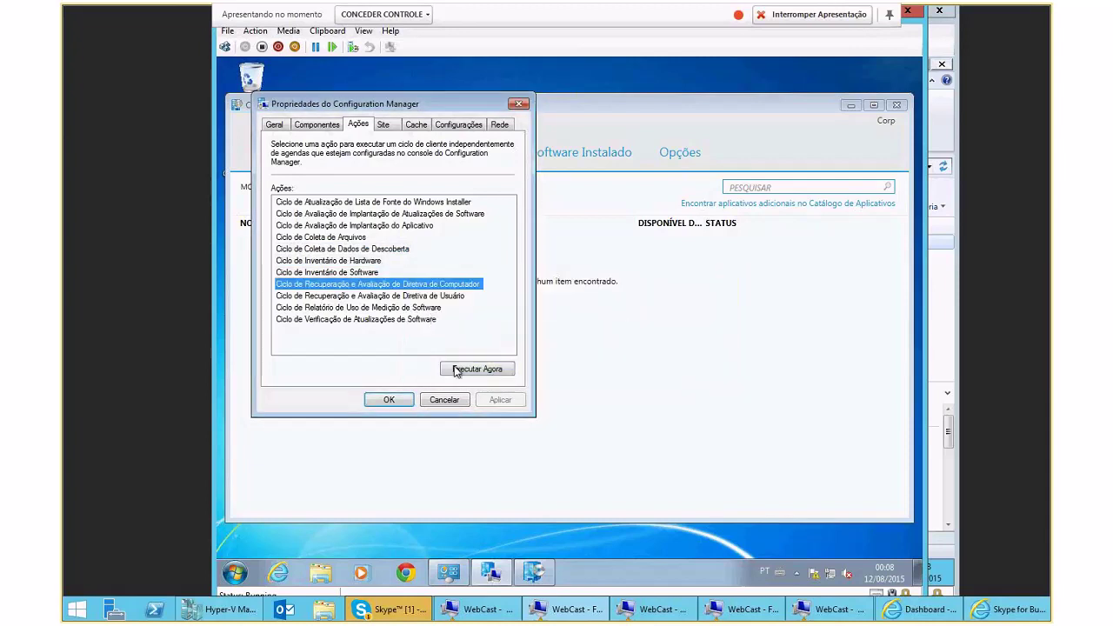
{"action": "left_click", "coordinate": [454, 369]}
{"action": "left_click", "coordinate": [704, 365]}
{"action": "key", "text": "Down"}
{"action": "left_click", "coordinate": [476, 369]}
{"action": "left_click", "coordinate": [704, 365]}
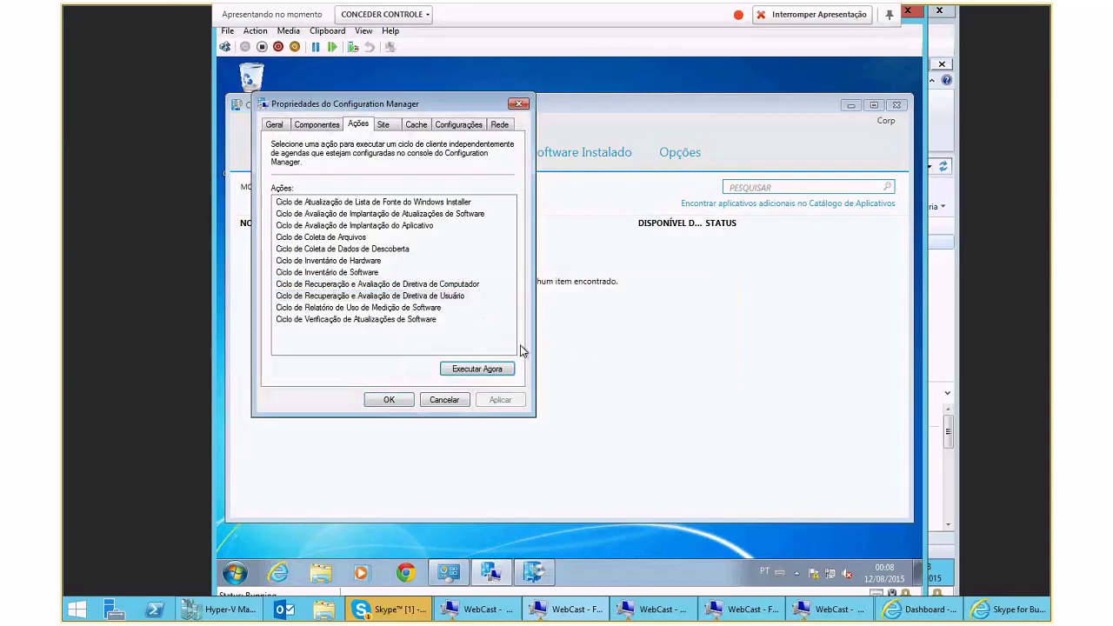
{"action": "left_click", "coordinate": [418, 318]}
{"action": "left_click", "coordinate": [478, 369]}
{"action": "left_click", "coordinate": [704, 365]}
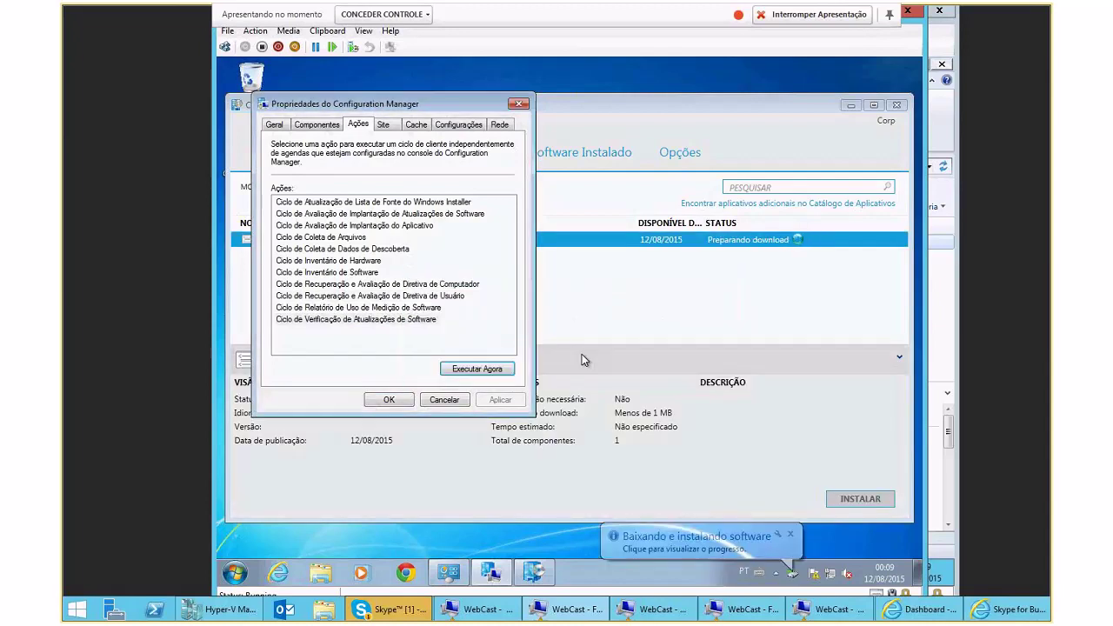
{"action": "left_click", "coordinate": [444, 399]}
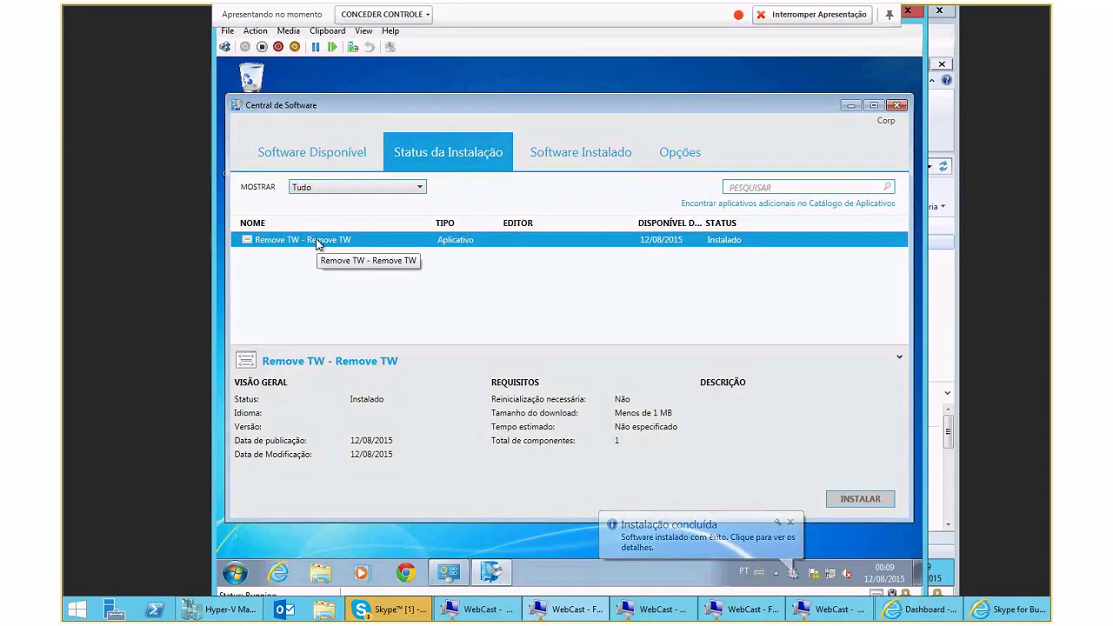
Minimize Central de Software and check the desktop and the full program list for TeamViewer
{"action": "left_click", "coordinate": [853, 105]}
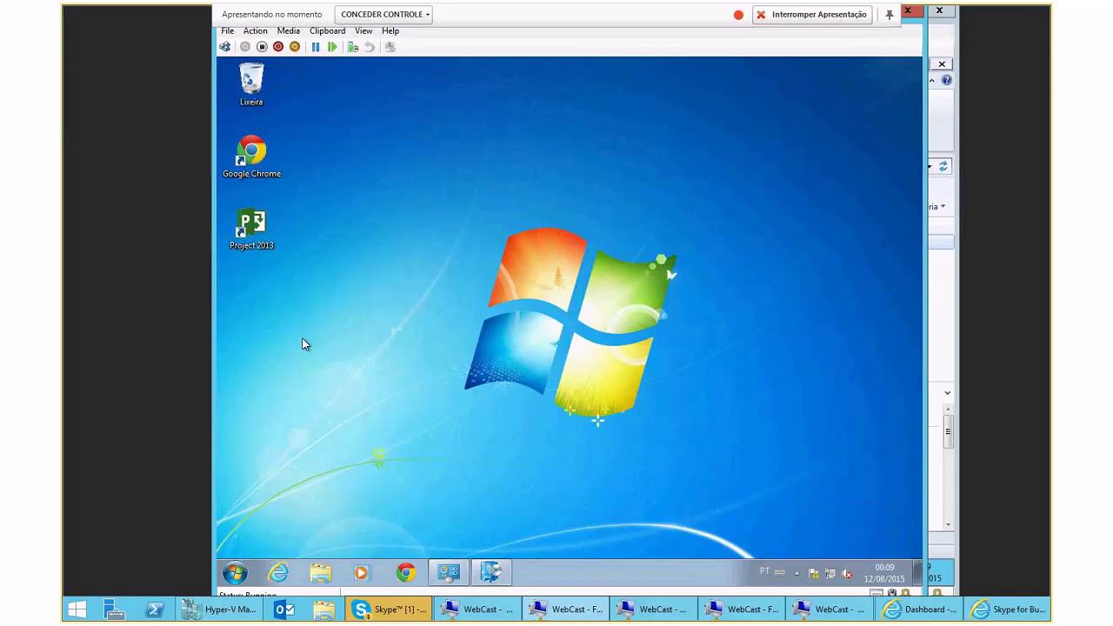
{"action": "left_click", "coordinate": [236, 581]}
{"action": "left_click", "coordinate": [266, 513]}
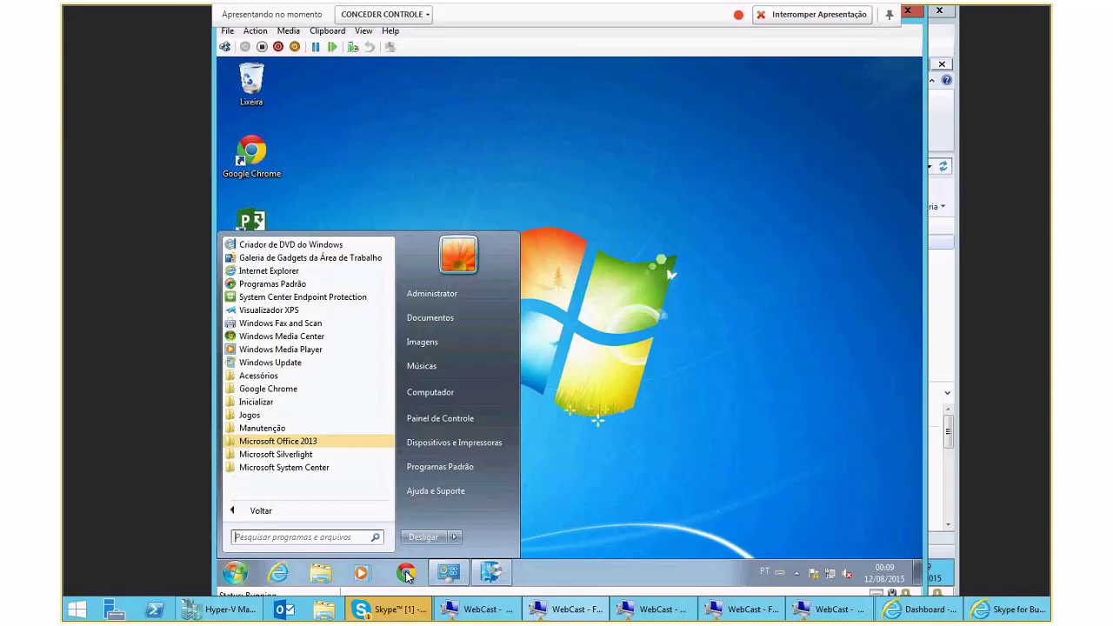
{"action": "key", "text": "Escape"}
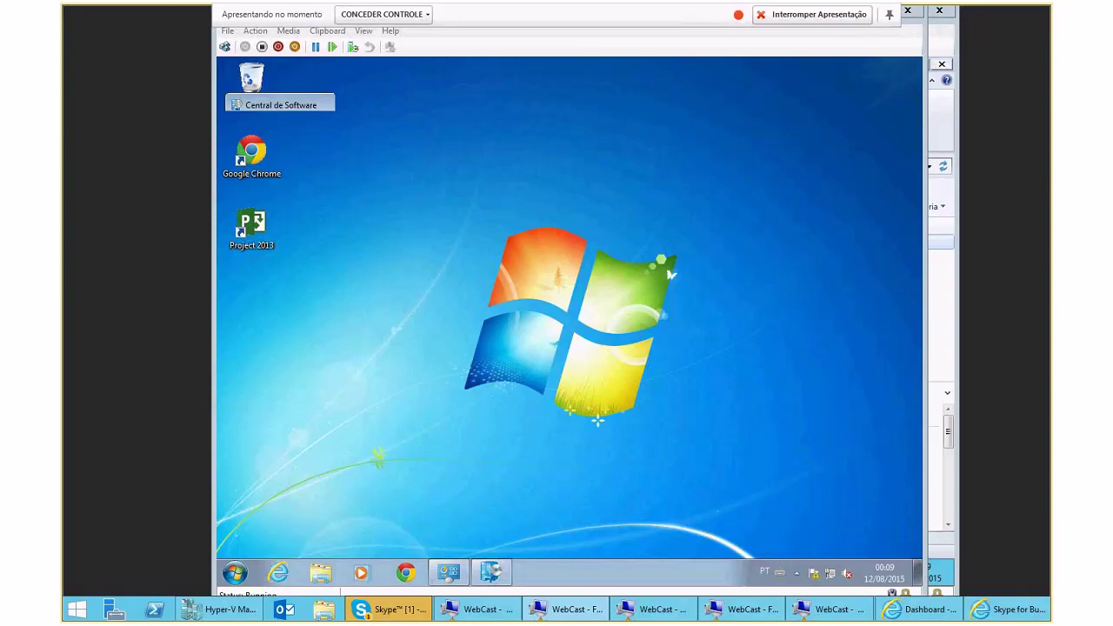
Switch back to Configuration Manager and view the devices in the Máquinas Windows 7 collection
{"action": "left_click", "coordinate": [478, 609]}
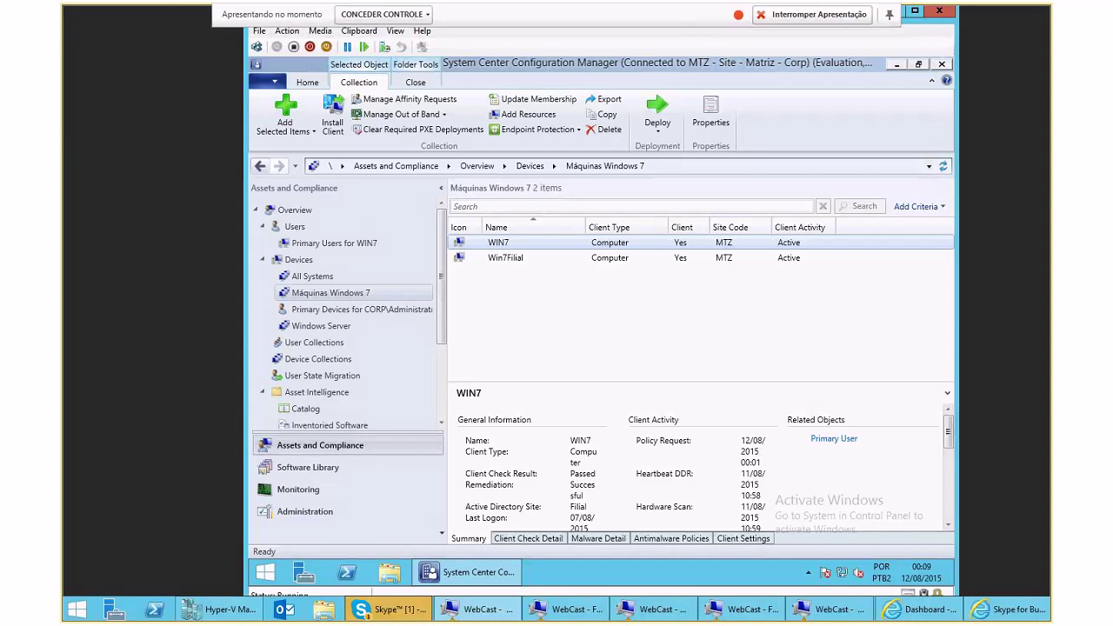
{"action": "left_click", "coordinate": [654, 609]}
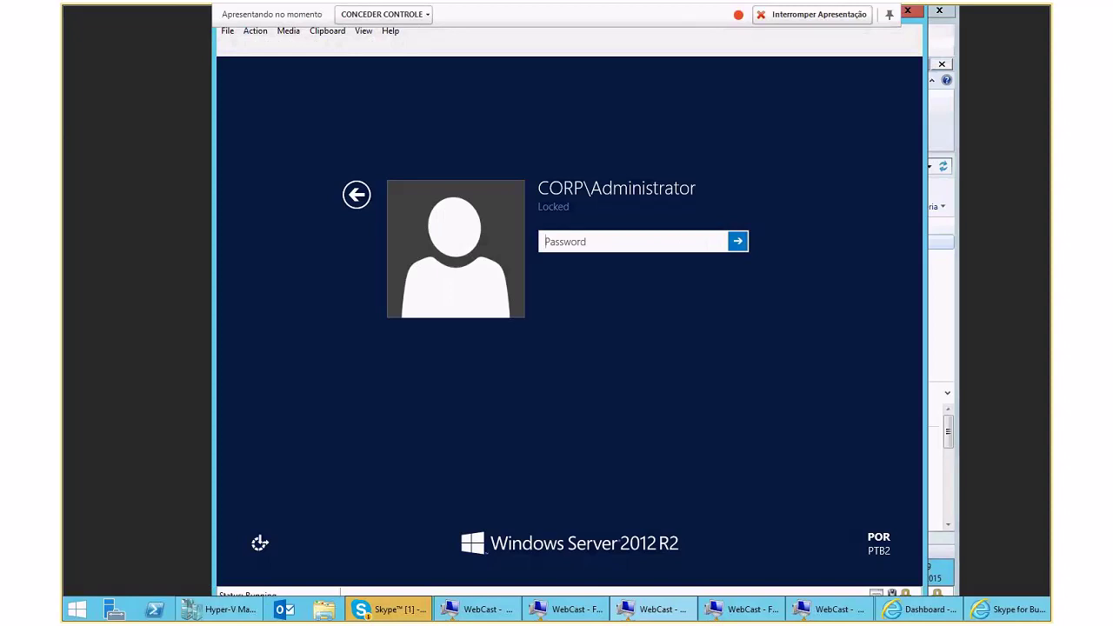
{"action": "key", "text": "alt+Tab"}
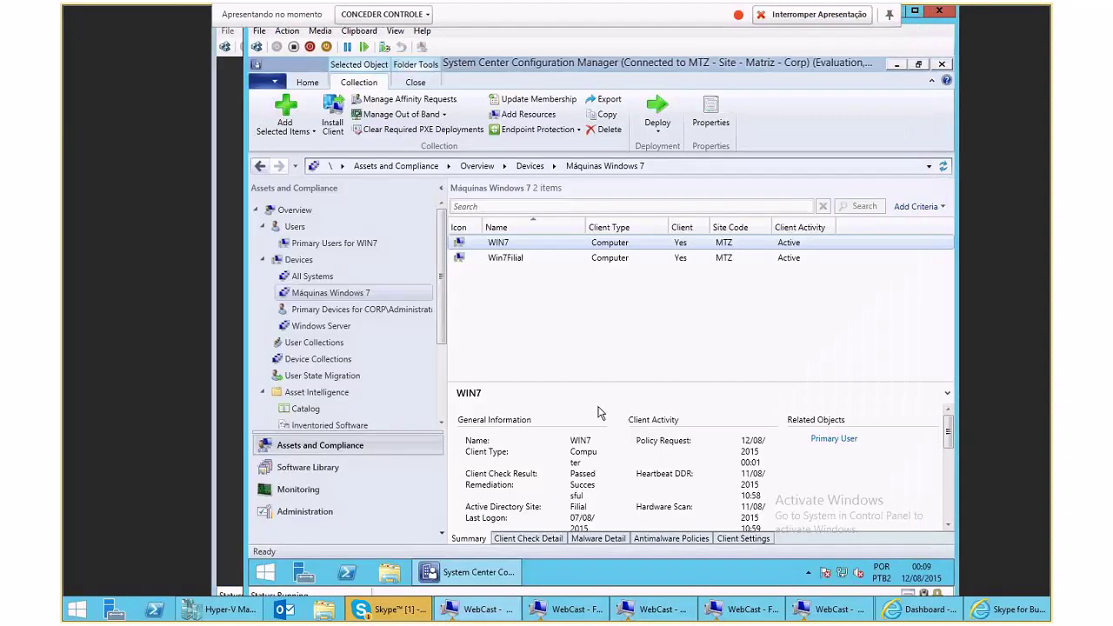
{"action": "left_click", "coordinate": [500, 263]}
{"action": "left_click", "coordinate": [470, 242]}
{"action": "mouse_move", "coordinate": [442, 228]}
{"action": "left_mouse_down"}
{"action": "mouse_move", "coordinate": [442, 245]}
{"action": "mouse_move", "coordinate": [440, 226]}
{"action": "left_mouse_up"}
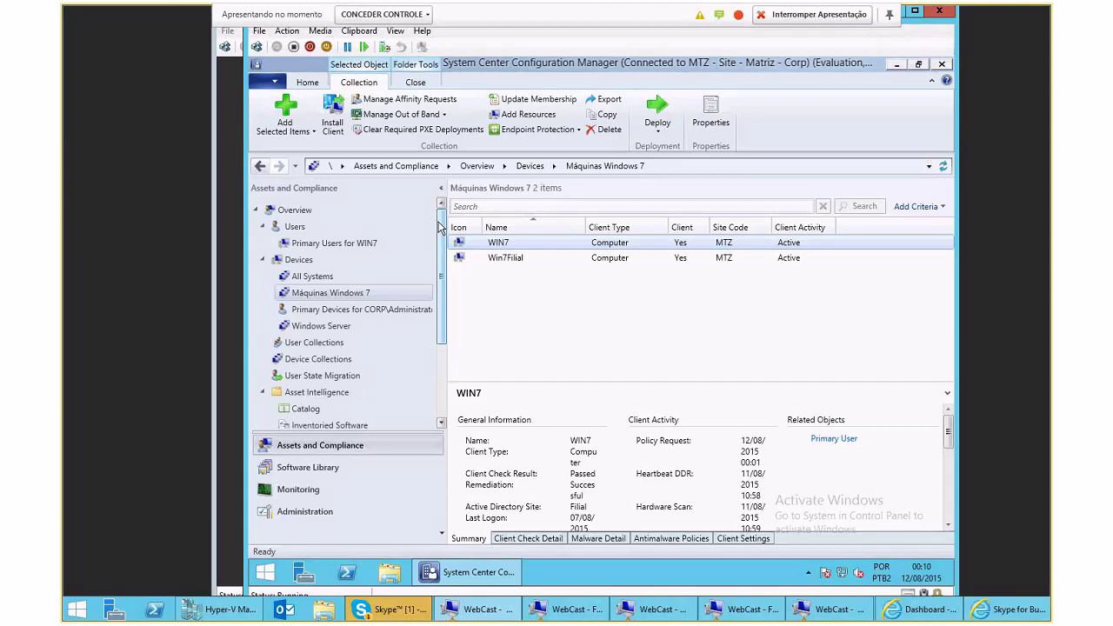
Look through the Software Library's applications and packages, and open All Software Updates
{"action": "left_click", "coordinate": [296, 470]}
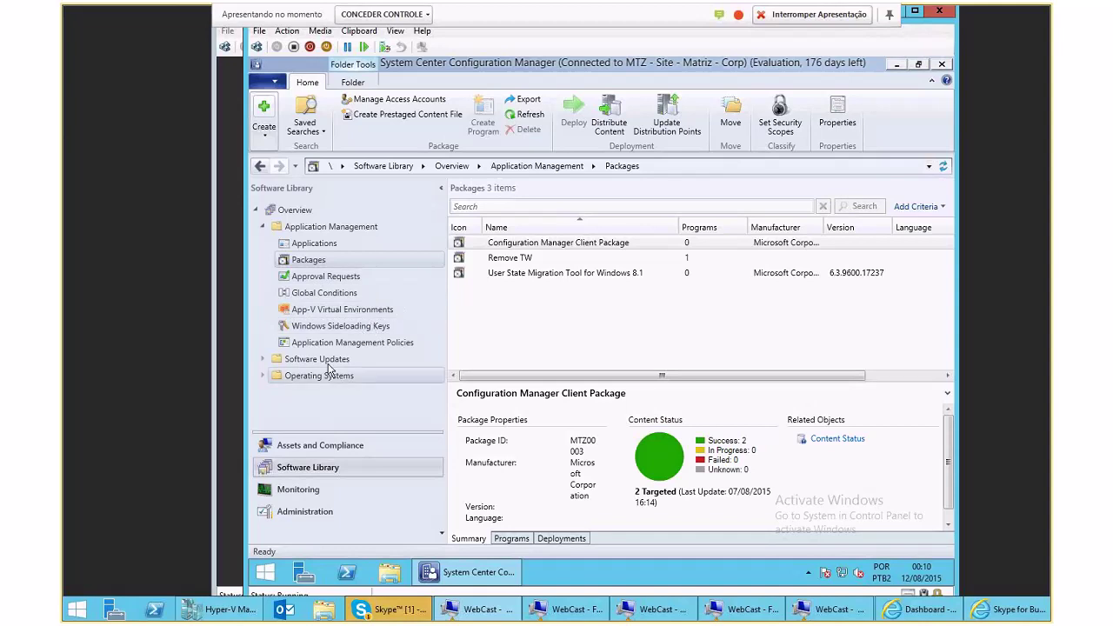
{"action": "left_click", "coordinate": [305, 227]}
{"action": "left_click", "coordinate": [315, 243]}
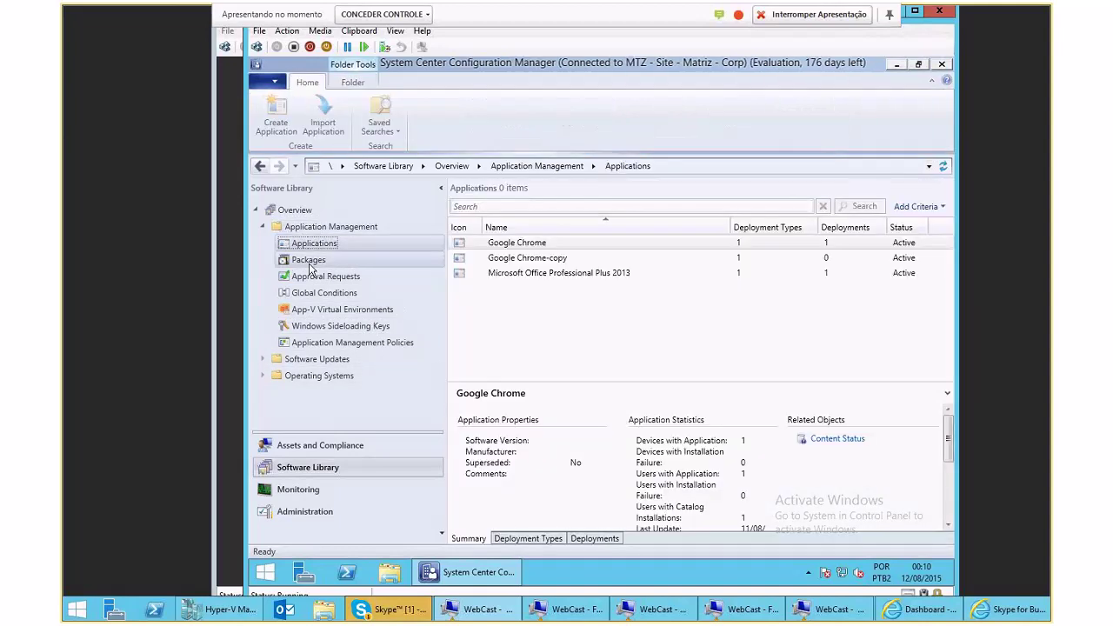
{"action": "left_click", "coordinate": [309, 261]}
{"action": "left_click", "coordinate": [312, 362]}
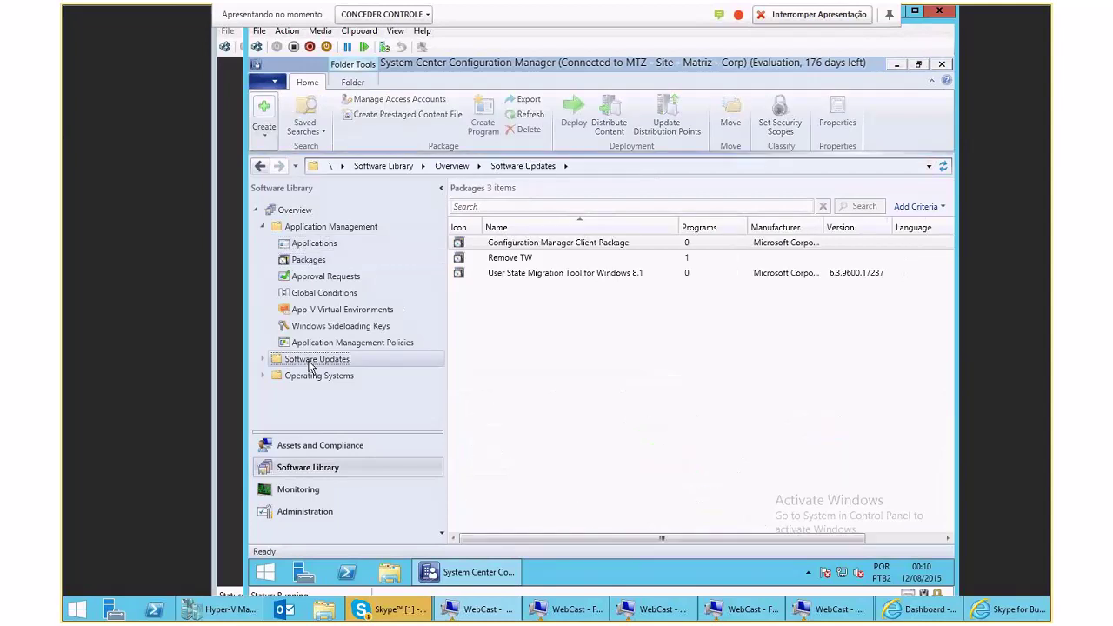
{"action": "left_click", "coordinate": [335, 352]}
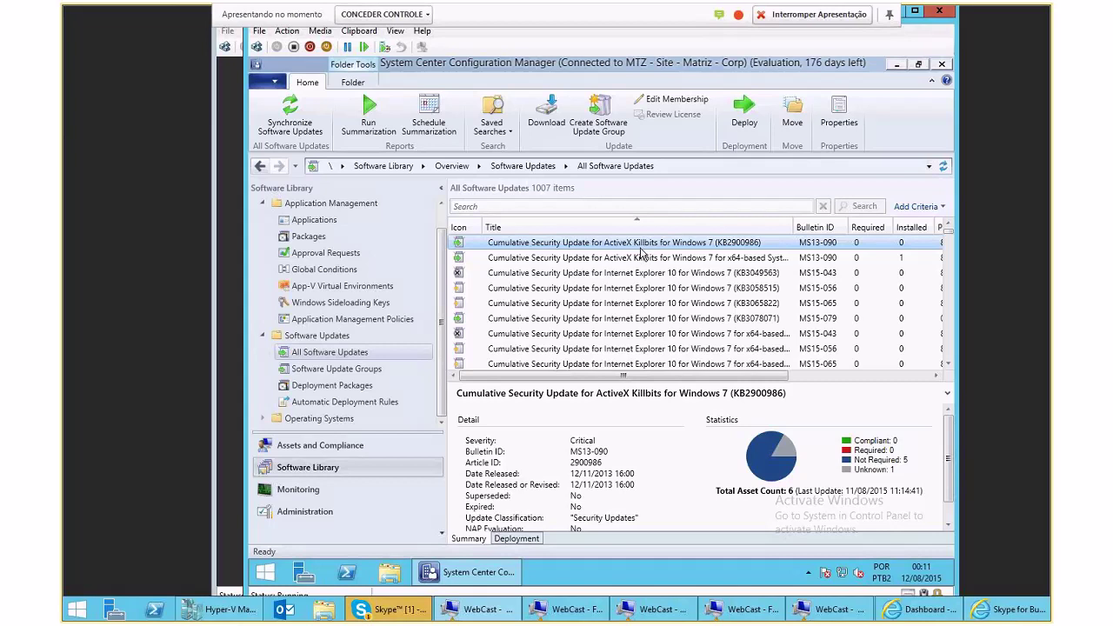
Add the Product, Superseded and Expired criteria to the All Software Updates search
{"action": "left_click", "coordinate": [918, 207]}
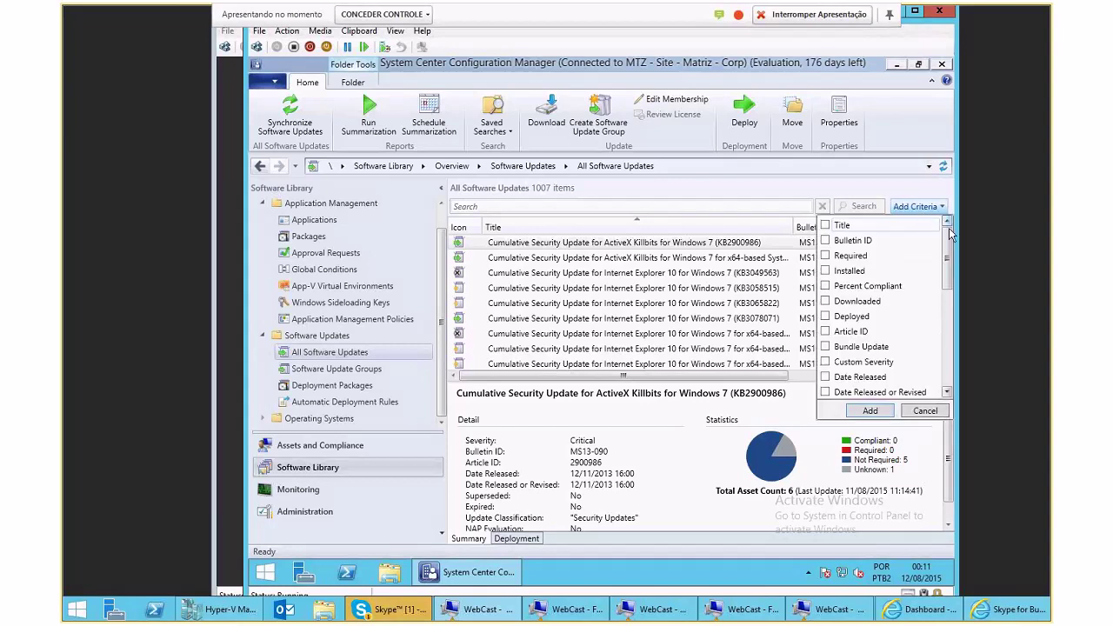
{"action": "left_click_drag", "start_coordinate": [947, 233], "coordinate": [945, 351]}
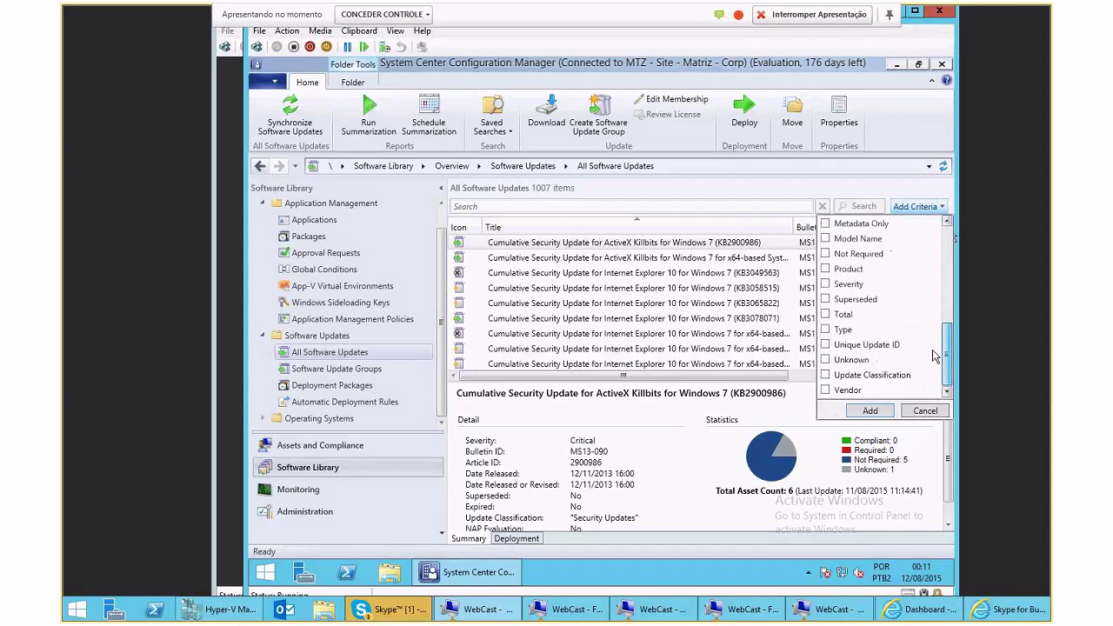
{"action": "left_click", "coordinate": [825, 271]}
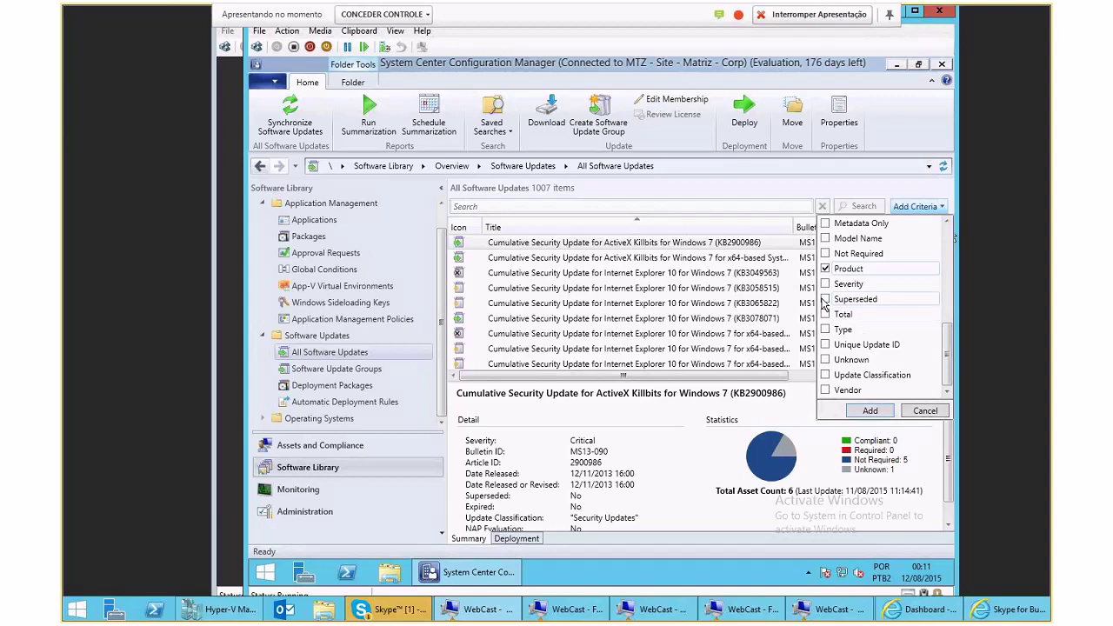
{"action": "left_click", "coordinate": [825, 300]}
{"action": "left_click_drag", "start_coordinate": [949, 344], "coordinate": [949, 309]}
{"action": "left_click", "coordinate": [825, 276]}
{"action": "left_click", "coordinate": [870, 411]}
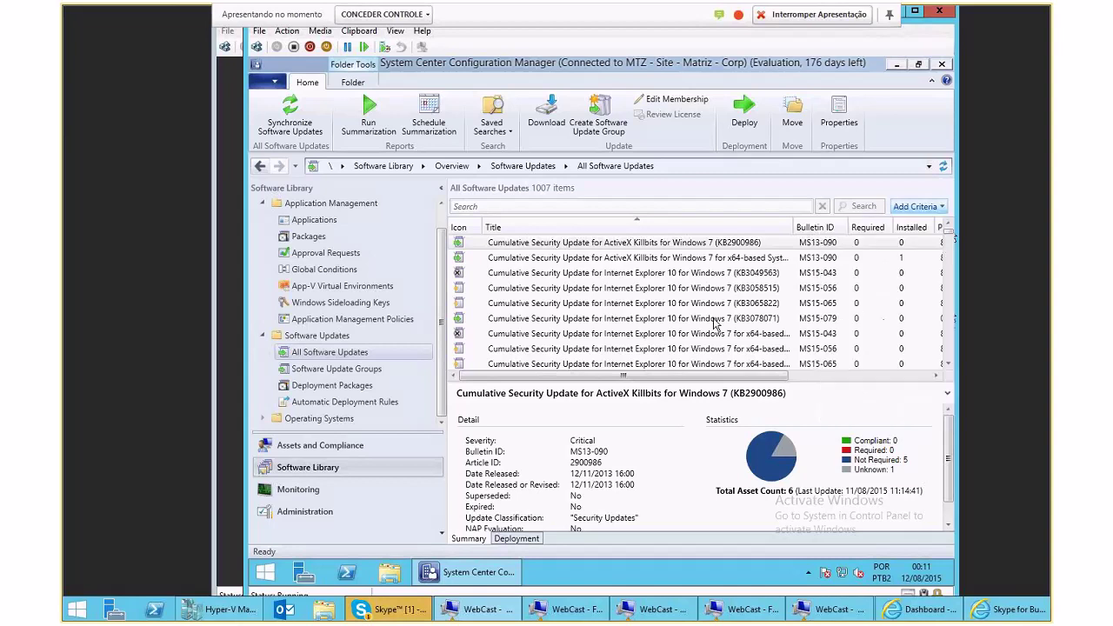
Set Expired to No, Superseded to No and Product to Windows Server 2012 R2, and run the search
{"action": "left_click", "coordinate": [514, 228]}
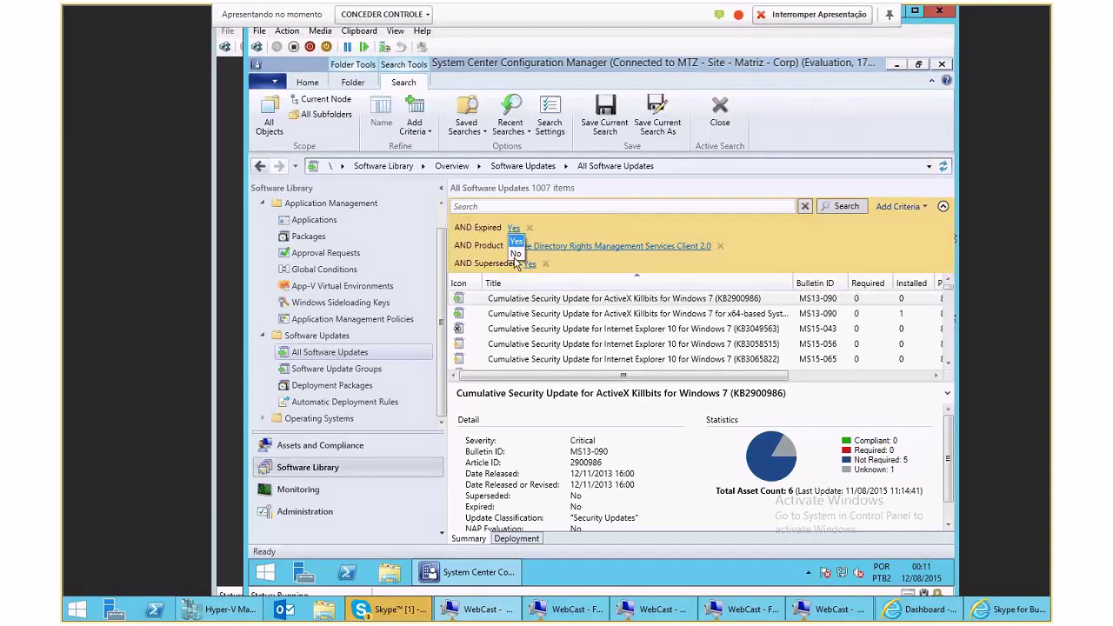
{"action": "left_click", "coordinate": [516, 254]}
{"action": "left_click", "coordinate": [530, 263]}
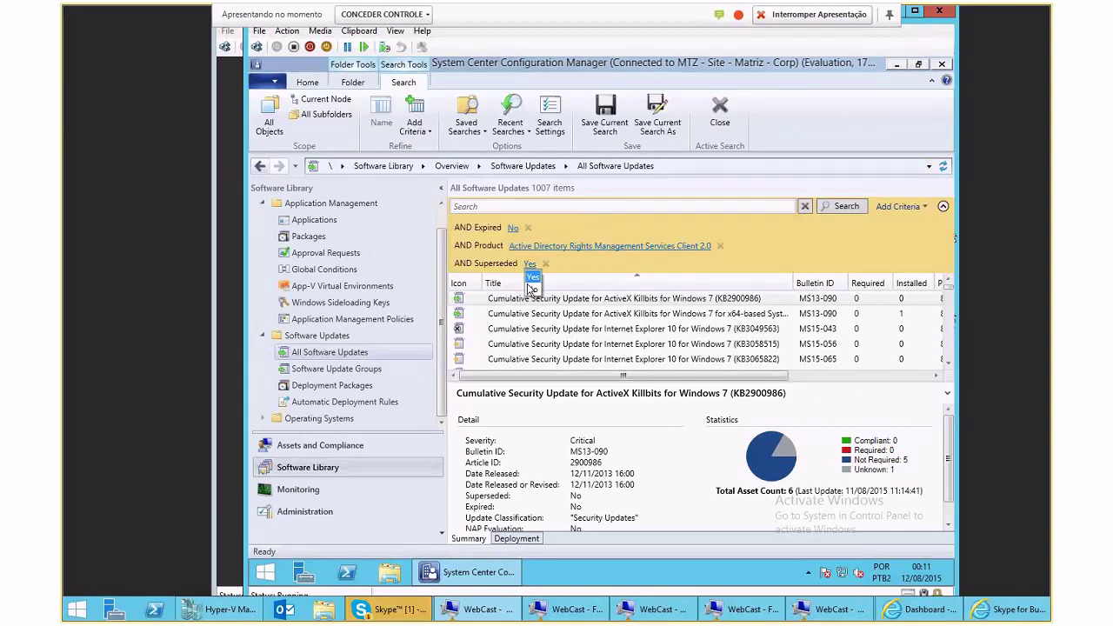
{"action": "left_click", "coordinate": [635, 246]}
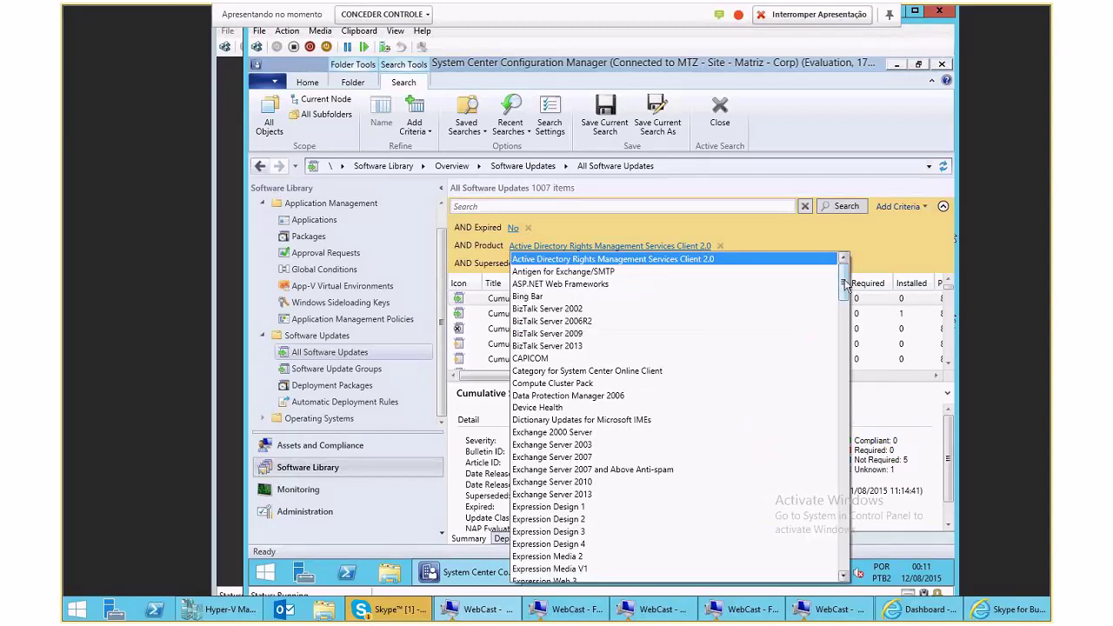
{"action": "left_click_drag", "start_coordinate": [845, 286], "coordinate": [844, 310]}
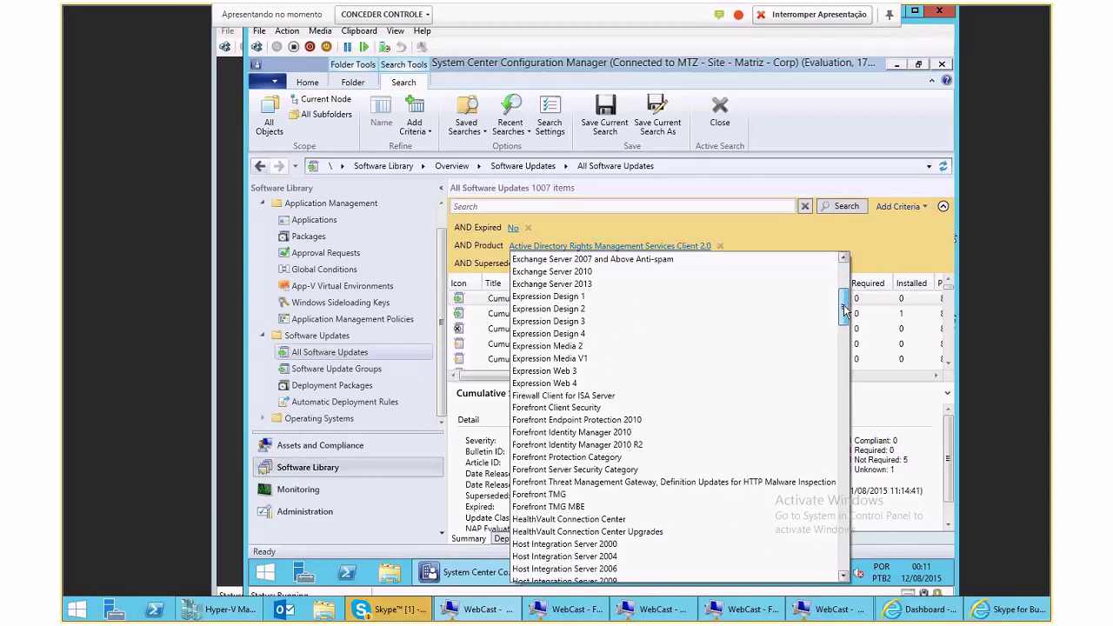
{"action": "left_click_drag", "start_coordinate": [844, 310], "coordinate": [813, 528]}
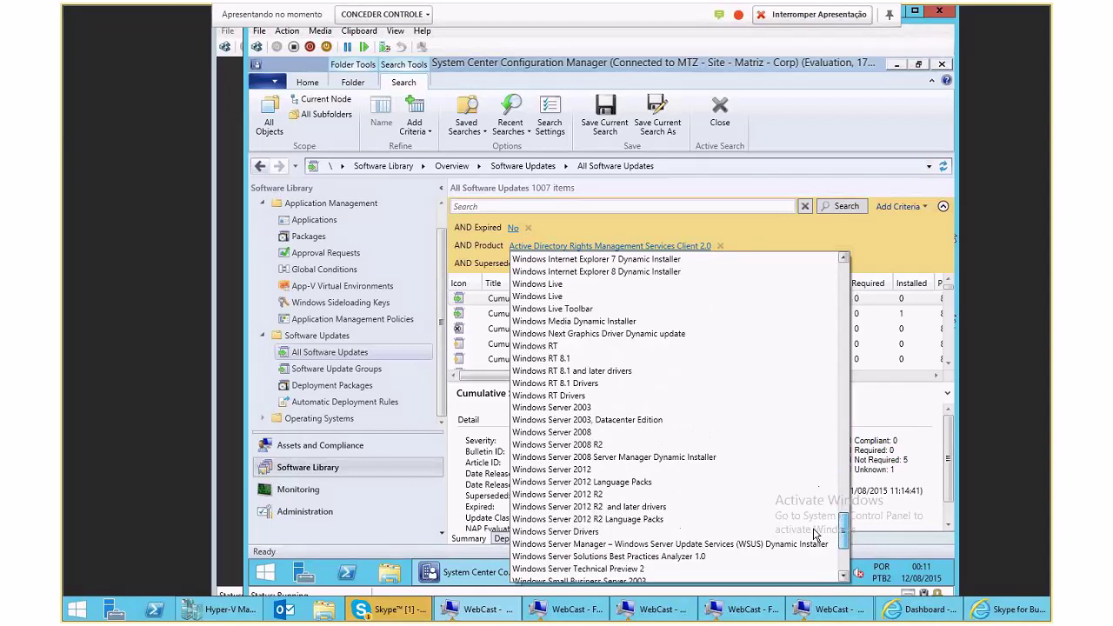
{"action": "left_click", "coordinate": [606, 498]}
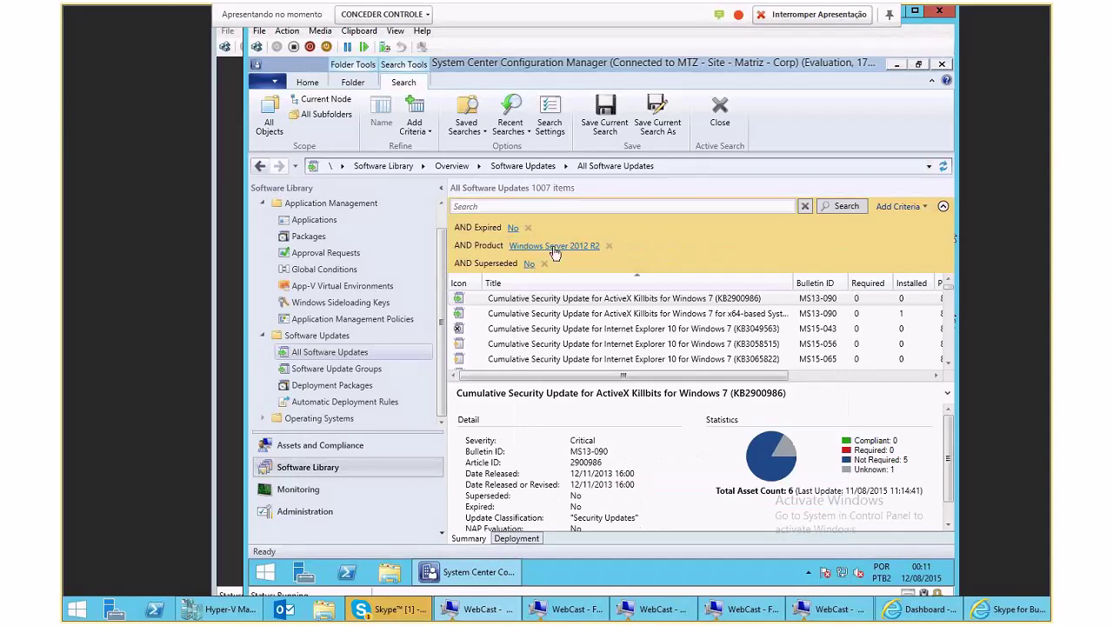
{"action": "left_click", "coordinate": [840, 207]}
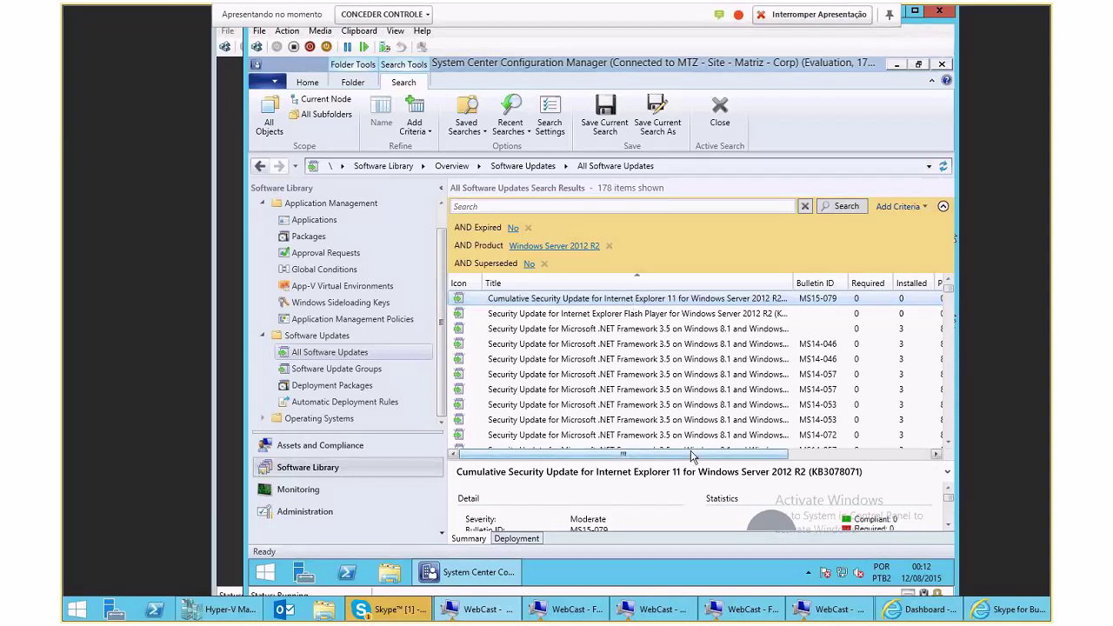
Select the four updates from KB2973351 through the first MS14-057 .NET Framework 3.5 update, and start deploying them
{"action": "left_click_drag", "start_coordinate": [692, 455], "coordinate": [798, 455]}
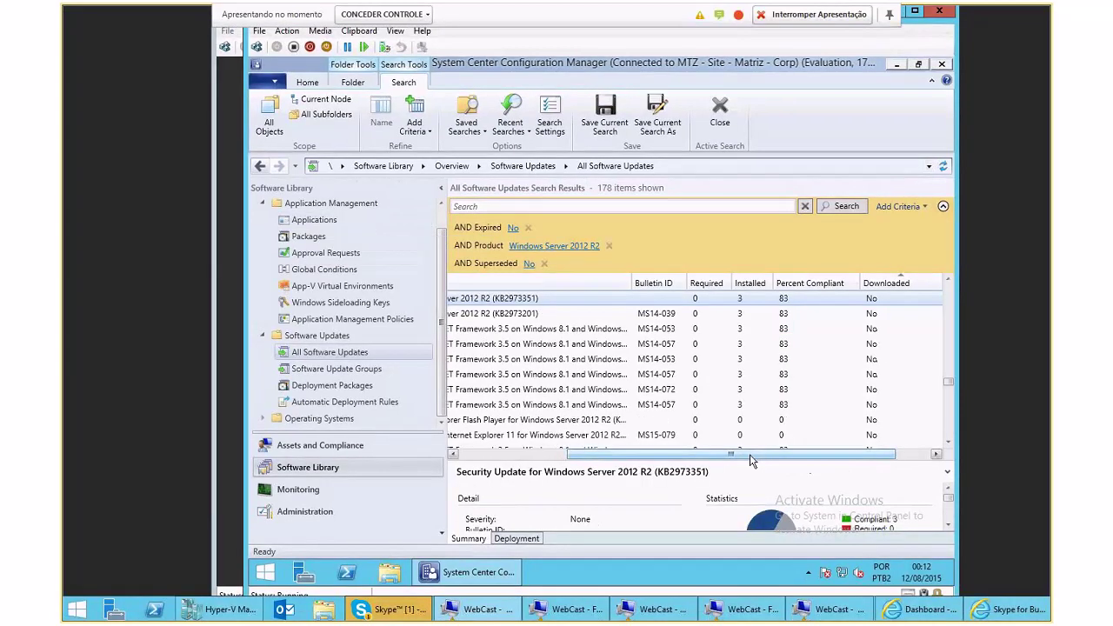
{"action": "left_click_drag", "start_coordinate": [750, 455], "coordinate": [785, 455]}
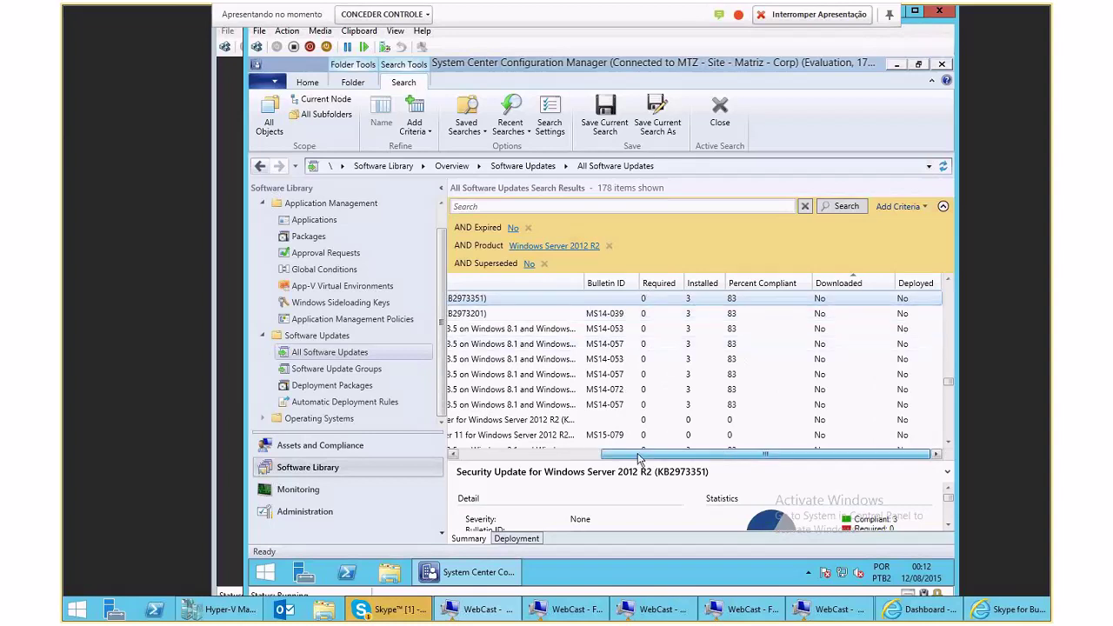
{"action": "left_click_drag", "start_coordinate": [637, 458], "coordinate": [489, 458]}
{"action": "left_click", "coordinate": [539, 329], "text": "shift"}
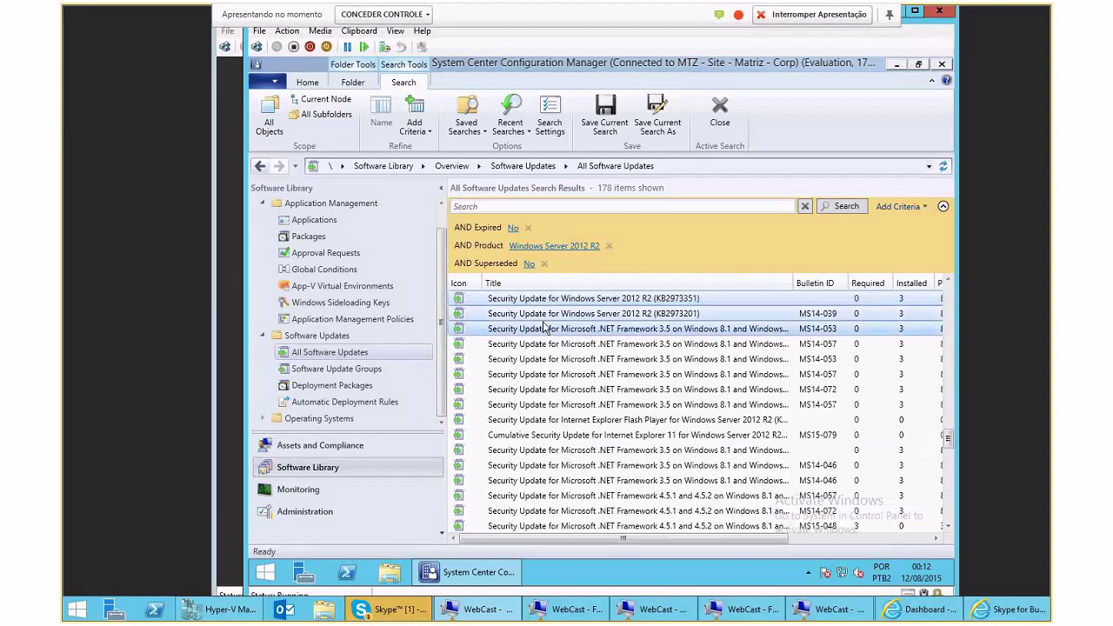
{"action": "left_click", "coordinate": [540, 348], "text": "shift"}
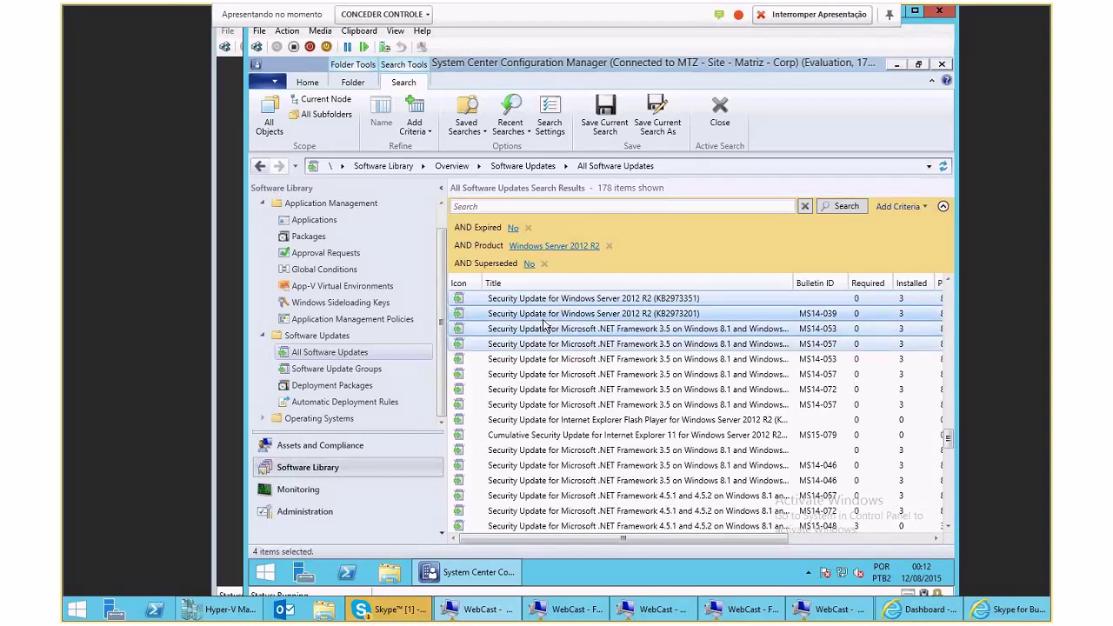
{"action": "right_click", "coordinate": [542, 326]}
{"action": "left_click", "coordinate": [573, 420]}
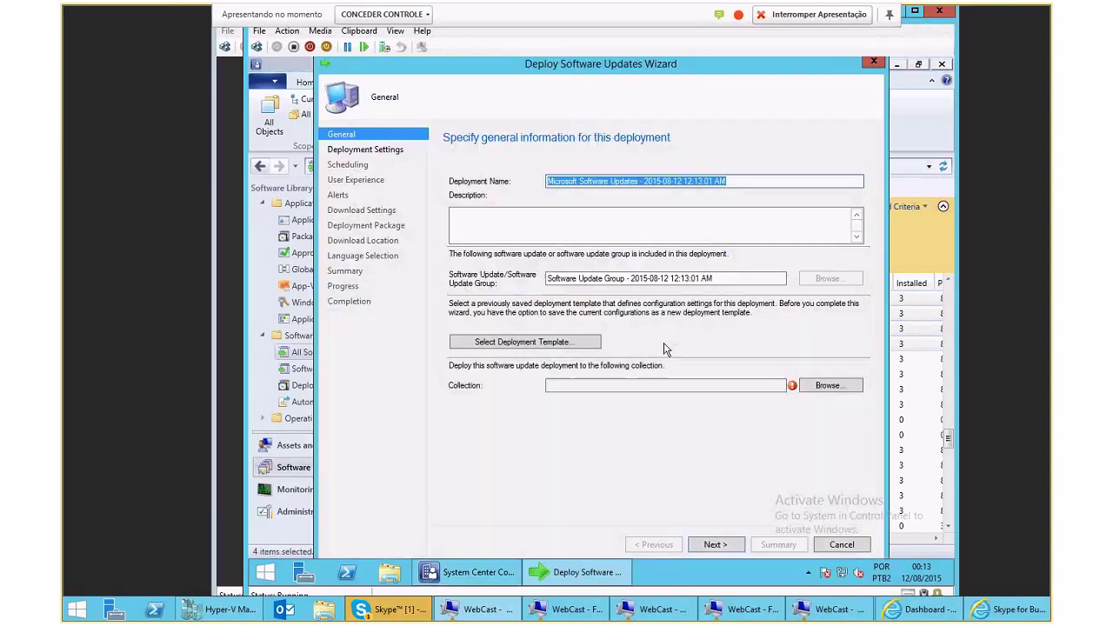
Name both the deployment and the software update group "Updates - Server 2012 - Agosto"
{"action": "left_click", "coordinate": [733, 181]}
{"action": "left_click_drag", "start_coordinate": [734, 181], "coordinate": [509, 178]}
{"action": "type", "text": "Updates "}
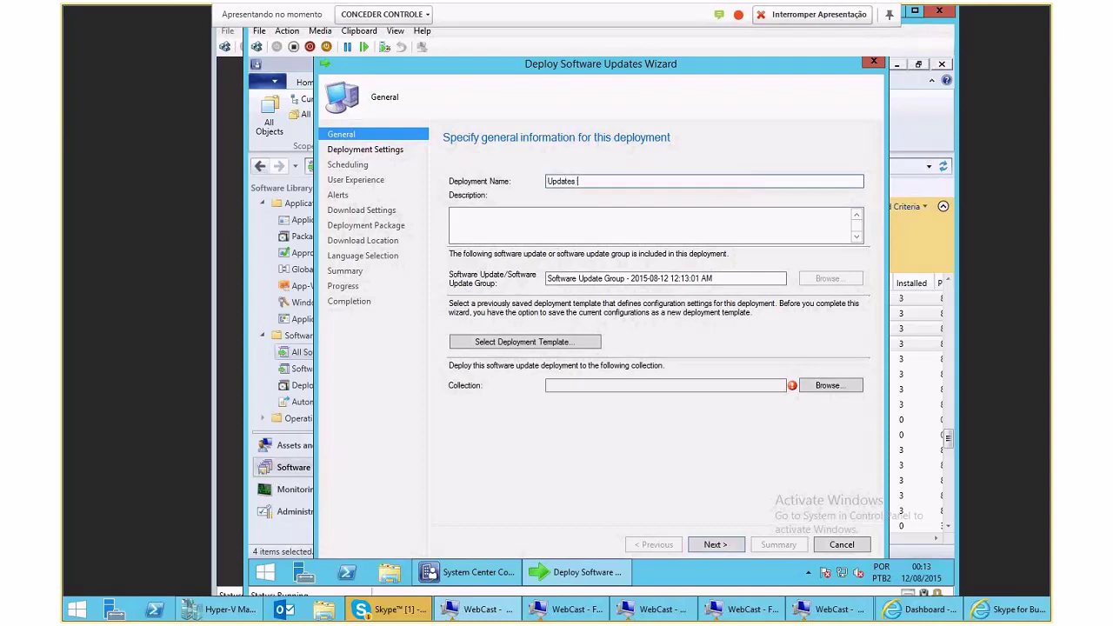
{"action": "type", "text": "- Server 2012 - Agosto"}
{"action": "key", "text": "ctrl+a"}
{"action": "key", "text": "ctrl+c"}
{"action": "left_click", "coordinate": [769, 278]}
{"action": "key", "text": "ctrl+a"}
{"action": "key", "text": "ctrl+v"}
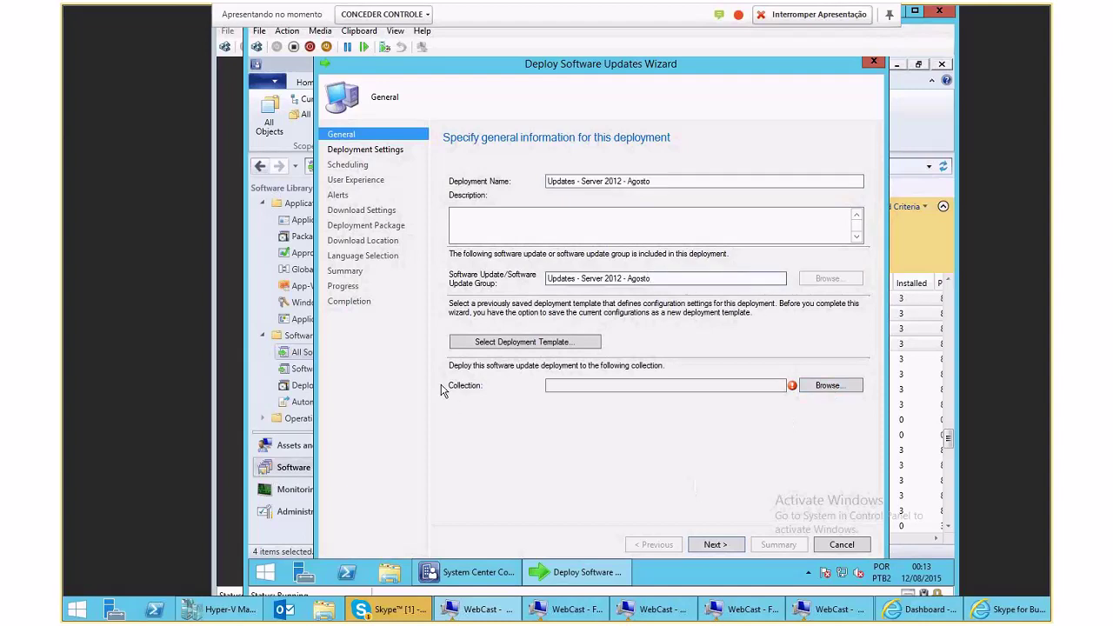
Target the deployment at the Windows Server device collection and continue to the deployment settings
{"action": "left_click", "coordinate": [822, 388]}
{"action": "left_click", "coordinate": [589, 264]}
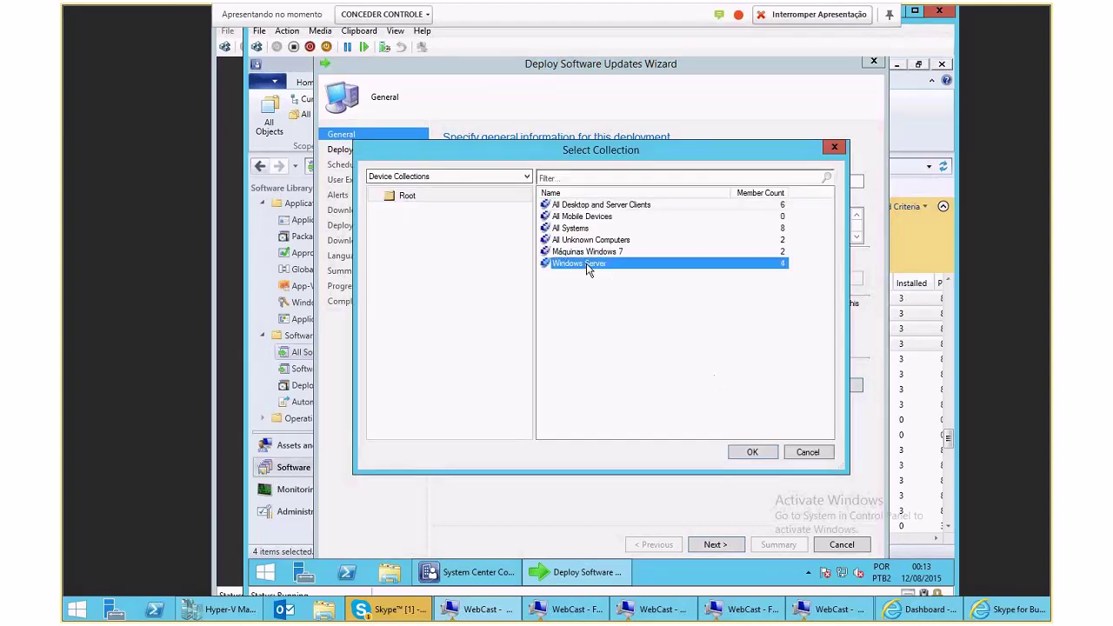
{"action": "left_click", "coordinate": [753, 452]}
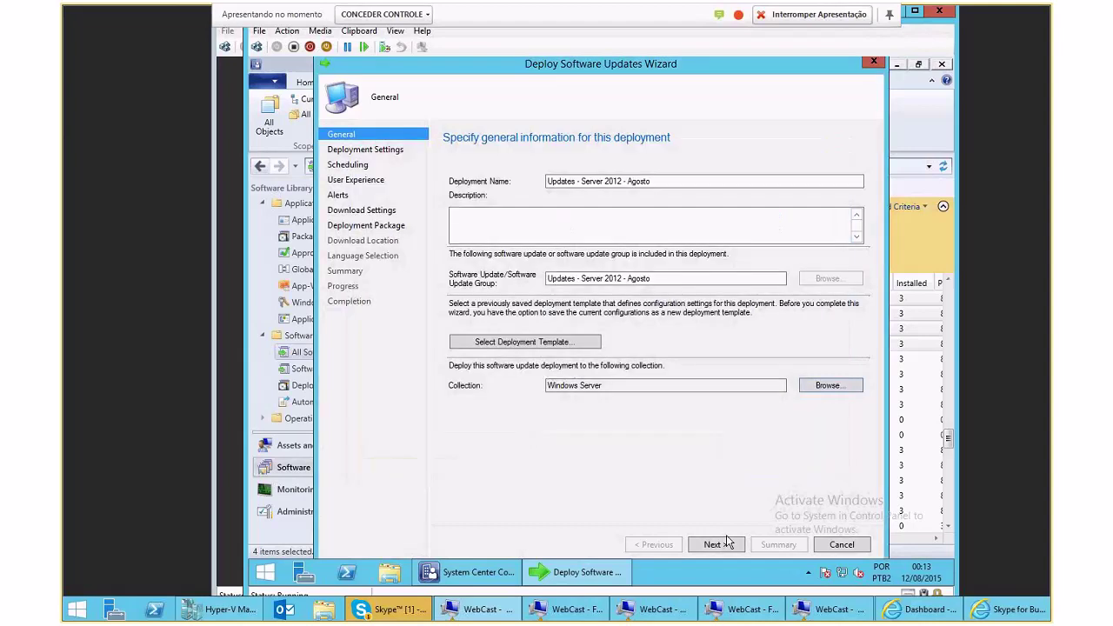
{"action": "left_click", "coordinate": [715, 545]}
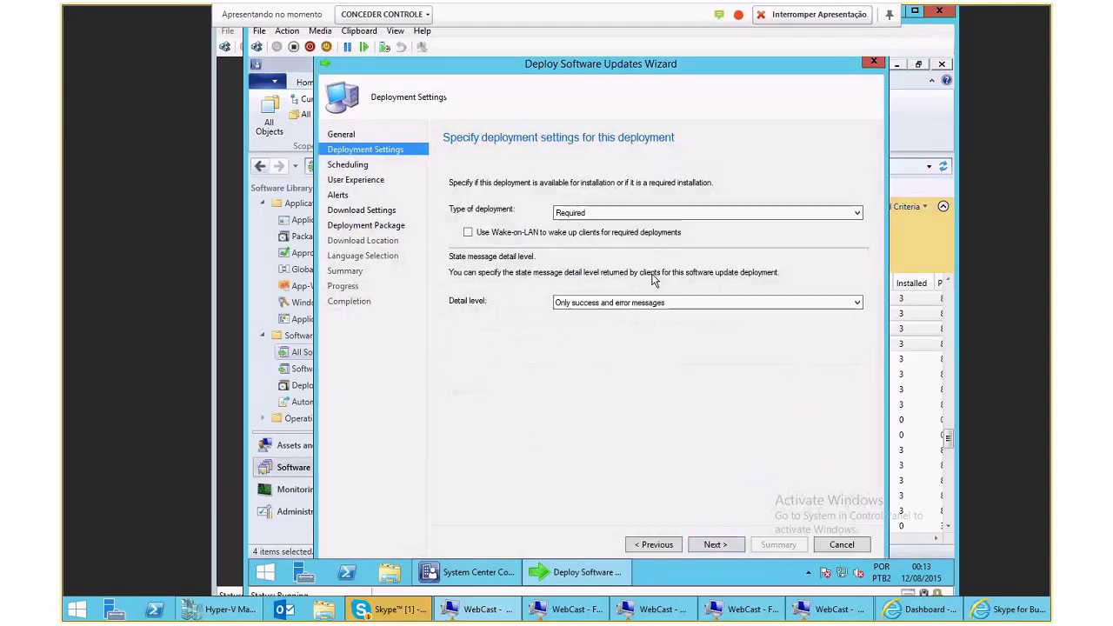
Set the type of deployment to Available and continue to scheduling
{"action": "left_click", "coordinate": [589, 214]}
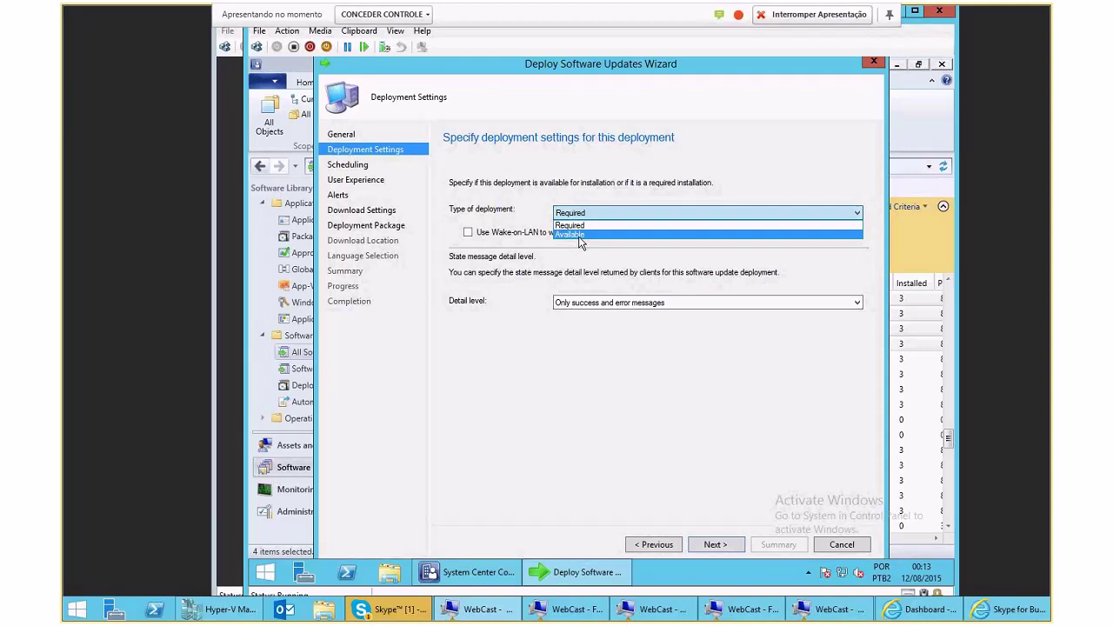
{"action": "left_click", "coordinate": [581, 235]}
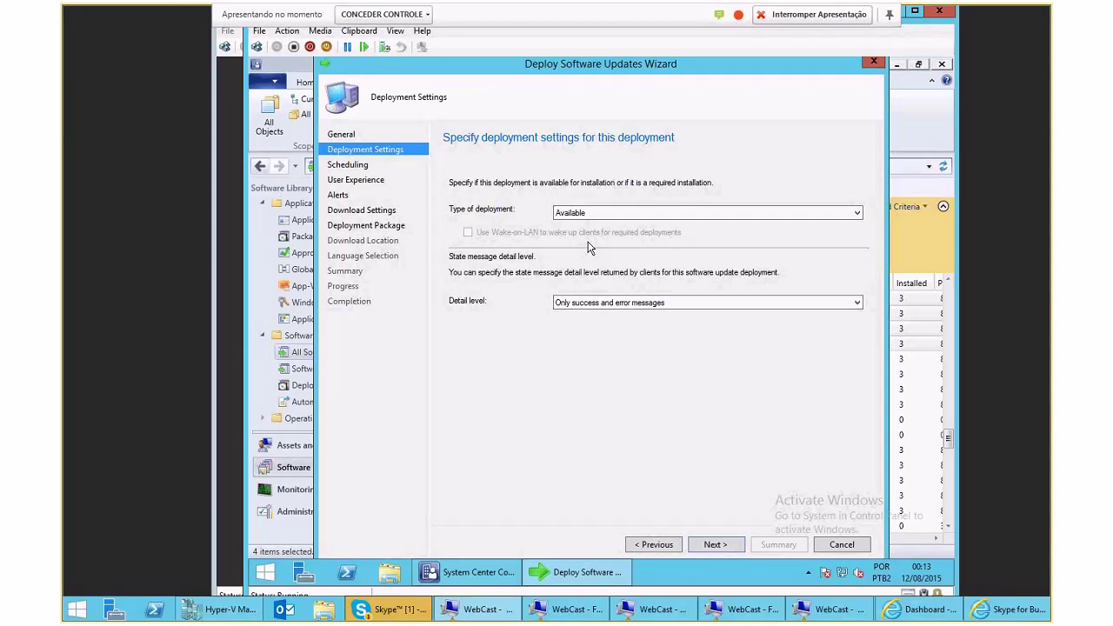
{"action": "left_click", "coordinate": [582, 213]}
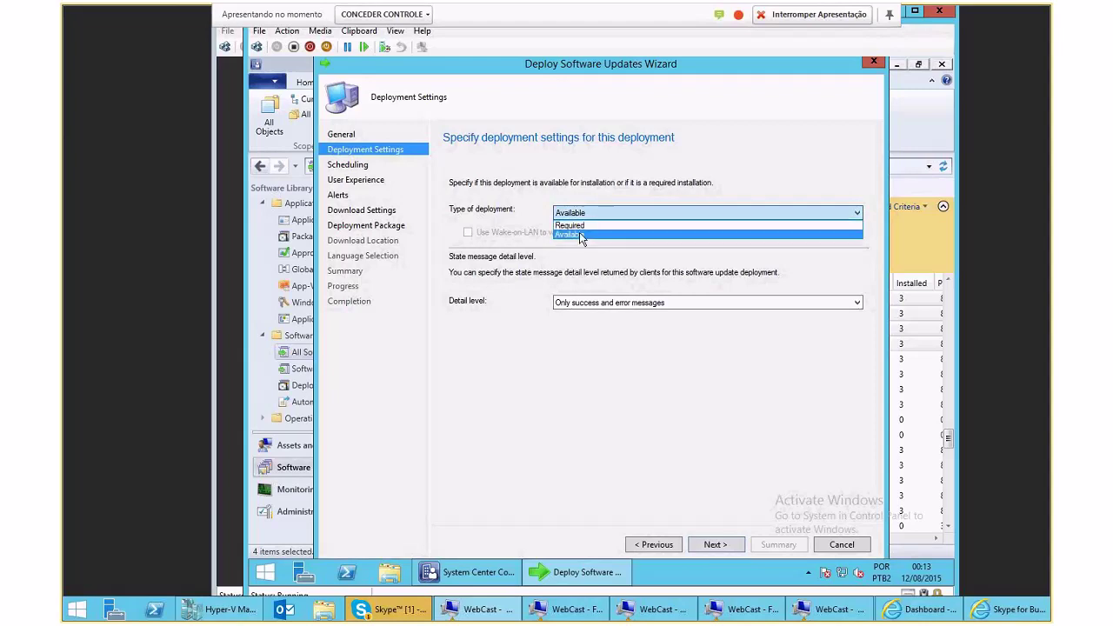
{"action": "left_click", "coordinate": [581, 235]}
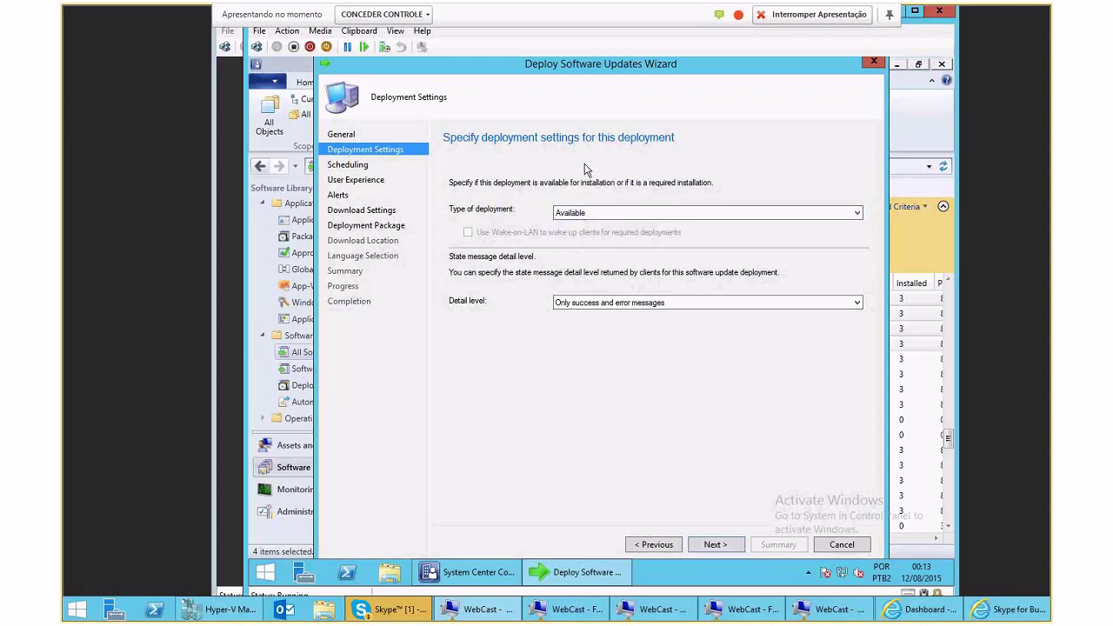
{"action": "key", "text": "Return"}
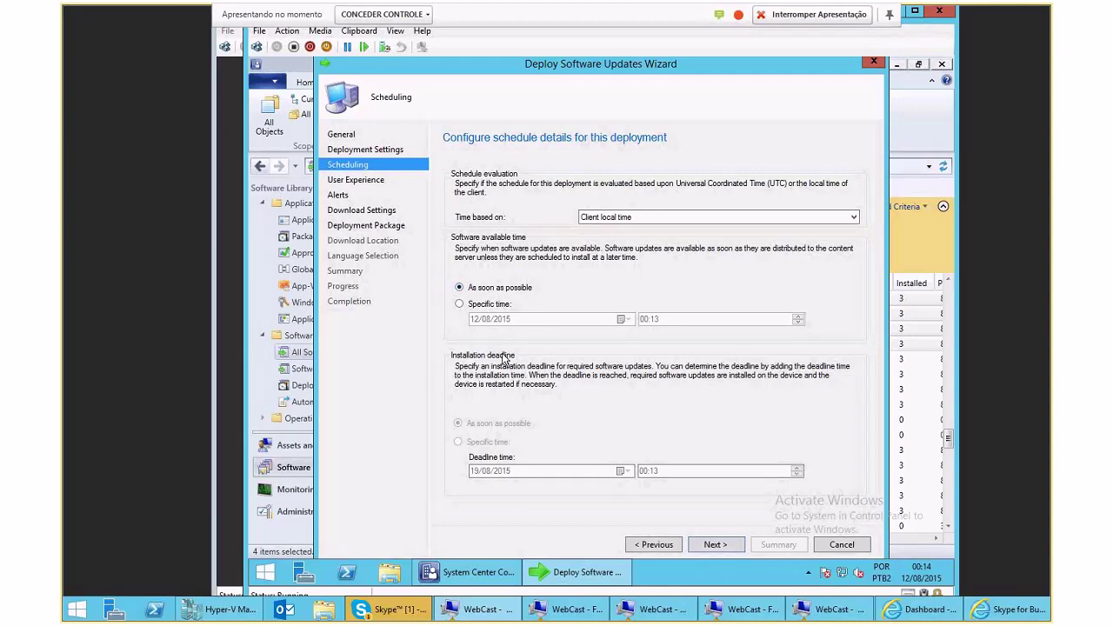
Try a specific software available time, set it back to As soon as possible, and accept the schedule
{"action": "left_click", "coordinate": [464, 304]}
{"action": "left_click", "coordinate": [477, 321]}
{"action": "left_click", "coordinate": [510, 288]}
{"action": "left_click", "coordinate": [715, 546]}
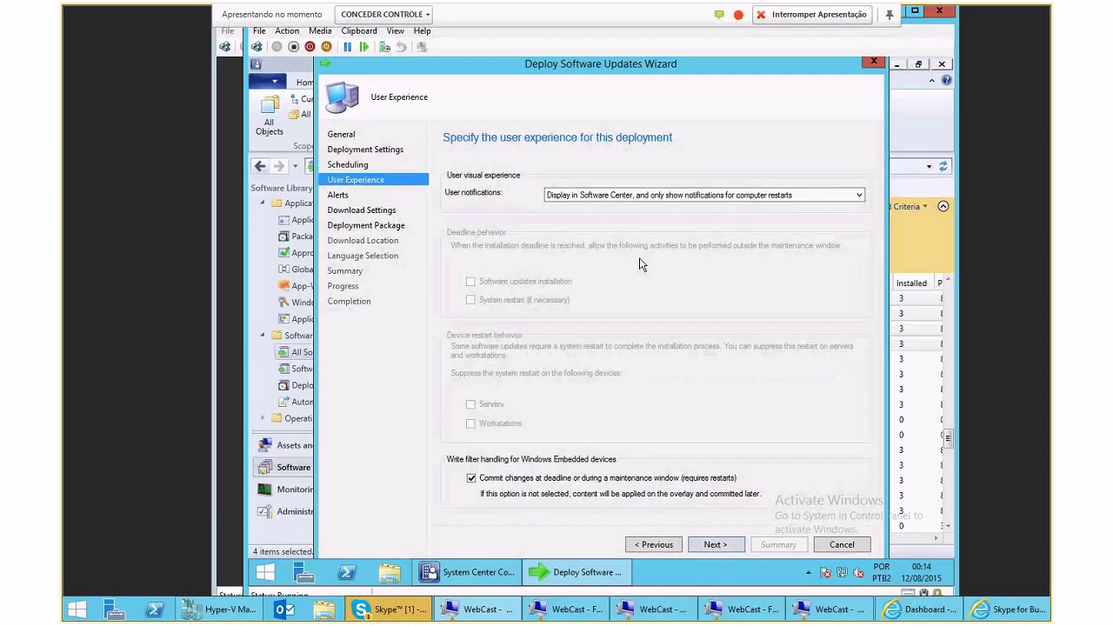
Set user notifications to display in Software Center and only show notifications for computer restarts, and continue to the alerts
{"action": "left_click", "coordinate": [683, 196]}
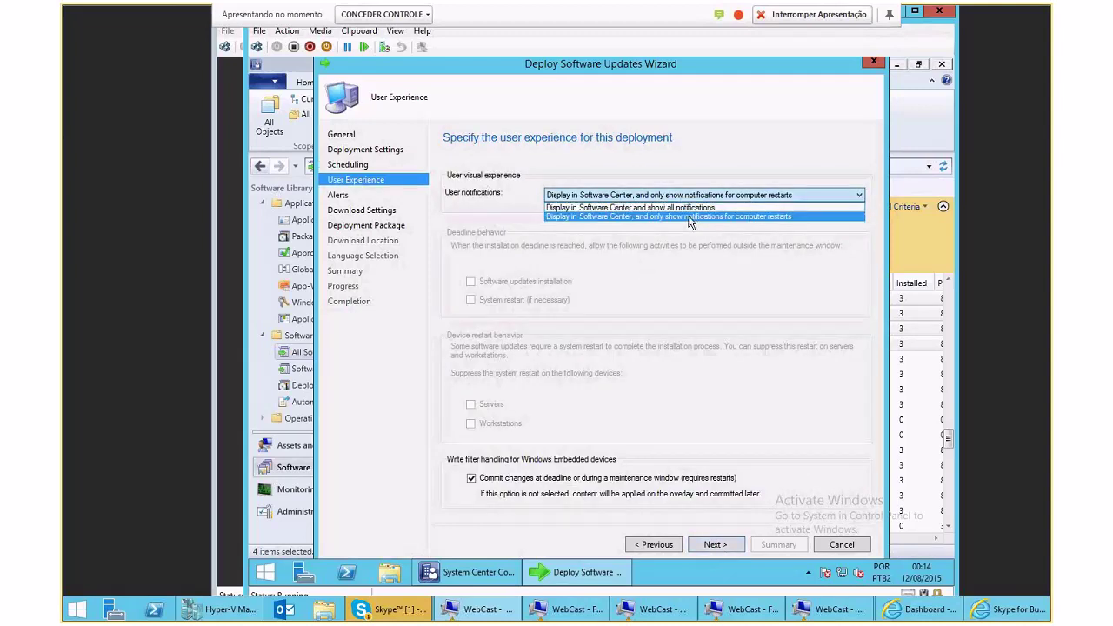
{"action": "left_click", "coordinate": [688, 217]}
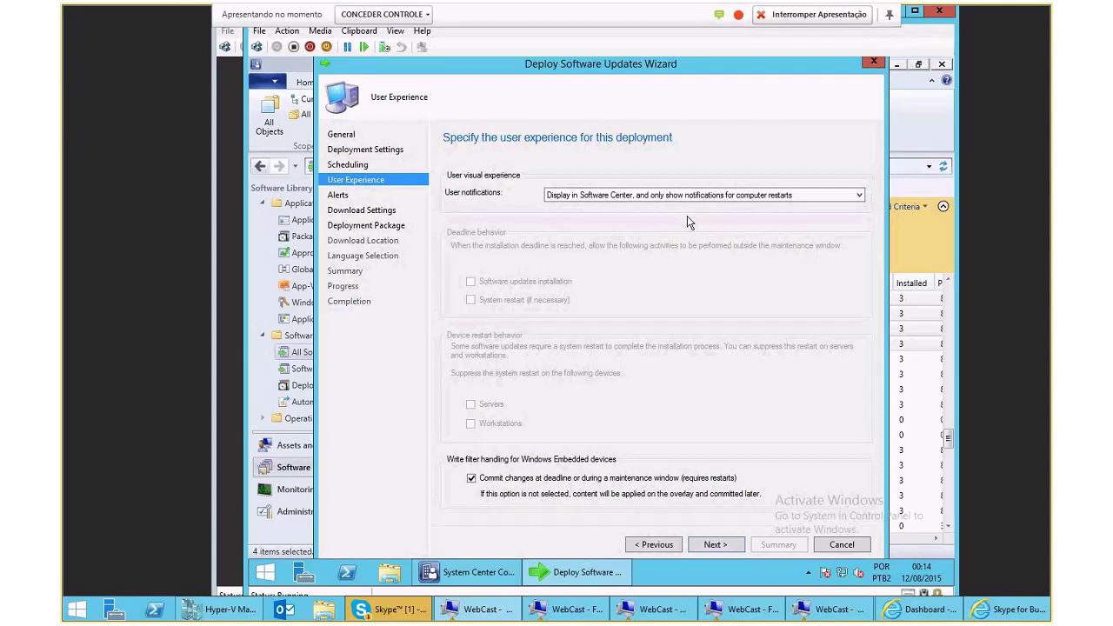
{"action": "left_click", "coordinate": [678, 202]}
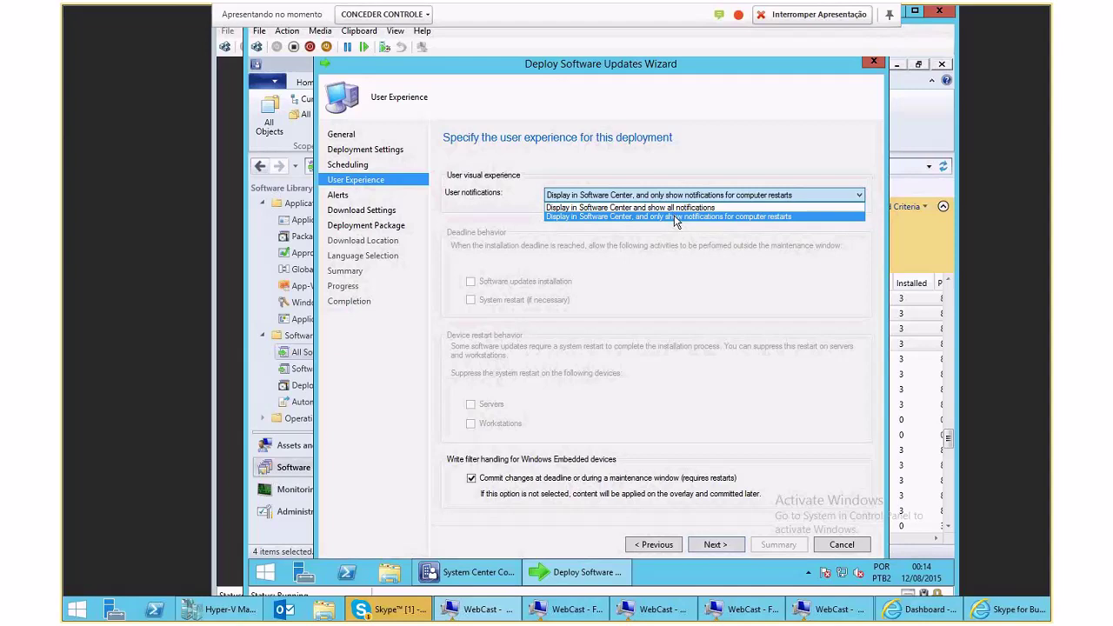
{"action": "left_click", "coordinate": [675, 217]}
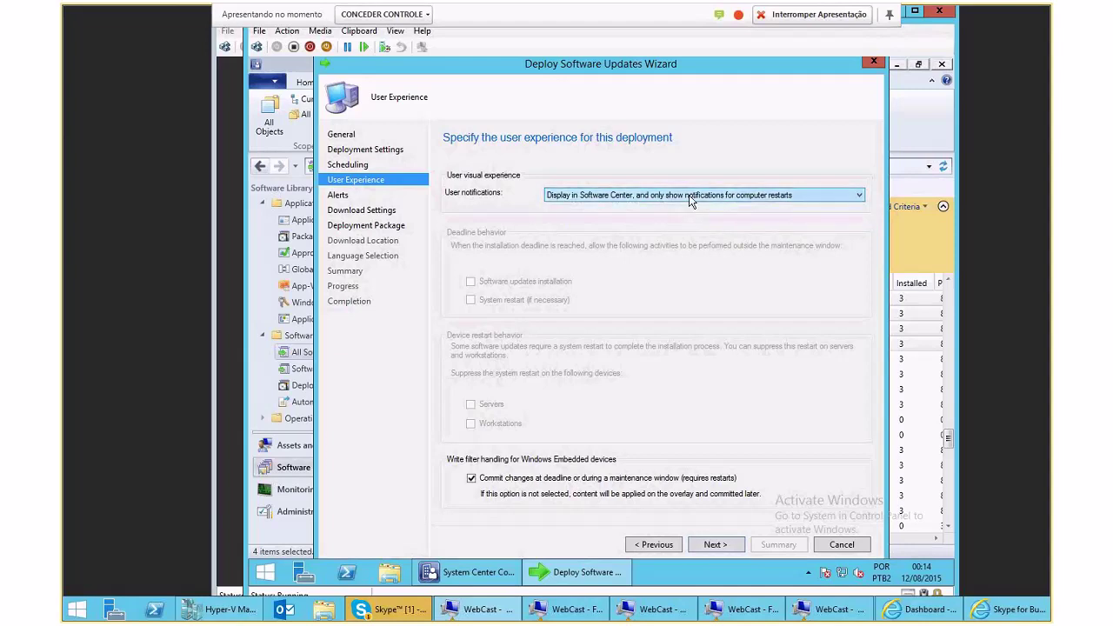
{"action": "left_click", "coordinate": [711, 545]}
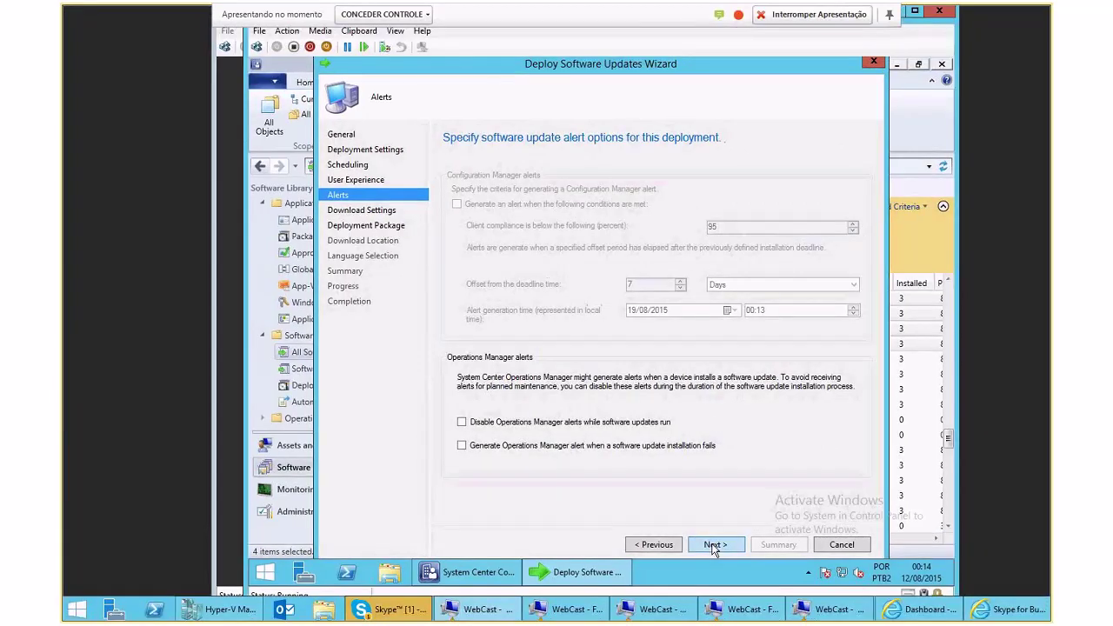
Accept the alert options and have clients on slow networks download updates from the distribution point and install them
{"action": "left_click", "coordinate": [713, 546]}
{"action": "left_click", "coordinate": [477, 255]}
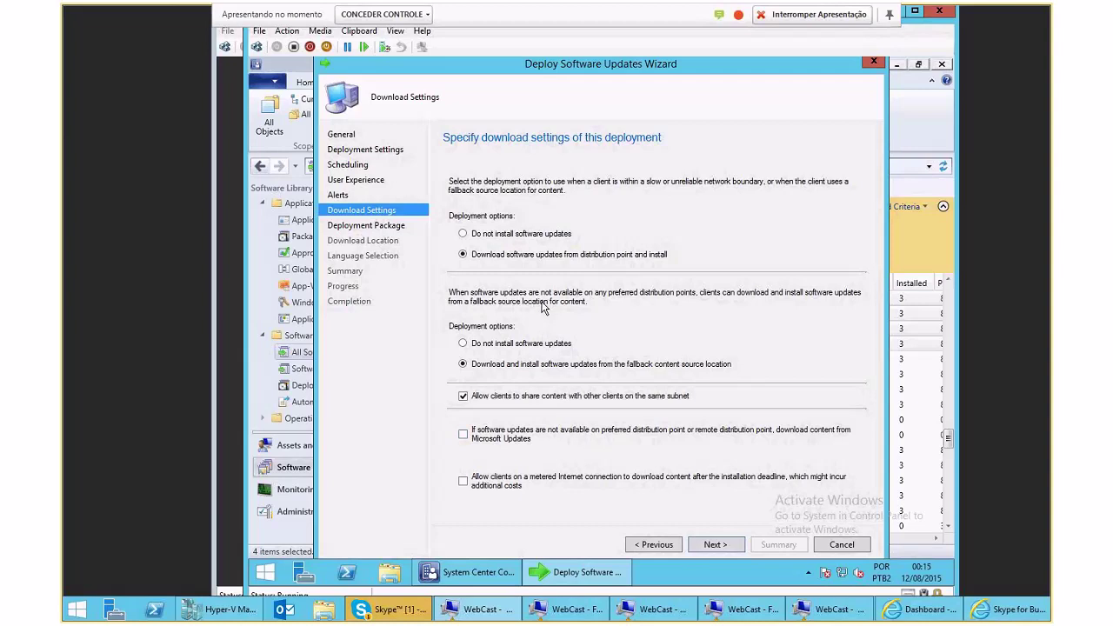
{"action": "left_click", "coordinate": [713, 546]}
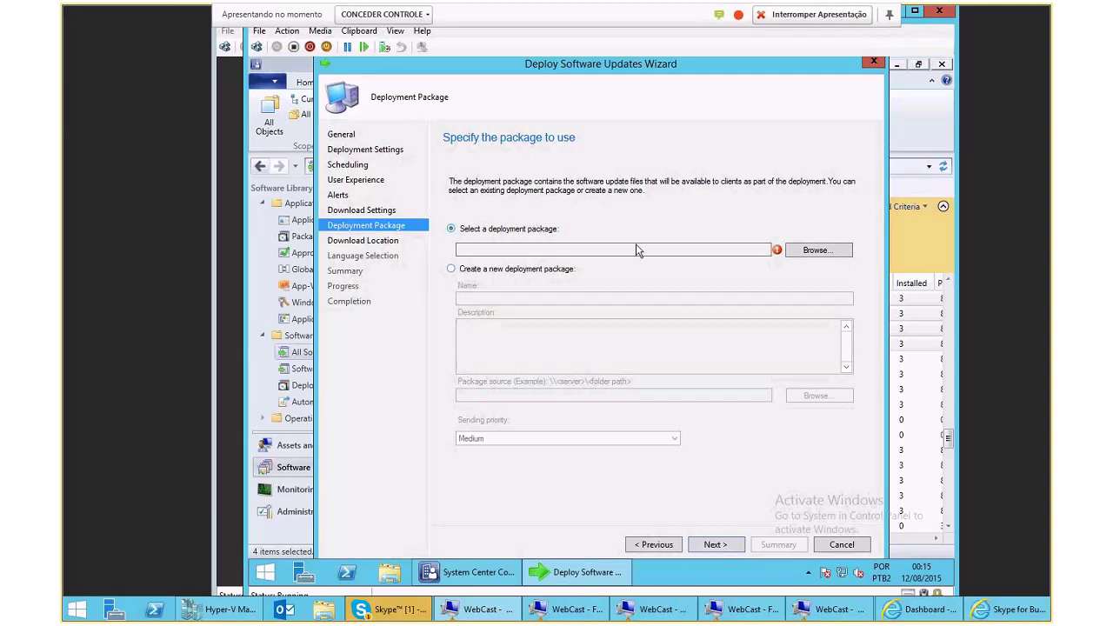
Create a new deployment package named WinServer and enter \\DC01\Sources\Updates\ as its package source path
{"action": "left_click", "coordinate": [504, 273]}
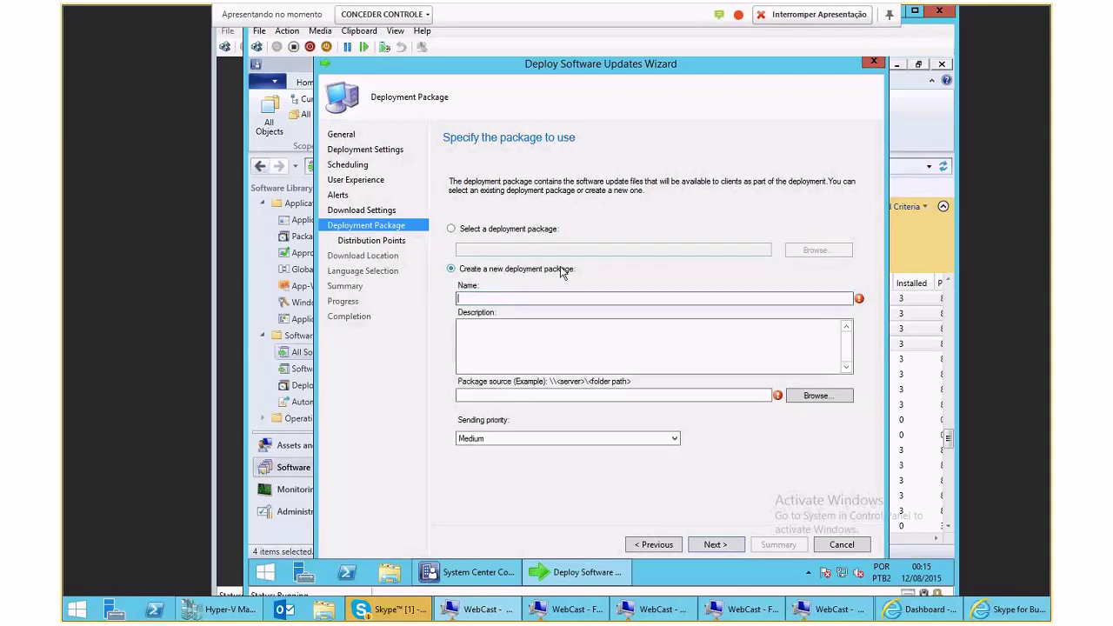
{"action": "type", "text": "WinServer"}
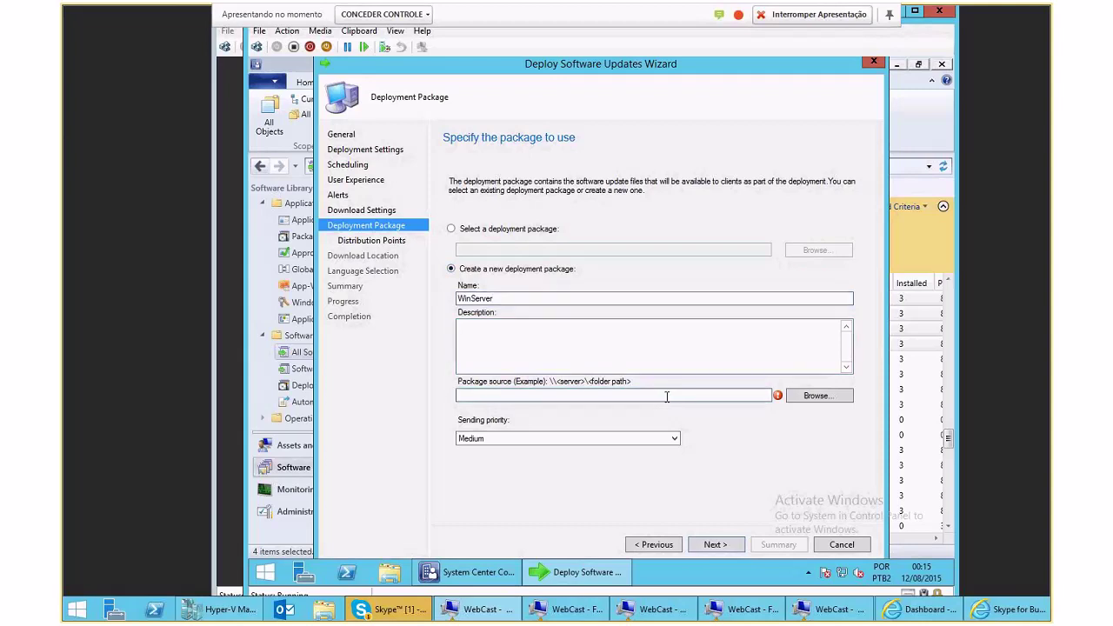
{"action": "type", "text": "\\\\"}
{"action": "key", "text": "Down"}
{"action": "type", "text": "\\"}
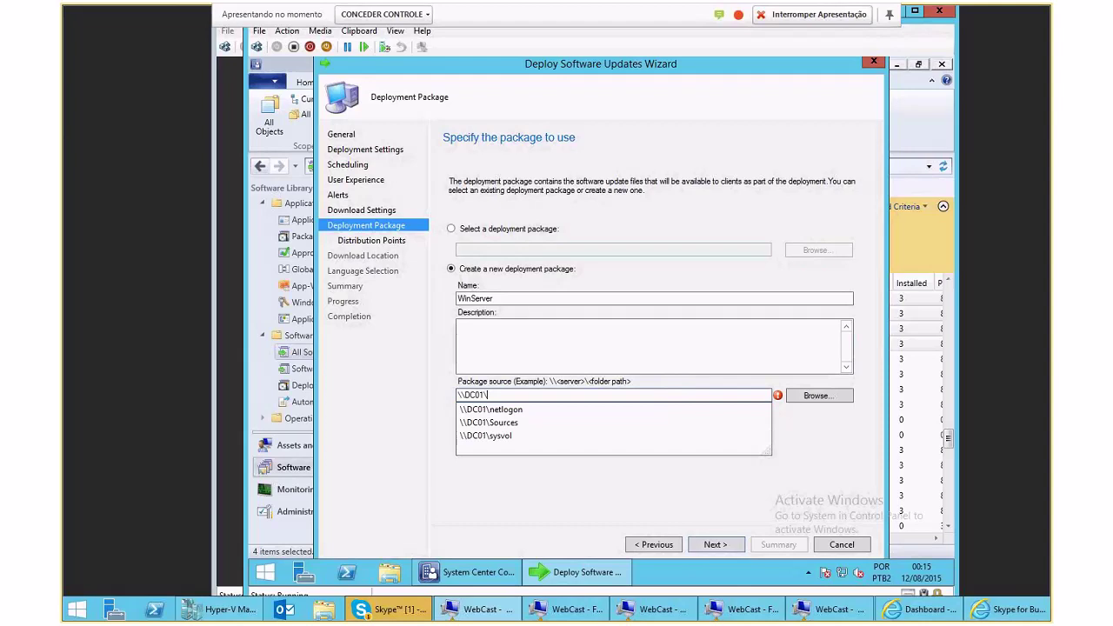
{"action": "key", "text": "Down"}
{"action": "key", "text": "Down"}
{"action": "type", "text": "\\"}
{"action": "key", "text": "Down"}
{"action": "key", "text": "Down"}
{"action": "key", "text": "Down"}
{"action": "key", "text": "Down"}
{"action": "key", "text": "Down"}
{"action": "key", "text": "Down"}
{"action": "key", "text": "Down"}
{"action": "type", "text": "\\"}
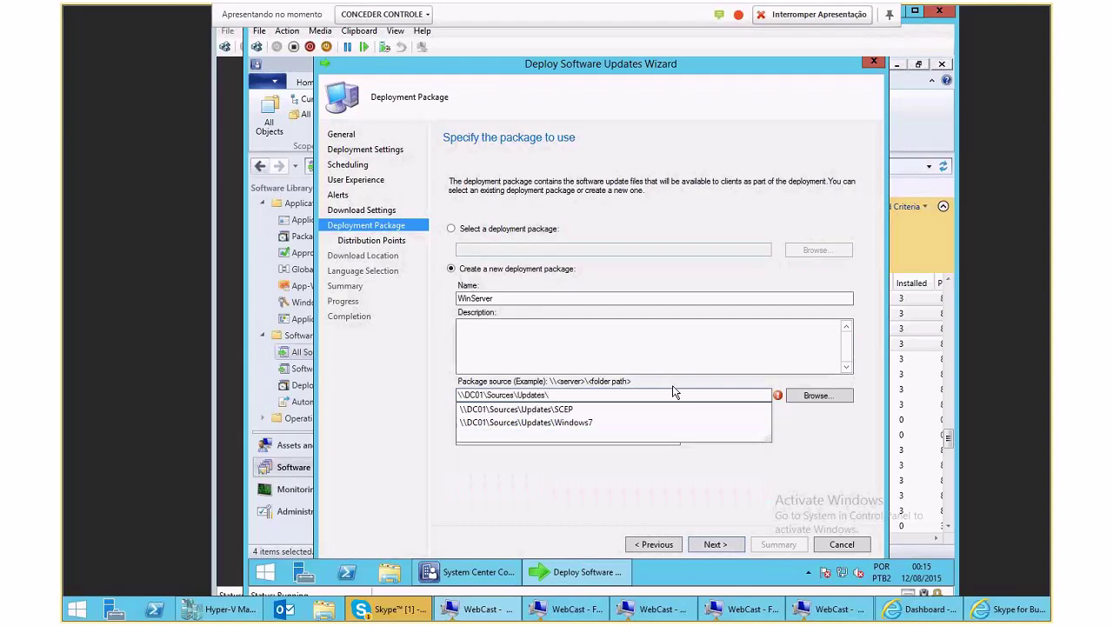
Browse the package source, create a folder named Server2012 inside Updates, and select it as the source folder
{"action": "left_click", "coordinate": [809, 395]}
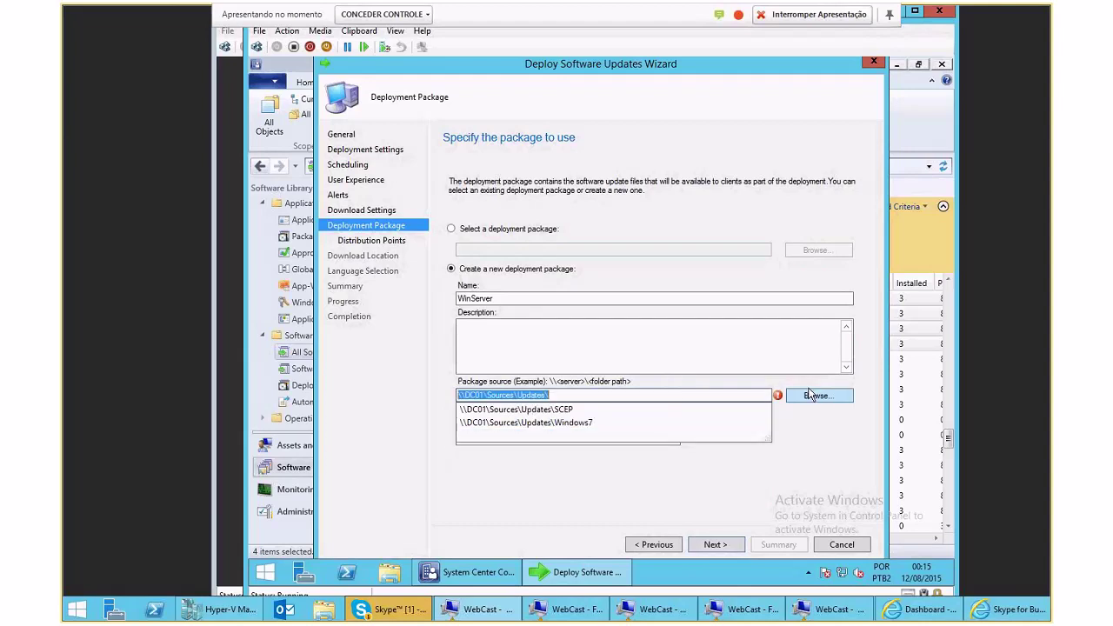
{"action": "left_click", "coordinate": [817, 396]}
{"action": "left_click", "coordinate": [826, 396]}
{"action": "right_click", "coordinate": [492, 220]}
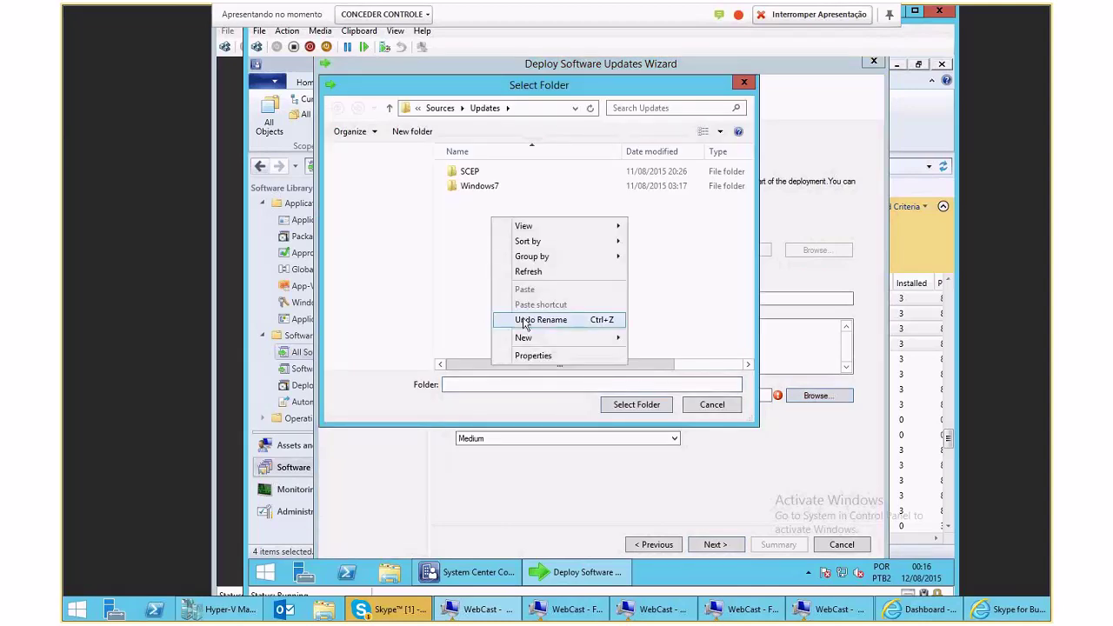
{"action": "mouse_move", "coordinate": [524, 337]}
{"action": "left_click", "coordinate": [668, 338]}
{"action": "type", "text": "Server2"}
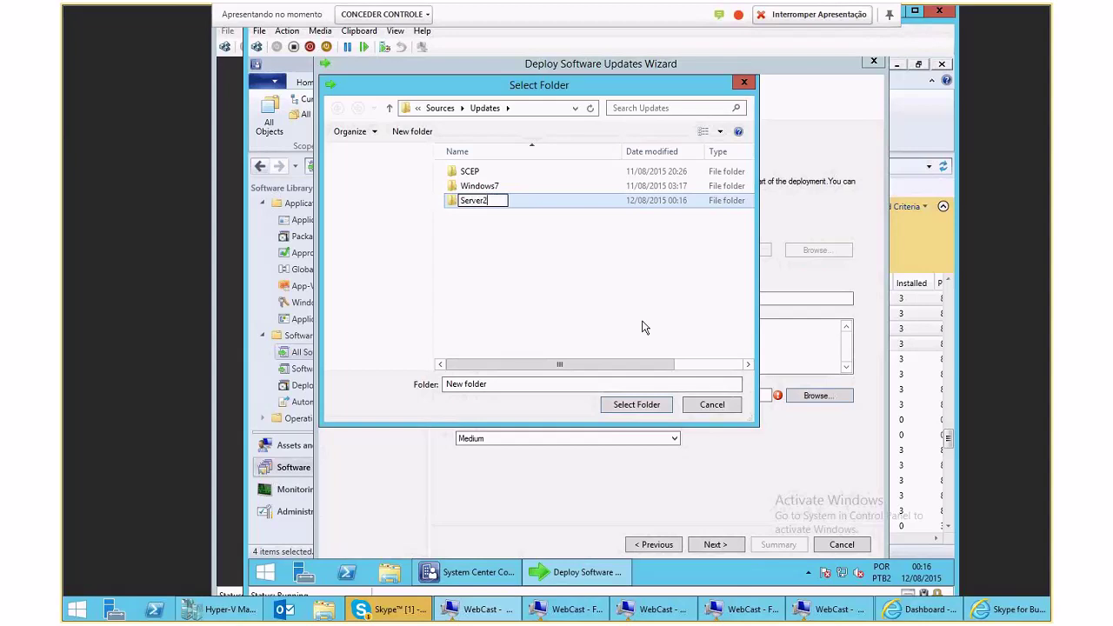
{"action": "type", "text": "012"}
{"action": "left_click", "coordinate": [577, 299]}
{"action": "double_click", "coordinate": [484, 202]}
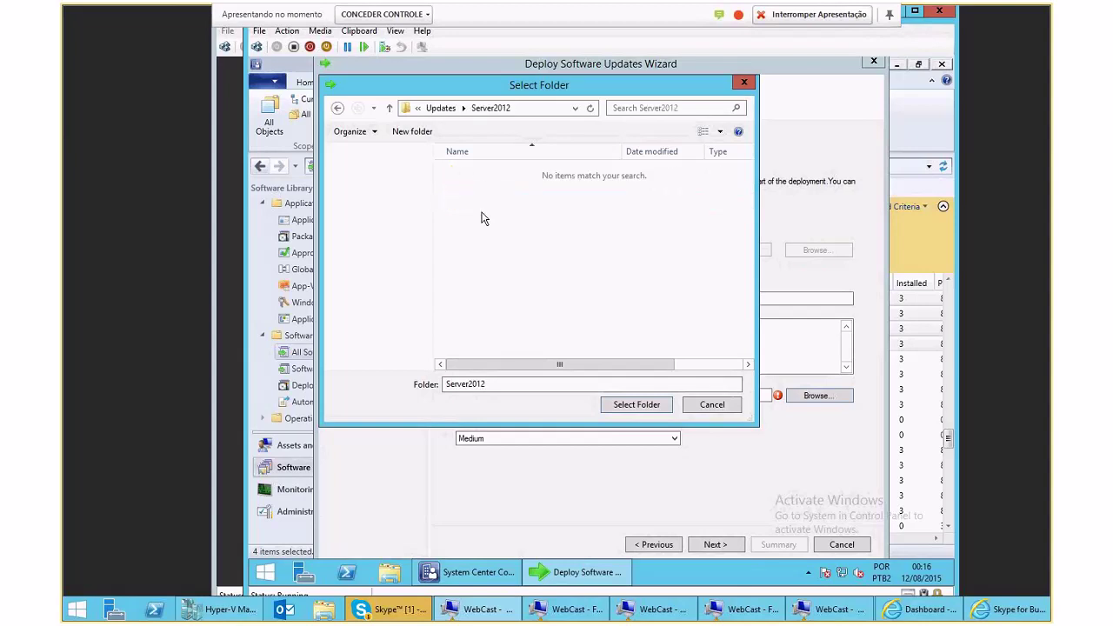
{"action": "left_click", "coordinate": [634, 405]}
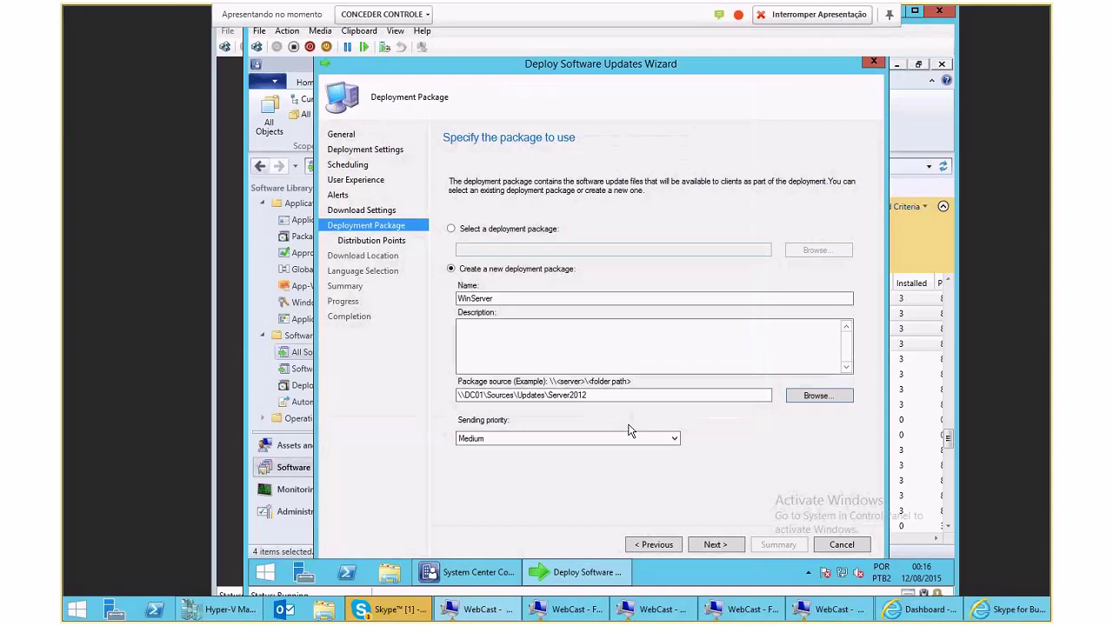
Go back to the general information of the deployment and check the target collection
{"action": "left_click", "coordinate": [647, 545]}
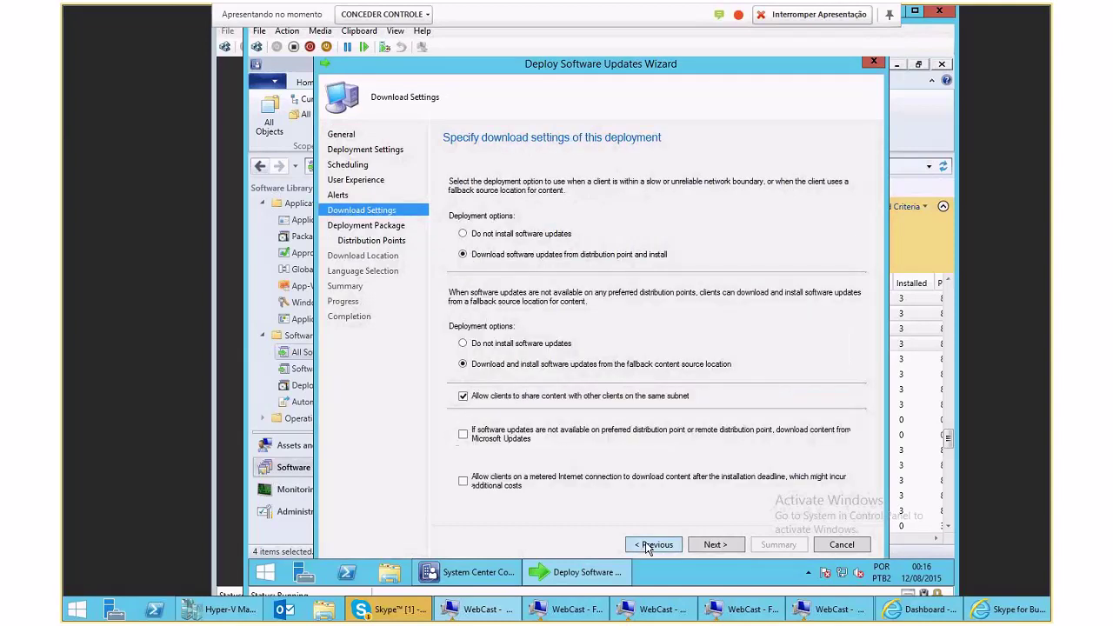
{"action": "left_click", "coordinate": [647, 545]}
{"action": "left_click", "coordinate": [647, 545]}
{"action": "left_click", "coordinate": [647, 545]}
{"action": "left_click", "coordinate": [647, 546]}
{"action": "left_click", "coordinate": [647, 545]}
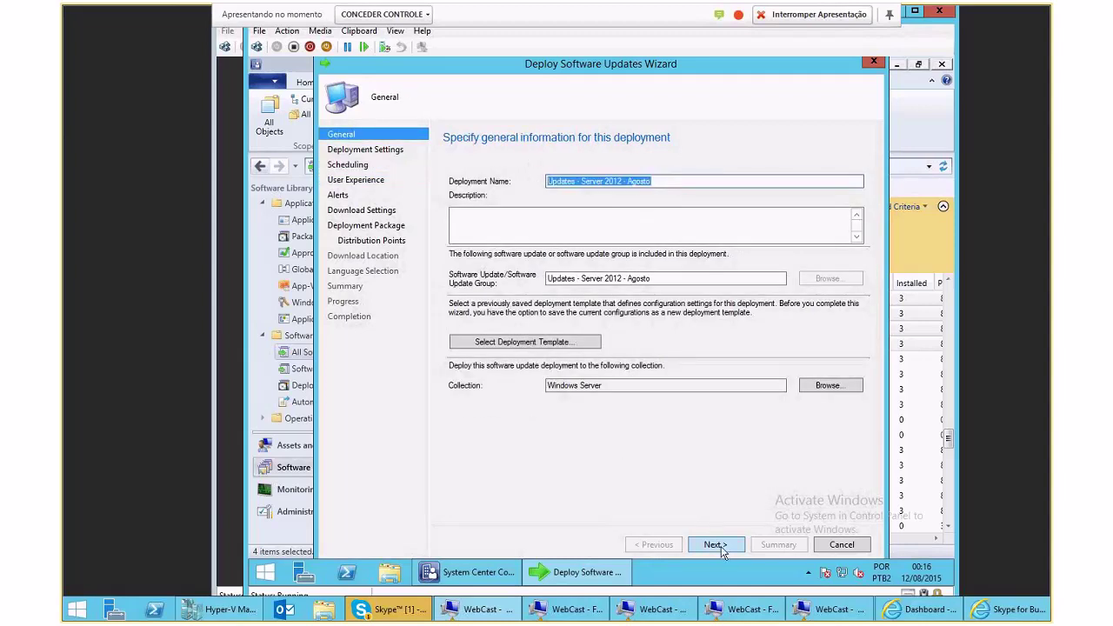
{"action": "left_click_drag", "start_coordinate": [609, 386], "coordinate": [542, 384]}
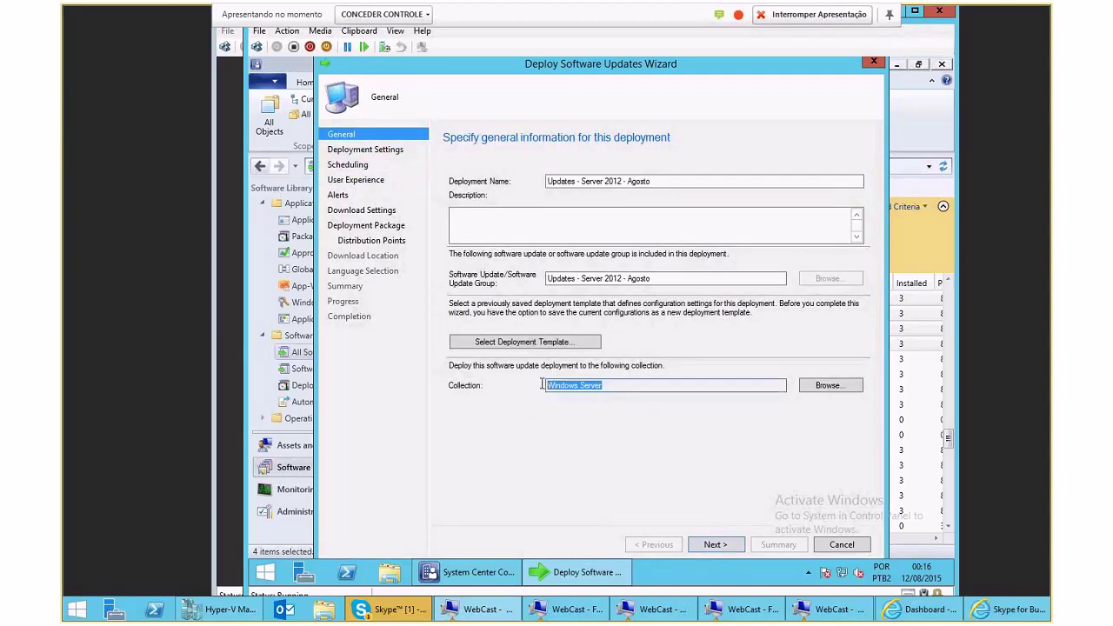
Review and accept the deployment settings again from the general page through the WinServer package, continuing to the distribution points
{"action": "key", "text": "Return"}
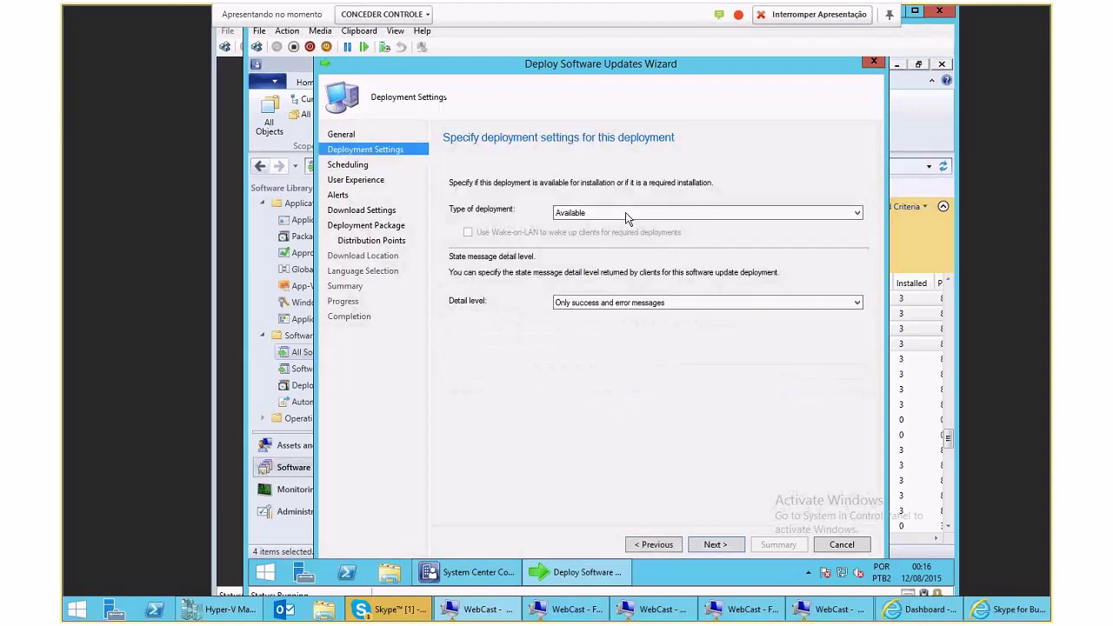
{"action": "left_click", "coordinate": [713, 544]}
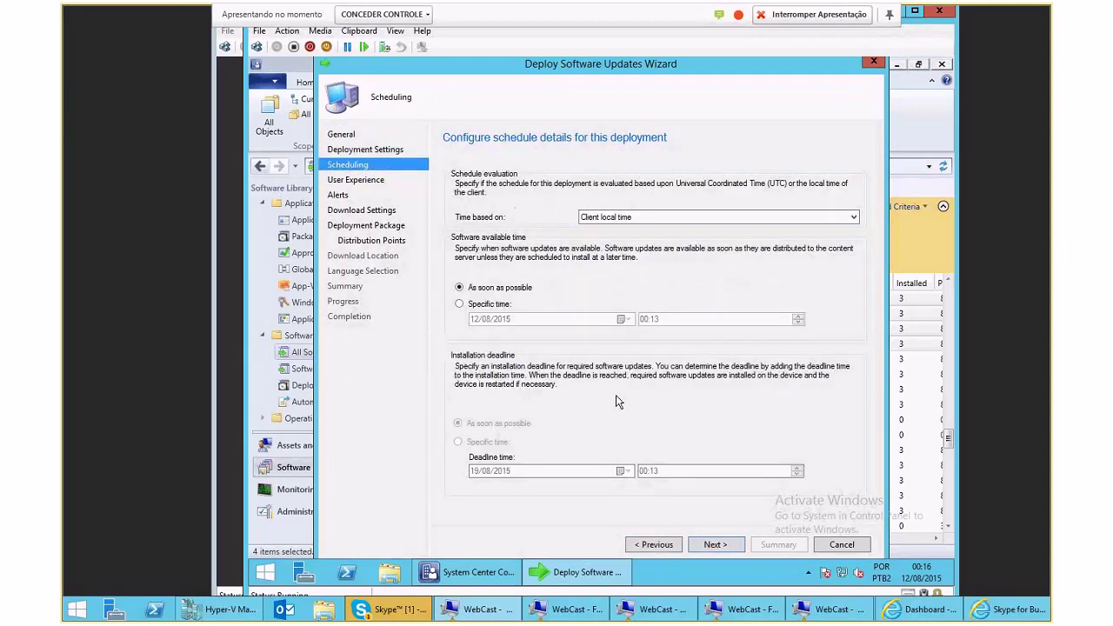
{"action": "left_click", "coordinate": [714, 546]}
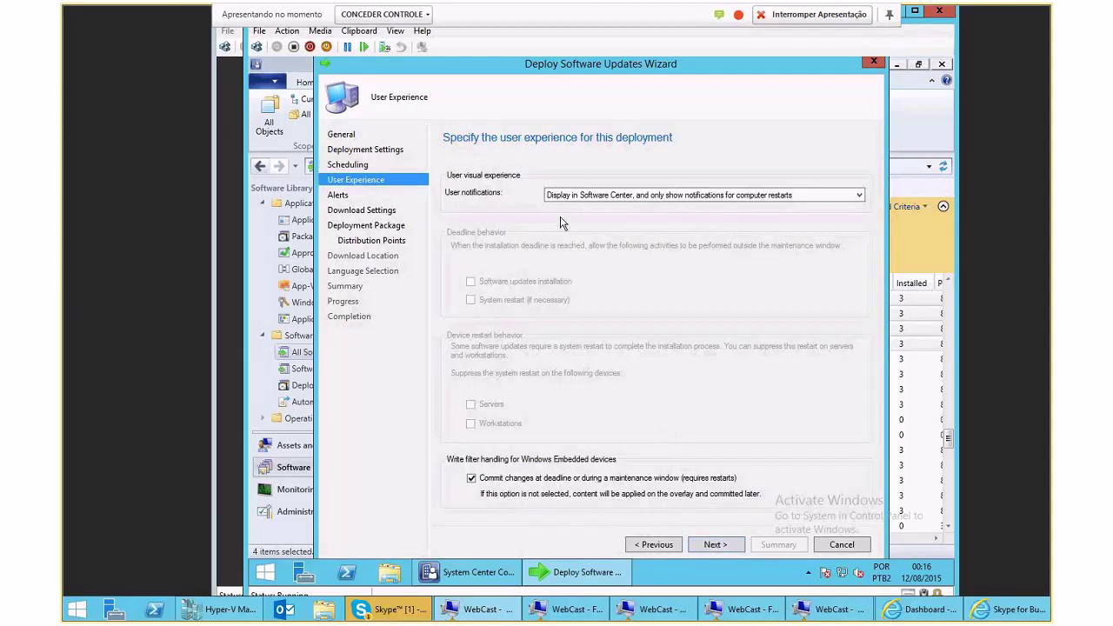
{"action": "left_click", "coordinate": [711, 546]}
{"action": "left_click", "coordinate": [704, 546]}
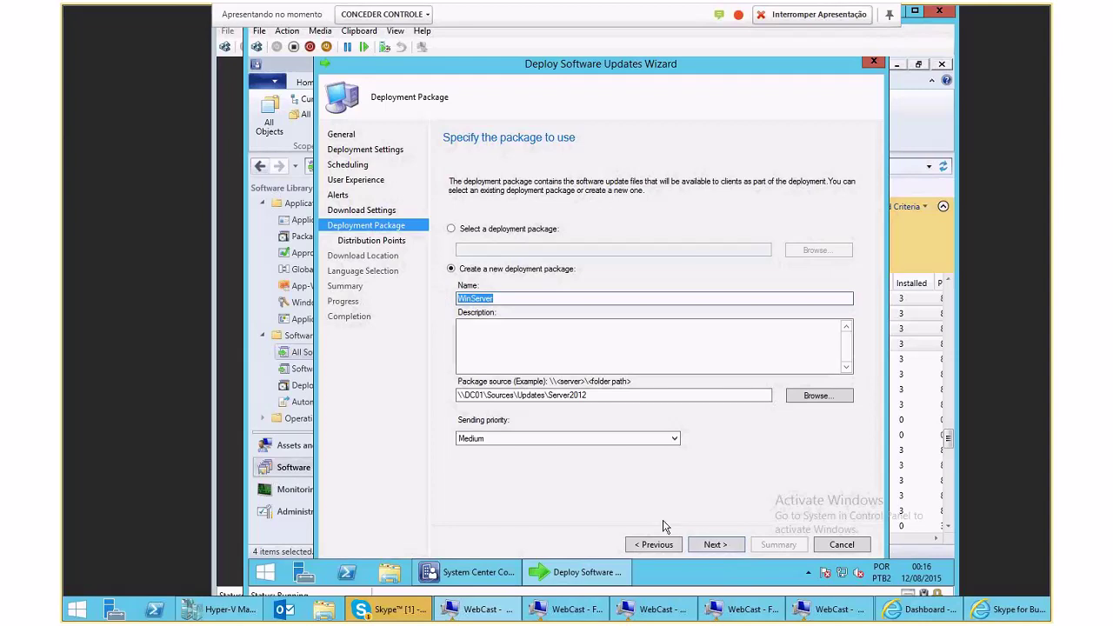
{"action": "left_click", "coordinate": [737, 551]}
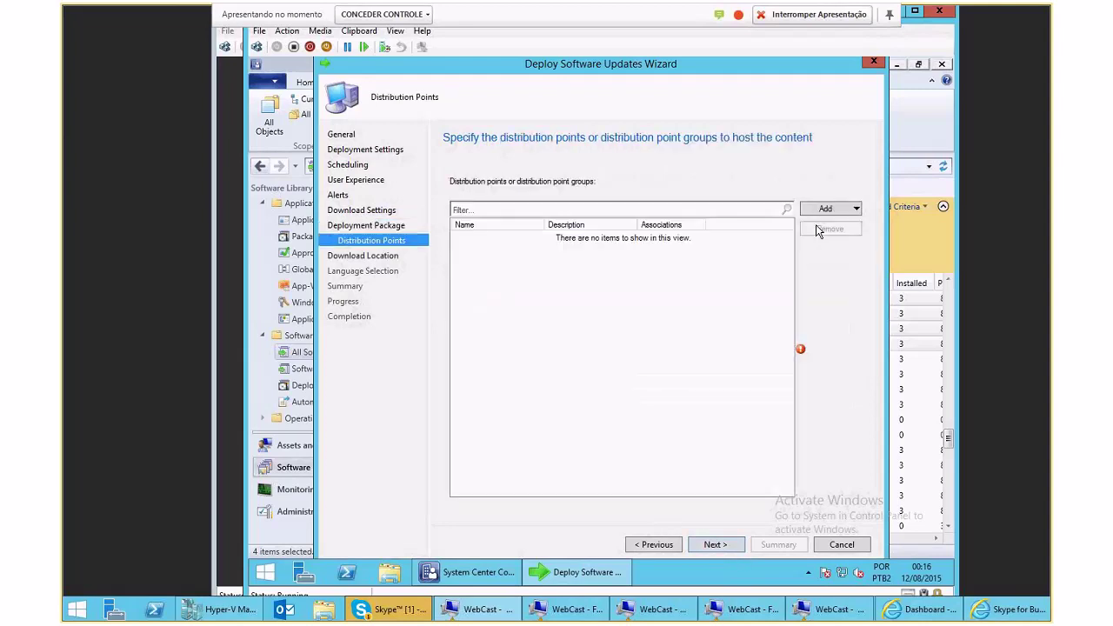
{"action": "left_click", "coordinate": [833, 208]}
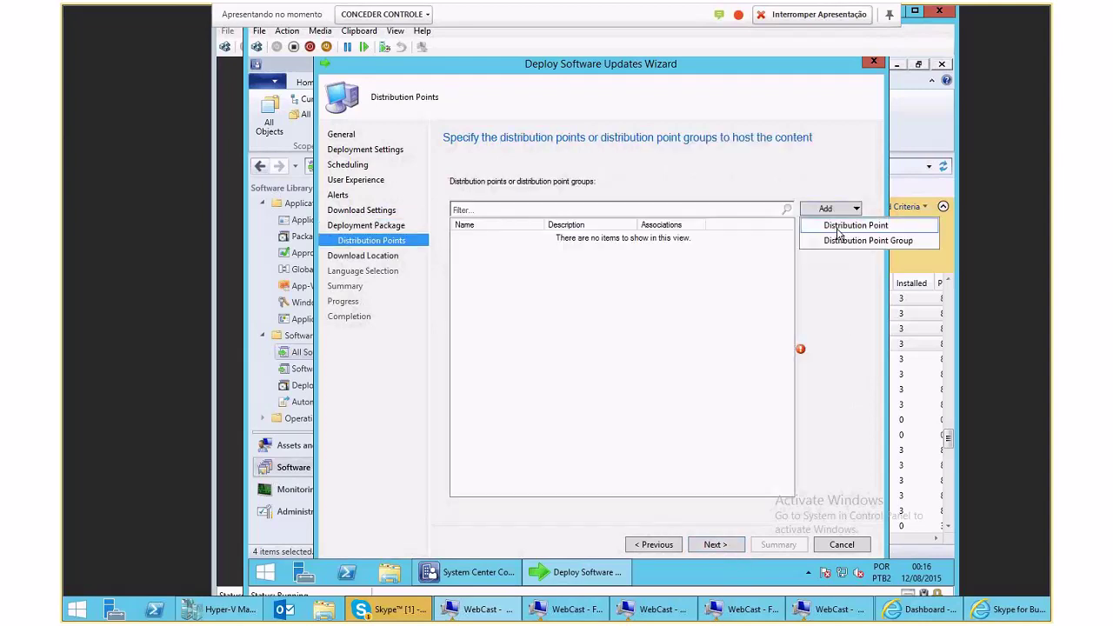
{"action": "left_click", "coordinate": [837, 226]}
{"action": "left_click", "coordinate": [448, 287]}
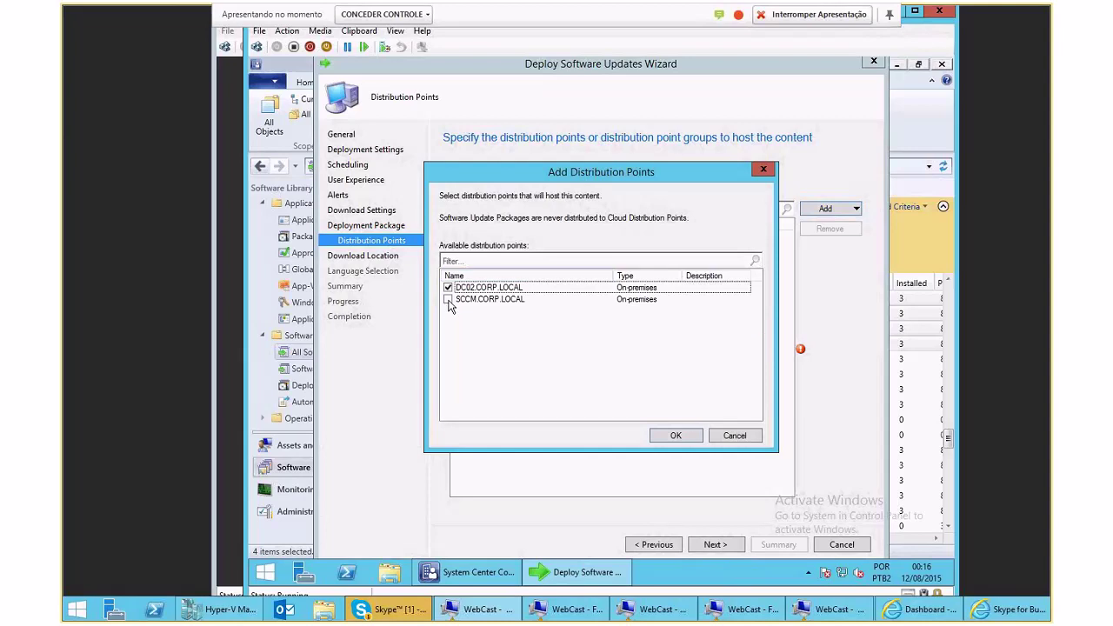
{"action": "left_click", "coordinate": [448, 299]}
{"action": "left_click", "coordinate": [753, 437]}
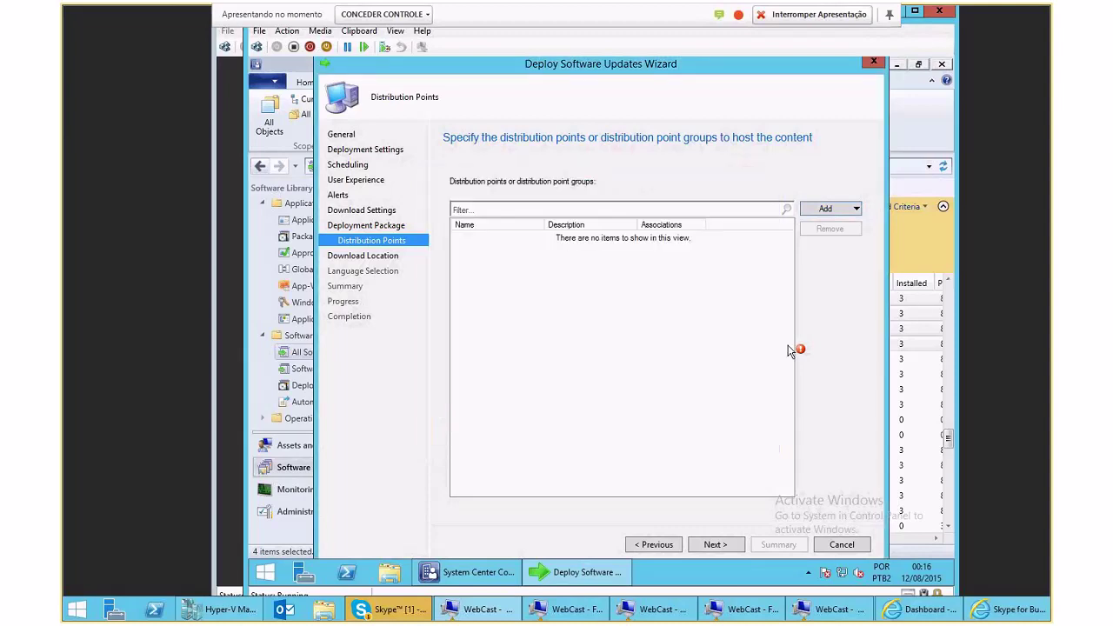
{"action": "left_click", "coordinate": [851, 211]}
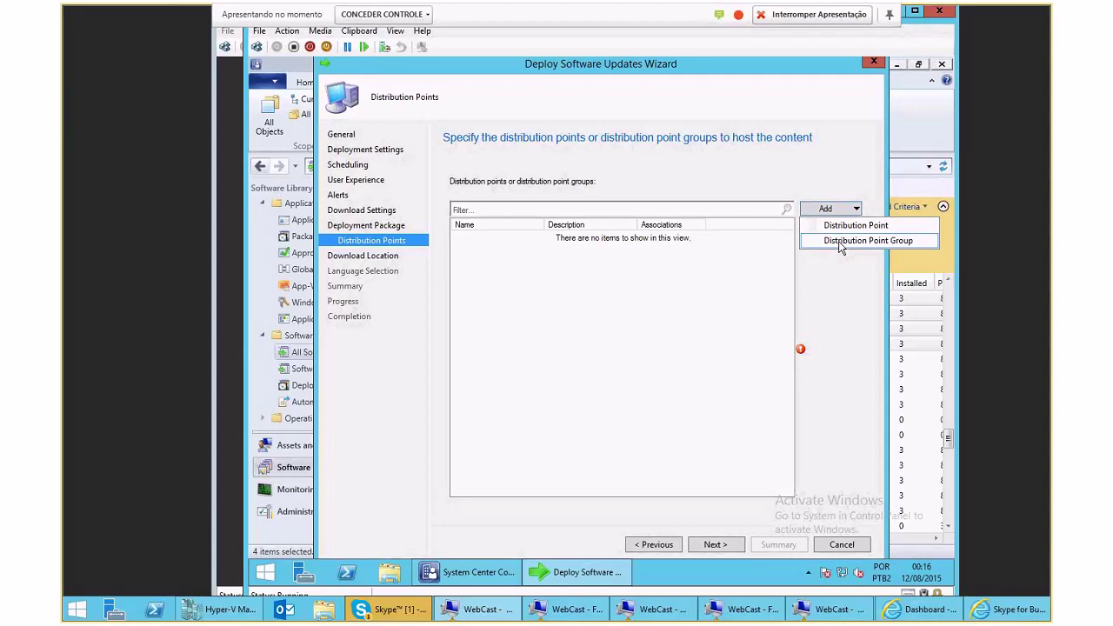
{"action": "left_click", "coordinate": [841, 226]}
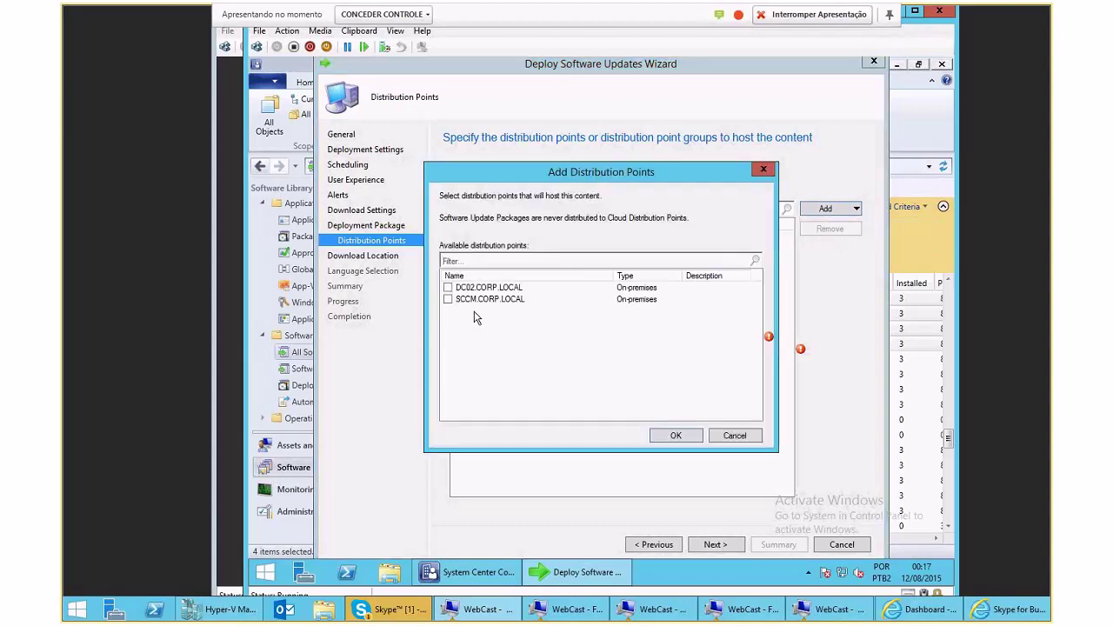
{"action": "left_click", "coordinate": [448, 287]}
{"action": "left_click", "coordinate": [448, 299]}
{"action": "left_click", "coordinate": [715, 435]}
Add the distribution point group Todos to host the package content and continue to the download location
{"action": "left_click", "coordinate": [831, 209]}
{"action": "left_click", "coordinate": [850, 242]}
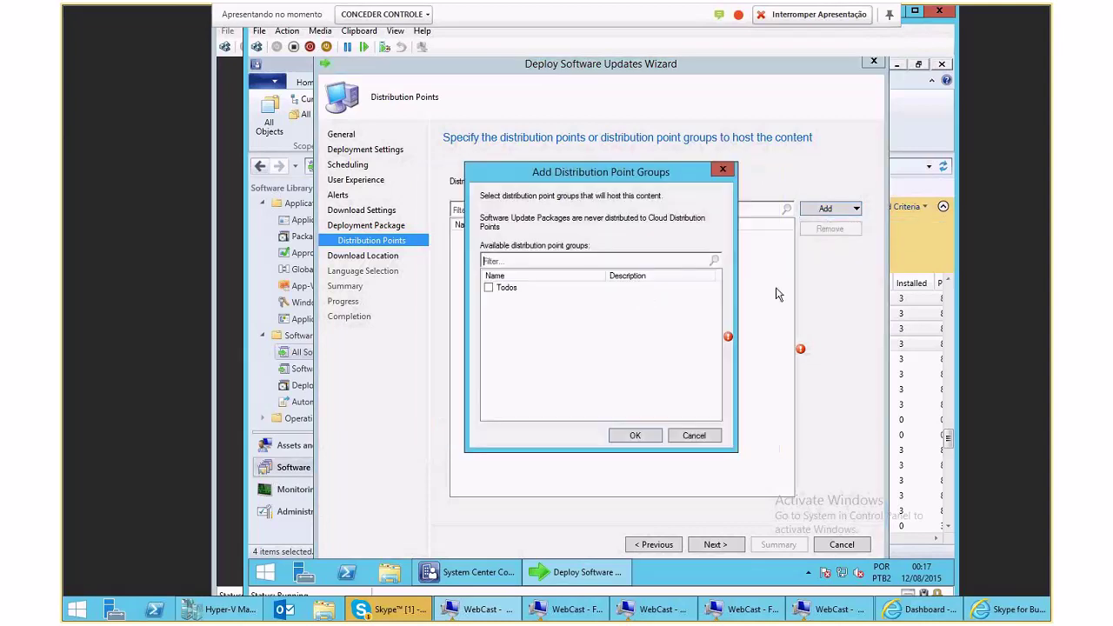
{"action": "left_click", "coordinate": [489, 288]}
{"action": "left_click", "coordinate": [634, 434]}
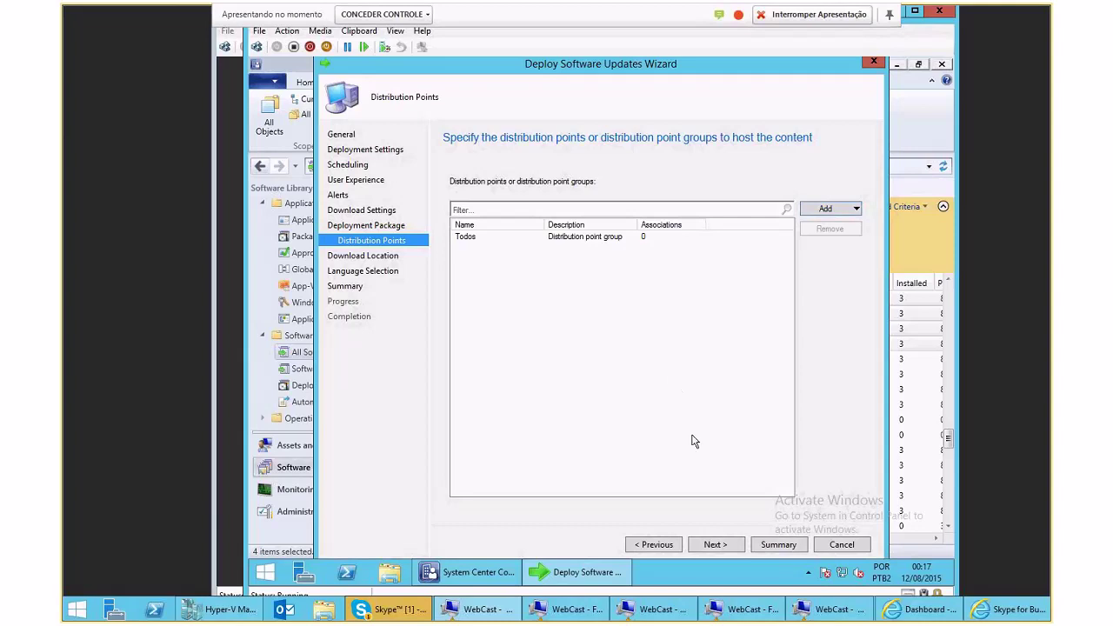
{"action": "left_click", "coordinate": [713, 546]}
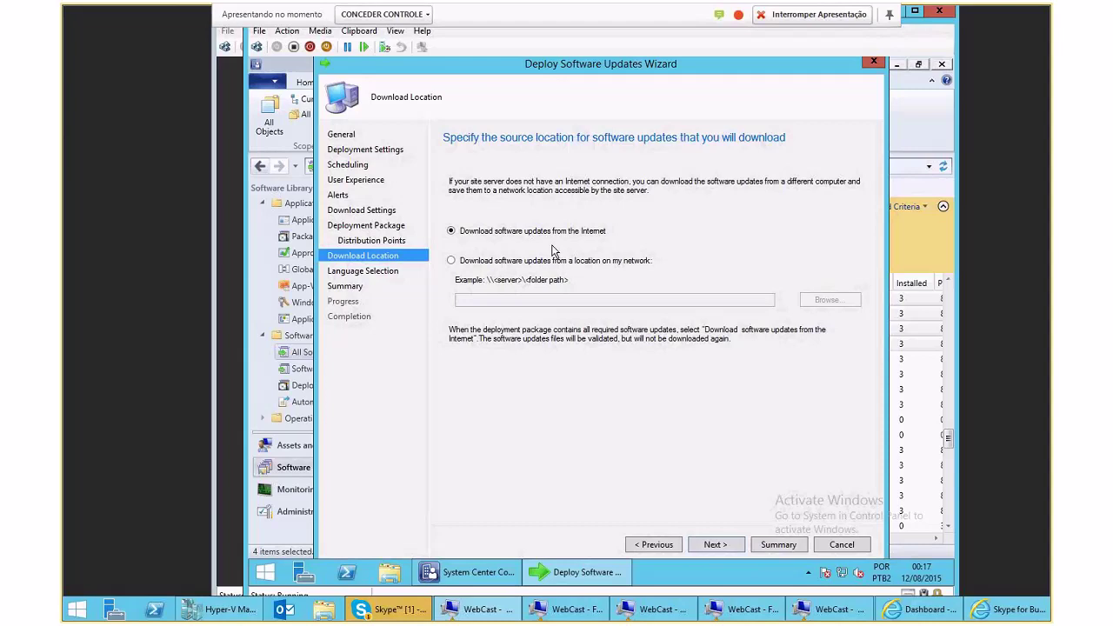
Try a network download location, set it back to downloading software updates from the Internet, and continue to the language selection
{"action": "left_click", "coordinate": [451, 261]}
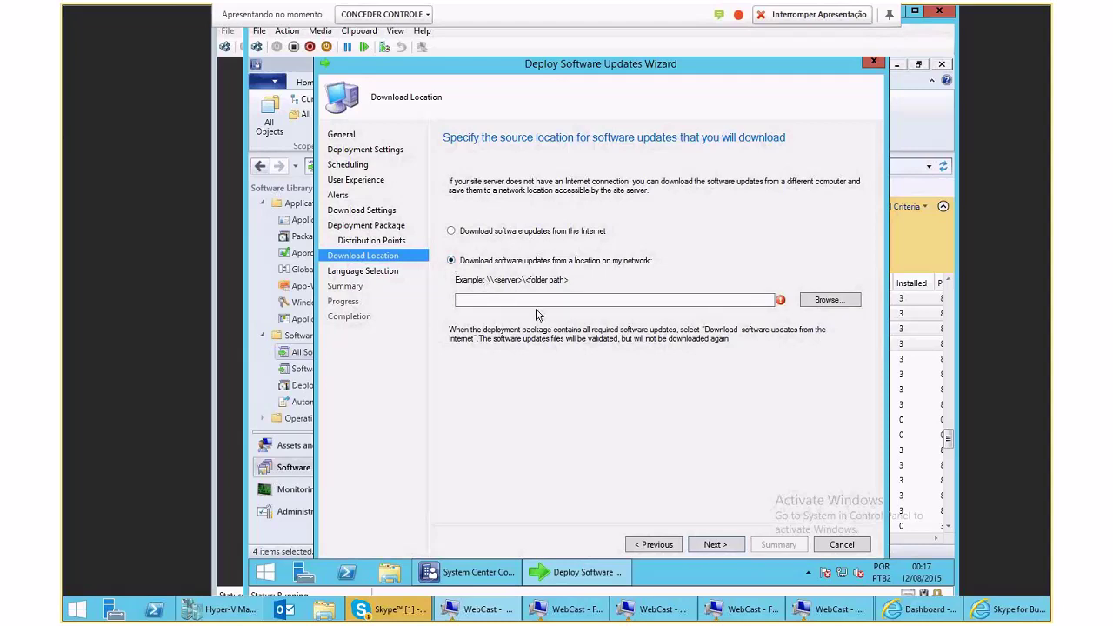
{"action": "left_click", "coordinate": [539, 301]}
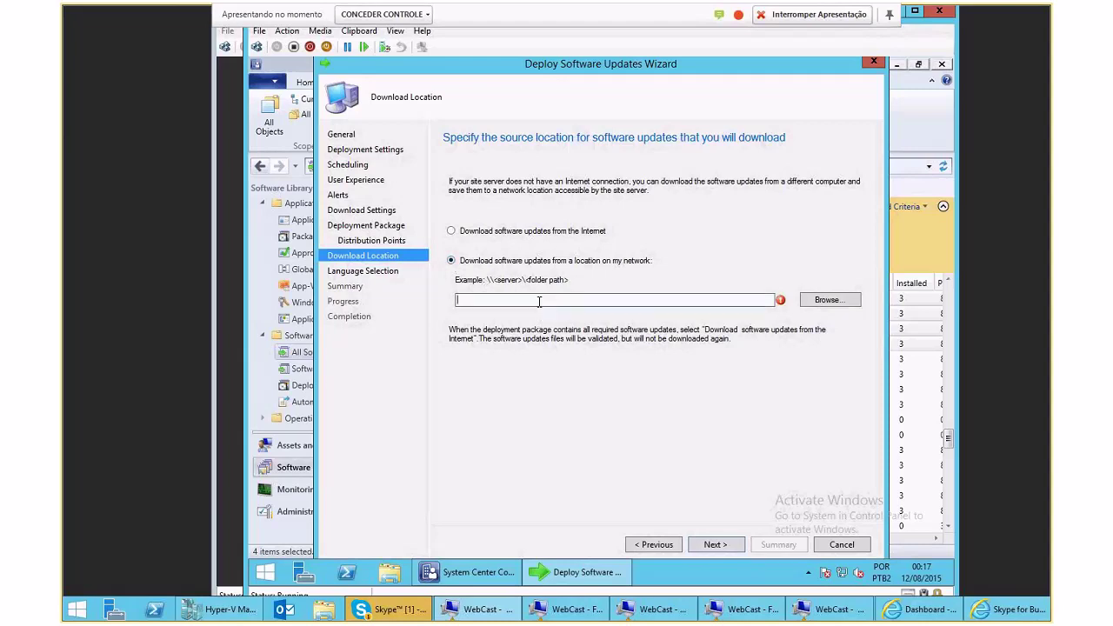
{"action": "left_click", "coordinate": [537, 233]}
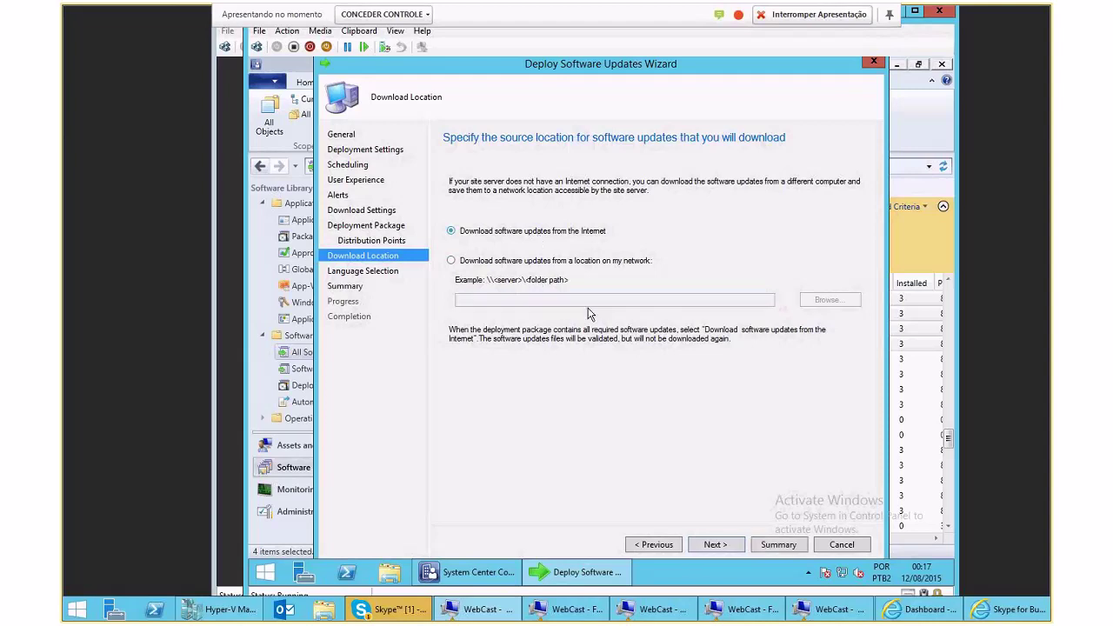
{"action": "left_click", "coordinate": [713, 542]}
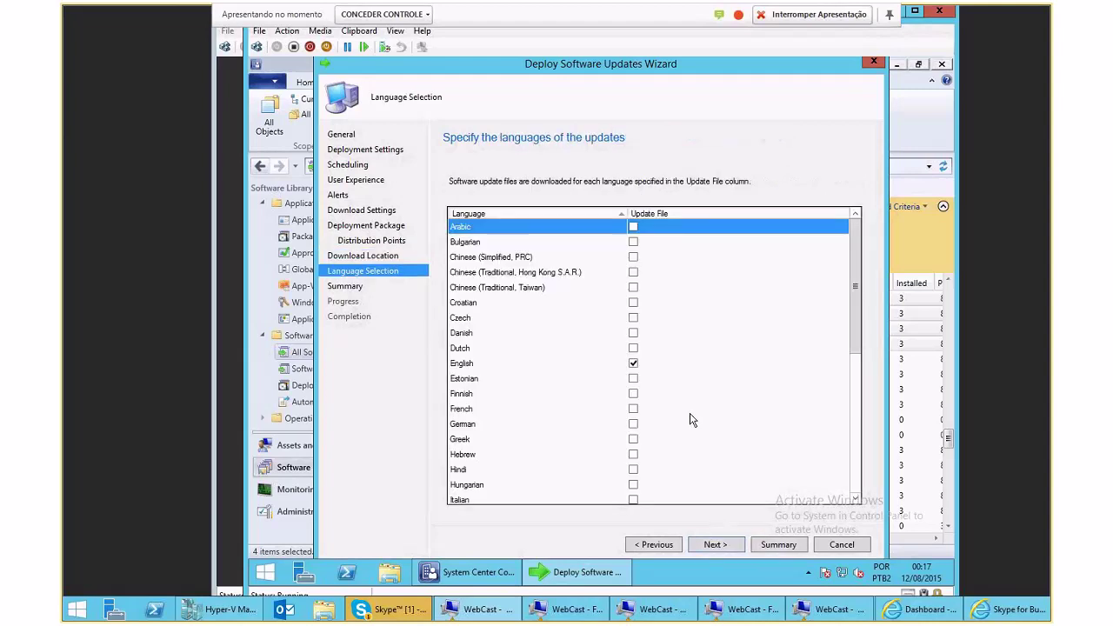
Review and accept the update file languages, and confirm the summary to start the deployment
{"action": "scroll", "coordinate": [857, 294], "scroll_direction": "down", "scroll_amount": 2}
{"action": "scroll", "coordinate": [856, 294], "scroll_direction": "down", "scroll_amount": 3}
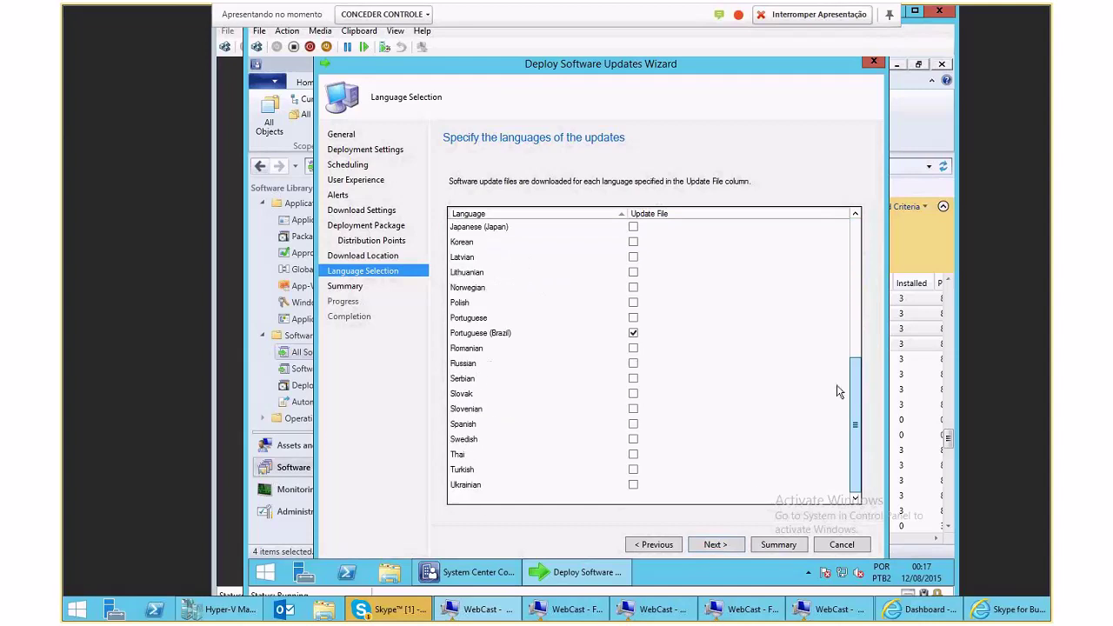
{"action": "left_click", "coordinate": [714, 545]}
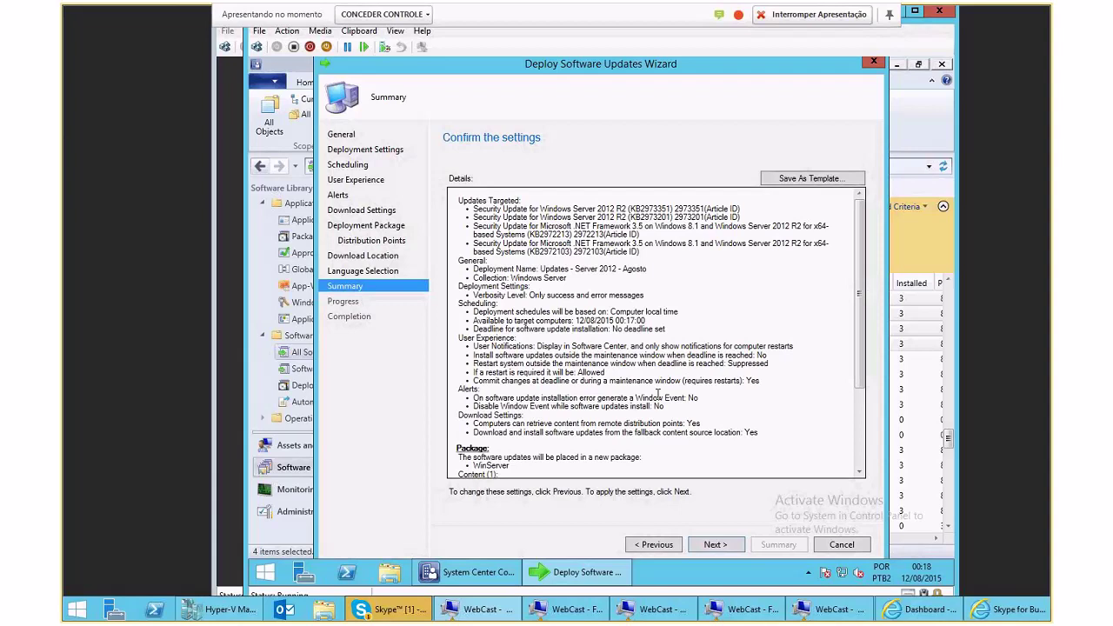
{"action": "left_click", "coordinate": [709, 546]}
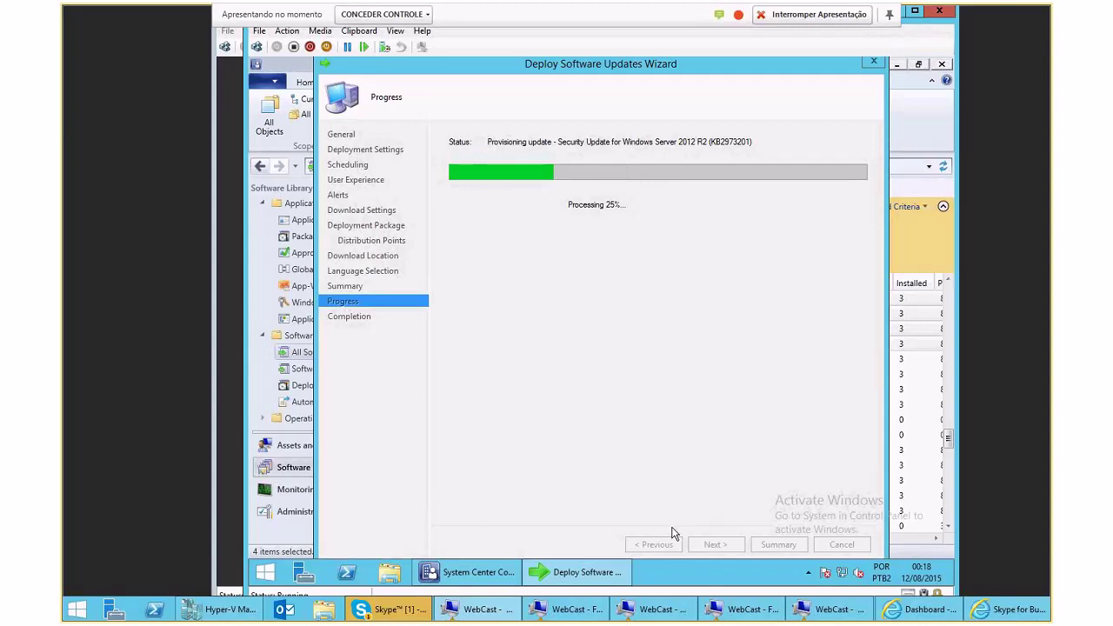
Open Task Manager, check the server's CPU, memory and Ethernet performance, and close it again
{"action": "right_click", "coordinate": [690, 574]}
{"action": "left_click", "coordinate": [709, 534]}
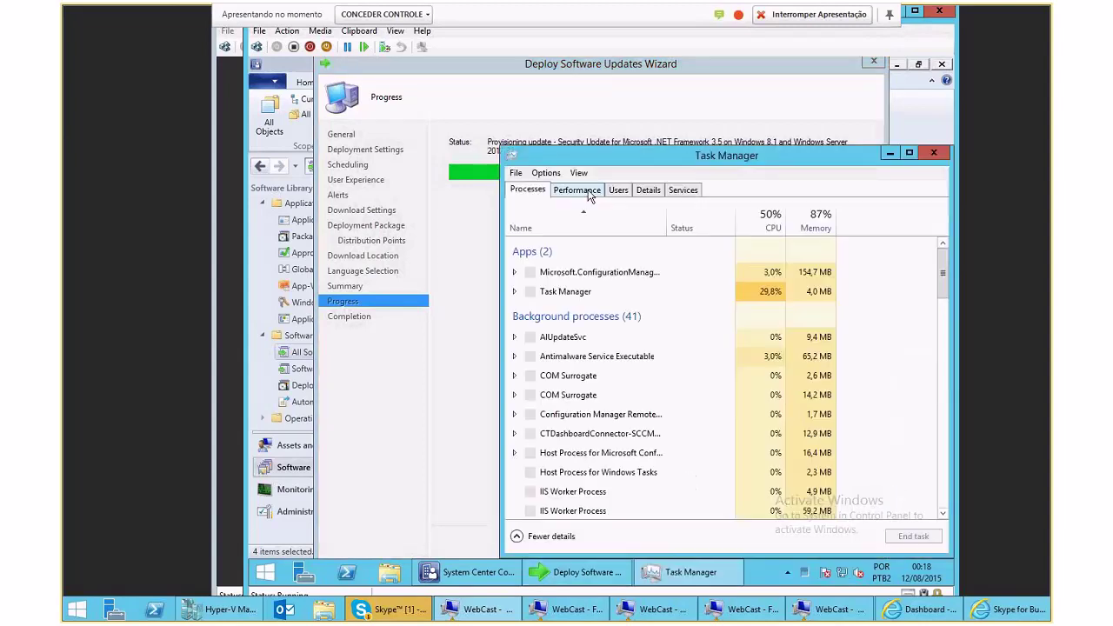
{"action": "left_click", "coordinate": [578, 190]}
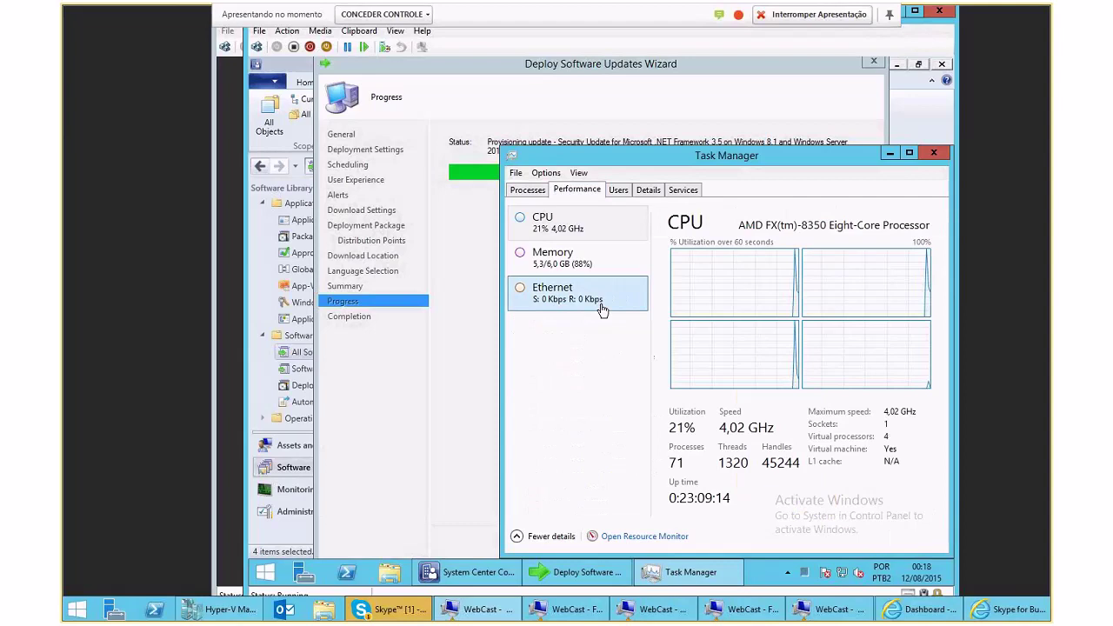
{"action": "left_click", "coordinate": [934, 153]}
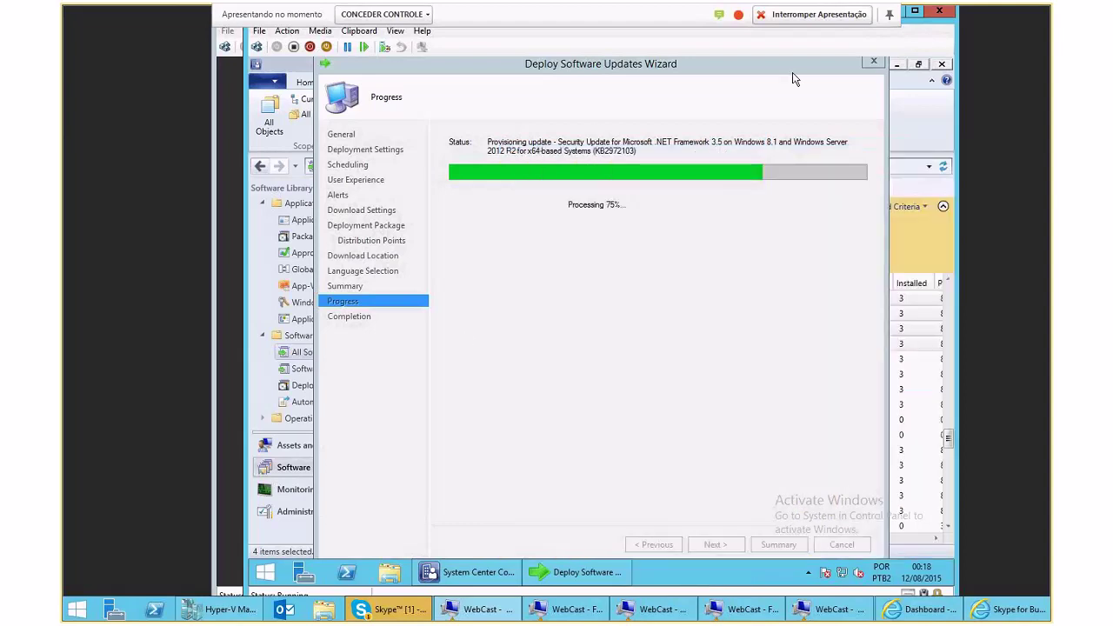
Open the software update groups and check which deployments exist for the Windows 7 group
{"action": "left_click", "coordinate": [291, 354]}
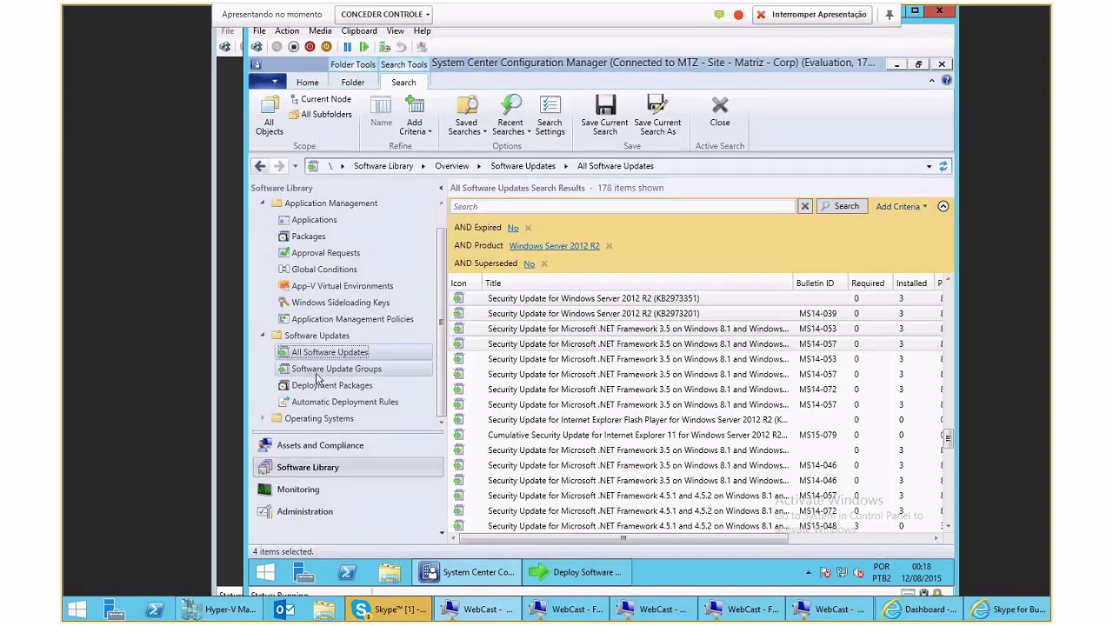
{"action": "left_click", "coordinate": [318, 371]}
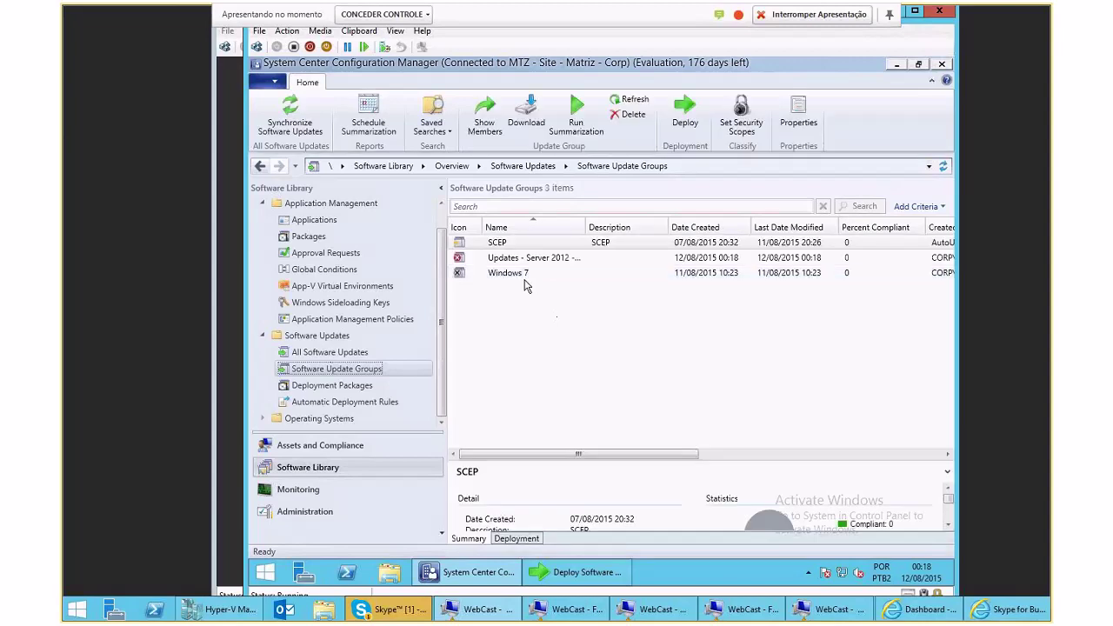
{"action": "left_click", "coordinate": [511, 276]}
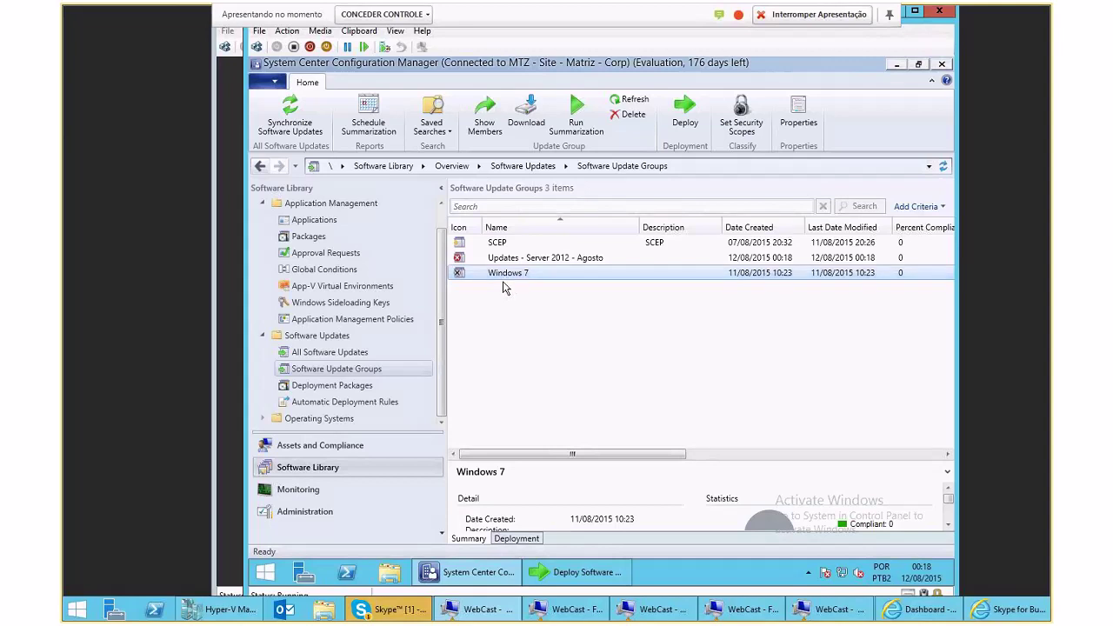
{"action": "left_click", "coordinate": [517, 539]}
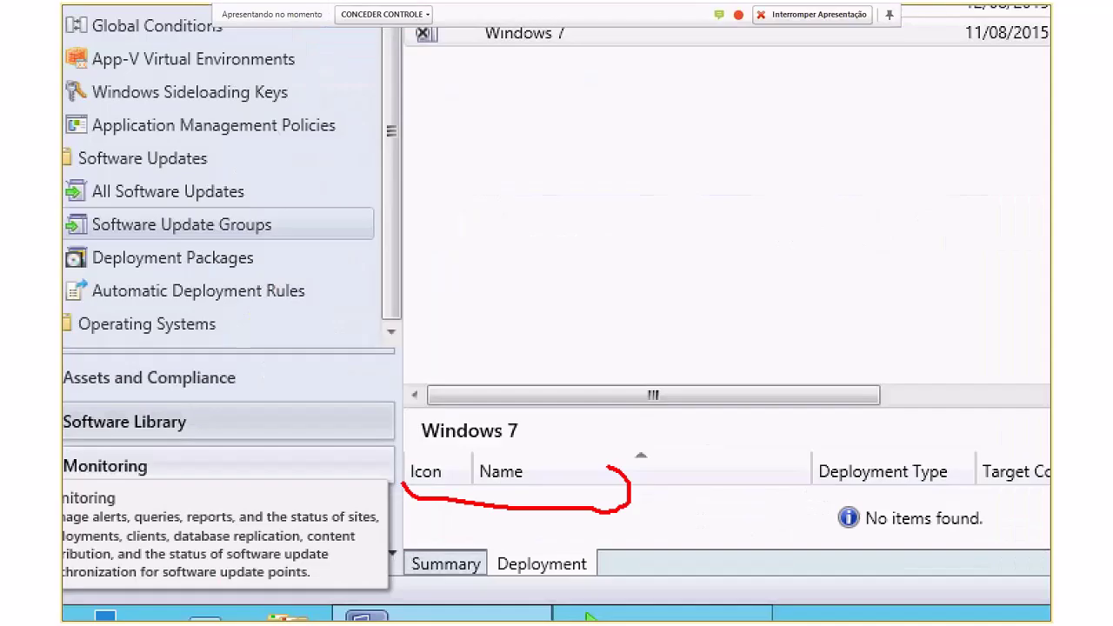
{"action": "left_click_drag", "start_coordinate": [469, 428], "coordinate": [465, 431]}
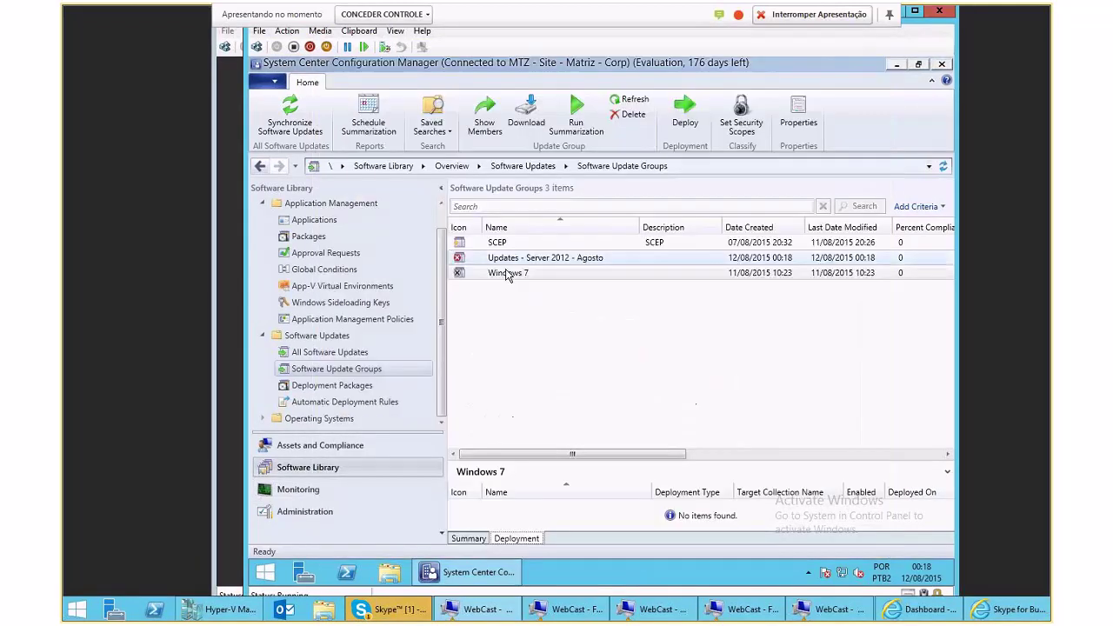
Start a deployment of the Windows 7 software update group and name it Windows7
{"action": "left_click", "coordinate": [507, 274]}
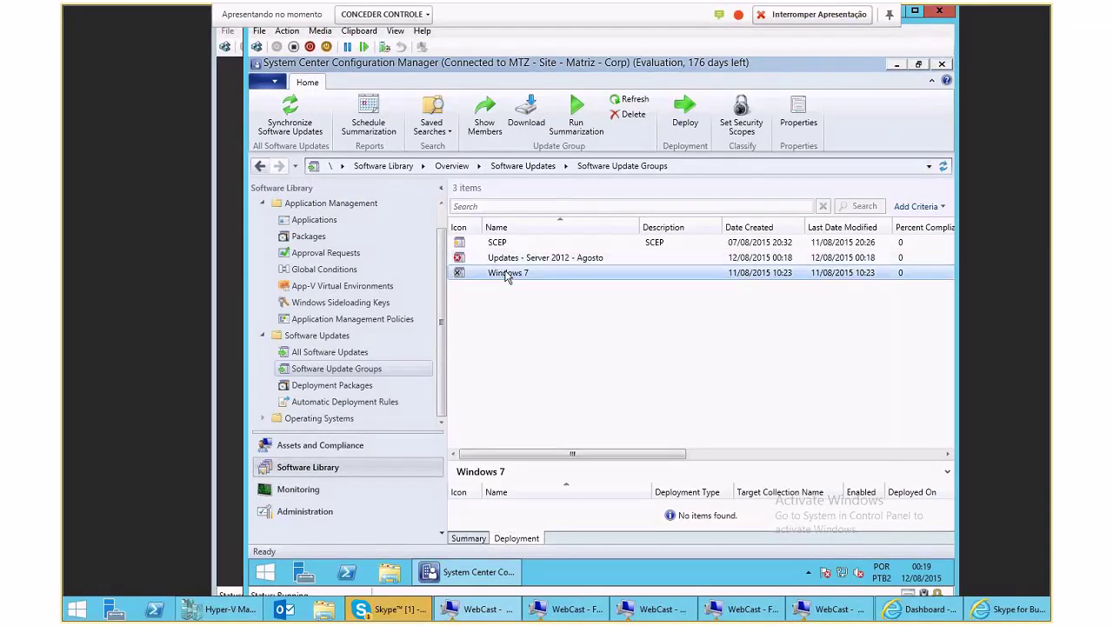
{"action": "right_click", "coordinate": [507, 273]}
{"action": "left_click", "coordinate": [536, 369]}
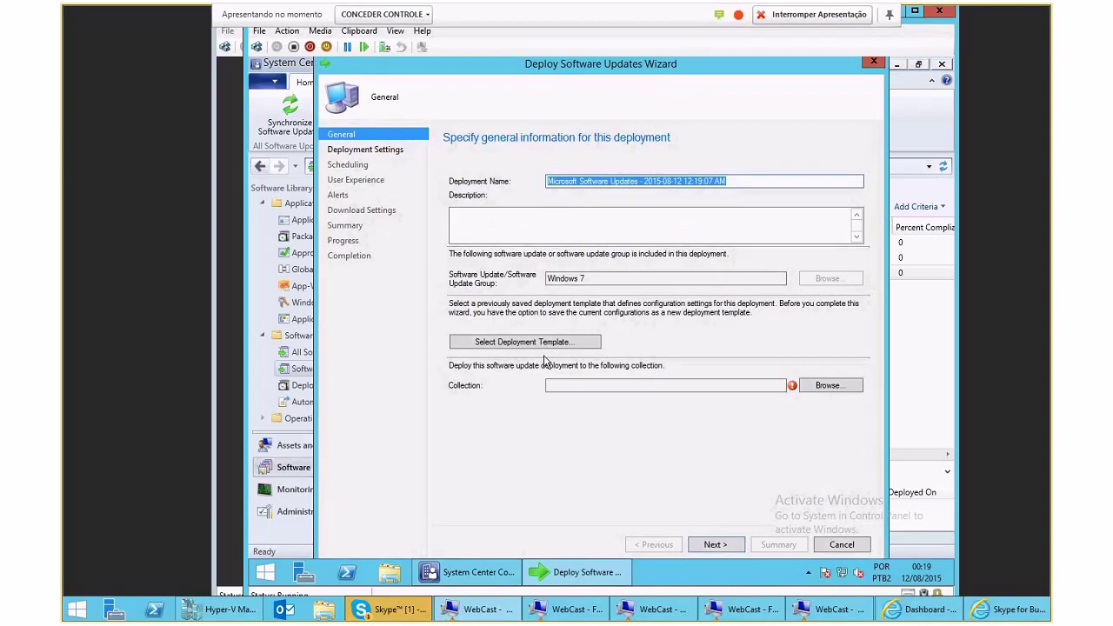
{"action": "left_click_drag", "start_coordinate": [754, 180], "coordinate": [522, 181]}
{"action": "type", "text": "Windows"}
{"action": "key", "text": "shift+Home"}
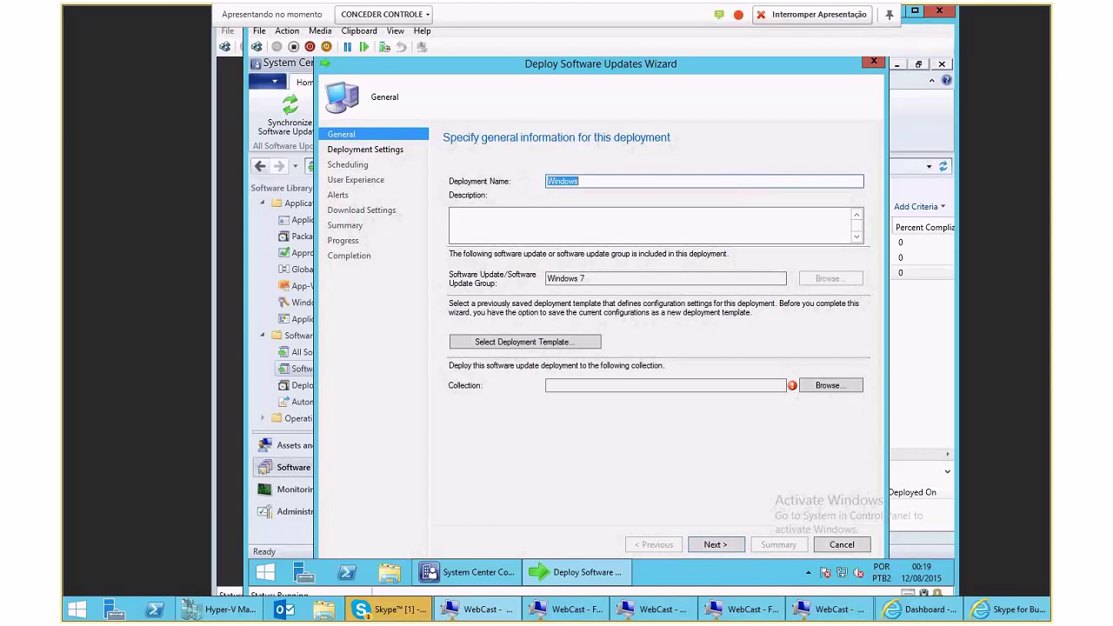
{"action": "left_click_drag", "start_coordinate": [538, 180], "coordinate": [584, 207]}
{"action": "key", "text": "End"}
{"action": "type", "text": "7"}
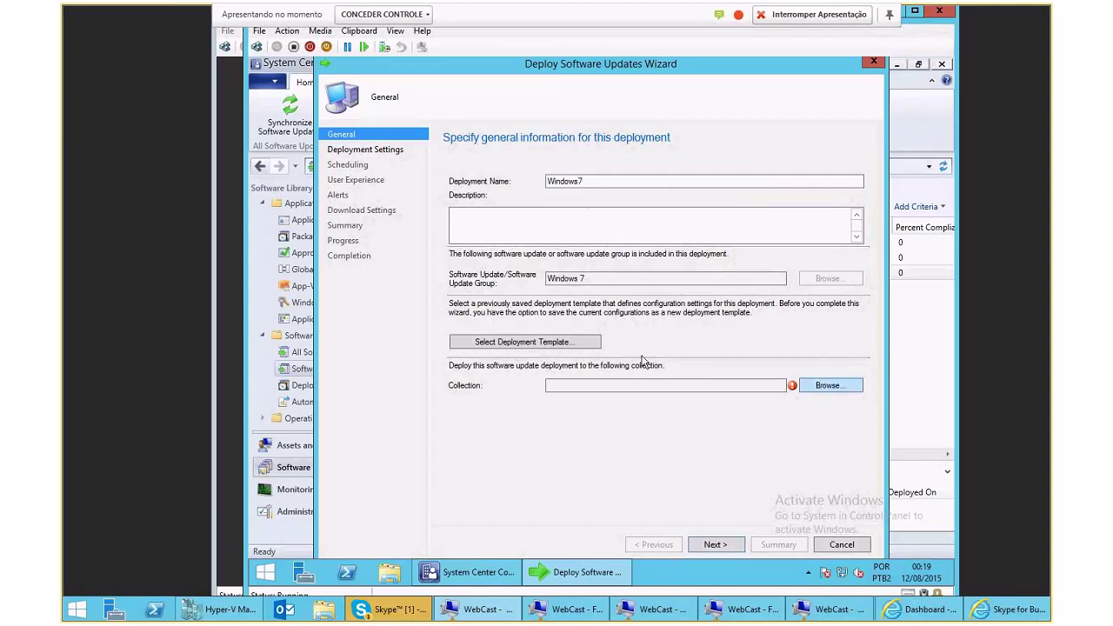
Target the deployment at the Máquinas Windows 7 device collection and accept the license terms
{"action": "left_click", "coordinate": [590, 253]}
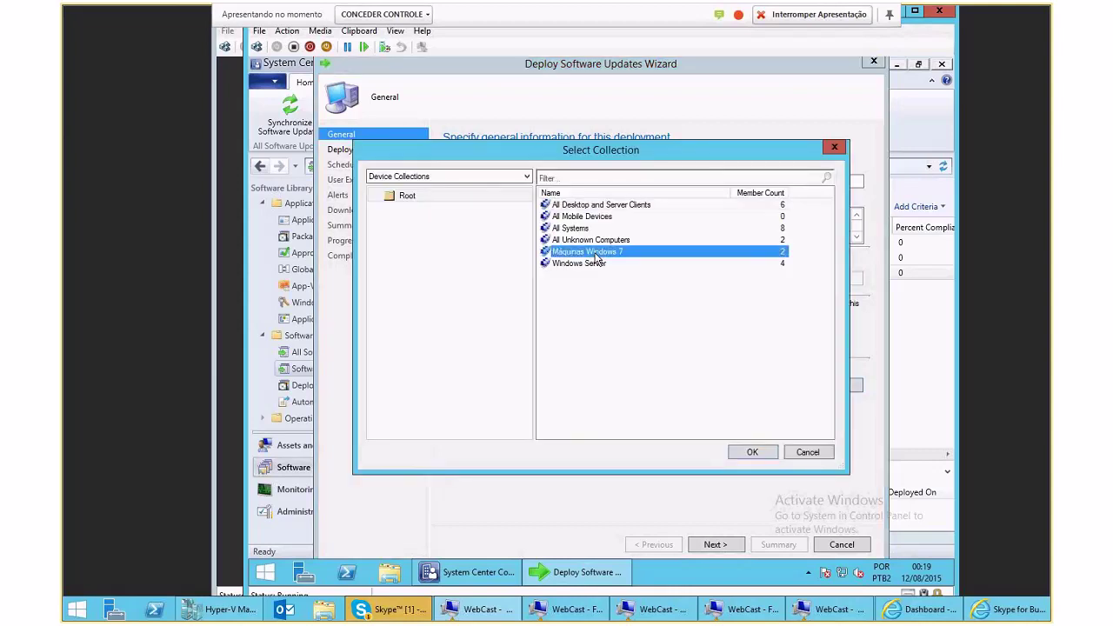
{"action": "left_click", "coordinate": [772, 457]}
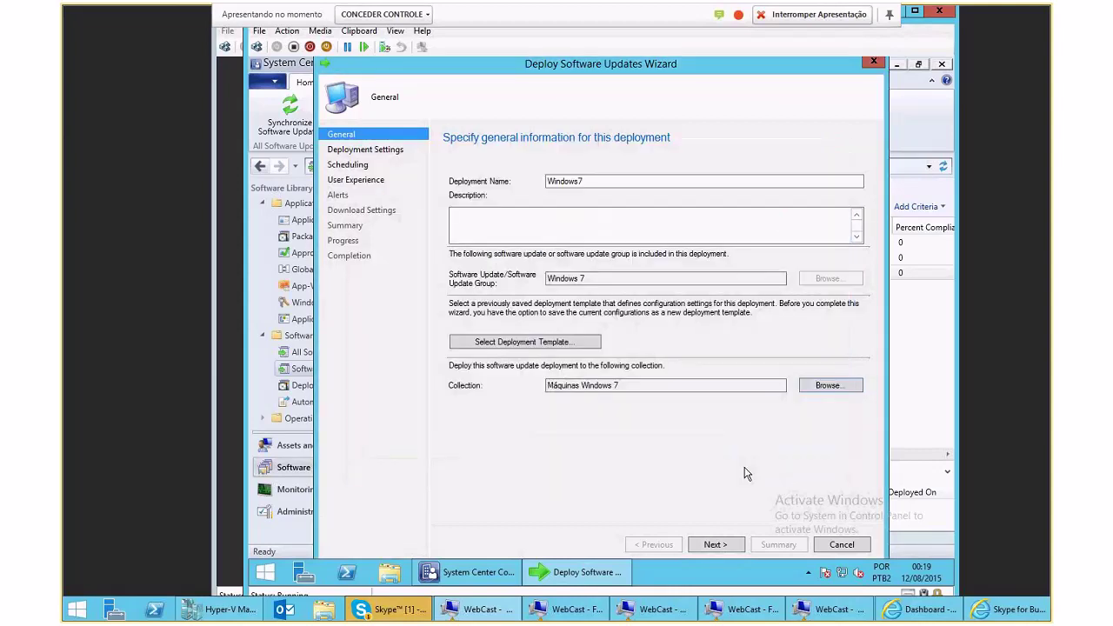
{"action": "left_click", "coordinate": [713, 545]}
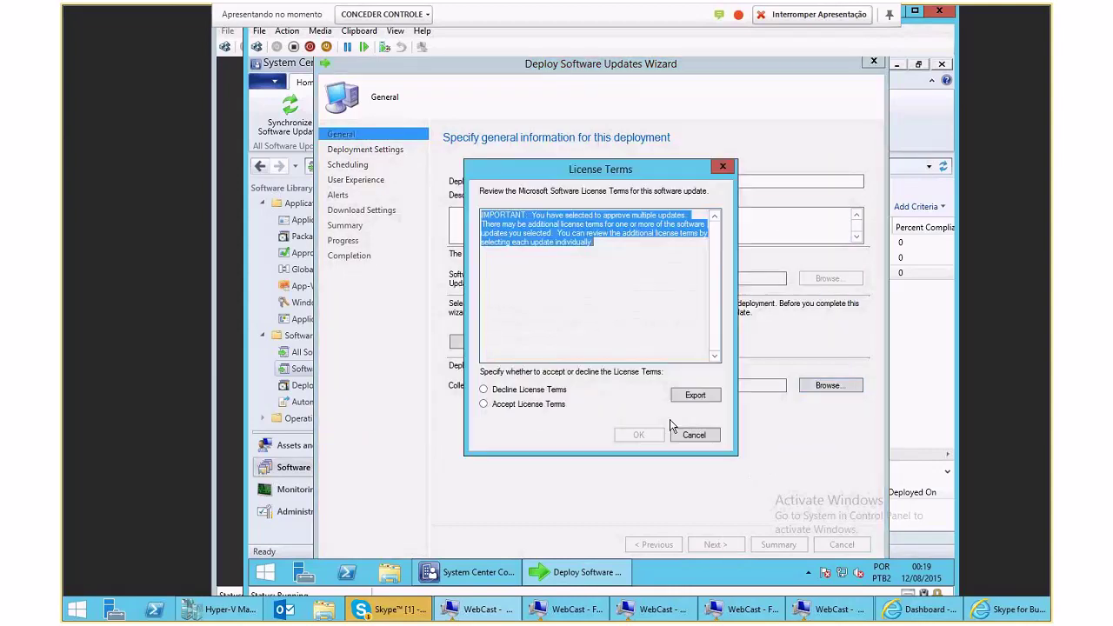
{"action": "left_click", "coordinate": [542, 413]}
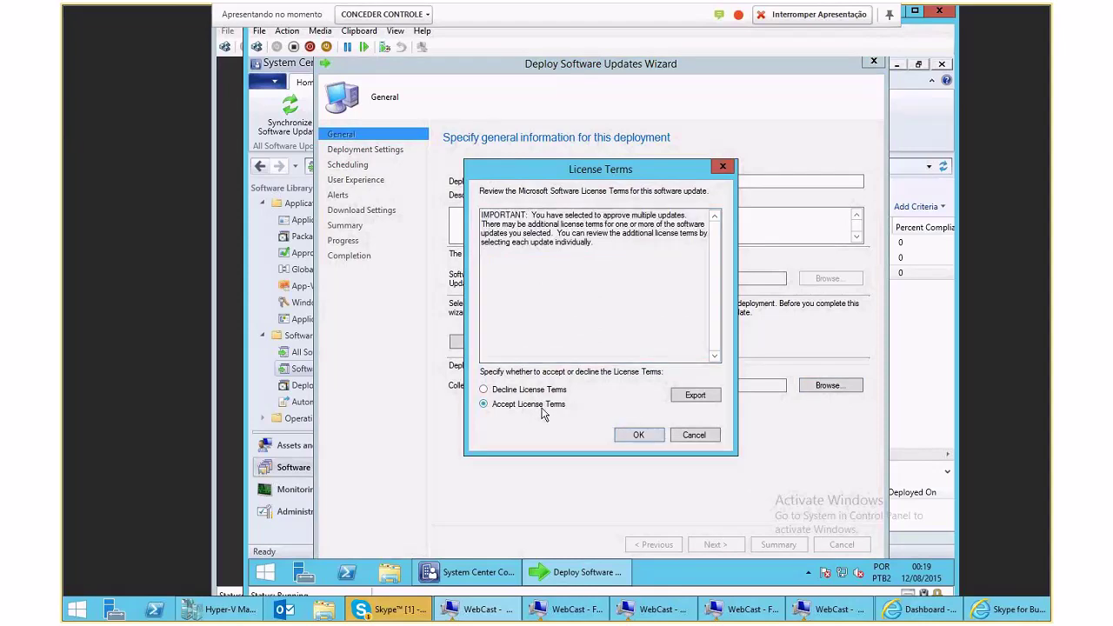
{"action": "left_click", "coordinate": [635, 434]}
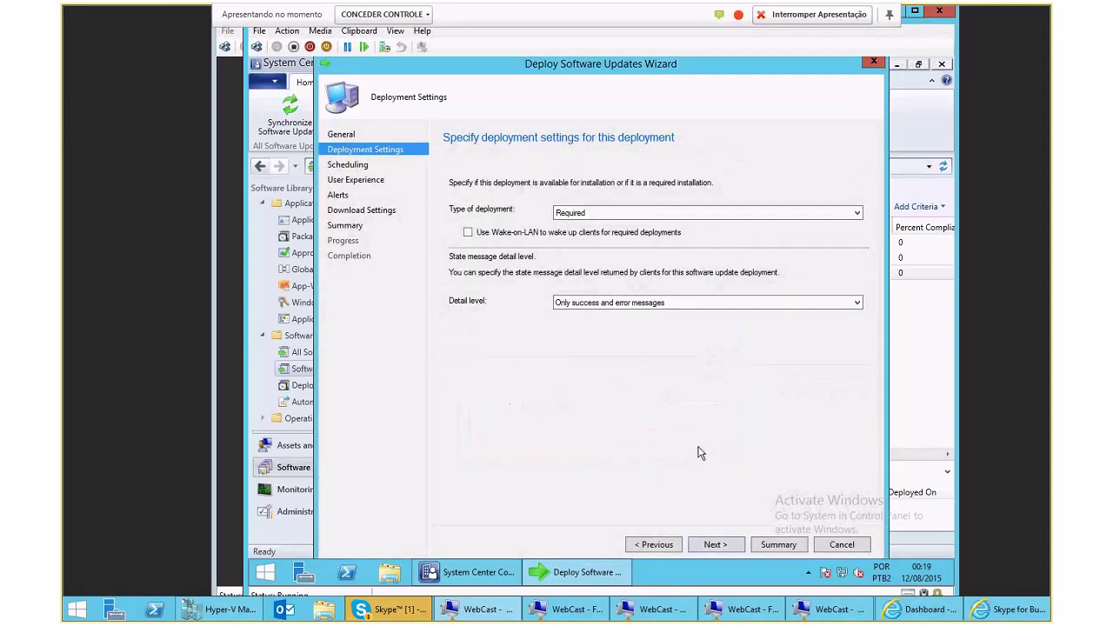
Review the deployment types, choose Required, and continue to the scheduling settings
{"action": "left_click", "coordinate": [601, 213]}
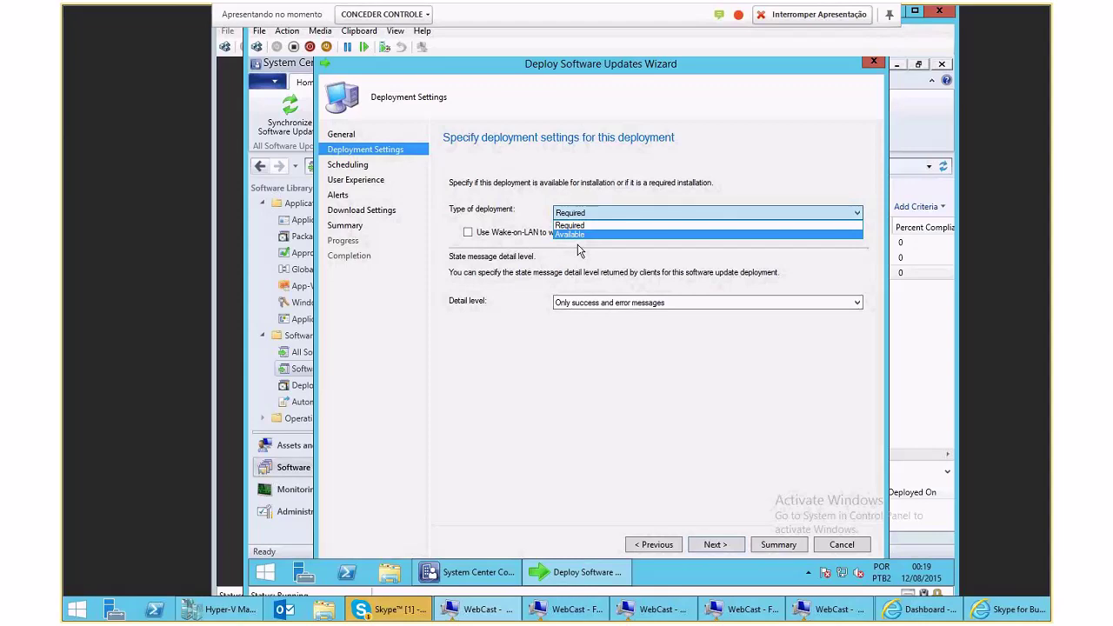
{"action": "left_click", "coordinate": [580, 226]}
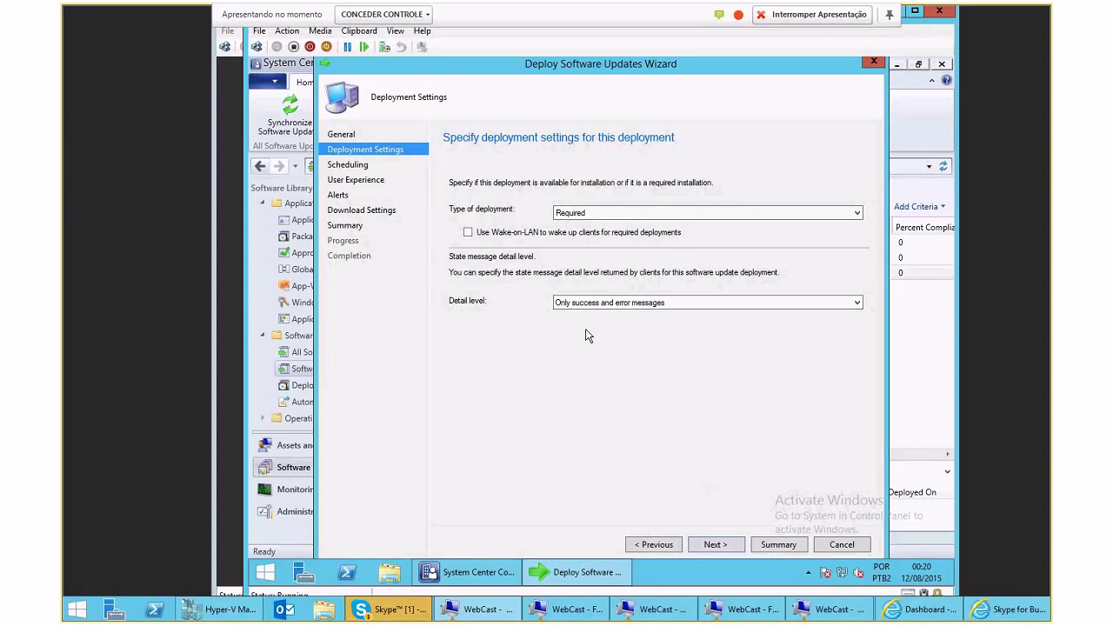
{"action": "left_click", "coordinate": [715, 545]}
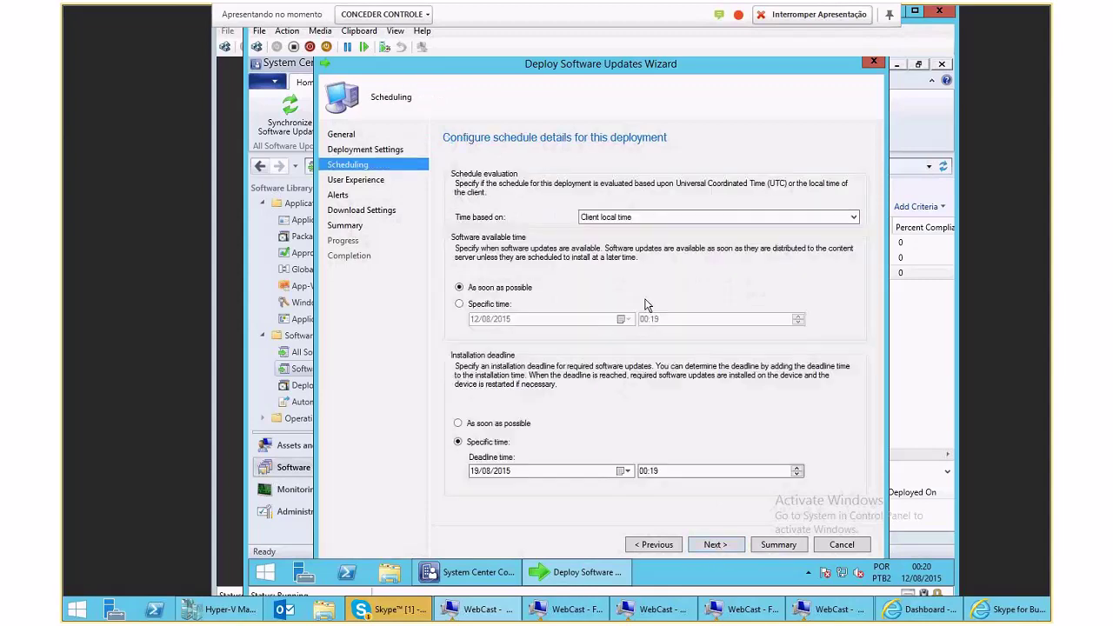
Base the schedule on UTC, set both software availability and installation deadline to as soon as possible, and continue to the user experience settings
{"action": "left_click", "coordinate": [643, 217]}
{"action": "left_click", "coordinate": [609, 229]}
{"action": "left_click", "coordinate": [482, 424]}
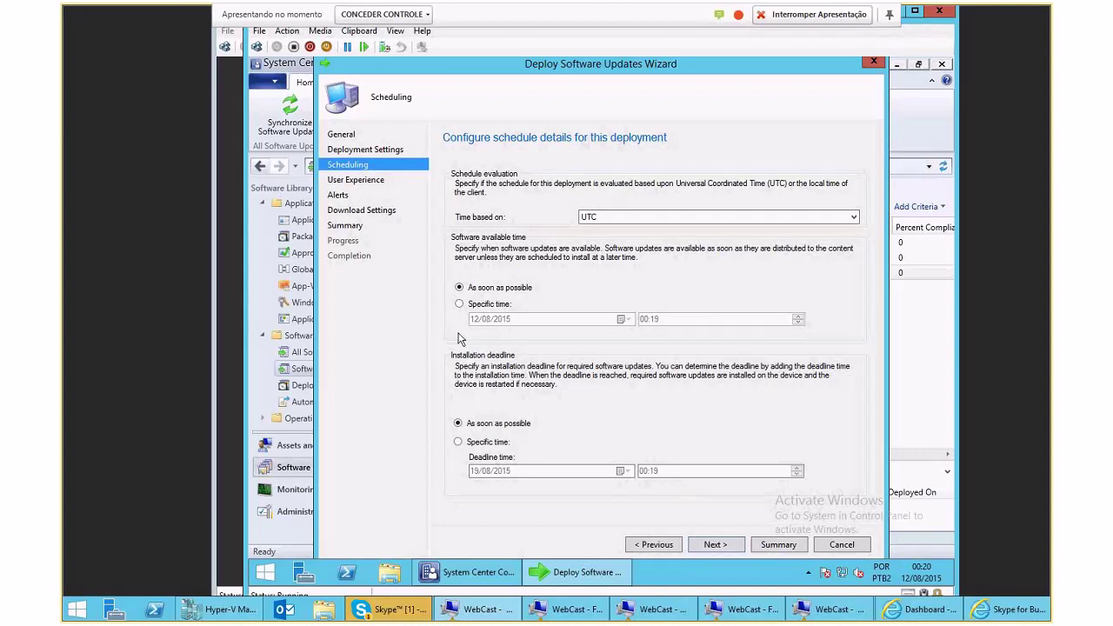
{"action": "left_click", "coordinate": [475, 305]}
{"action": "left_click", "coordinate": [474, 444]}
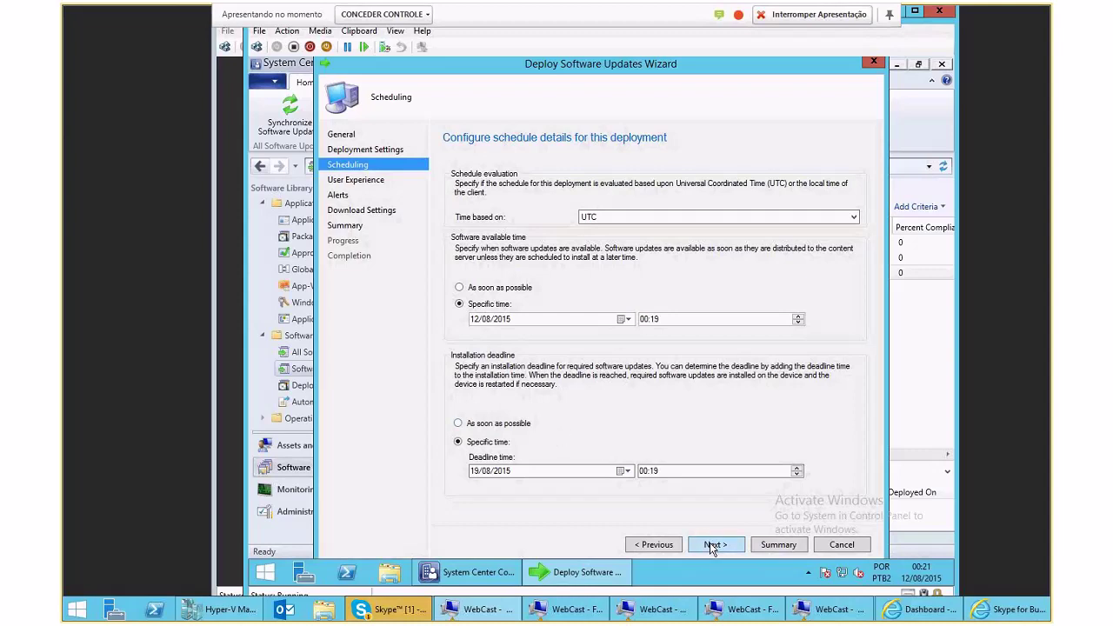
{"action": "left_click", "coordinate": [475, 287]}
{"action": "left_click", "coordinate": [500, 422]}
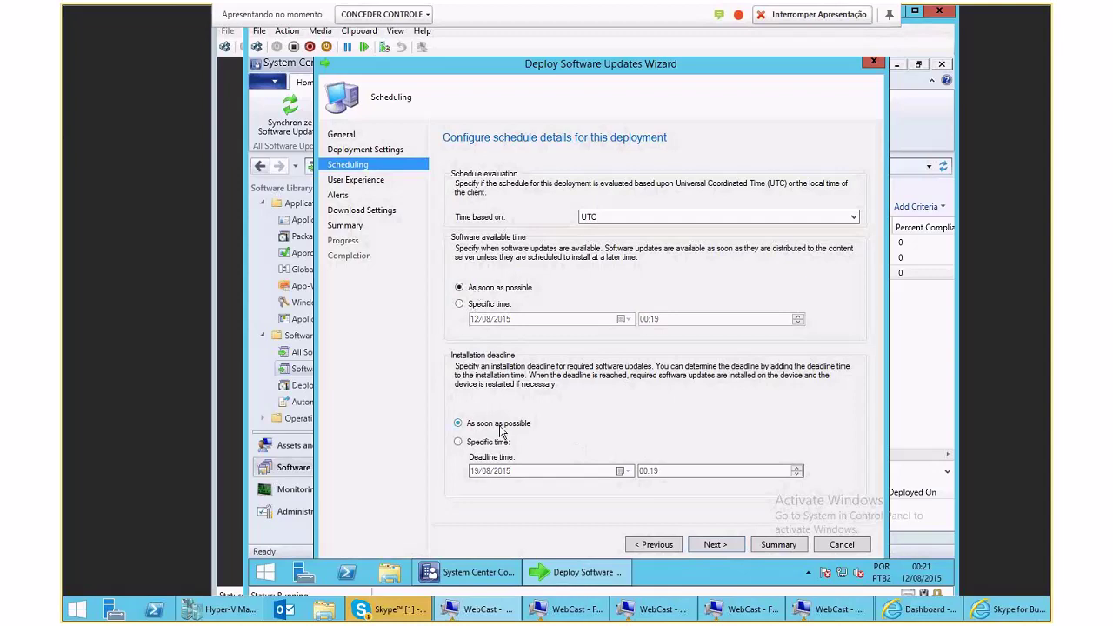
{"action": "left_click", "coordinate": [715, 545]}
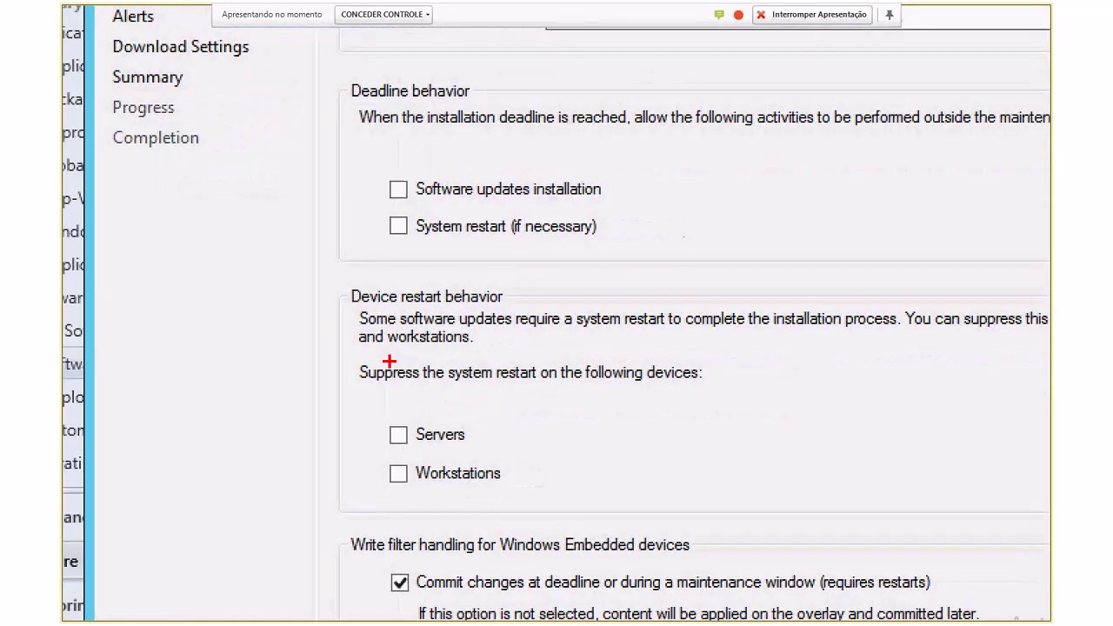
Suppress the system restart on both servers and workstations in the device restart behavior
{"action": "left_click_drag", "start_coordinate": [320, 288], "coordinate": [572, 507]}
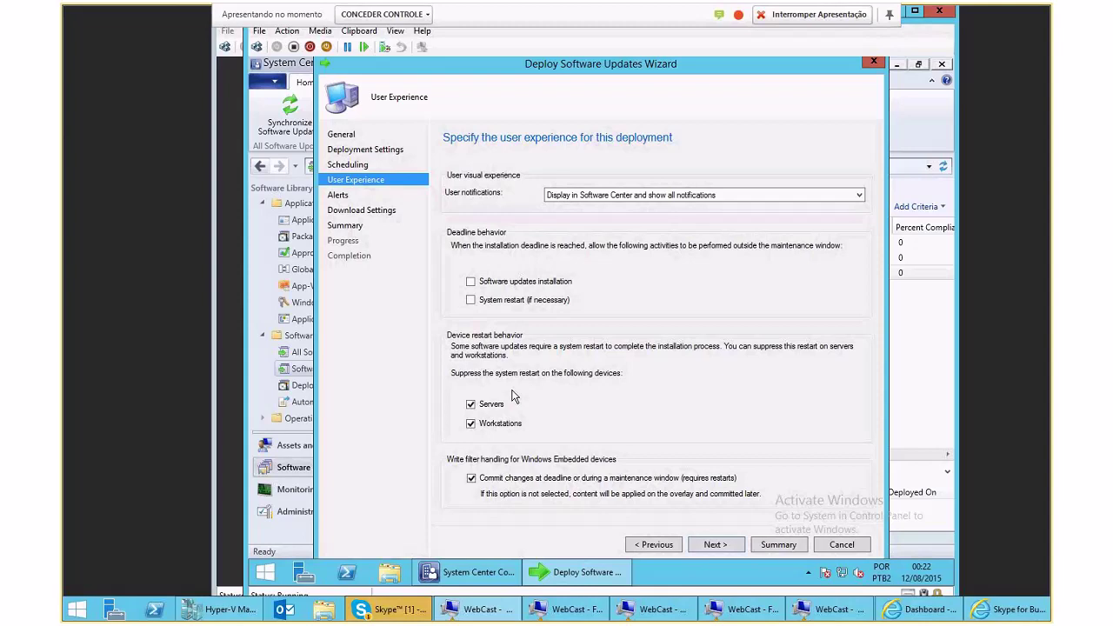
{"action": "left_click", "coordinate": [471, 405]}
{"action": "left_click", "coordinate": [471, 423]}
{"action": "left_click", "coordinate": [470, 405]}
{"action": "left_click", "coordinate": [471, 424]}
{"action": "left_click", "coordinate": [470, 404]}
{"action": "left_click", "coordinate": [470, 424]}
{"action": "left_click", "coordinate": [470, 404]}
{"action": "left_click", "coordinate": [471, 423]}
Try the user notification options for hiding everything and for restart-only notifications, and set it back to showing all notifications
{"action": "left_click", "coordinate": [656, 195]}
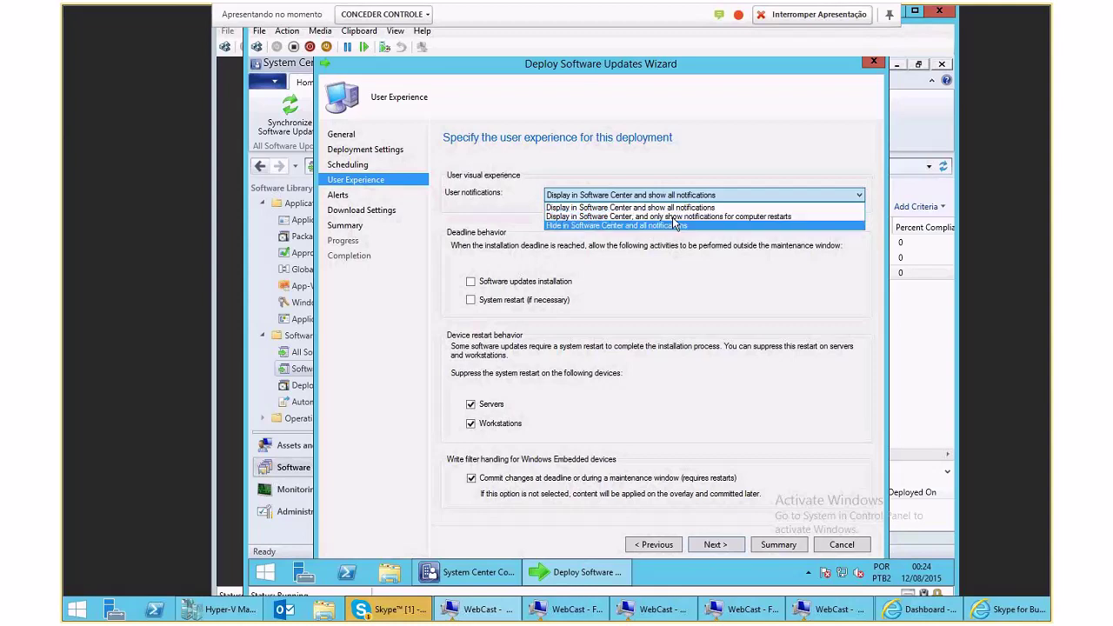
{"action": "left_click", "coordinate": [628, 227]}
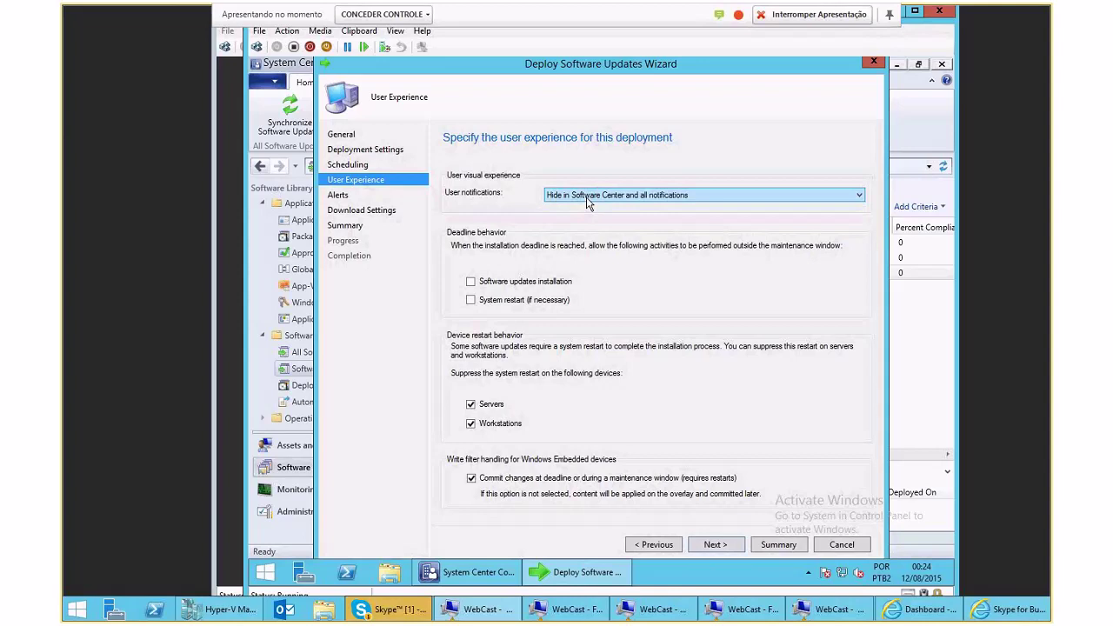
{"action": "left_click", "coordinate": [580, 199]}
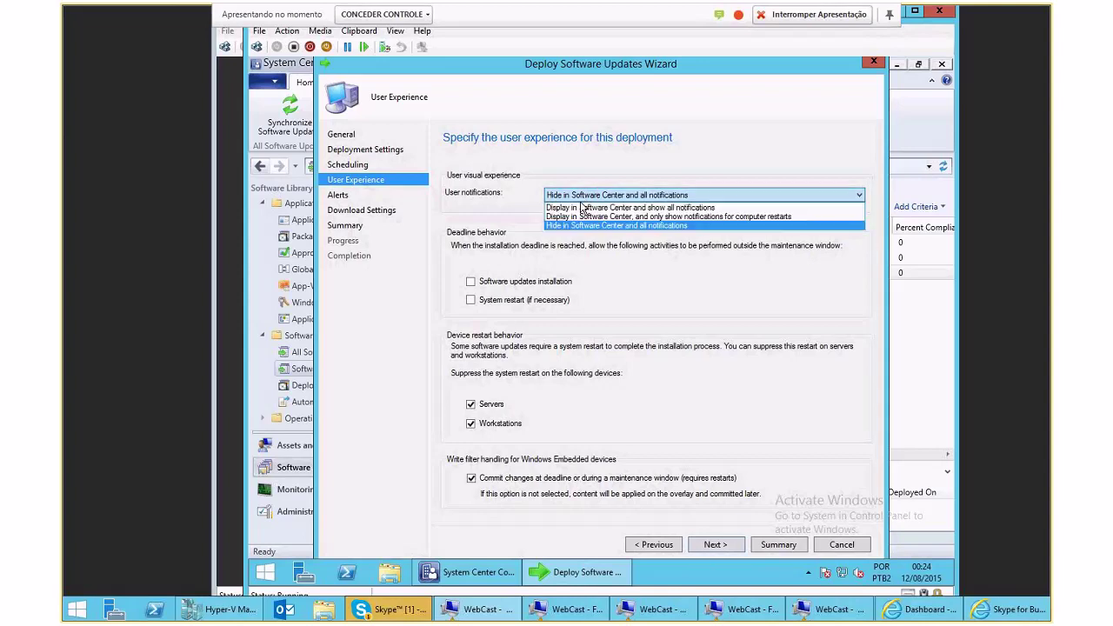
{"action": "left_click", "coordinate": [591, 216]}
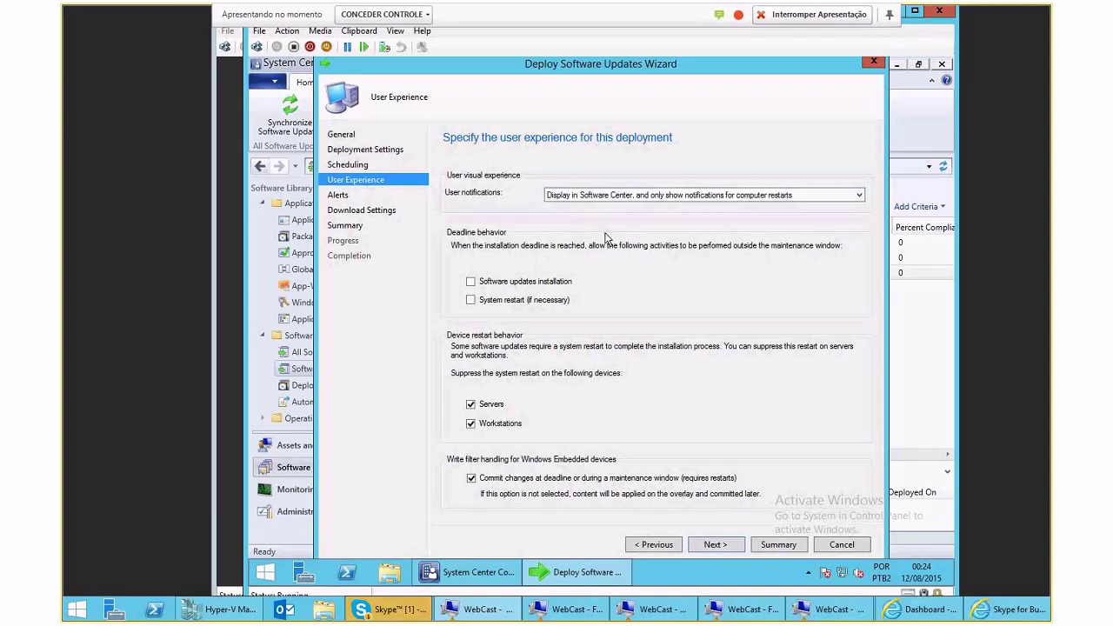
{"action": "left_click", "coordinate": [620, 198]}
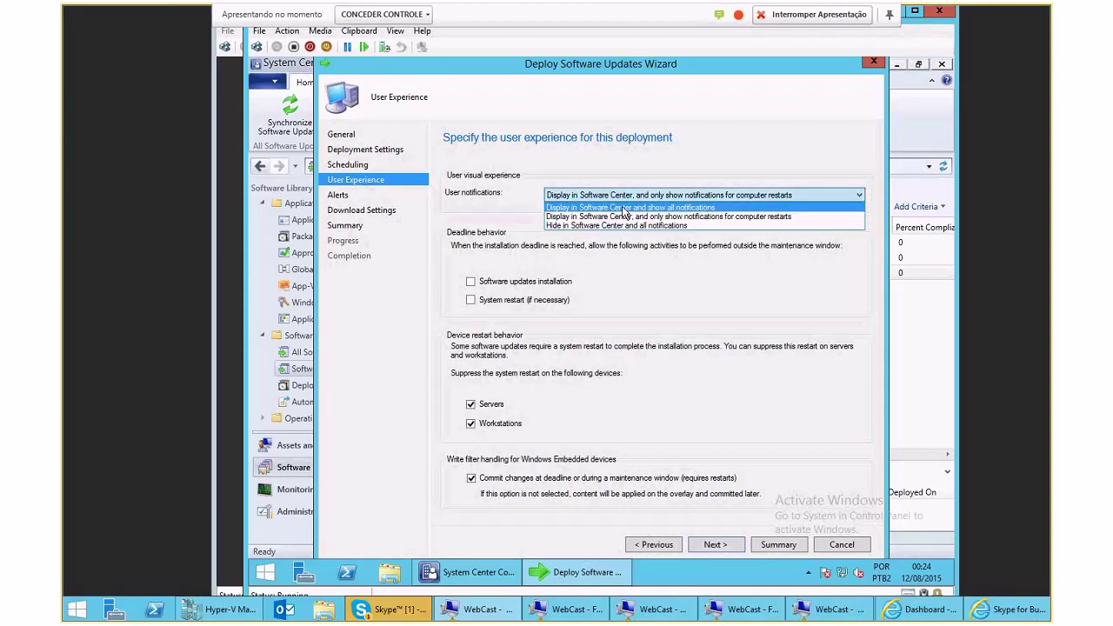
{"action": "left_click", "coordinate": [624, 209]}
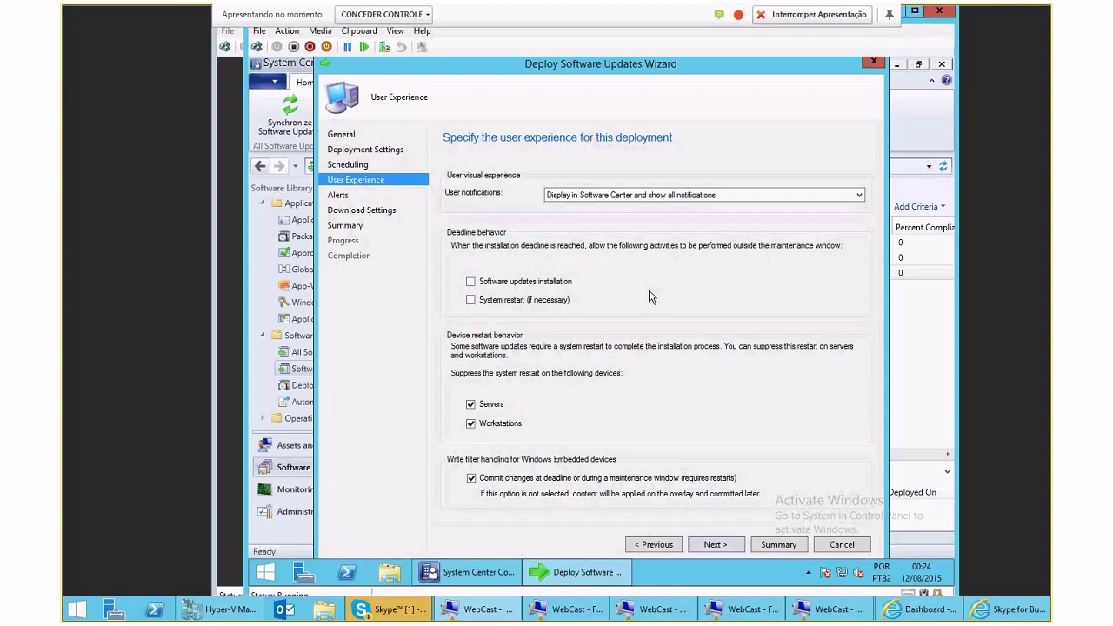
Set user notifications to display in Software Center and only show notifications for computer restarts, and continue to the alerts
{"action": "left_click", "coordinate": [663, 202]}
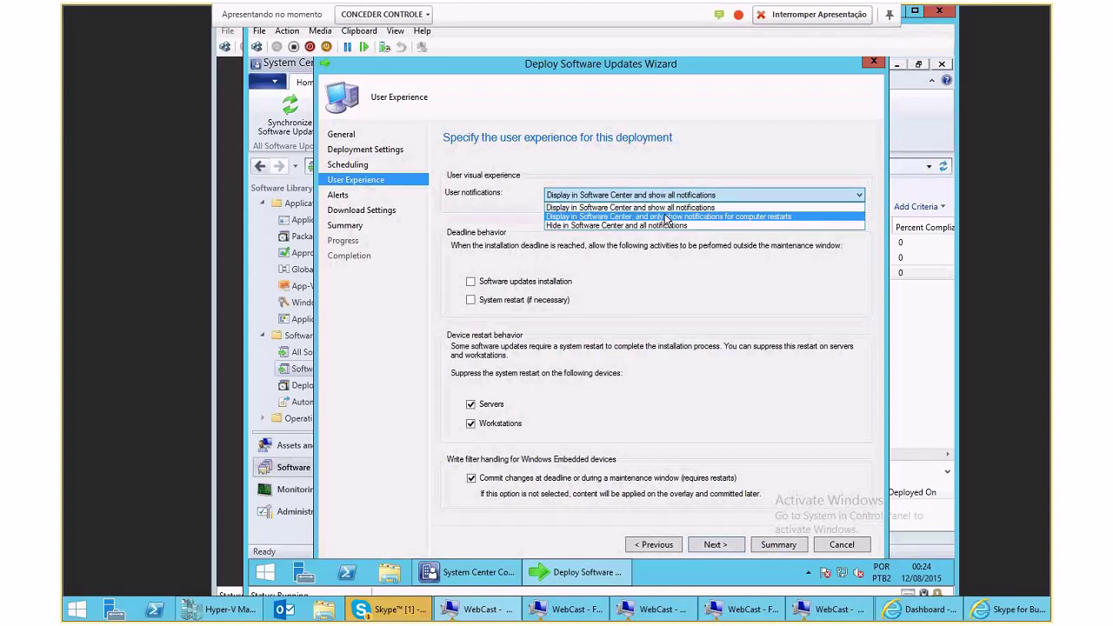
{"action": "left_click", "coordinate": [667, 218]}
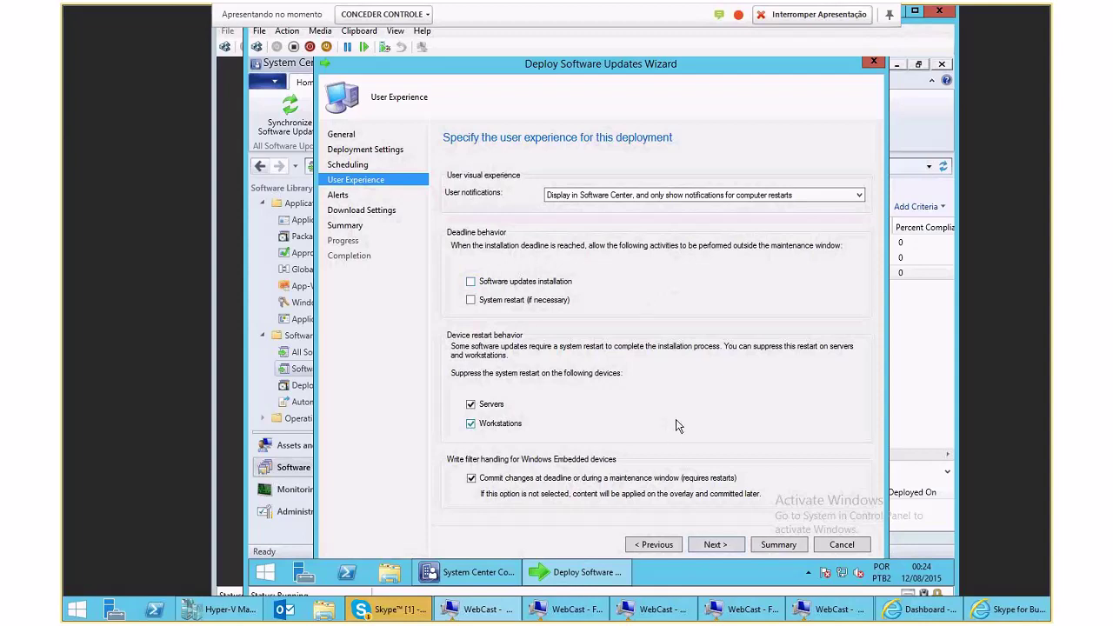
{"action": "left_click", "coordinate": [715, 546]}
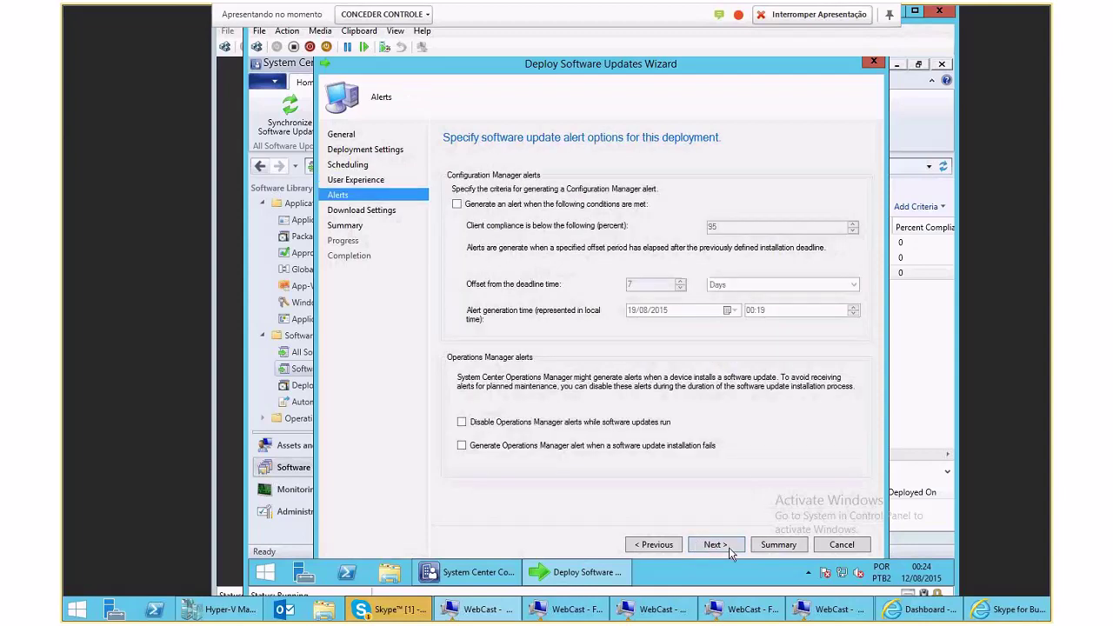
Accept the default alert and download settings, review the summary to start the Windows 7 deployment, and return to the console
{"action": "left_click", "coordinate": [714, 546]}
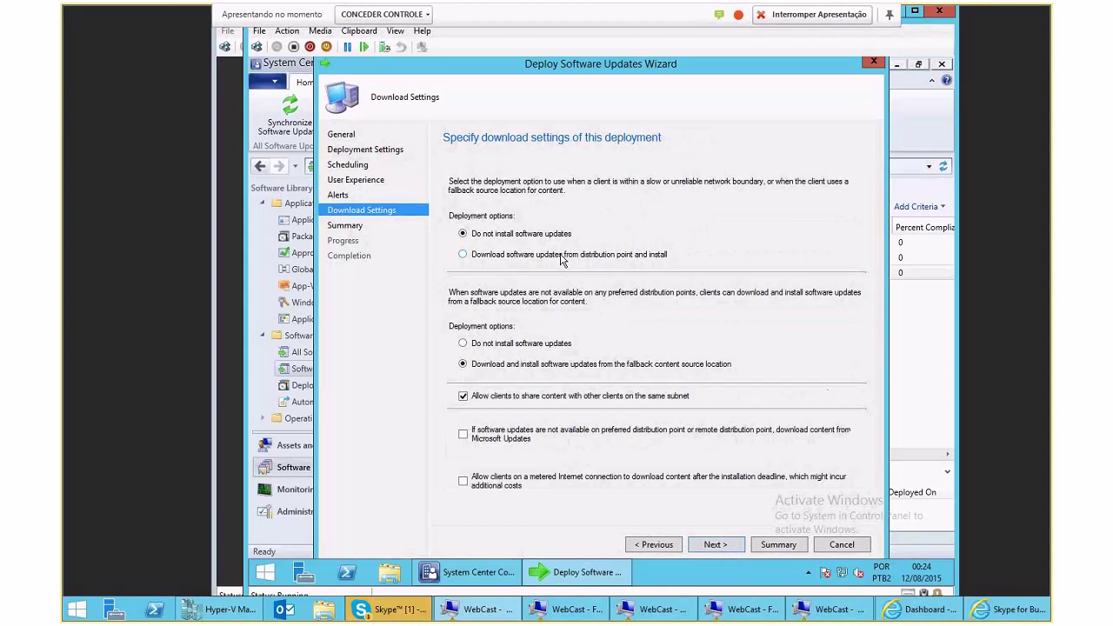
{"action": "left_click", "coordinate": [717, 548]}
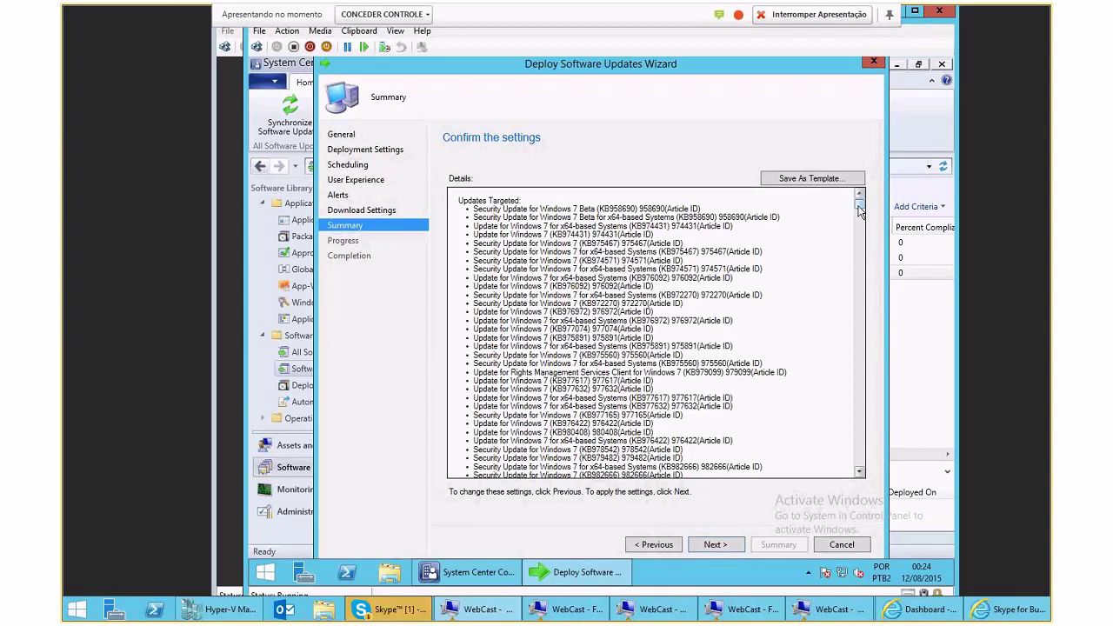
{"action": "left_click_drag", "start_coordinate": [859, 211], "coordinate": [855, 377]}
{"action": "key", "text": "Return"}
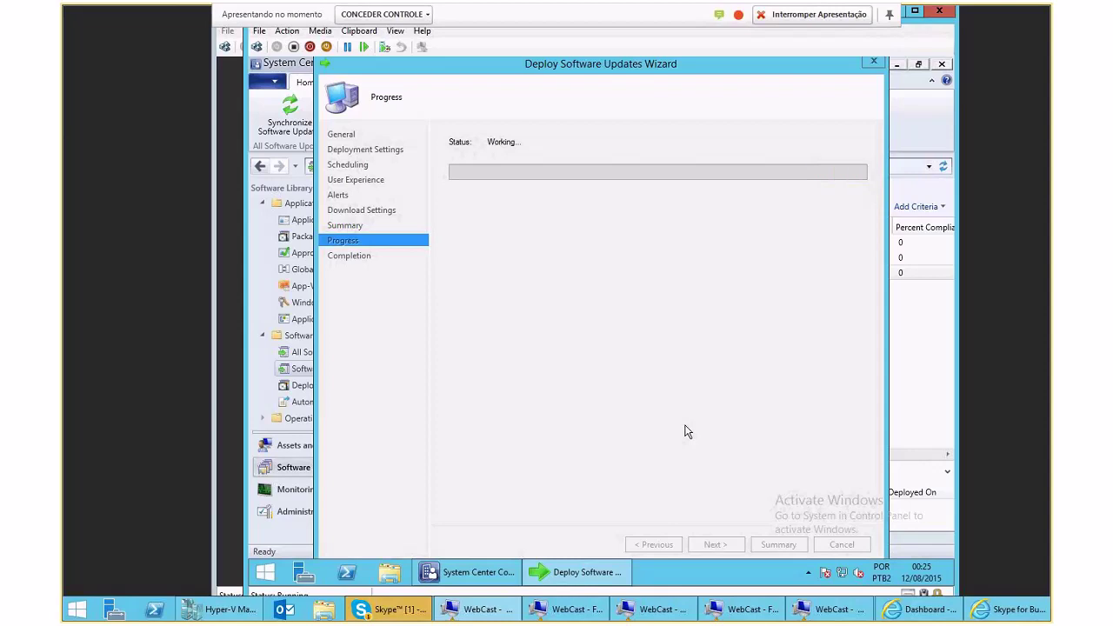
{"action": "left_click", "coordinate": [457, 575]}
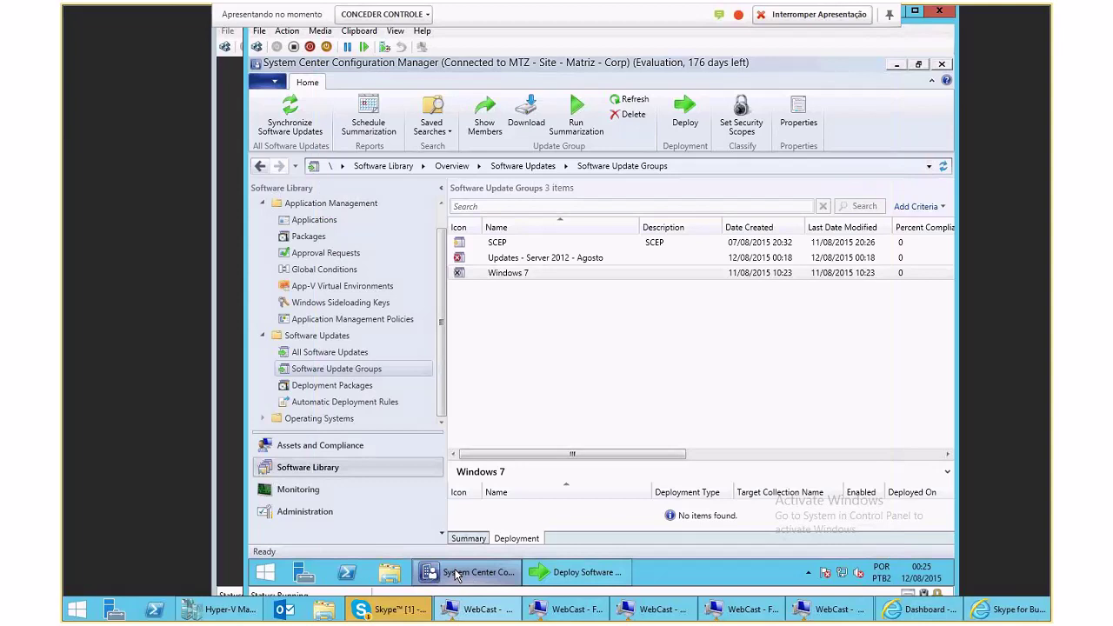
Open the Windows 7 update group's members, check the deployment wizard's progress, and return to the software update groups
{"action": "right_click", "coordinate": [513, 275]}
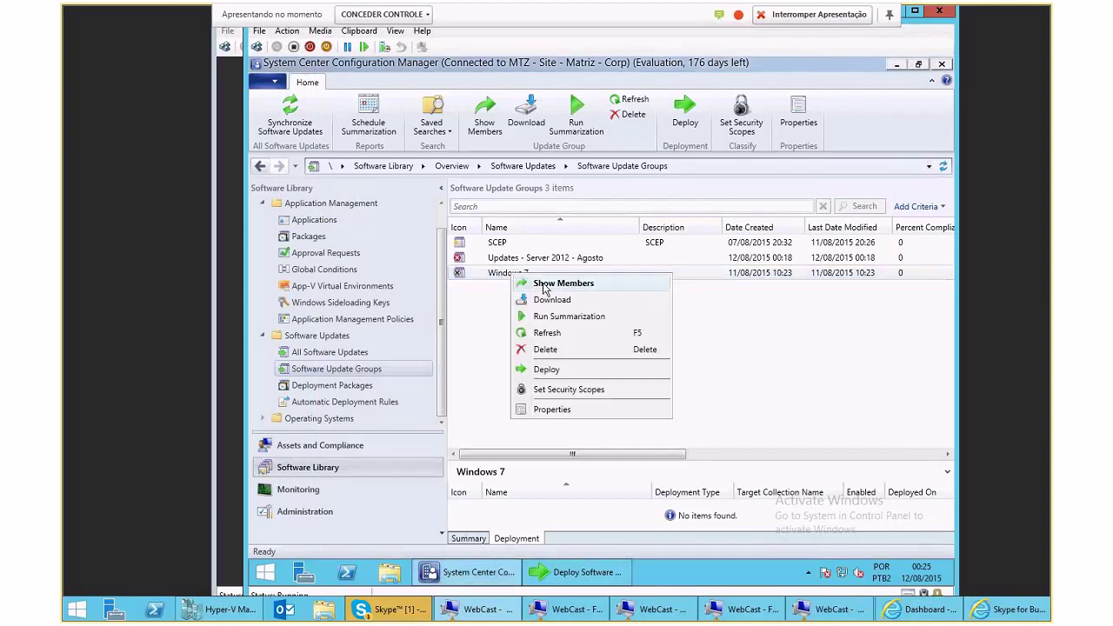
{"action": "left_click", "coordinate": [546, 287]}
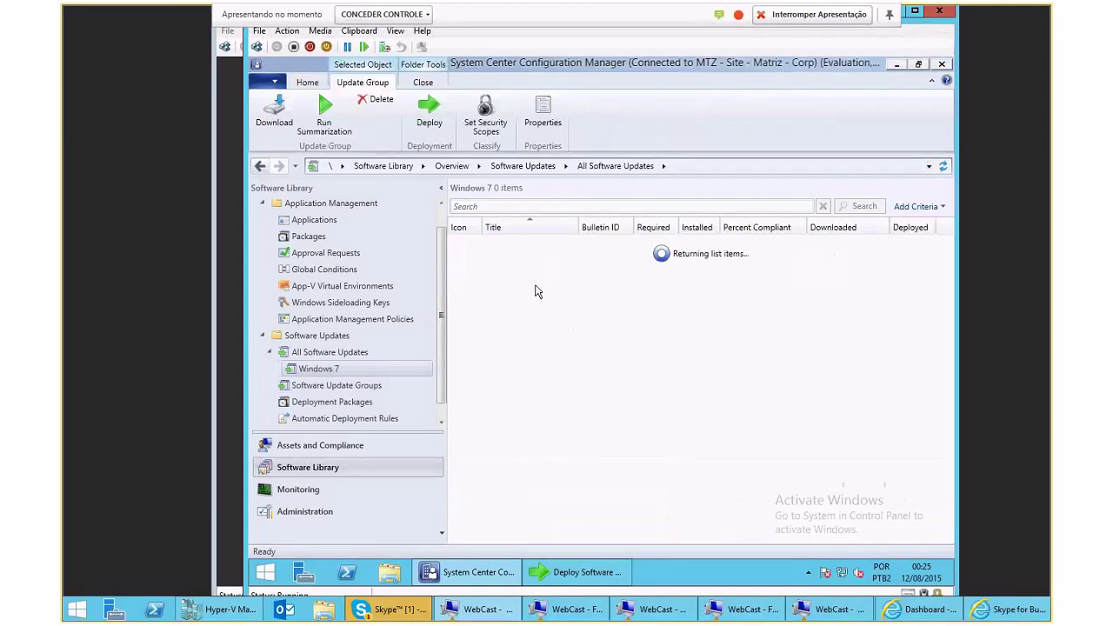
{"action": "left_click", "coordinate": [586, 581]}
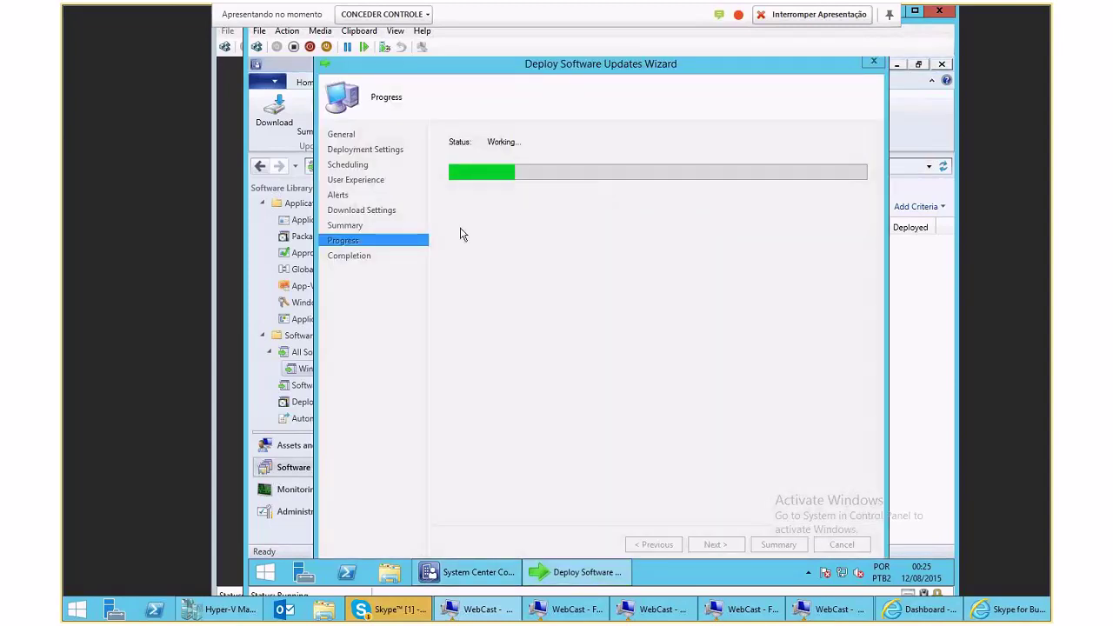
{"action": "key", "text": "alt+Tab"}
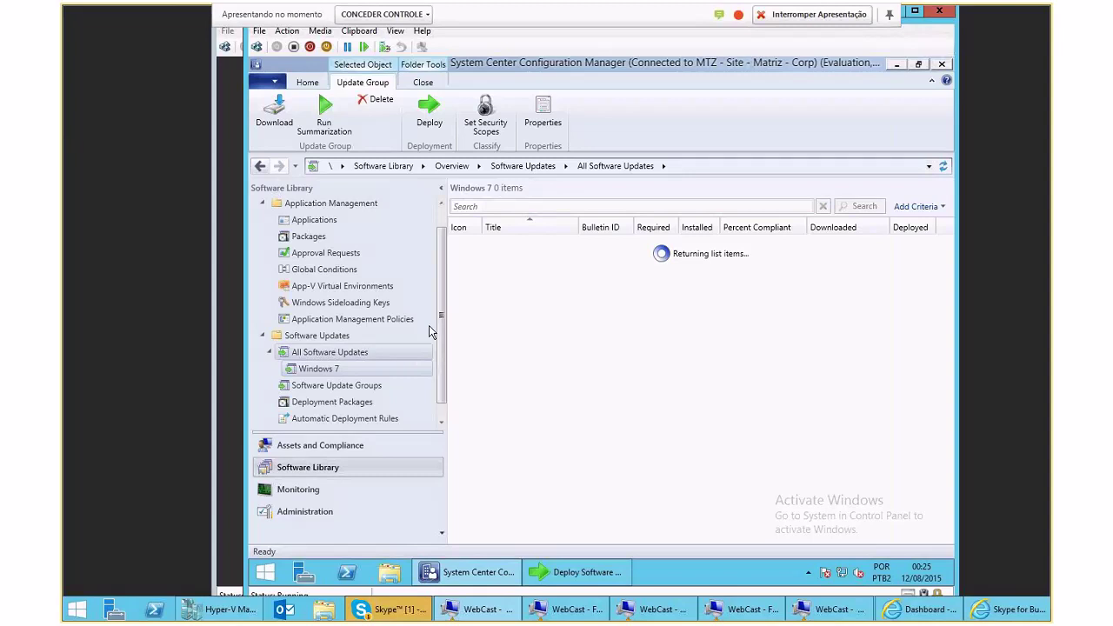
{"action": "key", "text": "Down"}
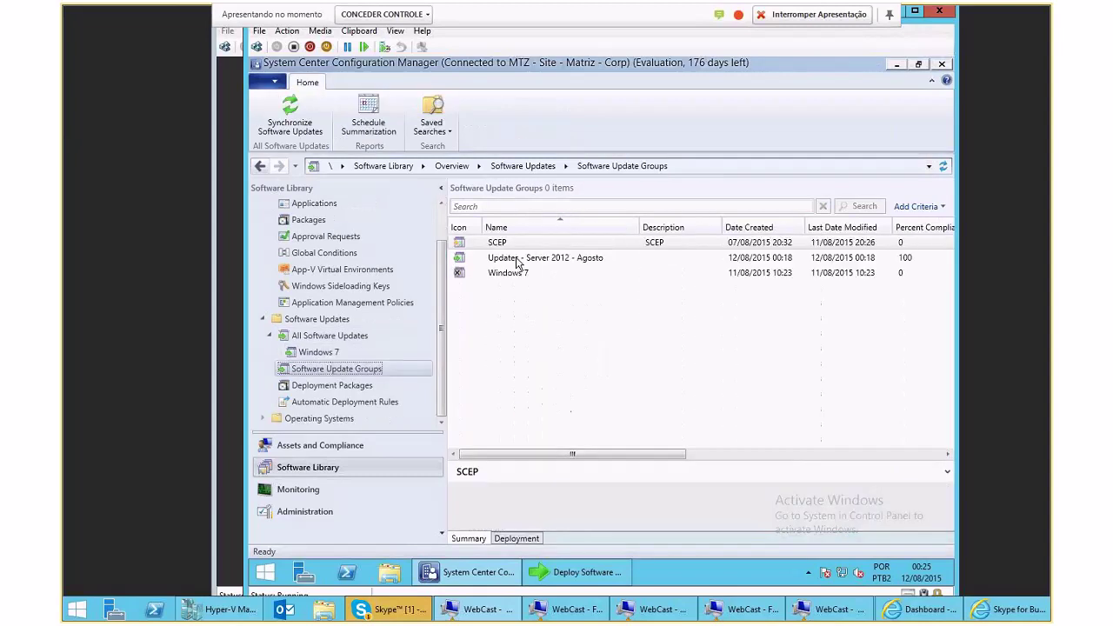
Show the deployments of the Updates - Server 2012 - Agosto update group and enlarge the details pane
{"action": "left_click", "coordinate": [513, 275]}
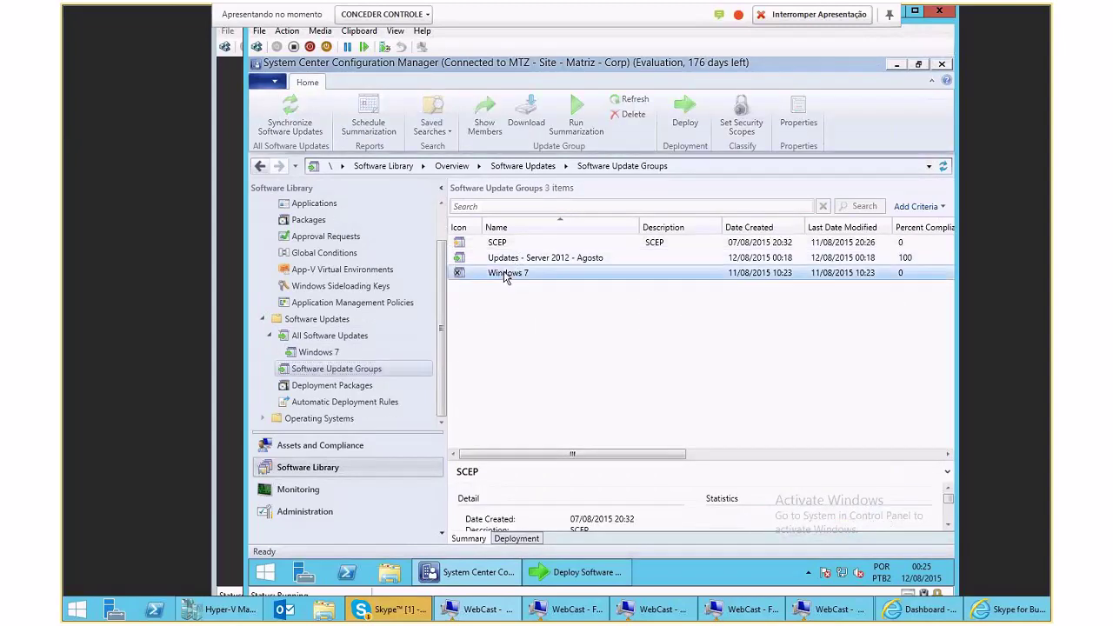
{"action": "left_click", "coordinate": [526, 259]}
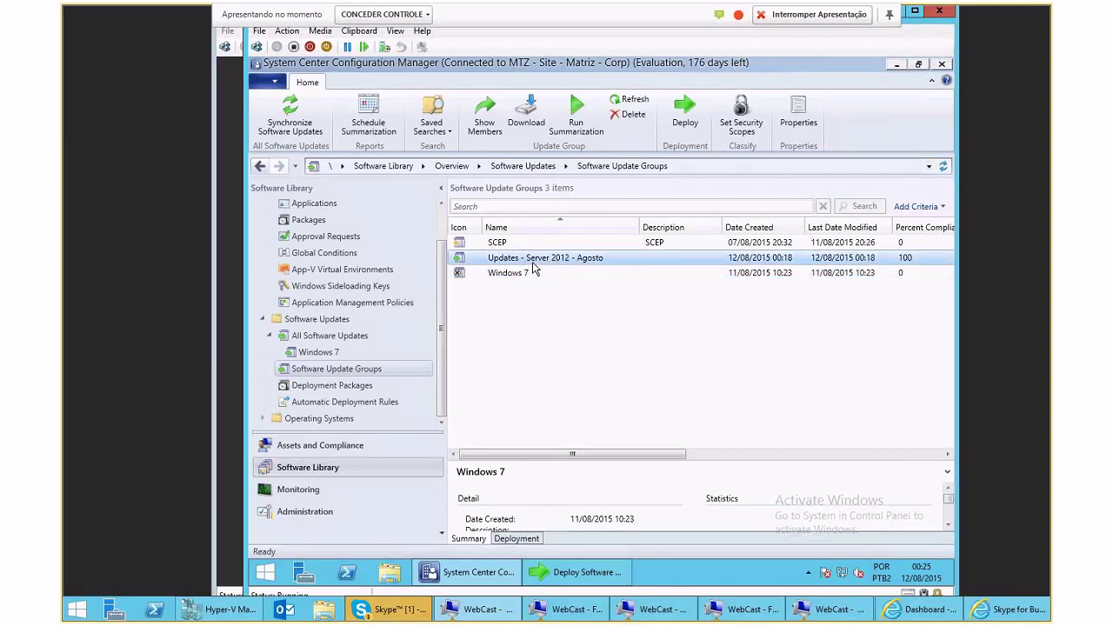
{"action": "mouse_move", "coordinate": [579, 573]}
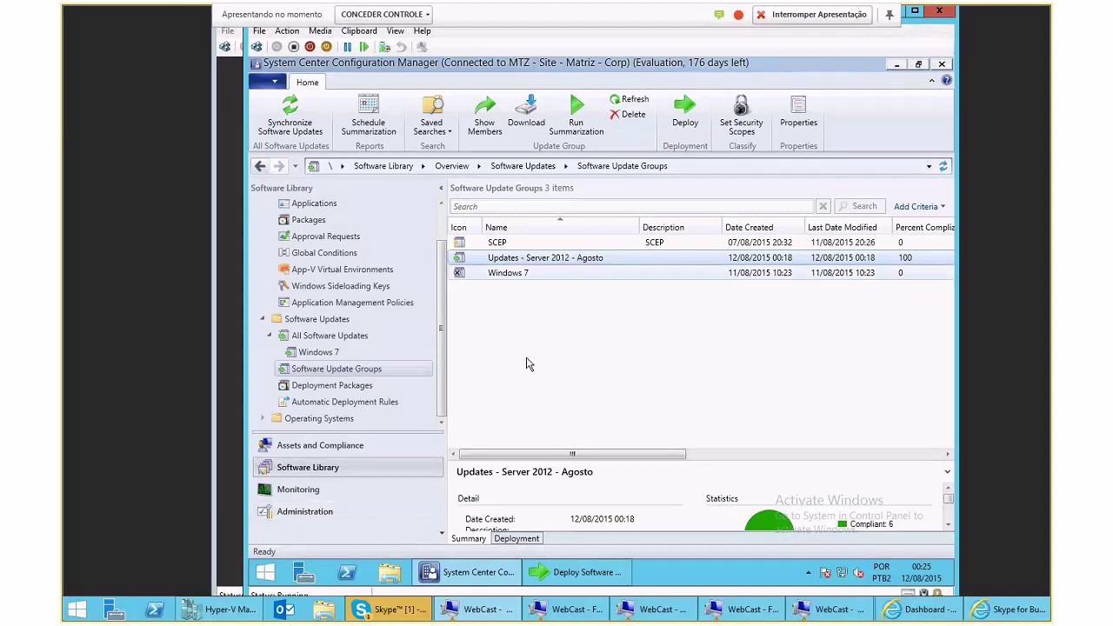
{"action": "left_click", "coordinate": [517, 538]}
{"action": "left_click", "coordinate": [522, 508]}
{"action": "left_click_drag", "start_coordinate": [717, 527], "coordinate": [675, 536]}
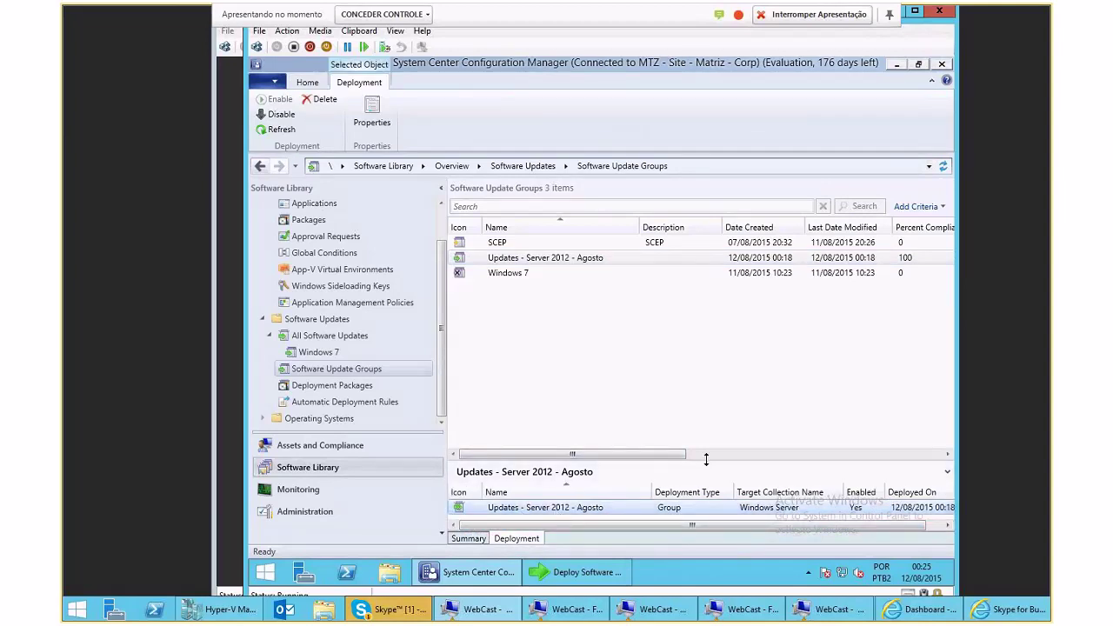
{"action": "left_click_drag", "start_coordinate": [706, 459], "coordinate": [704, 350]}
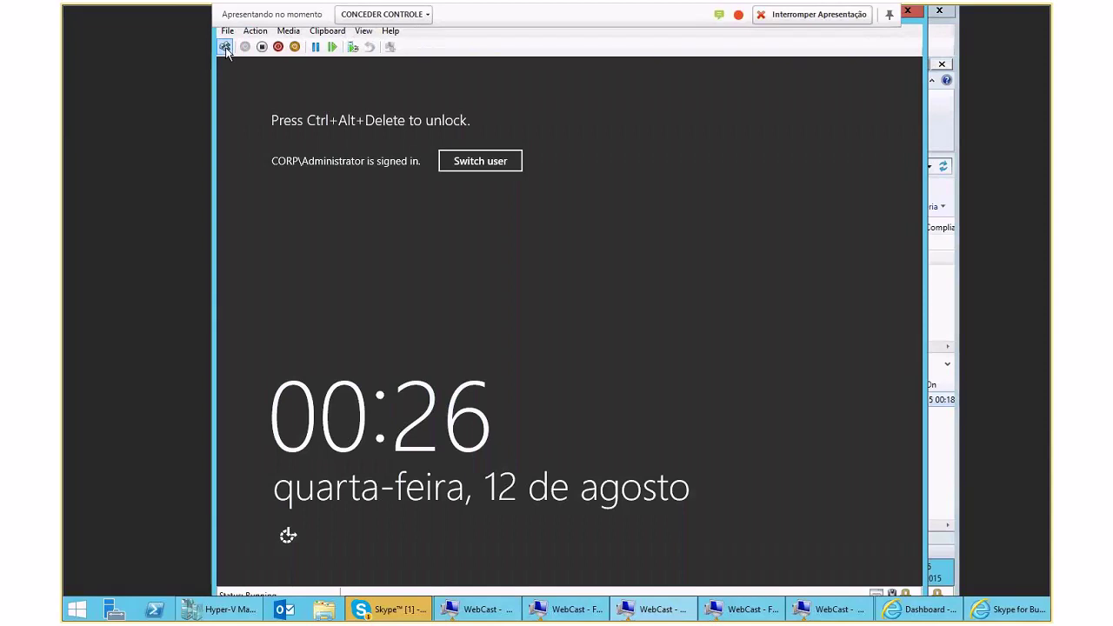
Switch to the locked Windows Server 2012 R2 virtual machine and unlock it with the administrator account password
{"action": "left_click", "coordinate": [225, 47]}
{"action": "type", "text": "•••••••"}
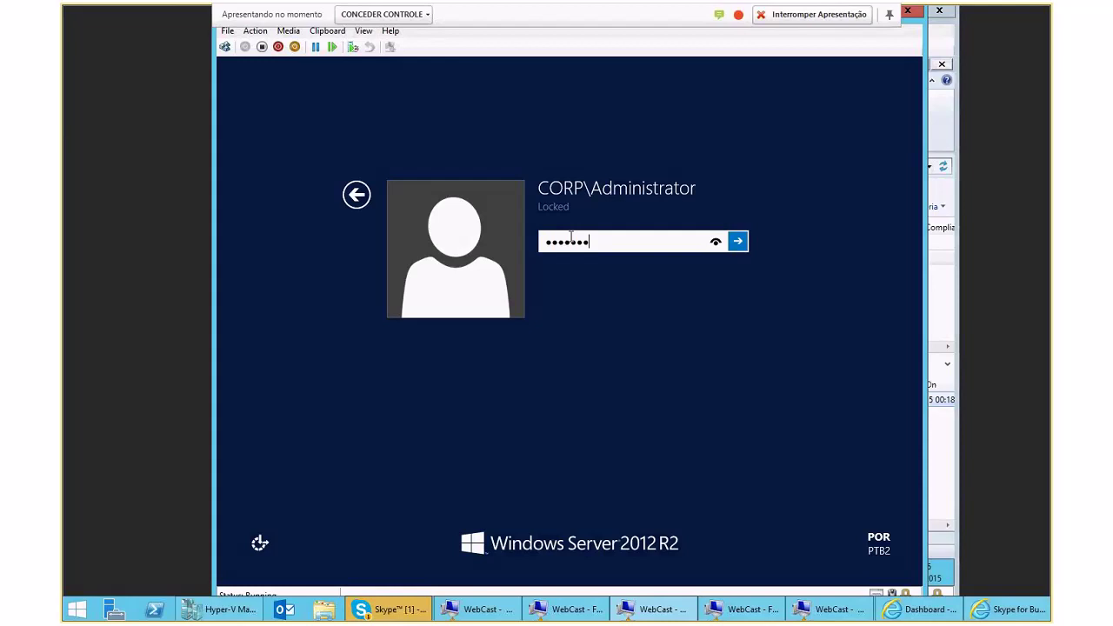
{"action": "key", "text": "Return"}
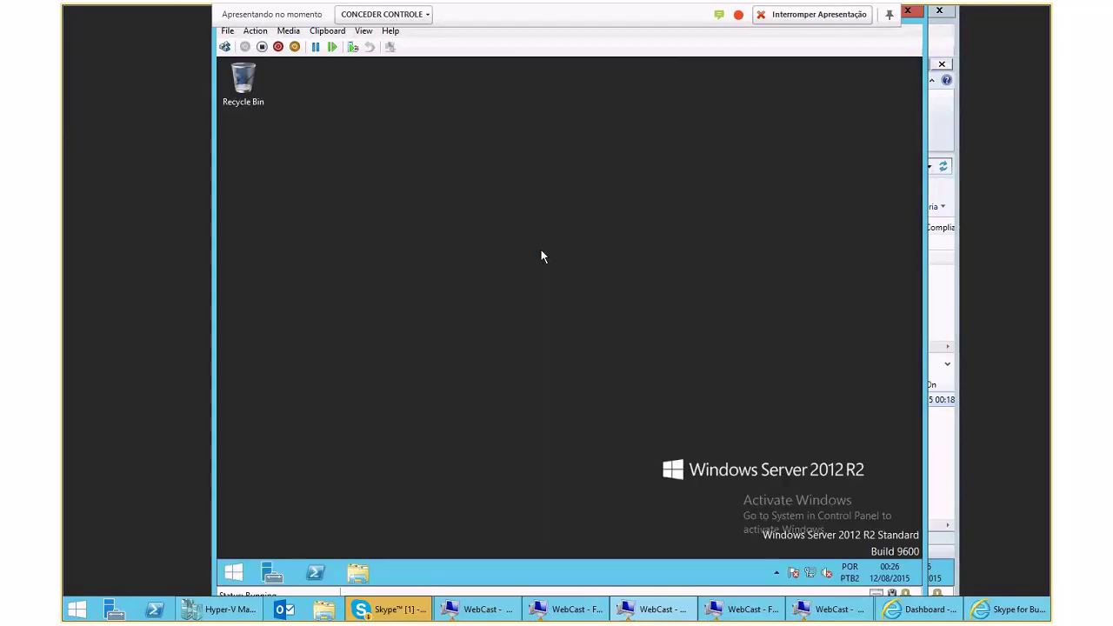
Search for Software Center on the server and open it
{"action": "key", "text": "super"}
{"action": "type", "text": "cetr"}
{"action": "key", "text": "BackSpace"}
{"action": "key", "text": "BackSpace"}
{"action": "key", "text": "BackSpace"}
{"action": "key", "text": "BackSpace"}
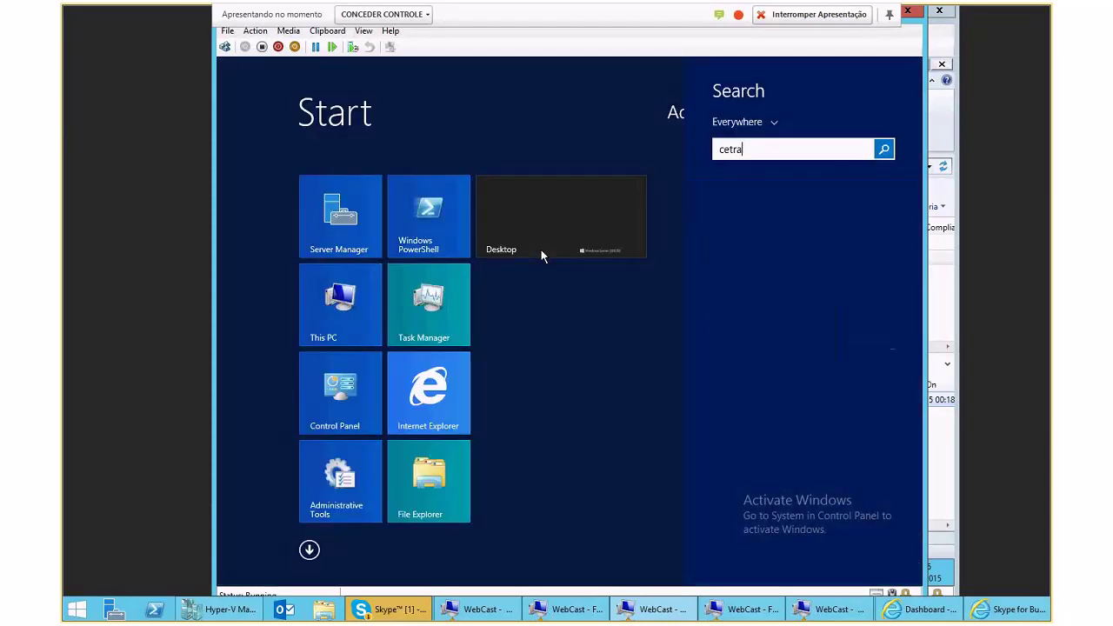
{"action": "type", "text": "cen"}
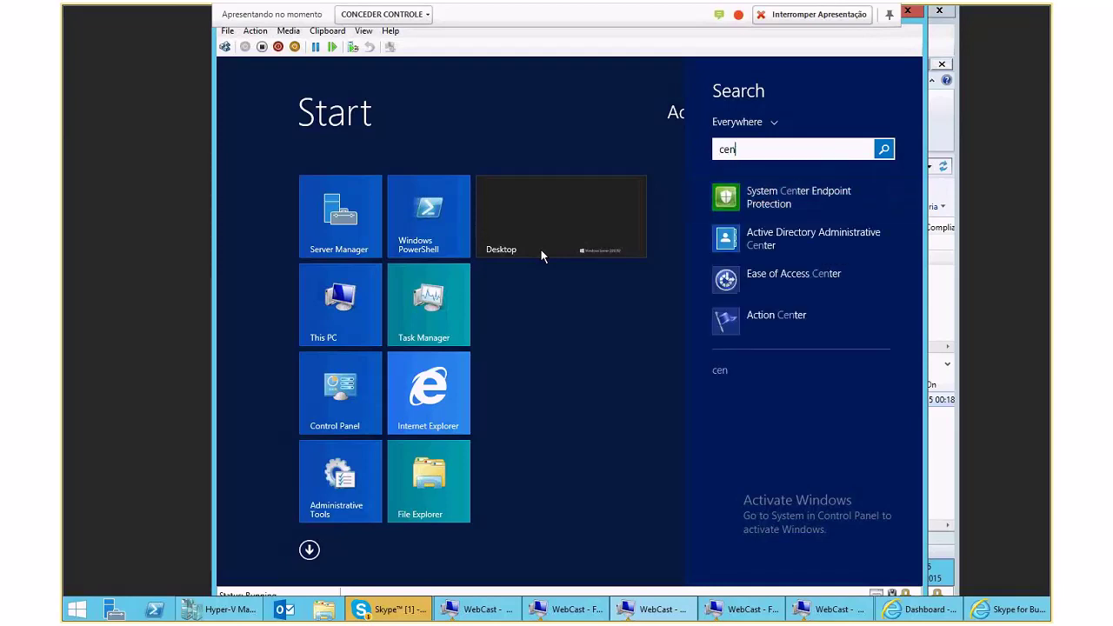
{"action": "type", "text": "tr"}
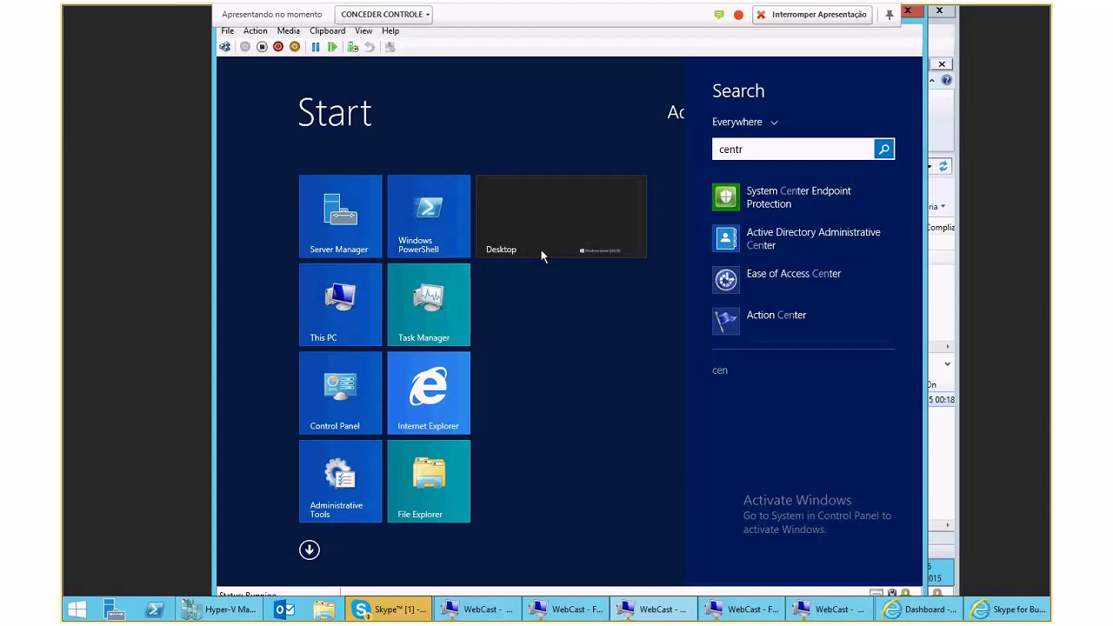
{"action": "key", "text": "BackSpace"}
{"action": "key", "text": "BackSpace"}
{"action": "key", "text": "BackSpace"}
{"action": "key", "text": "BackSpace"}
{"action": "key", "text": "BackSpace"}
{"action": "type", "text": "sos"}
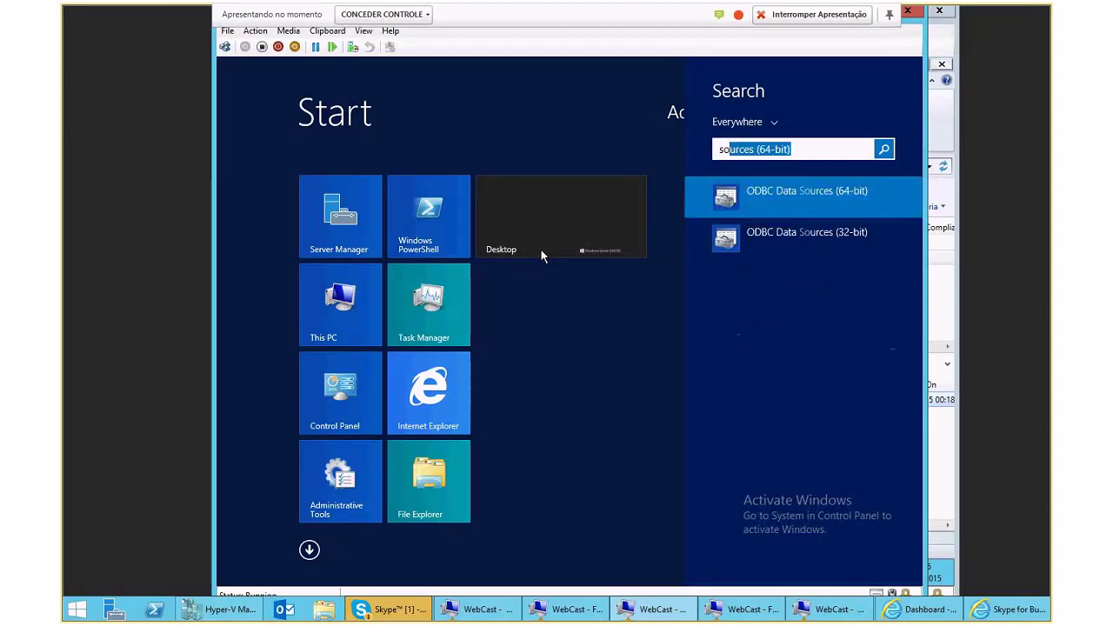
{"action": "key", "text": "BackSpace"}
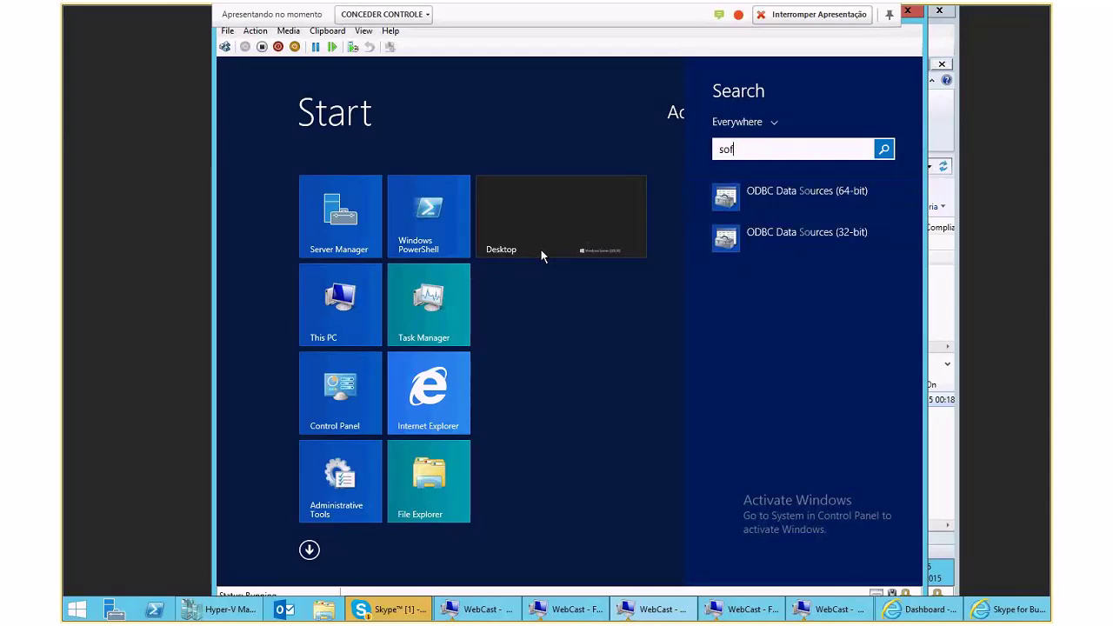
{"action": "type", "text": "f"}
{"action": "key", "text": "Return"}
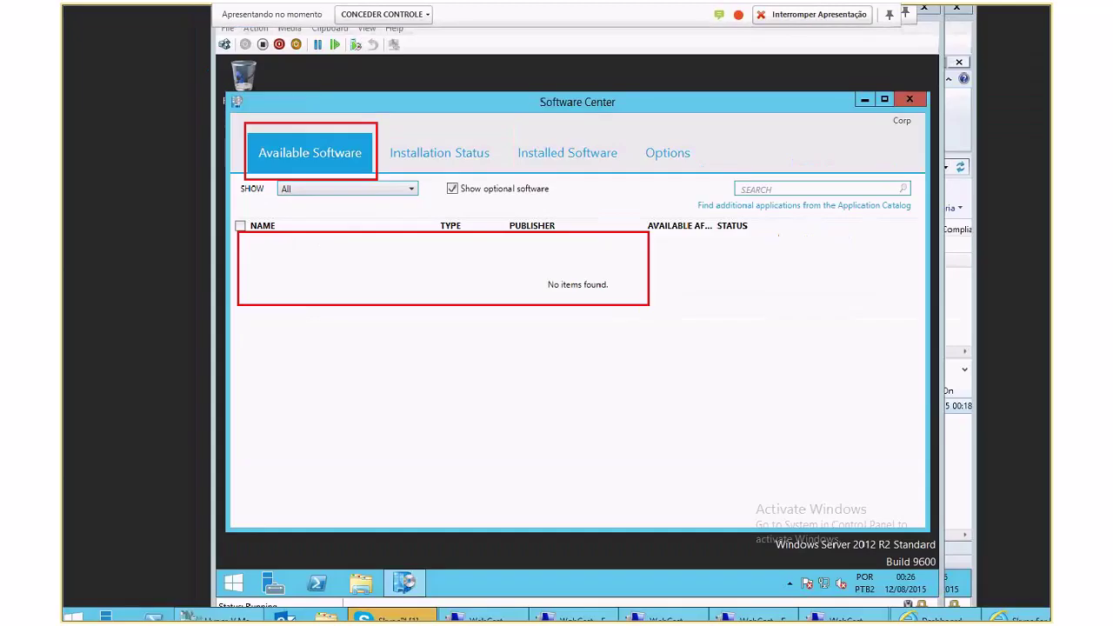
Open the Configuration Manager client properties from the Control Panel and view the client components
{"action": "right_click", "coordinate": [233, 570]}
{"action": "left_click", "coordinate": [300, 519]}
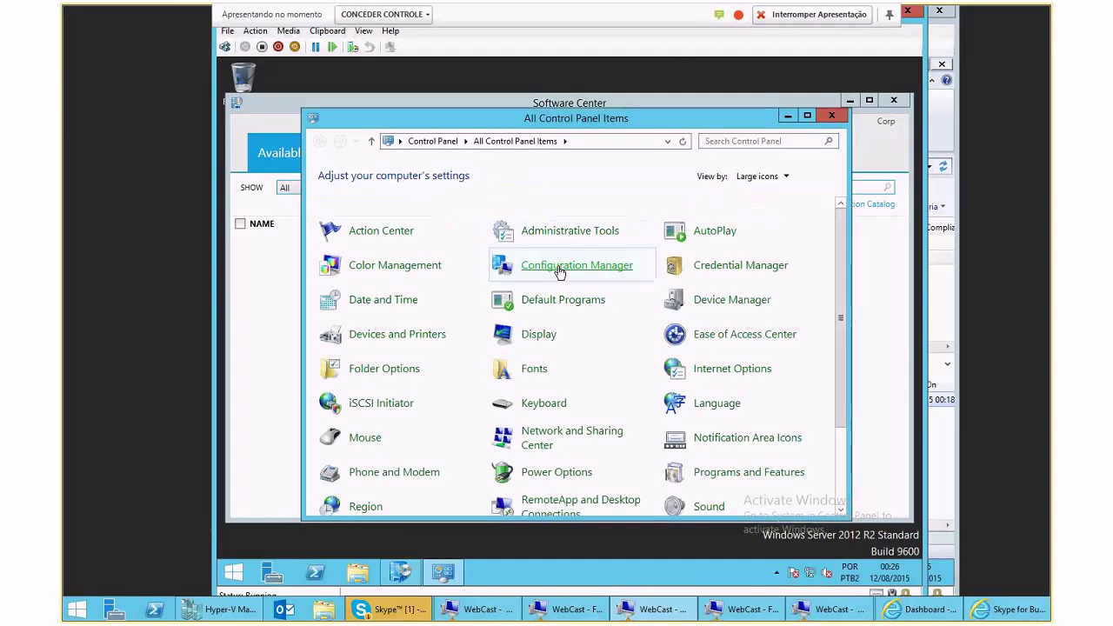
{"action": "left_click", "coordinate": [562, 265]}
{"action": "left_click", "coordinate": [346, 124]}
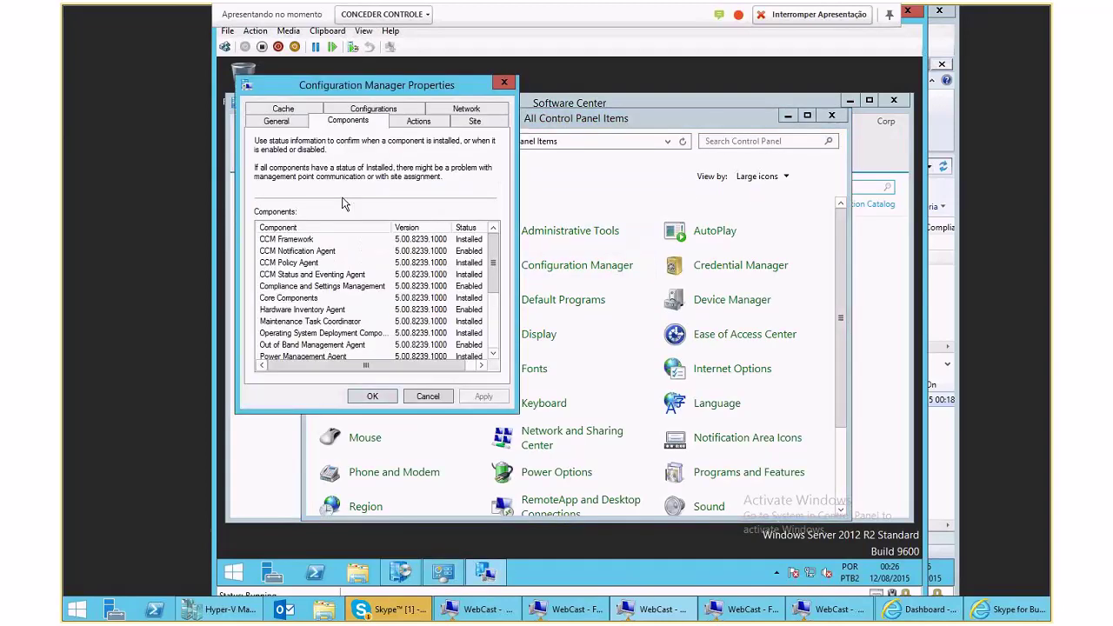
Run the Discovery Data Collection Cycle and File Collection Cycle client actions
{"action": "left_click", "coordinate": [409, 123]}
{"action": "left_click", "coordinate": [311, 211]}
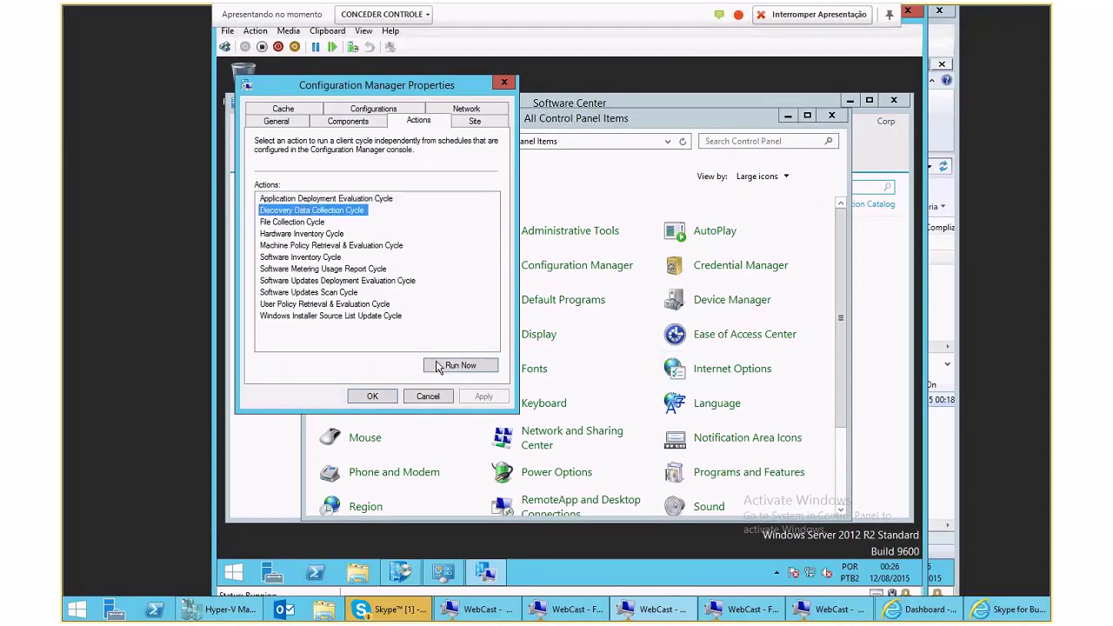
{"action": "left_click", "coordinate": [439, 365]}
{"action": "left_click", "coordinate": [696, 366]}
{"action": "left_click", "coordinate": [303, 223]}
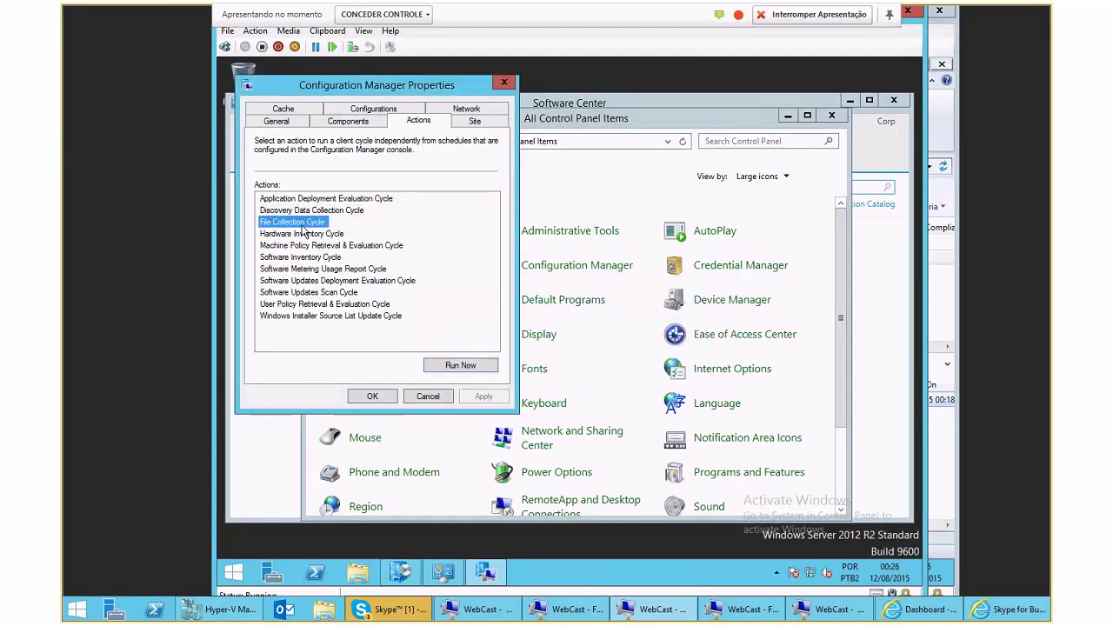
{"action": "left_click", "coordinate": [437, 364]}
{"action": "left_click", "coordinate": [701, 369]}
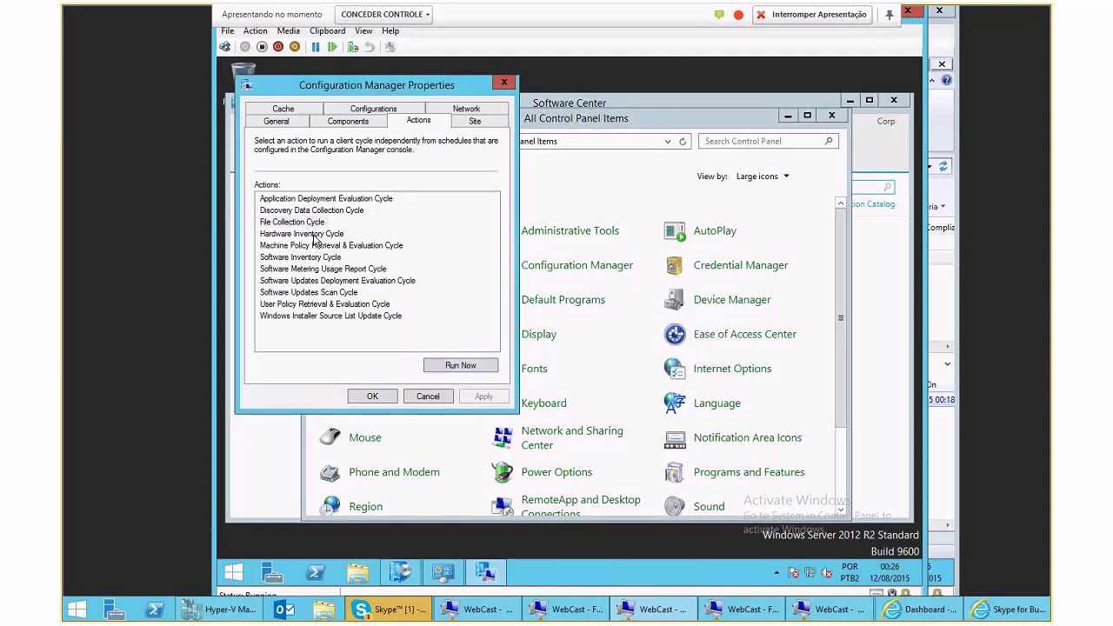
Run the Machine Policy Retrieval & Evaluation Cycle and Software Inventory Cycle client actions
{"action": "left_click", "coordinate": [318, 246]}
{"action": "left_click", "coordinate": [461, 365]}
{"action": "left_click", "coordinate": [695, 369]}
{"action": "left_click", "coordinate": [305, 258]}
{"action": "left_click", "coordinate": [459, 365]}
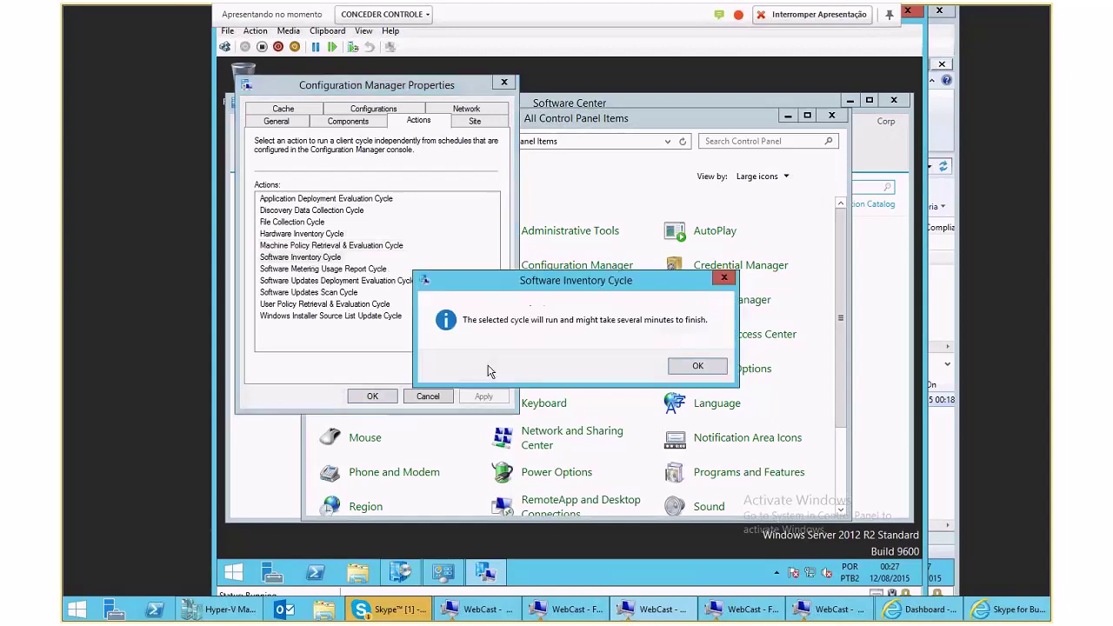
{"action": "left_click", "coordinate": [680, 372]}
Run the Software Metering Usage Report, Software Updates Deployment Evaluation and Software Updates Scan cycles
{"action": "left_click", "coordinate": [347, 269]}
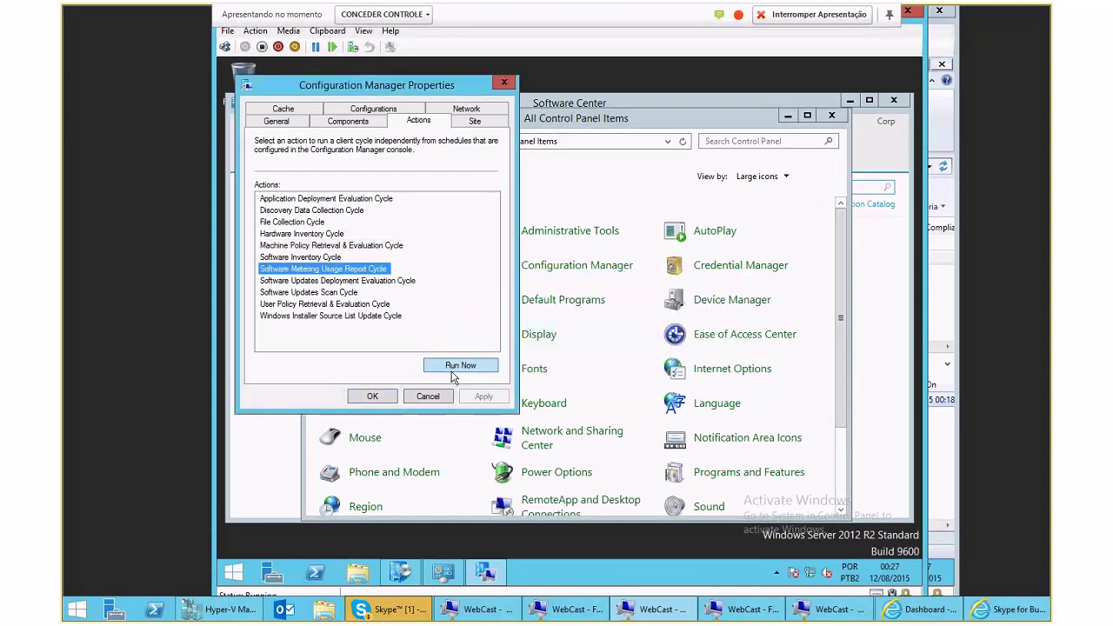
{"action": "key", "text": "Down"}
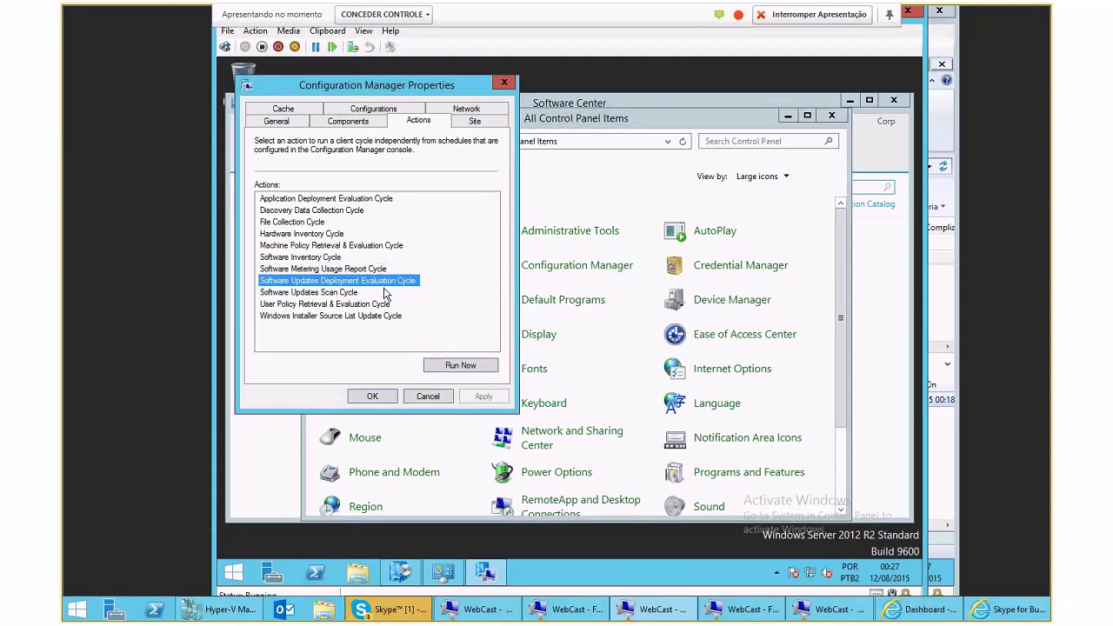
{"action": "left_click", "coordinate": [455, 365]}
{"action": "left_click", "coordinate": [676, 360]}
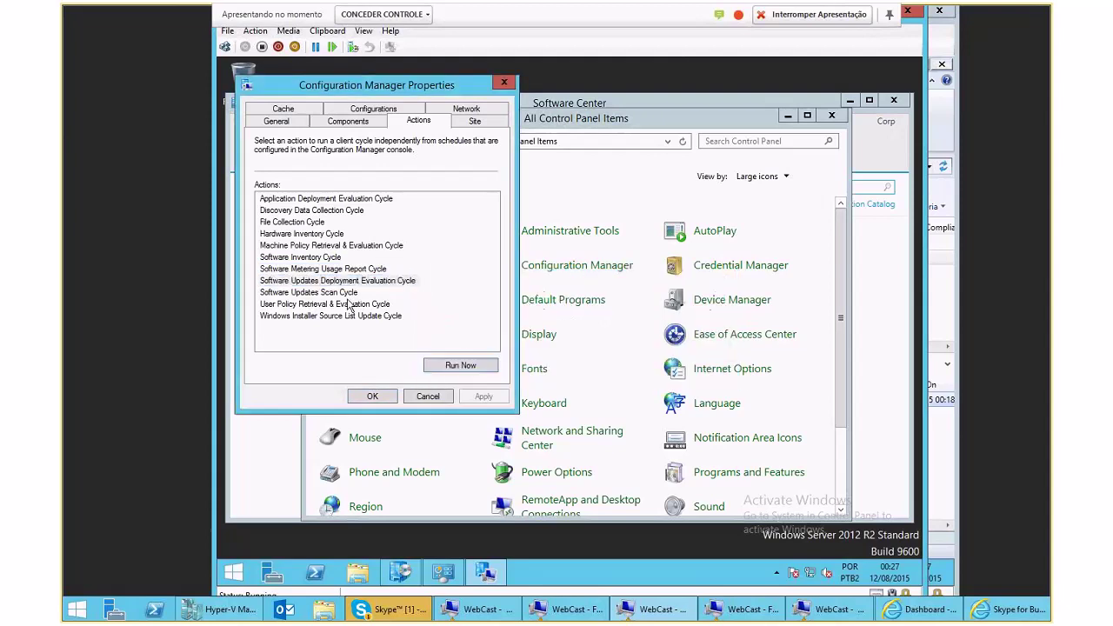
{"action": "left_click", "coordinate": [335, 293]}
{"action": "left_click", "coordinate": [441, 364]}
{"action": "left_click", "coordinate": [676, 363]}
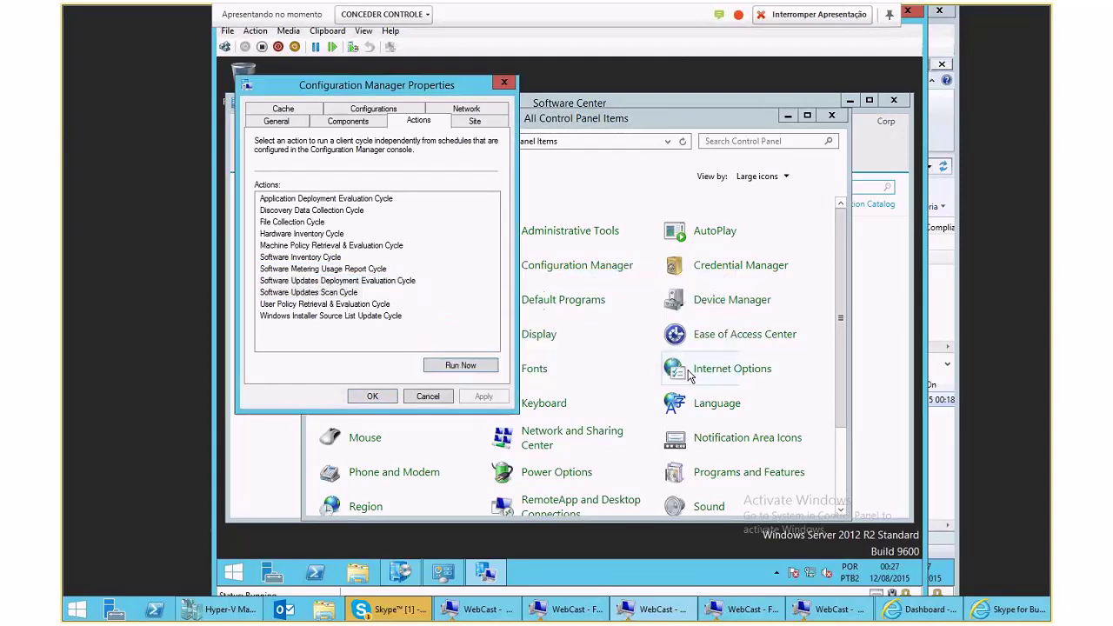
Run the User Policy Retrieval & Evaluation and Windows Installer Source List Update cycles, and close the client properties and Control Panel
{"action": "left_click", "coordinate": [352, 303]}
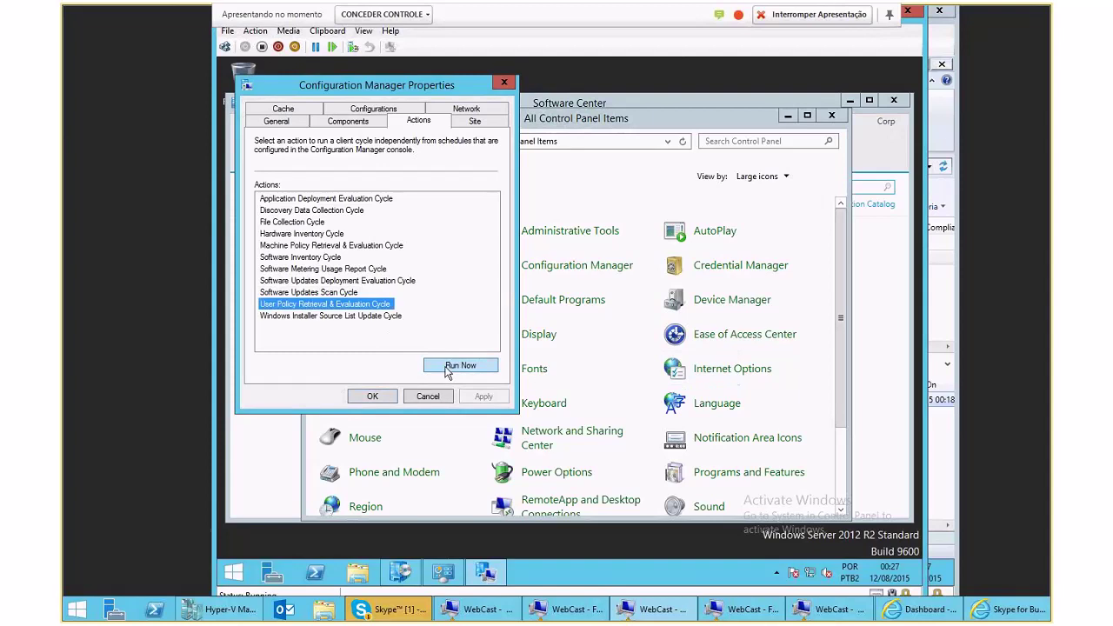
{"action": "left_click", "coordinate": [330, 316]}
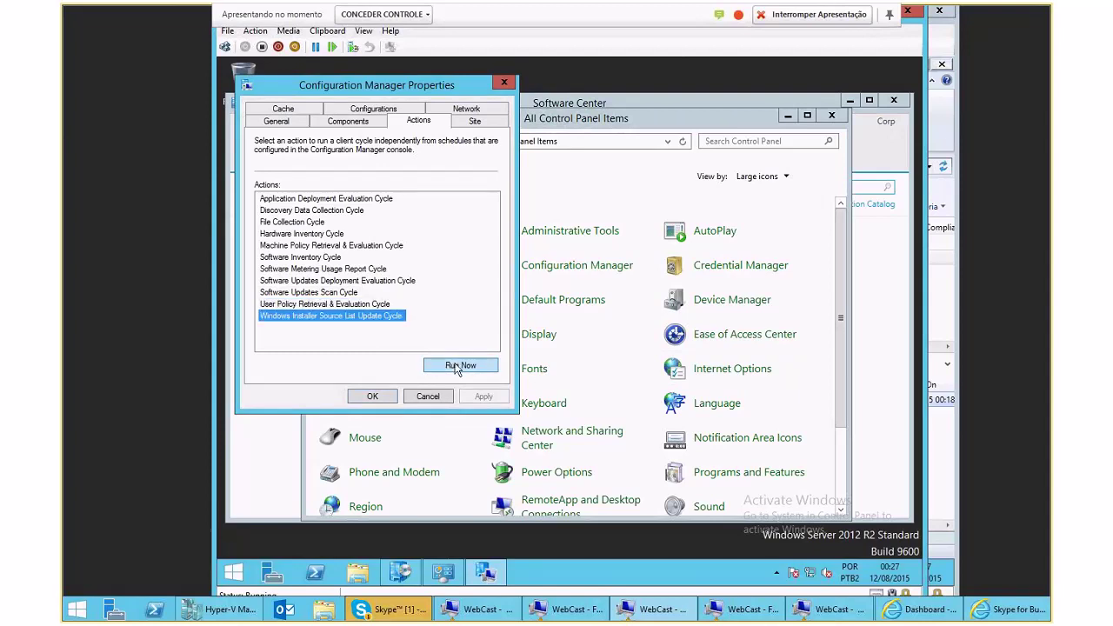
{"action": "left_click", "coordinate": [458, 365]}
{"action": "left_click", "coordinate": [682, 371]}
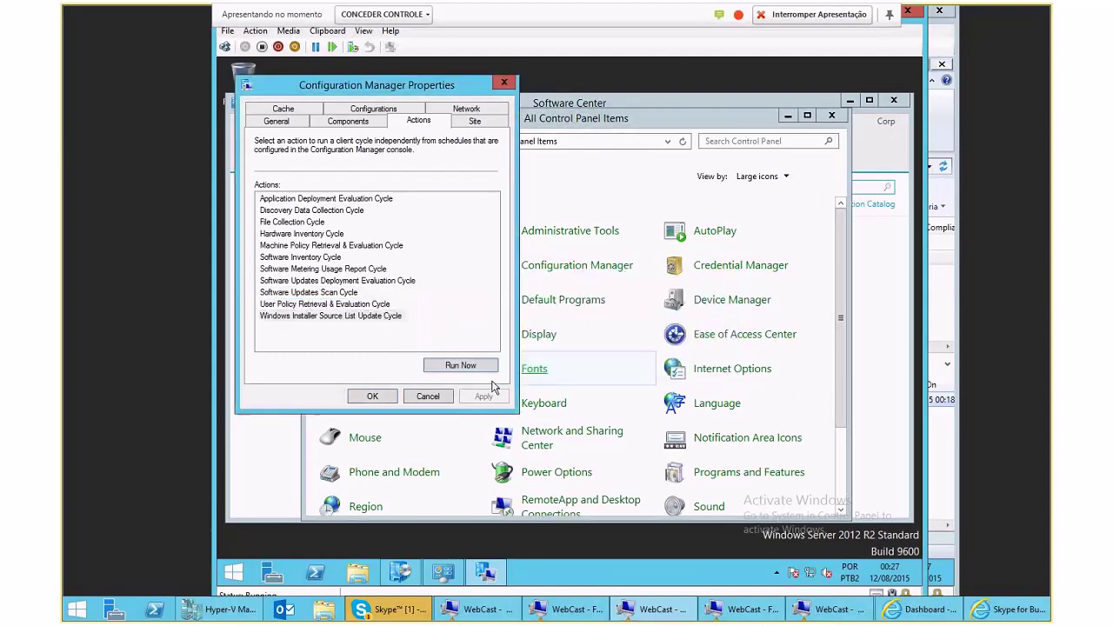
{"action": "left_click", "coordinate": [374, 396]}
{"action": "left_click", "coordinate": [830, 114]}
Check Software Center's installation status and available software, and switch back to the Configuration Manager console
{"action": "left_click", "coordinate": [423, 149]}
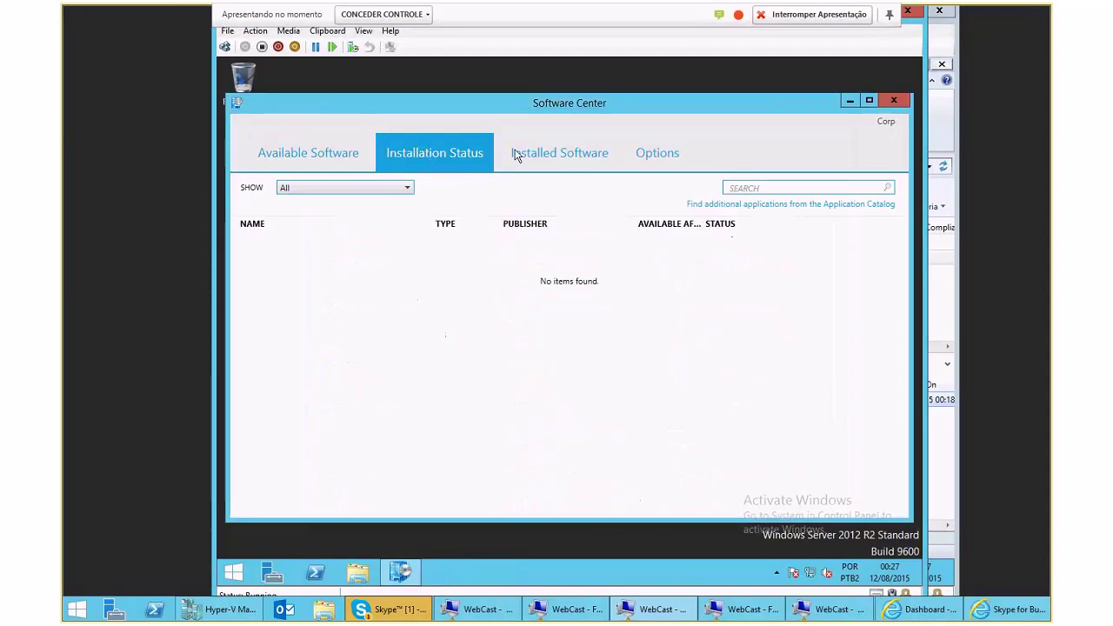
{"action": "left_click", "coordinate": [322, 156]}
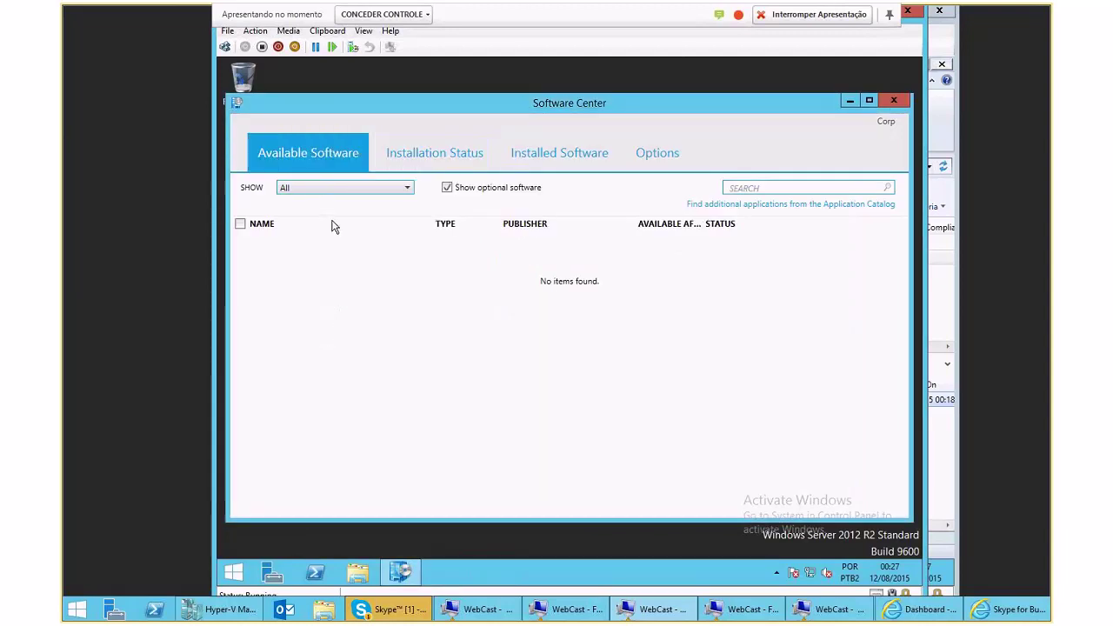
{"action": "left_click", "coordinate": [321, 156]}
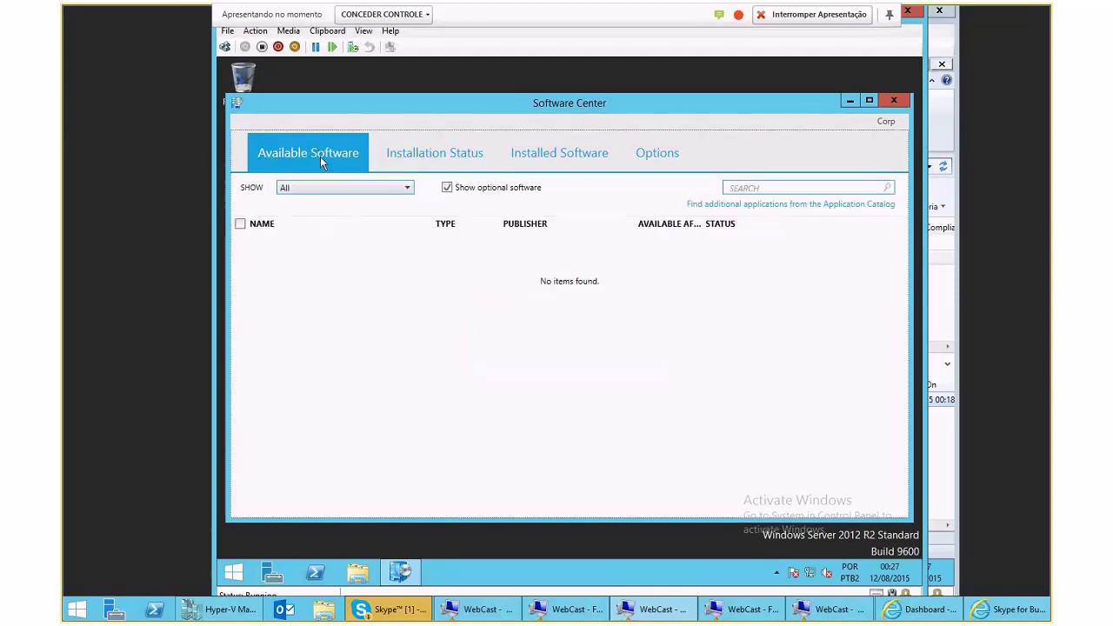
{"action": "left_click", "coordinate": [320, 156]}
{"action": "left_click", "coordinate": [570, 599]}
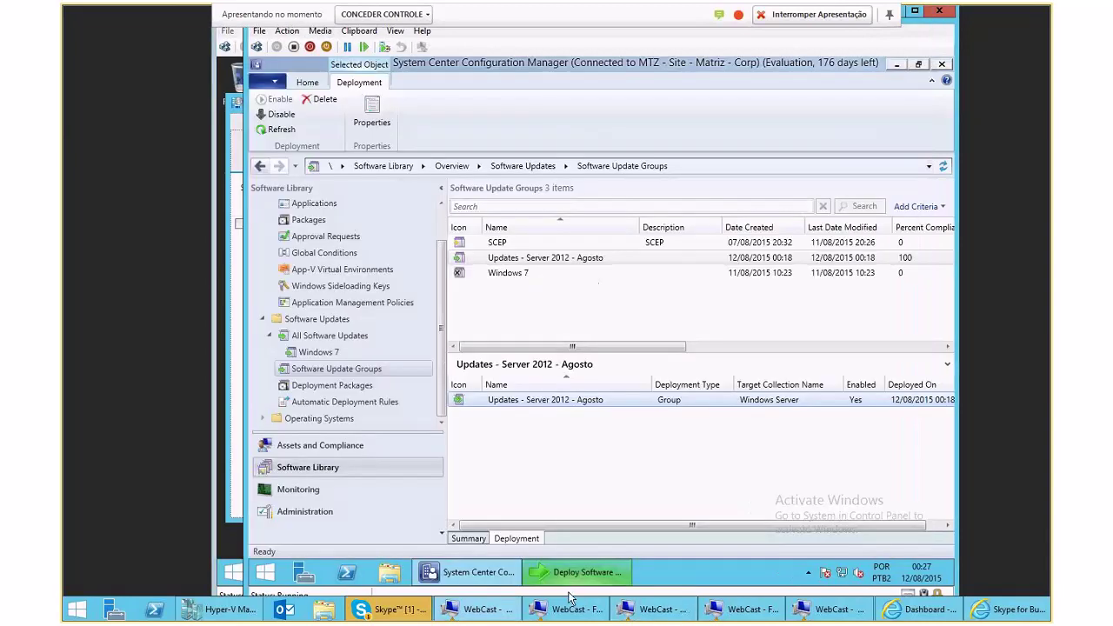
Check the Windows 7 deployment's progress and set the Updates - Server 2012 - Agosto deployment's software available time to As soon as possible
{"action": "left_click", "coordinate": [576, 572]}
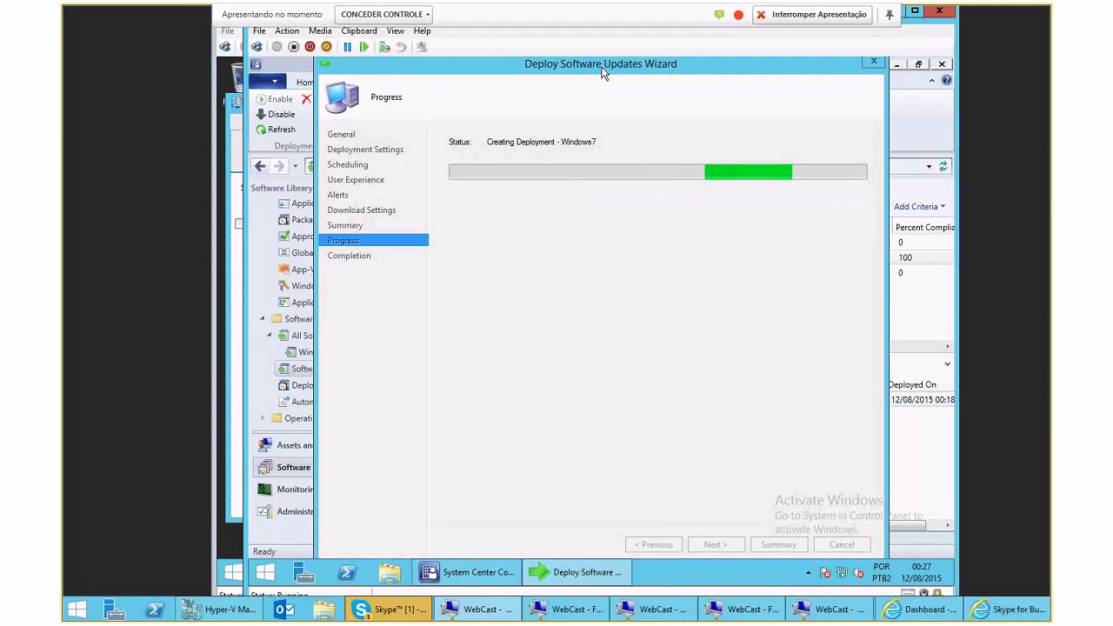
{"action": "left_click", "coordinate": [484, 574]}
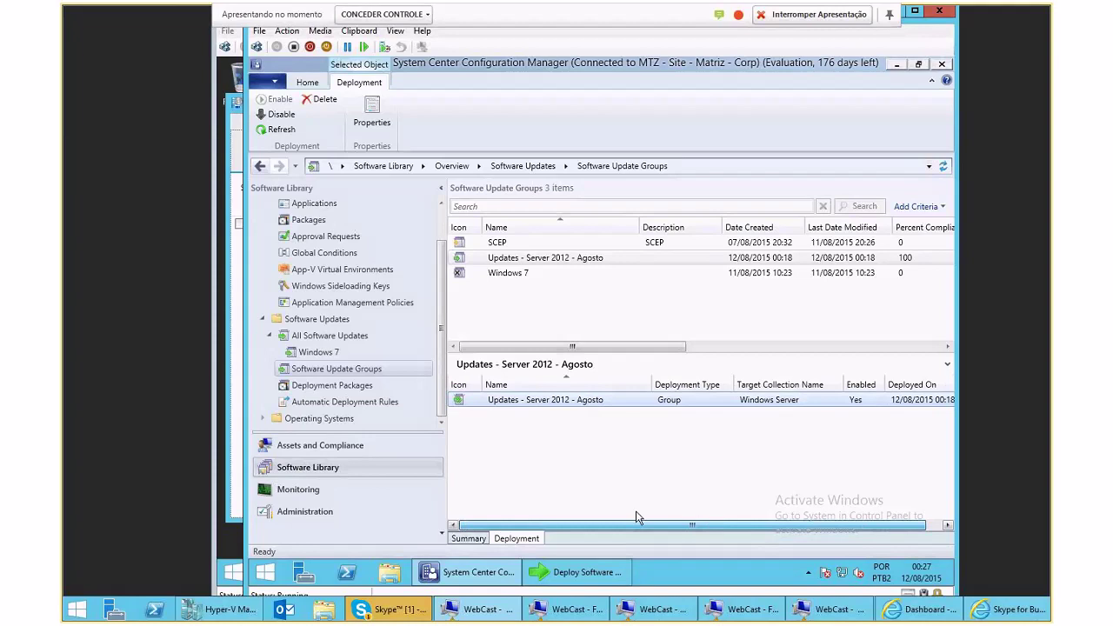
{"action": "right_click", "coordinate": [571, 399]}
{"action": "left_click", "coordinate": [600, 477]}
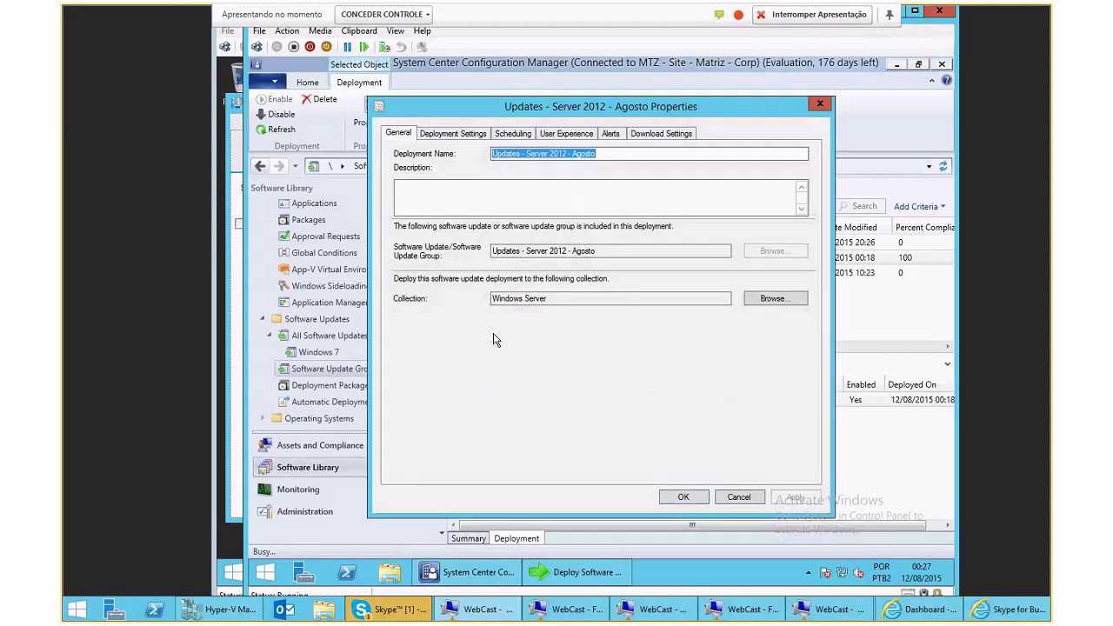
{"action": "left_click", "coordinate": [452, 133]}
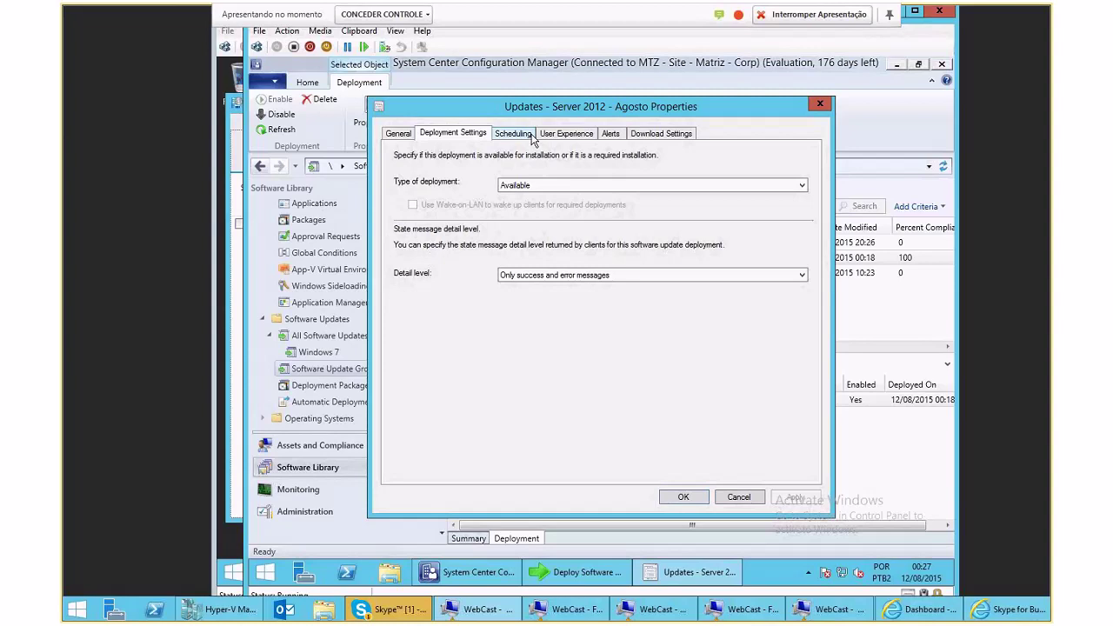
{"action": "left_click", "coordinate": [533, 140]}
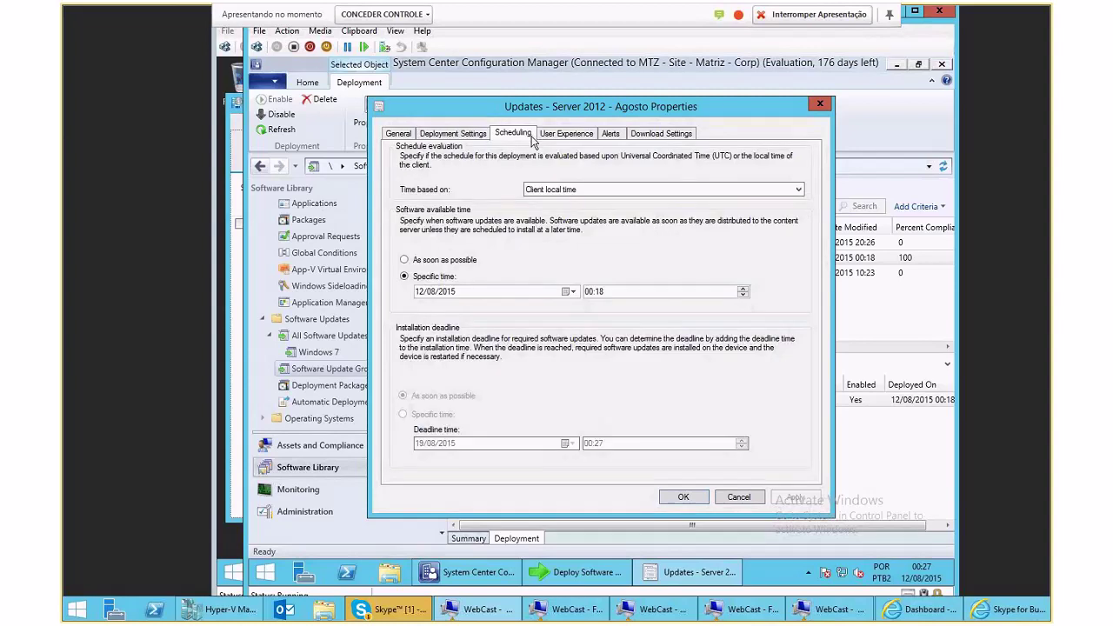
{"action": "left_click", "coordinate": [404, 260]}
{"action": "left_click", "coordinate": [684, 497]}
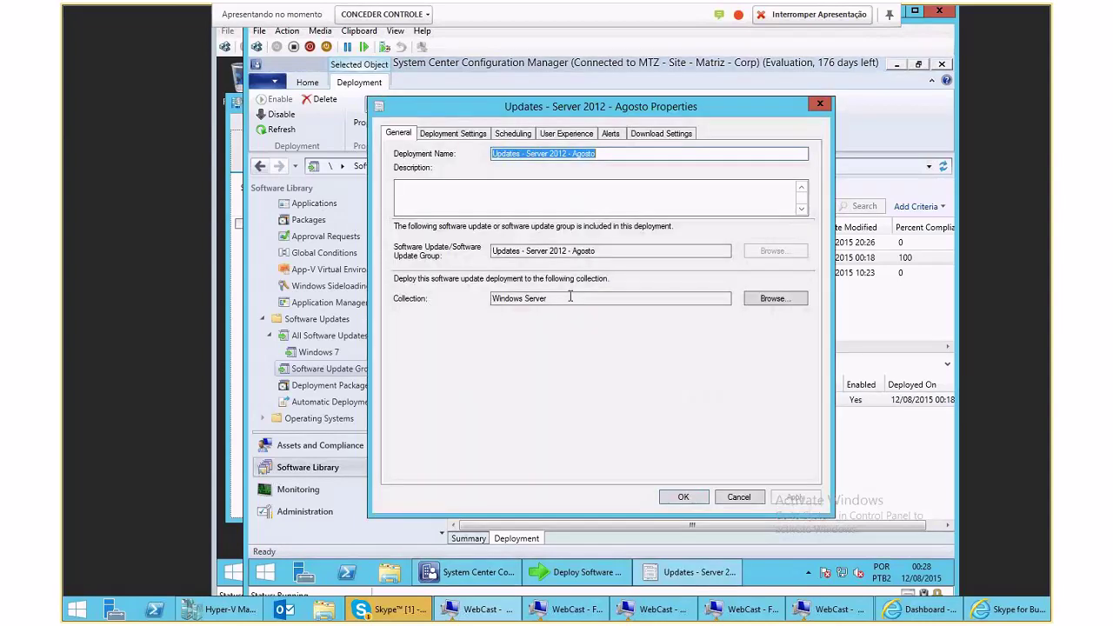
Review the server update deployment's user experience and alert settings, and close its properties
{"action": "left_click", "coordinate": [566, 133]}
{"action": "left_click", "coordinate": [613, 139]}
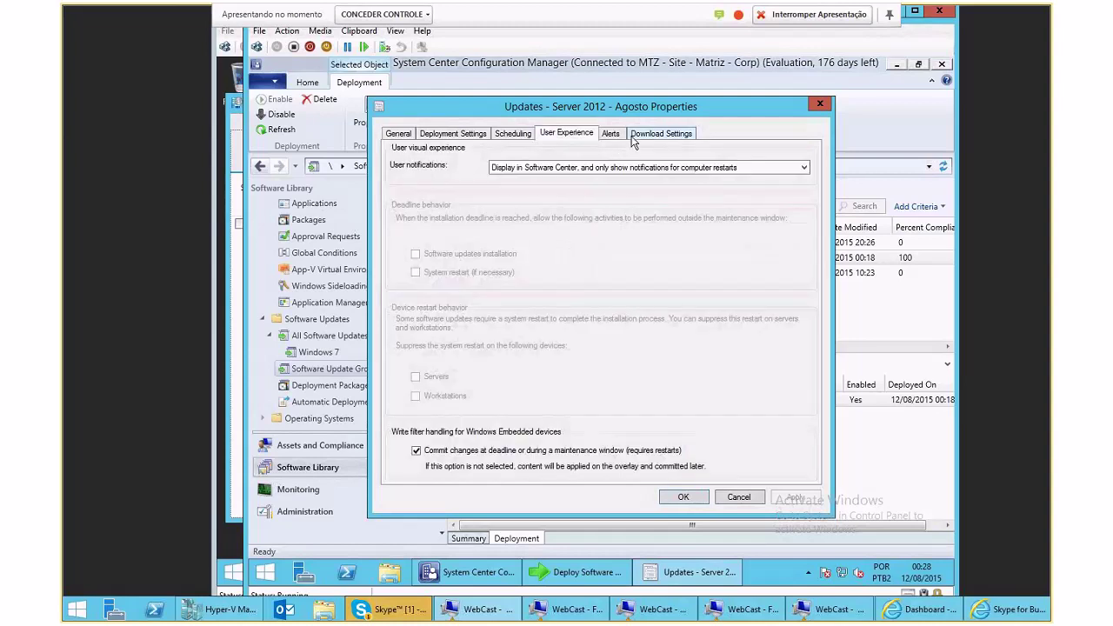
{"action": "left_click", "coordinate": [567, 137]}
{"action": "left_click", "coordinate": [687, 498]}
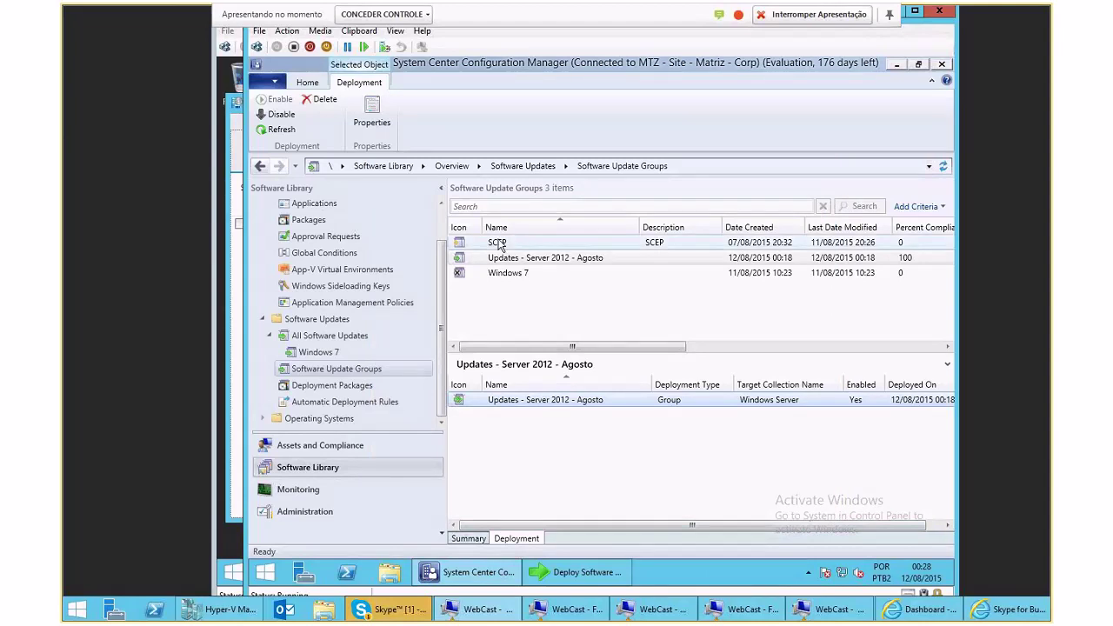
Examine the SCEP update group's deployment and the SCEP entry among the automatic deployment rules
{"action": "left_click", "coordinate": [500, 244]}
{"action": "left_click", "coordinate": [360, 386]}
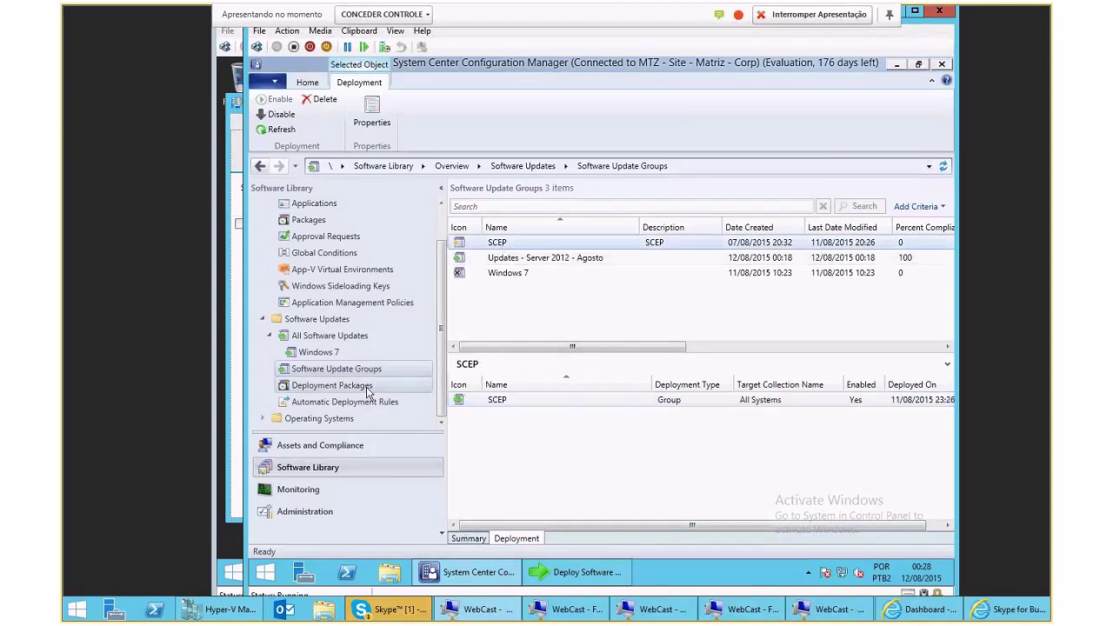
{"action": "left_click", "coordinate": [348, 404]}
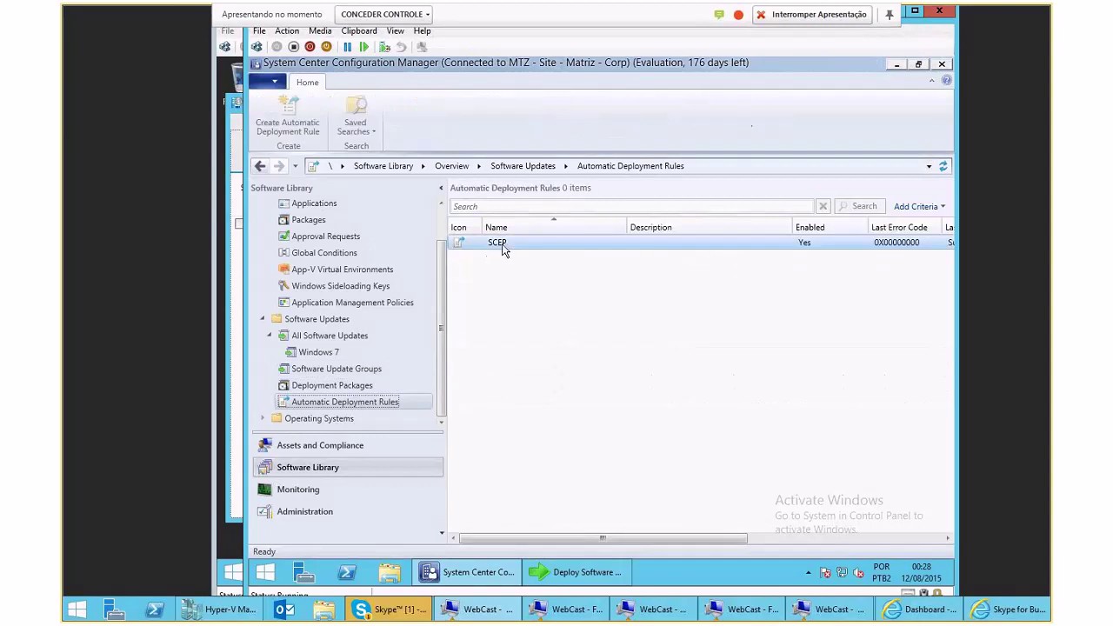
{"action": "left_click", "coordinate": [501, 243]}
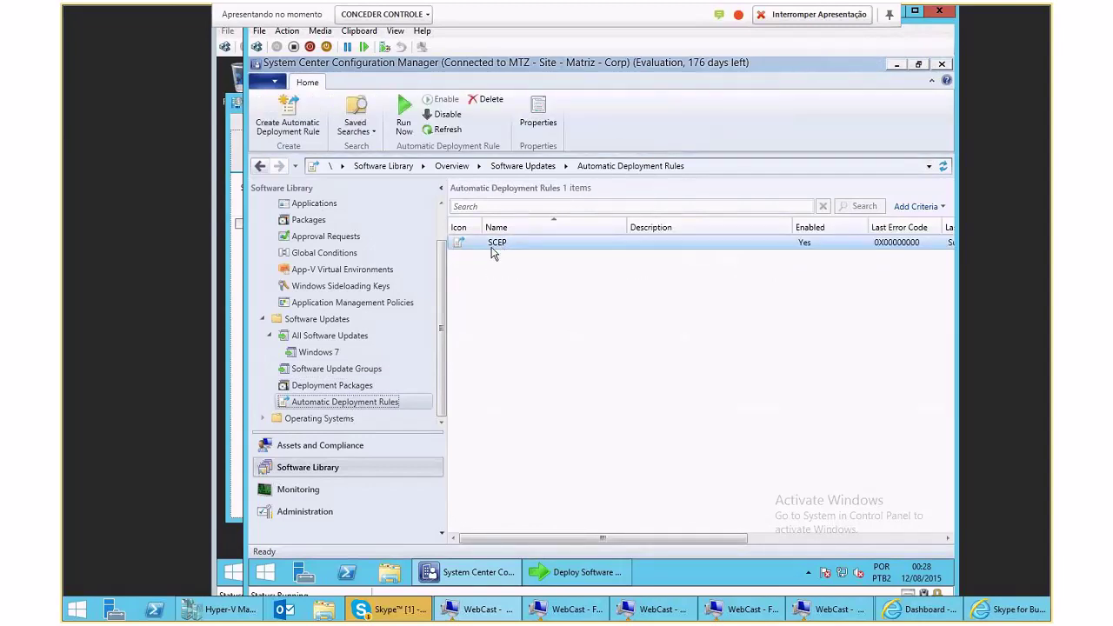
{"action": "left_click", "coordinate": [454, 314]}
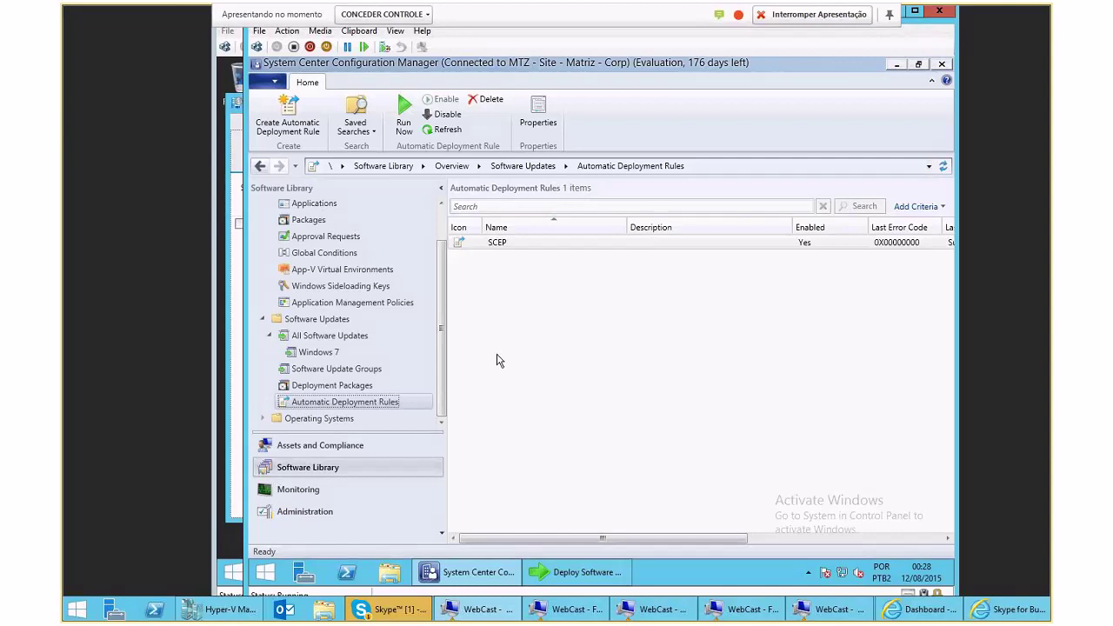
Show the actions available for the first four updates in All Software Updates, and return to the automatic deployment rules
{"action": "left_click", "coordinate": [339, 369]}
{"action": "left_click", "coordinate": [326, 336]}
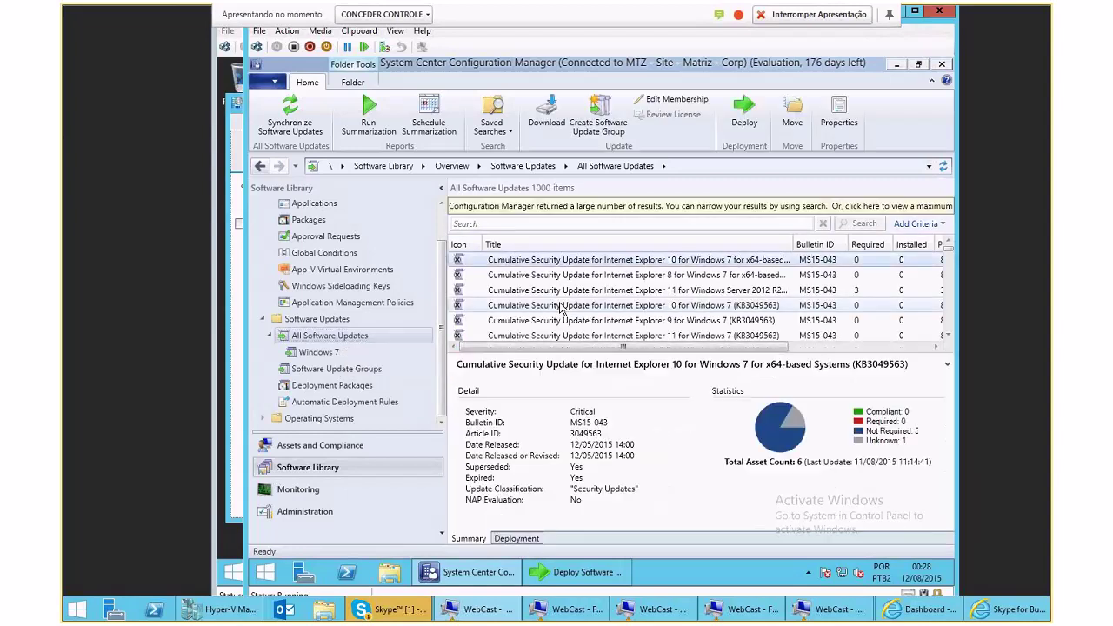
{"action": "left_click", "coordinate": [561, 306], "text": "shift"}
{"action": "right_click", "coordinate": [560, 309]}
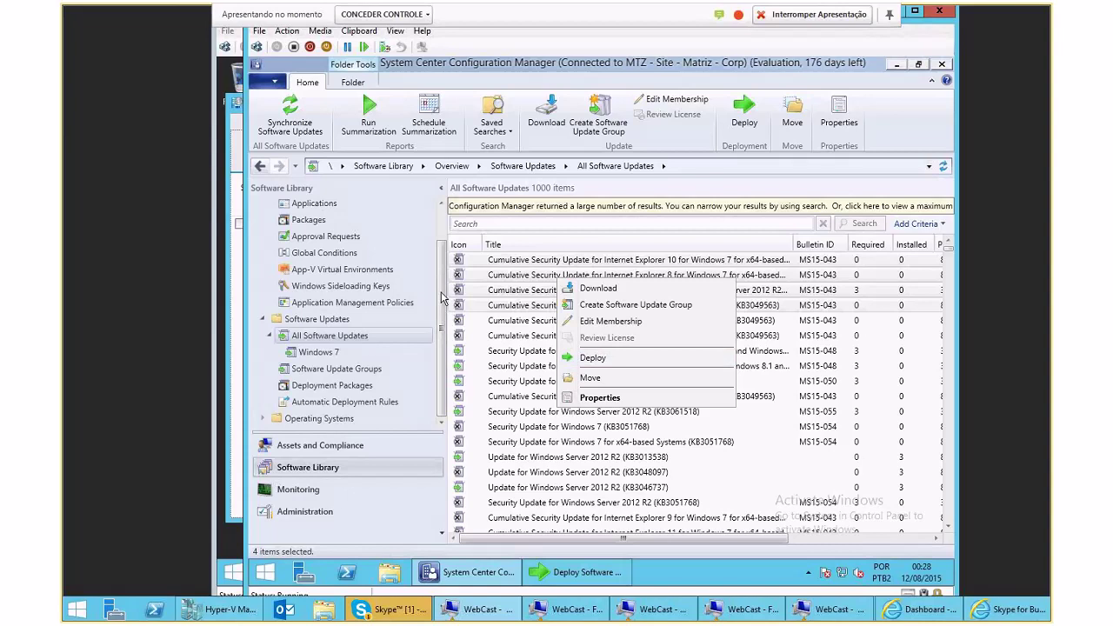
{"action": "left_click", "coordinate": [335, 385]}
{"action": "left_click", "coordinate": [339, 402]}
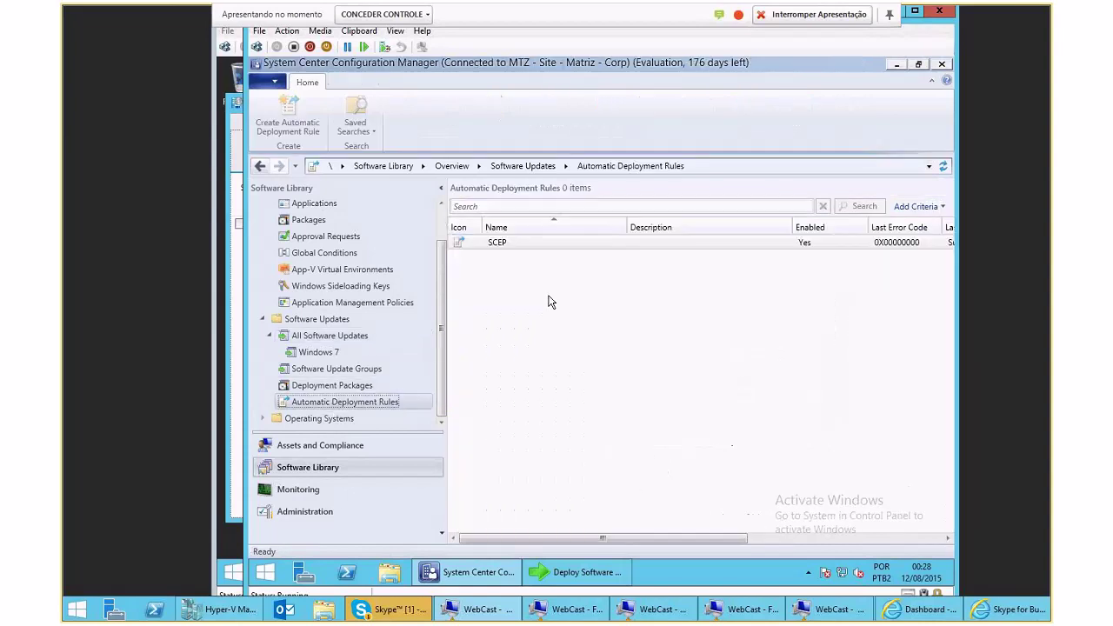
Examine the SCEP rule's deployment settings and software update criteria, and preview the updates that match them
{"action": "right_click", "coordinate": [496, 253]}
{"action": "left_click", "coordinate": [522, 343]}
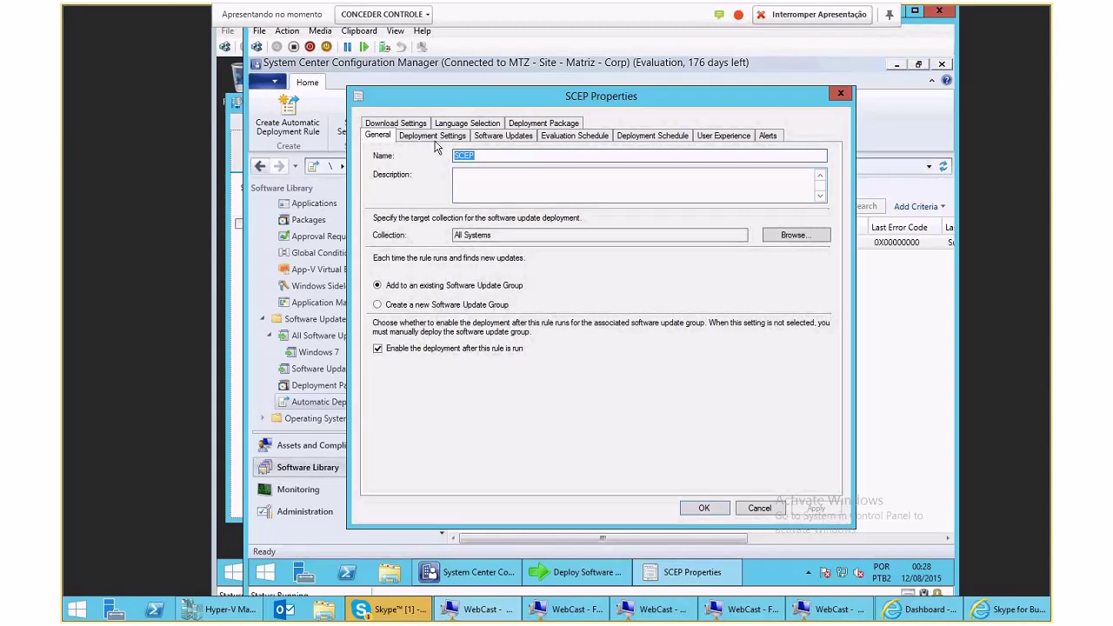
{"action": "left_click", "coordinate": [435, 139]}
{"action": "left_click", "coordinate": [492, 137]}
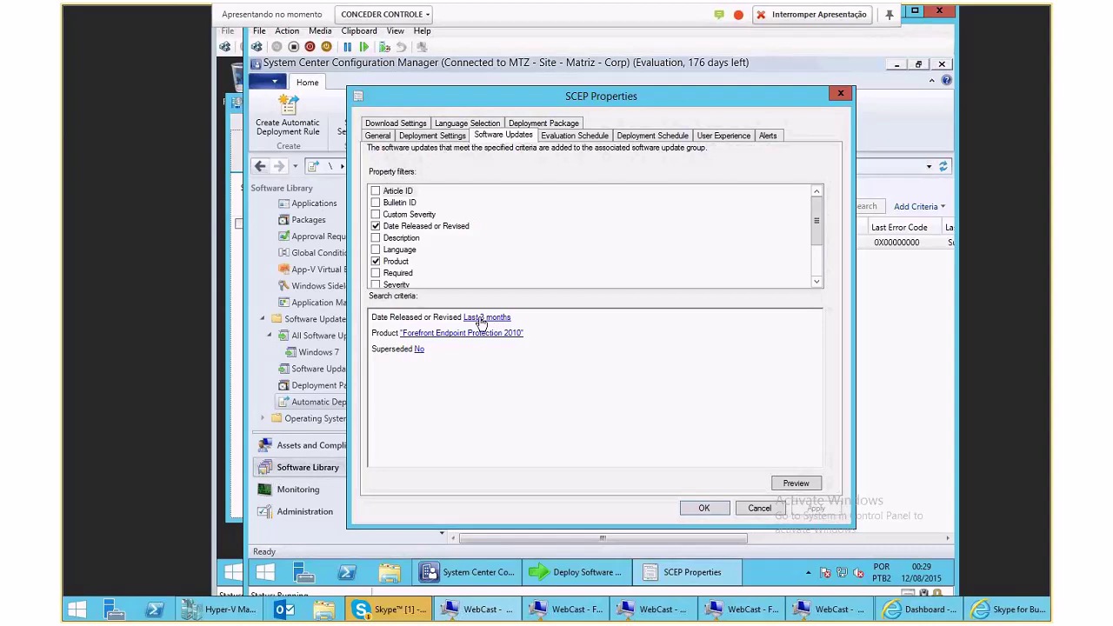
{"action": "left_click", "coordinate": [795, 483]}
{"action": "left_click_drag", "start_coordinate": [474, 192], "coordinate": [641, 195]}
{"action": "left_click", "coordinate": [513, 209]}
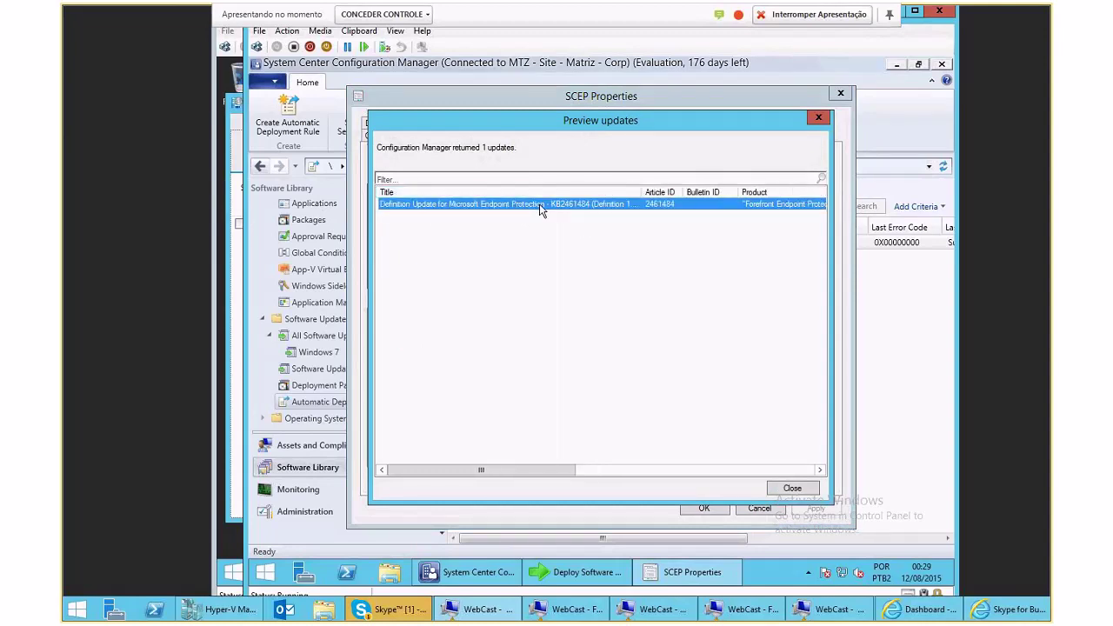
{"action": "left_click", "coordinate": [820, 117]}
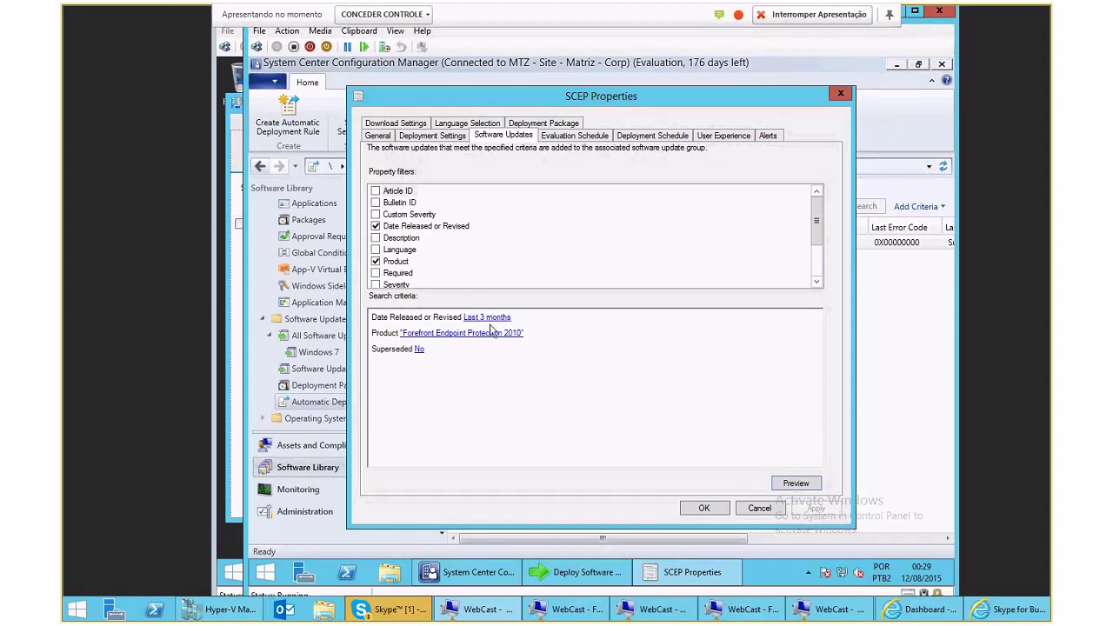
Try changing the SCEP rule's Superseded criterion to include superseded updates and preview the matching updates
{"action": "left_click", "coordinate": [420, 353]}
{"action": "left_click", "coordinate": [526, 305]}
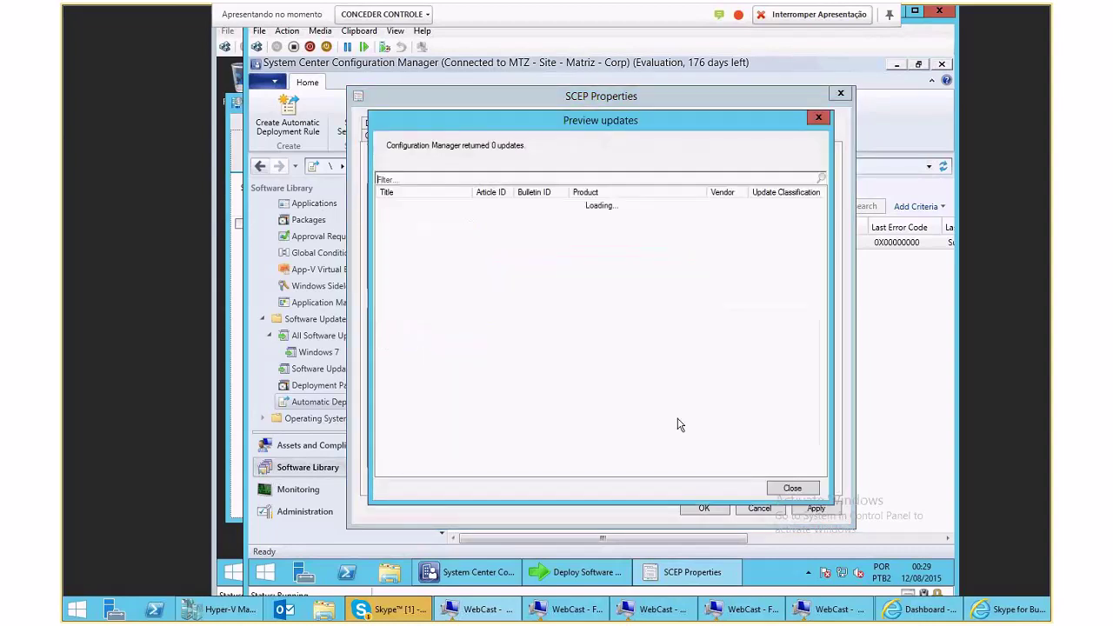
{"action": "left_click_drag", "start_coordinate": [519, 192], "coordinate": [750, 199]}
{"action": "left_click", "coordinate": [766, 239]}
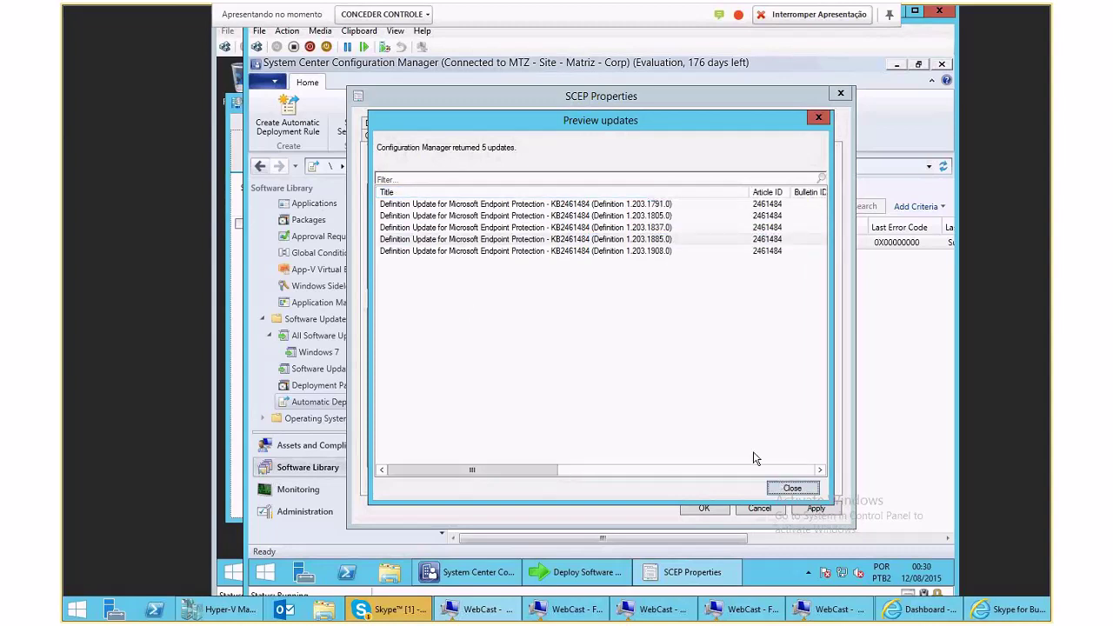
{"action": "left_click", "coordinate": [792, 488]}
Set the SCEP rule's Superseded criterion to No and preview the matching definition updates
{"action": "left_click", "coordinate": [421, 349]}
{"action": "left_click", "coordinate": [583, 305]}
{"action": "left_click", "coordinate": [536, 315]}
{"action": "left_click", "coordinate": [607, 330]}
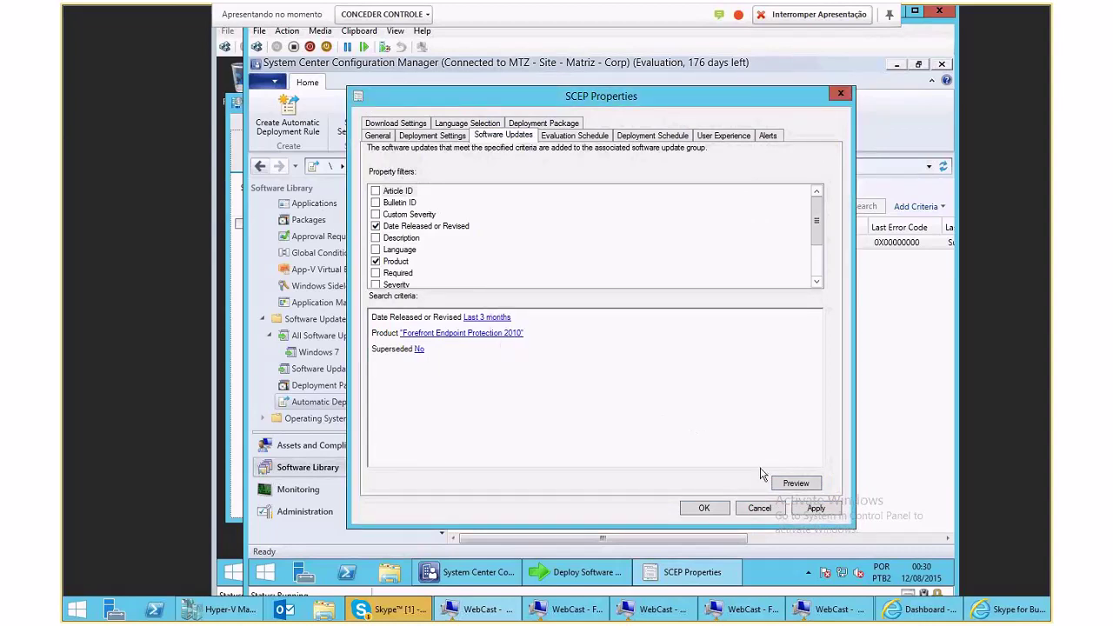
{"action": "left_click", "coordinate": [787, 483]}
{"action": "left_click", "coordinate": [487, 204]}
{"action": "left_click_drag", "start_coordinate": [472, 191], "coordinate": [675, 191]}
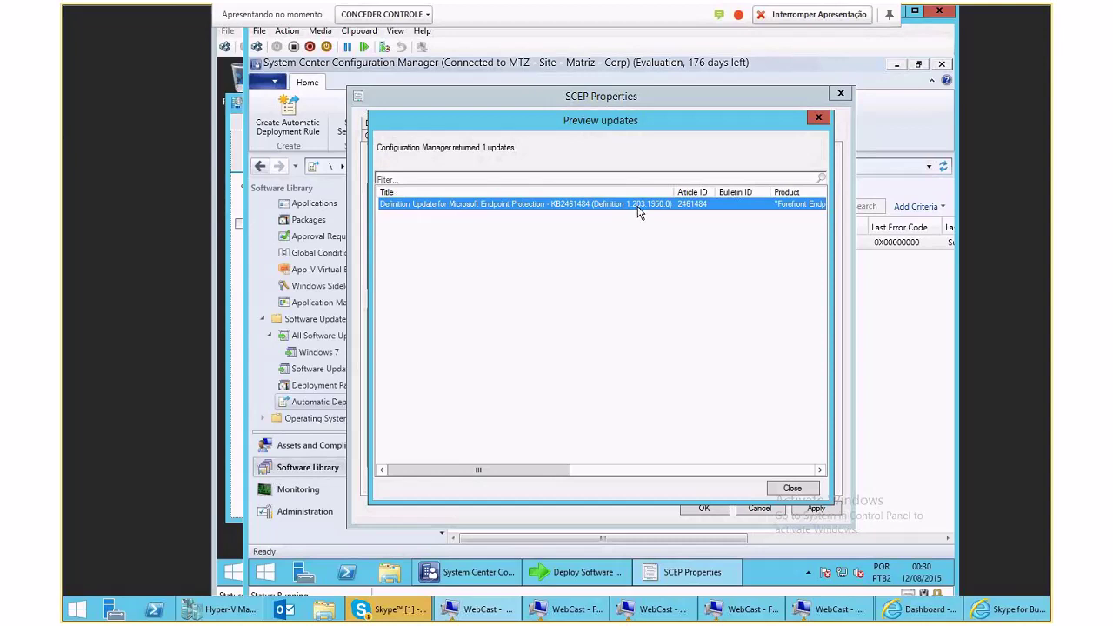
{"action": "left_click", "coordinate": [792, 488]}
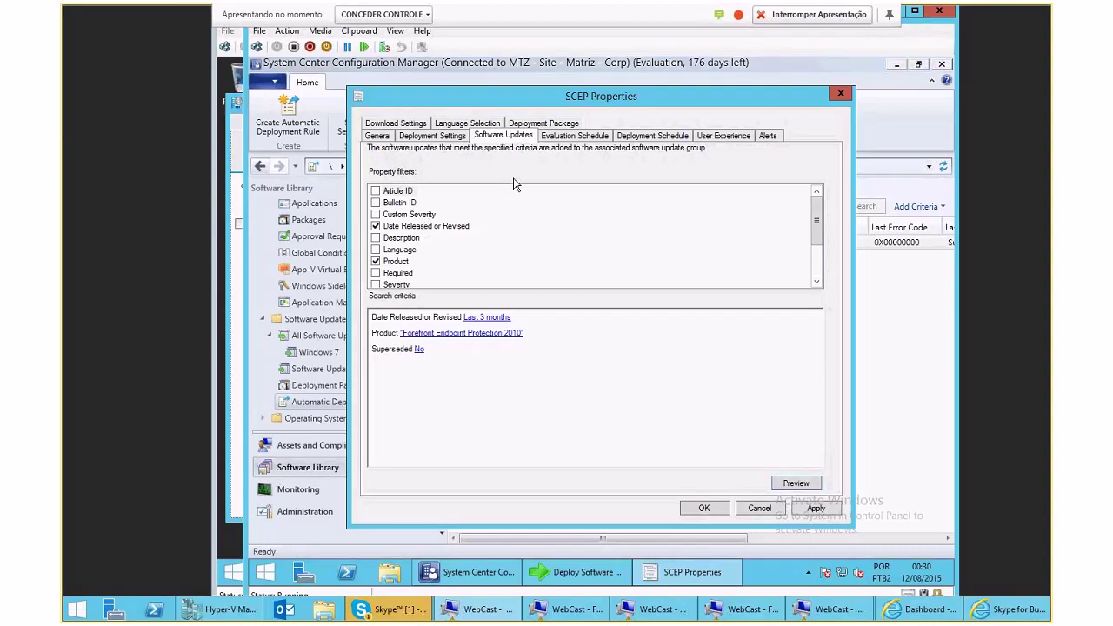
Review the SCEP rule's package, general and deployment settings, and close the completed Deploy Software Updates Wizard
{"action": "left_click", "coordinate": [544, 122]}
{"action": "left_click", "coordinate": [378, 126]}
{"action": "key", "text": "Tab"}
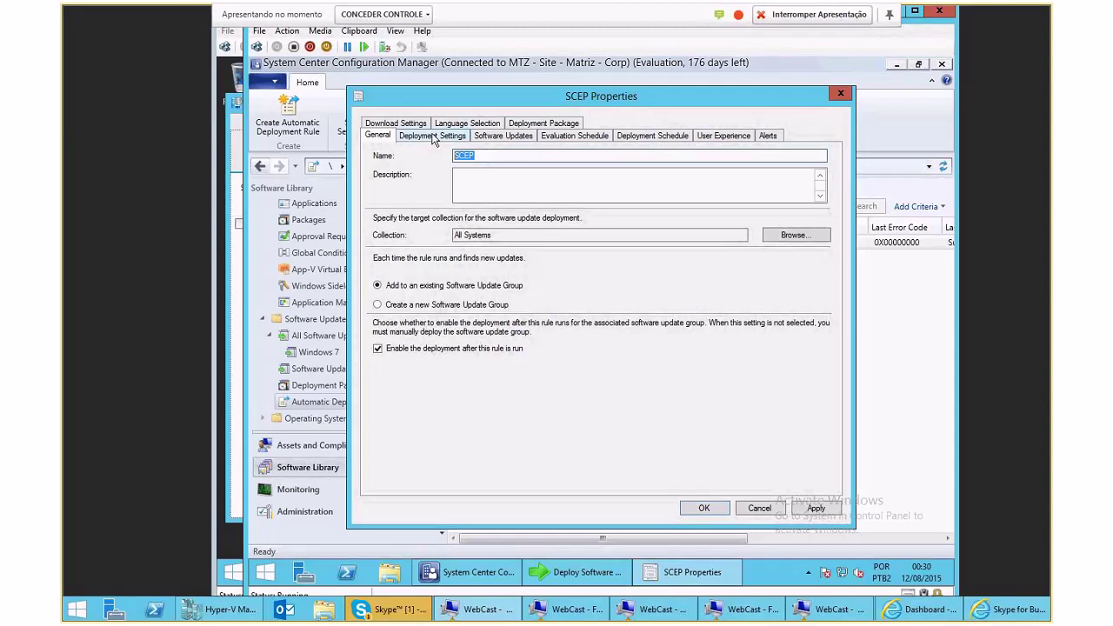
{"action": "left_click", "coordinate": [434, 137]}
{"action": "left_click", "coordinate": [503, 135]}
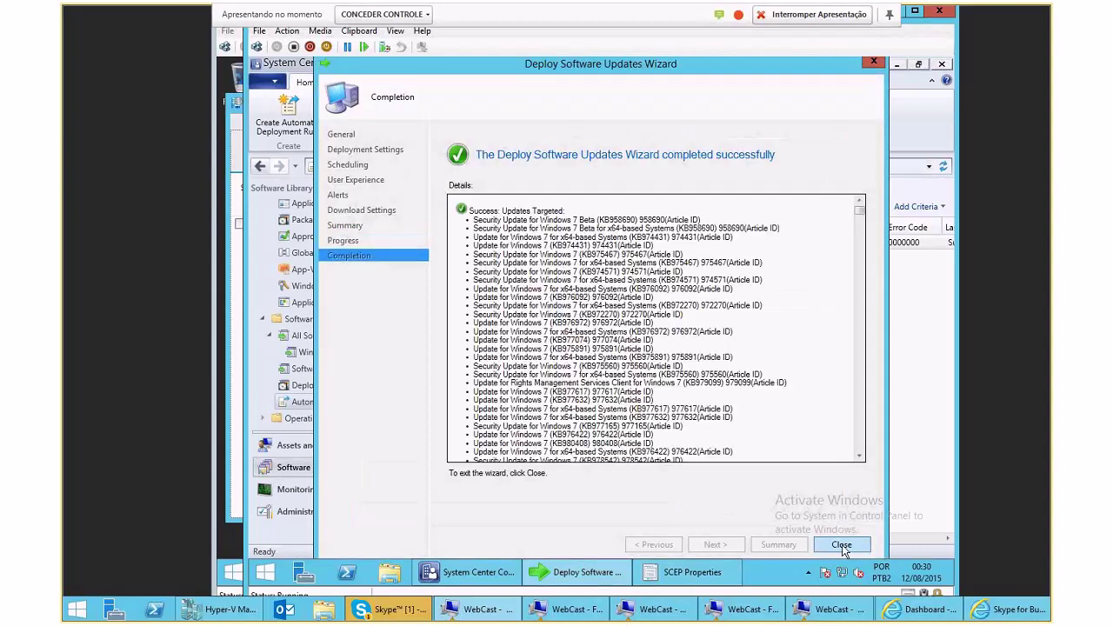
{"action": "left_click", "coordinate": [842, 545]}
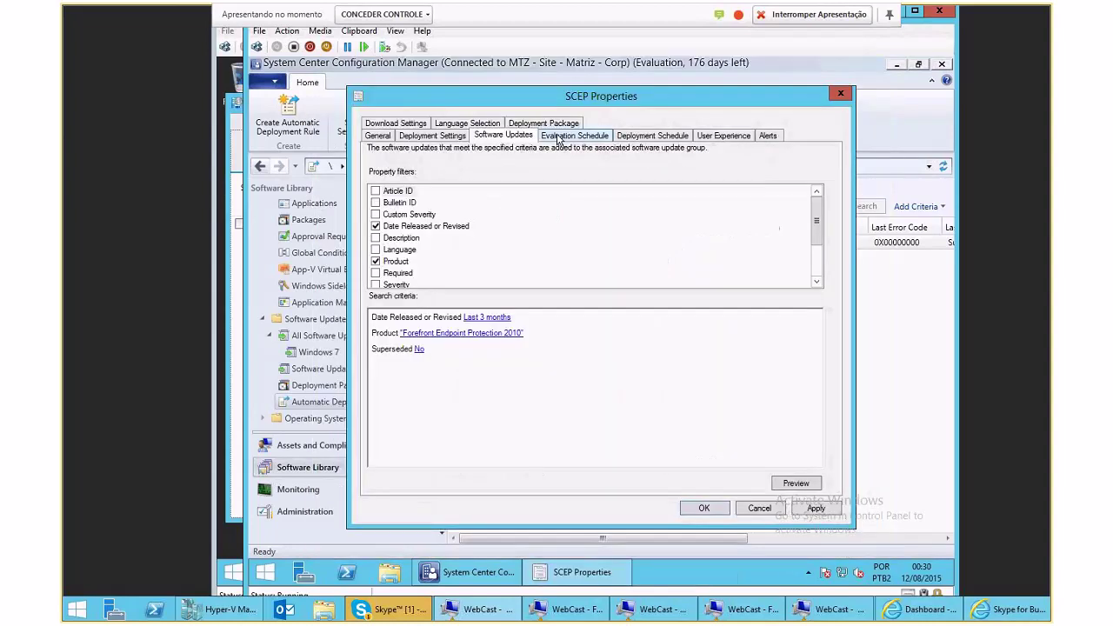
Review the SCEP rule's evaluation and deployment schedules, update criteria, deployment package, language, download and general settings
{"action": "left_click", "coordinate": [561, 137]}
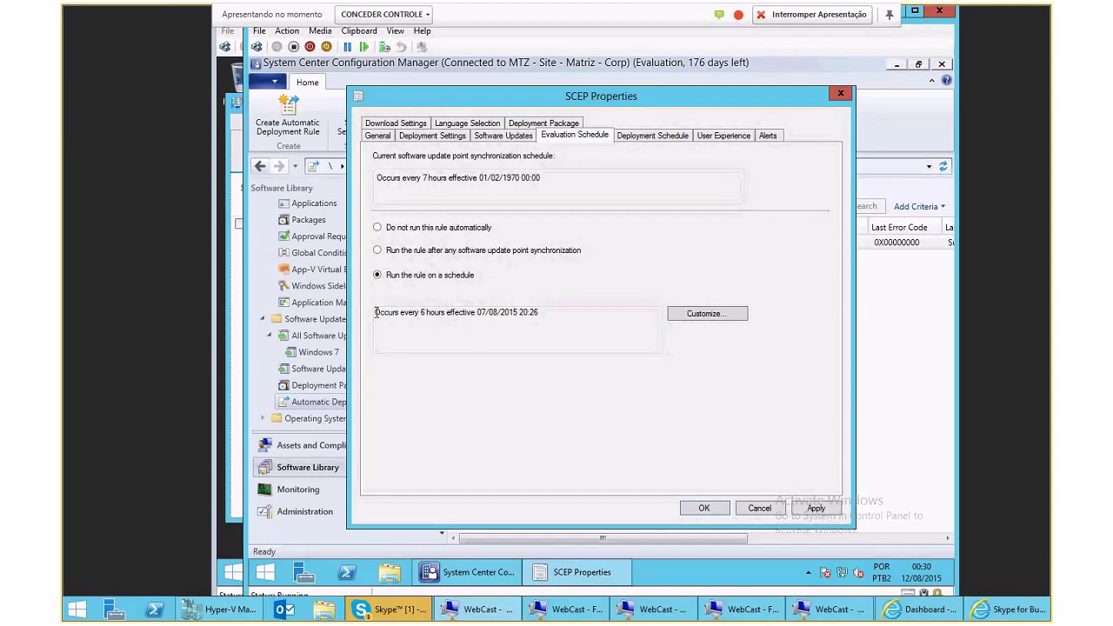
{"action": "left_click_drag", "start_coordinate": [376, 312], "coordinate": [550, 314]}
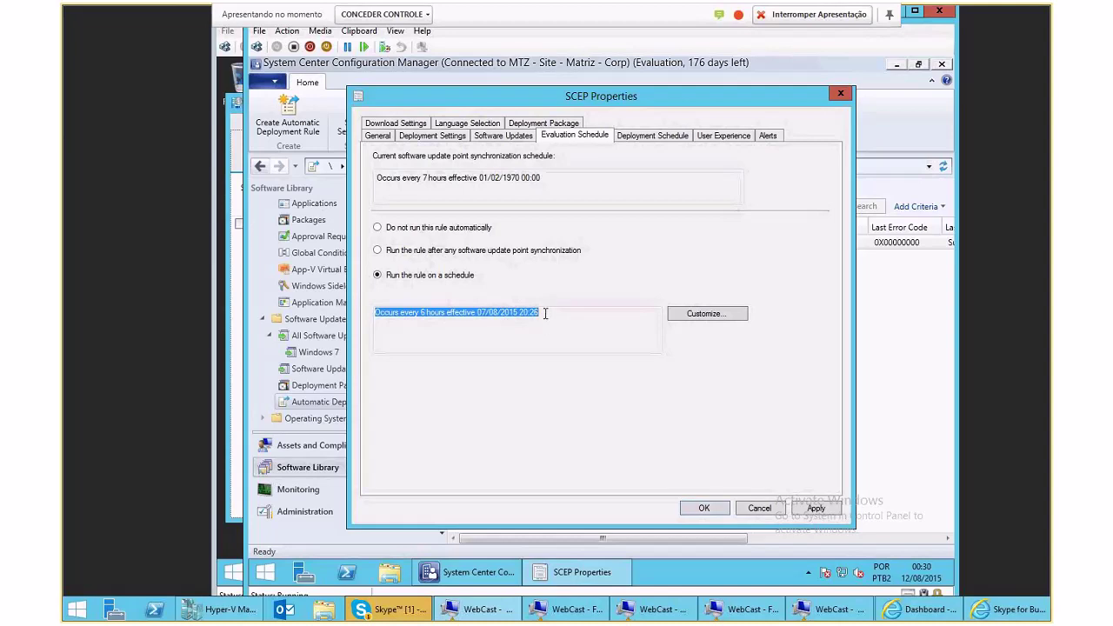
{"action": "left_click", "coordinate": [438, 138]}
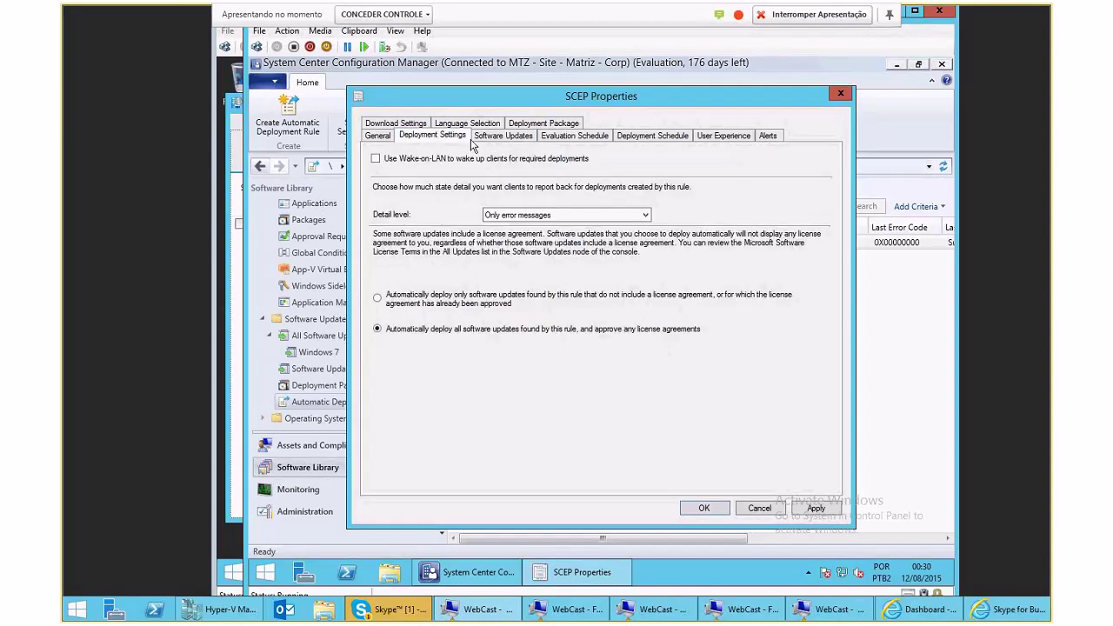
{"action": "left_click", "coordinate": [491, 139]}
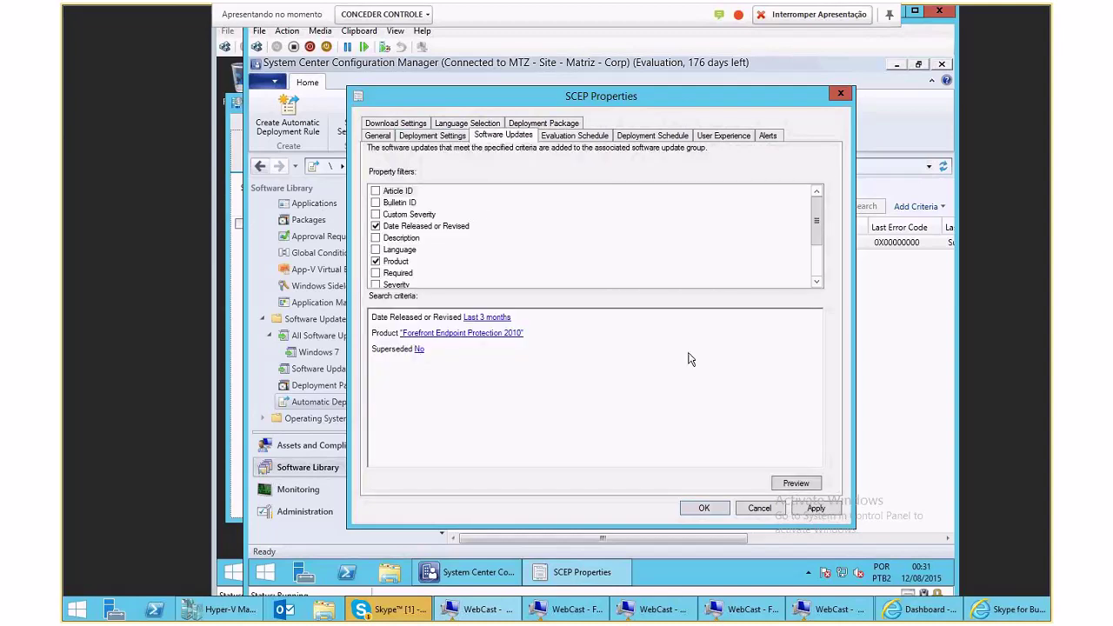
{"action": "left_click", "coordinate": [652, 136]}
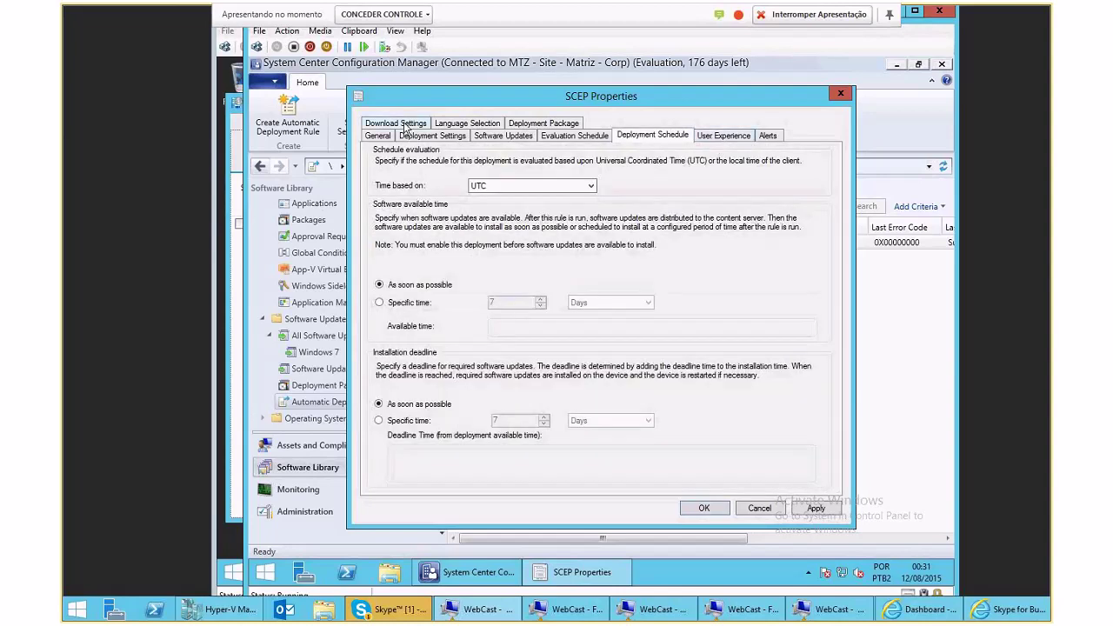
{"action": "left_click", "coordinate": [526, 126]}
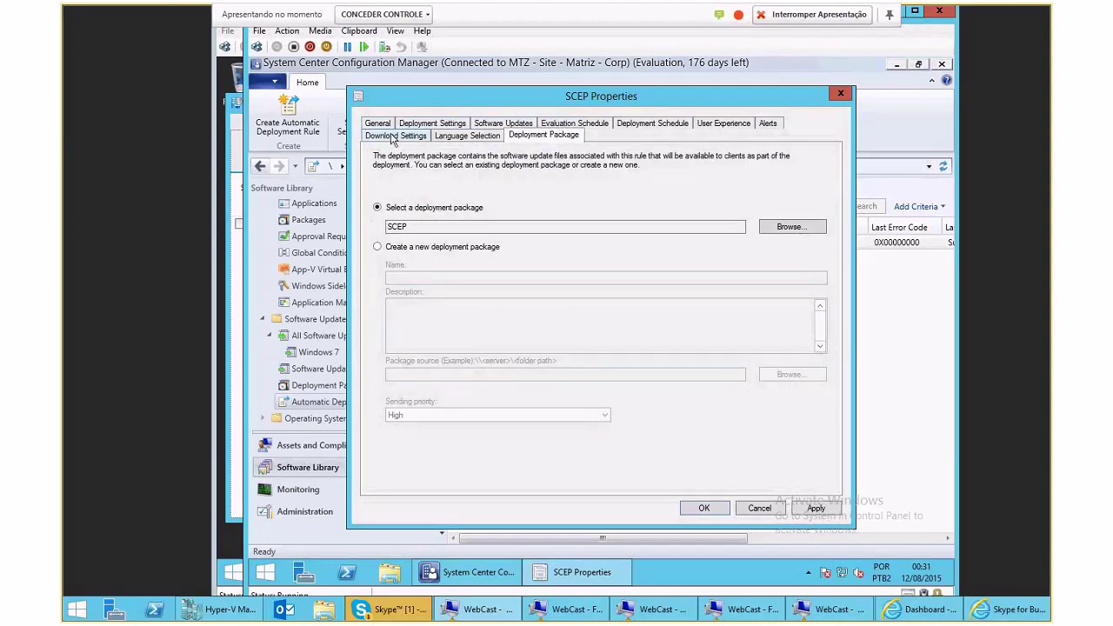
{"action": "left_click", "coordinate": [467, 136]}
{"action": "left_click", "coordinate": [530, 135]}
{"action": "left_click", "coordinate": [393, 133]}
{"action": "left_click", "coordinate": [379, 123]}
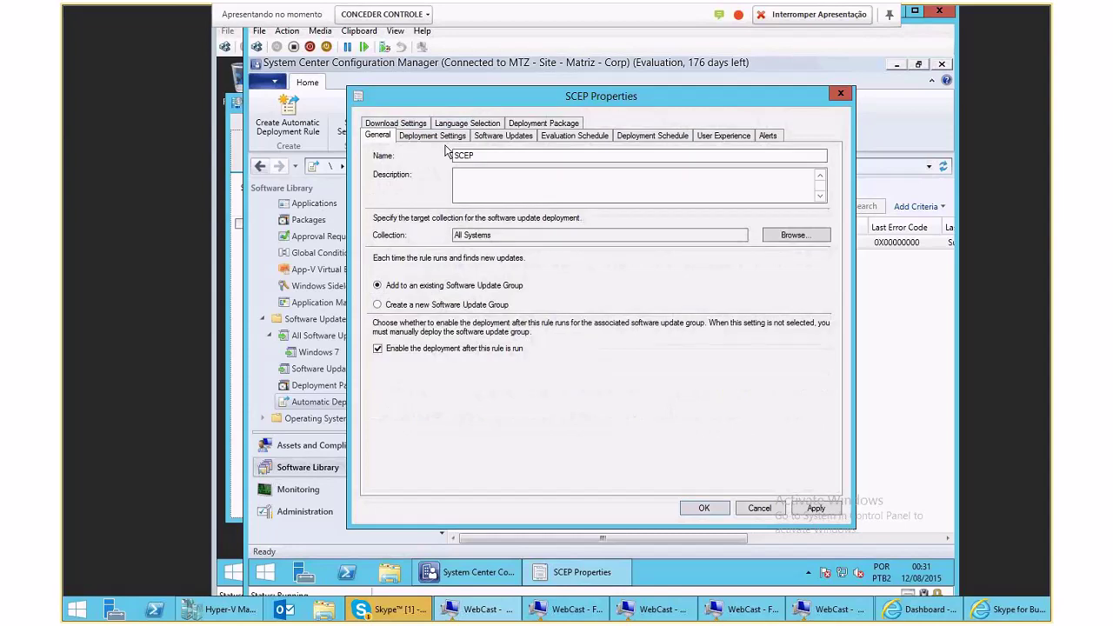
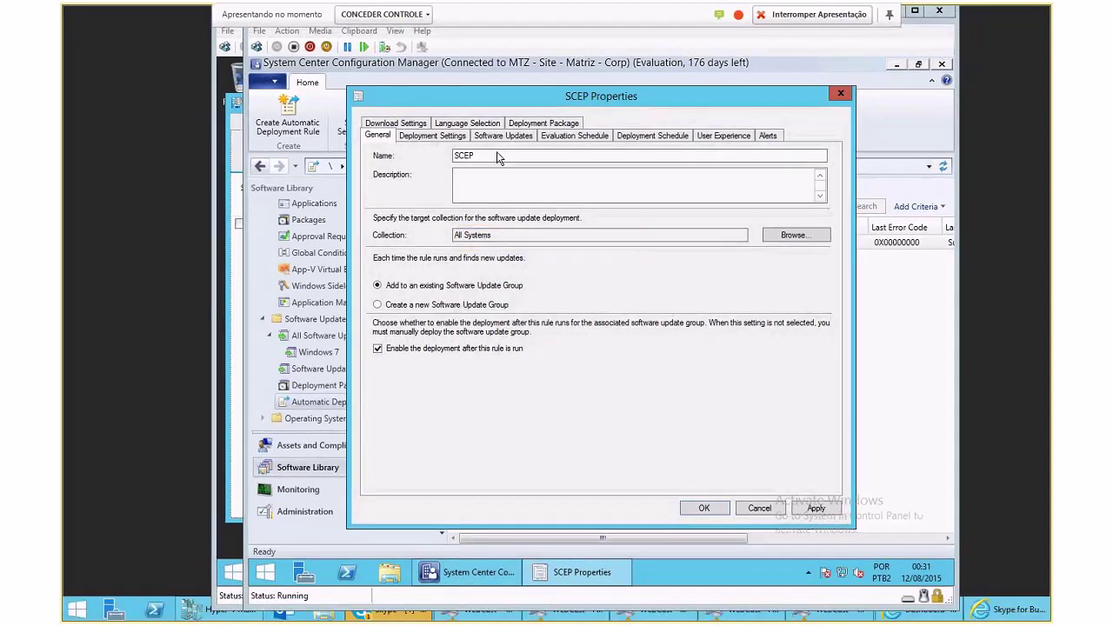
Close the SCEP rule's properties, check the SCEP software update group, and run the SCEP automatic deployment rule immediately
{"action": "left_click", "coordinate": [762, 509]}
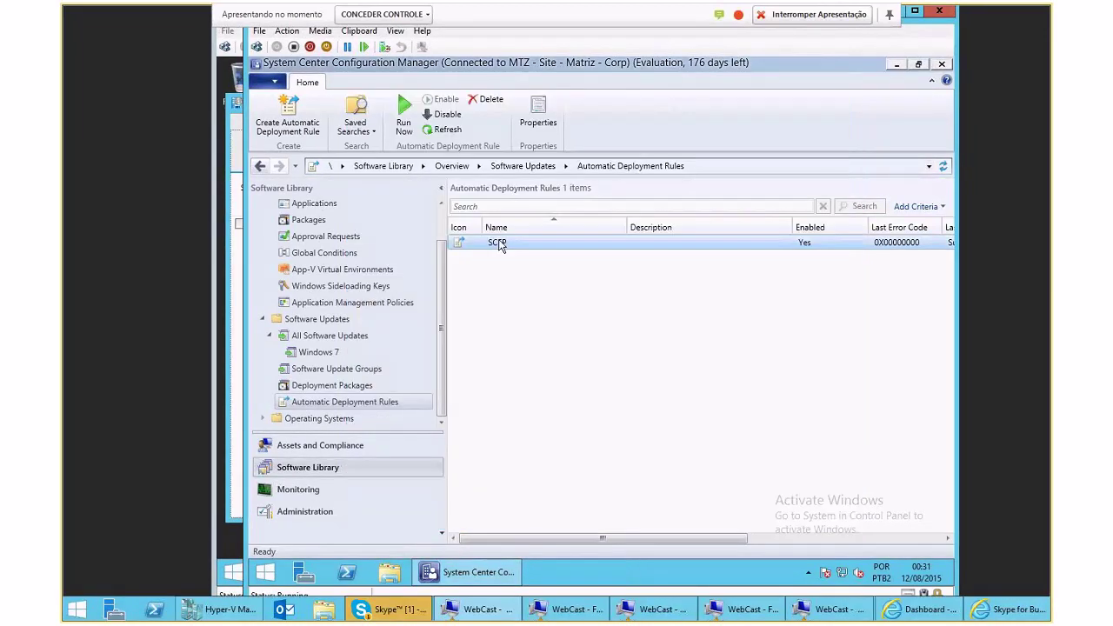
{"action": "left_click", "coordinate": [328, 372]}
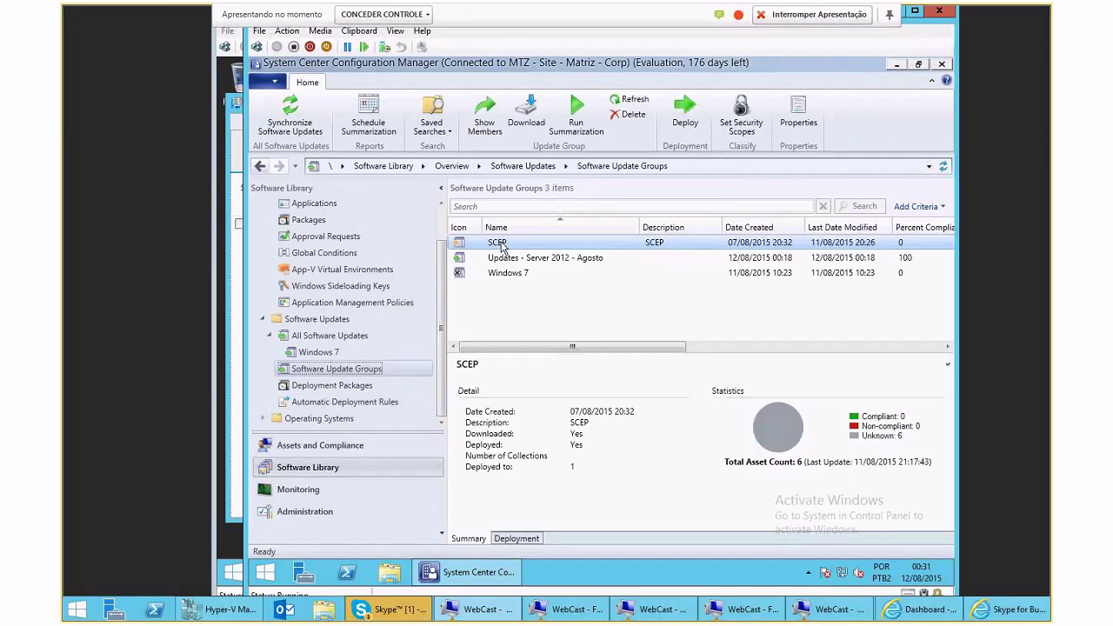
{"action": "left_click", "coordinate": [348, 401]}
{"action": "right_click", "coordinate": [500, 246]}
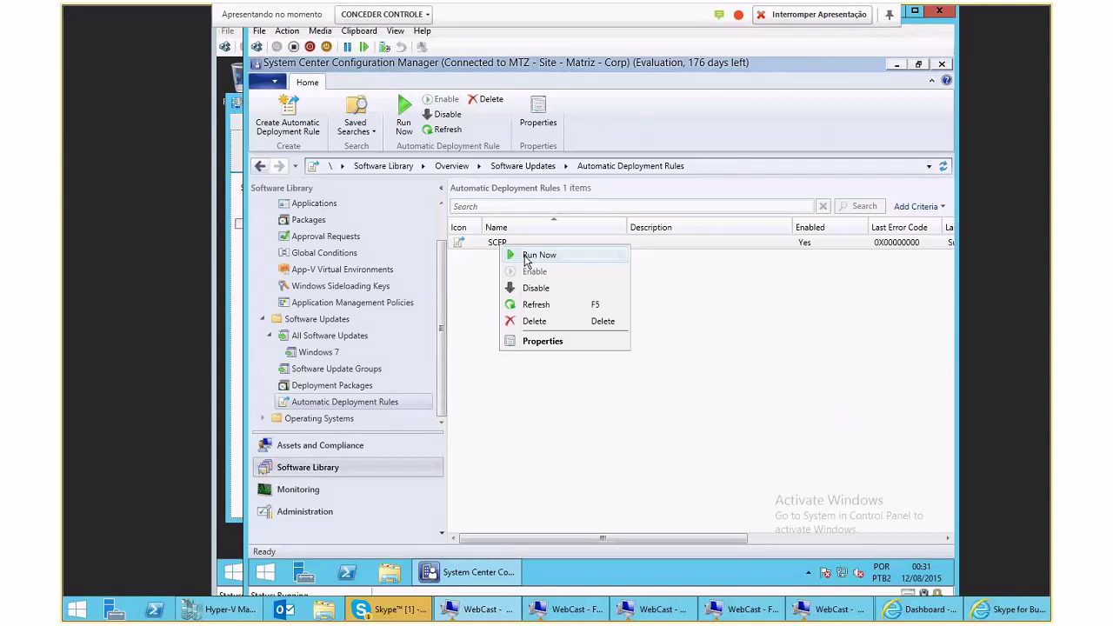
{"action": "left_click", "coordinate": [538, 254]}
{"action": "left_click", "coordinate": [723, 369]}
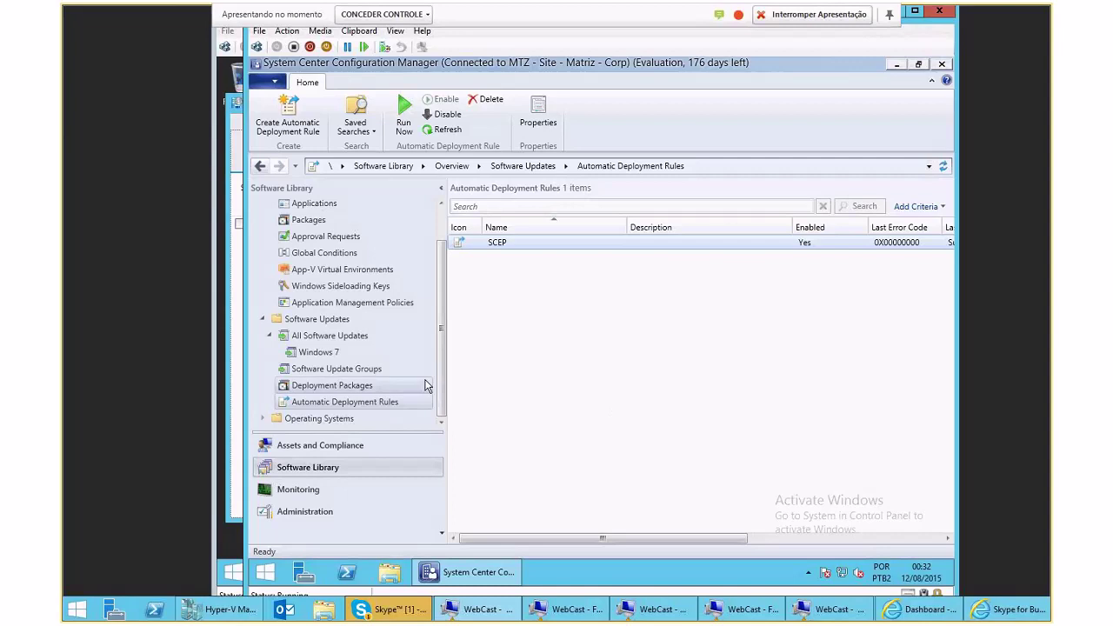
Review the Server 2012 and Windows 7 software update groups and the list of all software updates
{"action": "left_click", "coordinate": [352, 370]}
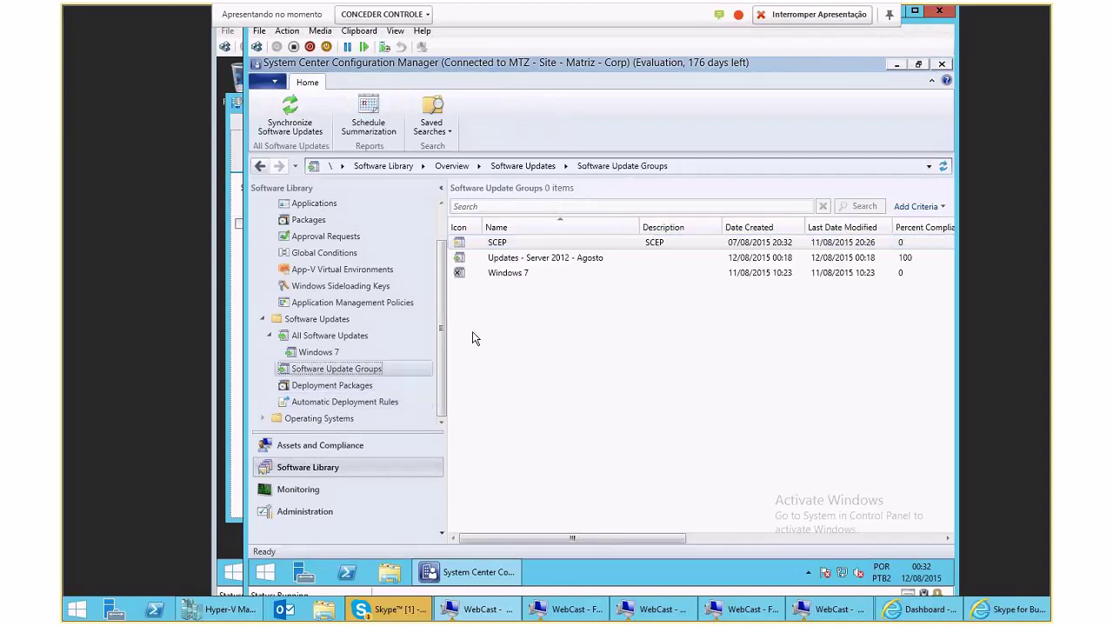
{"action": "left_click", "coordinate": [508, 259]}
{"action": "left_click", "coordinate": [504, 272]}
{"action": "left_click", "coordinate": [500, 260]}
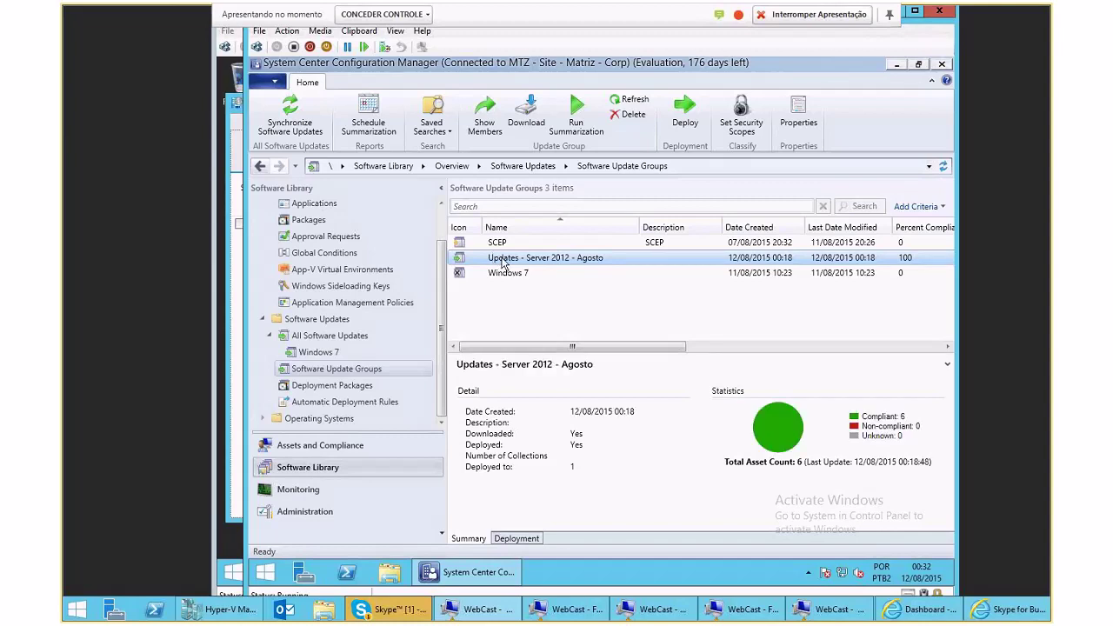
{"action": "left_click", "coordinate": [328, 336]}
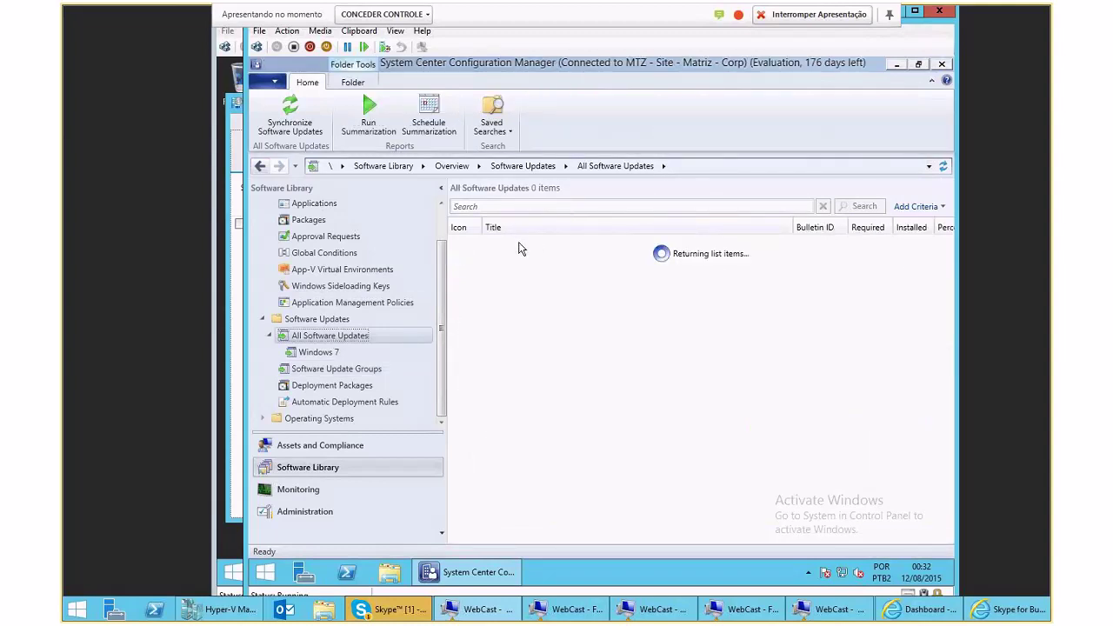
{"action": "left_click", "coordinate": [474, 320], "text": "shift"}
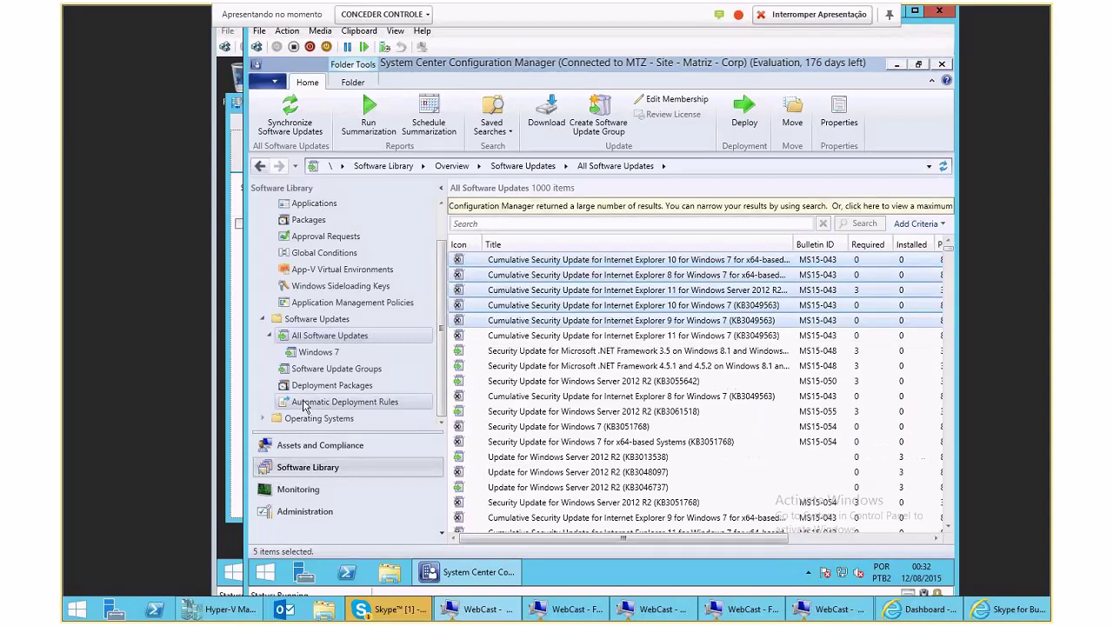
Preview the updates matching the SCEP automatic deployment rule's criteria and close its properties without changes
{"action": "left_click", "coordinate": [303, 403]}
{"action": "right_click", "coordinate": [494, 243]}
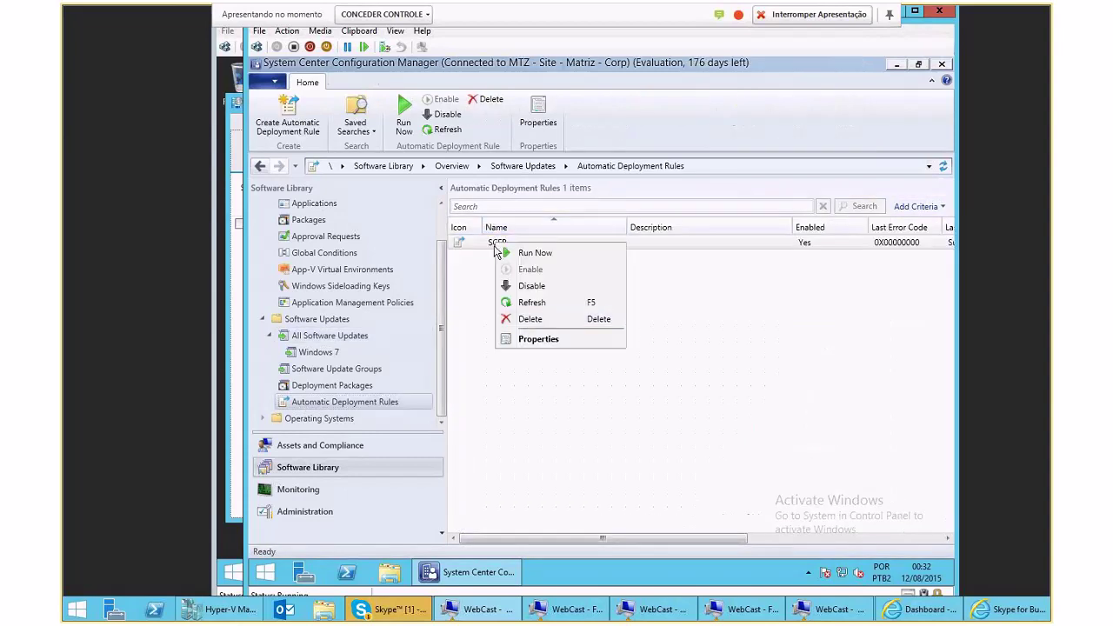
{"action": "left_click", "coordinate": [532, 341]}
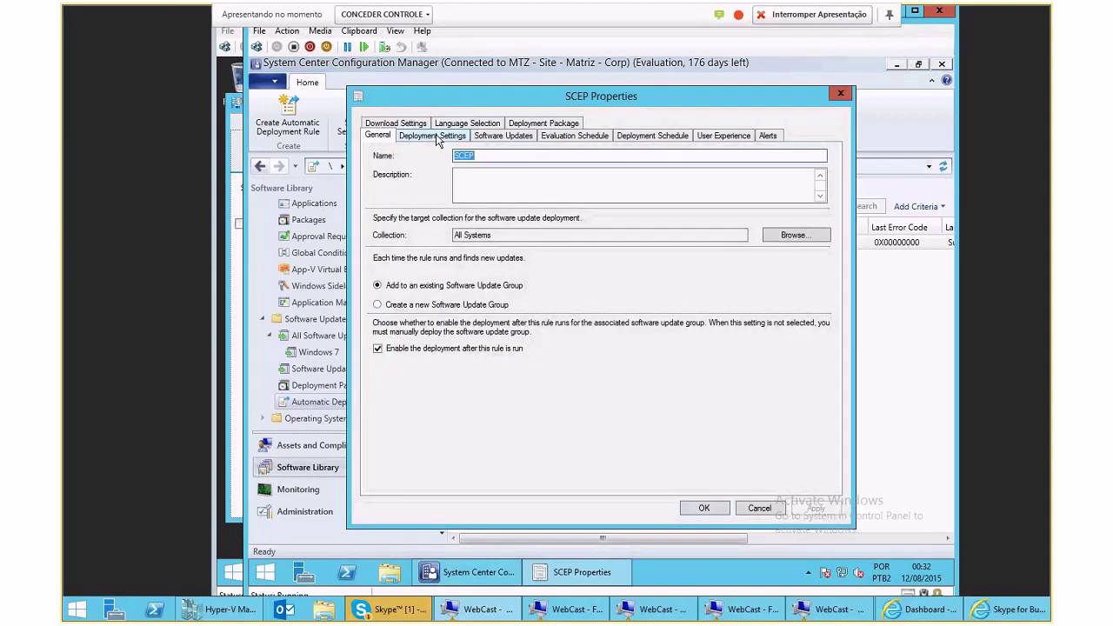
{"action": "left_click", "coordinate": [505, 139]}
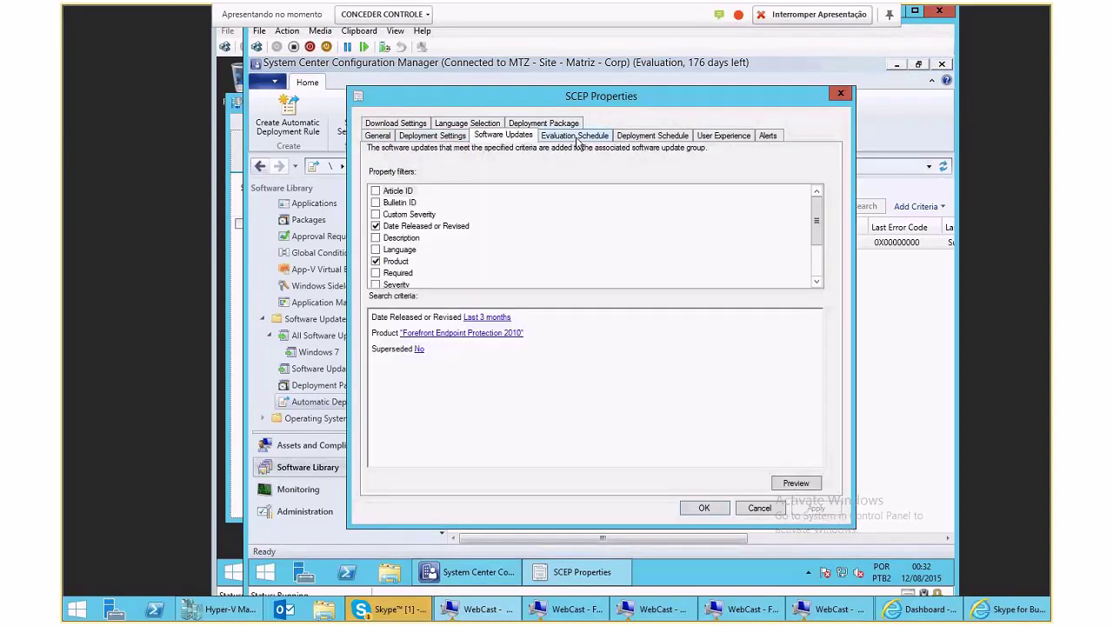
{"action": "left_click", "coordinate": [809, 487]}
{"action": "left_click", "coordinate": [432, 214]}
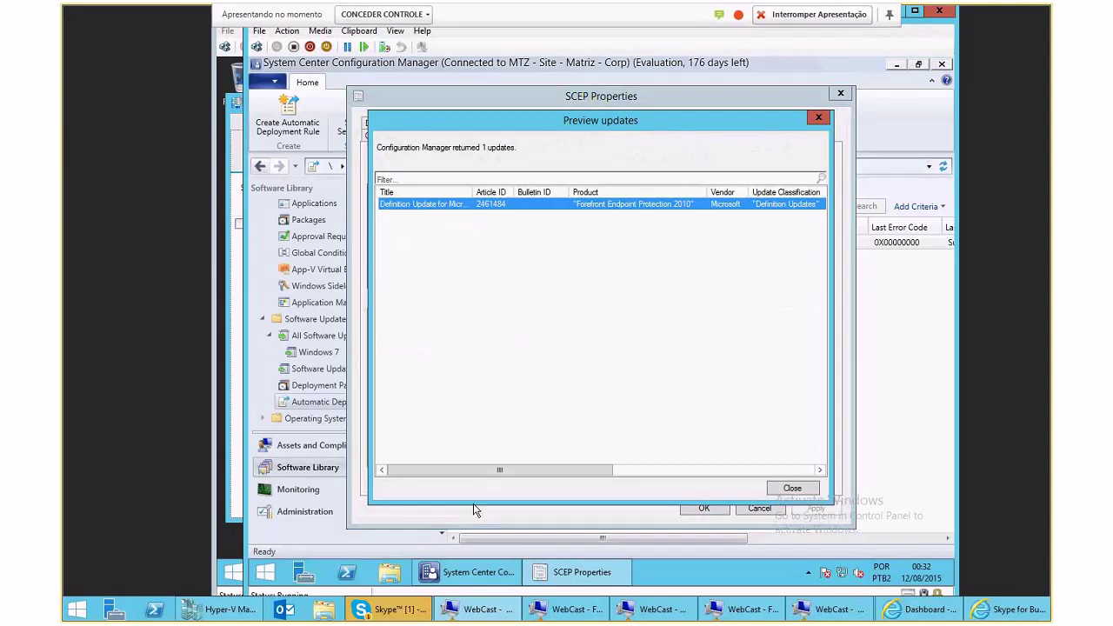
{"action": "left_click", "coordinate": [792, 488]}
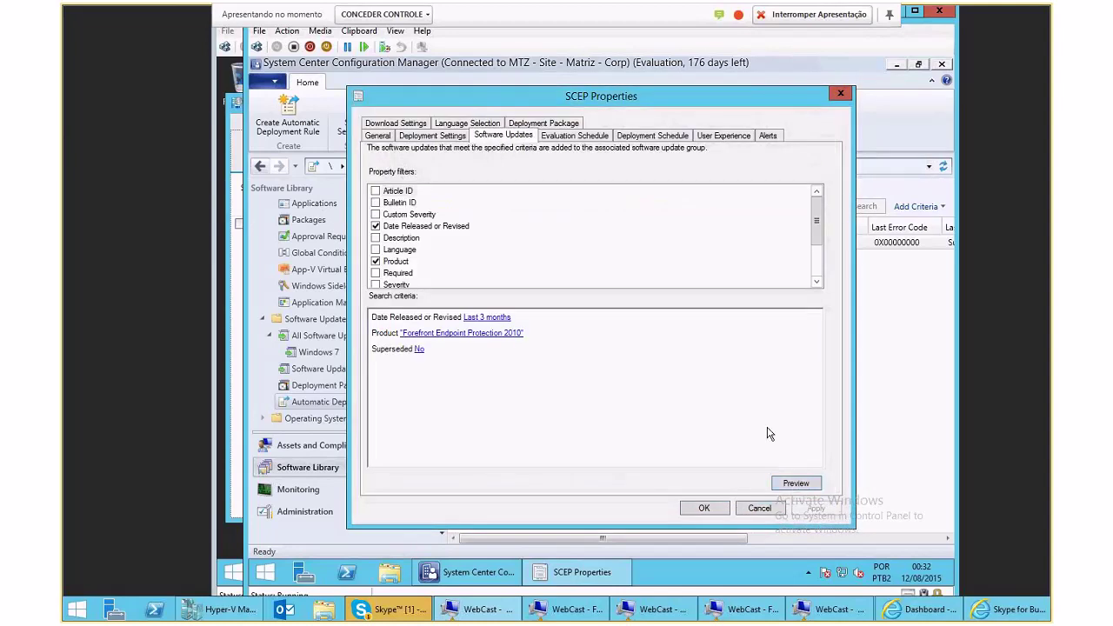
{"action": "left_click", "coordinate": [756, 514]}
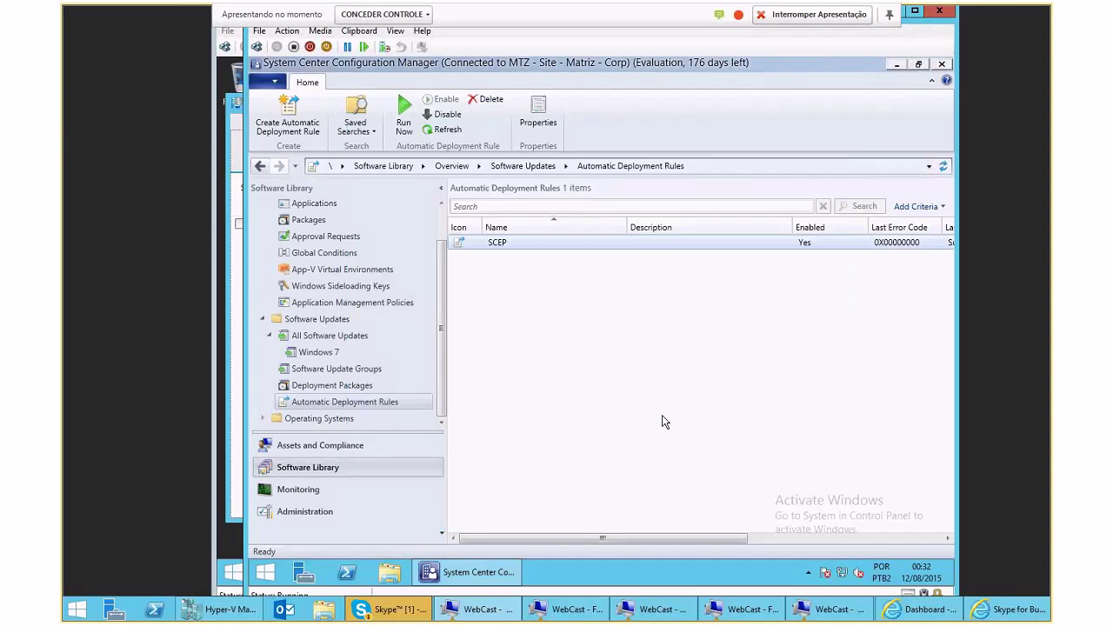
Check the SCEP software update group and the available software in Software Center on the Windows 7 and server machines
{"action": "left_click", "coordinate": [328, 372]}
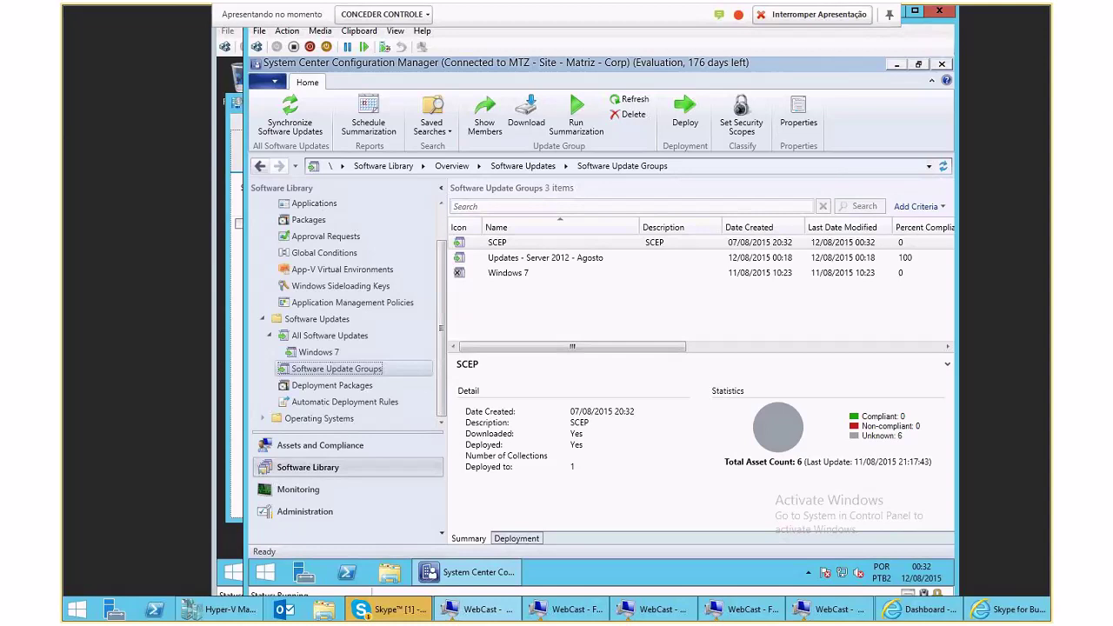
{"action": "key", "text": "alt+Tab"}
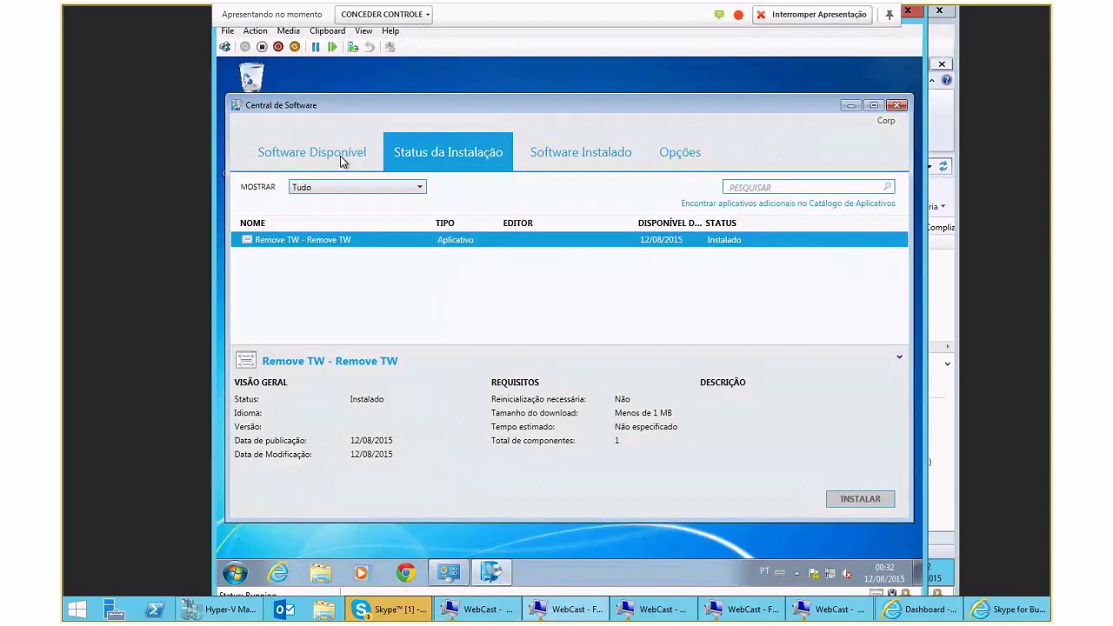
{"action": "left_click", "coordinate": [342, 162]}
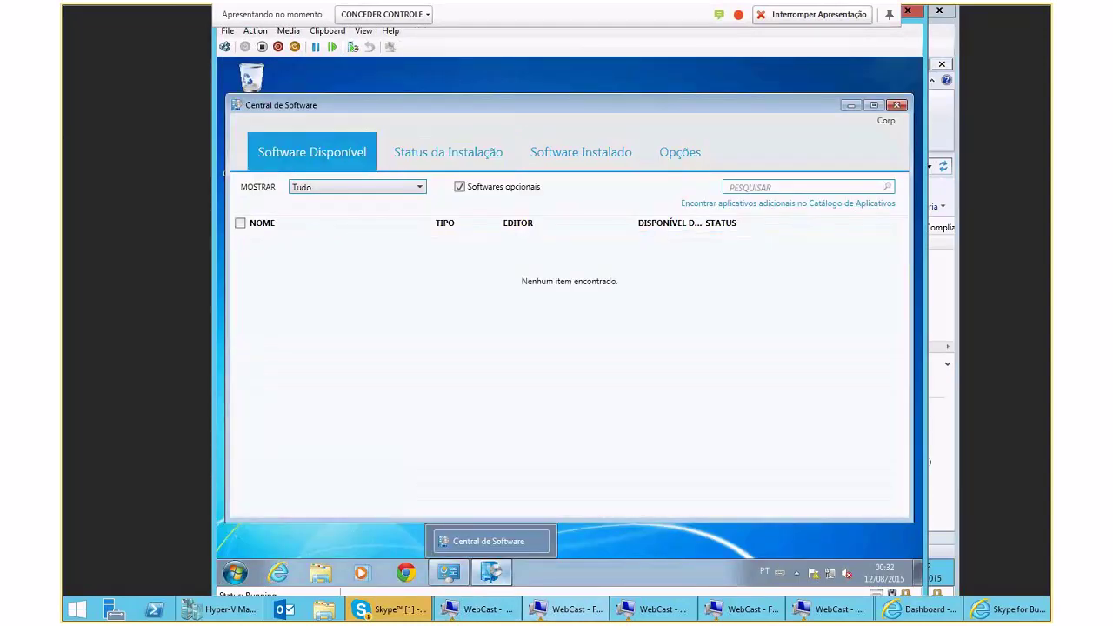
{"action": "key", "text": "alt+Tab"}
{"action": "key", "text": "alt+Tab"}
{"action": "key", "text": "alt+Tab"}
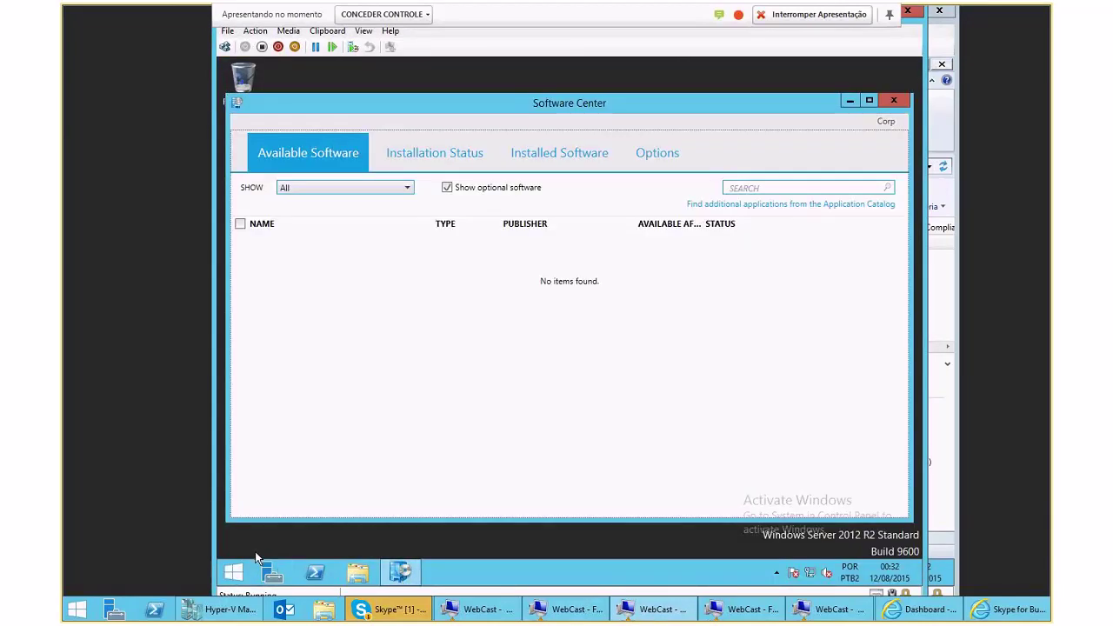
Open Control Panel on the Windows Server machine and show the Configuration Manager client's available actions
{"action": "key", "text": "super+r"}
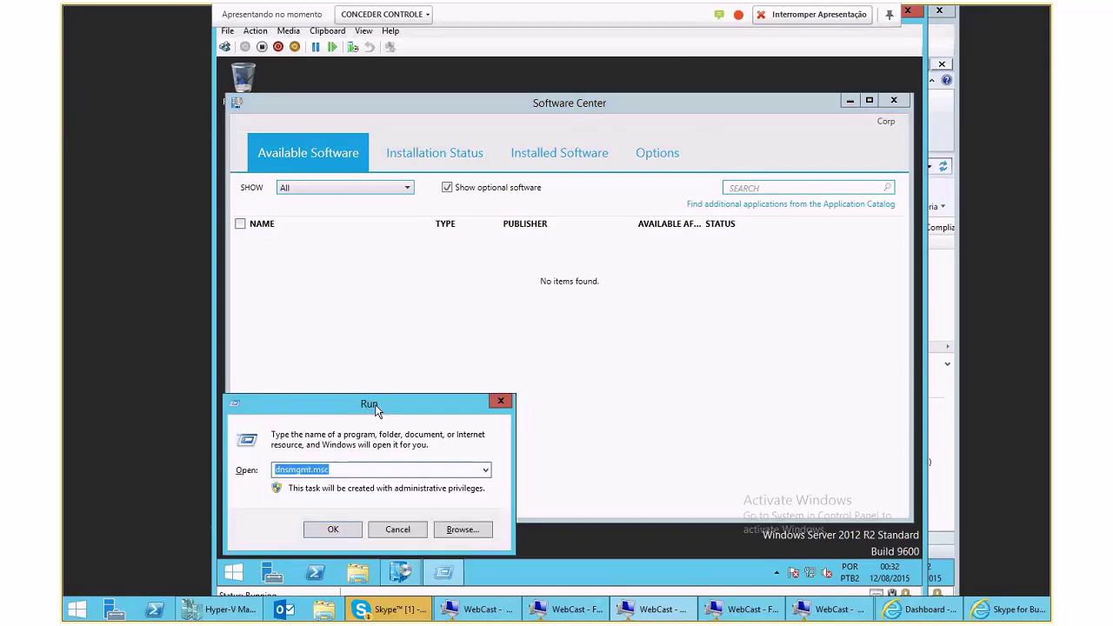
{"action": "type", "text": "co"}
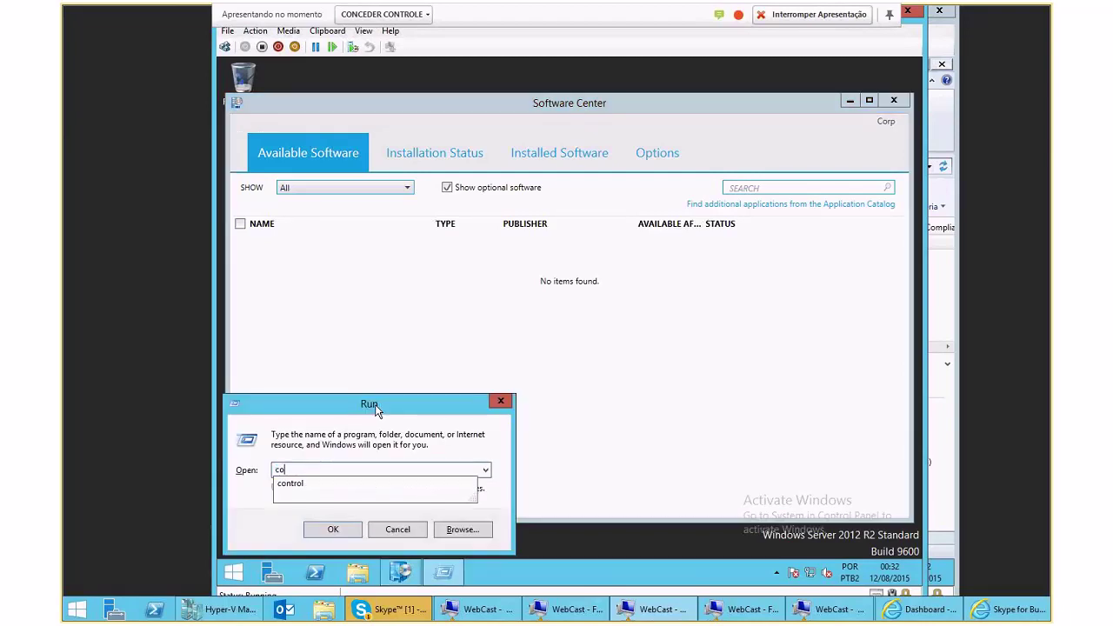
{"action": "key", "text": "Down"}
{"action": "key", "text": "Return"}
{"action": "left_click", "coordinate": [556, 266]}
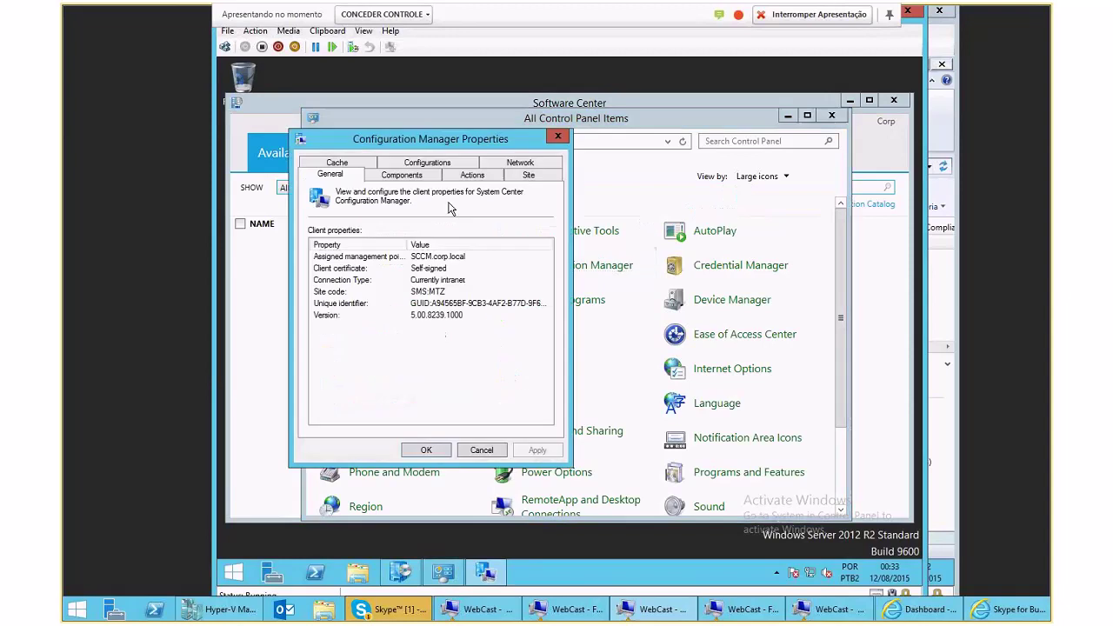
{"action": "left_click", "coordinate": [402, 175]}
{"action": "left_click", "coordinate": [473, 175]}
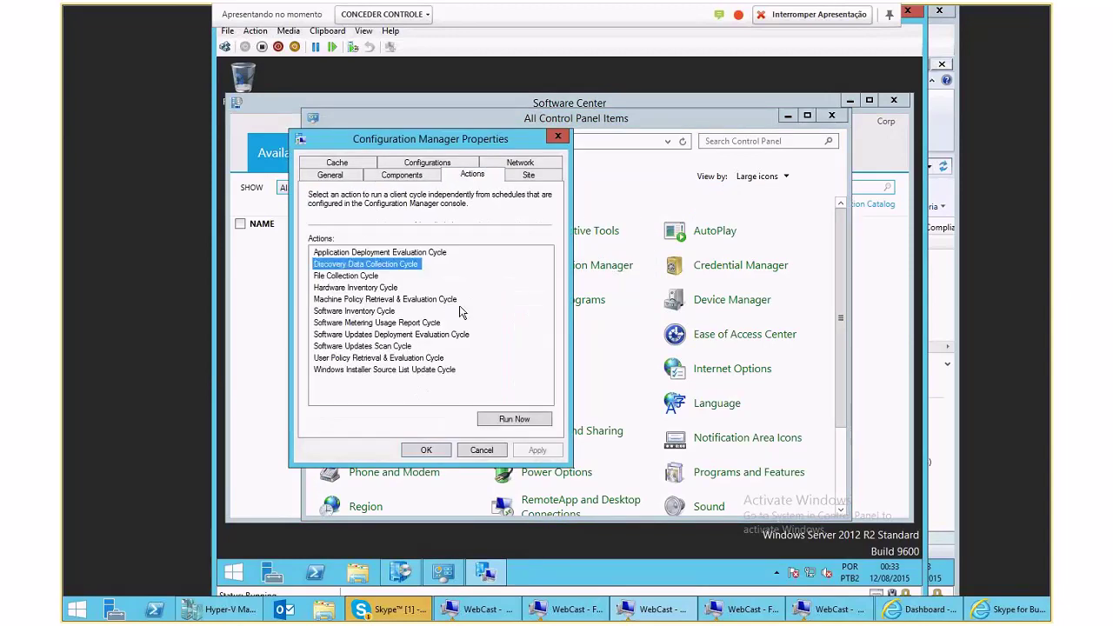
Run the Application Deployment Evaluation Cycle and the File Collection Cycle on the server's Configuration Manager client
{"action": "left_click", "coordinate": [429, 253]}
{"action": "left_click", "coordinate": [496, 420]}
{"action": "left_click", "coordinate": [685, 371]}
{"action": "left_click", "coordinate": [365, 264]}
{"action": "key", "text": "Down"}
{"action": "left_click", "coordinate": [510, 419]}
{"action": "left_click", "coordinate": [696, 369]}
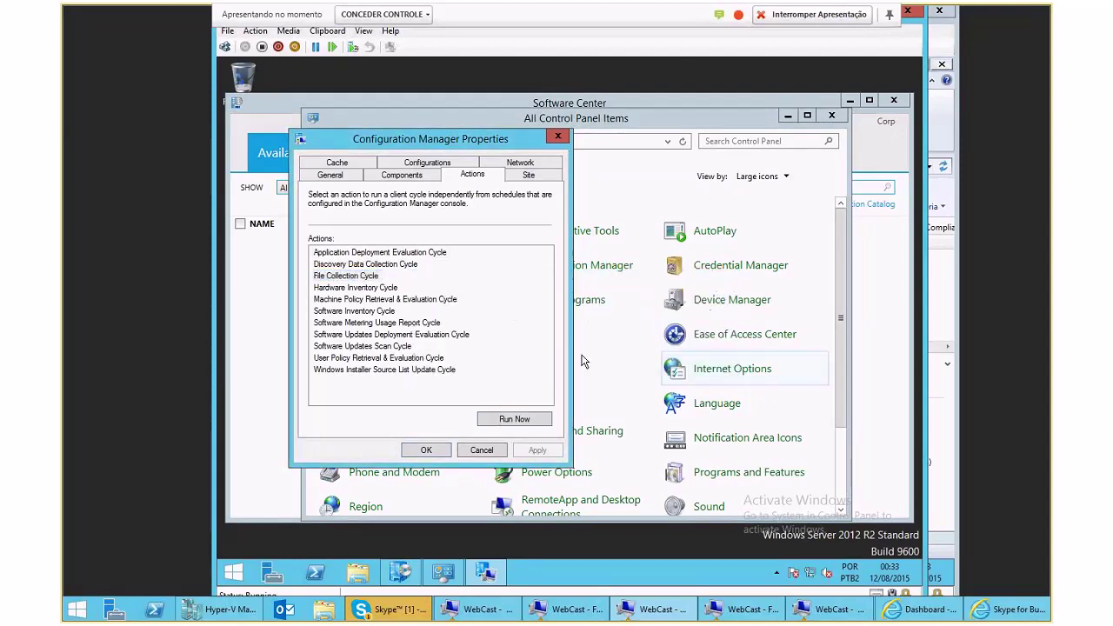
Run the Hardware Inventory Cycle and the Machine Policy Retrieval & Evaluation Cycle on the server's client
{"action": "left_click", "coordinate": [391, 288]}
{"action": "left_click", "coordinate": [493, 420]}
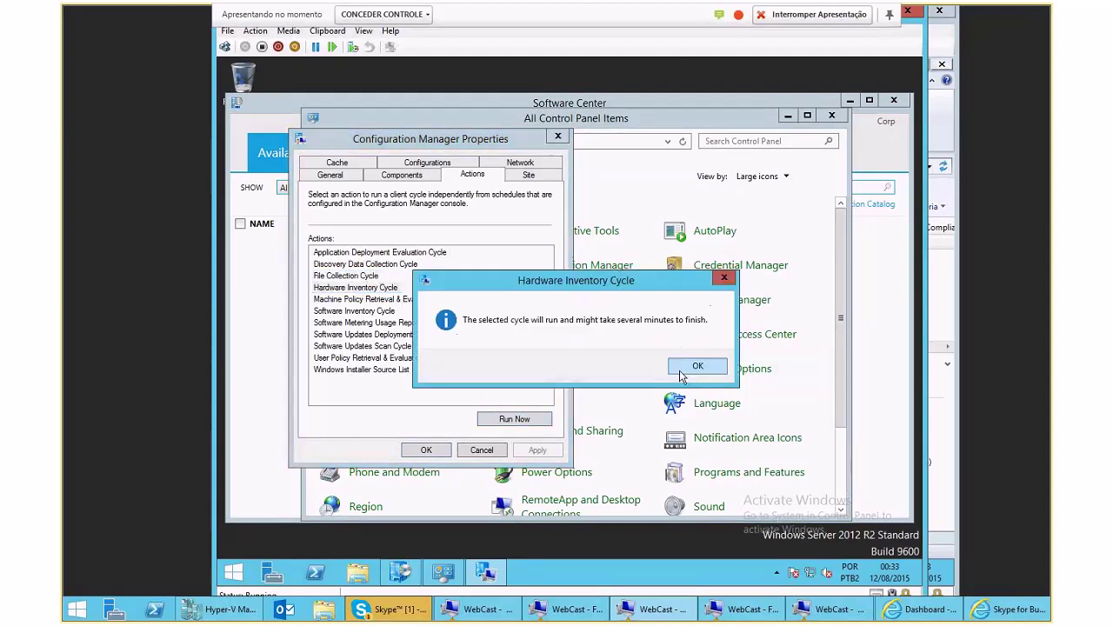
{"action": "left_click", "coordinate": [683, 369]}
{"action": "key", "text": "Down"}
{"action": "left_click", "coordinate": [509, 418]}
{"action": "left_click", "coordinate": [671, 372]}
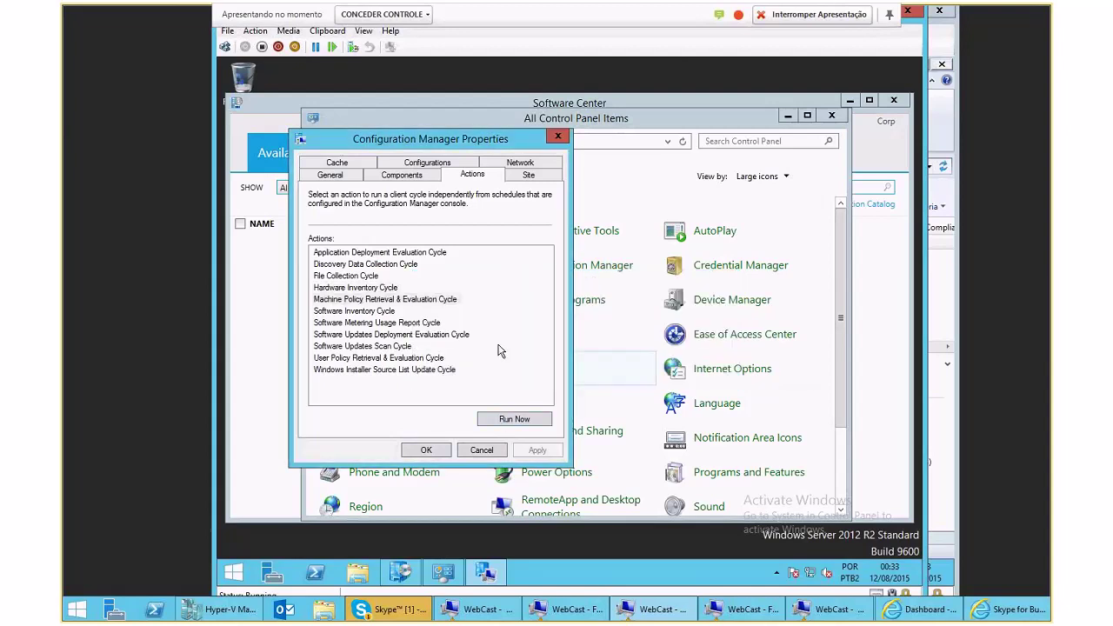
Run the Software Metering Usage Report Cycle, minimize Control Panel and close the Configuration Manager client properties
{"action": "left_click", "coordinate": [381, 321]}
{"action": "left_click", "coordinate": [512, 419]}
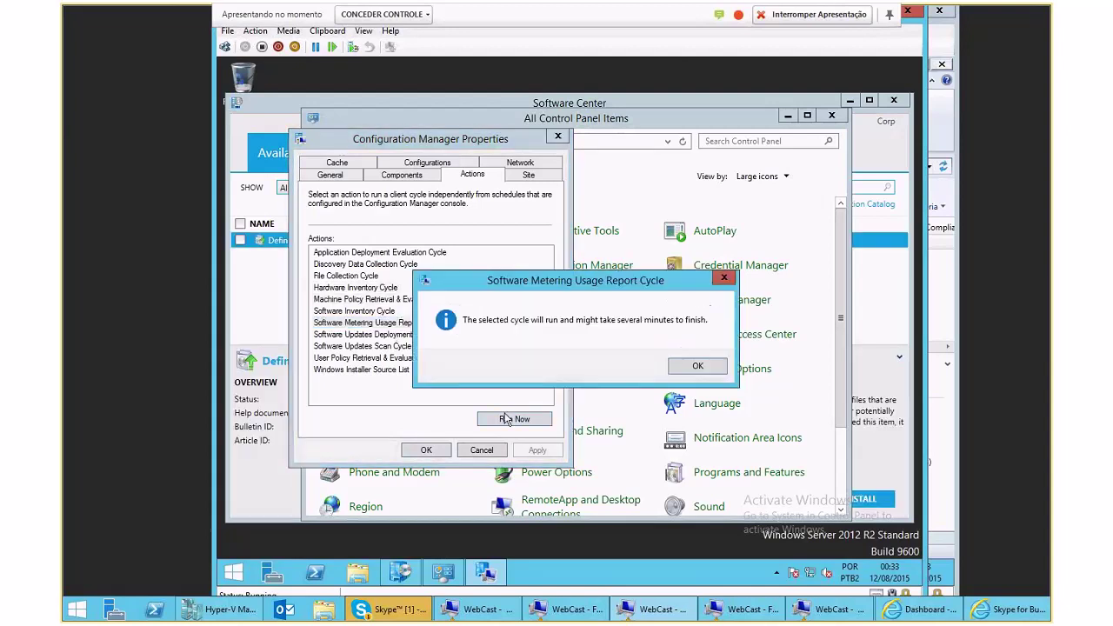
{"action": "left_click", "coordinate": [697, 366]}
{"action": "left_click", "coordinate": [787, 116]}
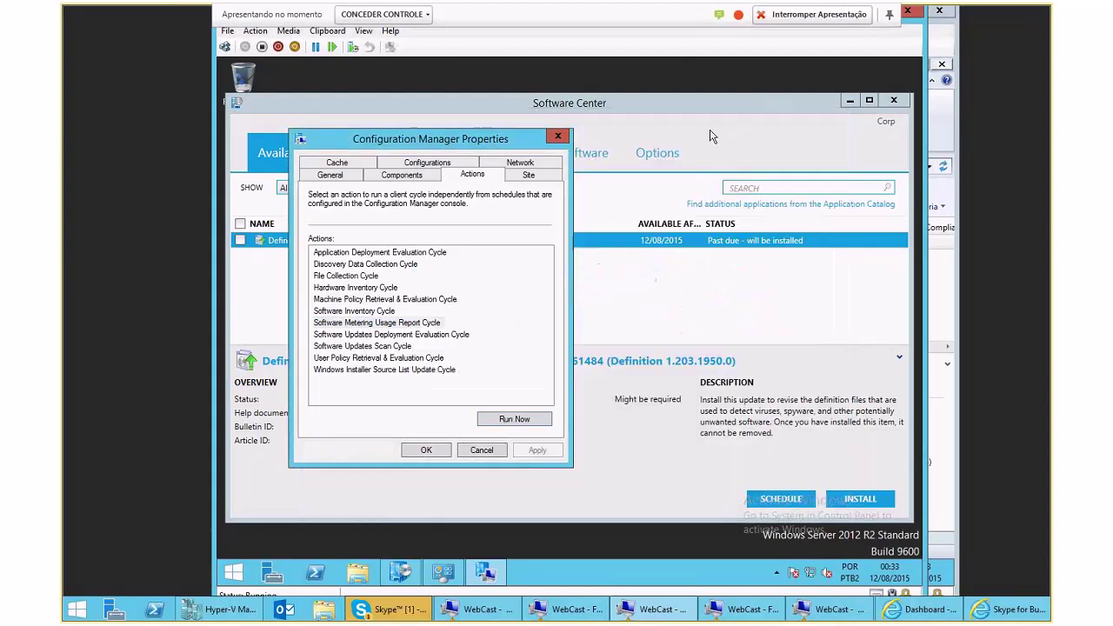
{"action": "left_click", "coordinate": [557, 136]}
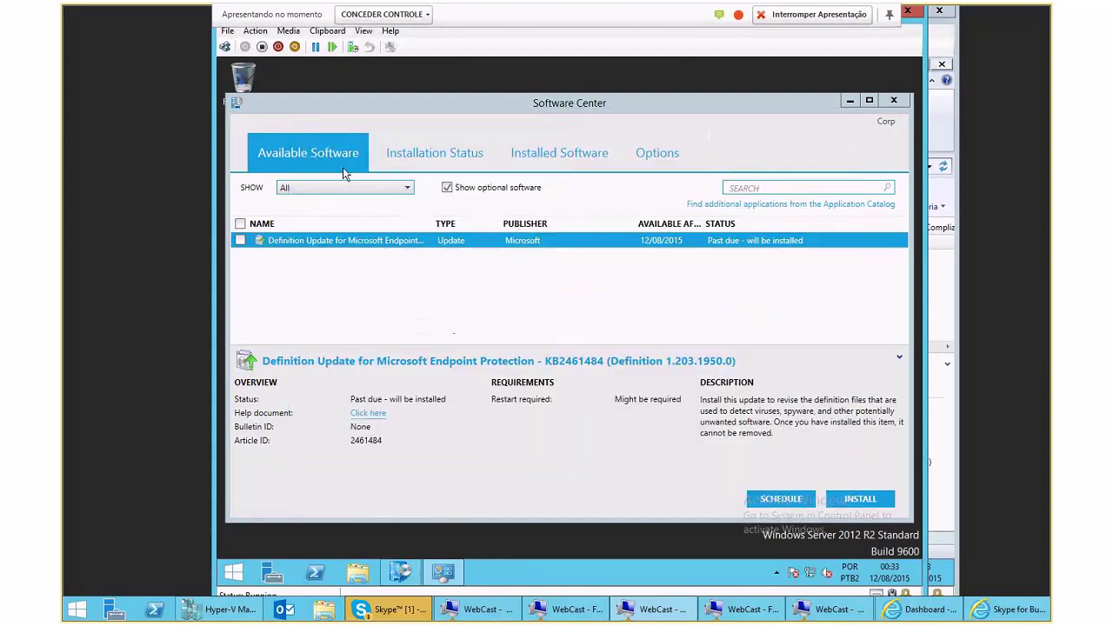
Check the Endpoint Protection definition update's installation status in Software Center, widening the name column
{"action": "left_click", "coordinate": [404, 155]}
{"action": "left_click_drag", "start_coordinate": [470, 224], "coordinate": [523, 222]}
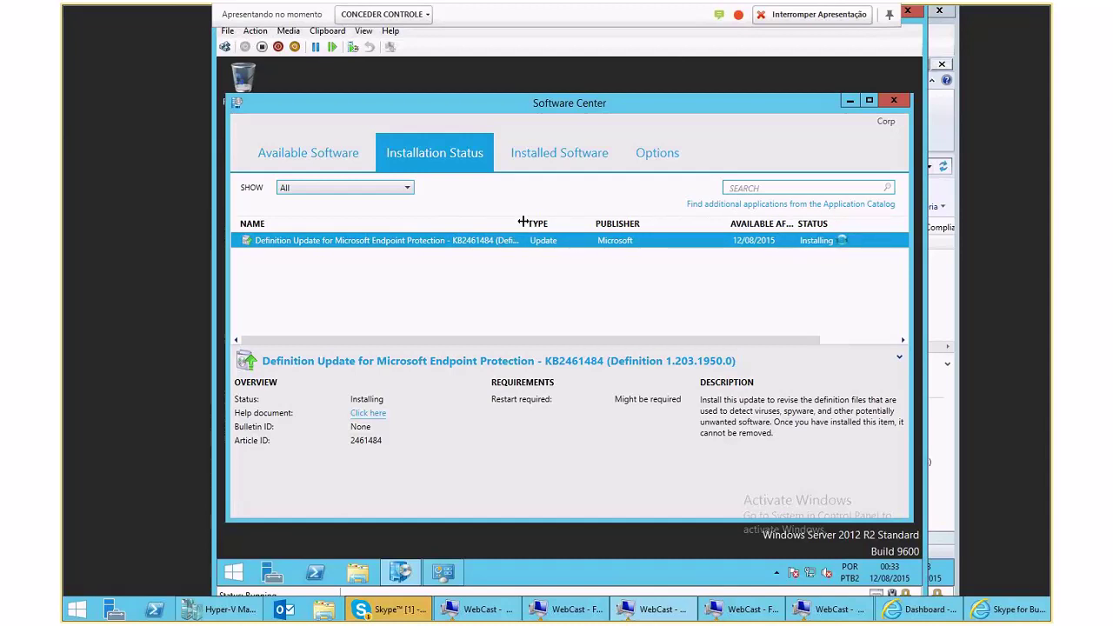
{"action": "left_click_drag", "start_coordinate": [523, 222], "coordinate": [483, 226]}
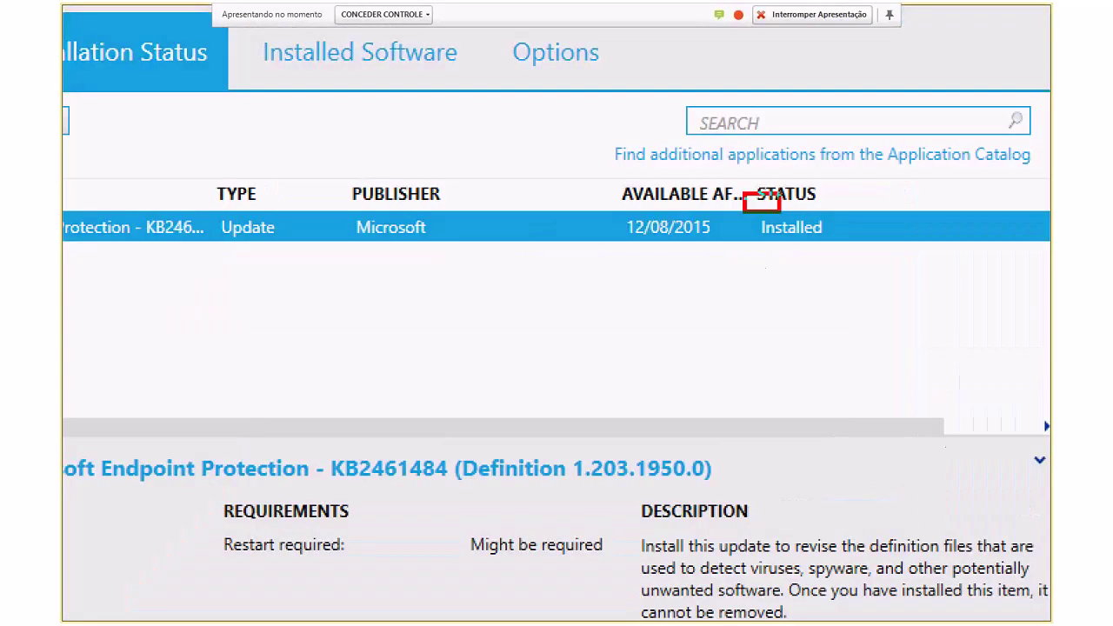
{"action": "left_click_drag", "start_coordinate": [780, 210], "coordinate": [902, 269]}
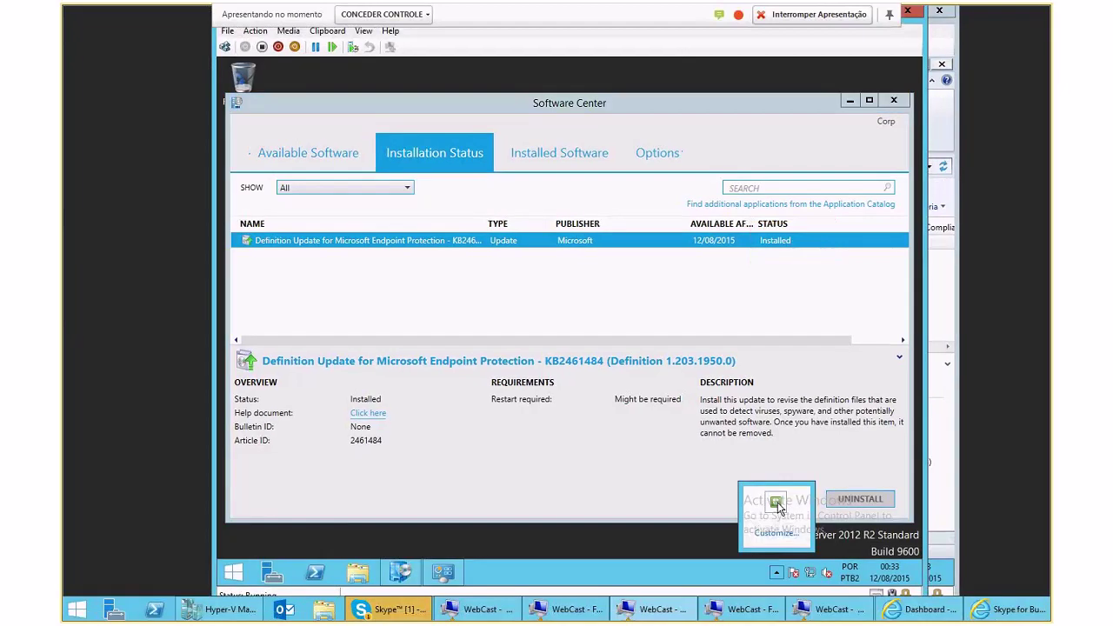
Examine the virus and spyware definition dates and versions in System Center Endpoint Protection and close its window
{"action": "double_click", "coordinate": [777, 502]}
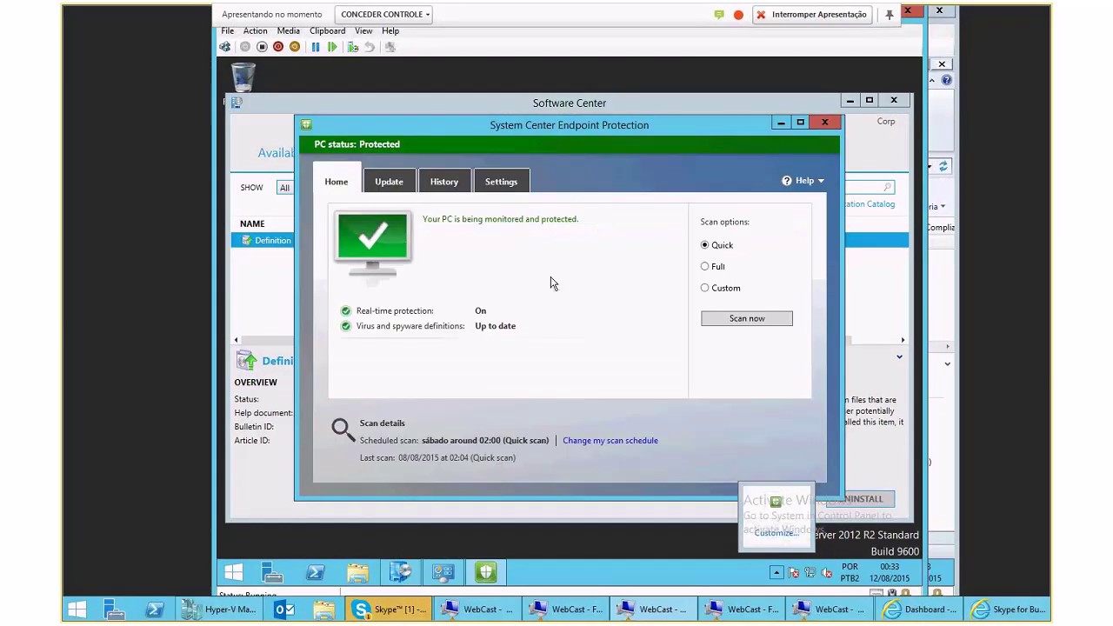
{"action": "left_click", "coordinate": [389, 181]}
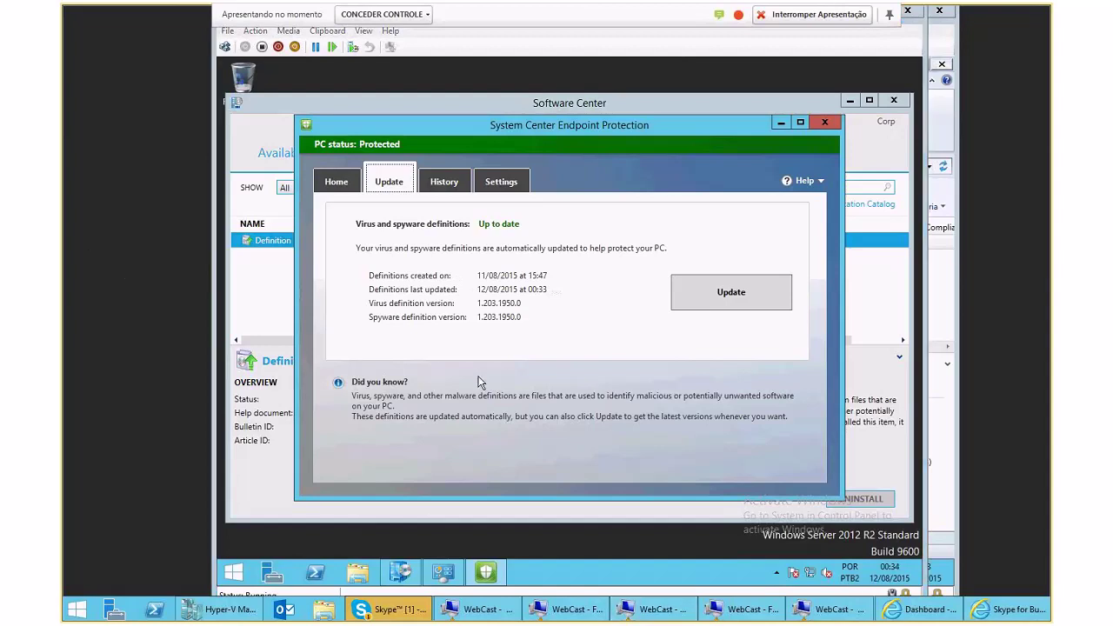
{"action": "key", "text": "ctrl+1"}
{"action": "left_click_drag", "start_coordinate": [453, 178], "coordinate": [644, 323]}
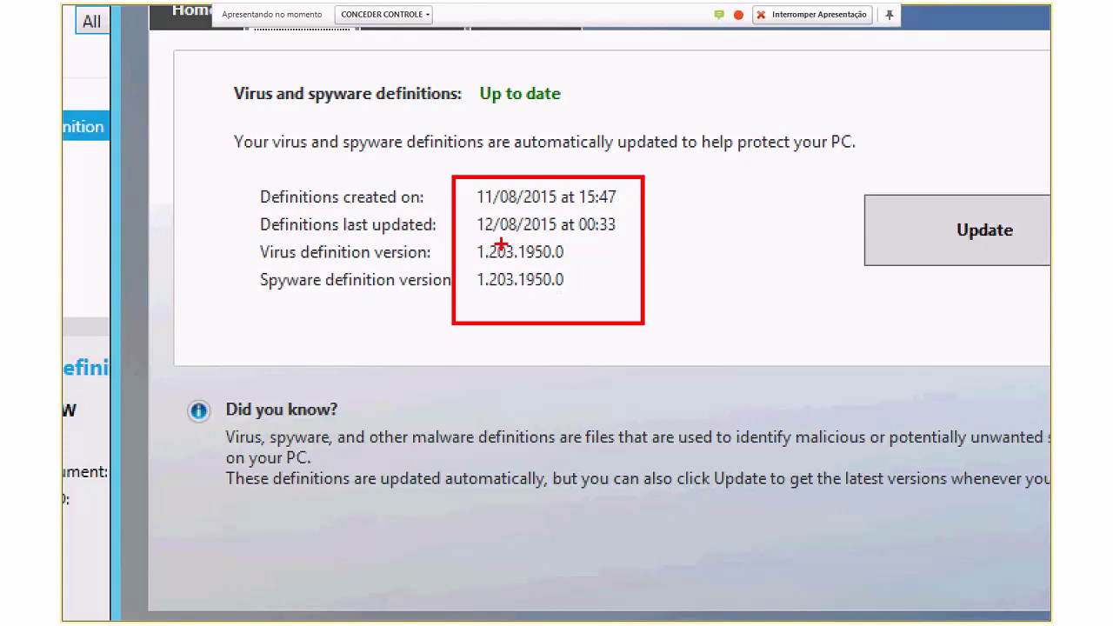
{"action": "scroll", "coordinate": [501, 246], "scroll_direction": "down", "scroll_amount": 3}
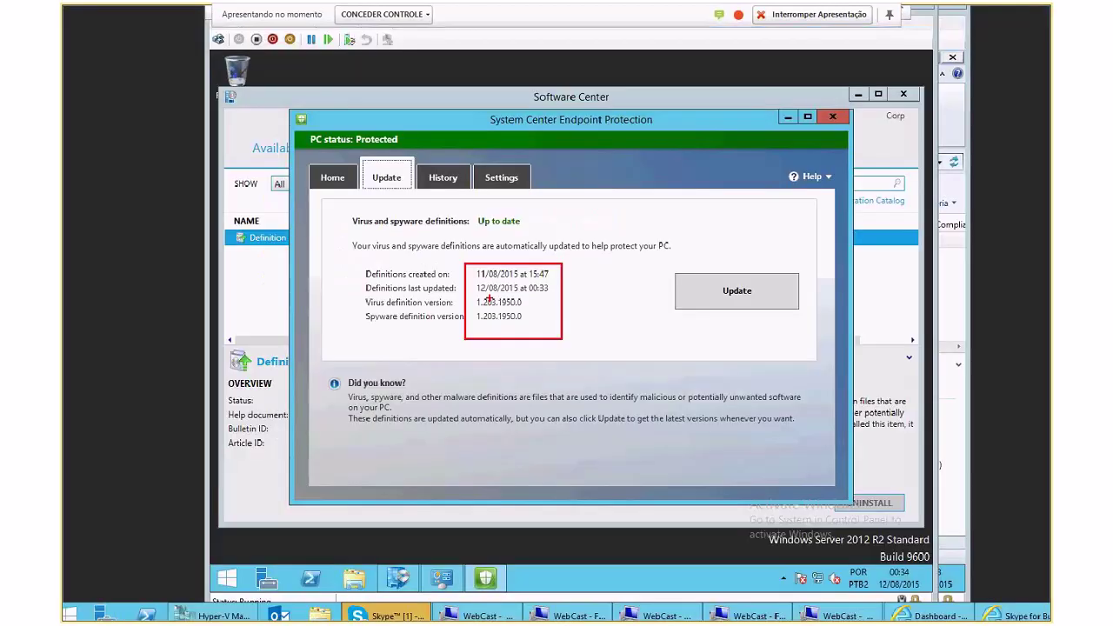
{"action": "key", "text": "Escape"}
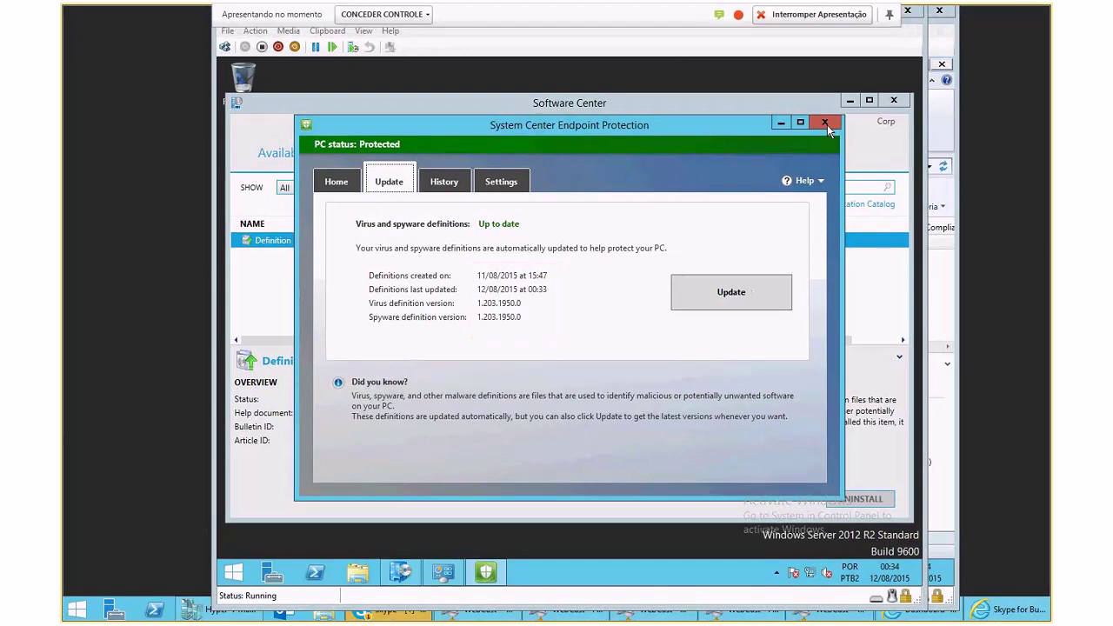
{"action": "left_click", "coordinate": [826, 123]}
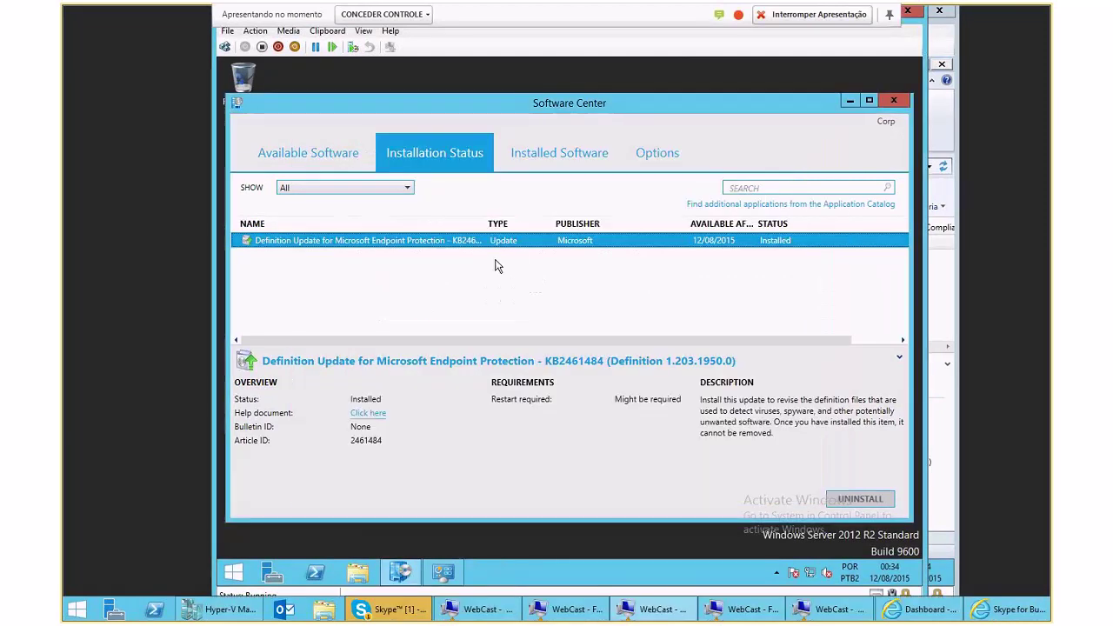
Compare the definition update's entries under Software Center's available software and installation status
{"action": "left_click", "coordinate": [326, 165]}
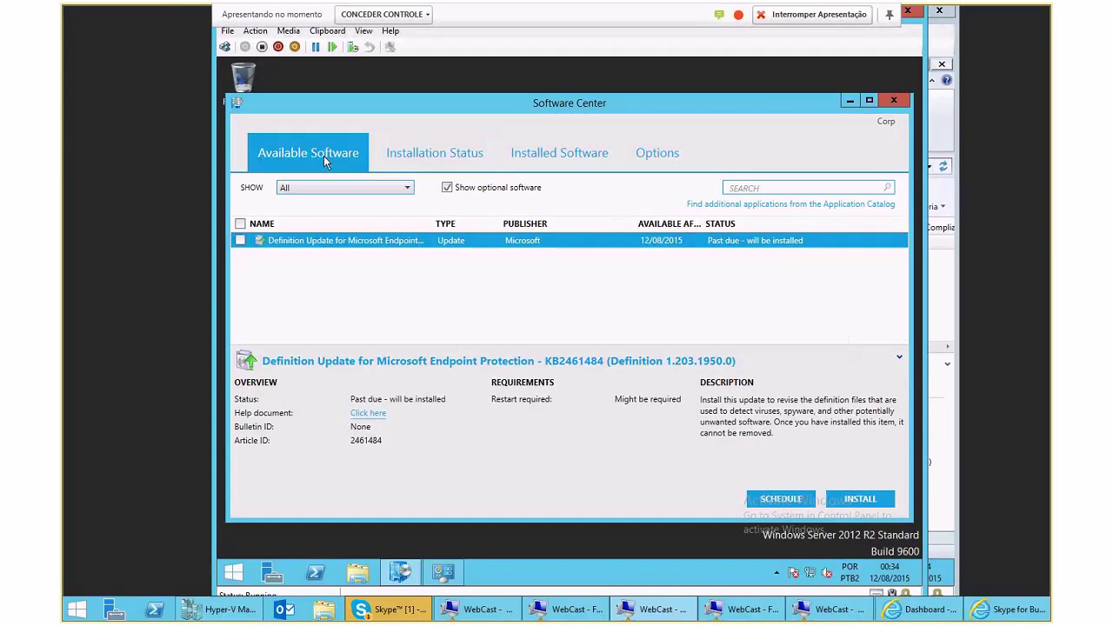
{"action": "left_click", "coordinate": [413, 154]}
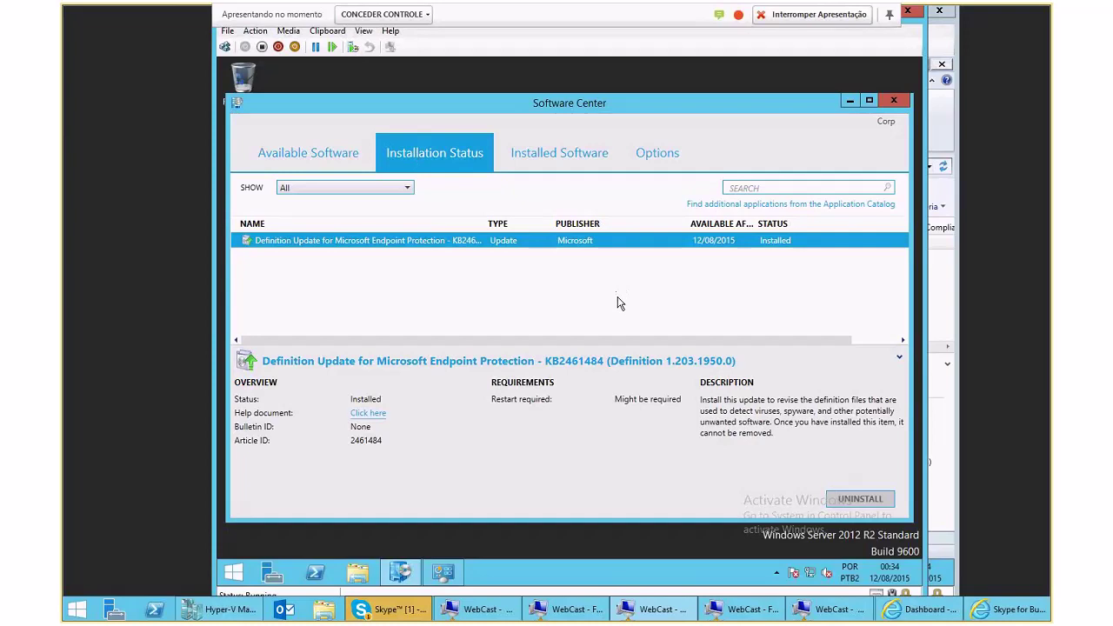